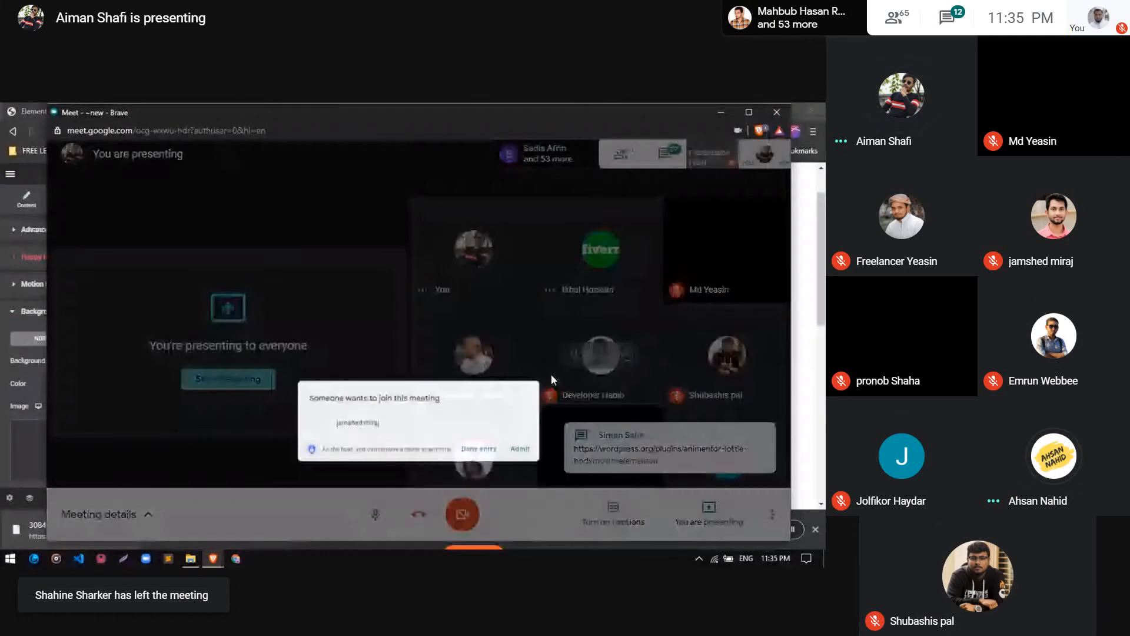
Admit the participants waiting to join the meeting
click(545, 375)
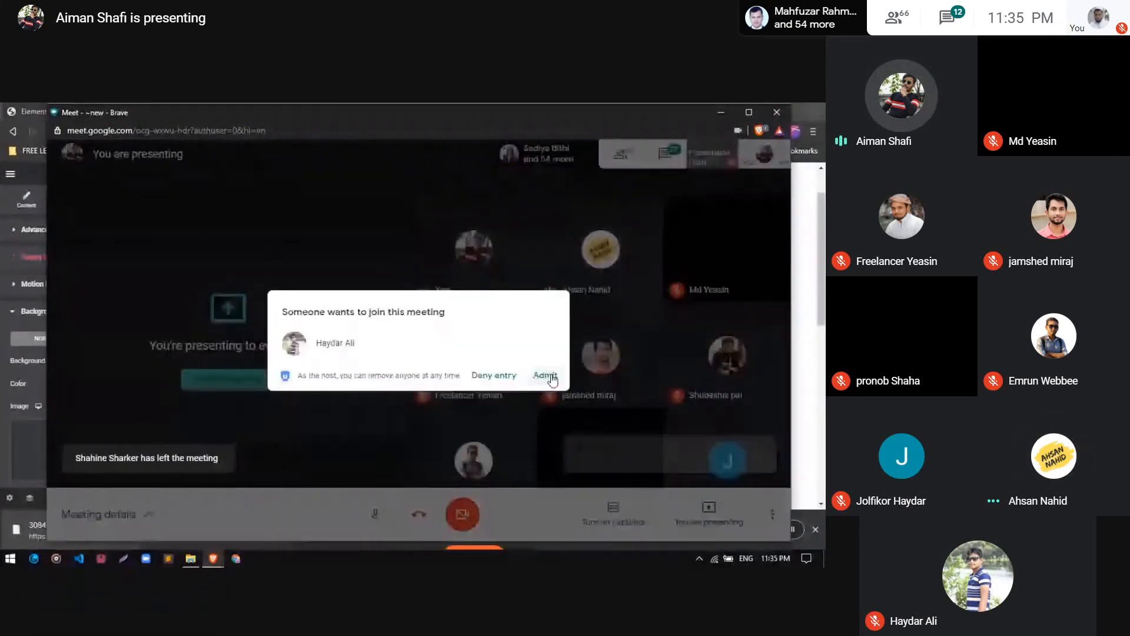
click(551, 373)
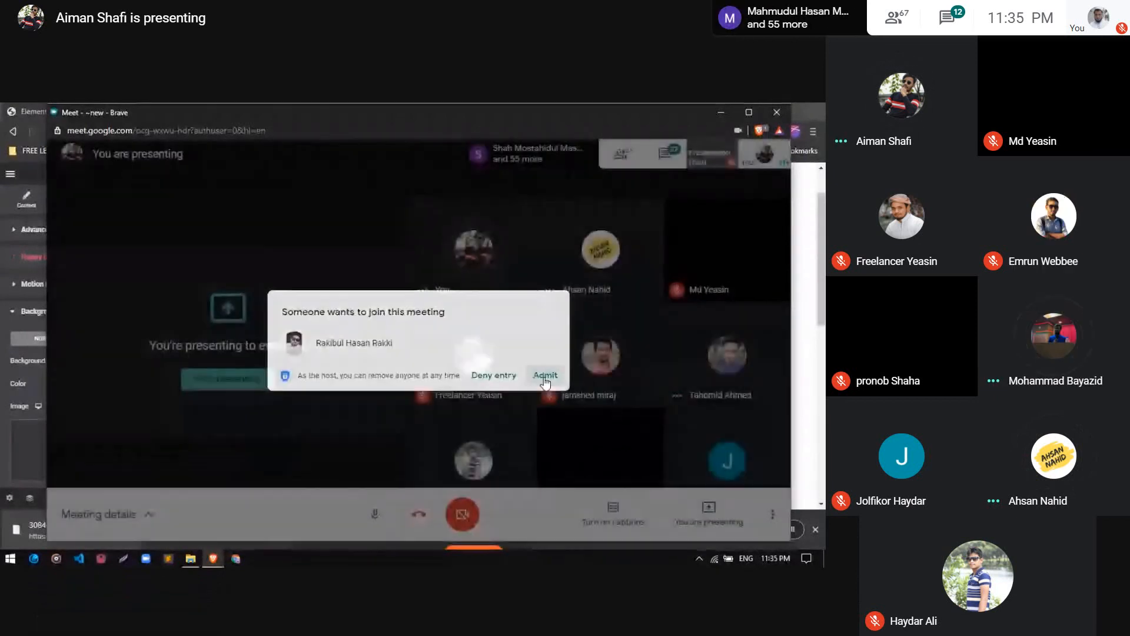
click(546, 377)
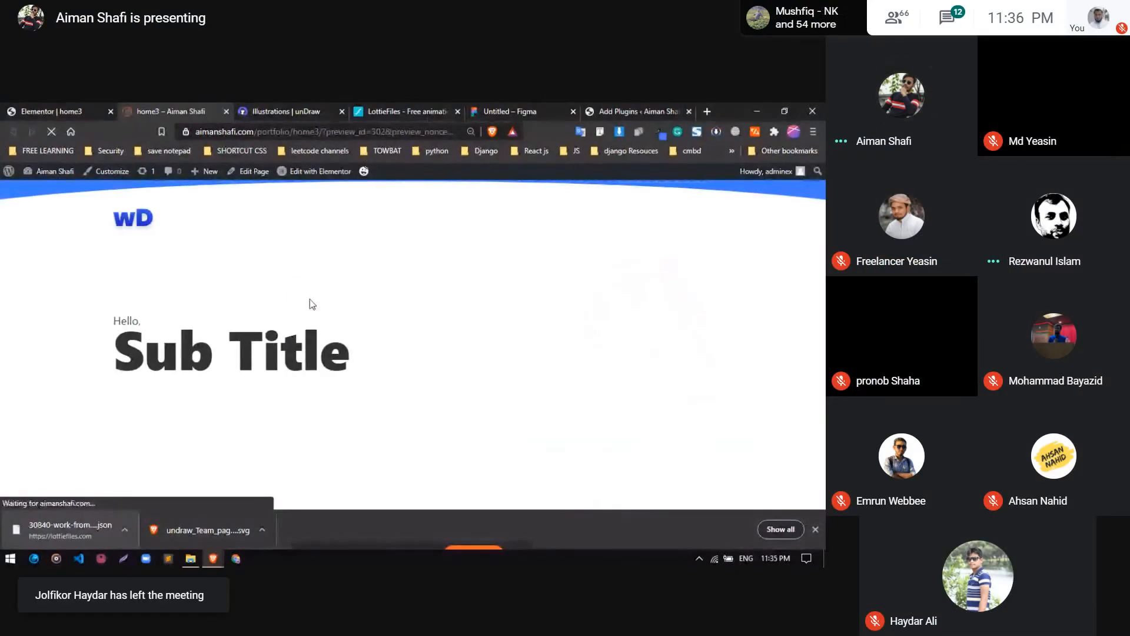
Examine the home3 page preview, including the Sub Title heading and the two coding illustrations
scroll(494, 340, down, 1)
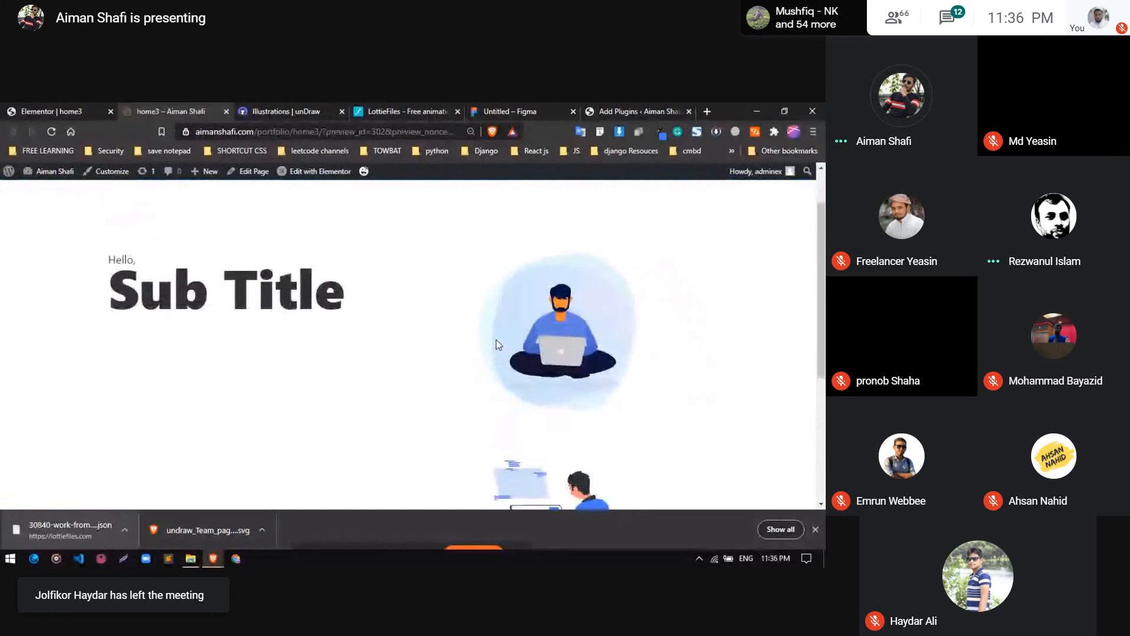
scroll(497, 344, down, 2)
drag(823, 346, 822, 301)
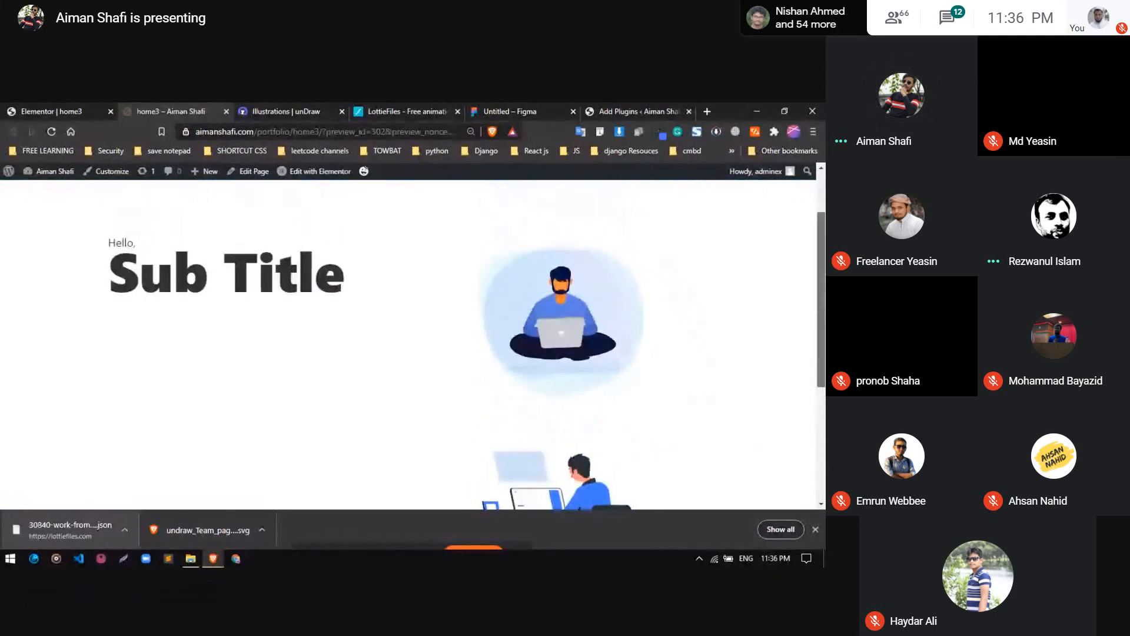
drag(612, 285, 607, 202)
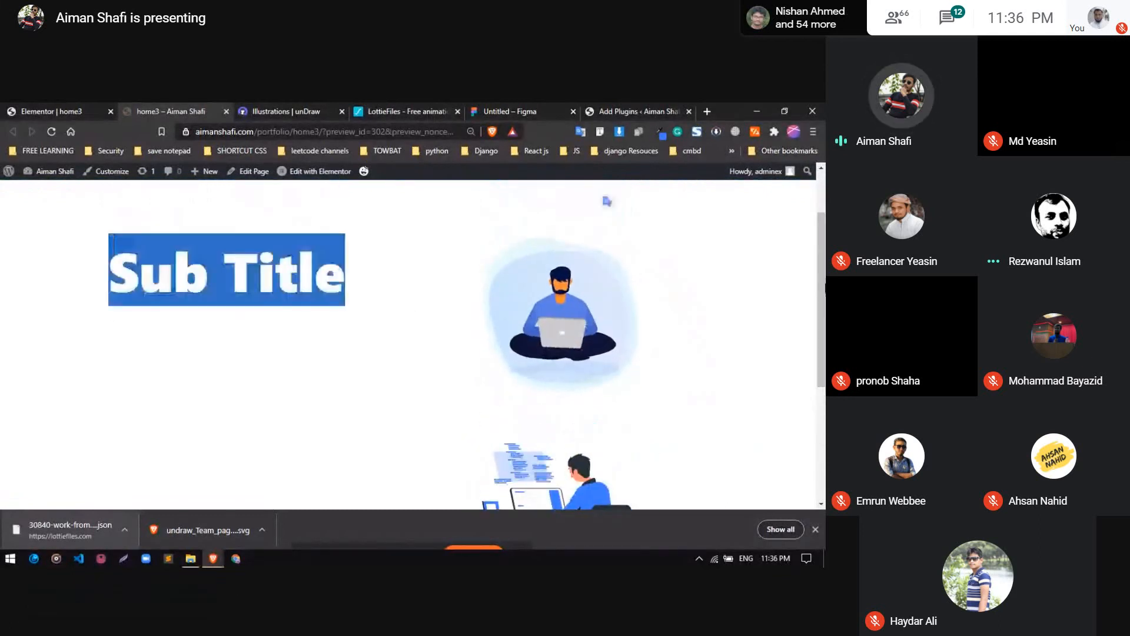
click(601, 312)
drag(822, 253, 822, 355)
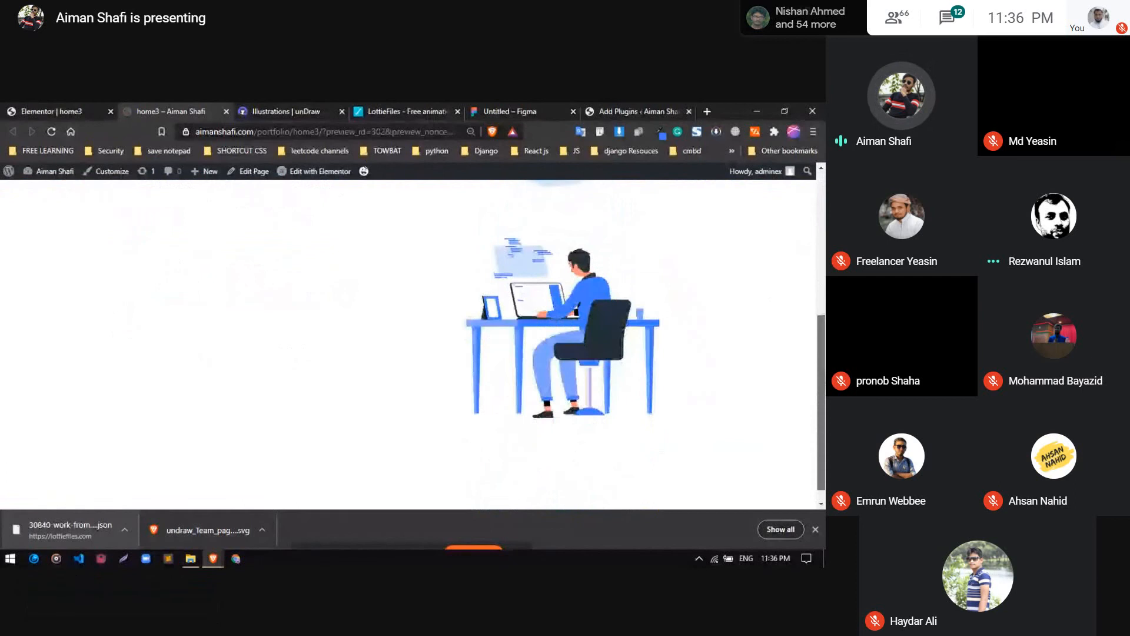
scroll(478, 300, up, 5)
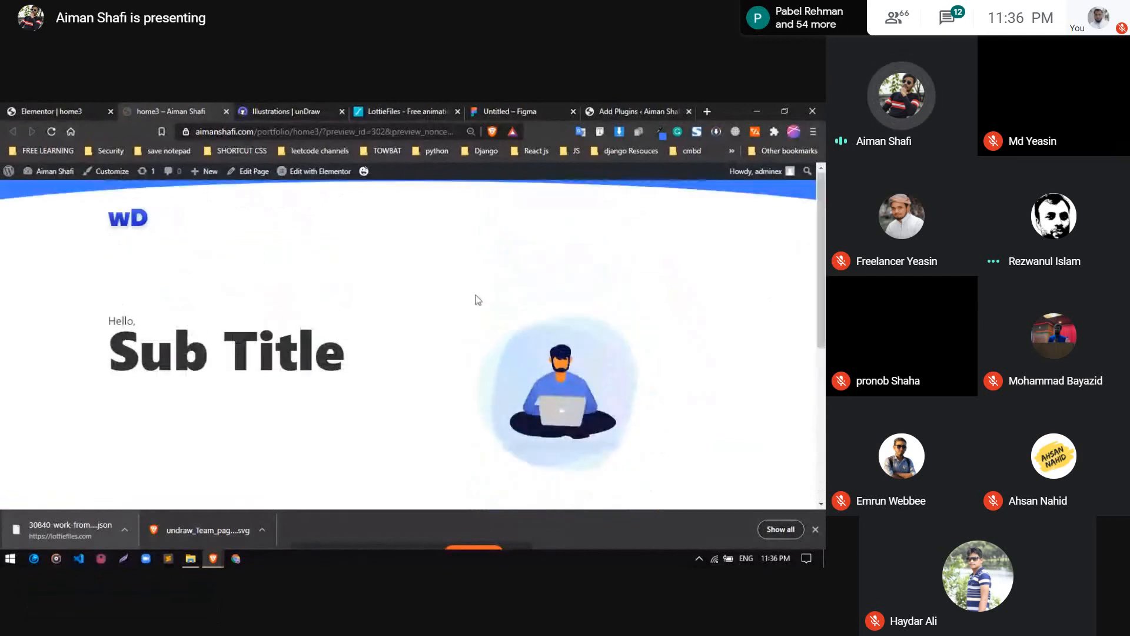
Review the unDraw and LottieFiles sources, the home3 layout in the Elementor editor and the team page illustration in Figma
click(294, 110)
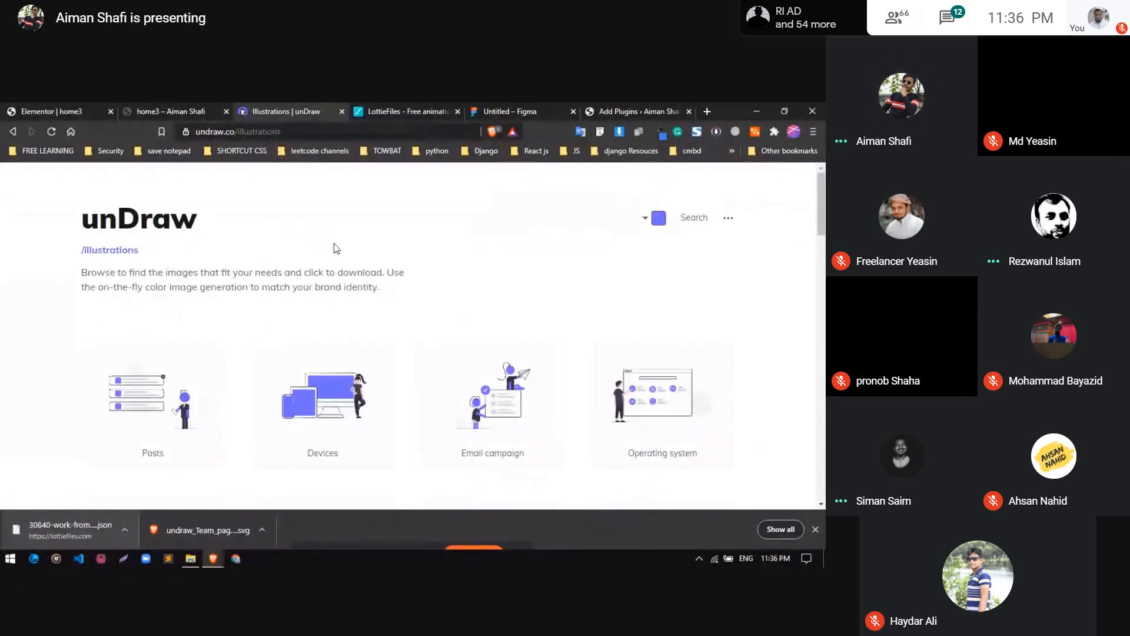
click(397, 109)
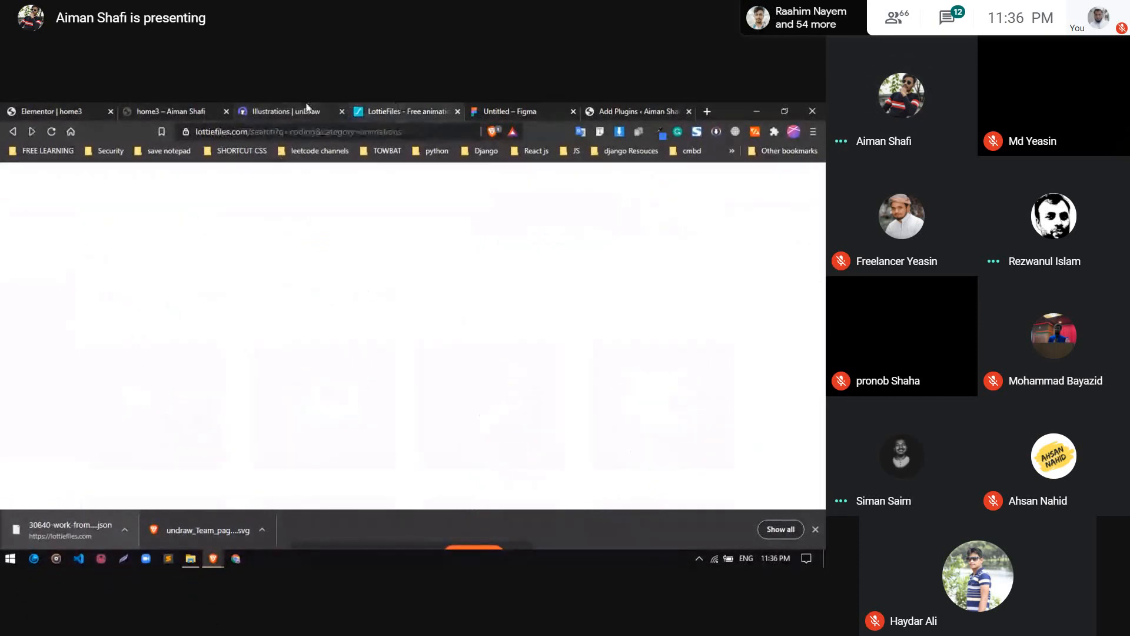
click(306, 108)
click(65, 111)
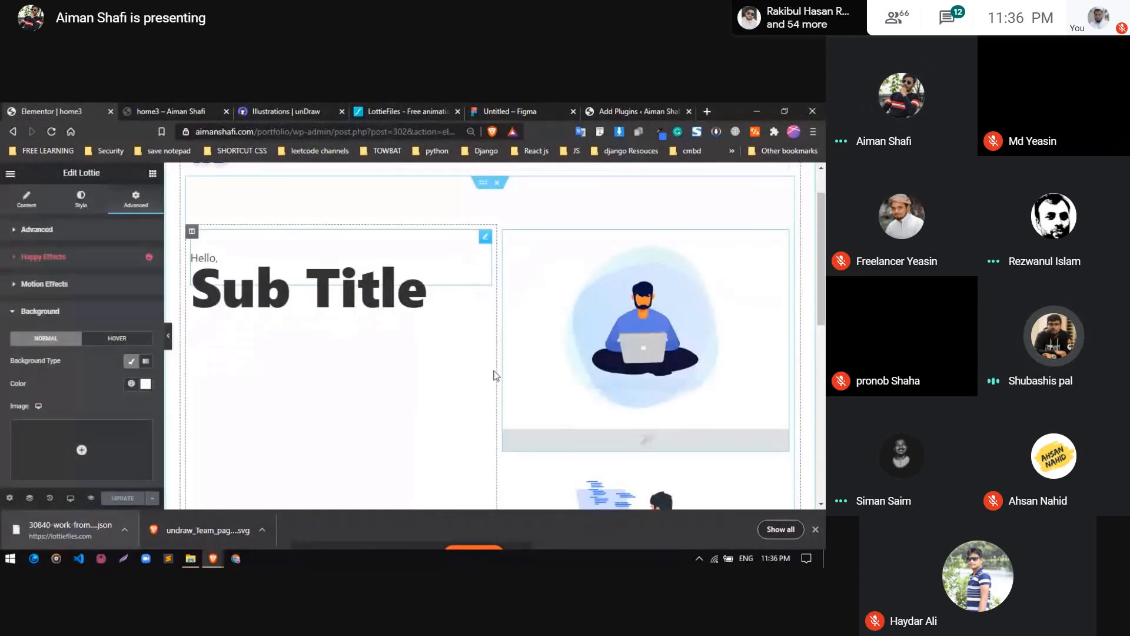
scroll(673, 365, up, 1)
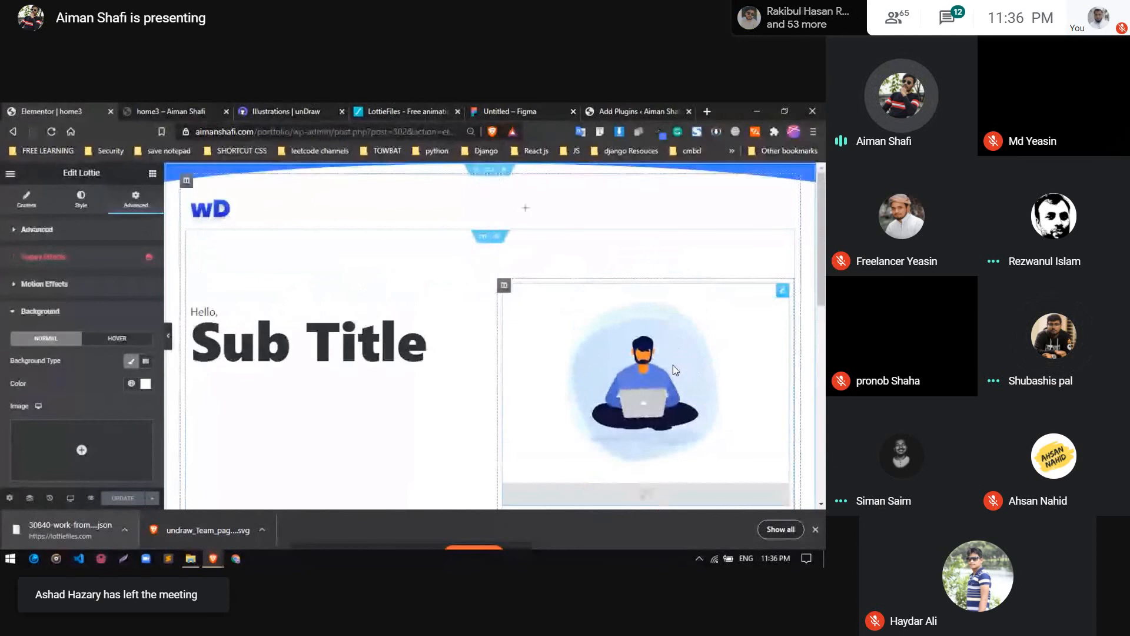
scroll(765, 370, down, 2)
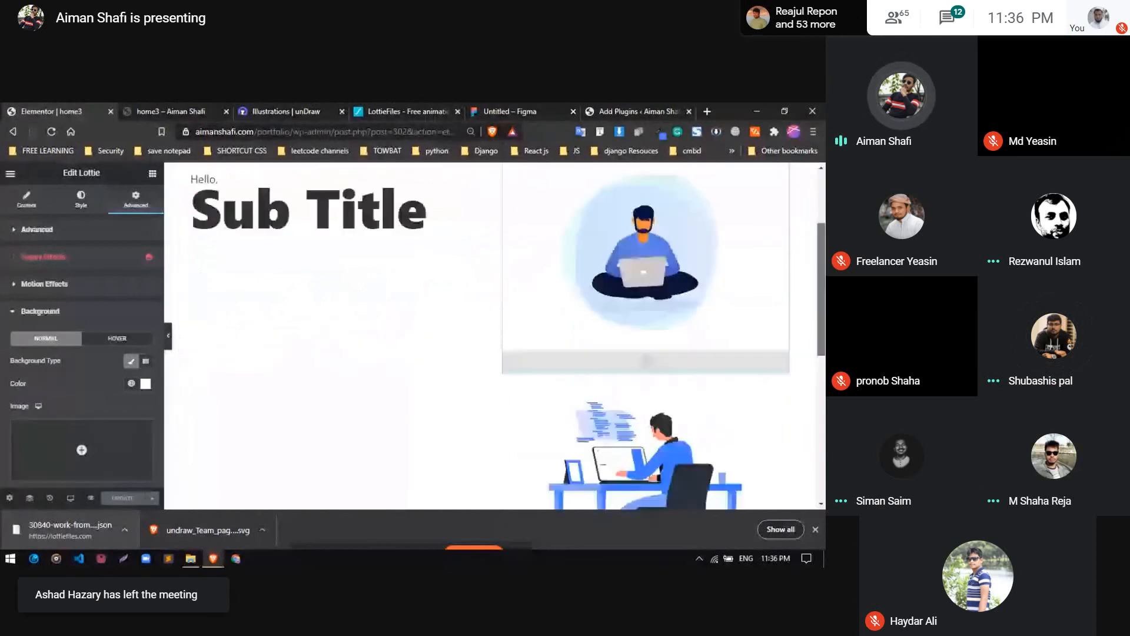
scroll(445, 264, up, 2)
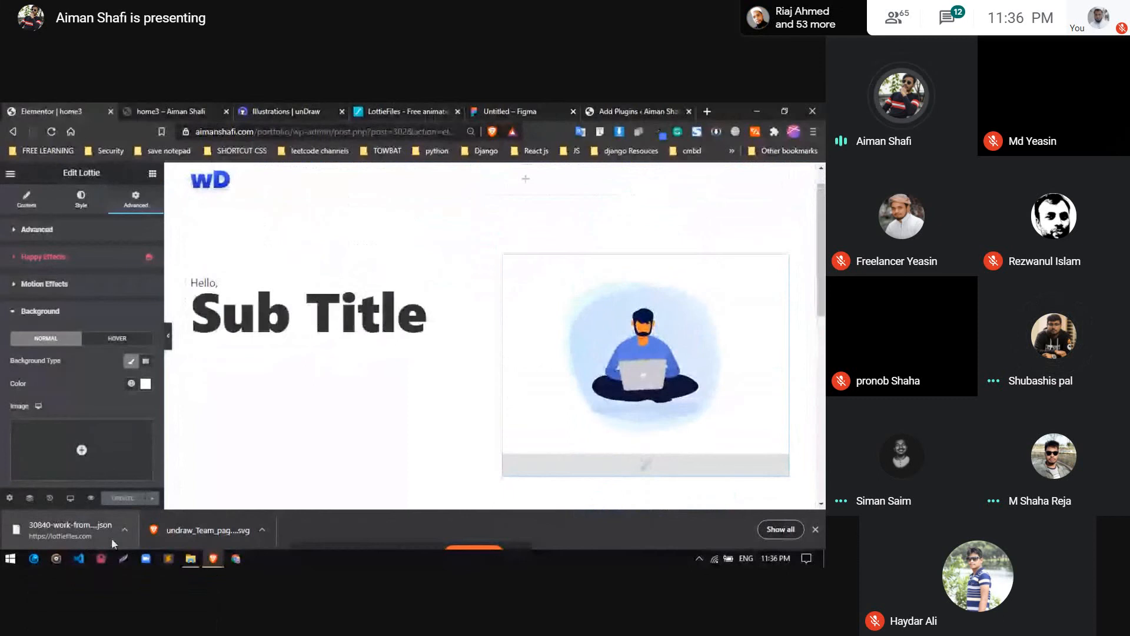
click(504, 110)
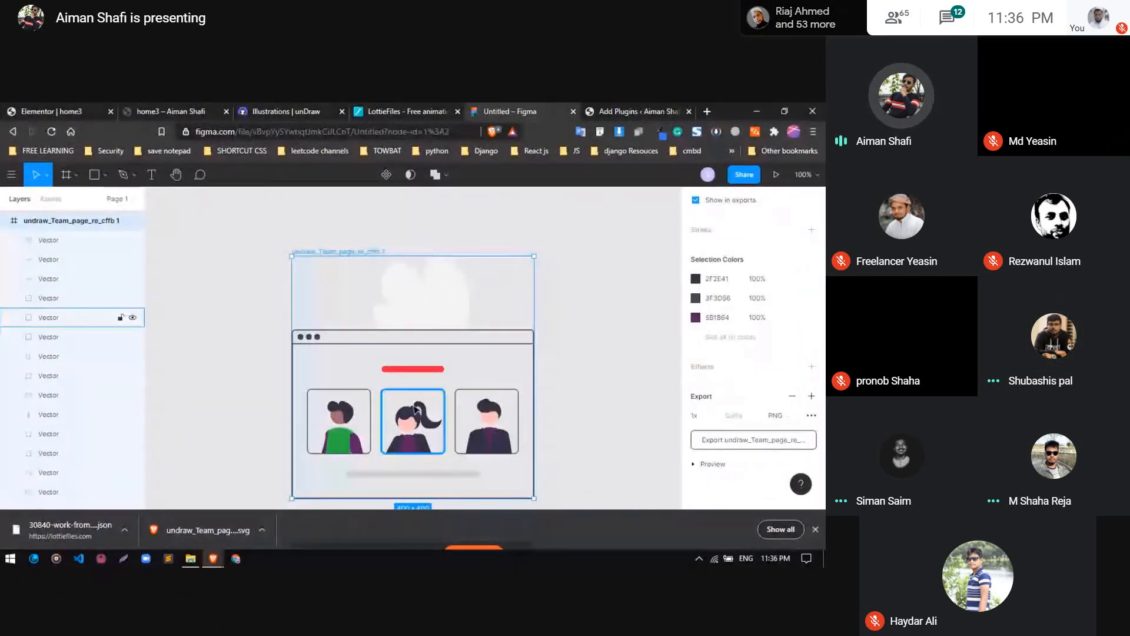
click(14, 109)
click(528, 110)
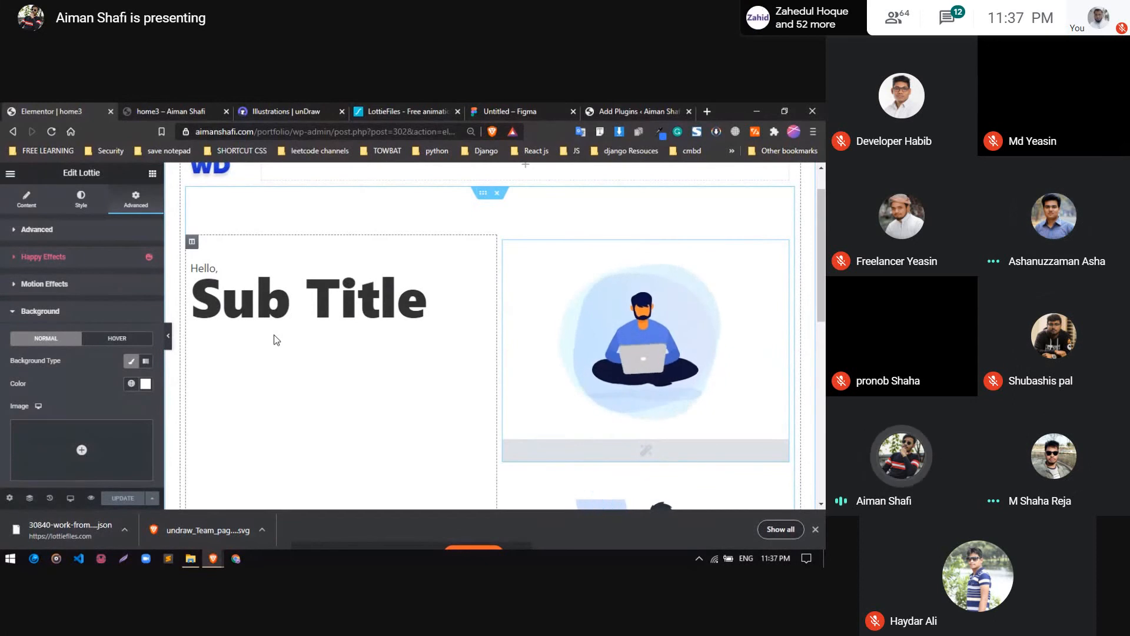
scroll(274, 340, up, 1)
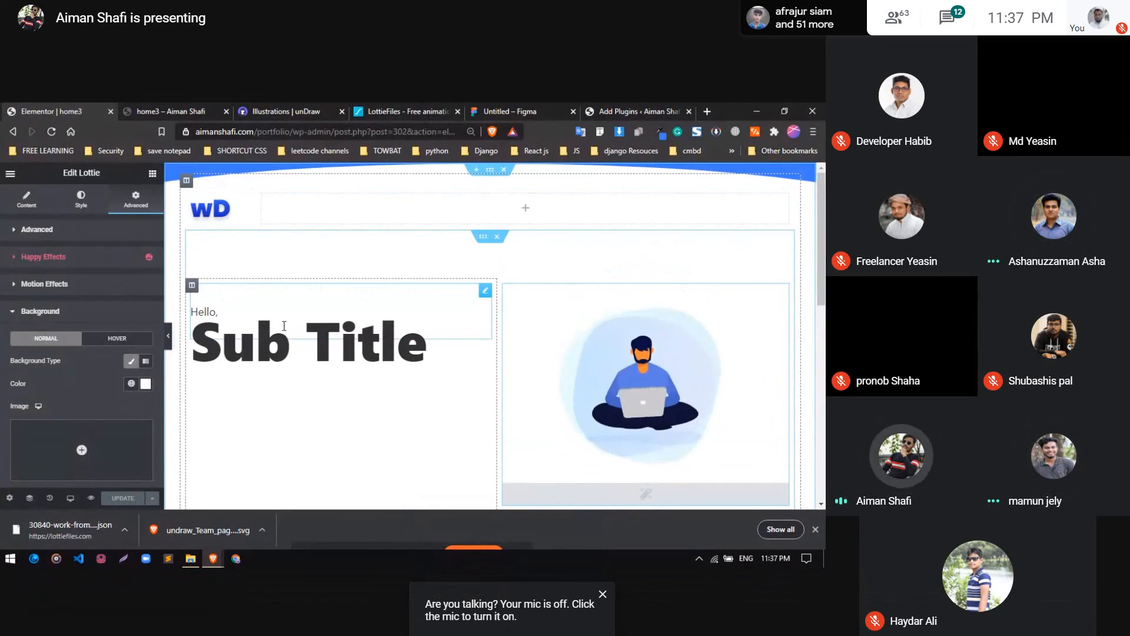
Browse the unDraw illustrations and compare them with the LottieFiles coding animations and the team page vector artwork in Figma
click(252, 108)
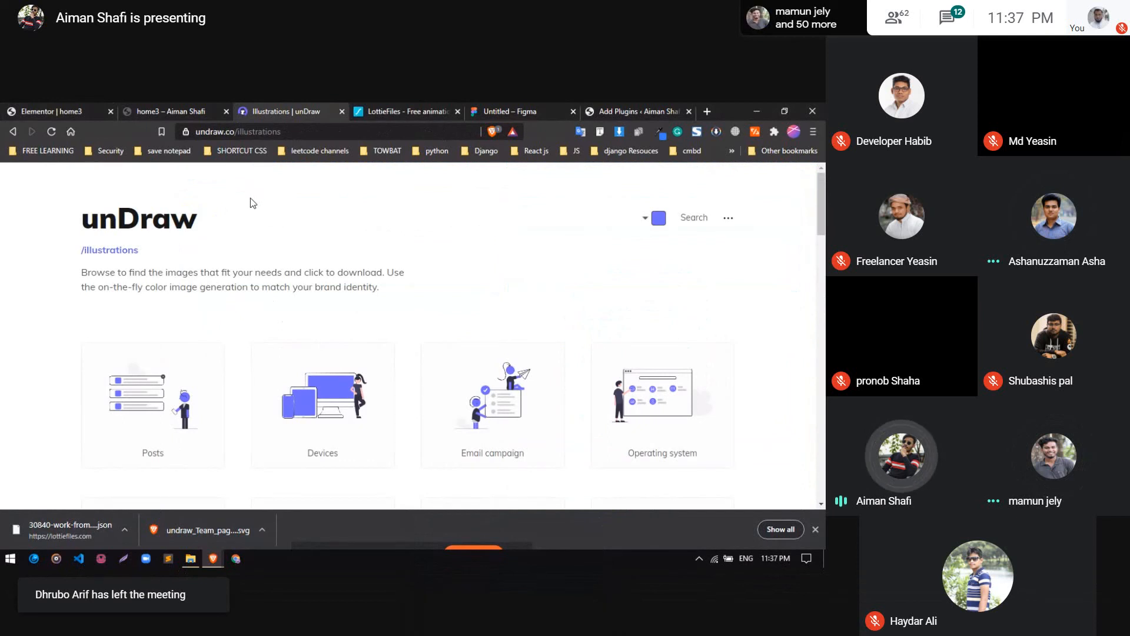
scroll(245, 245, down, 3)
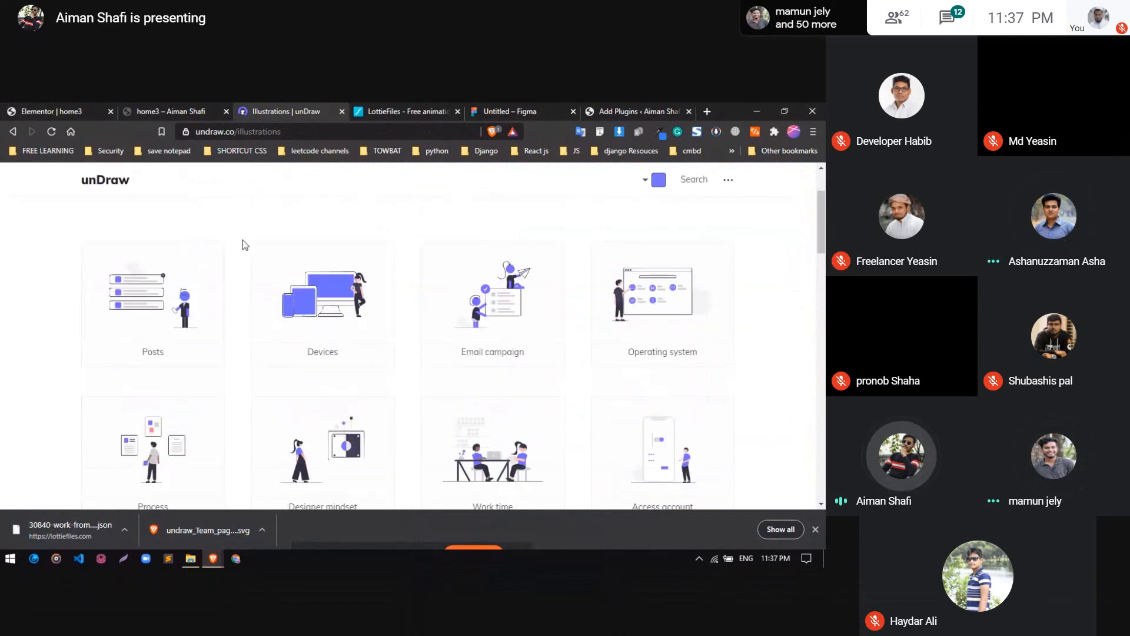
scroll(197, 266, up, 3)
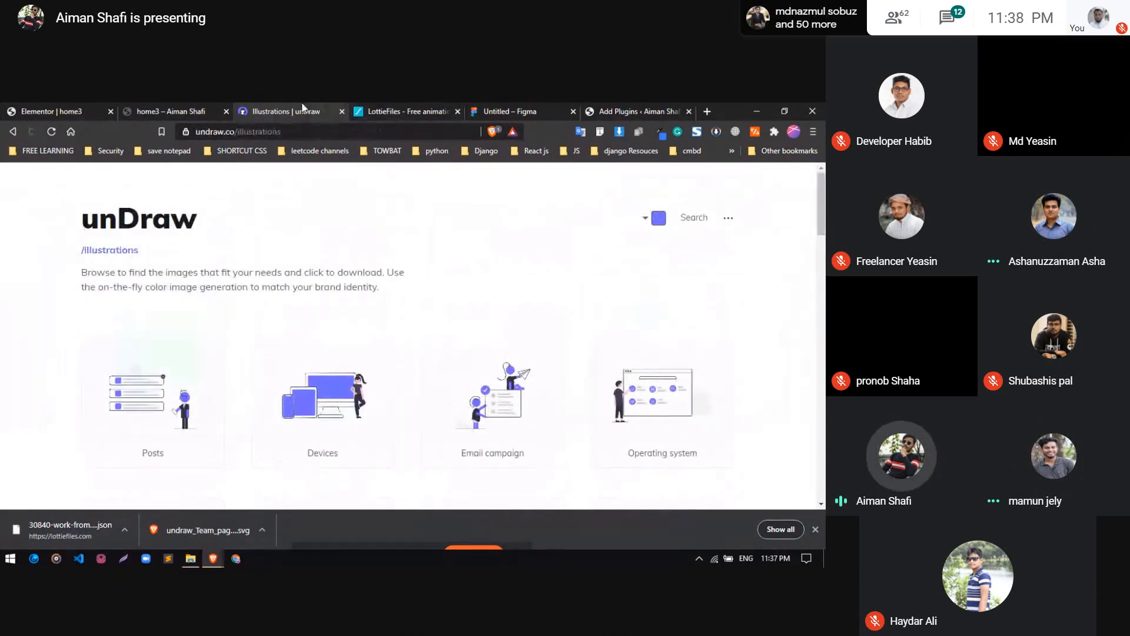
click(379, 110)
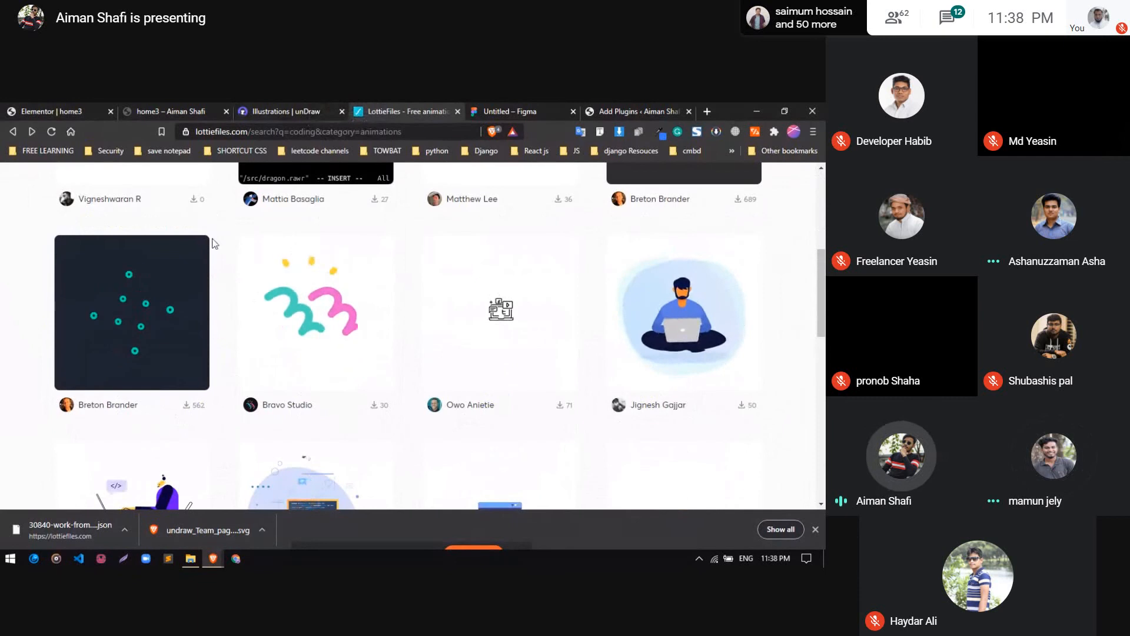
click(298, 109)
scroll(310, 331, down, 2)
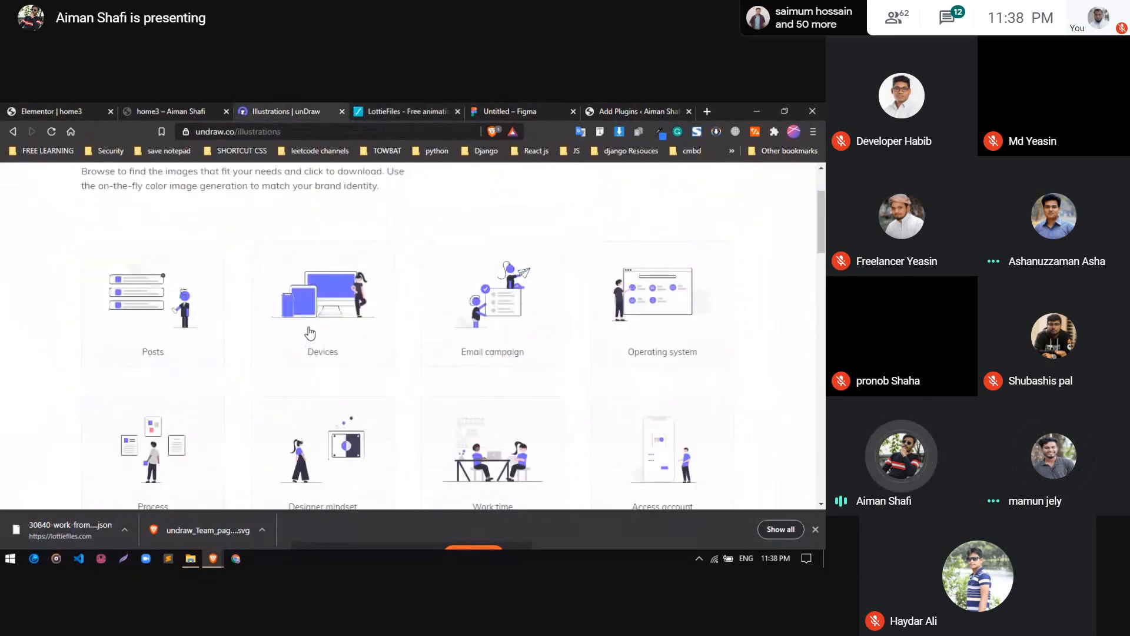
scroll(310, 331, up, 2)
click(440, 108)
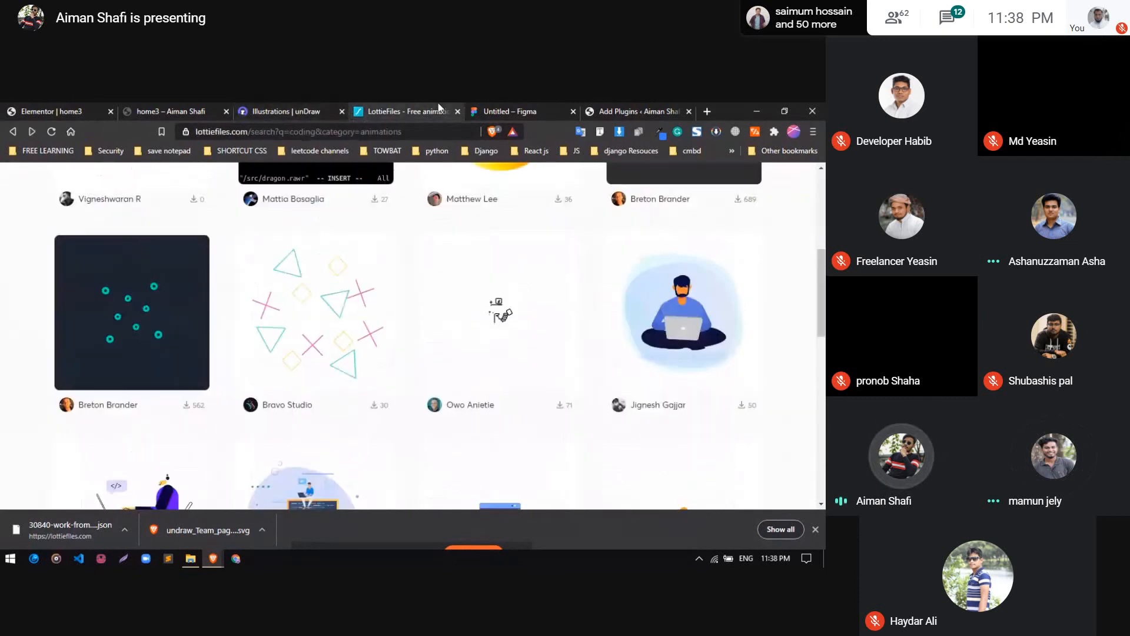
click(299, 110)
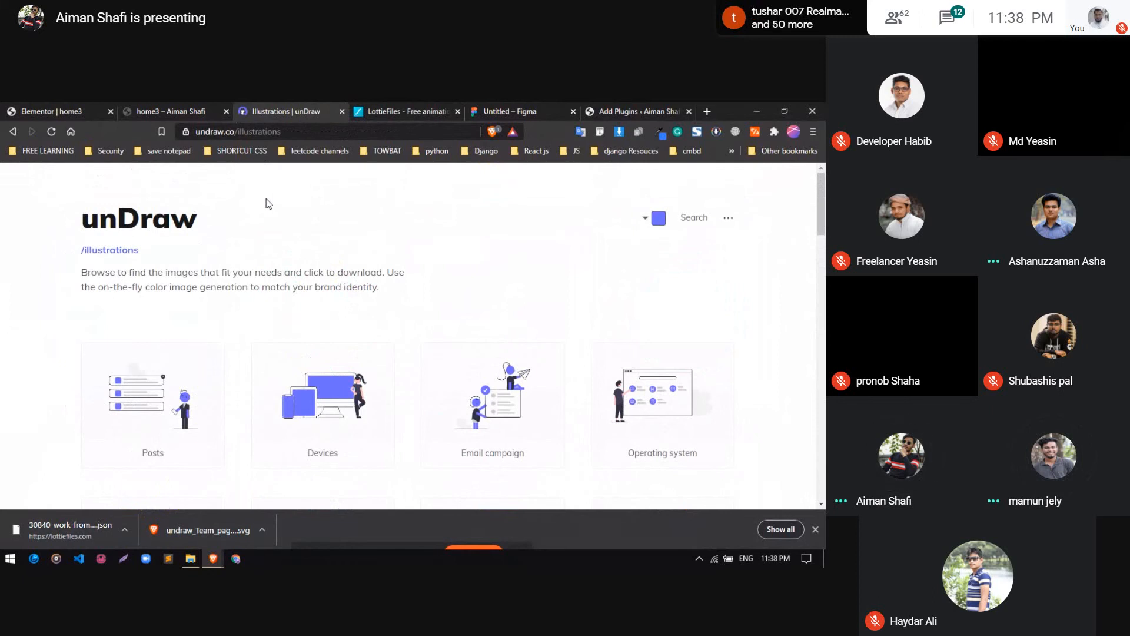
scroll(312, 298, down, 3)
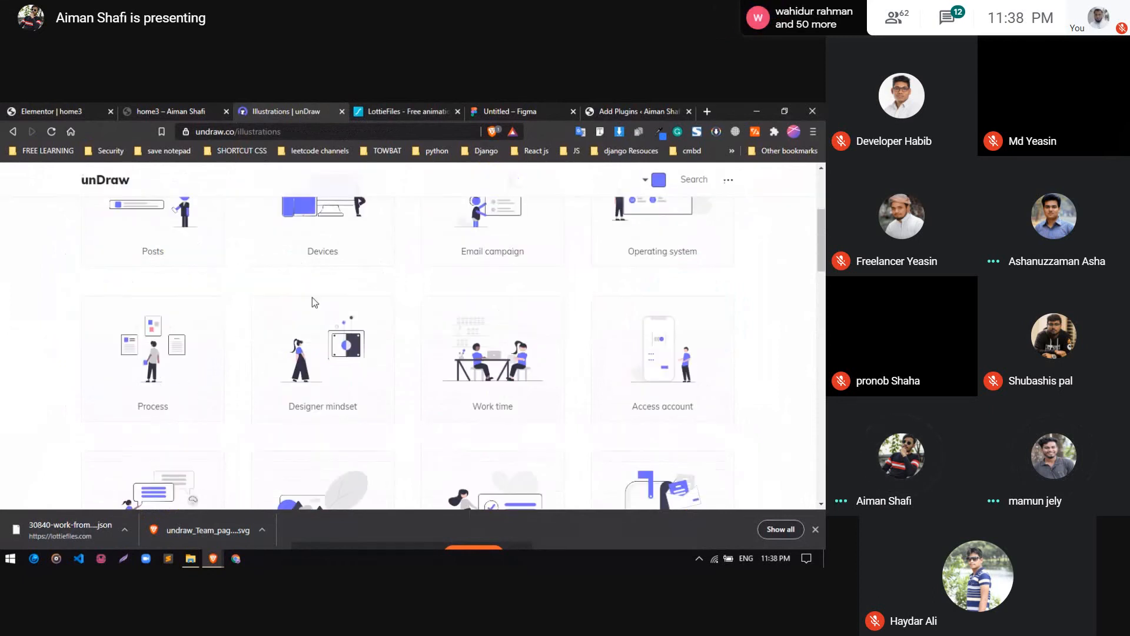
scroll(335, 321, up, 3)
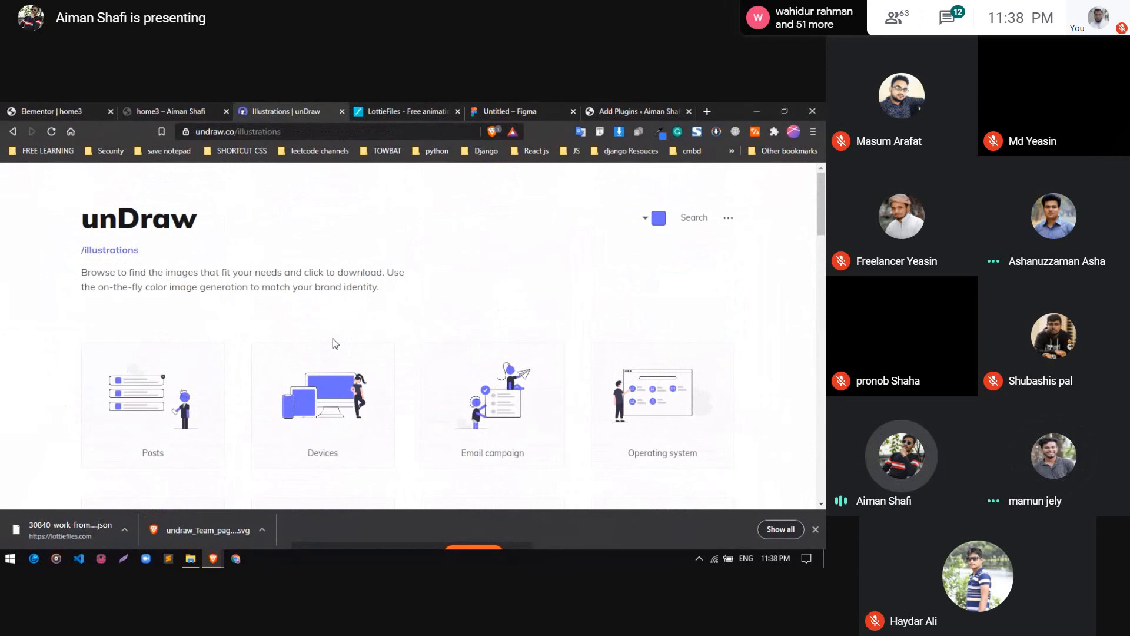
scroll(333, 340, down, 3)
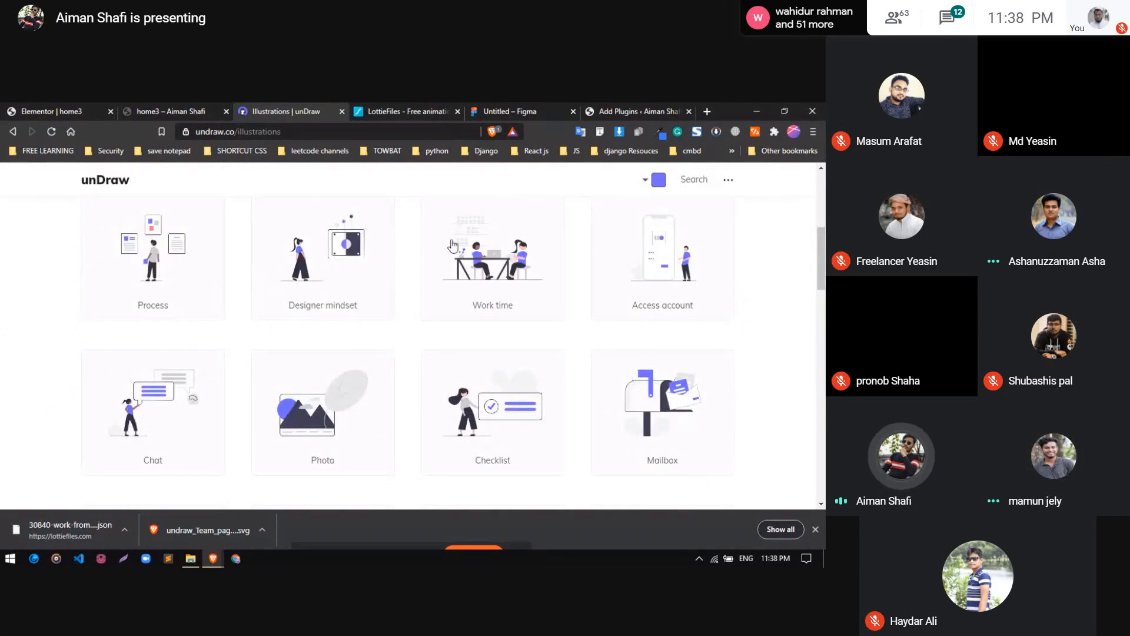
click(510, 111)
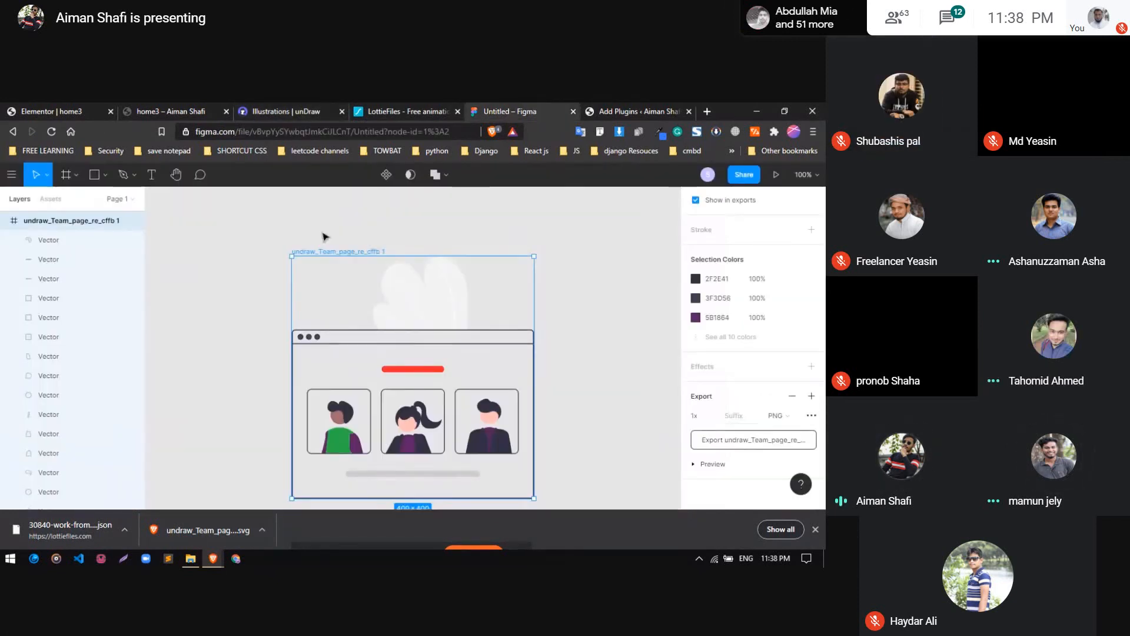
scroll(64, 440, down, 3)
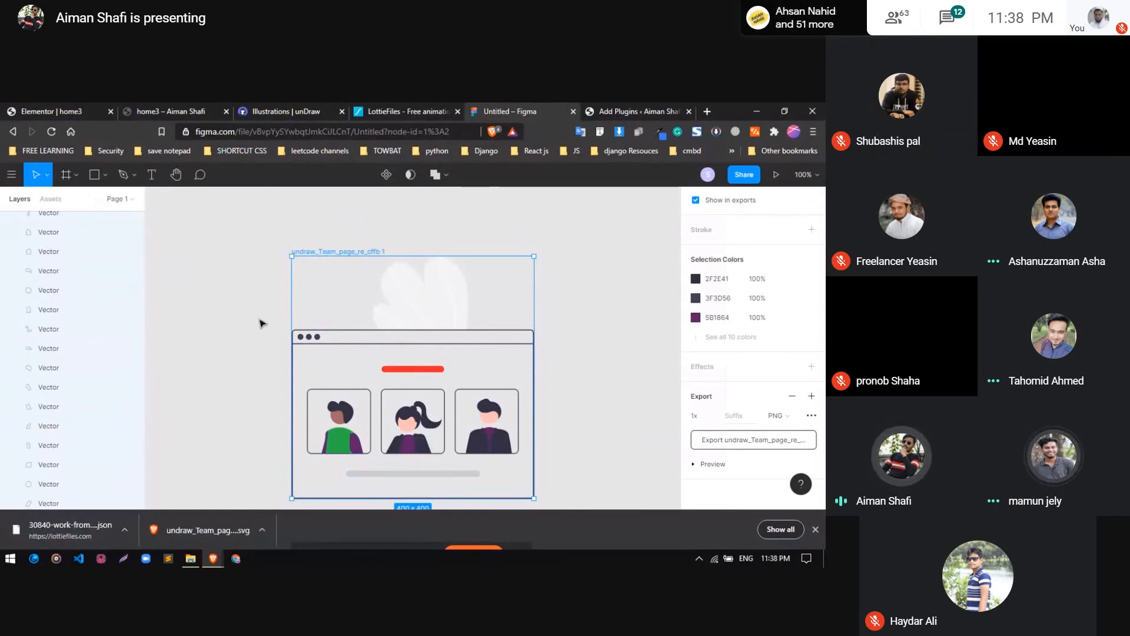
click(367, 109)
click(298, 104)
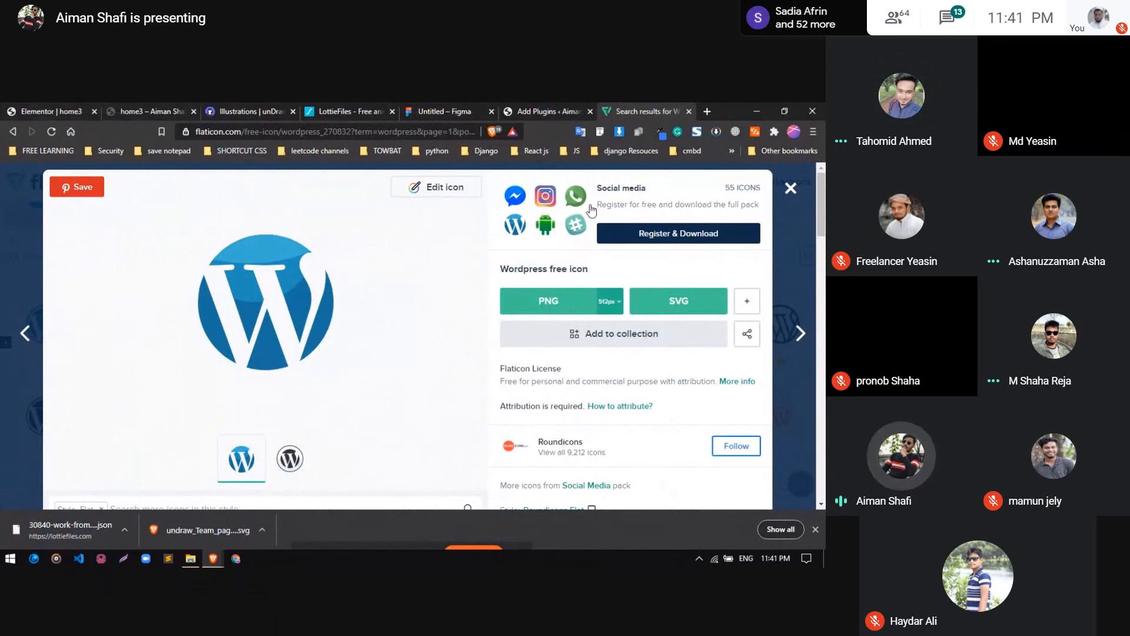
Return to the Elementor editor, search its widgets for "v", and check the home3 preview
click(53, 109)
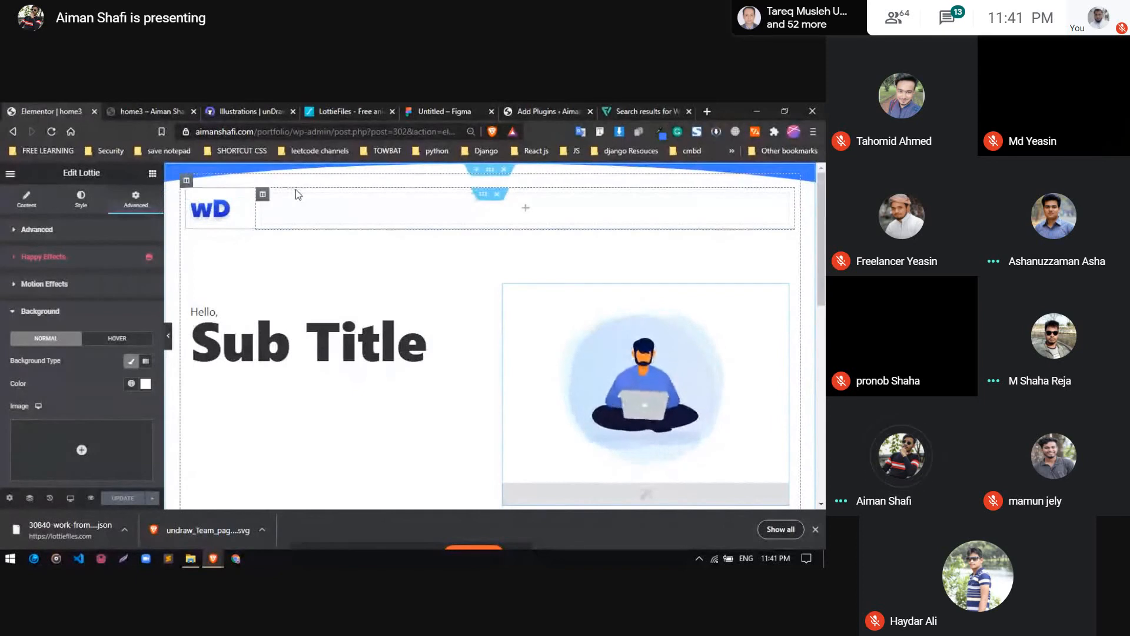
click(152, 173)
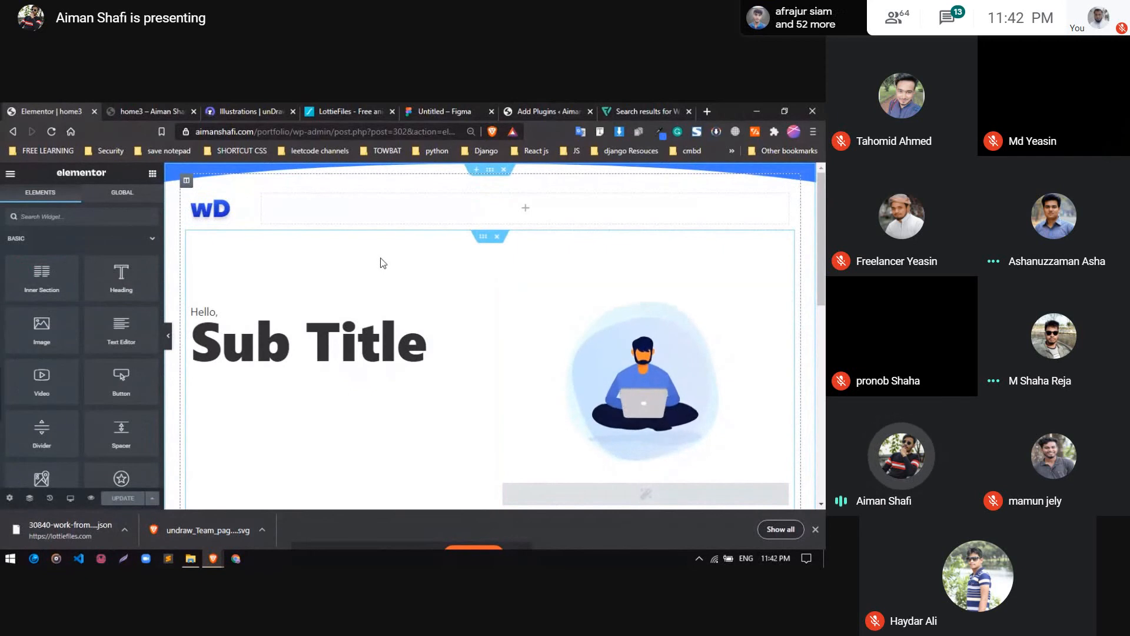
text(h)
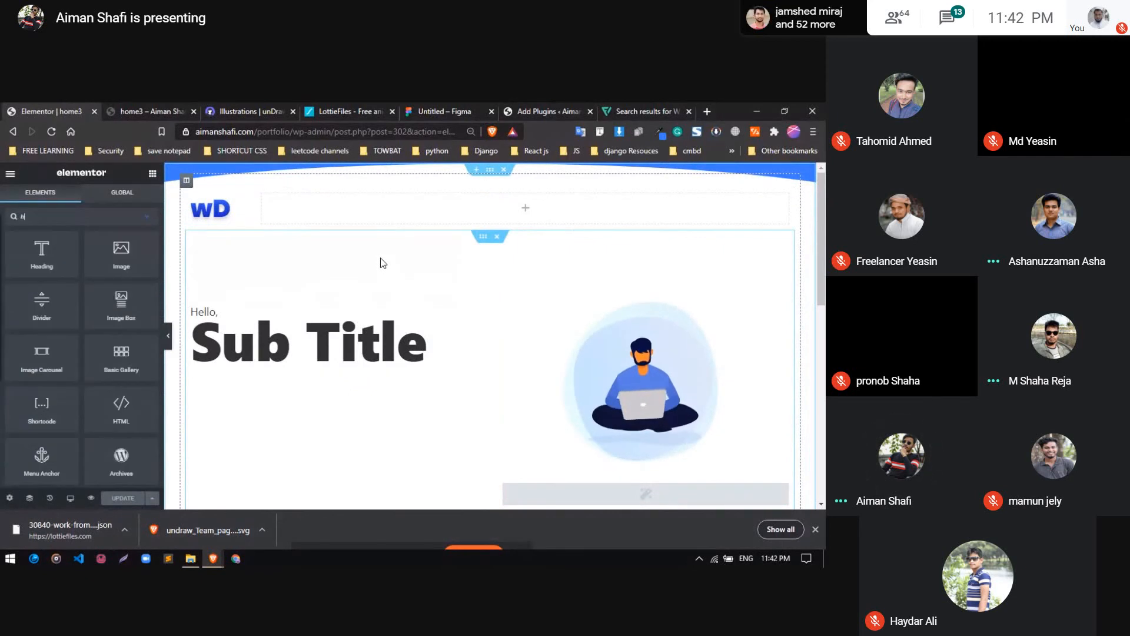
key(BackSpace)
text(v)
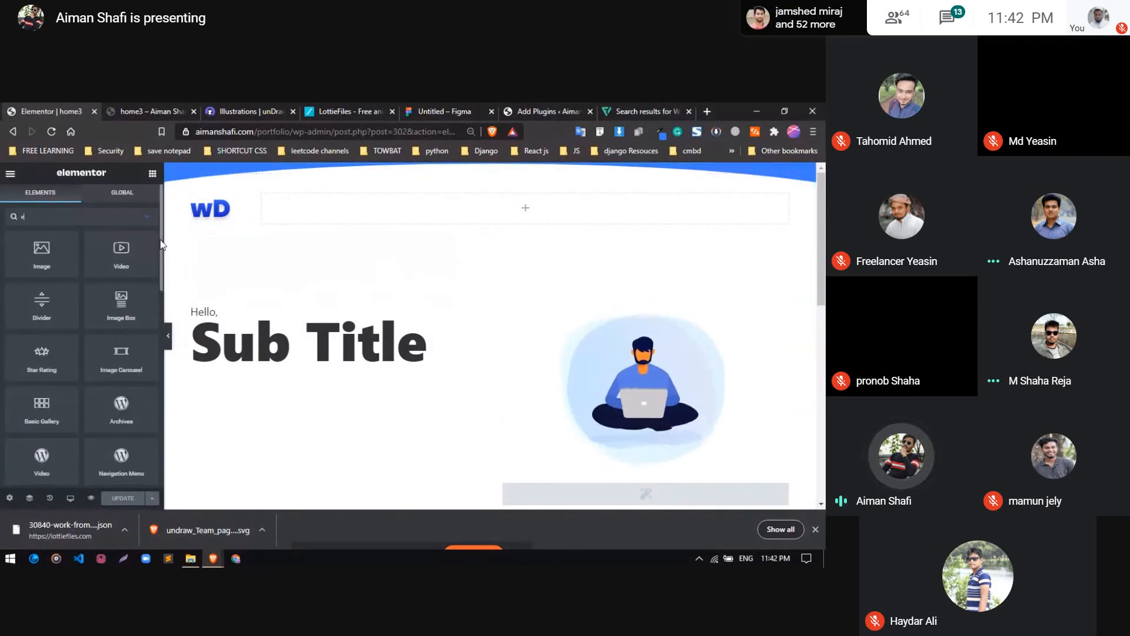
click(150, 113)
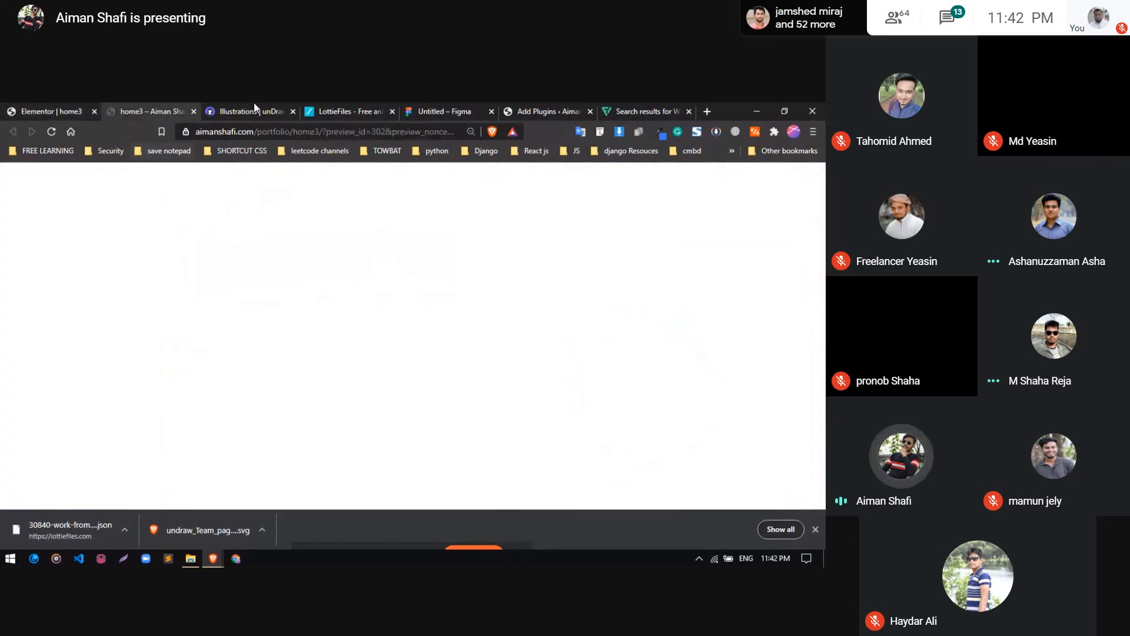
Search the WordPress plugin directory for "header" and review the Elementor – Header, Footer & Blocks Template plugin
click(537, 111)
double_click(677, 263)
text(header)
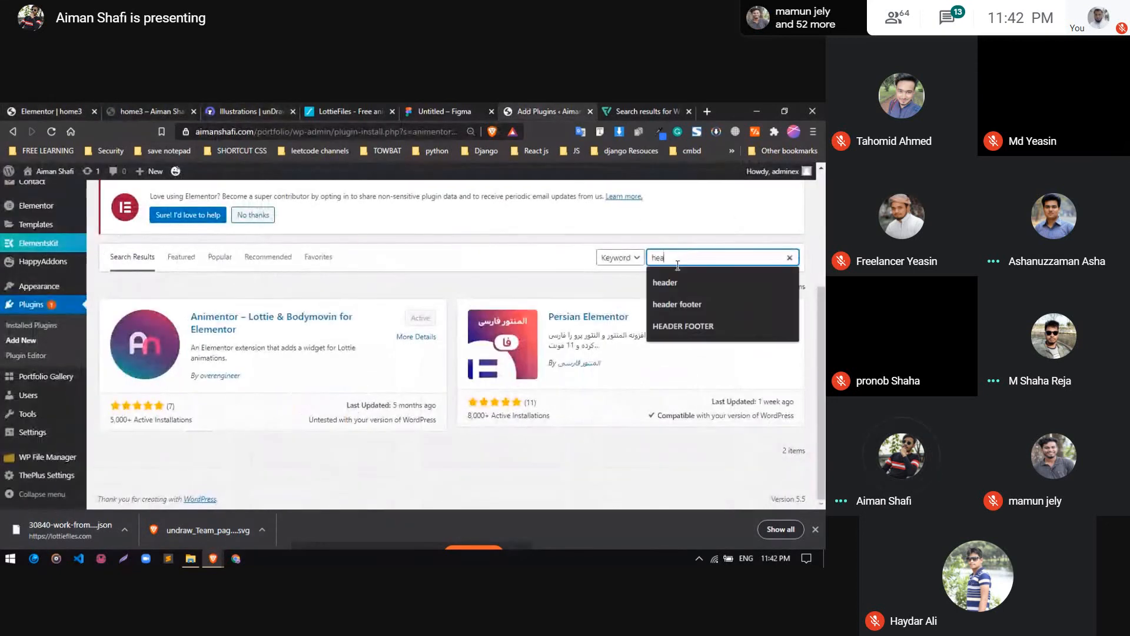
click(677, 285)
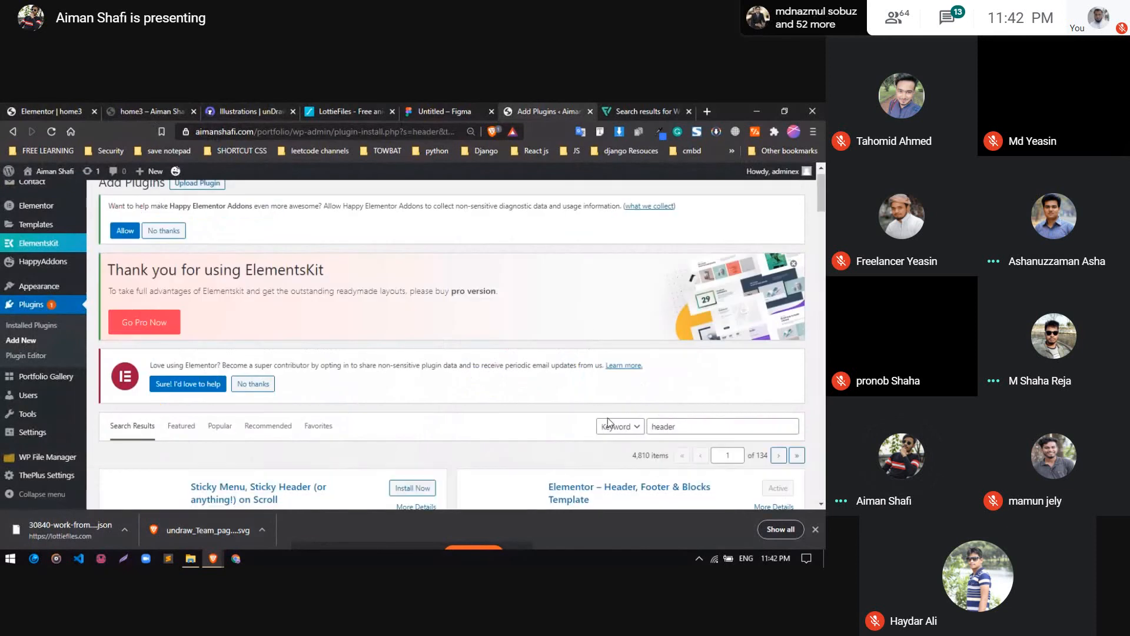
scroll(406, 344, down, 3)
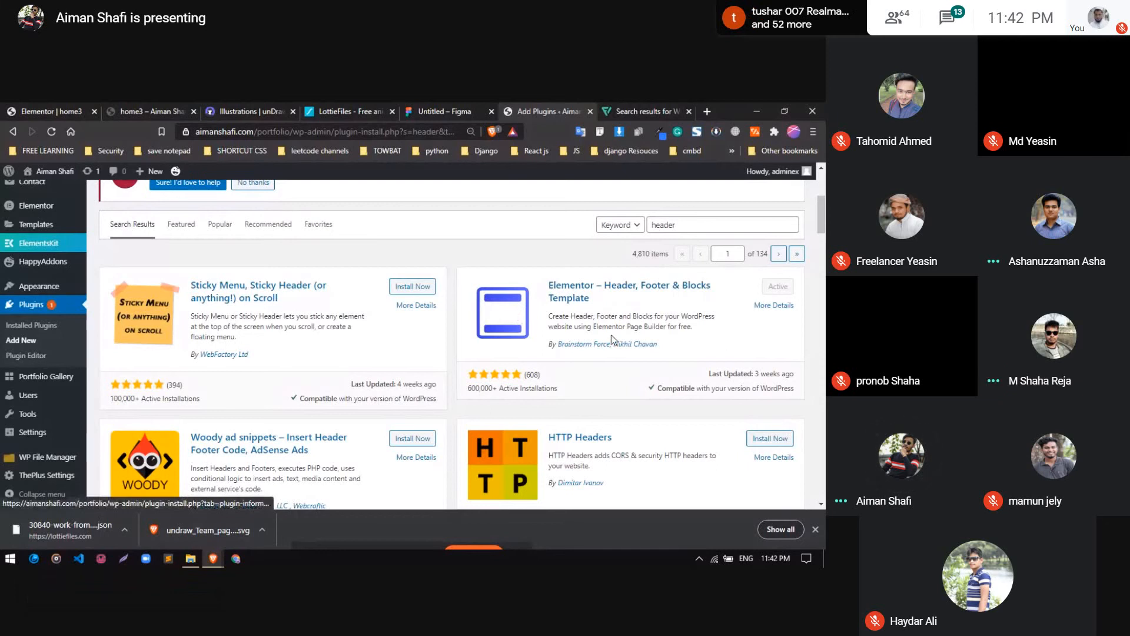
Return to the Elementor editor, search the widgets for "nav" and place the HFB Navigation Menu in the column beside the wD logo
click(52, 110)
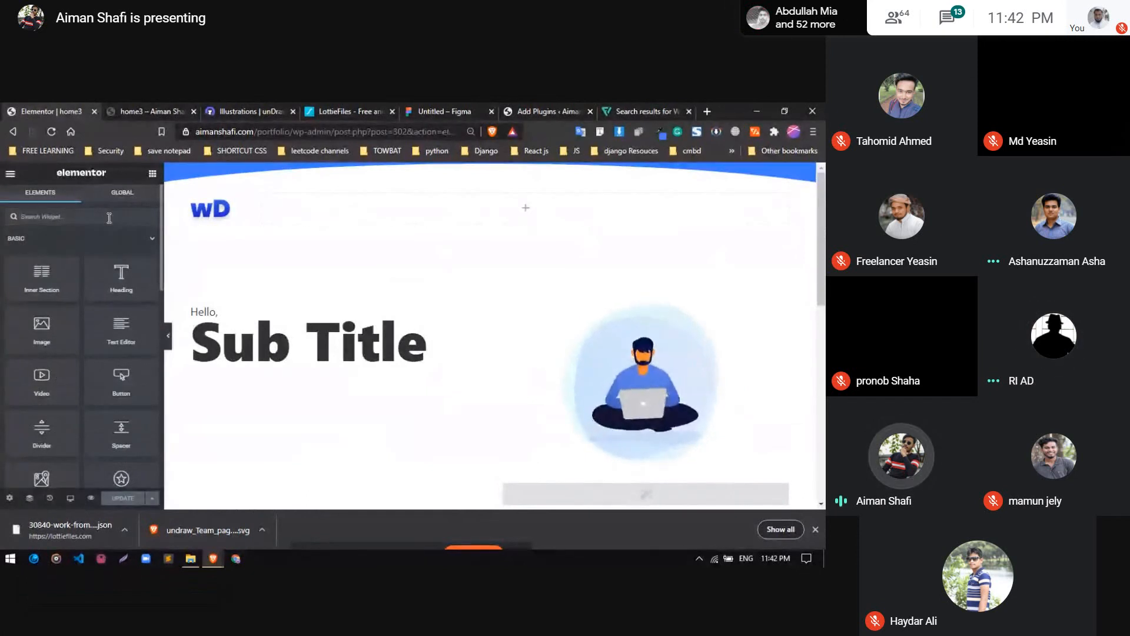
click(109, 217)
text(n)
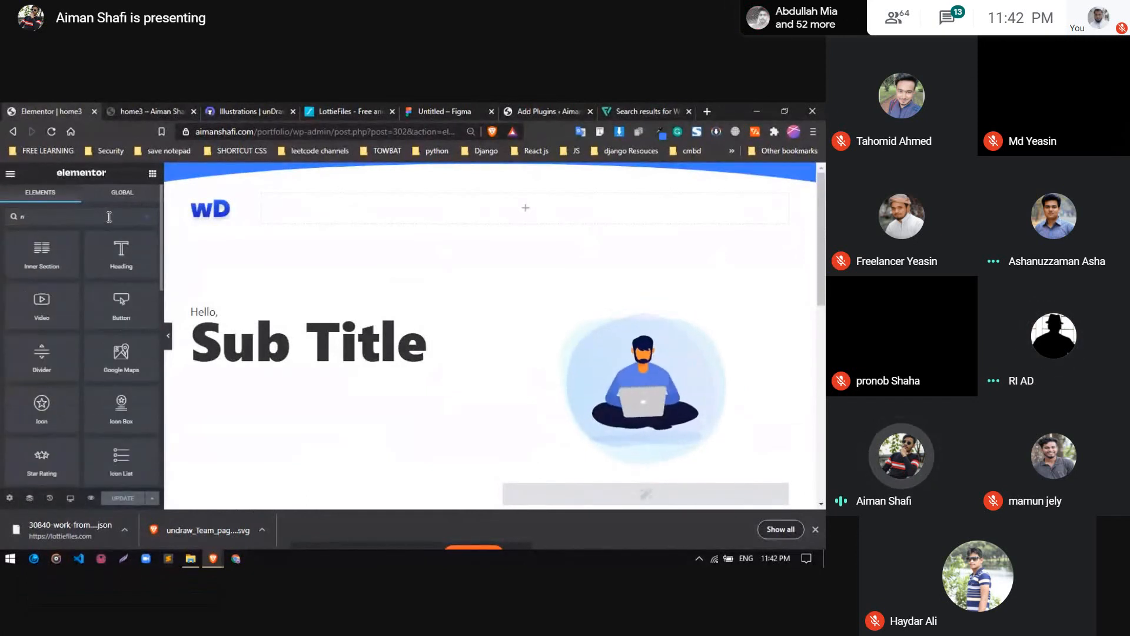
text(av)
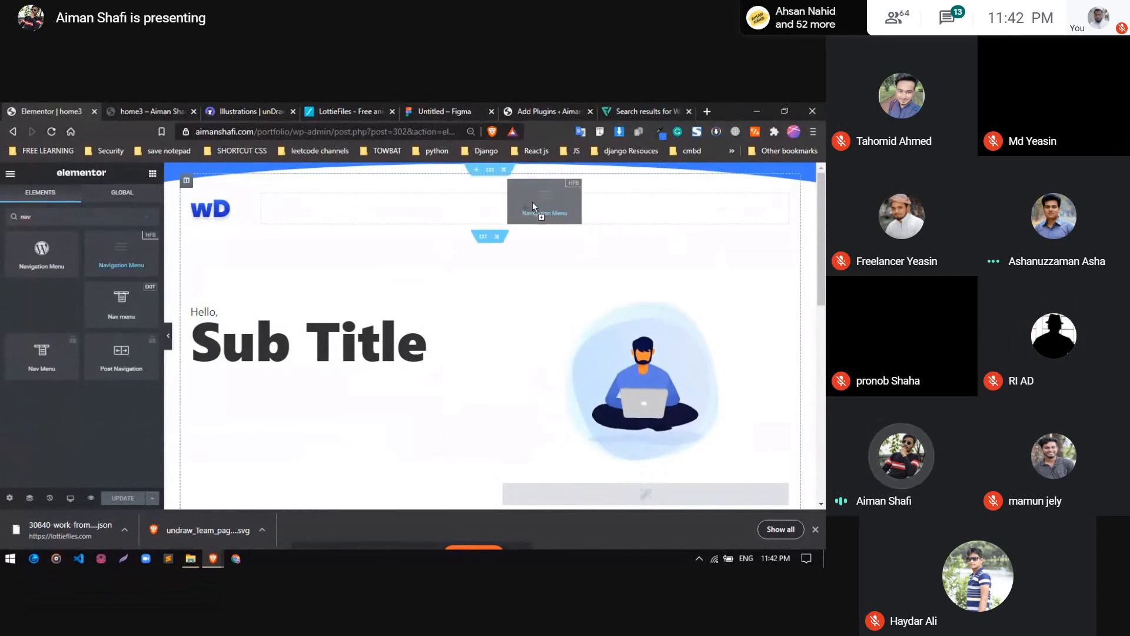
drag(121, 255, 532, 207)
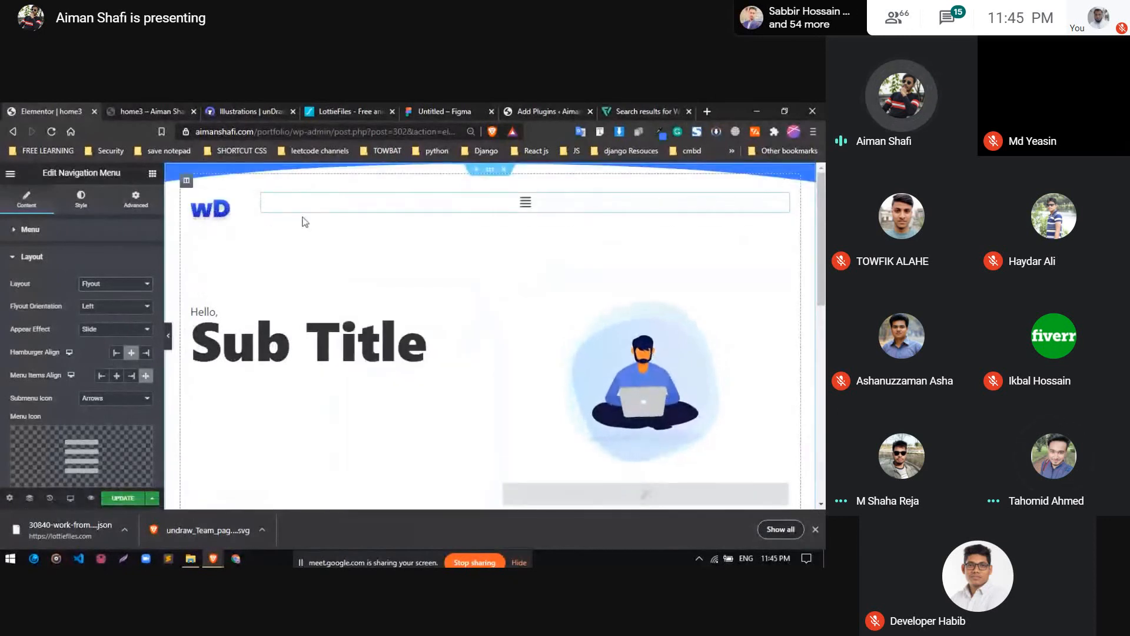
Set the navigation menu's layout to Horizontal and review its remaining layout options
click(116, 285)
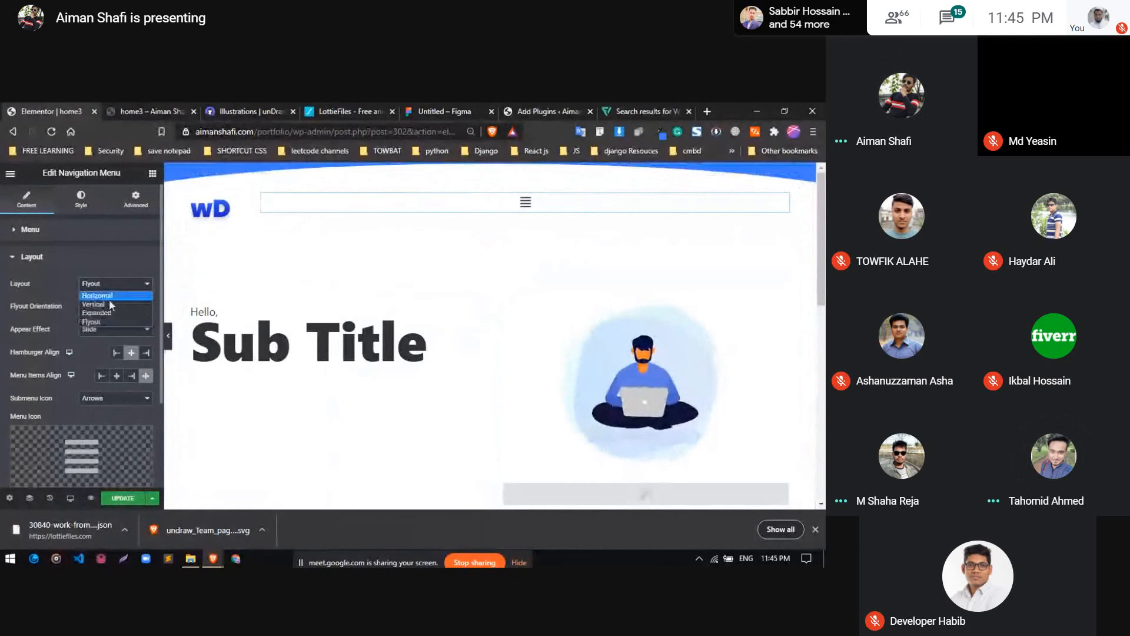
click(116, 284)
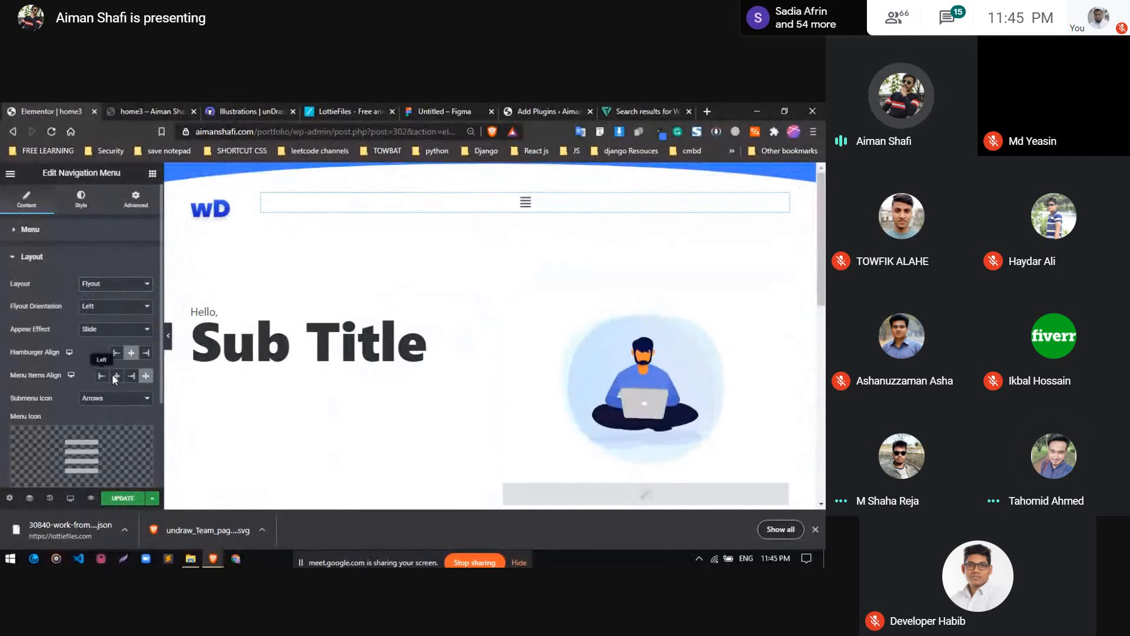
click(114, 329)
click(106, 341)
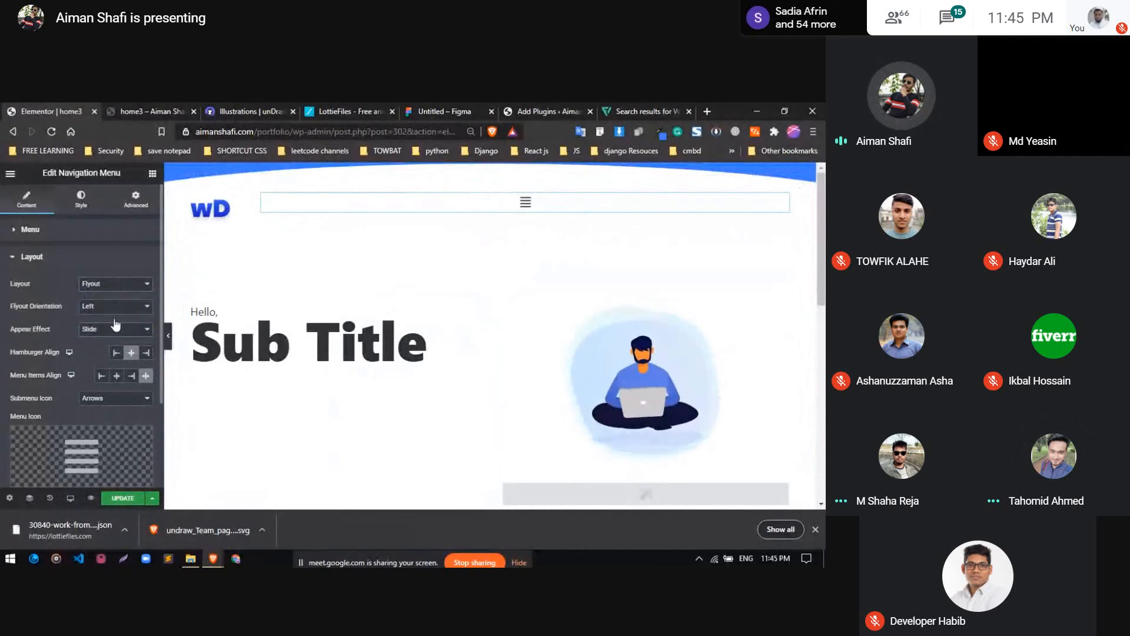
click(124, 285)
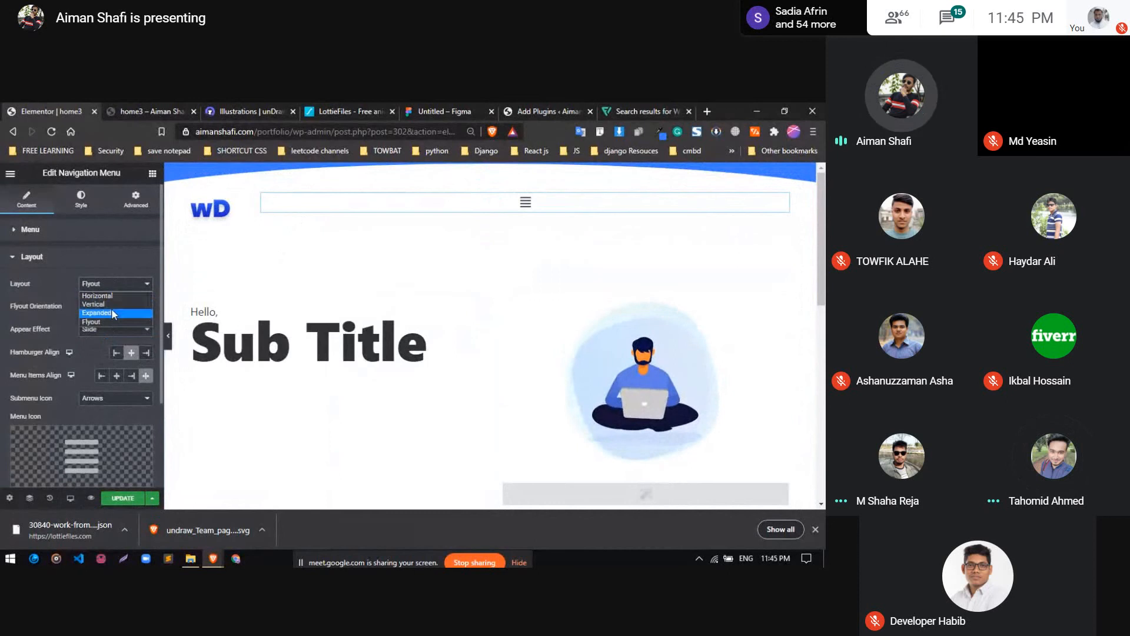
click(116, 295)
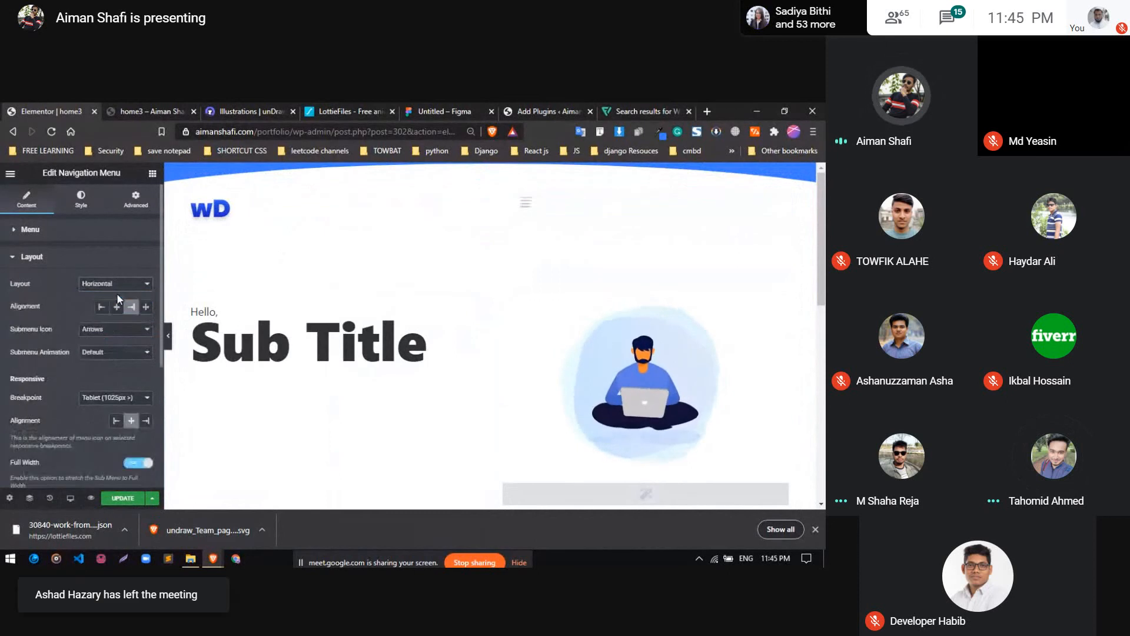
scroll(98, 367, down, 3)
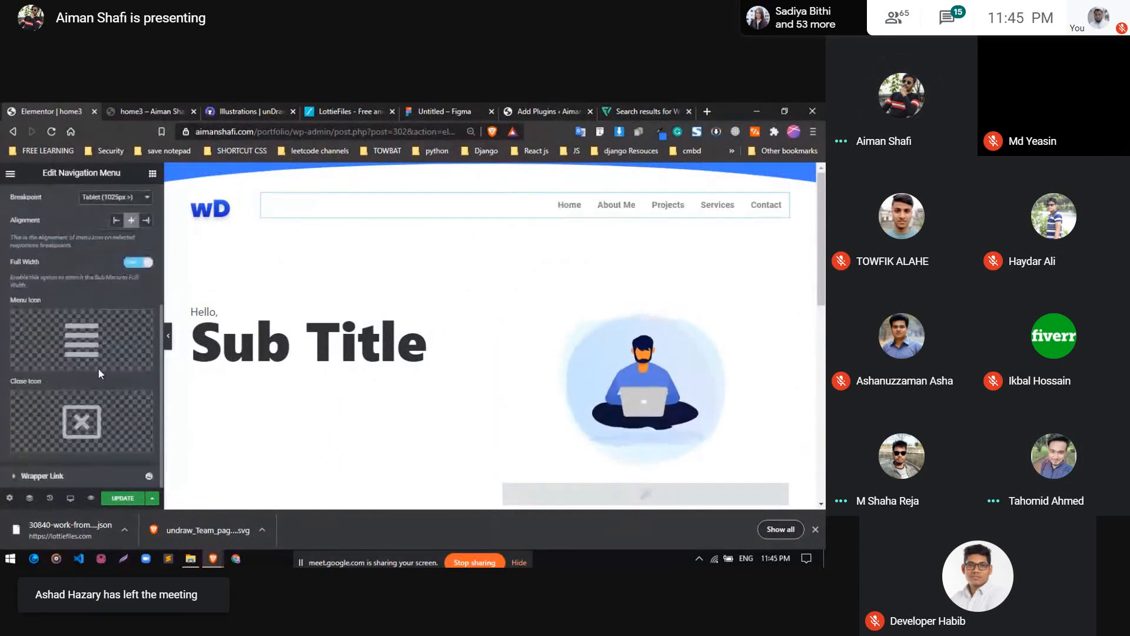
scroll(98, 349, up, 3)
click(86, 257)
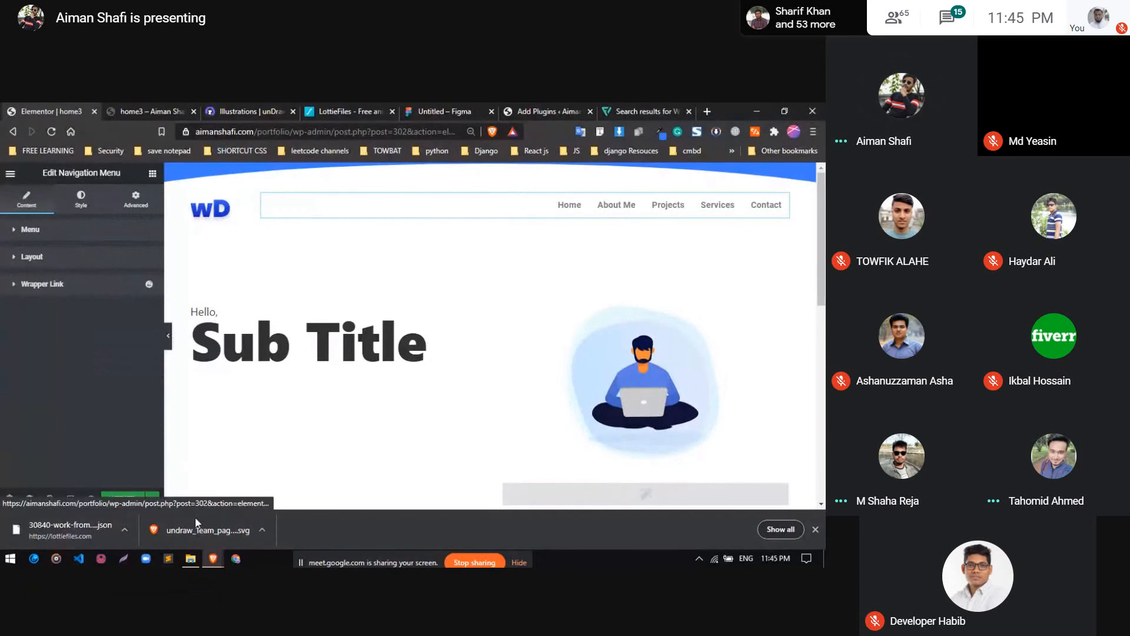
Switch to the Google Meet window to check the meeting, and return to the Elementor editor
mouse_move(213, 563)
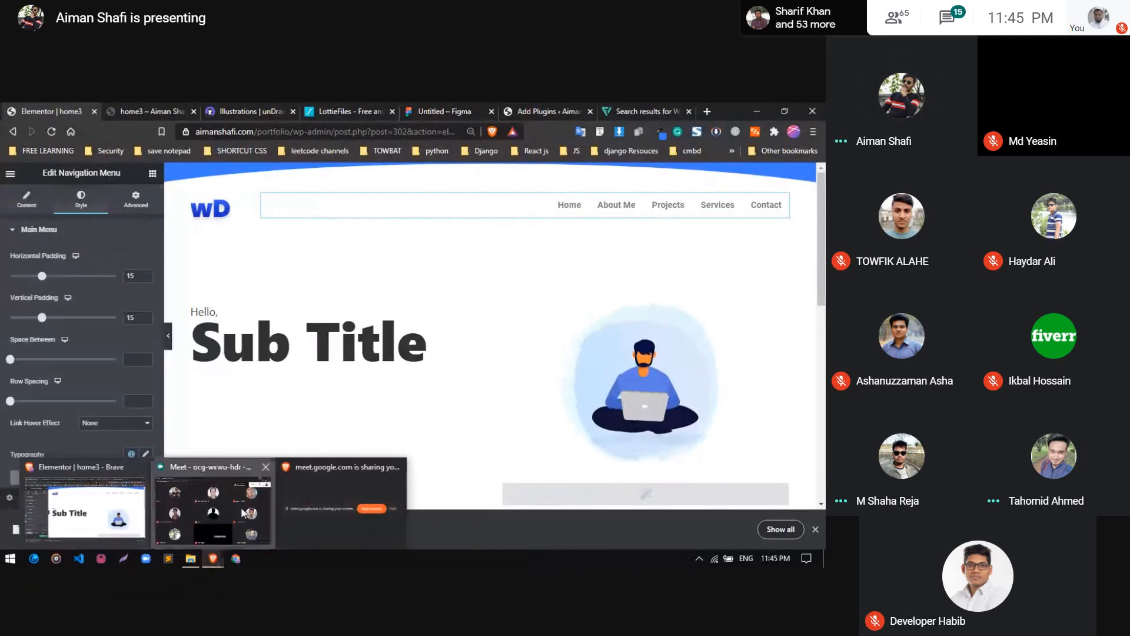
click(215, 471)
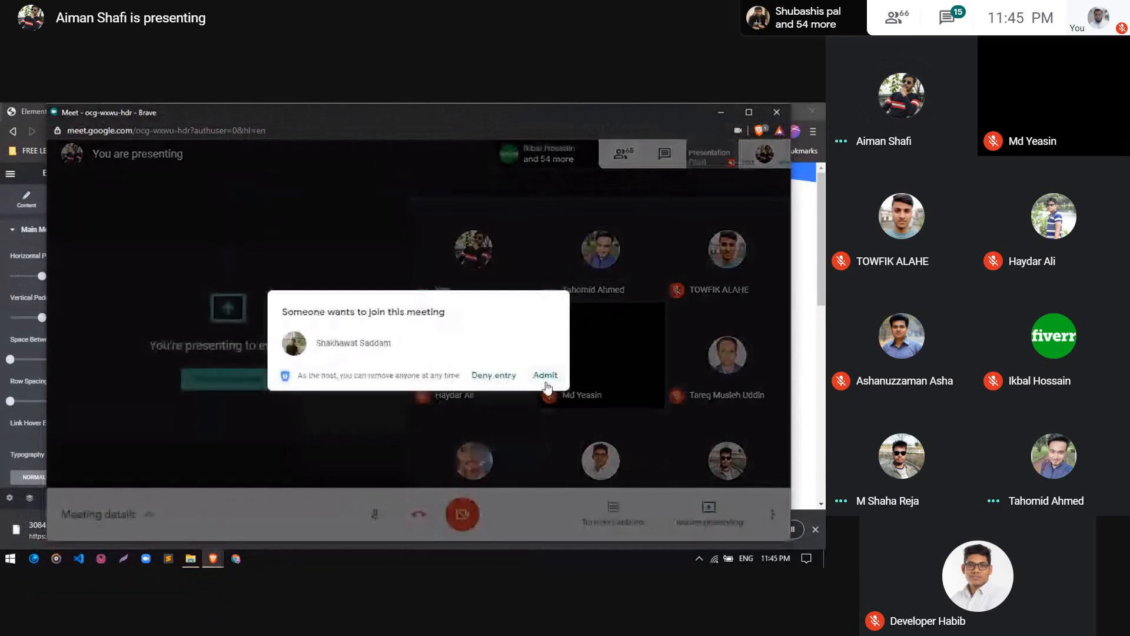
click(547, 383)
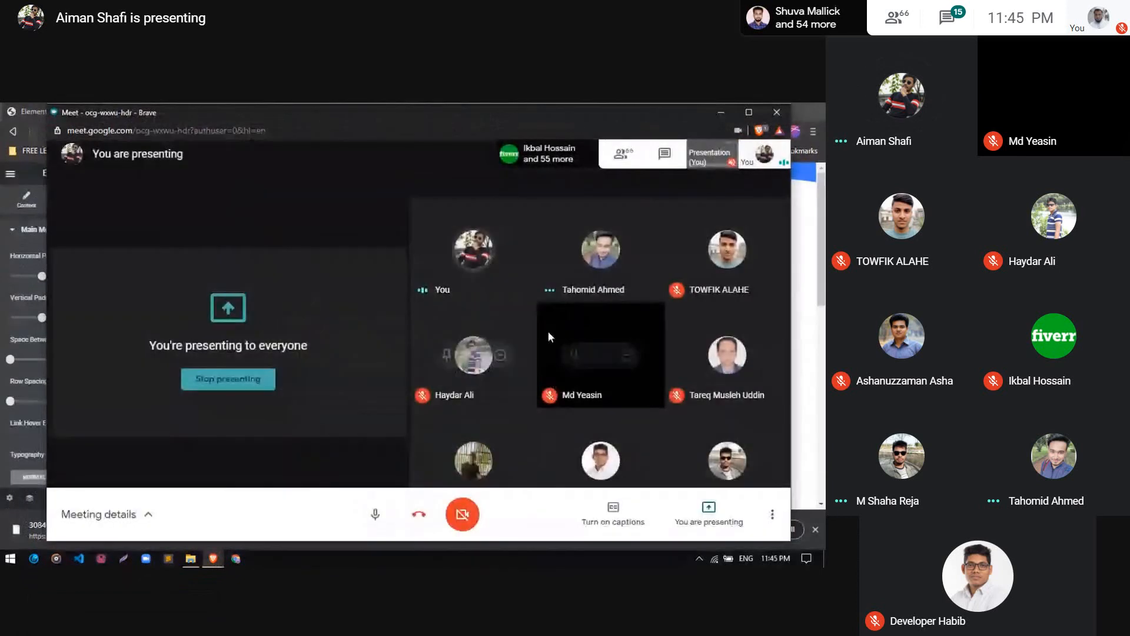
click(721, 112)
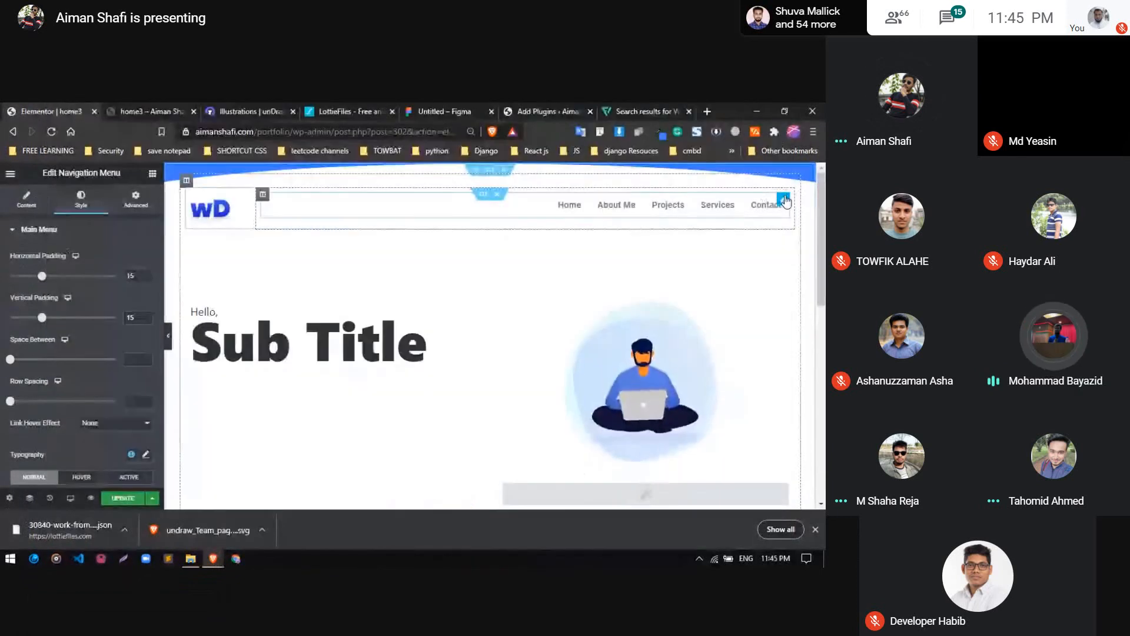
Open the typography settings of the navigation menu's Main Menu style
scroll(70, 310, down, 3)
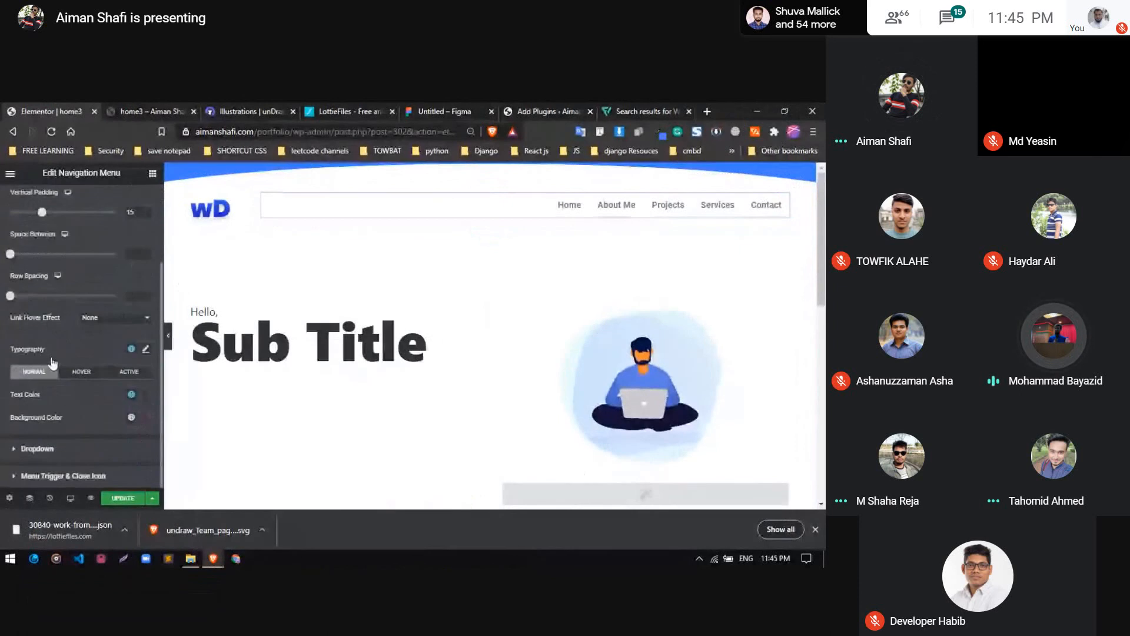
click(145, 364)
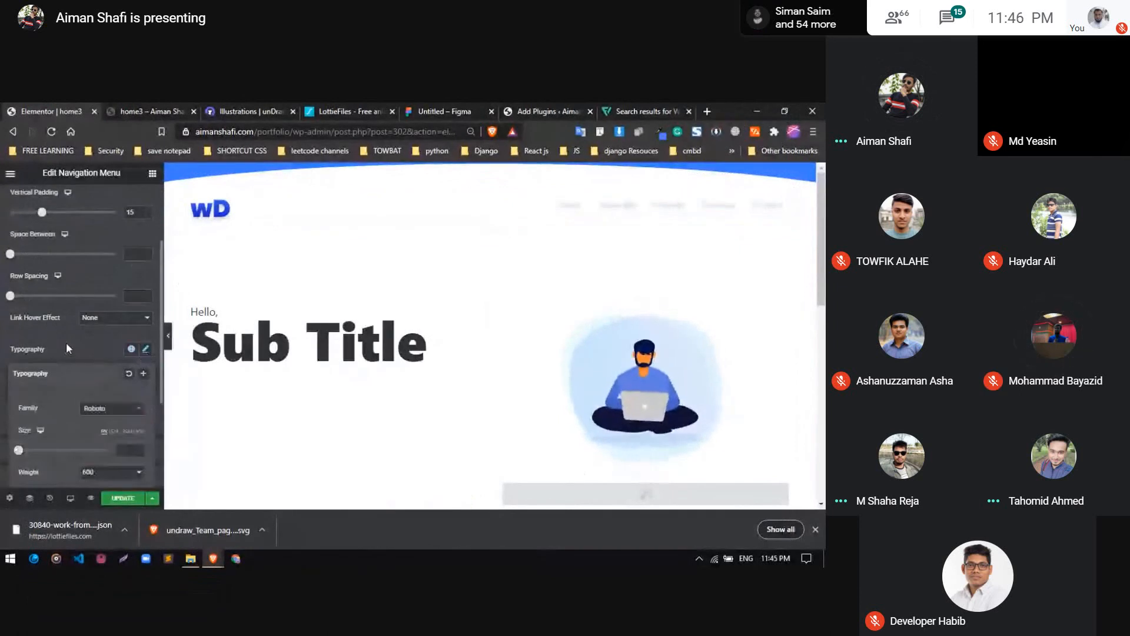
scroll(100, 336, down, 3)
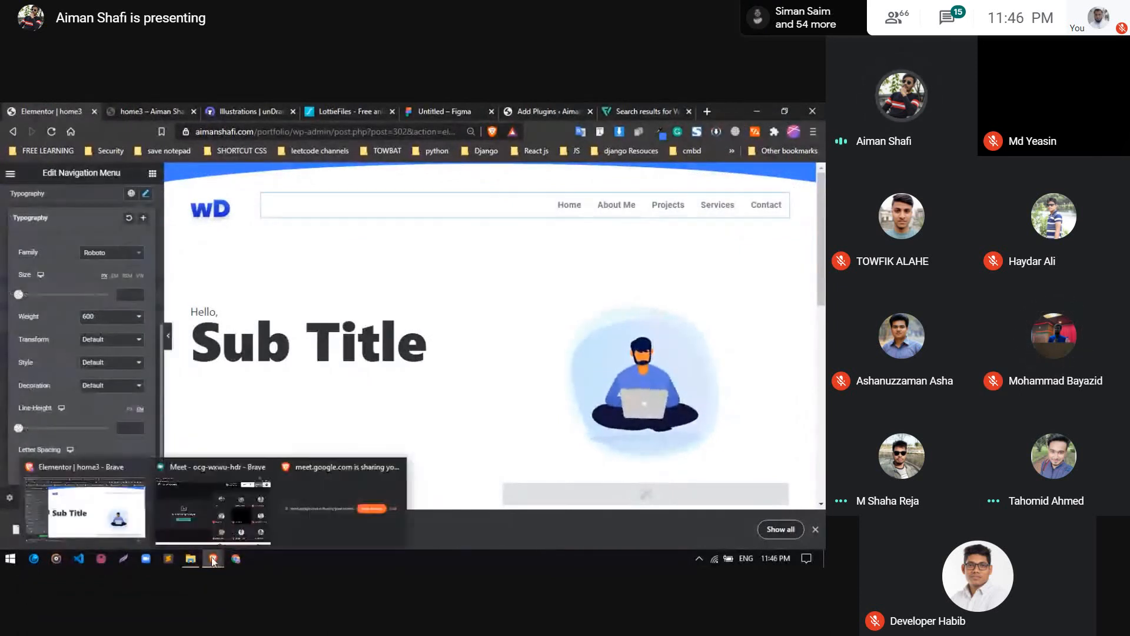
Review the participant list in the Google Meet window and return to the Elementor editor
click(228, 517)
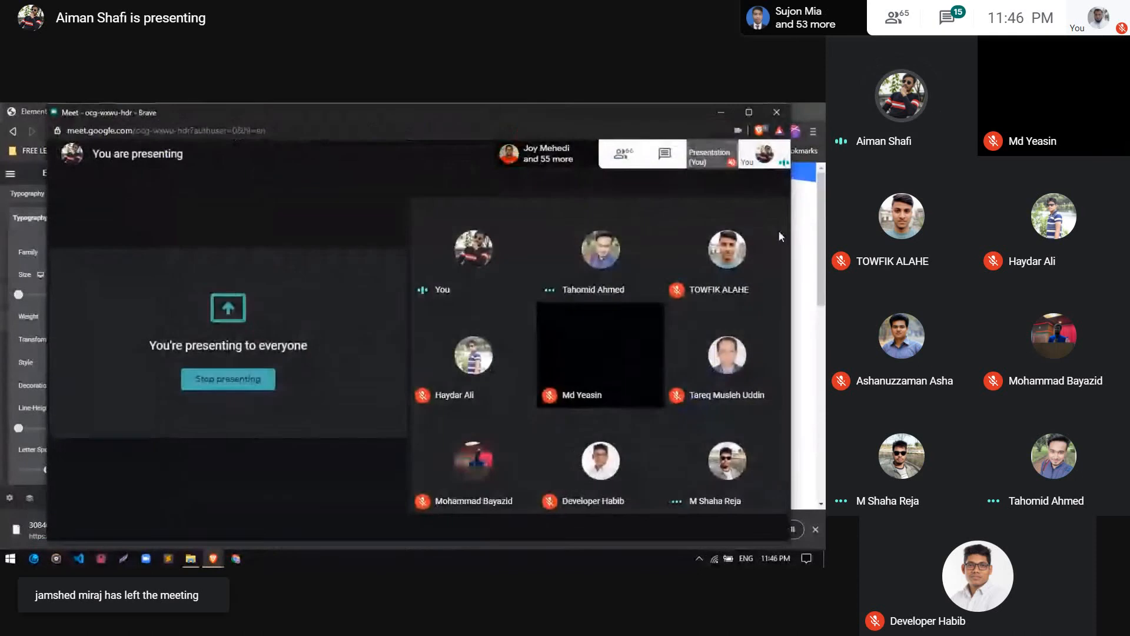
click(644, 163)
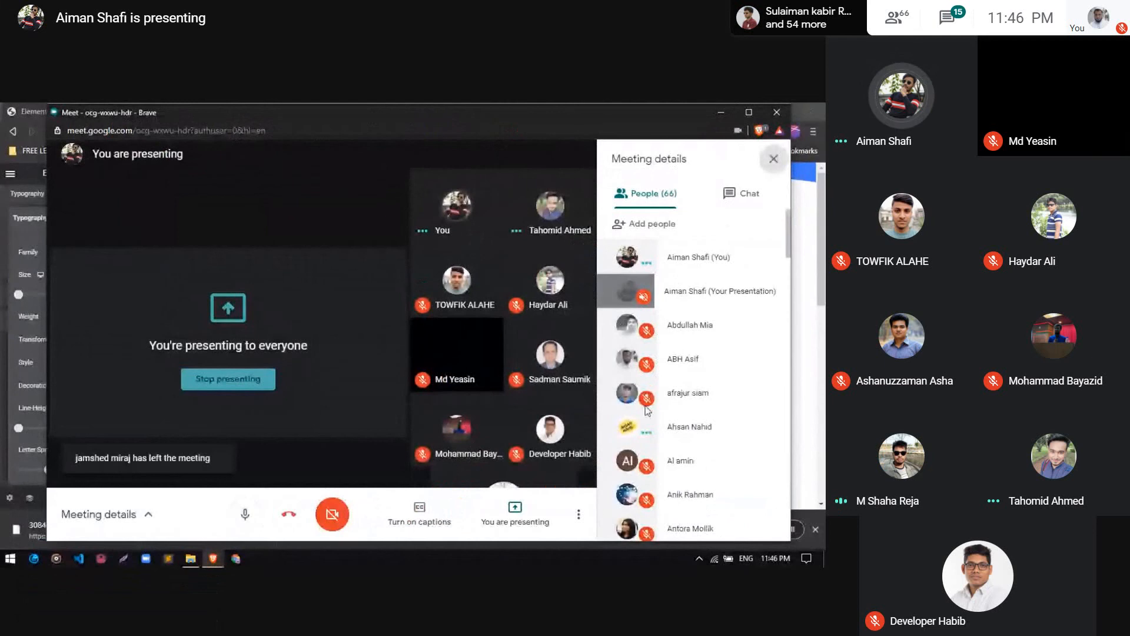
click(718, 116)
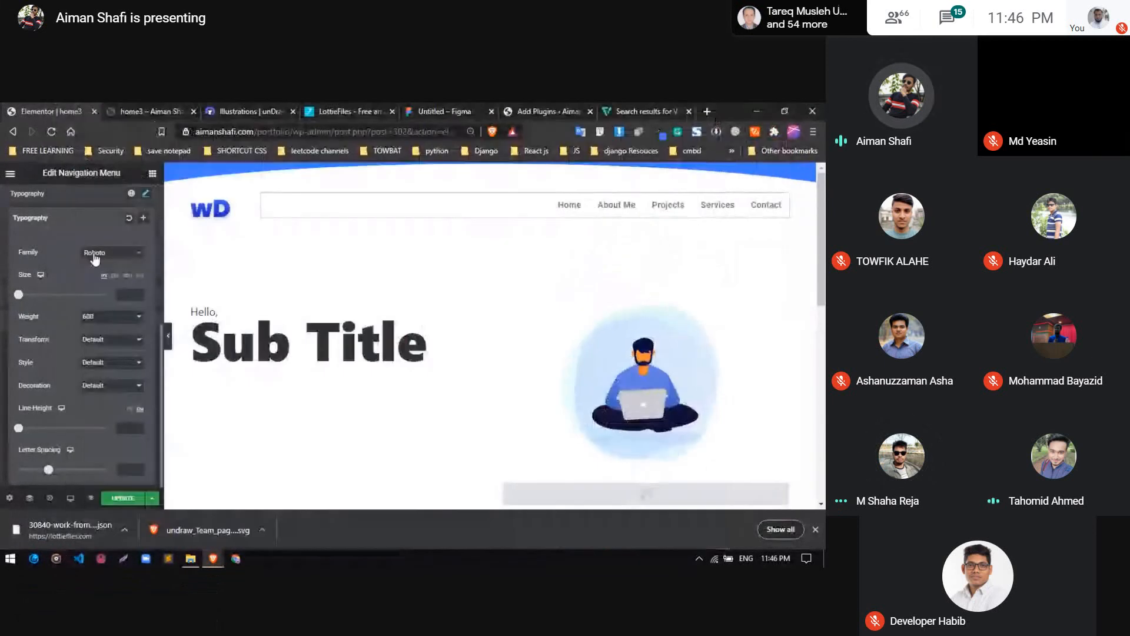
Set the navigation menu's font family to Poppins and close the typography settings
click(95, 257)
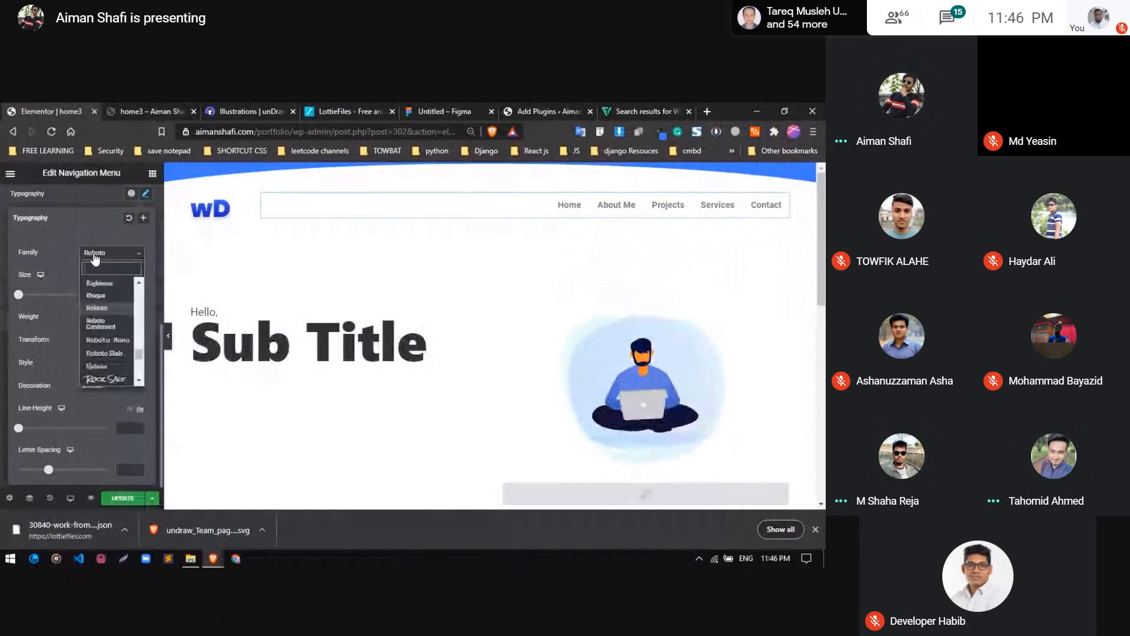
text(pop)
key(Return)
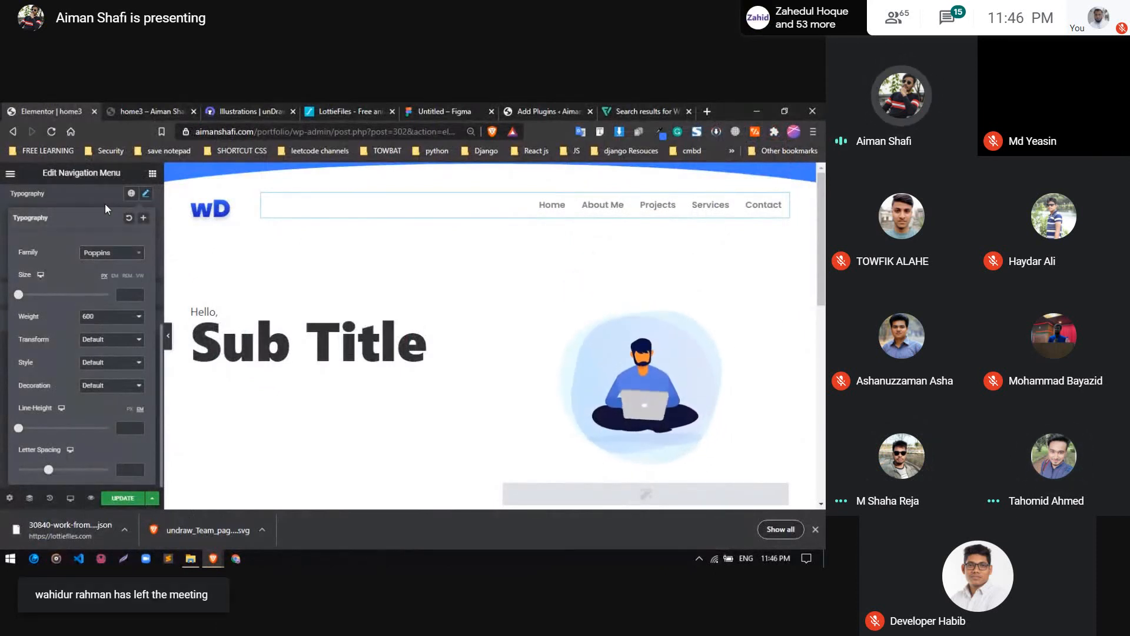
click(108, 206)
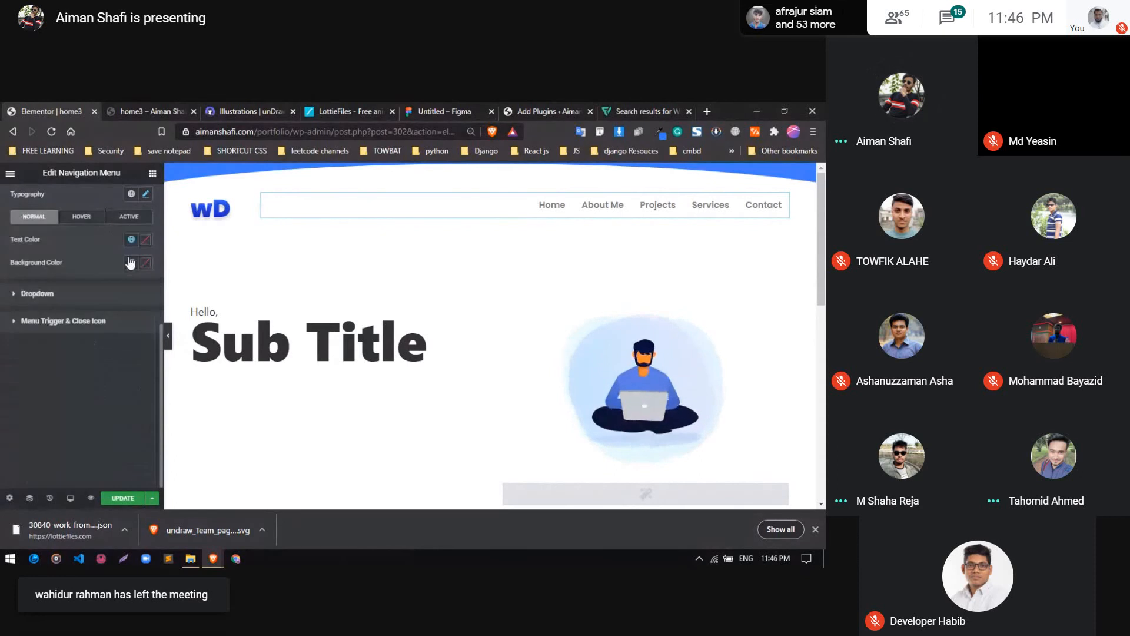
Set the menu's normal text color to the global color #407AFF
scroll(118, 265, up, 2)
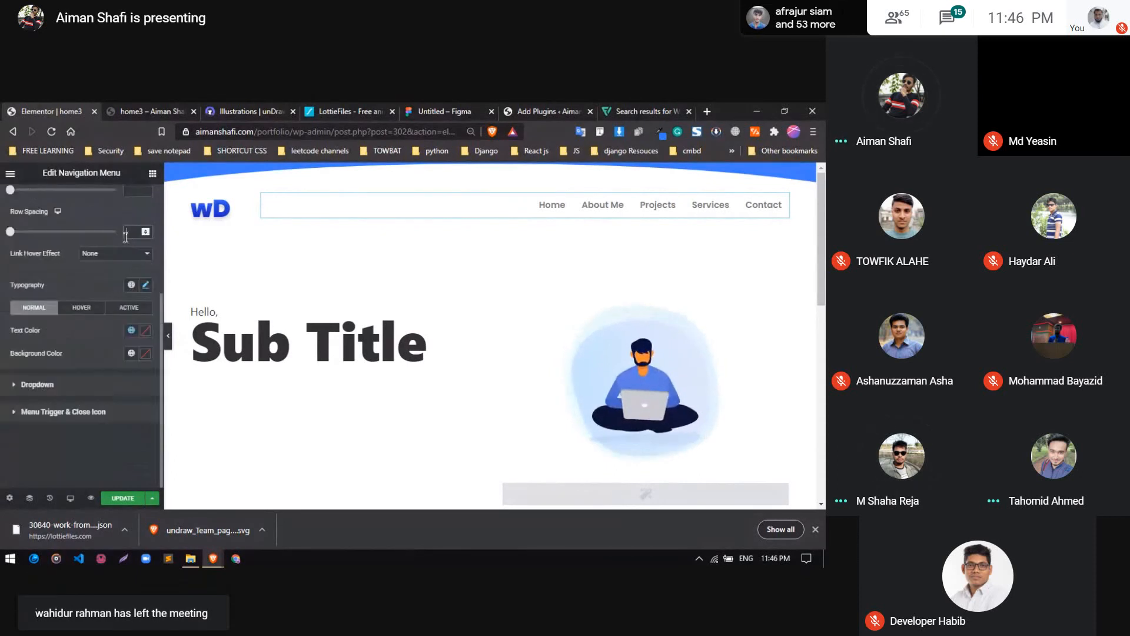
click(127, 332)
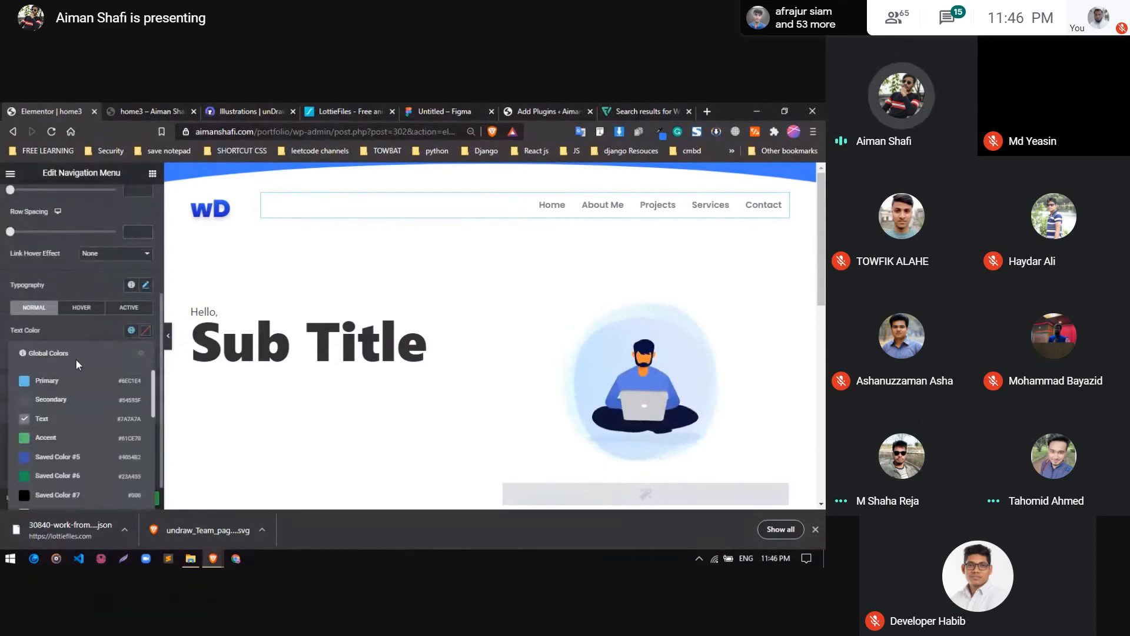
scroll(50, 436, down, 5)
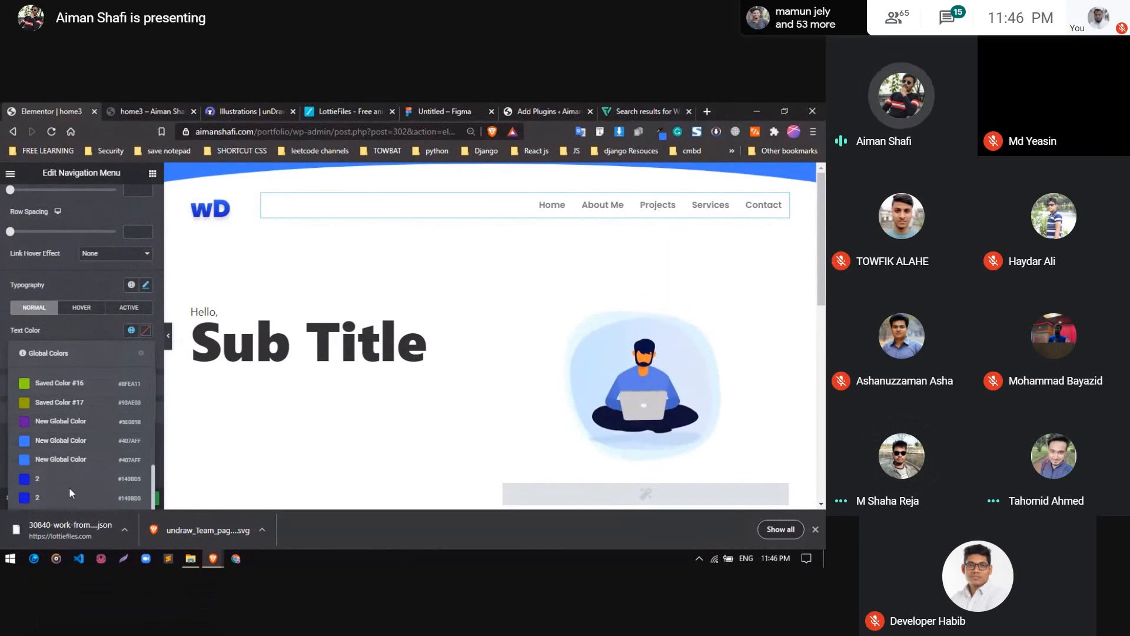
click(73, 447)
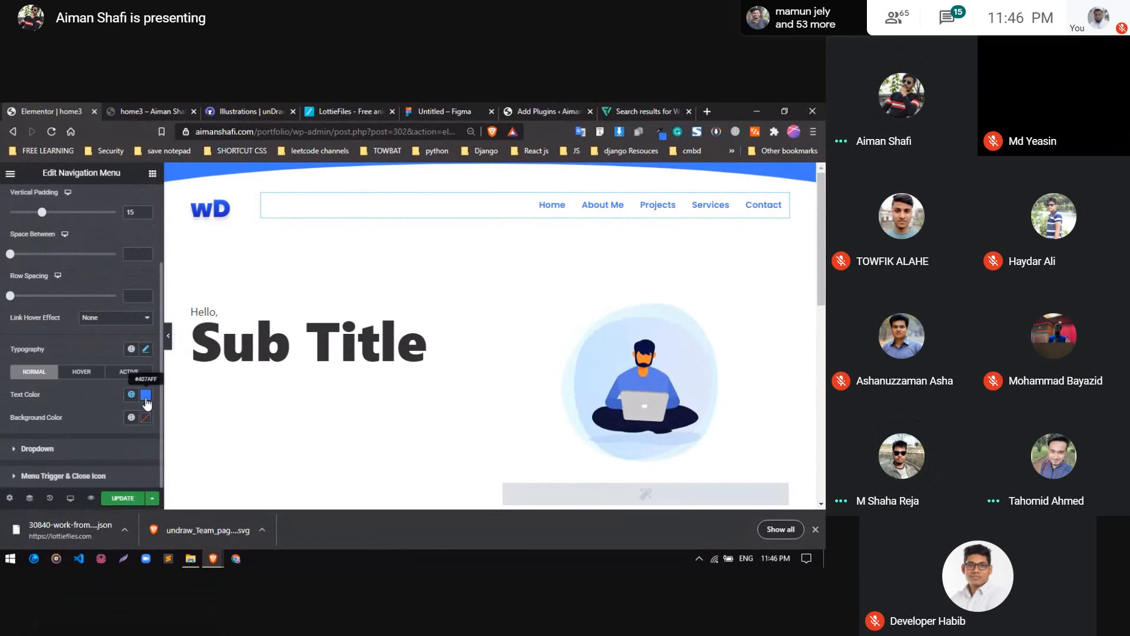
Set the menu's normal text color to the dark blue global color "2" and check its hover color settings
click(146, 398)
click(132, 396)
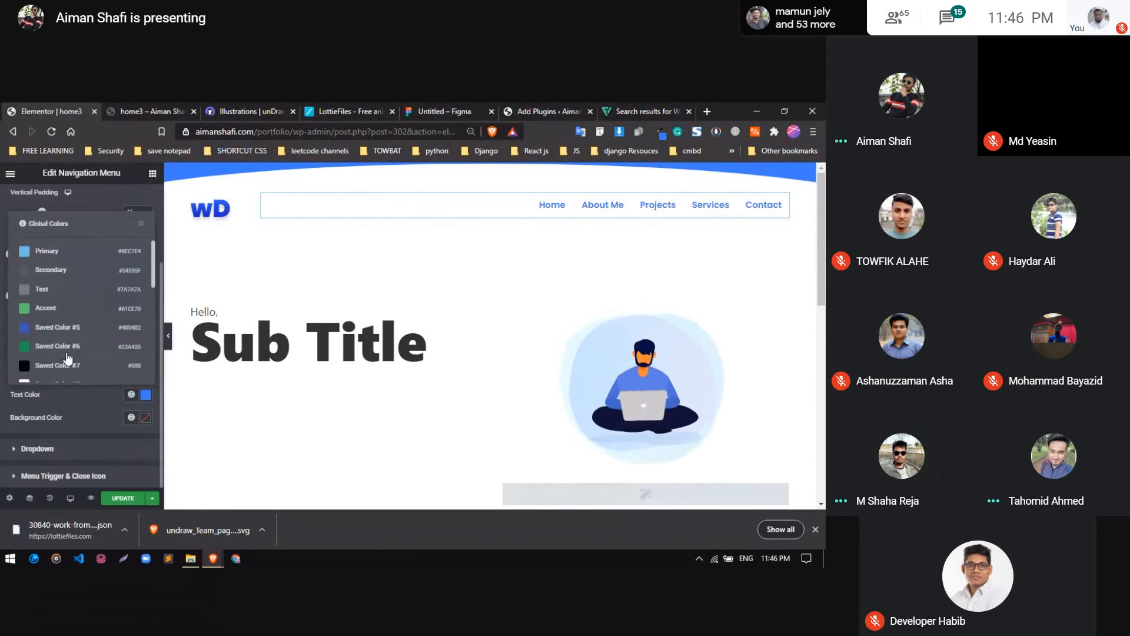
scroll(68, 358, down, 5)
click(68, 354)
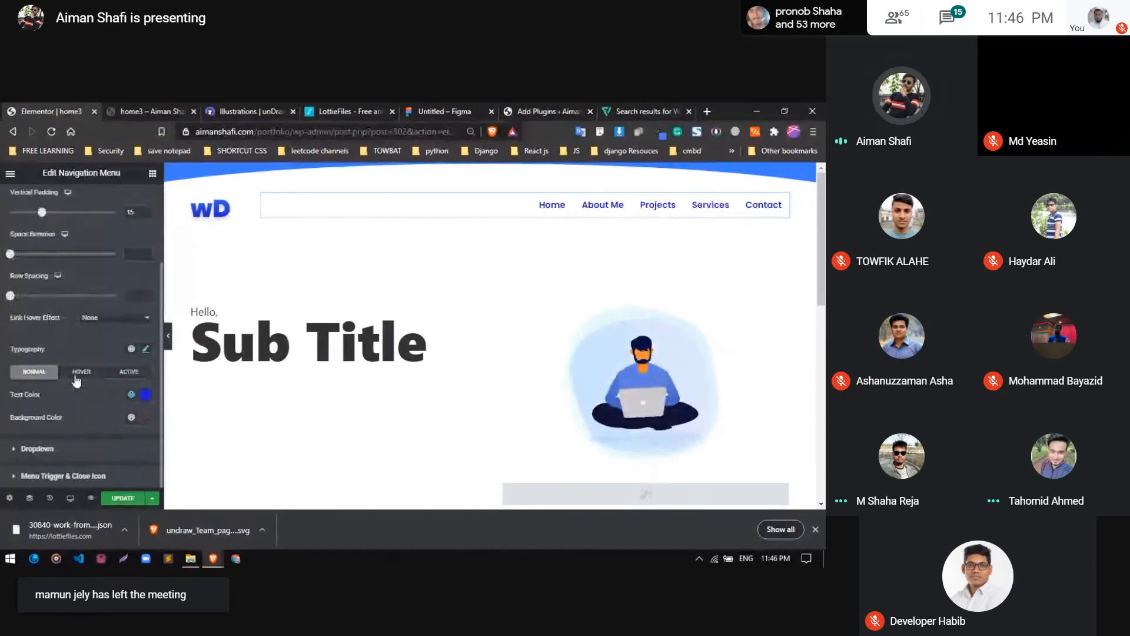
click(77, 372)
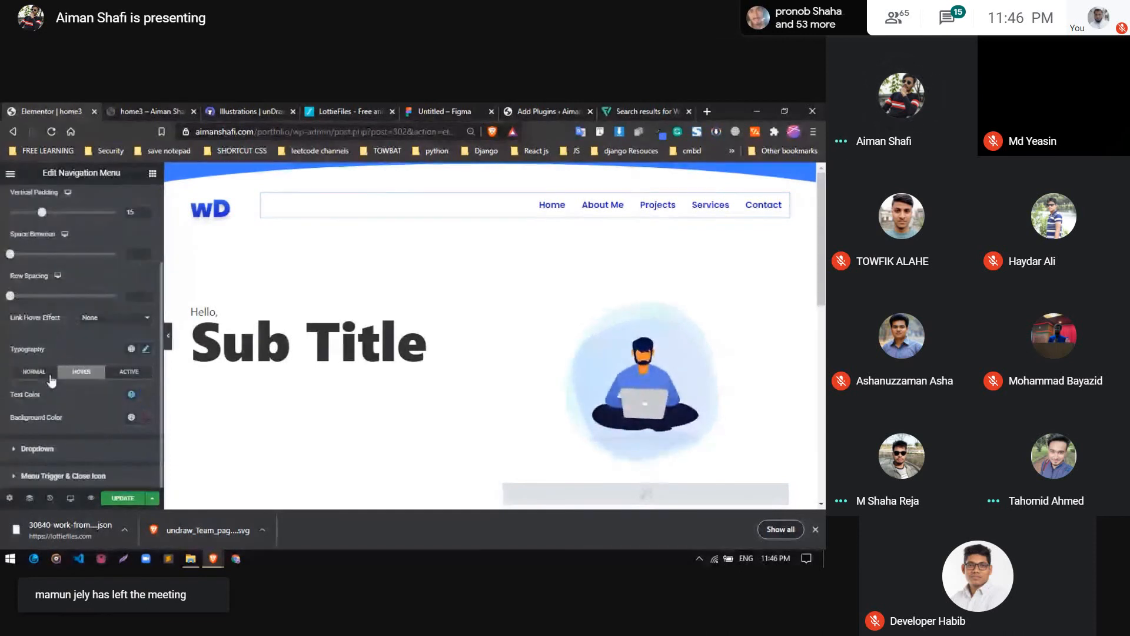
click(521, 201)
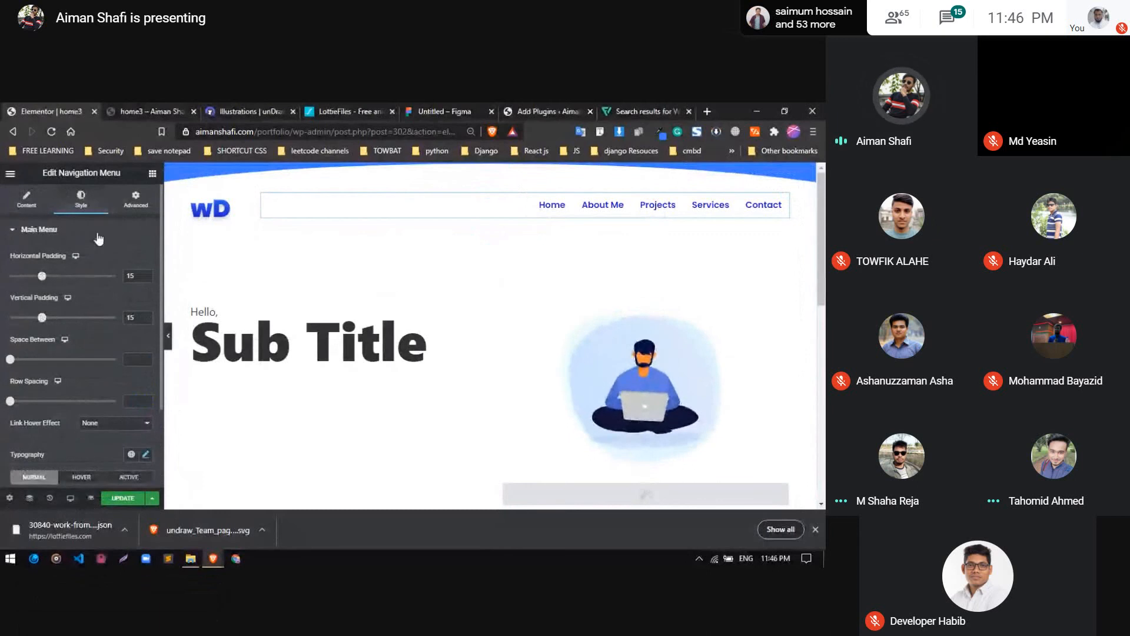
Set the navigation menu's typography size to 18
scroll(112, 330, down, 2)
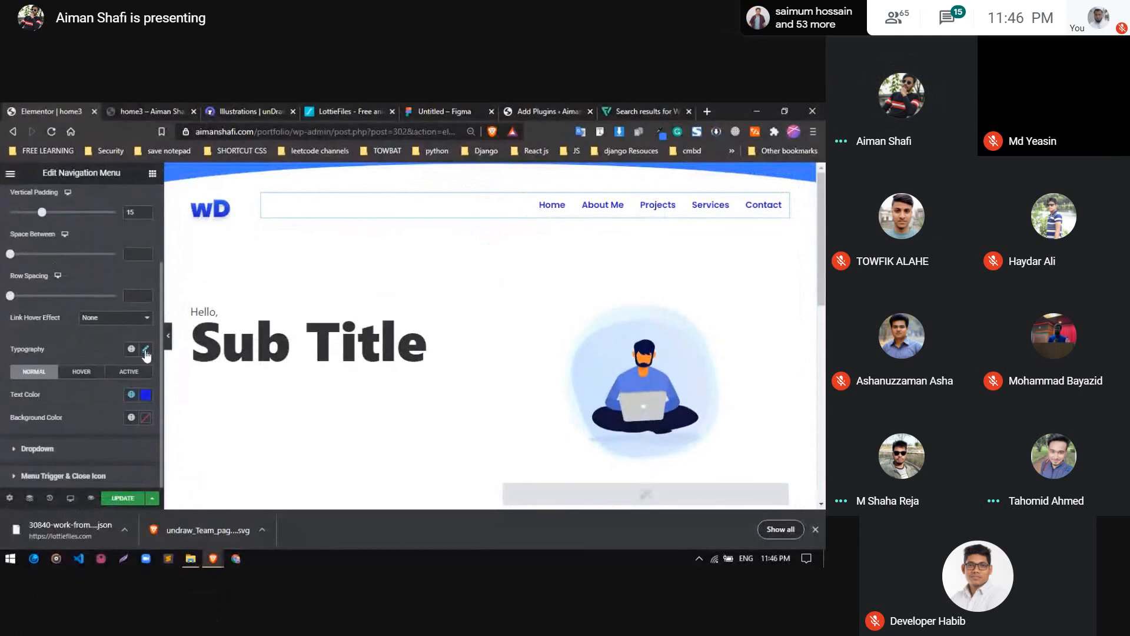
click(146, 352)
scroll(106, 366, down, 2)
click(130, 360)
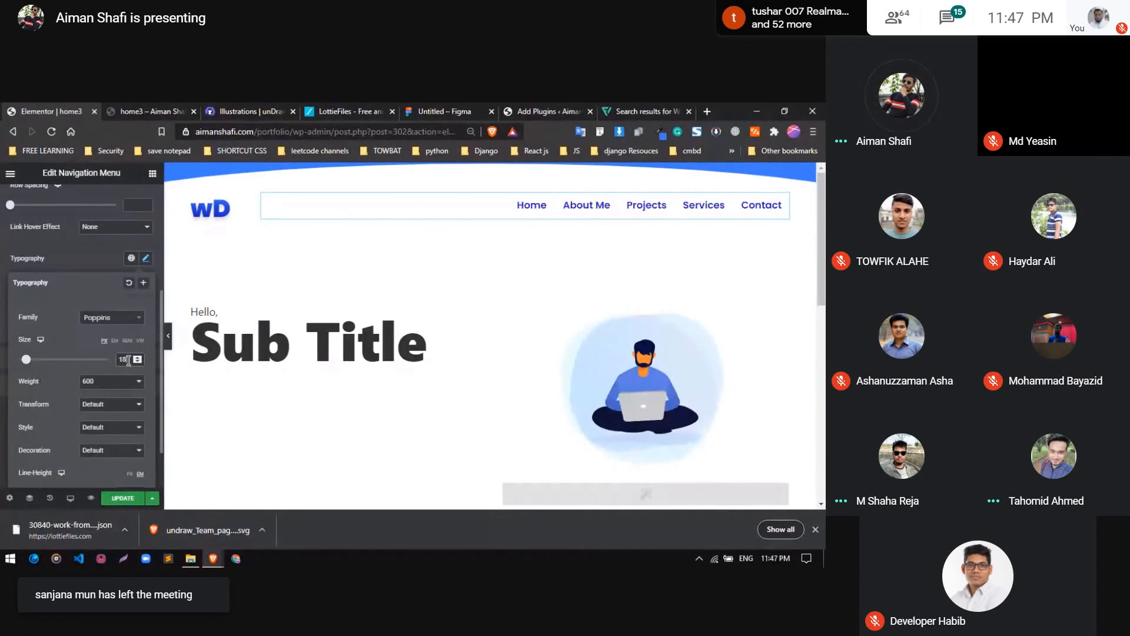
key(Down)
key(Down)
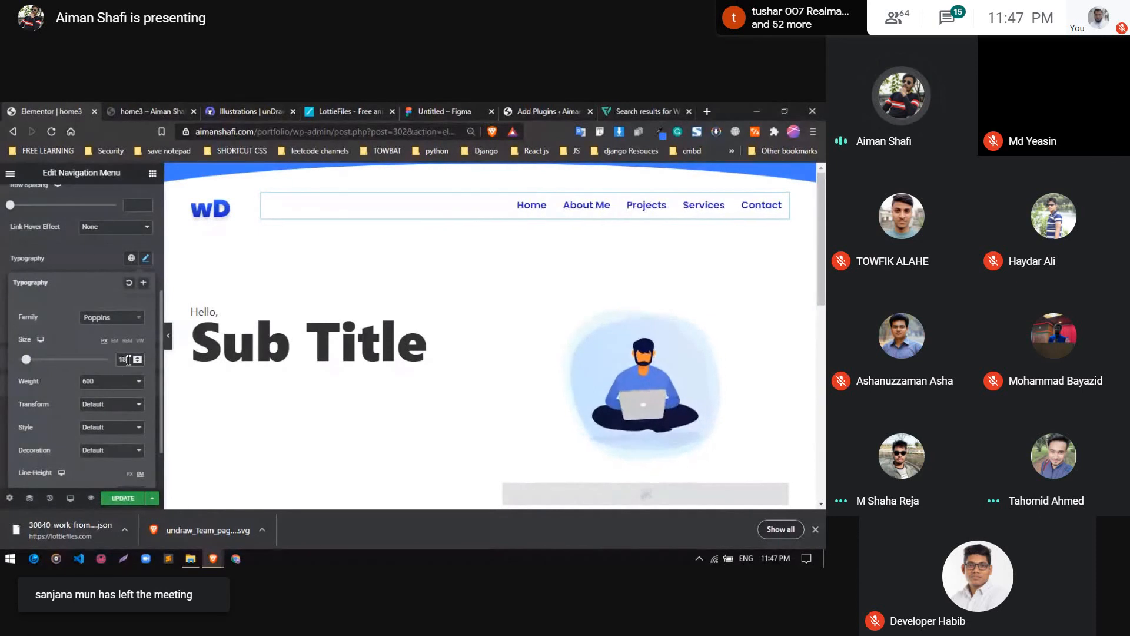
Set the navigation menu's font weight to 500, close the typography settings and update the page
click(107, 381)
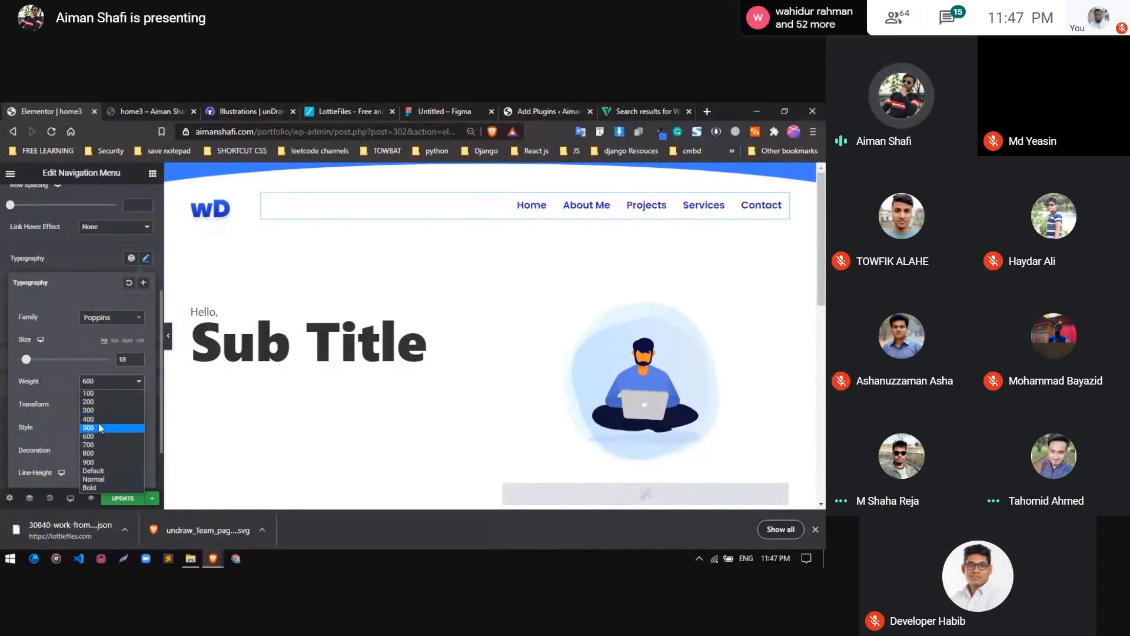
click(101, 419)
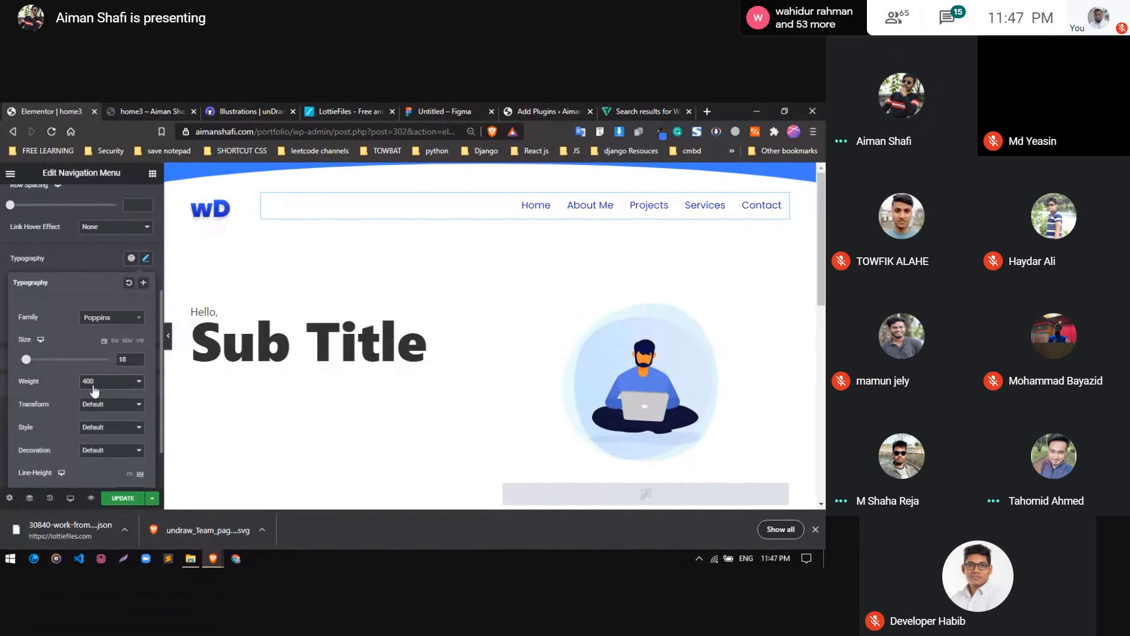
click(93, 386)
click(93, 428)
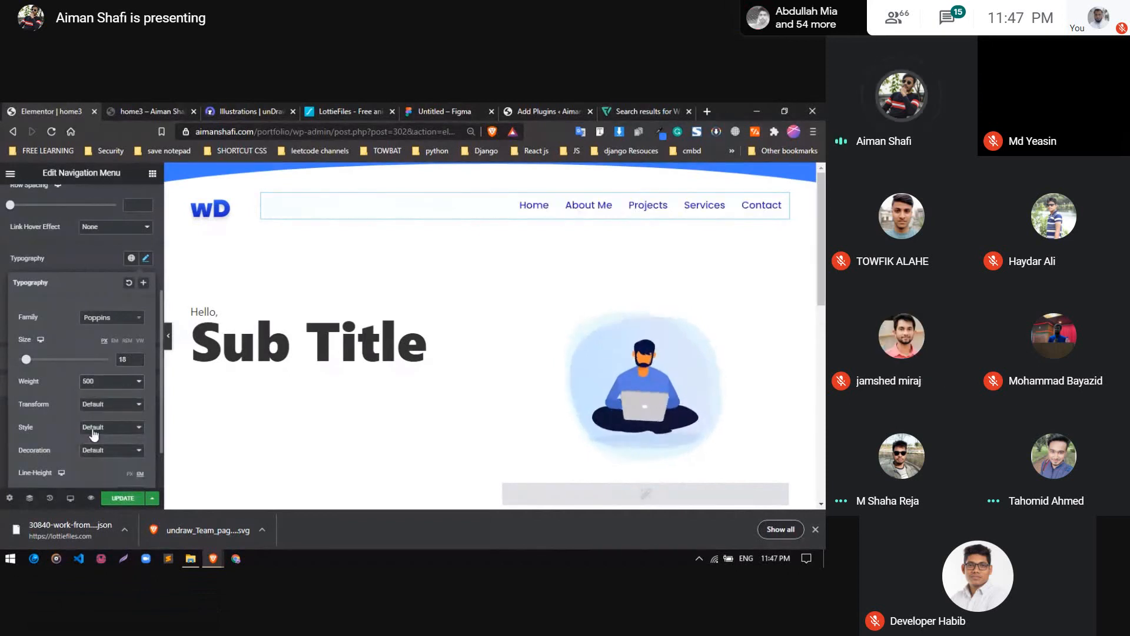
click(97, 267)
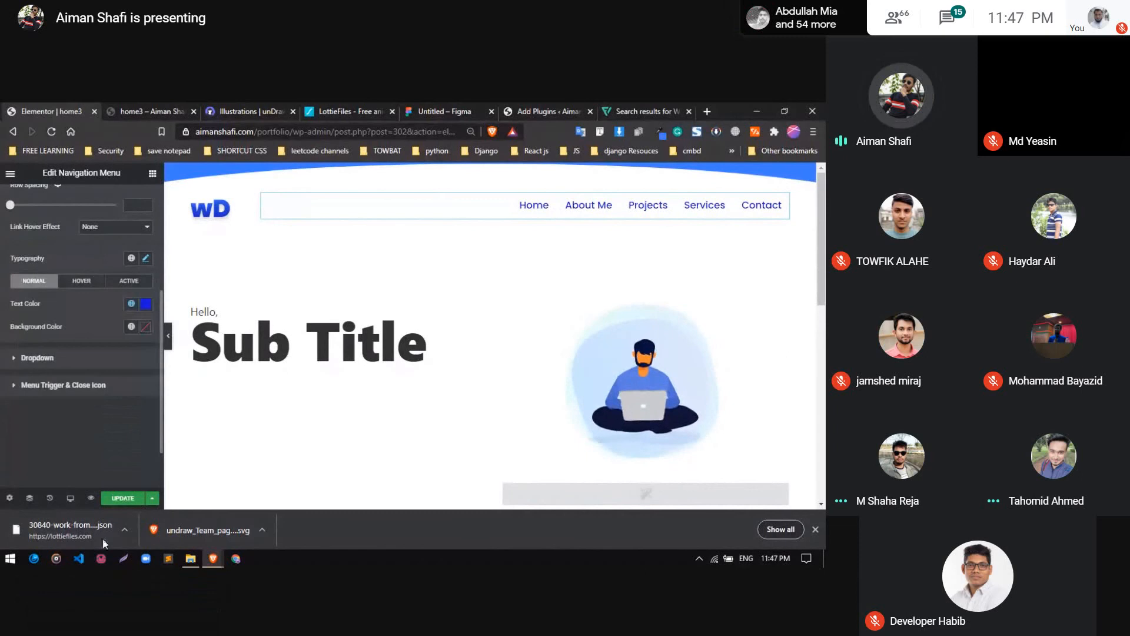
click(122, 498)
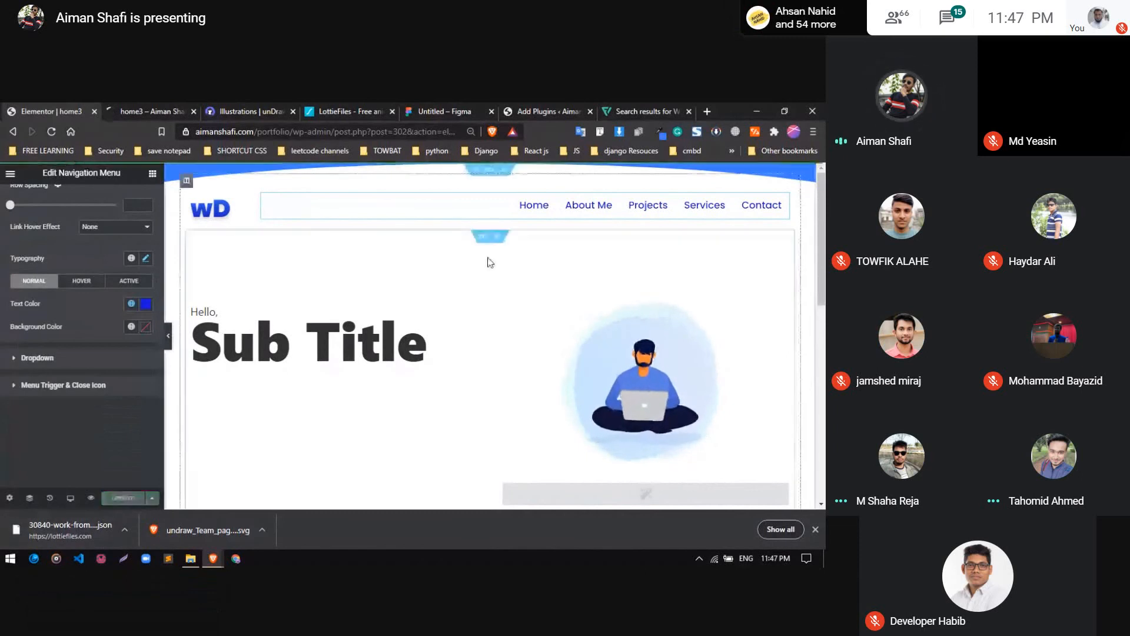
Delete the Lottie animation of the cross-legged man with a laptop from the hero section
scroll(481, 343, down, 1)
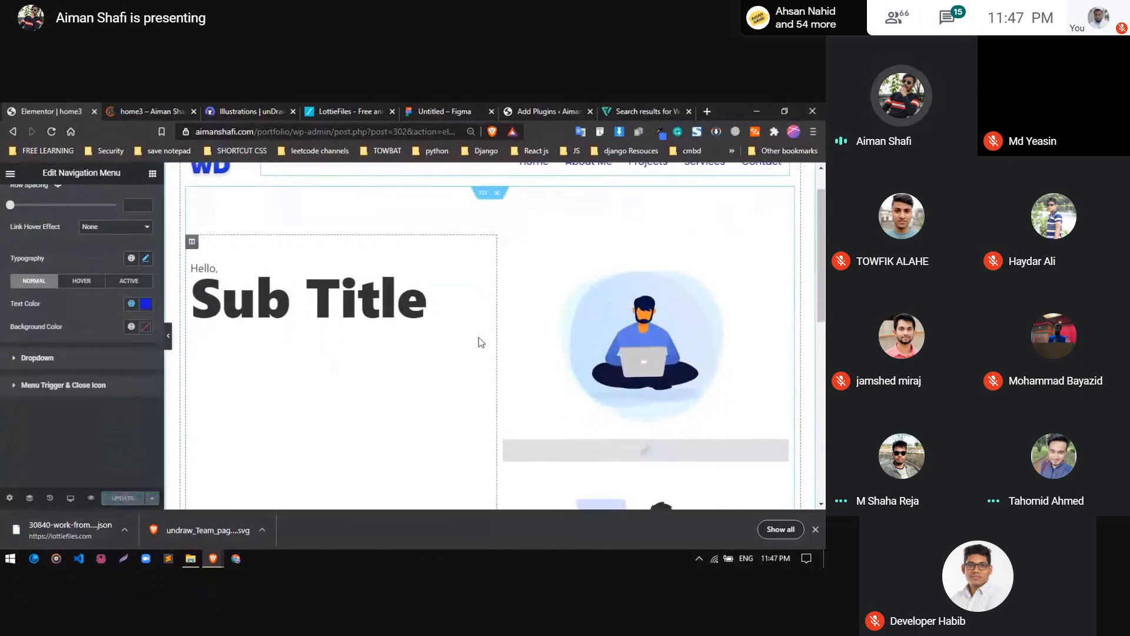
scroll(675, 363, up, 1)
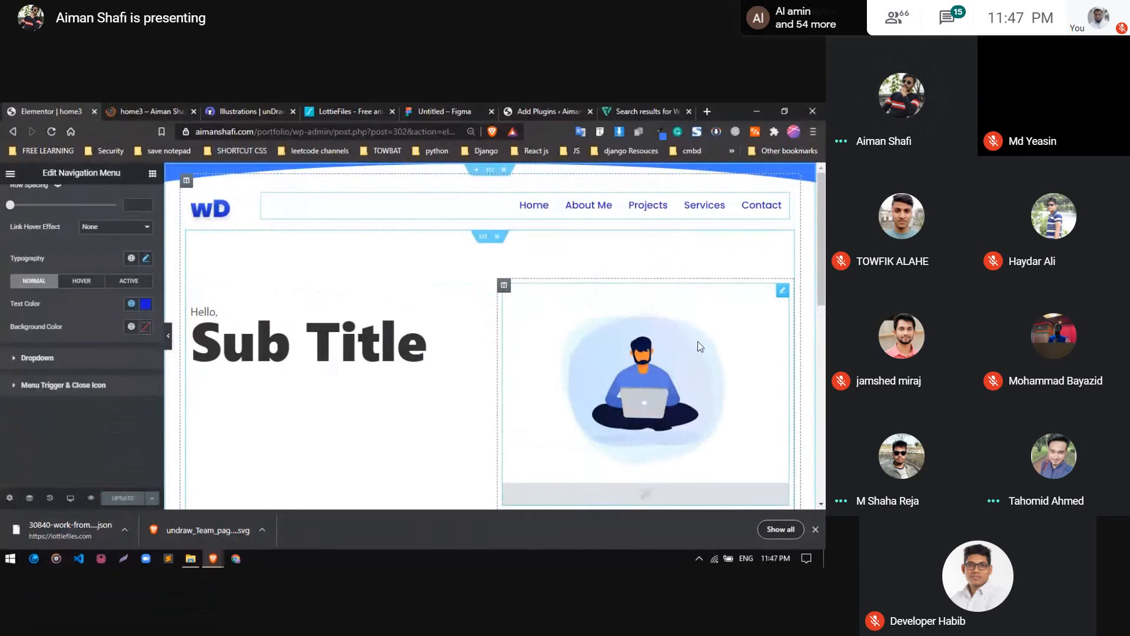
right_click(698, 343)
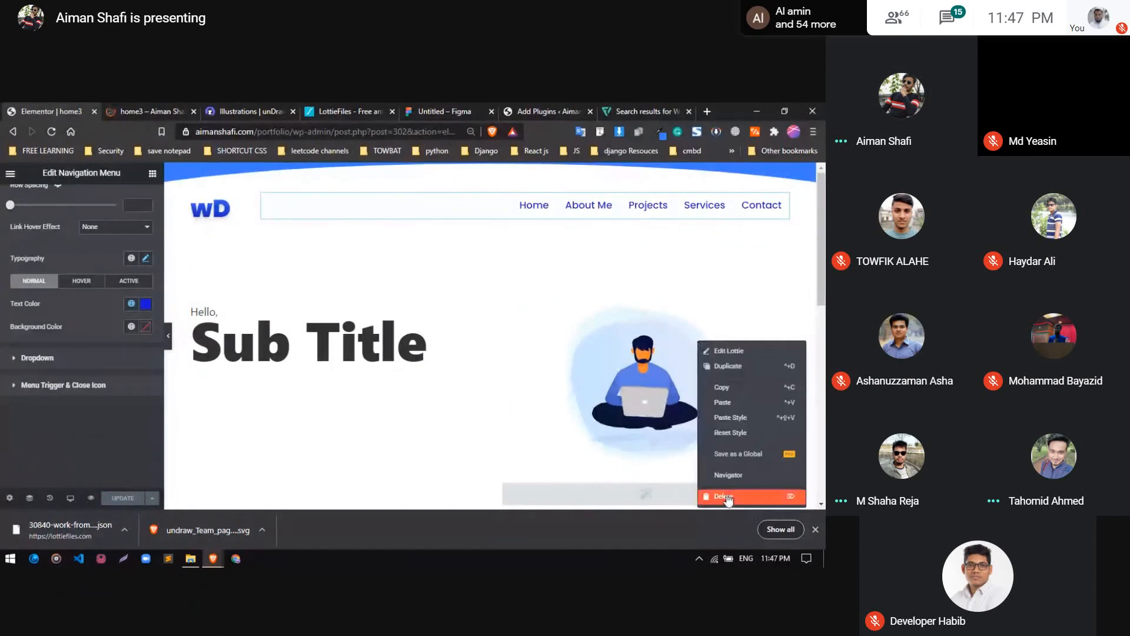
click(728, 497)
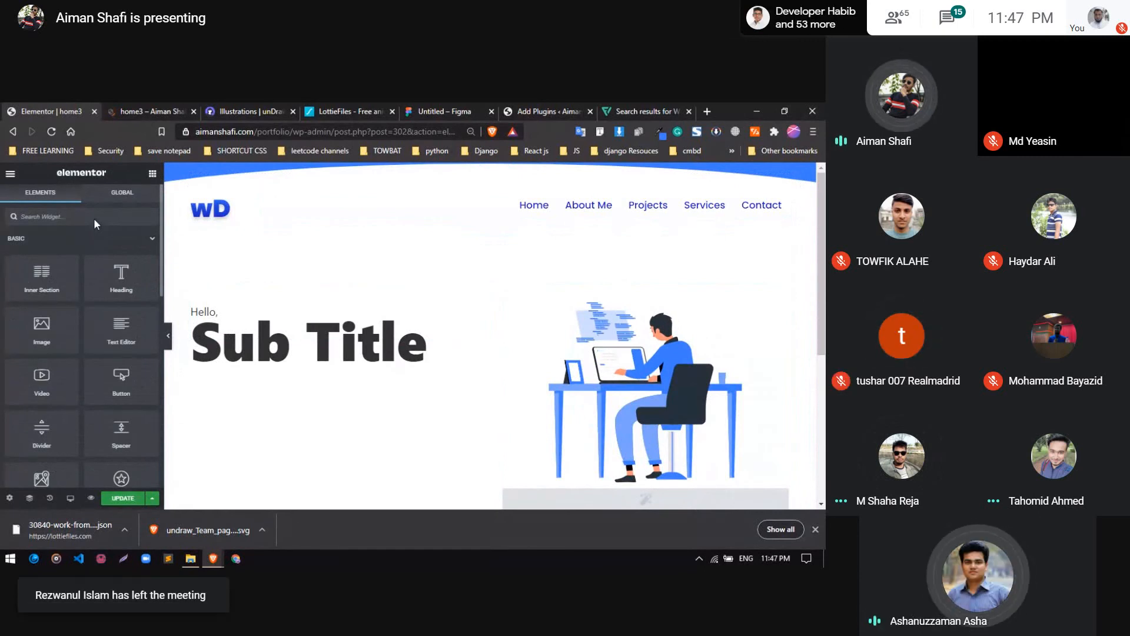
text(h)
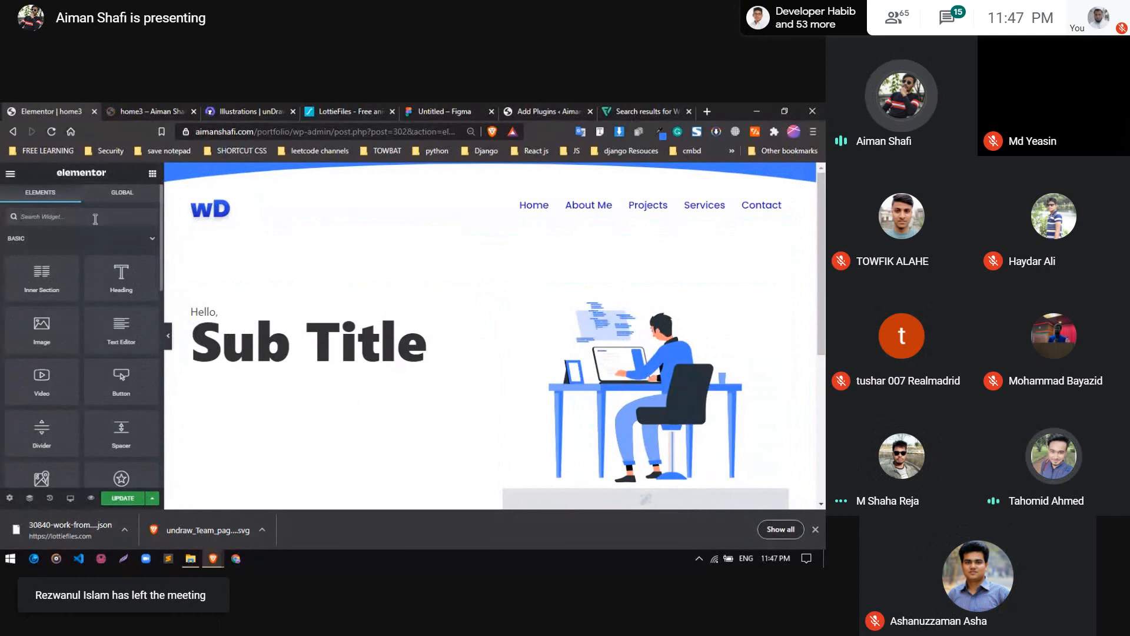
text(e)
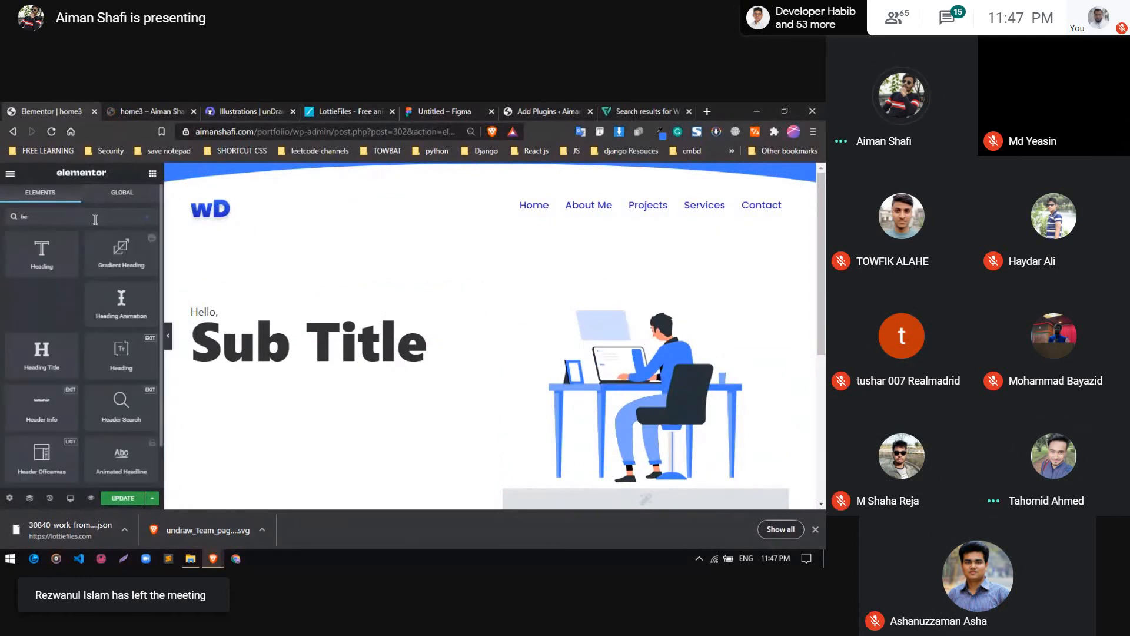
key(BackSpace)
key(BackSpace)
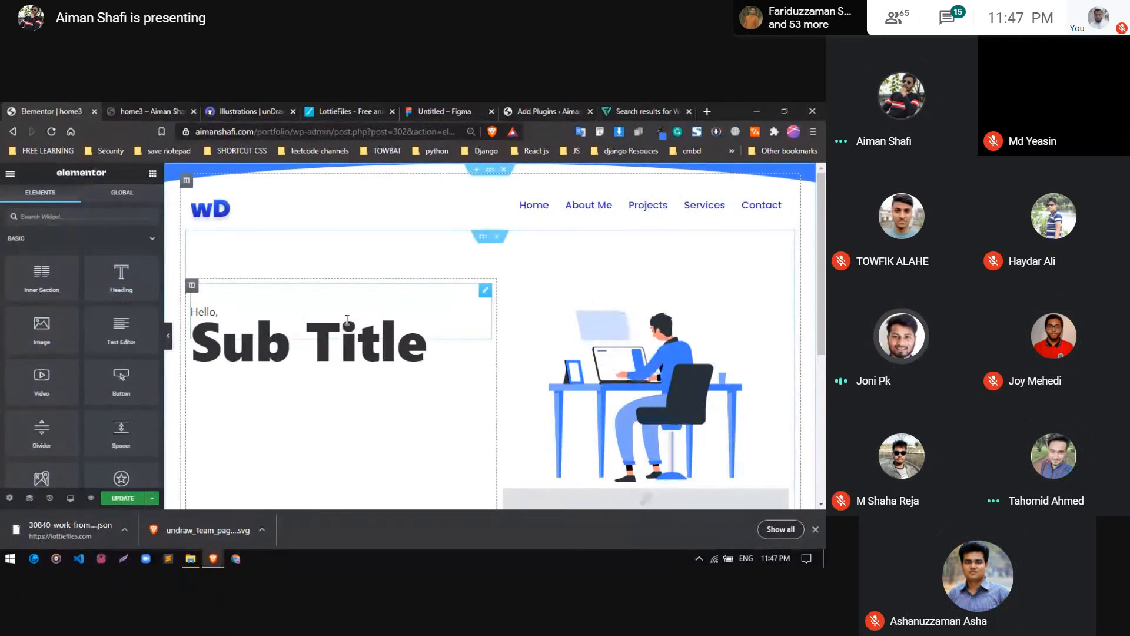
Replace the "Sub Title" heading widget in the hero column with a new Heading widget titled "Hello,"
right_click(339, 312)
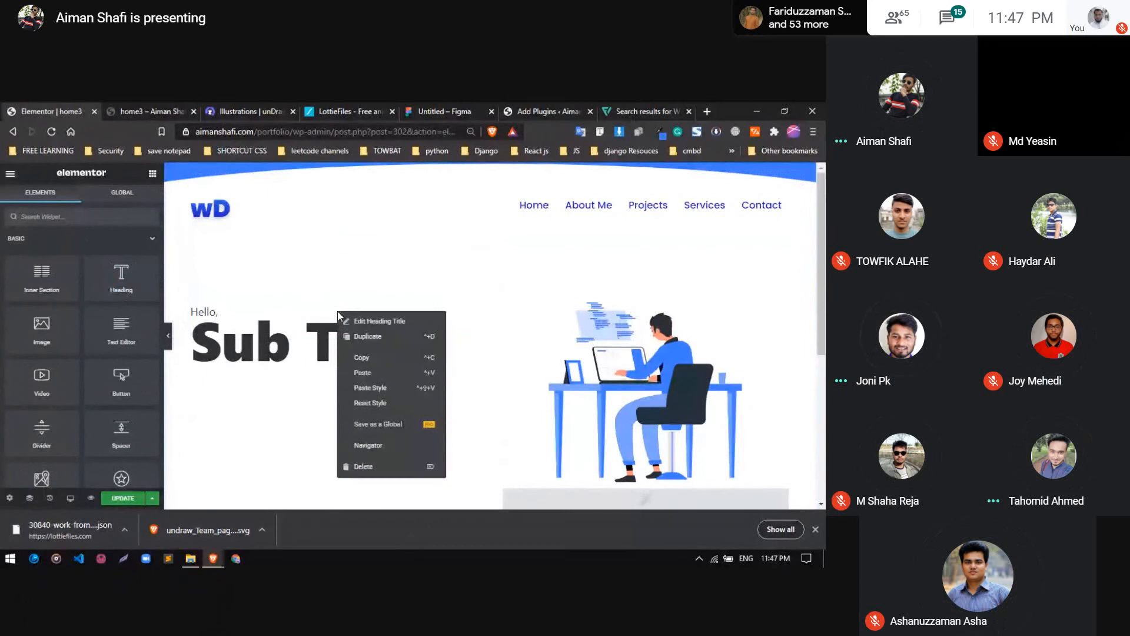
click(364, 466)
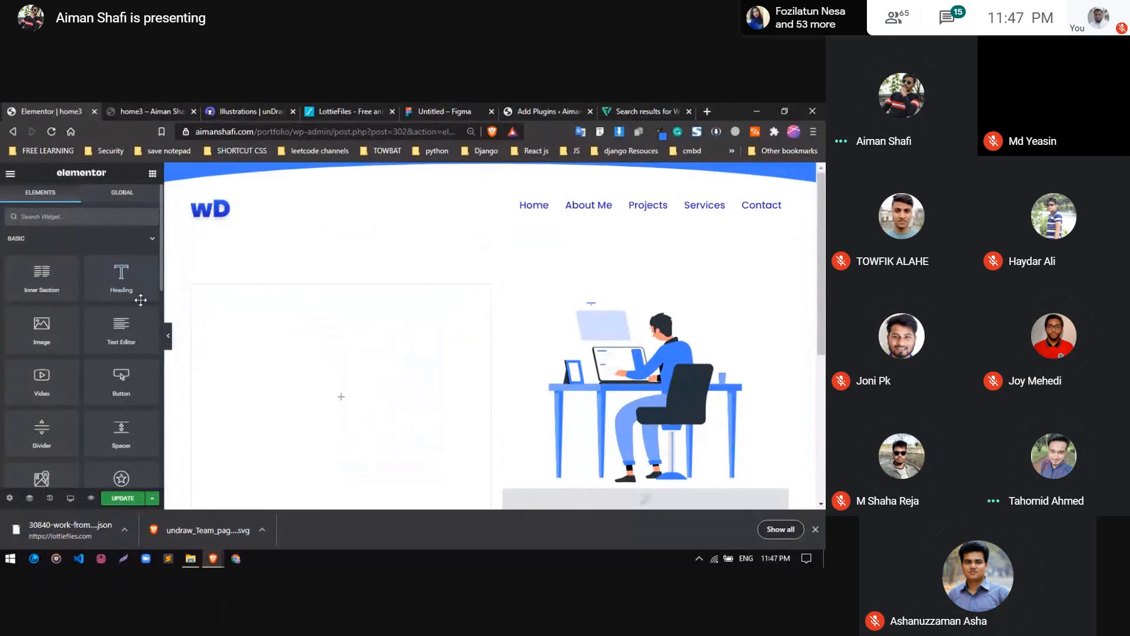
drag(117, 284, 309, 374)
triple_click(116, 274)
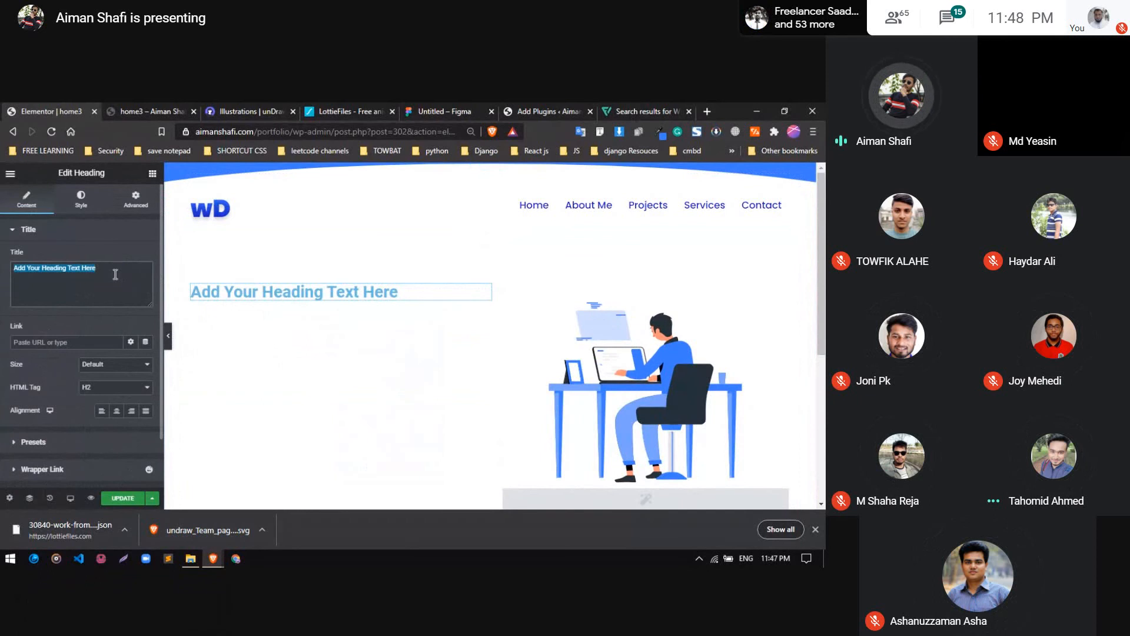
text(ello)
key(BackSpace)
key(BackSpace)
key(BackSpace)
key(BackSpace)
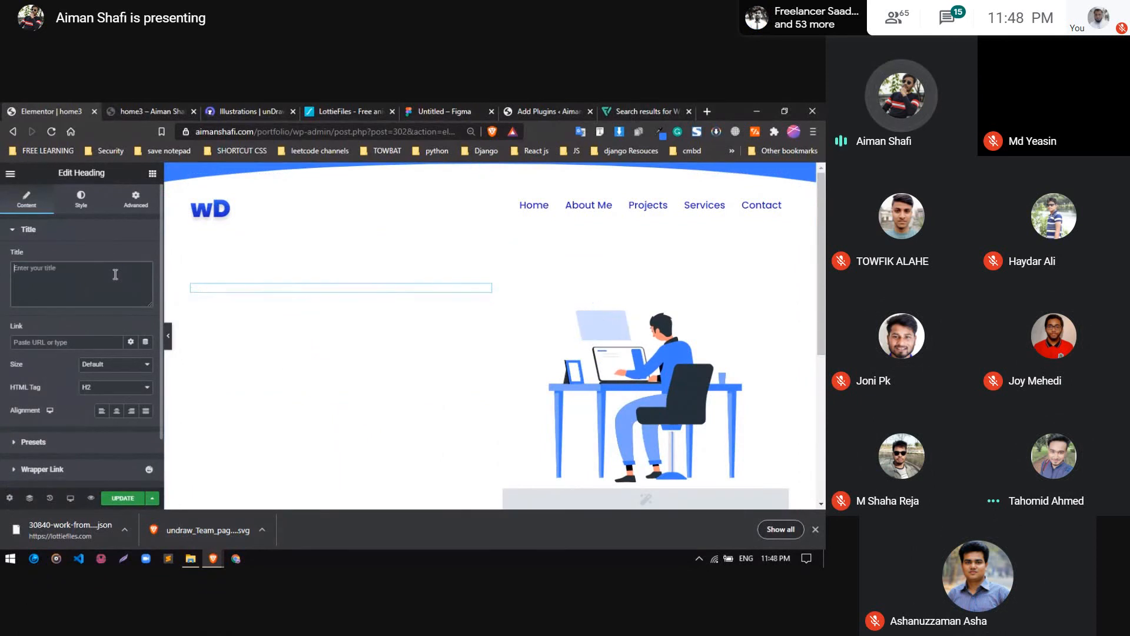
text(Hello,)
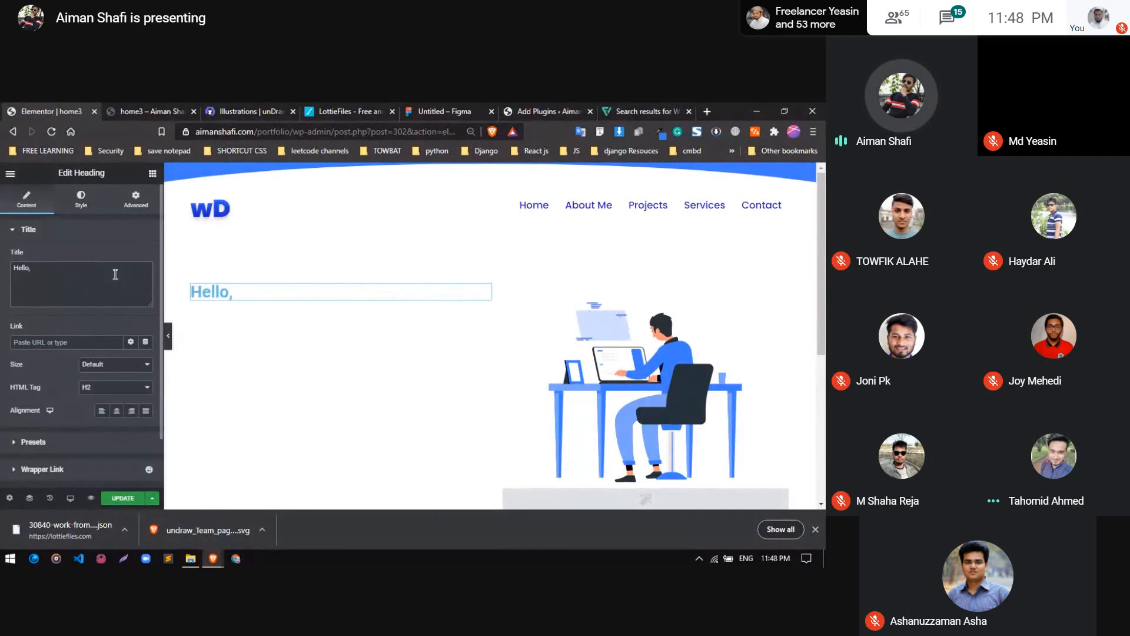
Duplicate the "Hello," heading and change the copy's title to "I'm" followed by the portfolio owner's full name
right_click(236, 293)
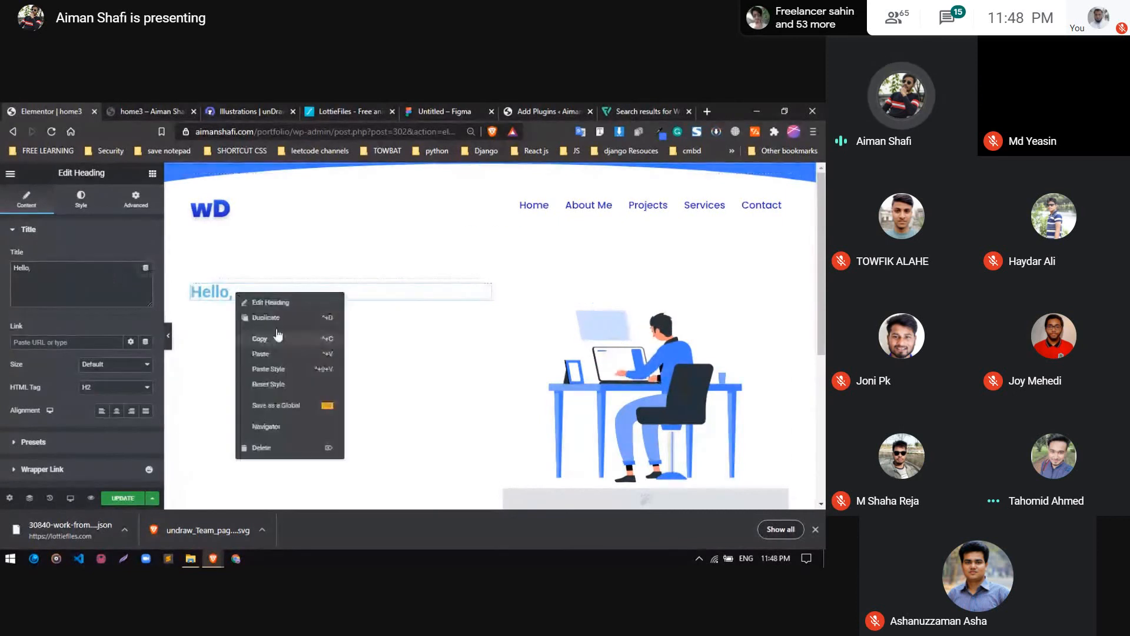
click(281, 318)
triple_click(91, 287)
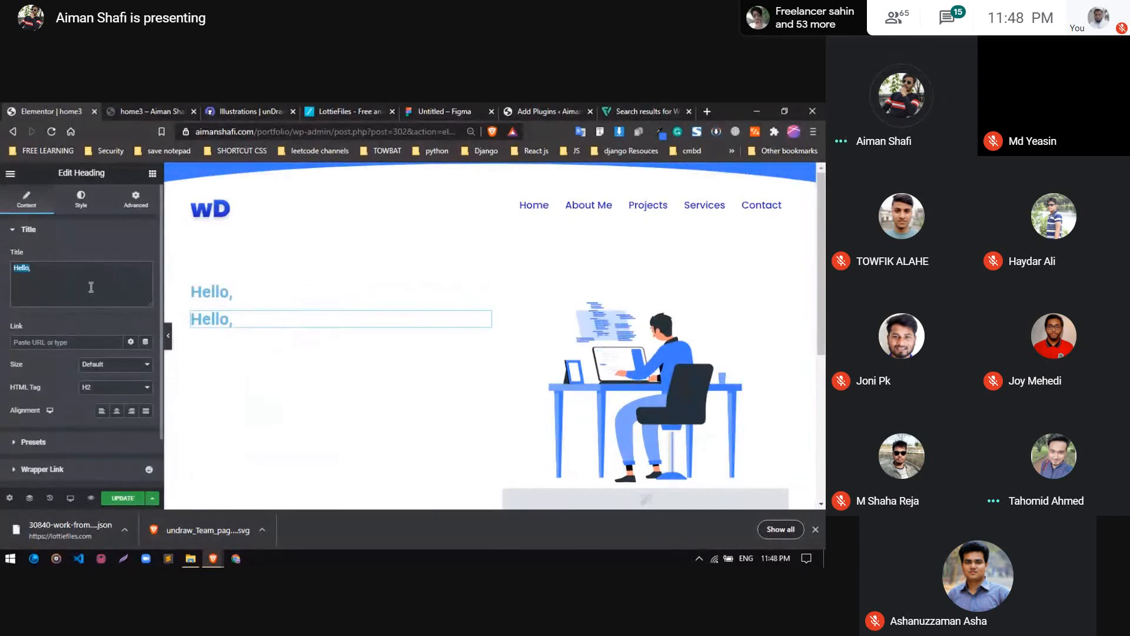
text(I)
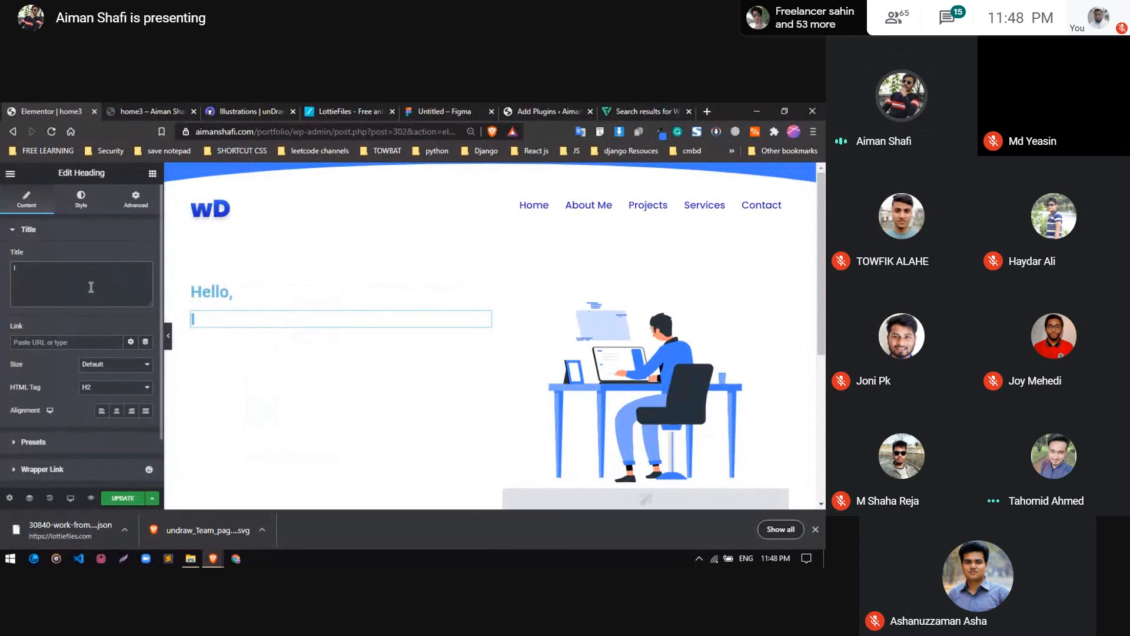
text('m)
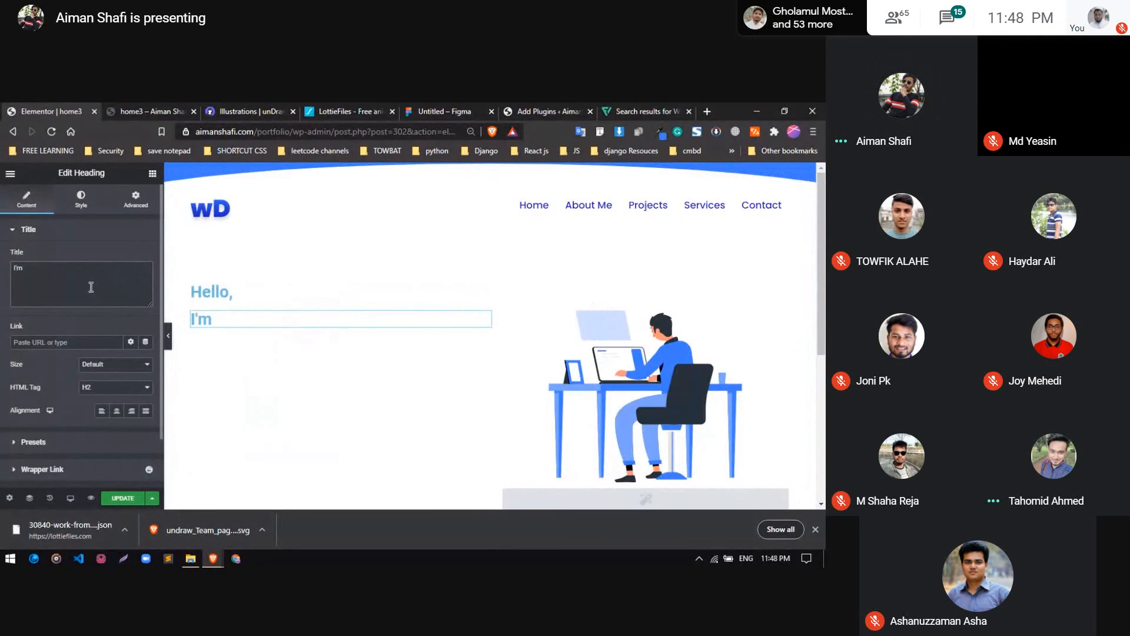
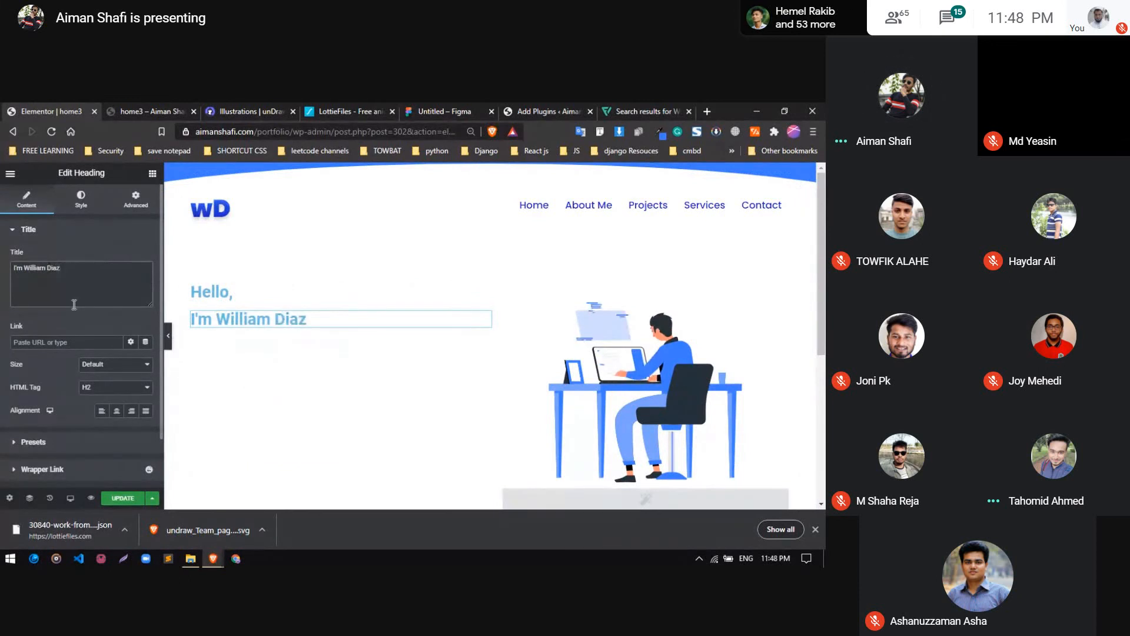
Duplicate the name heading and change the copy's title to "Wordpress Developer"
right_click(348, 319)
click(372, 344)
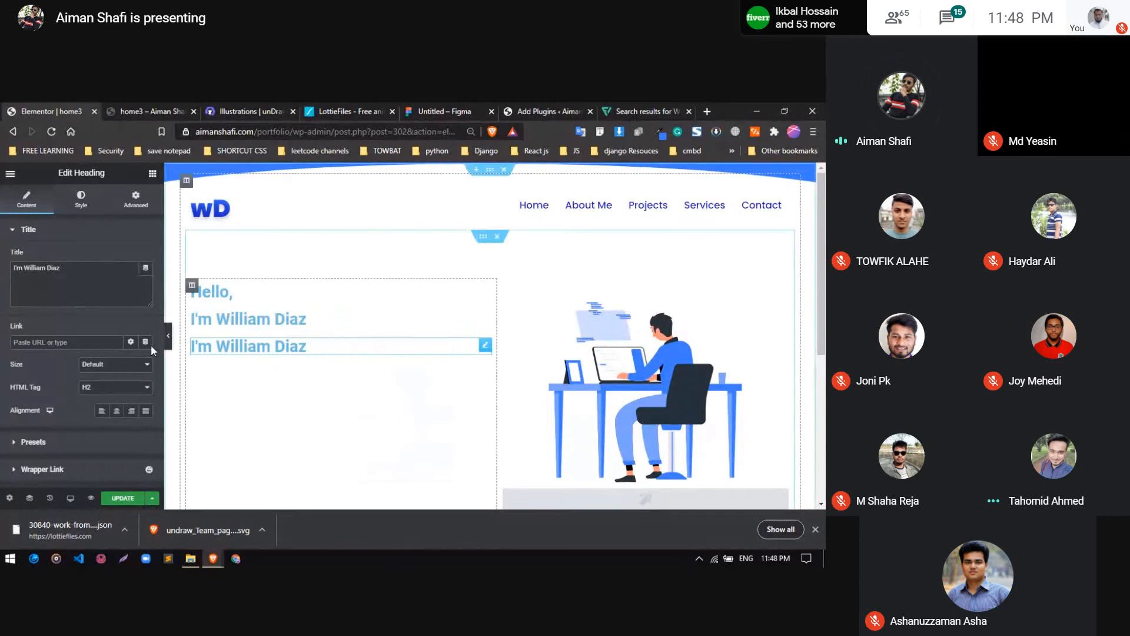
triple_click(83, 275)
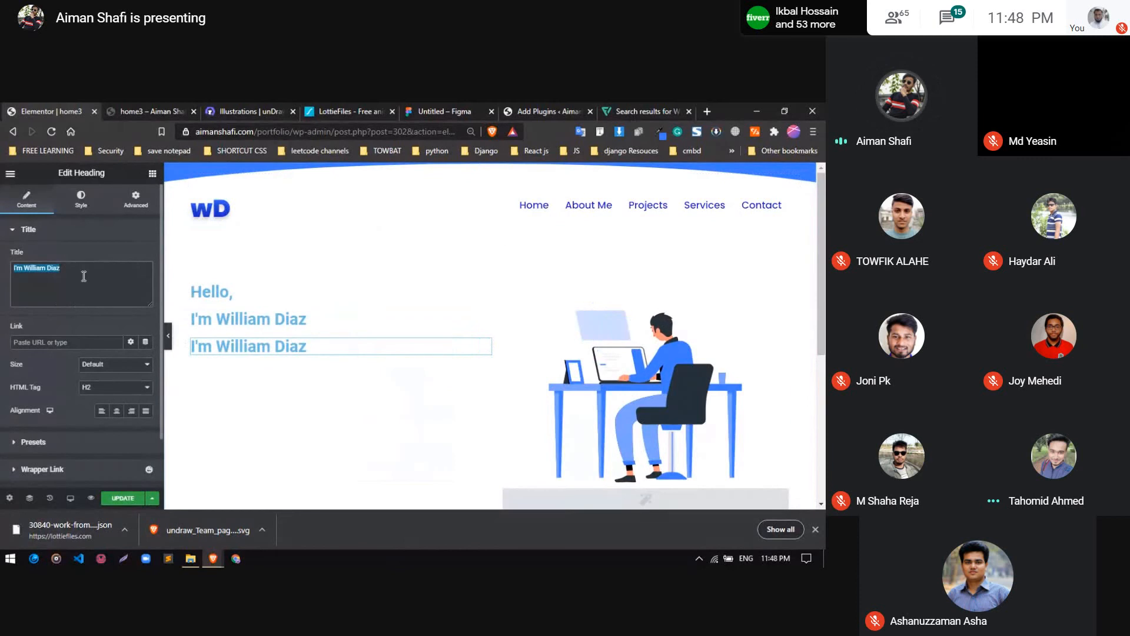
text(Wordpress)
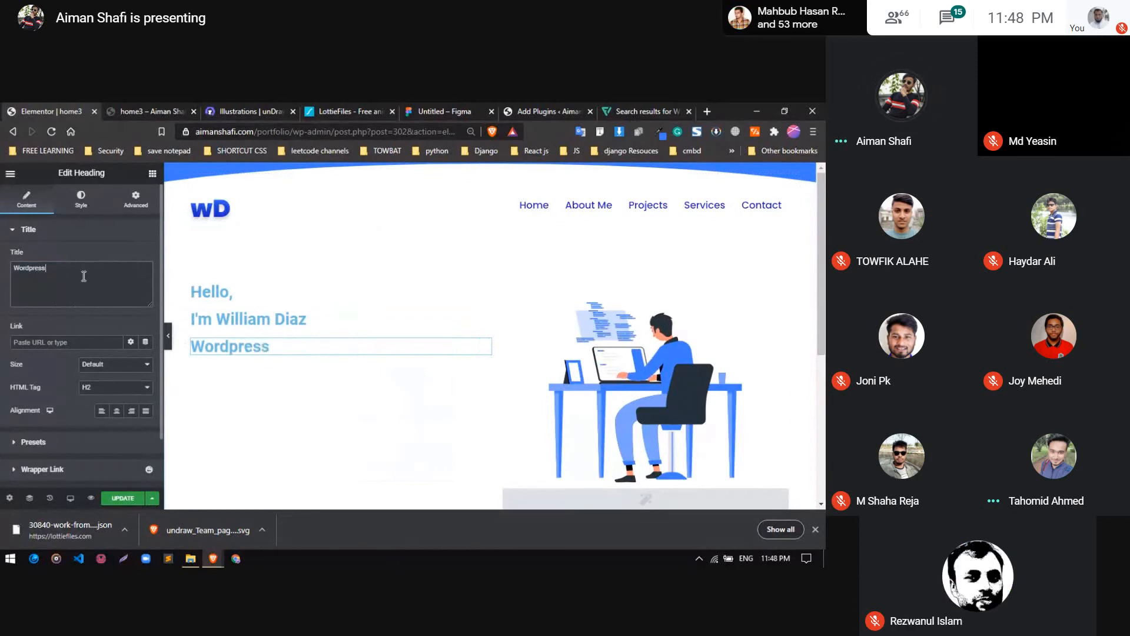
text( Developer)
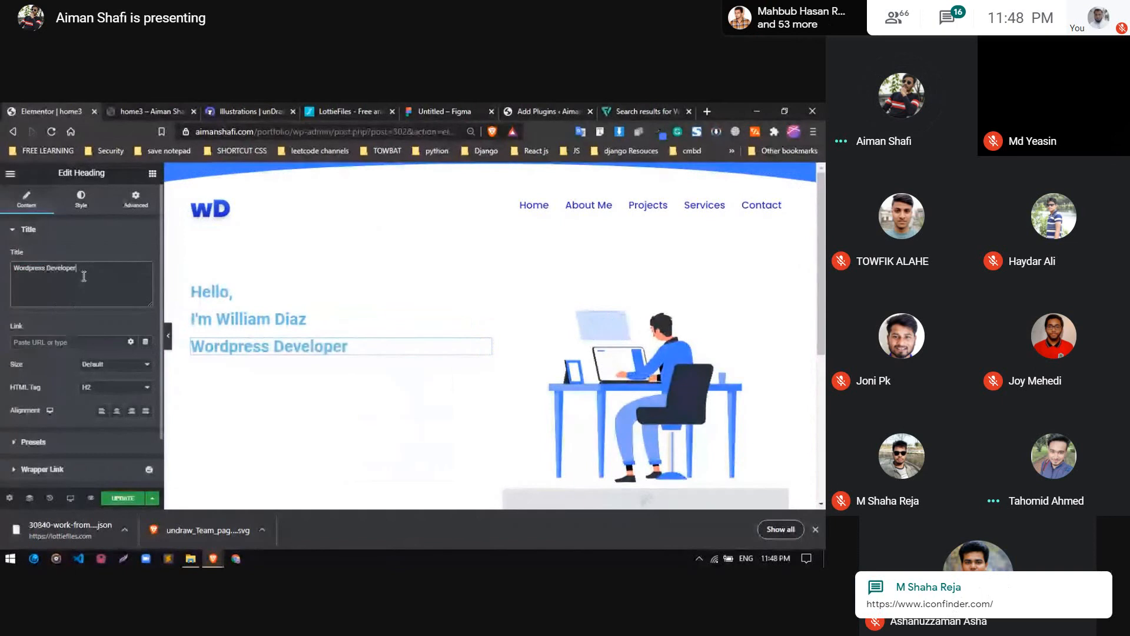
text( ?)
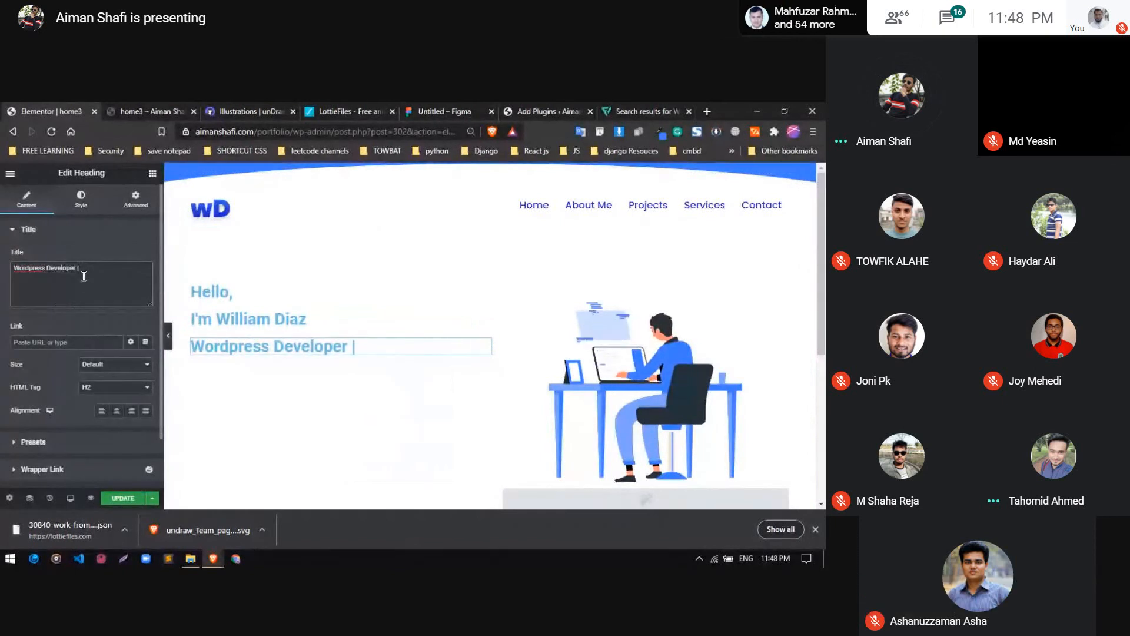
key(BackSpace)
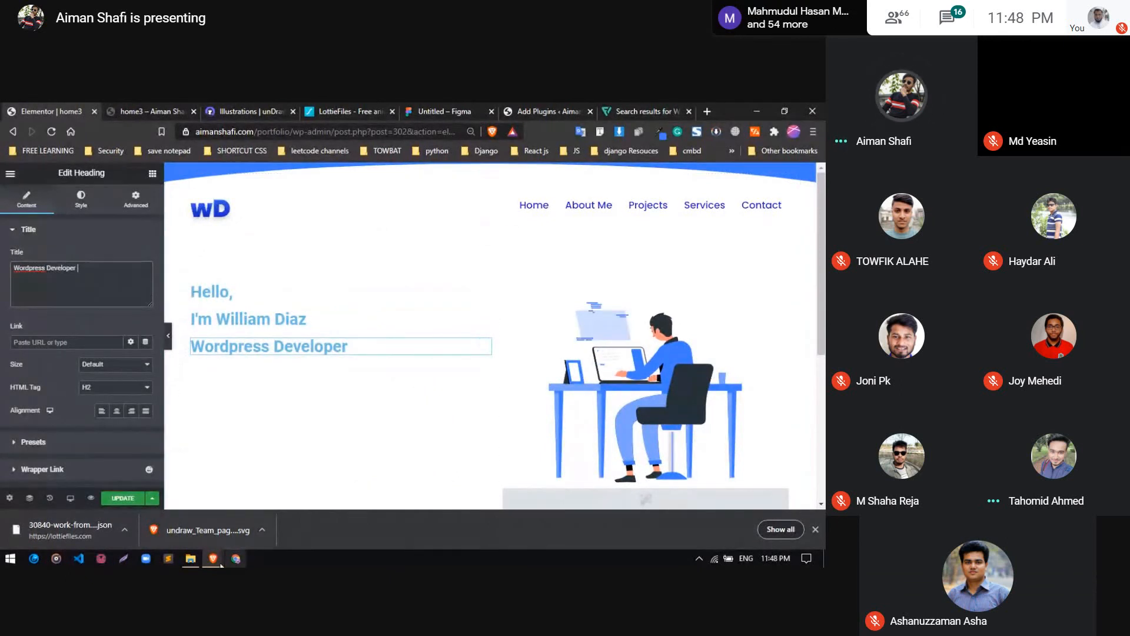
Switch to the Google Meet window and admit the participant waiting to join
mouse_move(217, 562)
click(215, 506)
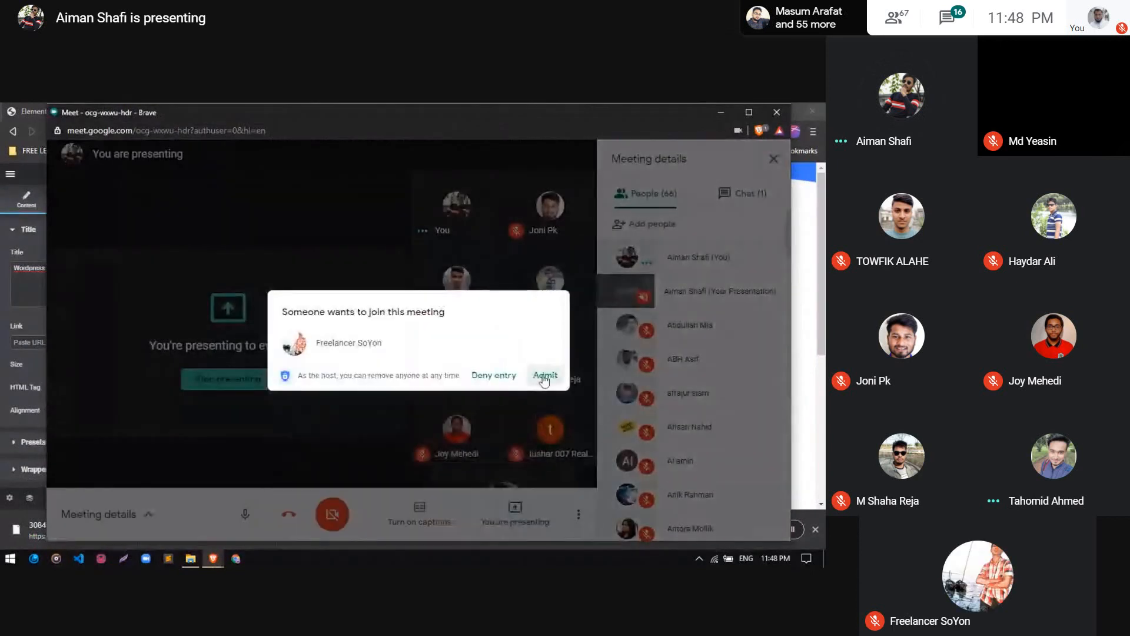
click(543, 377)
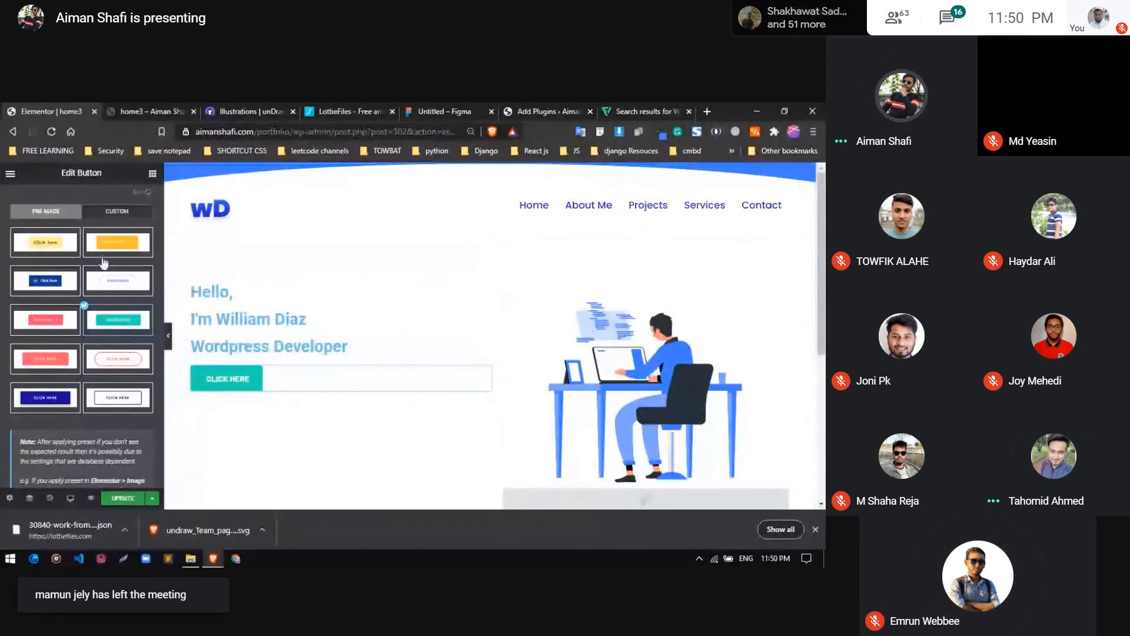
Set the text of the hero button to "hire me"
scroll(65, 291, up, 2)
click(56, 259)
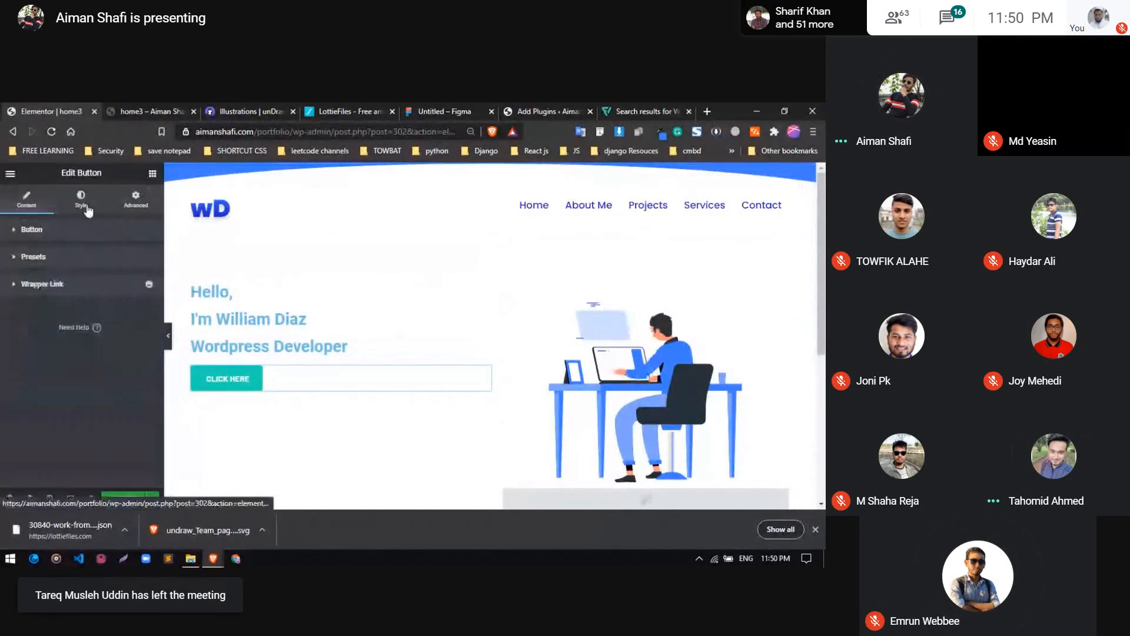
click(55, 233)
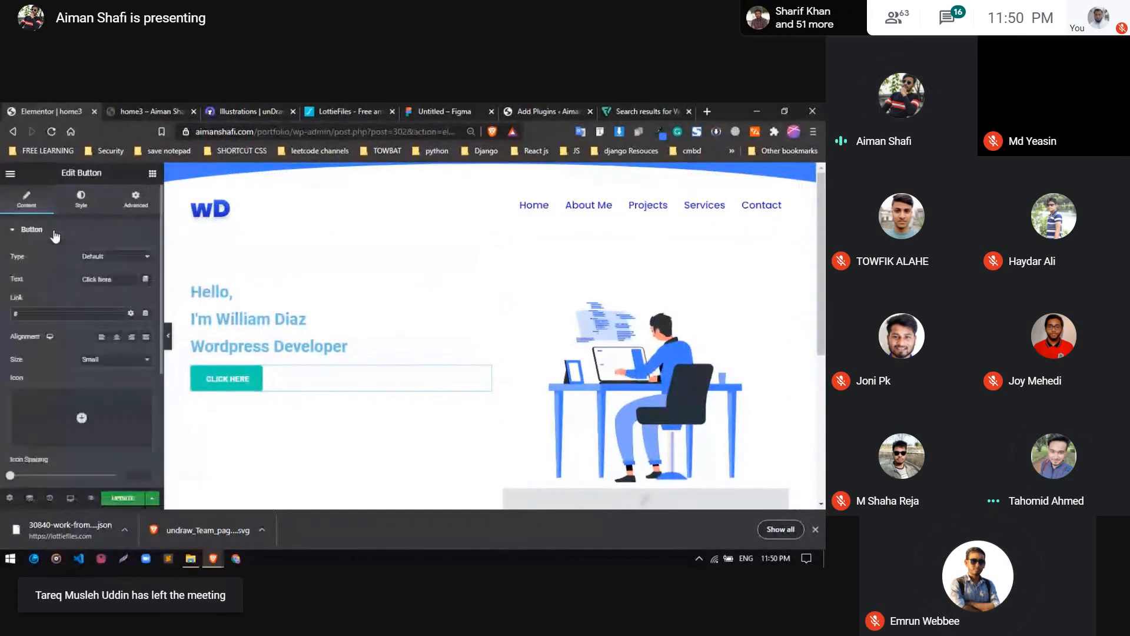
triple_click(112, 278)
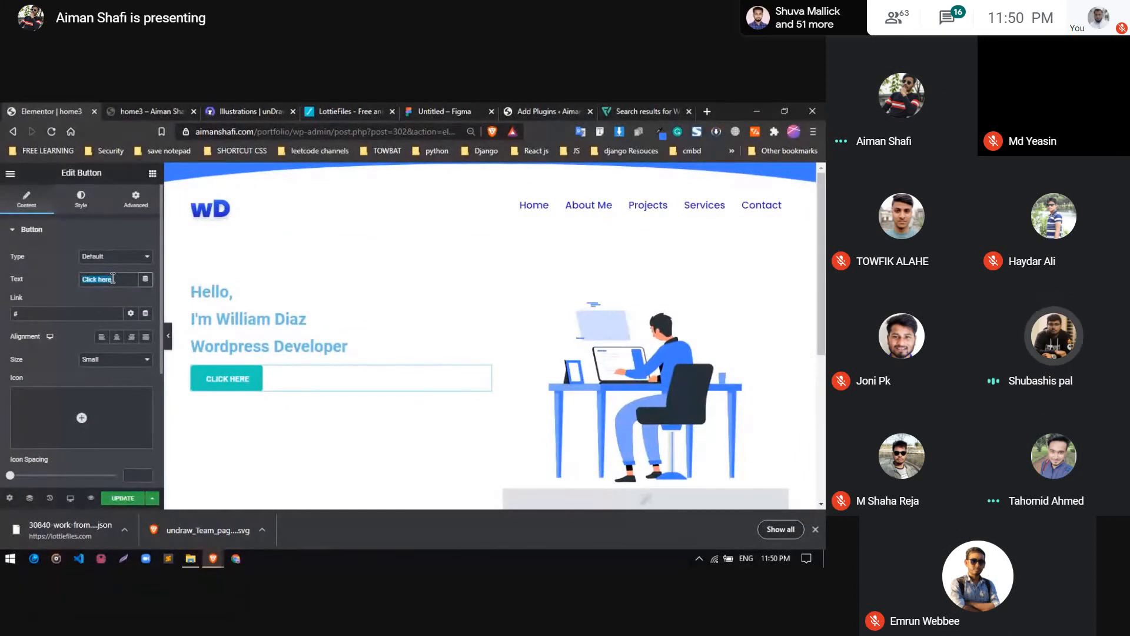
text(hIRE)
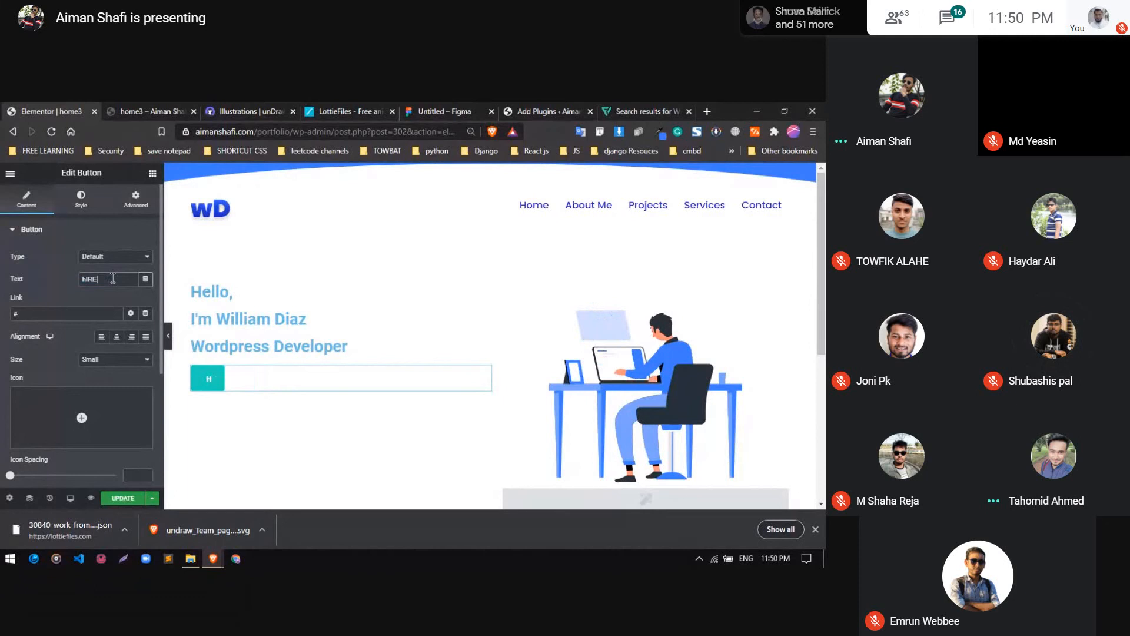
key(BackSpace)
key(BackSpace)
key(BackSpace)
key(BackSpace)
key(BackSpace)
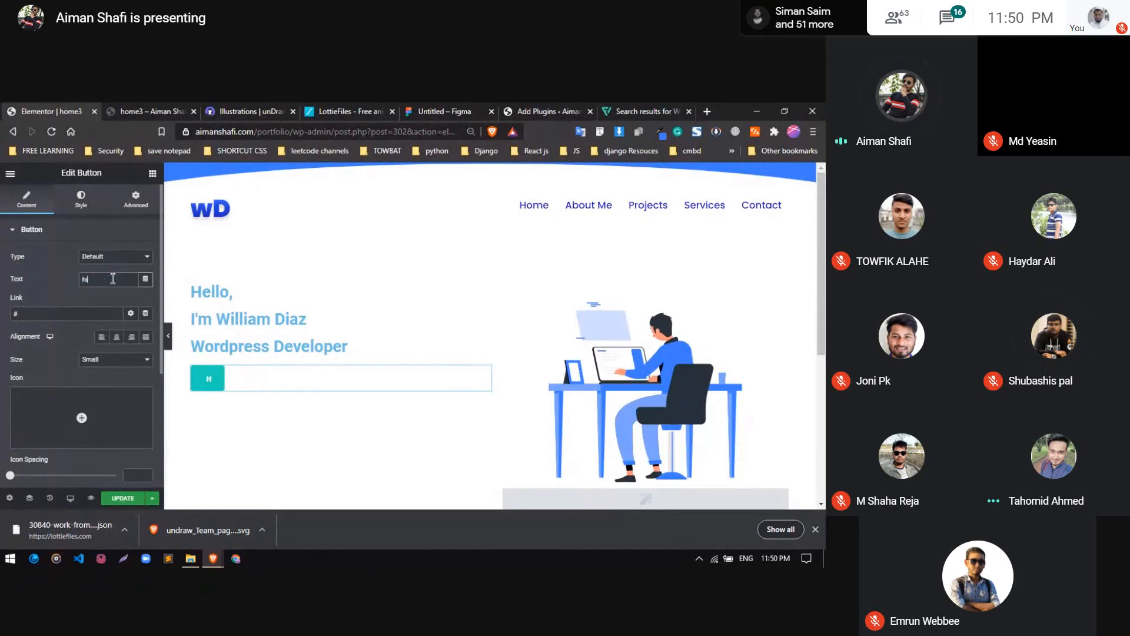
text(hire me)
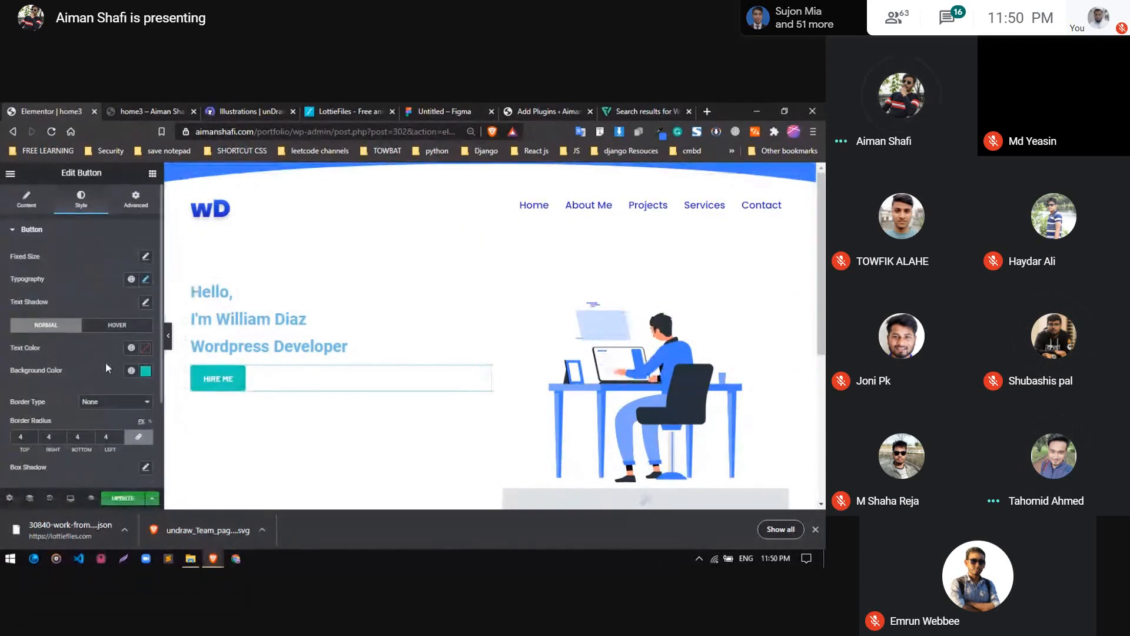
Try the #407AFF global color as the hero button's normal background, and switch it to the dark blue global color named "2"
scroll(104, 361, down, 2)
click(132, 280)
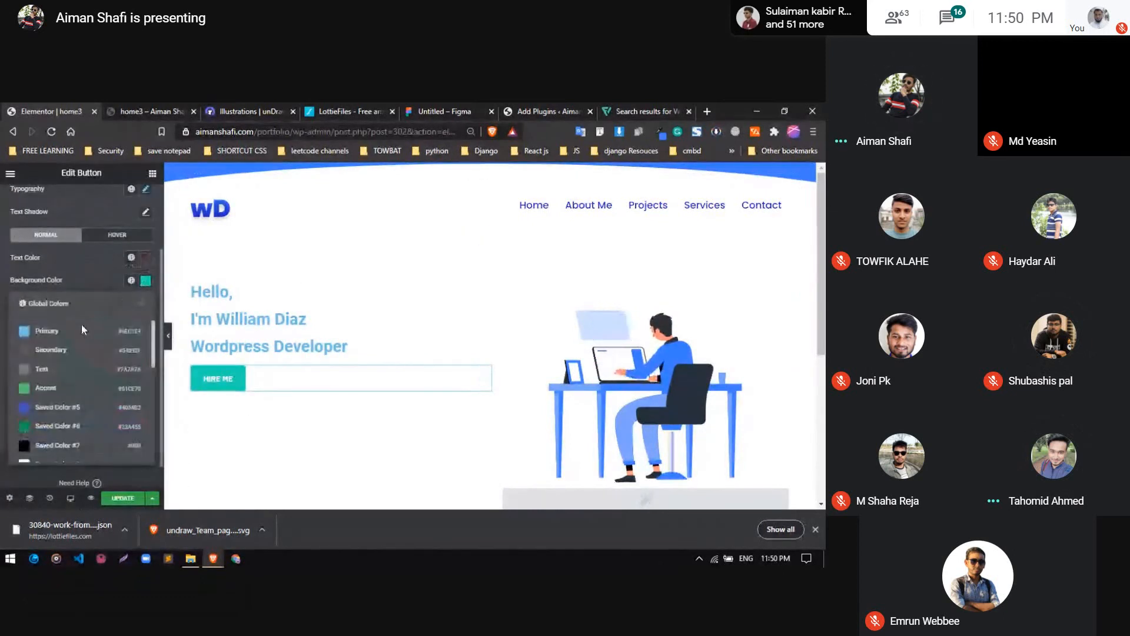
scroll(50, 406, down, 3)
click(52, 405)
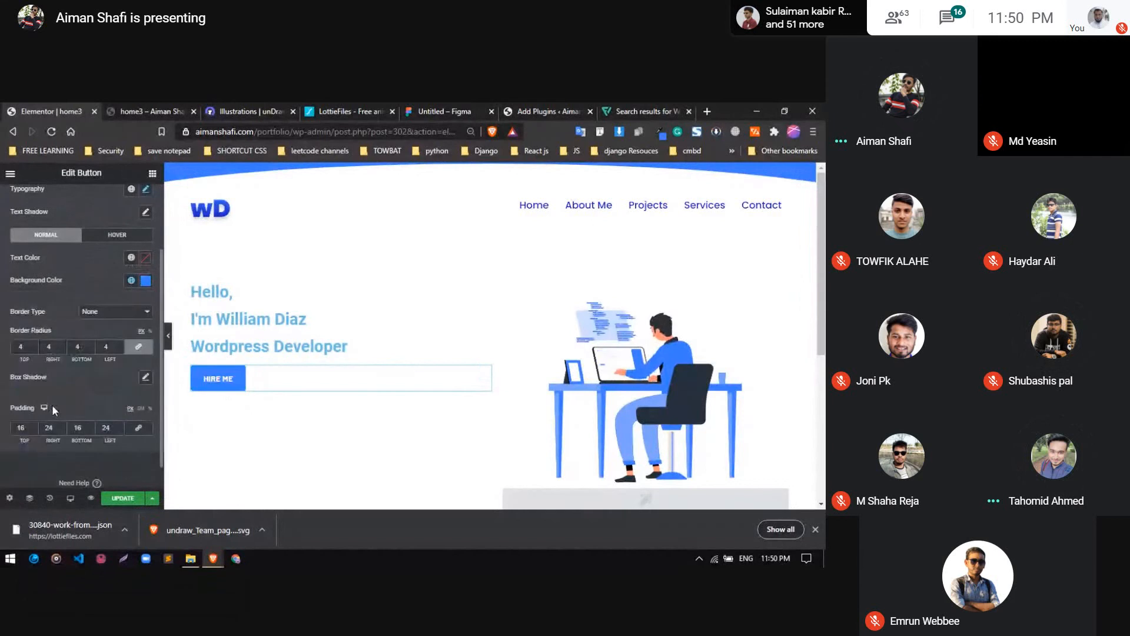
click(131, 280)
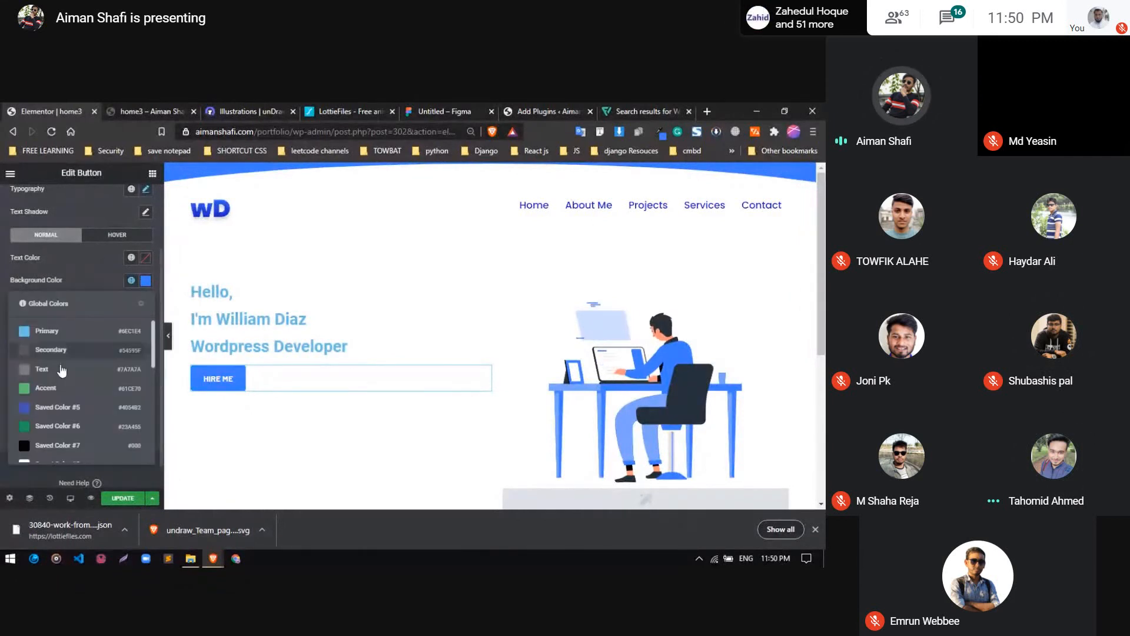
scroll(52, 416, down, 5)
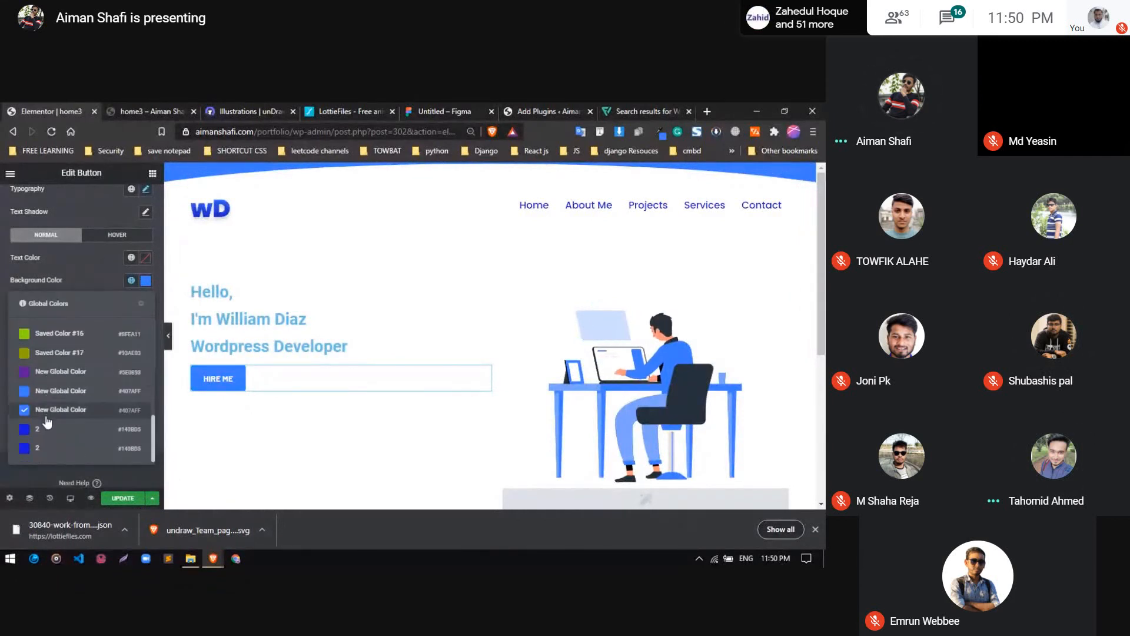
click(49, 429)
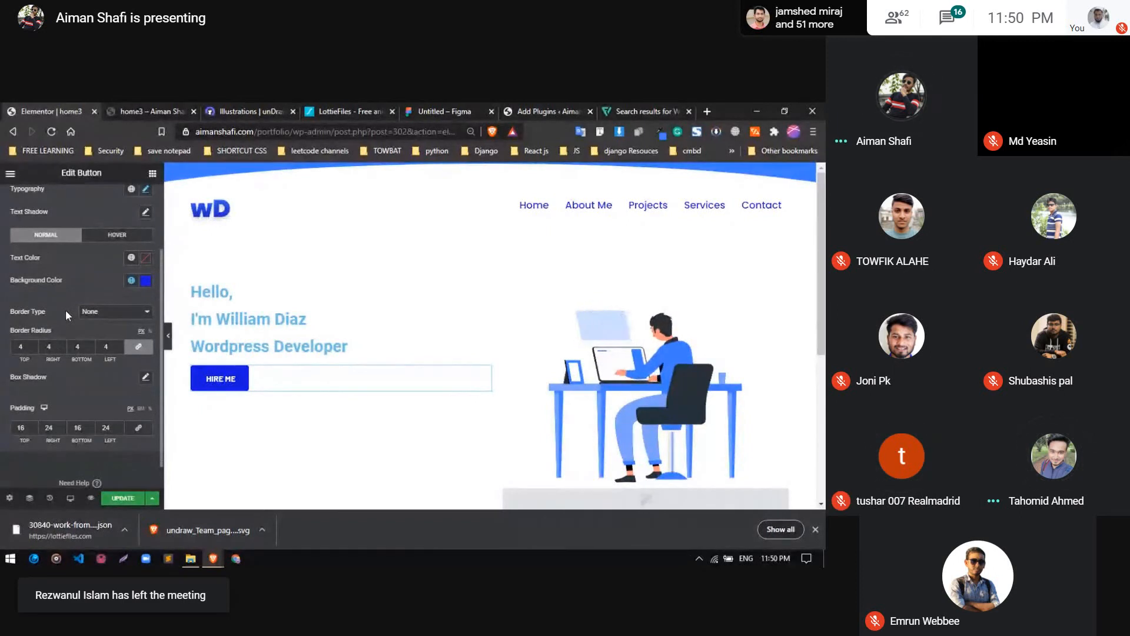
Switch to the Google Meet window and admit the new participant asking to join the meeting
mouse_move(212, 560)
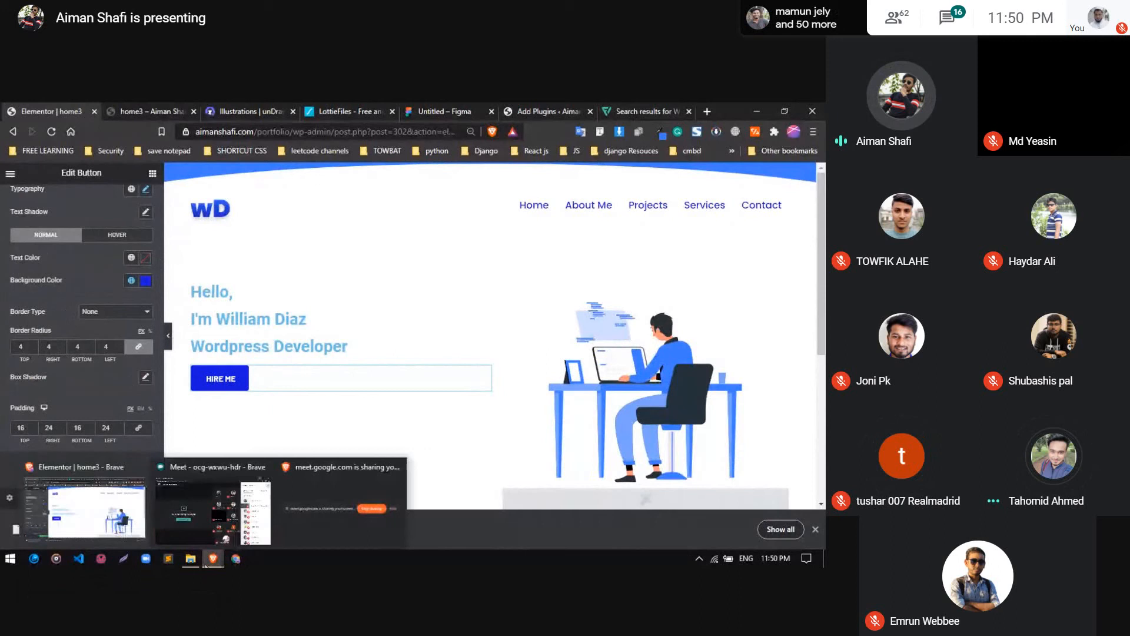
click(214, 525)
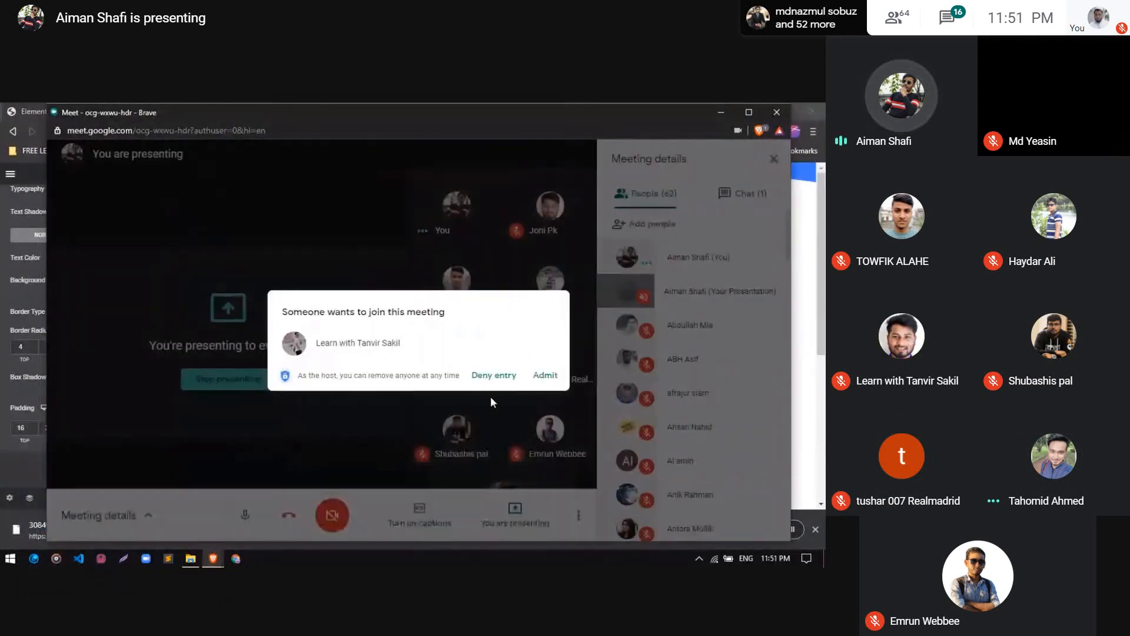
click(545, 377)
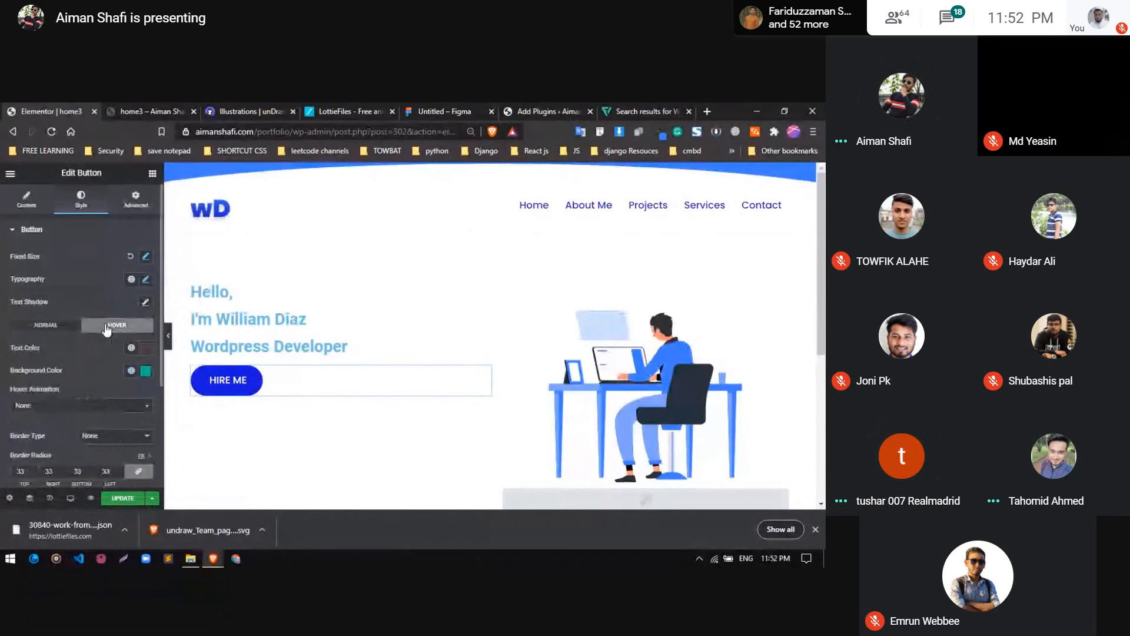
Give the hero button's hover state the Float animation and the #407AFF "New Global Color" as background
scroll(56, 353, down, 2)
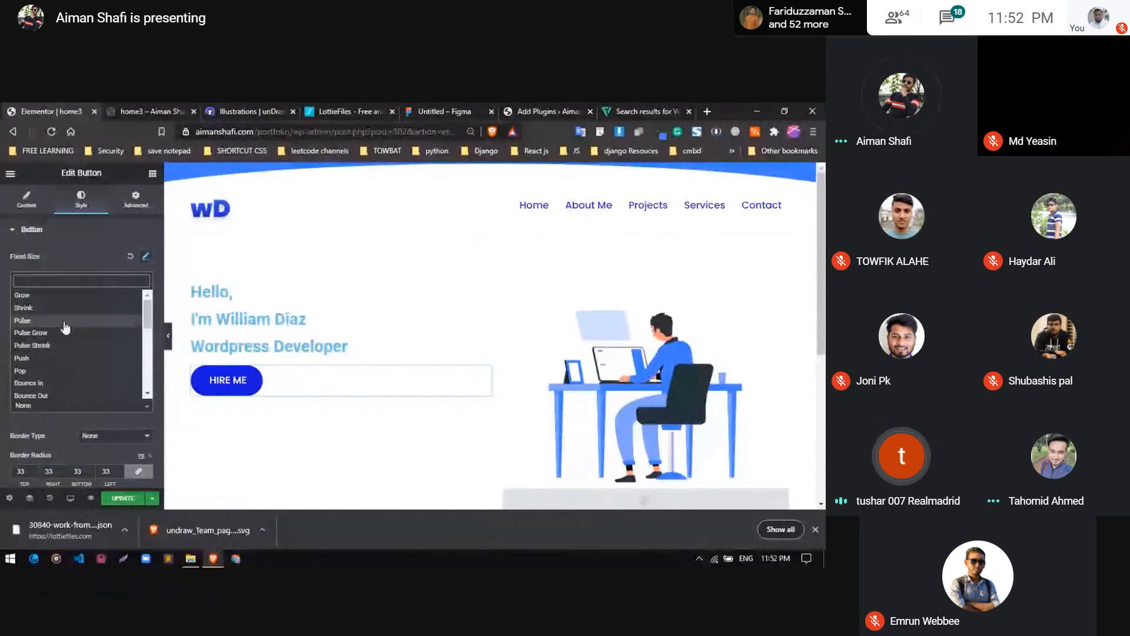
click(66, 327)
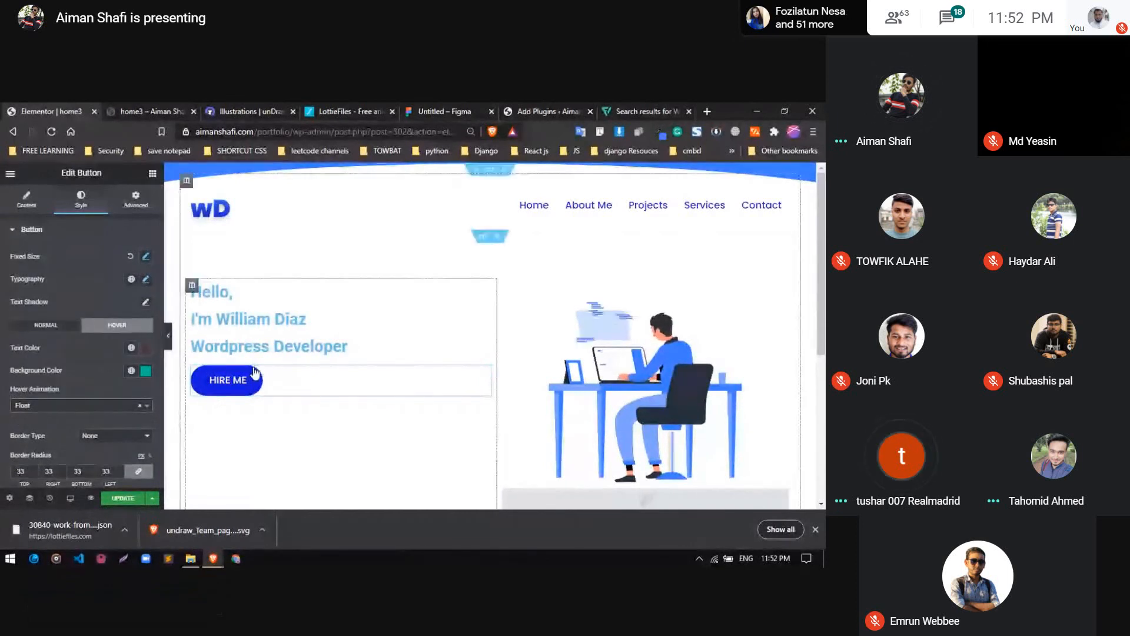
click(146, 371)
click(94, 371)
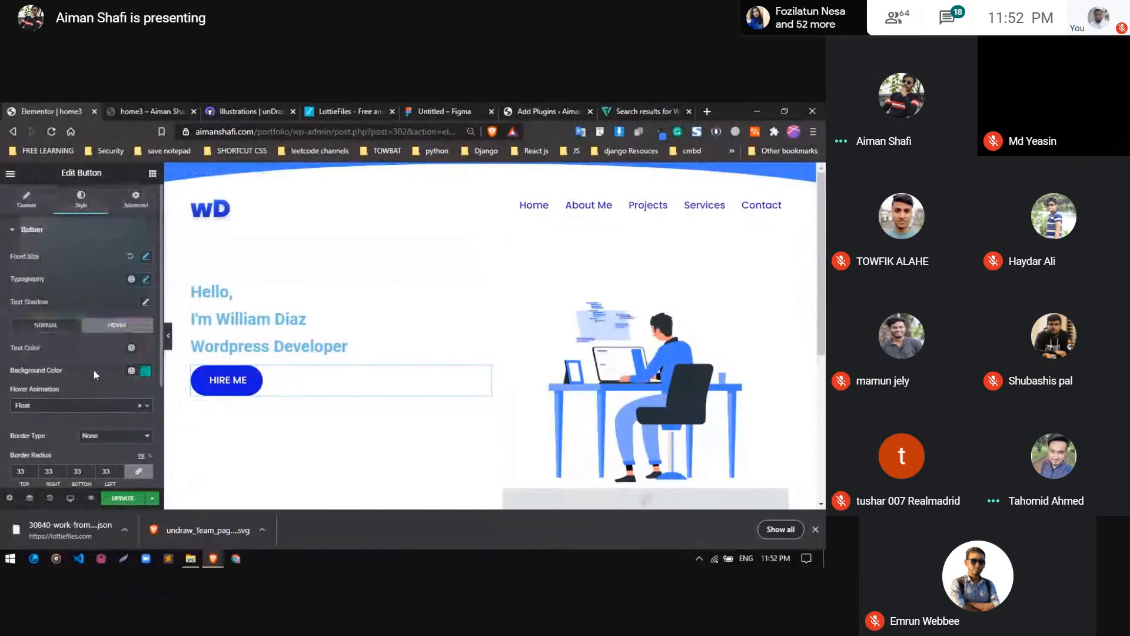
click(145, 371)
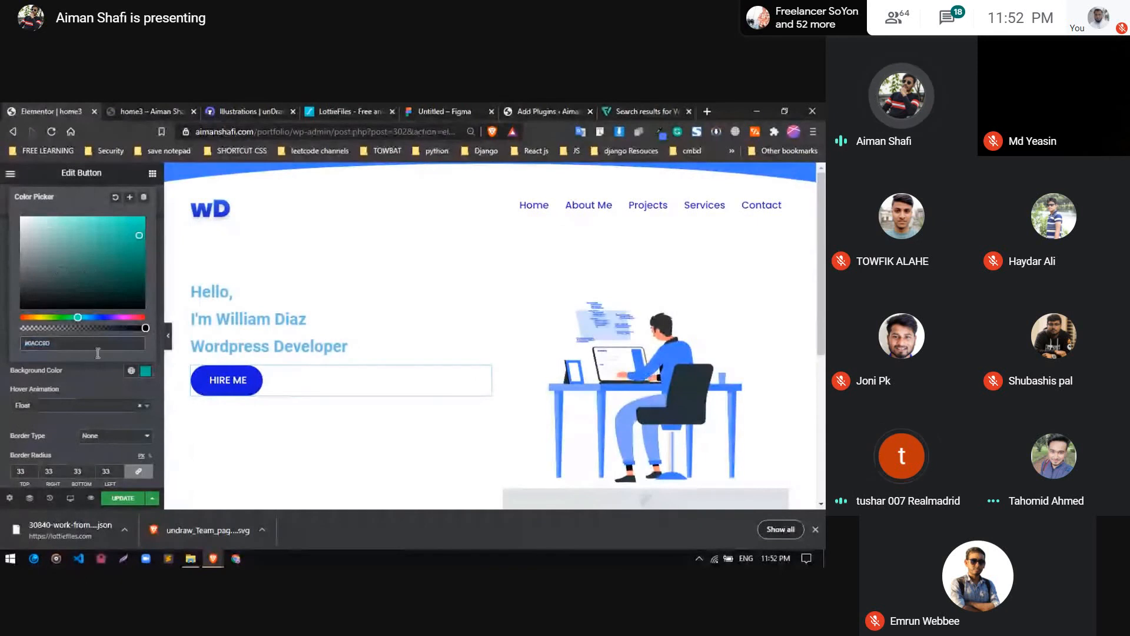
click(101, 375)
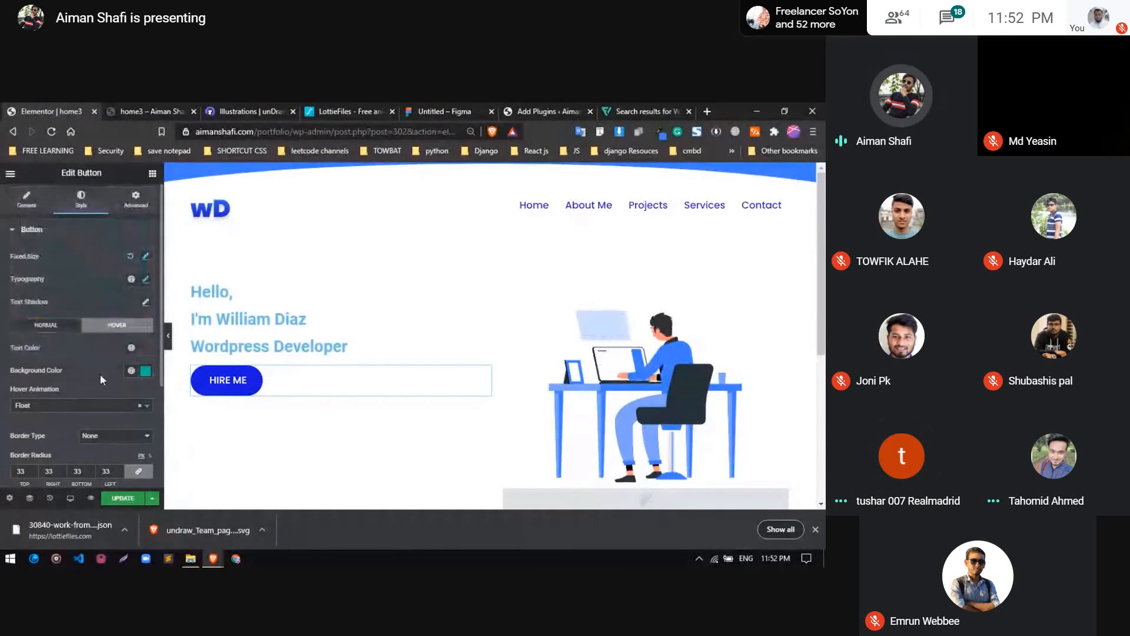
click(146, 371)
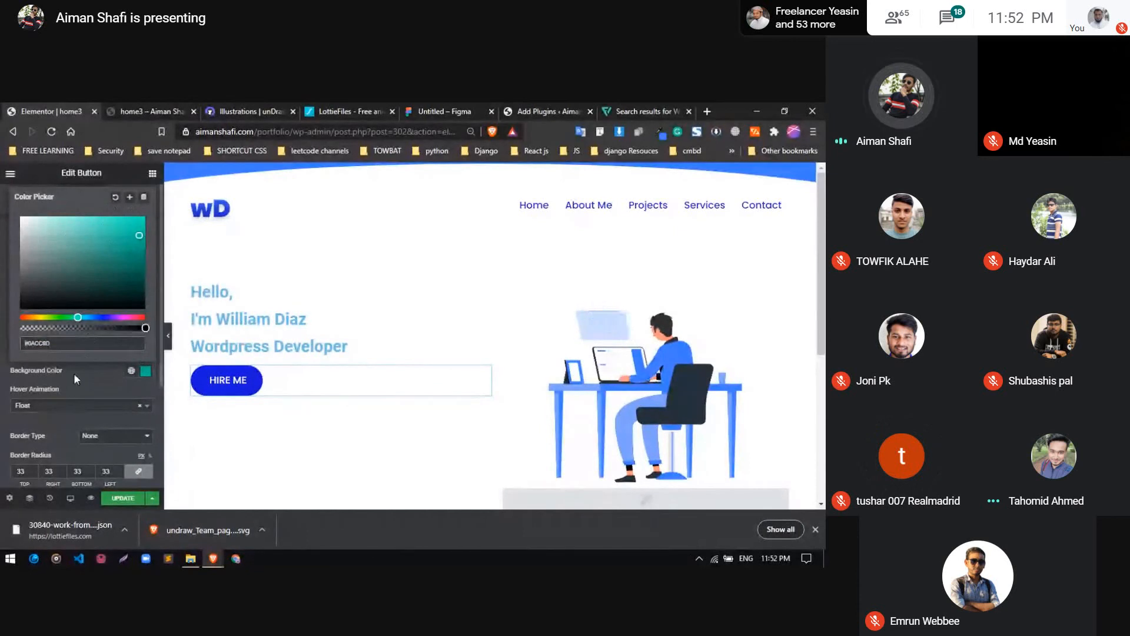
click(120, 331)
click(132, 370)
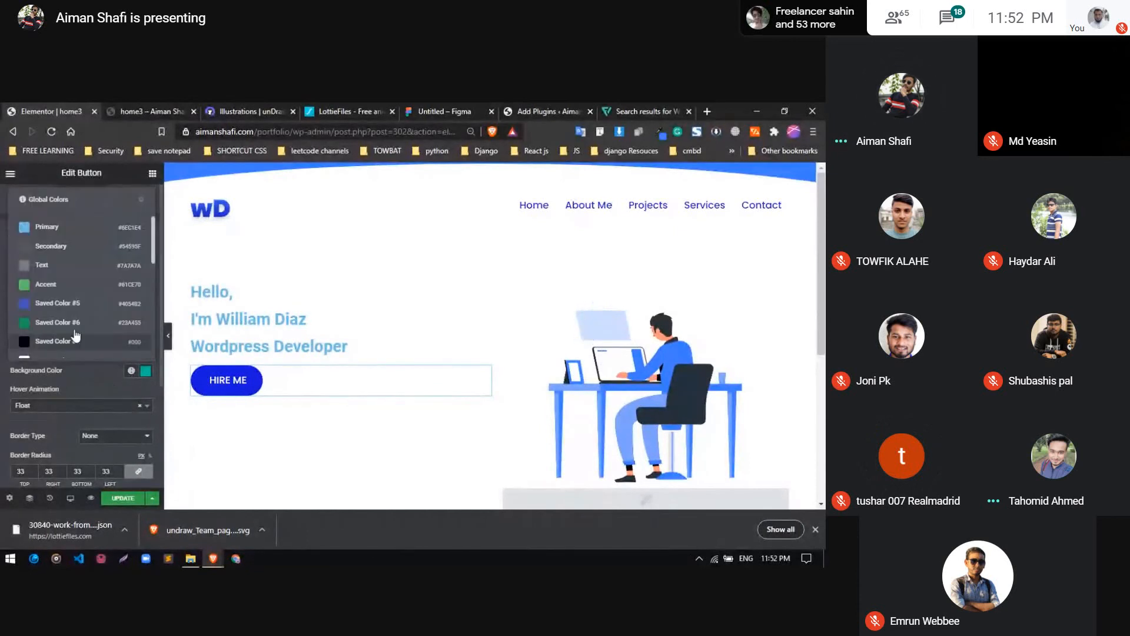
scroll(77, 328, down, 5)
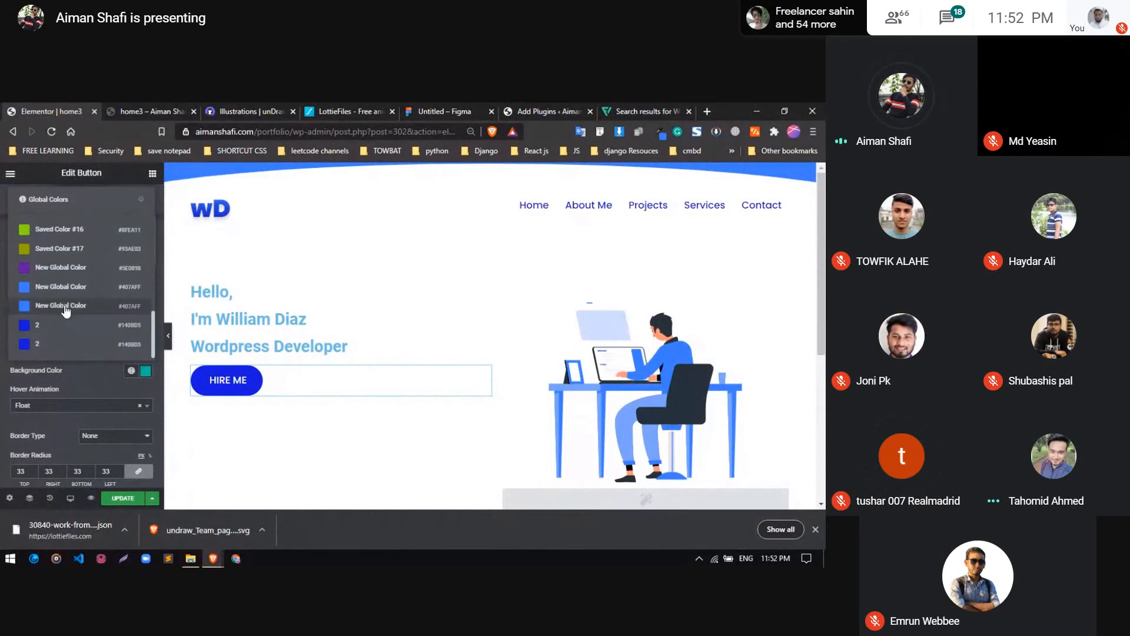
click(64, 308)
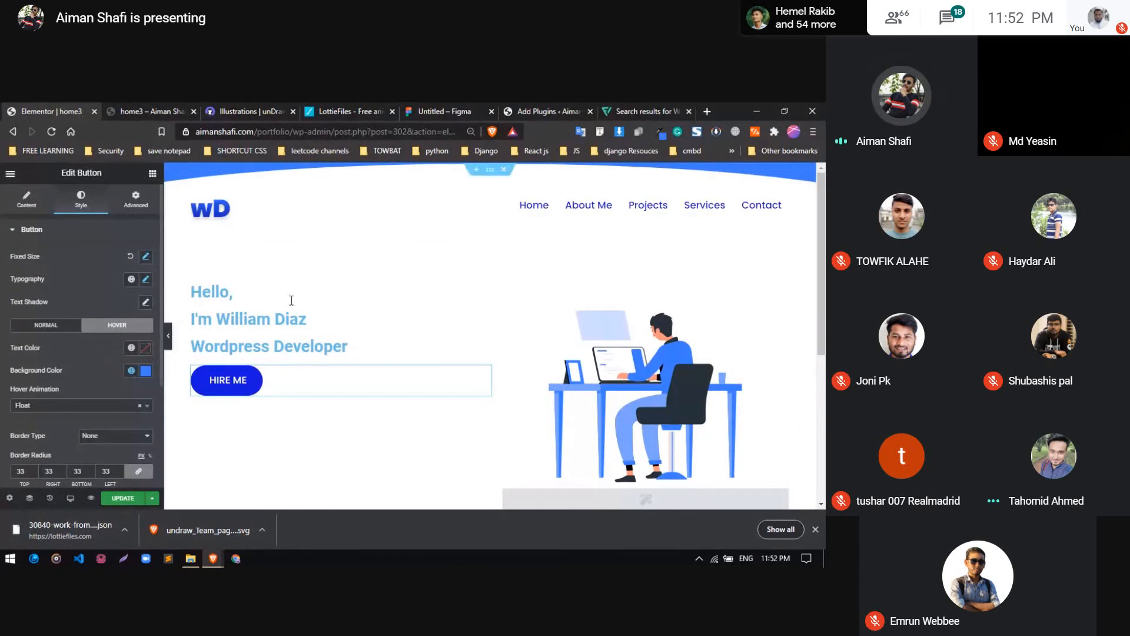
click(485, 290)
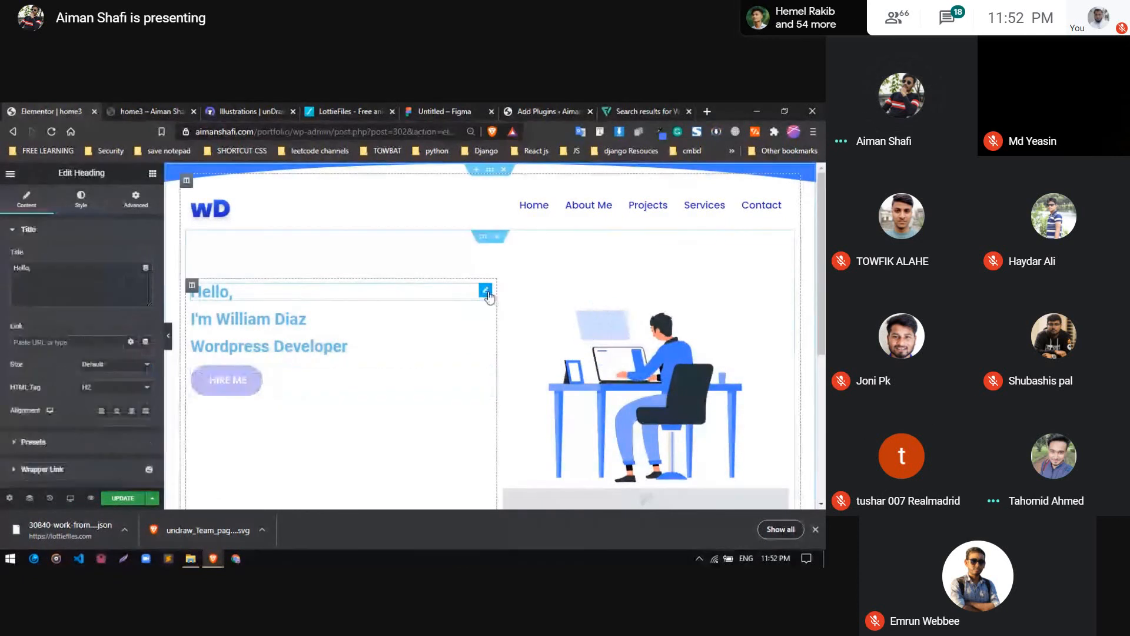
click(83, 200)
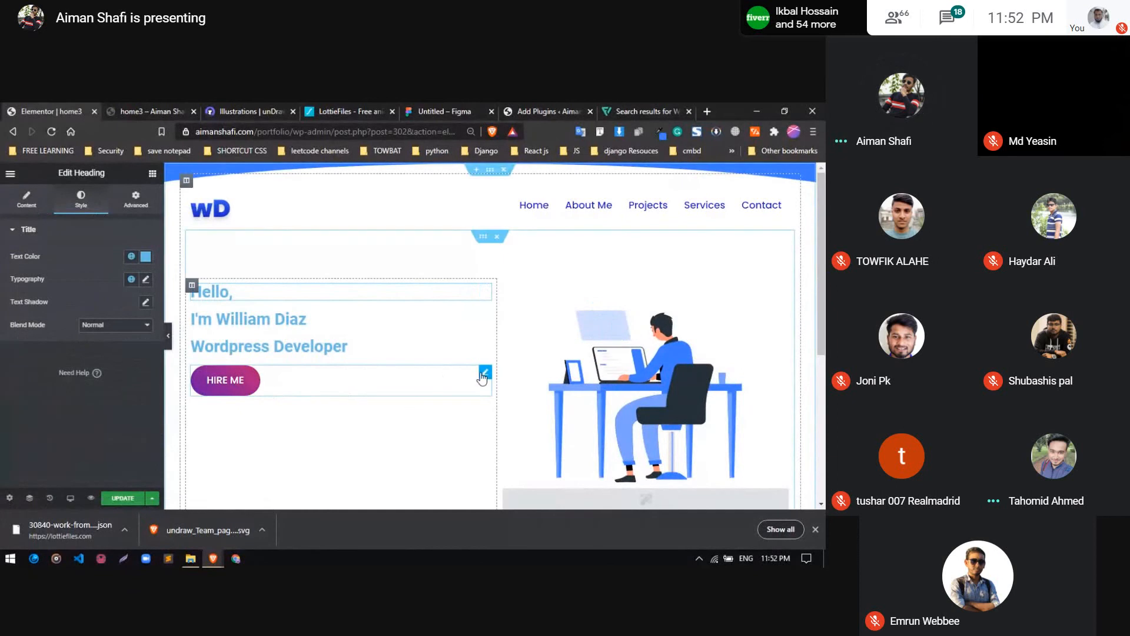
Delete the "HIRE ME" button widget from the hero column
click(483, 375)
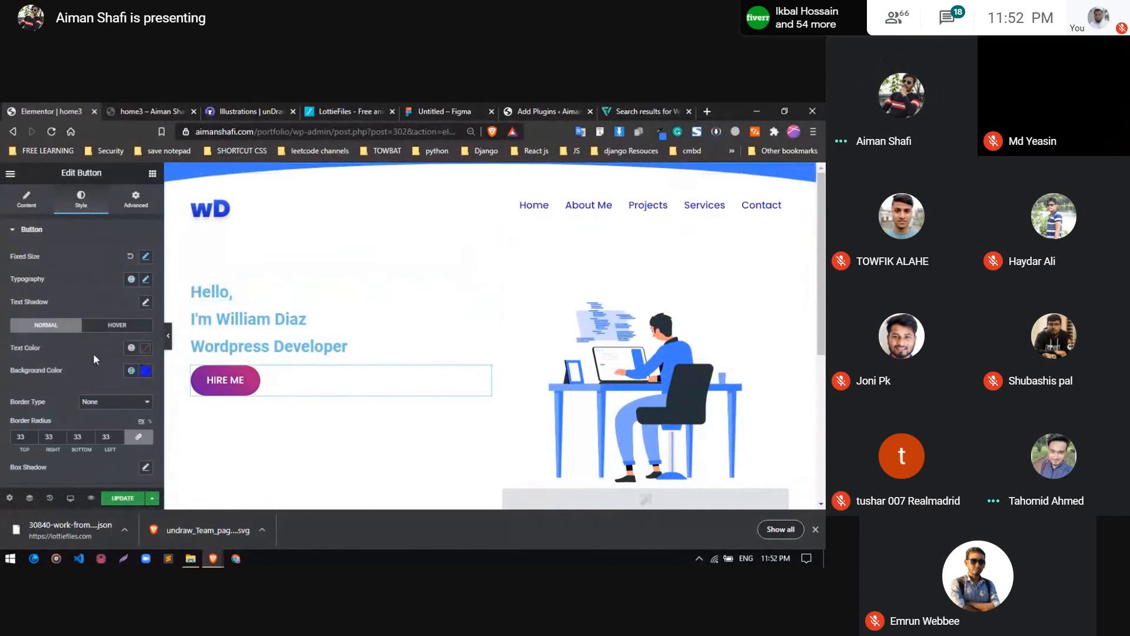
scroll(100, 362, down, 5)
scroll(108, 369, up, 5)
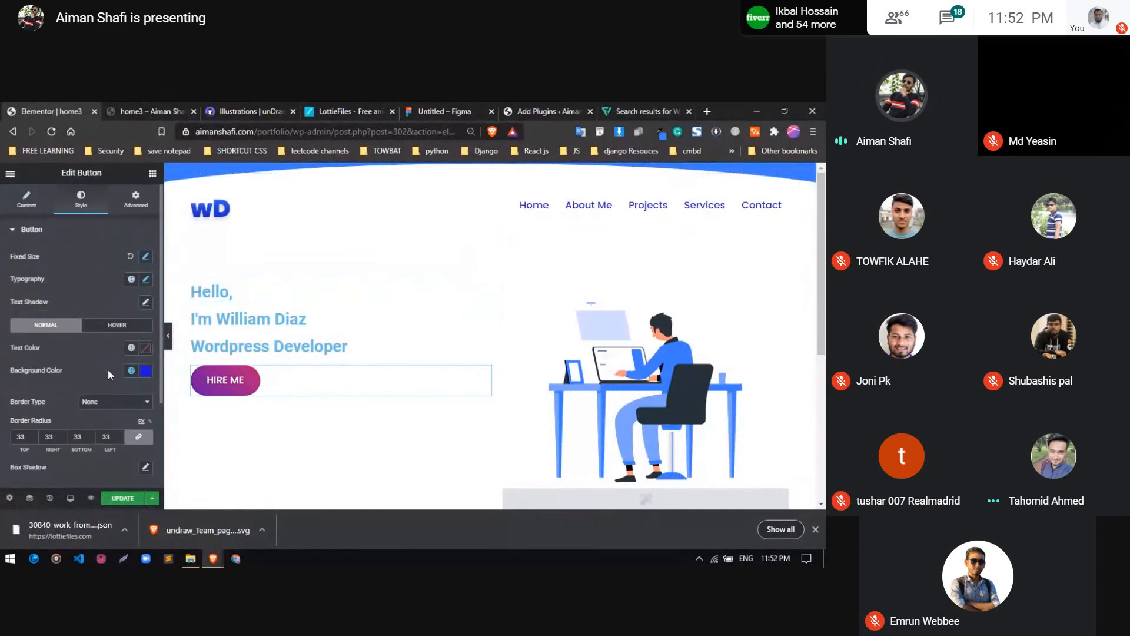
right_click(295, 376)
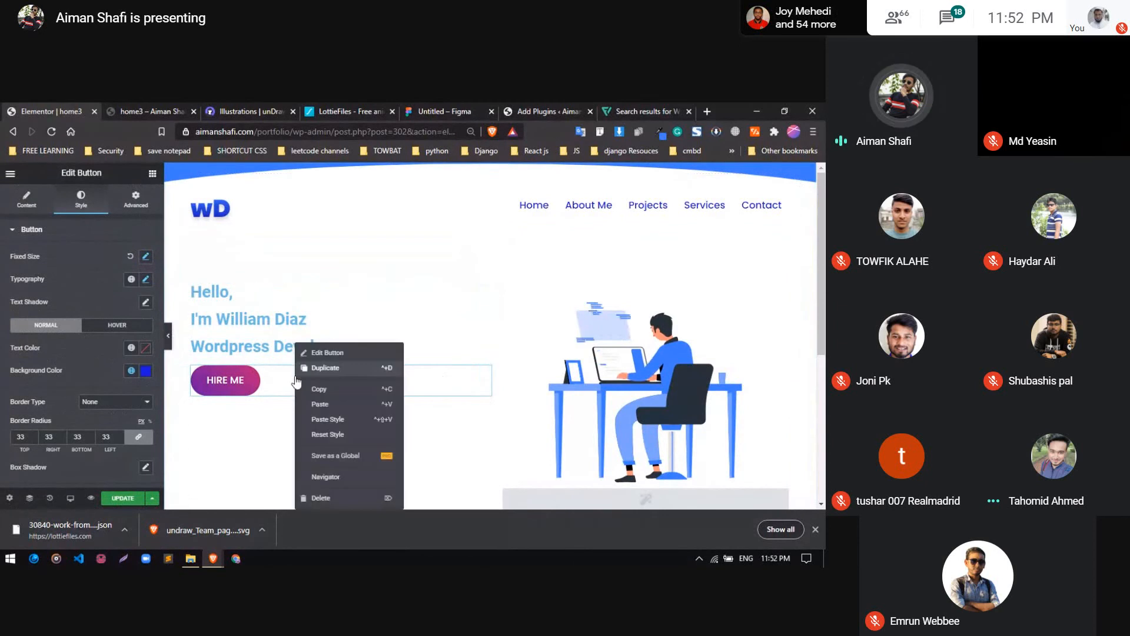
click(307, 493)
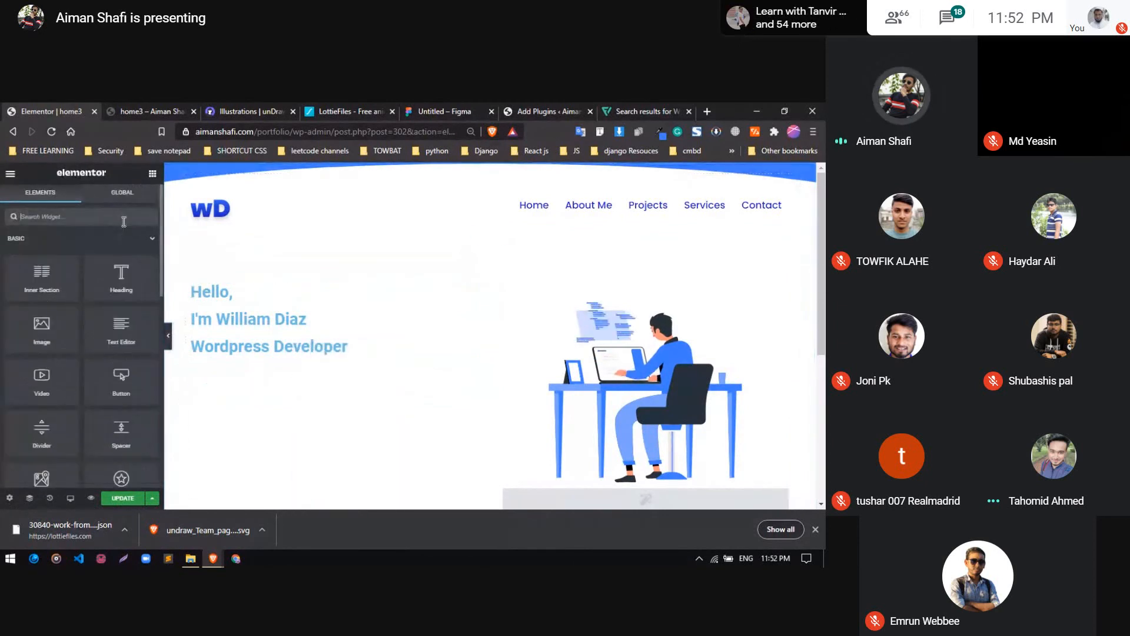
Search the widgets for "but" and place a TP Button below the "Wordpress Developer" heading in the hero column
text(ub)
key(BackSpace)
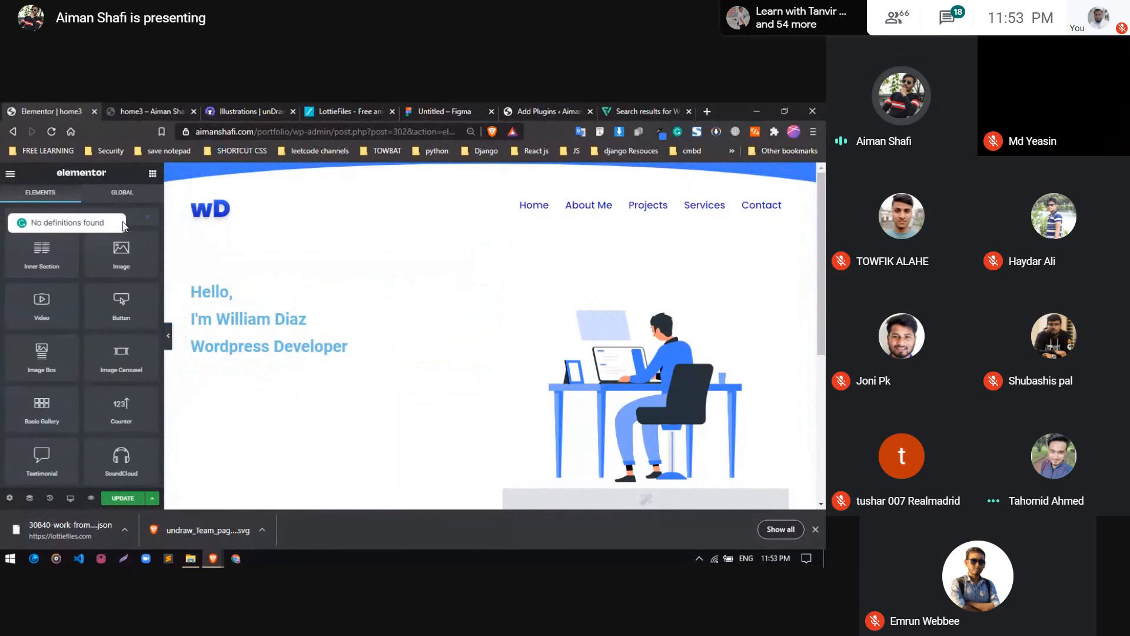
key(BackSpace)
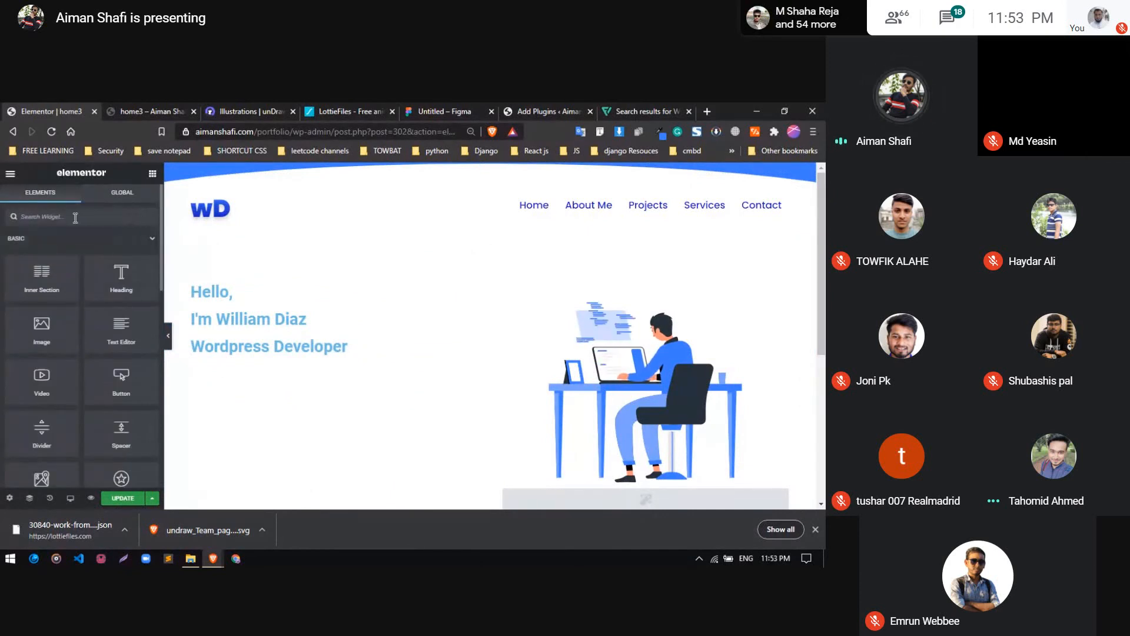
text(but)
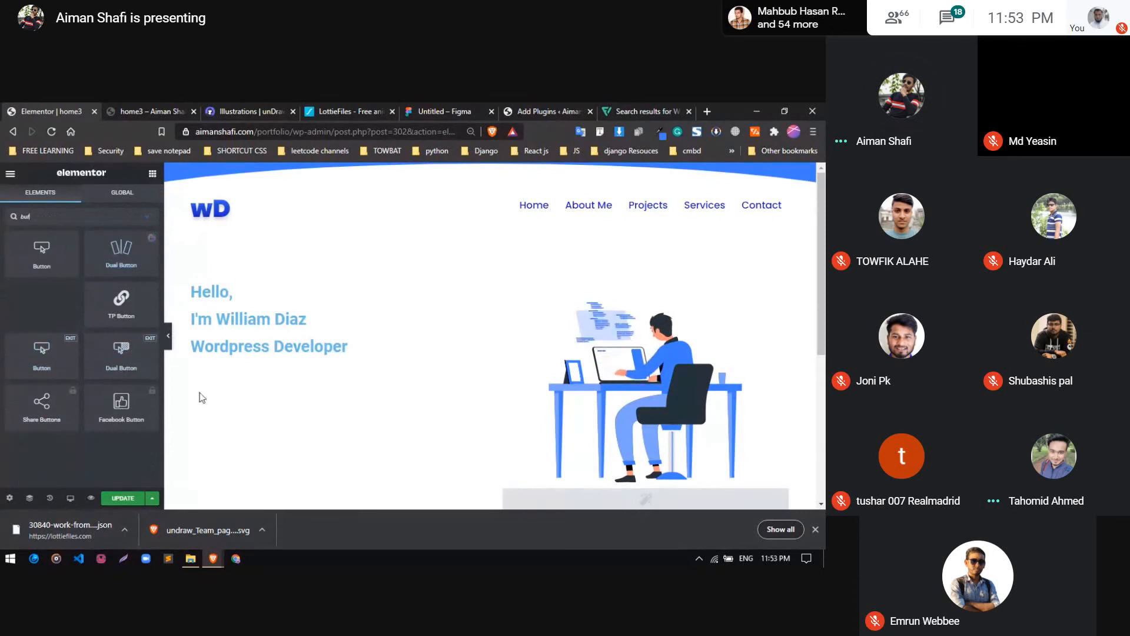
drag(121, 298, 245, 343)
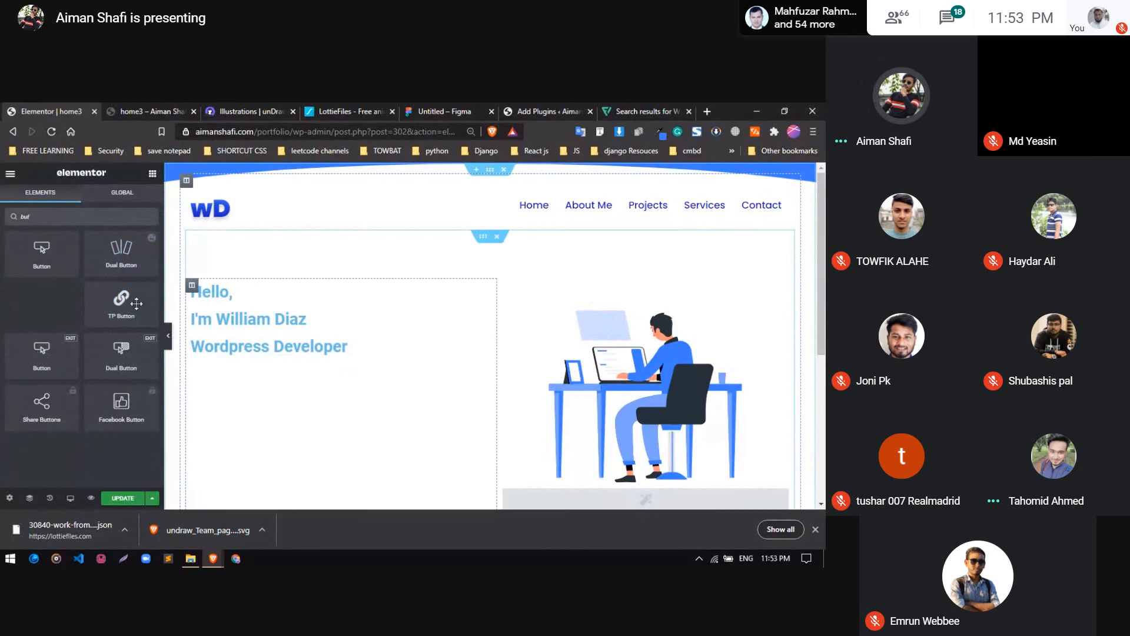
drag(136, 303, 264, 361)
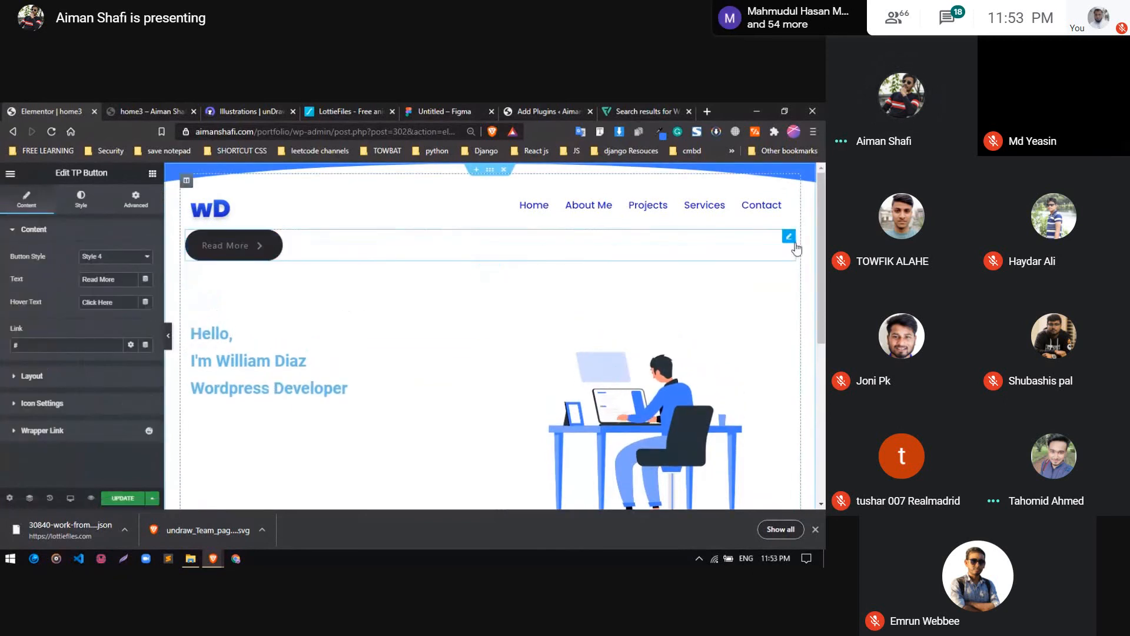
drag(794, 243, 241, 362)
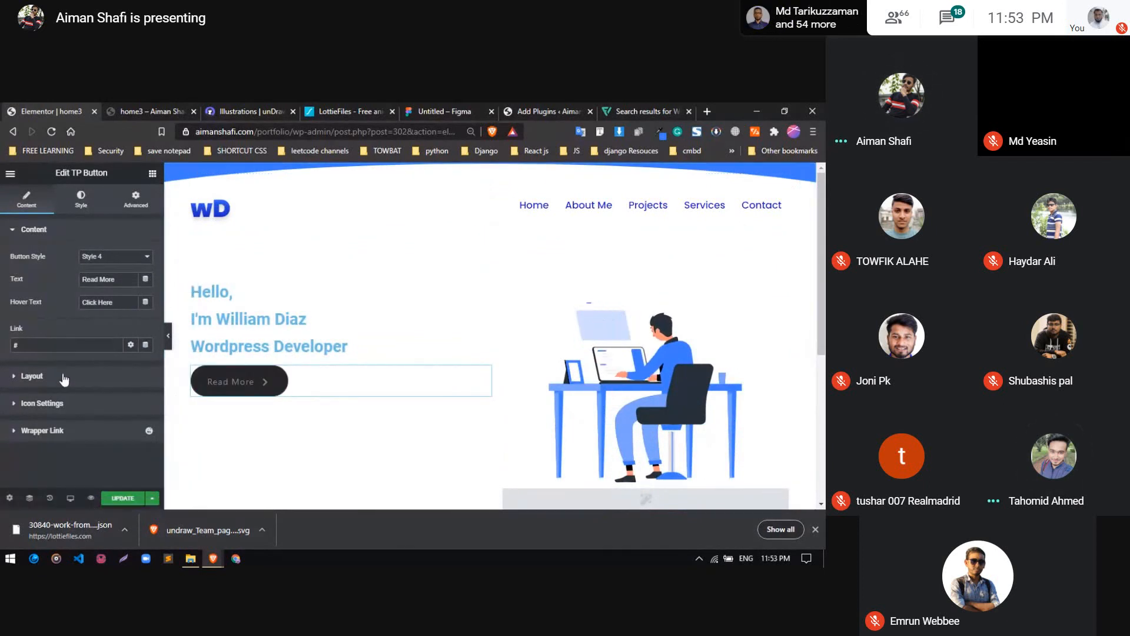
Review the TP Button's layout and icon settings, and set its button style to Style 8
click(36, 376)
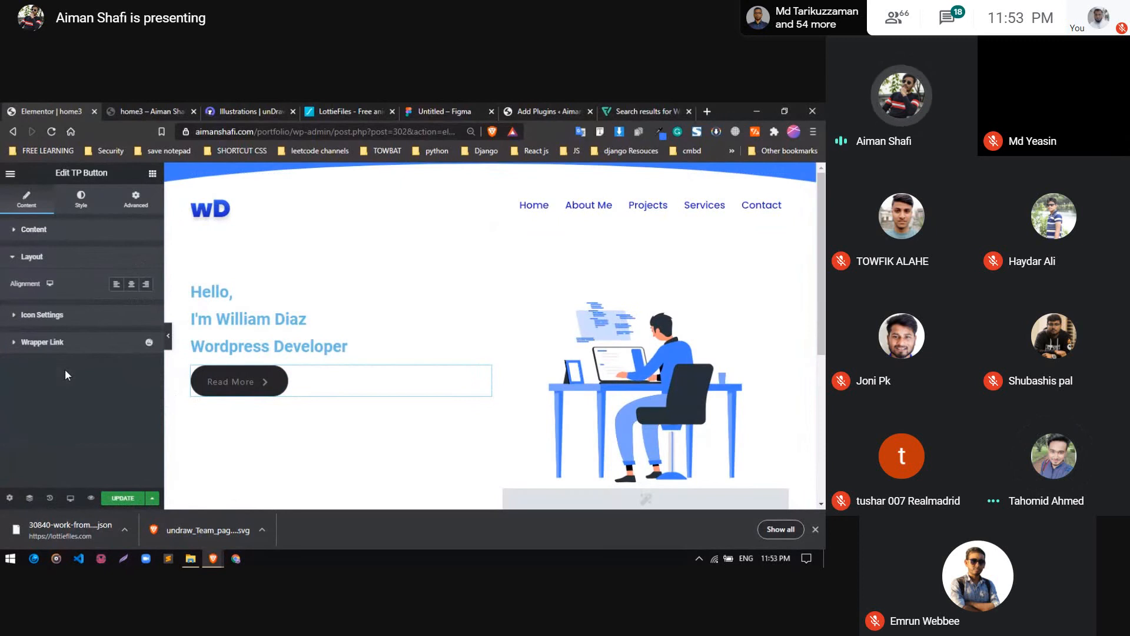
click(79, 324)
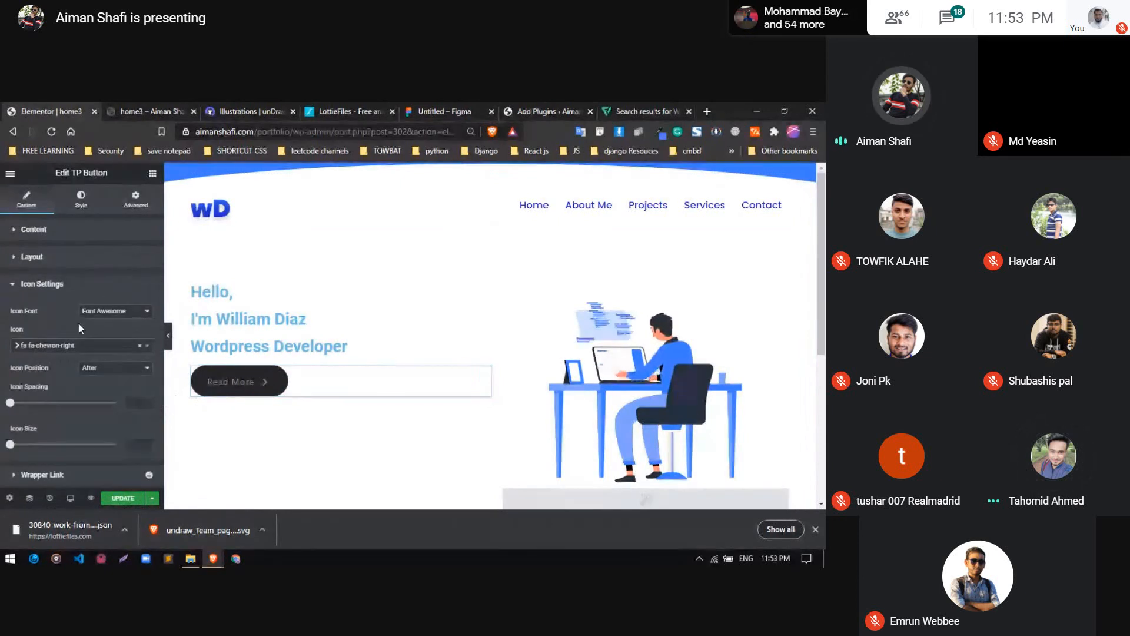
click(51, 285)
click(68, 258)
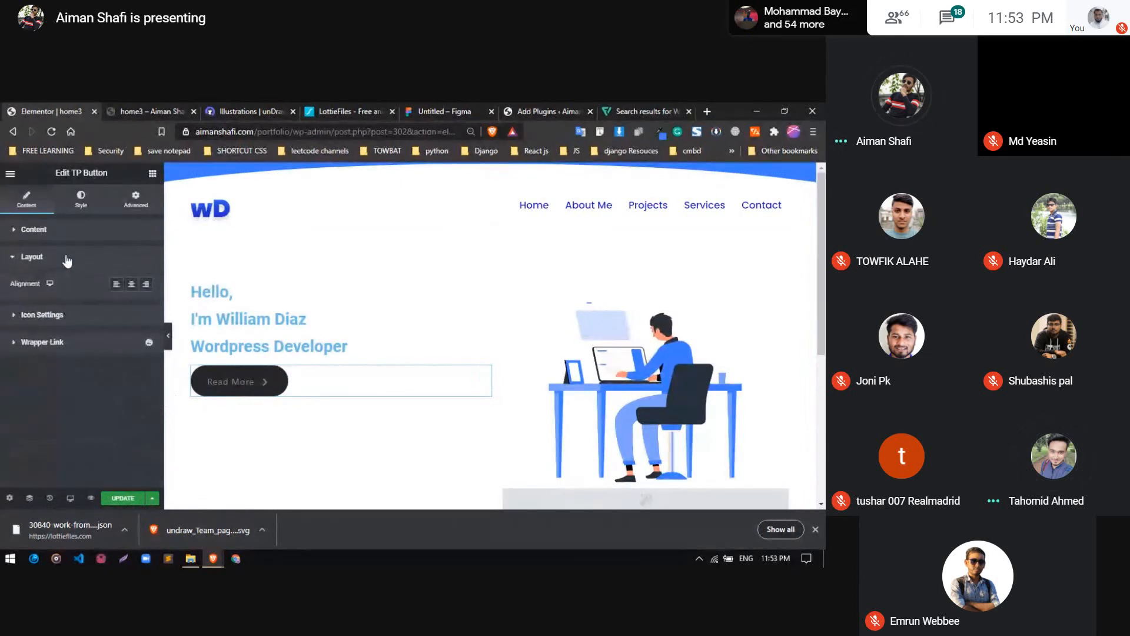
click(68, 258)
click(66, 231)
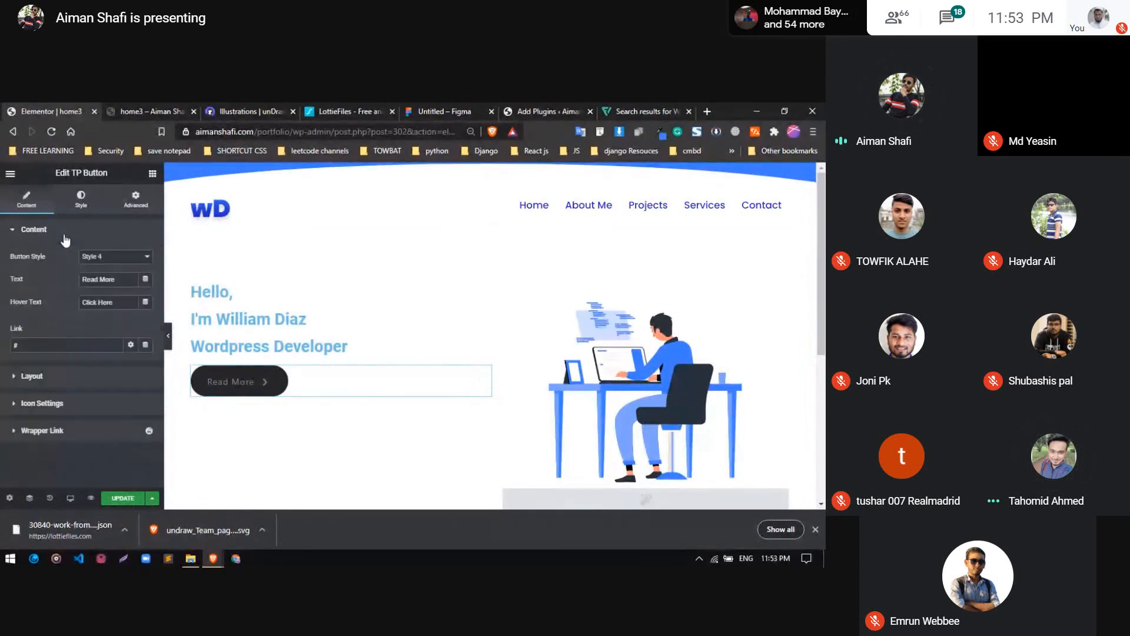
click(105, 259)
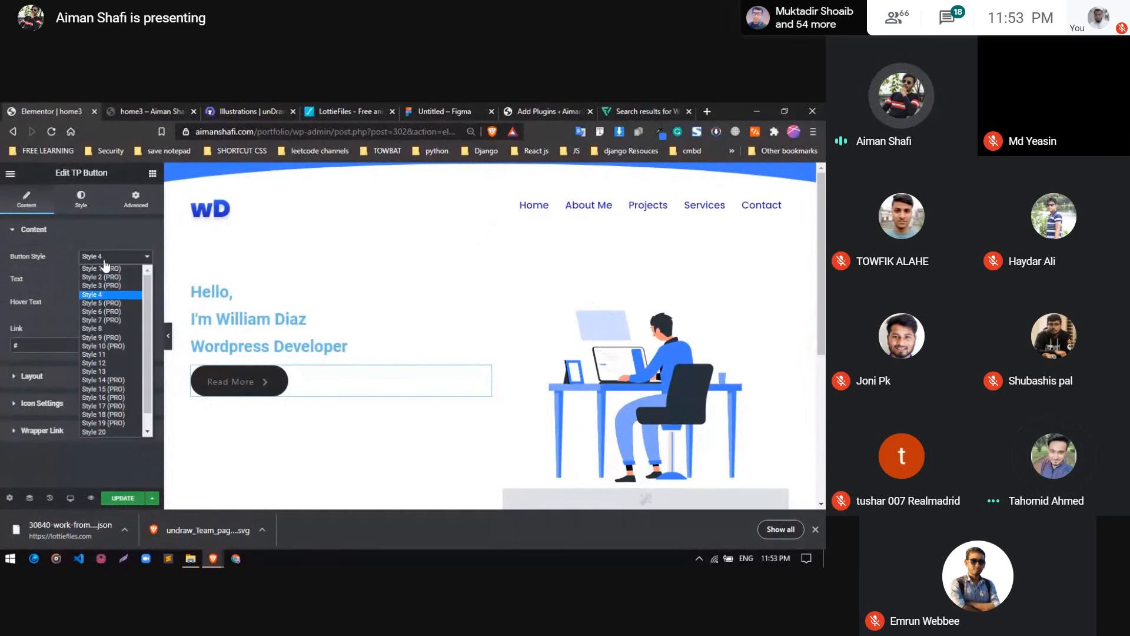
click(105, 328)
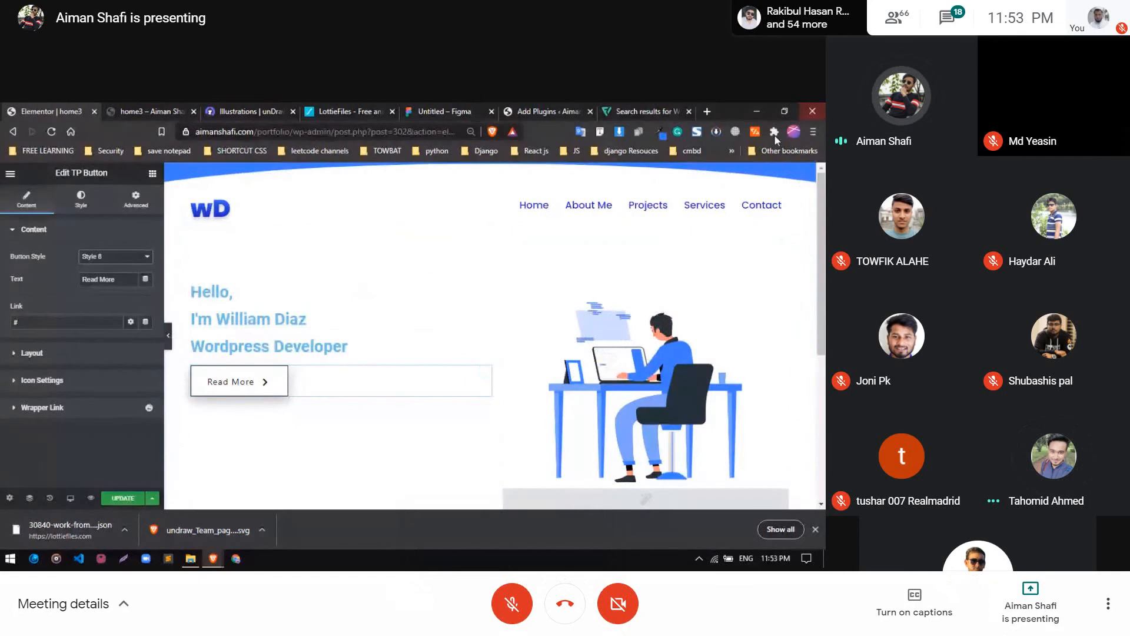
Open the theplusaddons.com website in a new browser tab
click(707, 111)
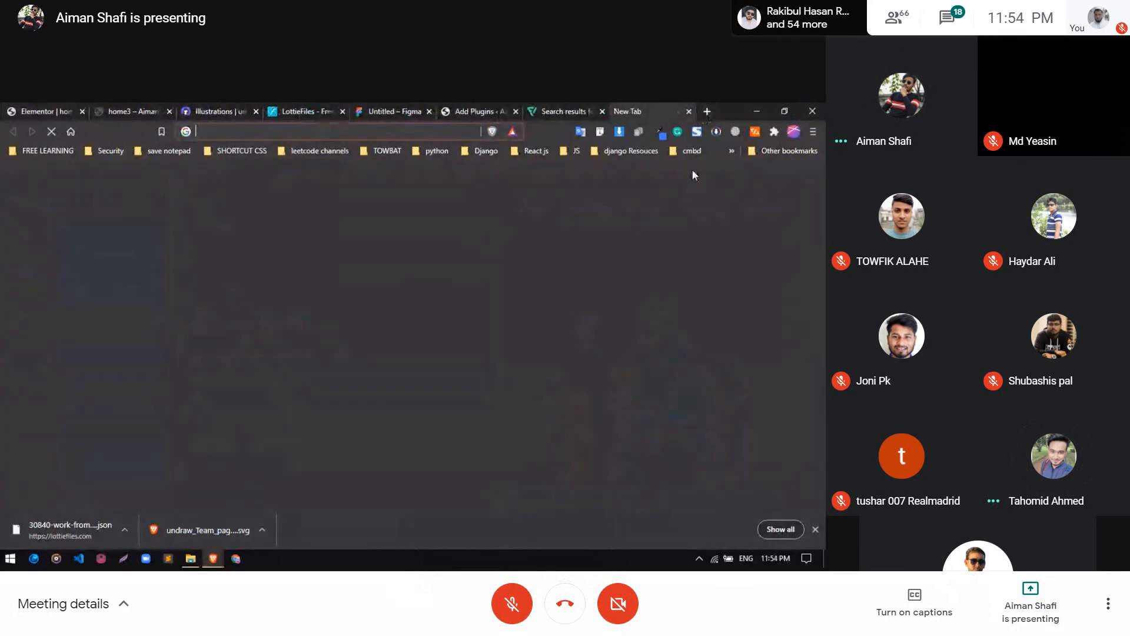
text(plus)
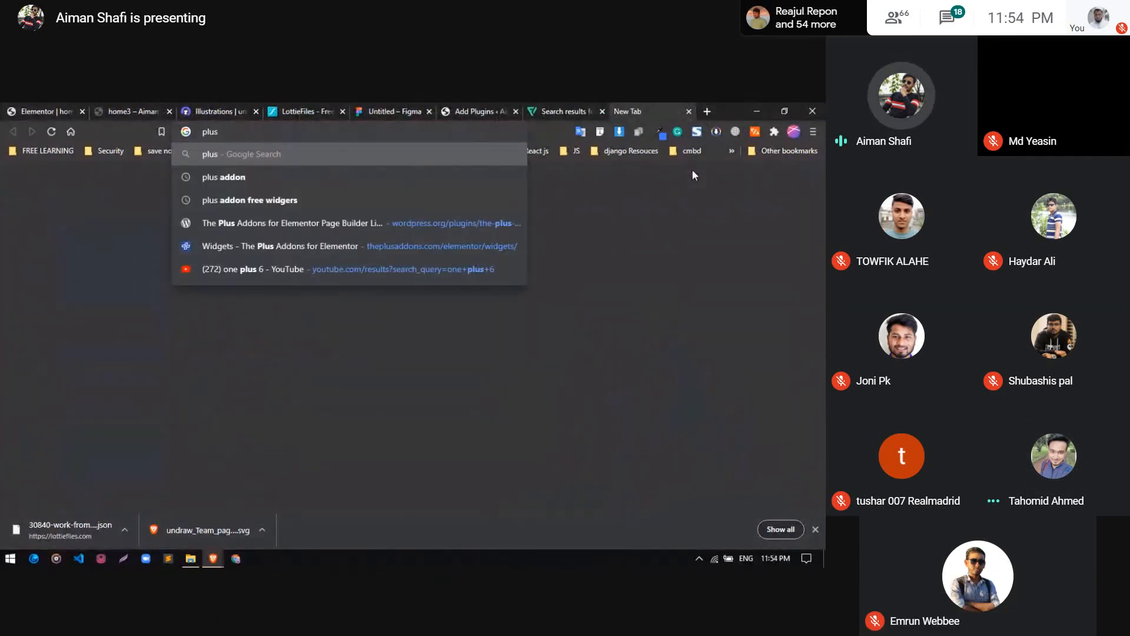
key(Down)
key(Down)
key(Down)
key(Down)
key(BackSpace)
key(BackSpace)
key(BackSpace)
key(BackSpace)
key(BackSpace)
key(BackSpace)
key(BackSpace)
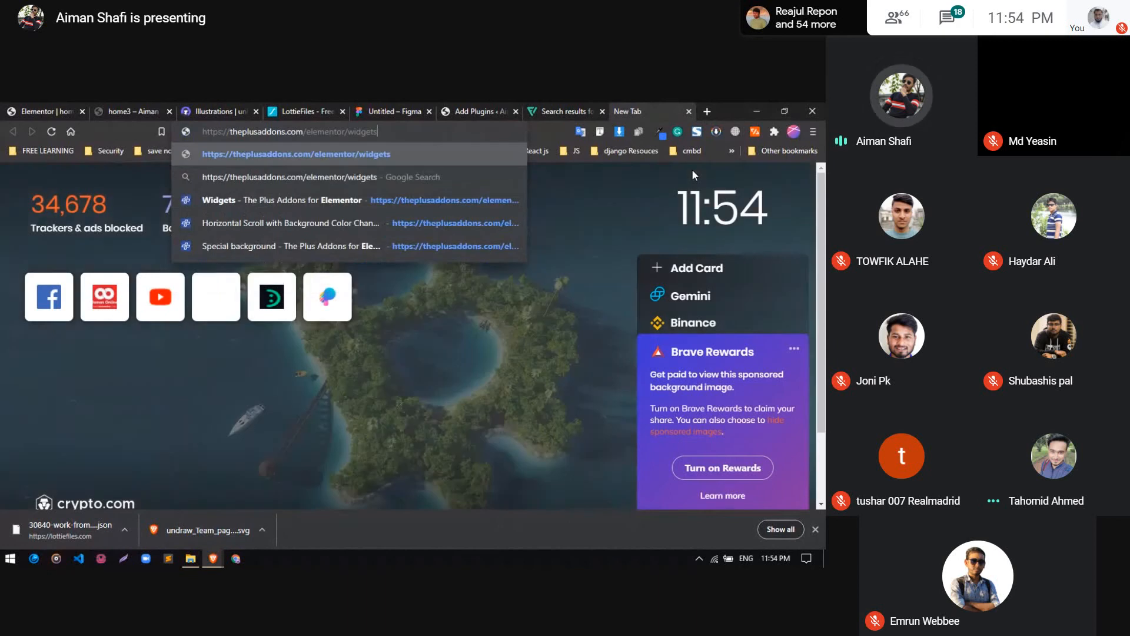
key(BackSpace)
key(BackSpace)
key(BackSpace)
key(BackSpace)
key(BackSpace)
key(BackSpace)
key(BackSpace)
key(BackSpace)
key(BackSpace)
key(BackSpace)
key(BackSpace)
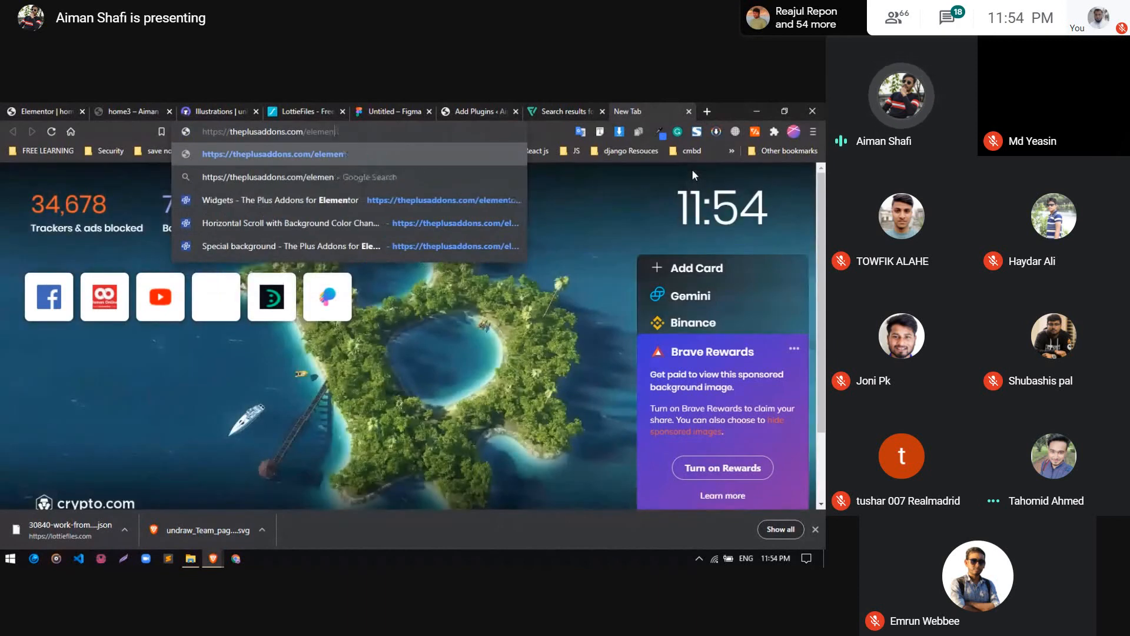
key(Return)
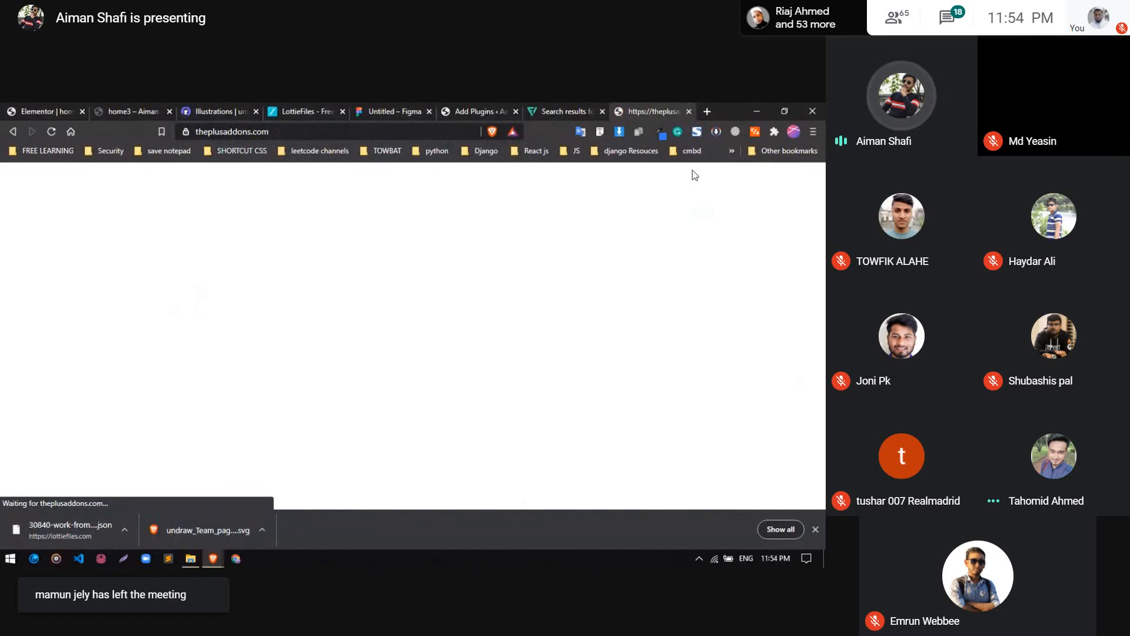
Switch to the Google Meet window, admit the participant asking to join, and minimize the meeting window
mouse_move(213, 558)
click(212, 524)
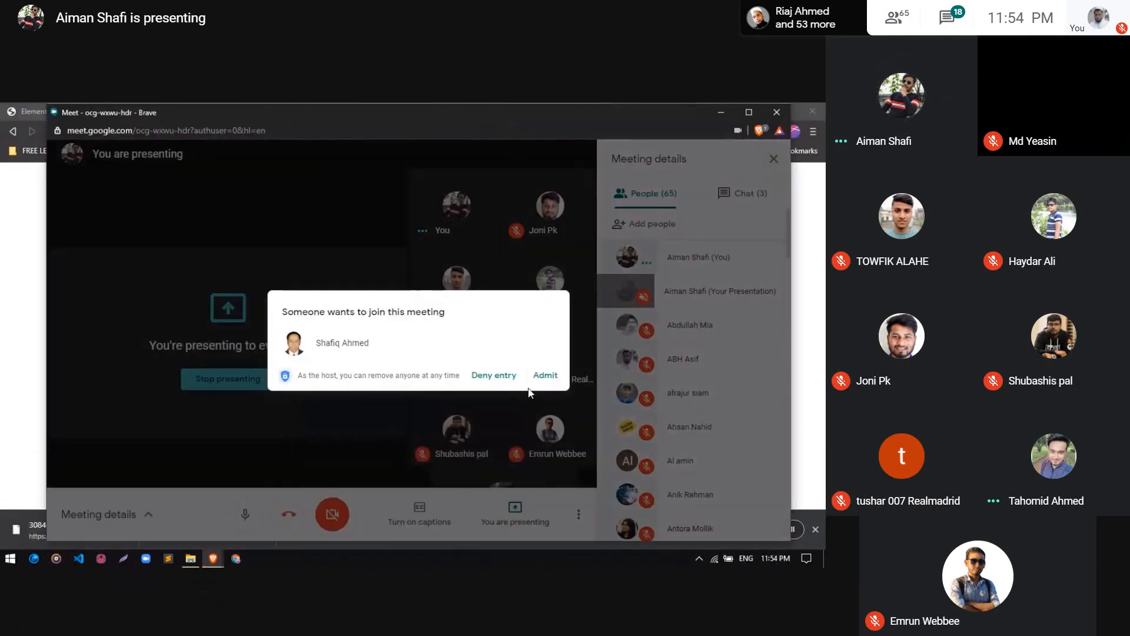
click(542, 374)
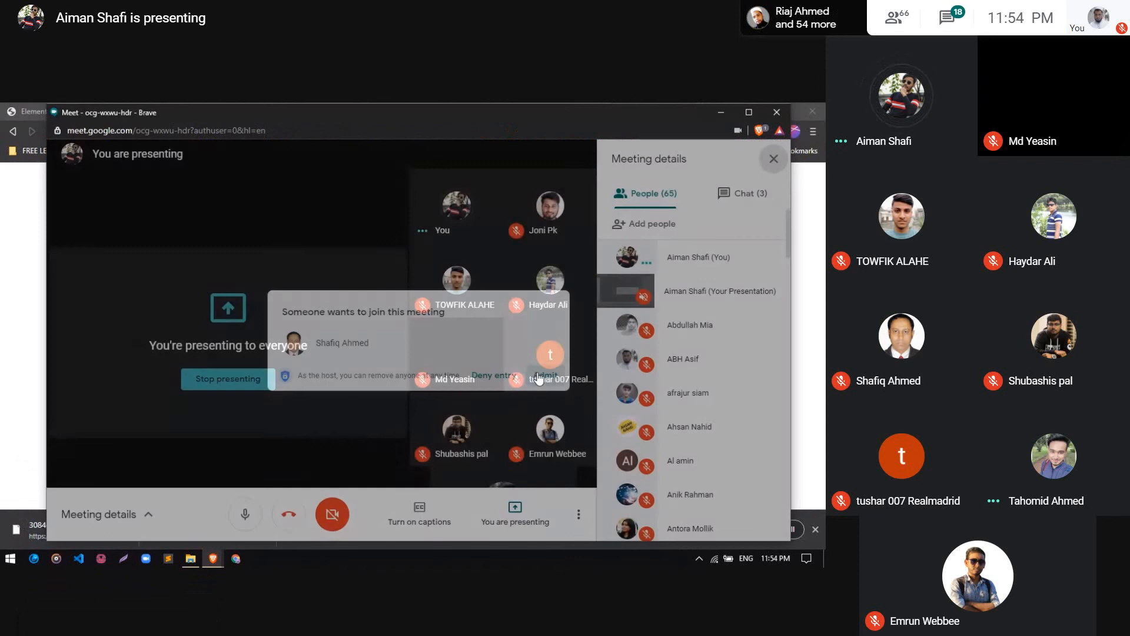
click(720, 112)
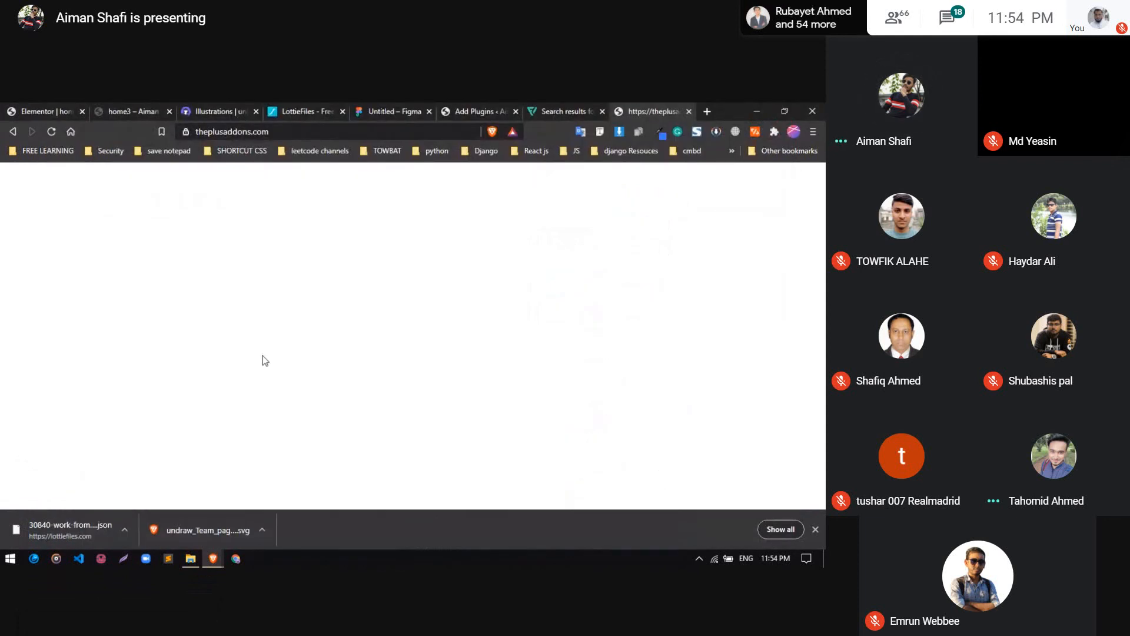
Retry loading theplusaddons.com, and search Google for "essential addons" in the same tab
click(284, 133)
key(Return)
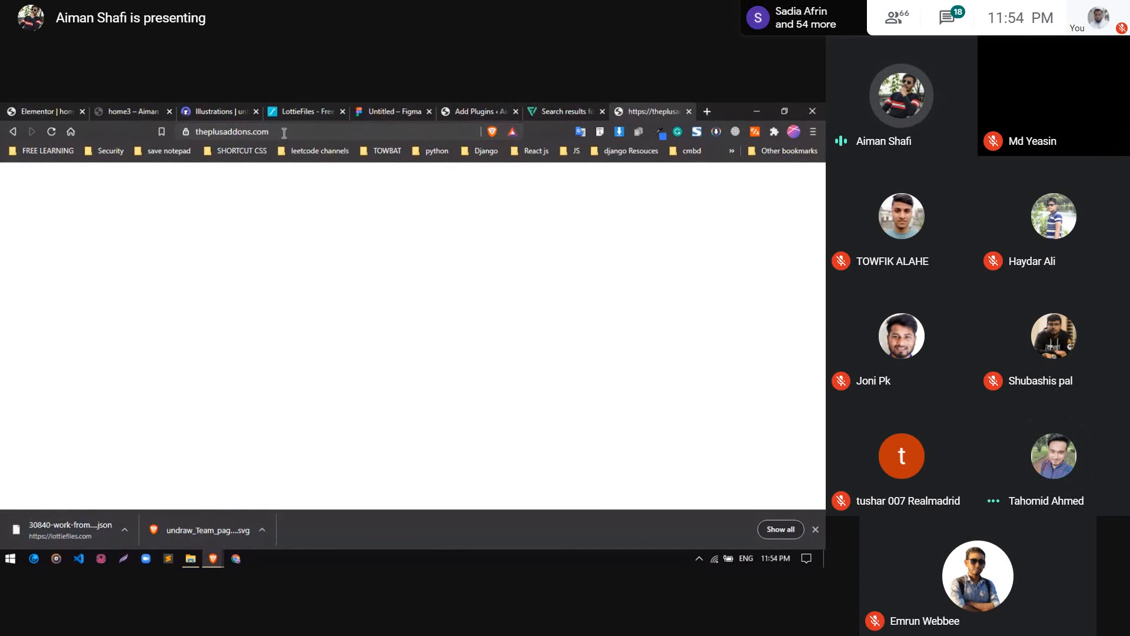
click(283, 132)
key(BackSpace)
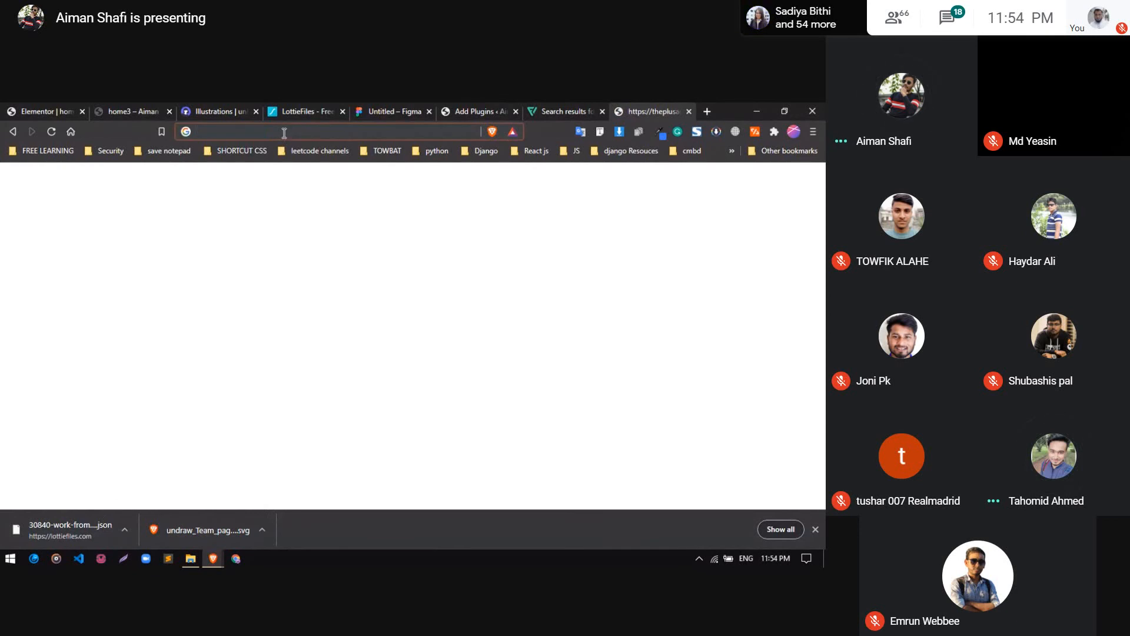
text(plu)
key(BackSpace)
key(BackSpace)
key(BackSpace)
key(BackSpace)
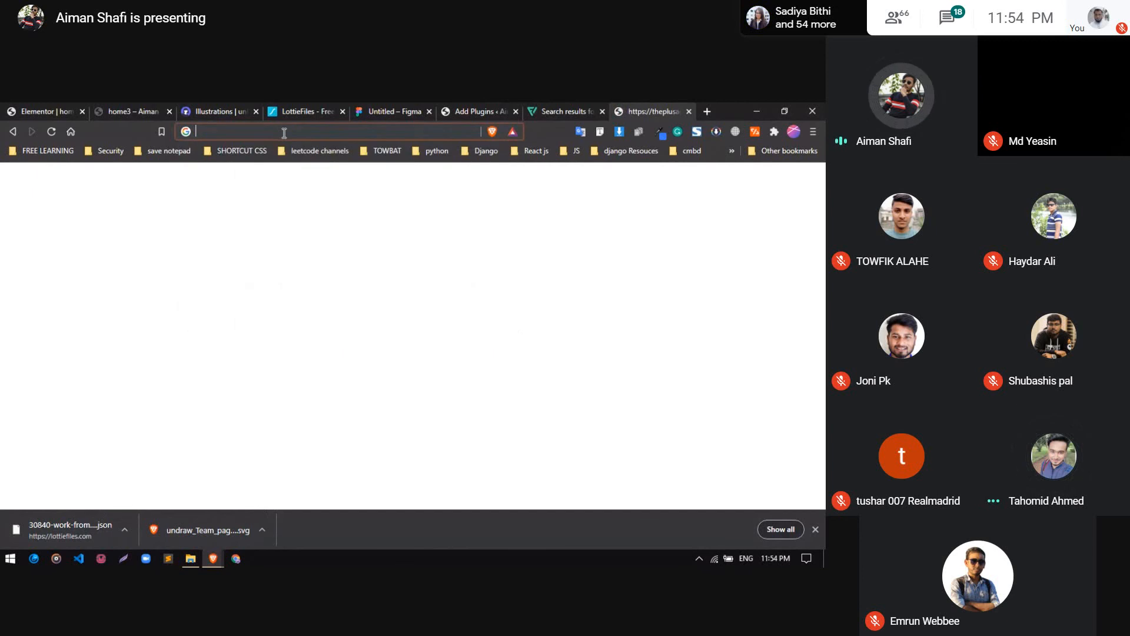
text(esse)
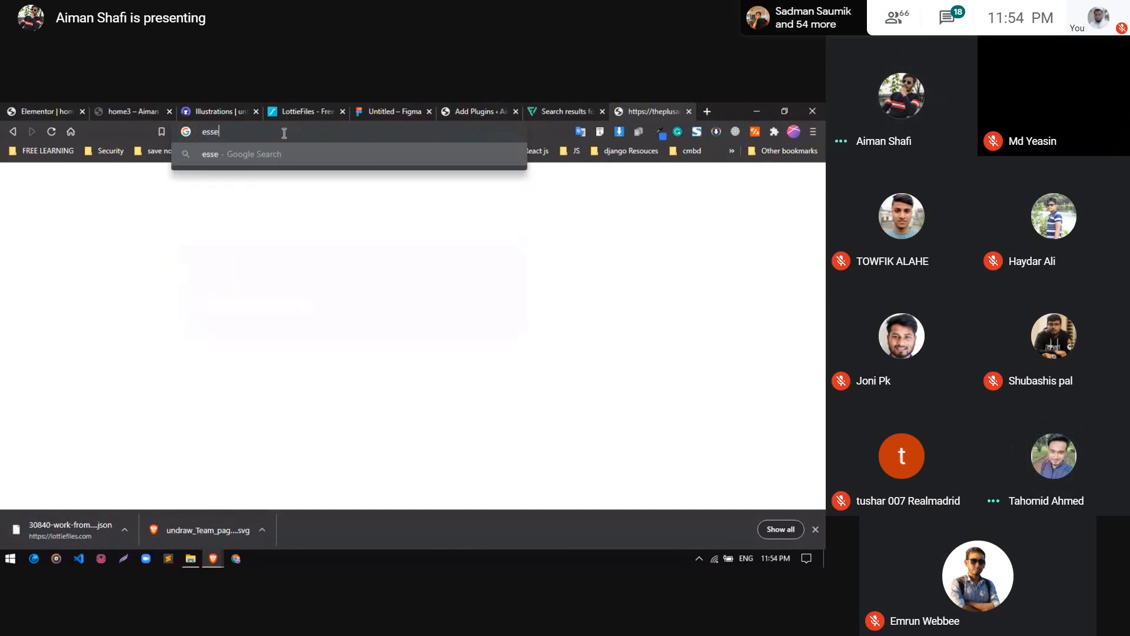
text(ntial addons)
key(Return)
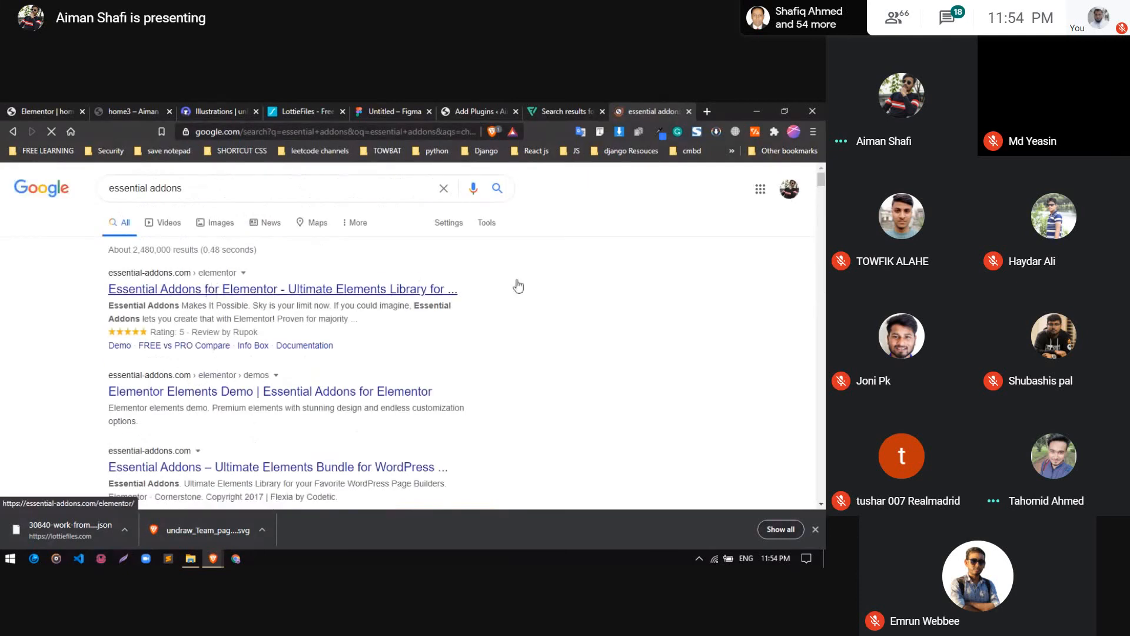
Open the Essential Addons for Elementor site from the search results and go to its documentation page
click(518, 285)
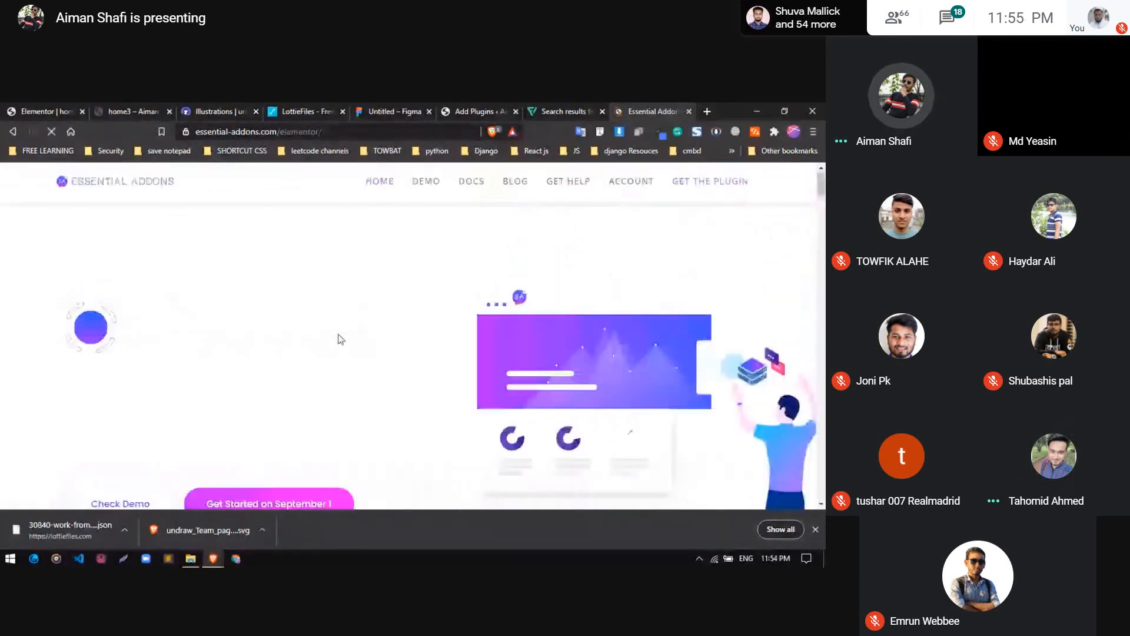
click(474, 188)
scroll(414, 289, down, 8)
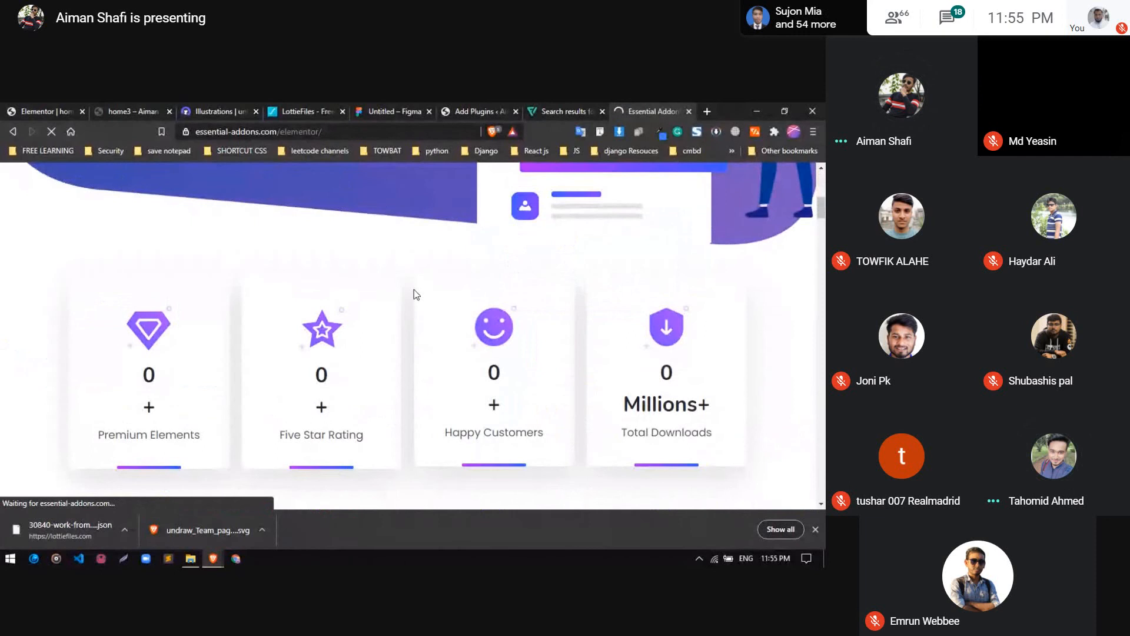
scroll(416, 295, up, 8)
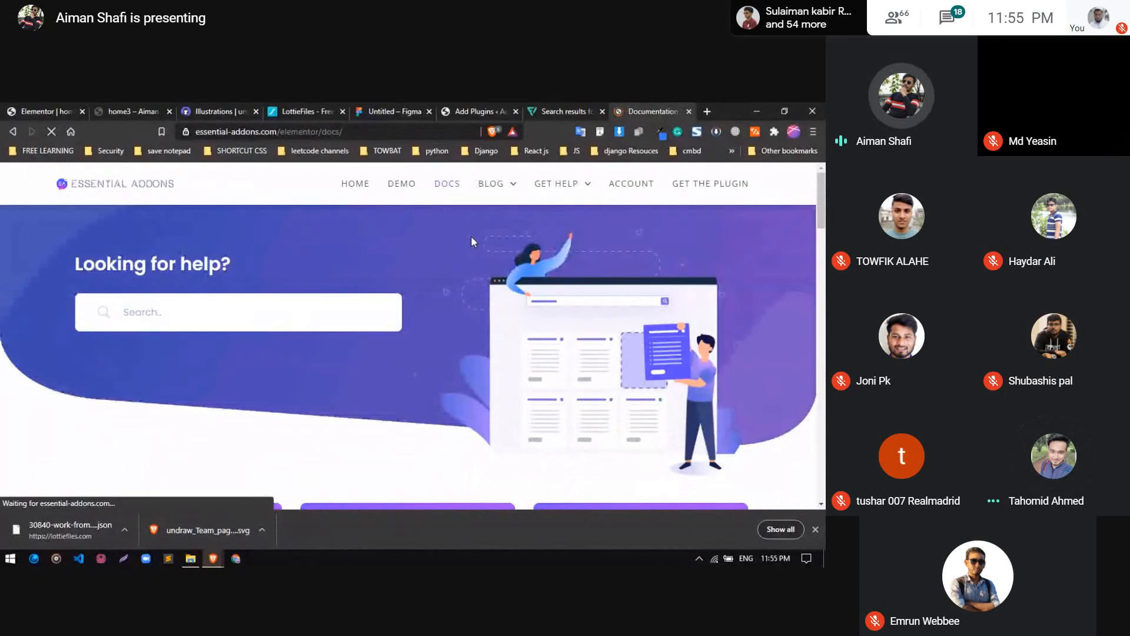
Look through the documentation's element categories, from Getting Started and Content Elements to Social, Marketing and WooCommerce Elements
scroll(372, 303, down, 8)
scroll(398, 284, up, 1)
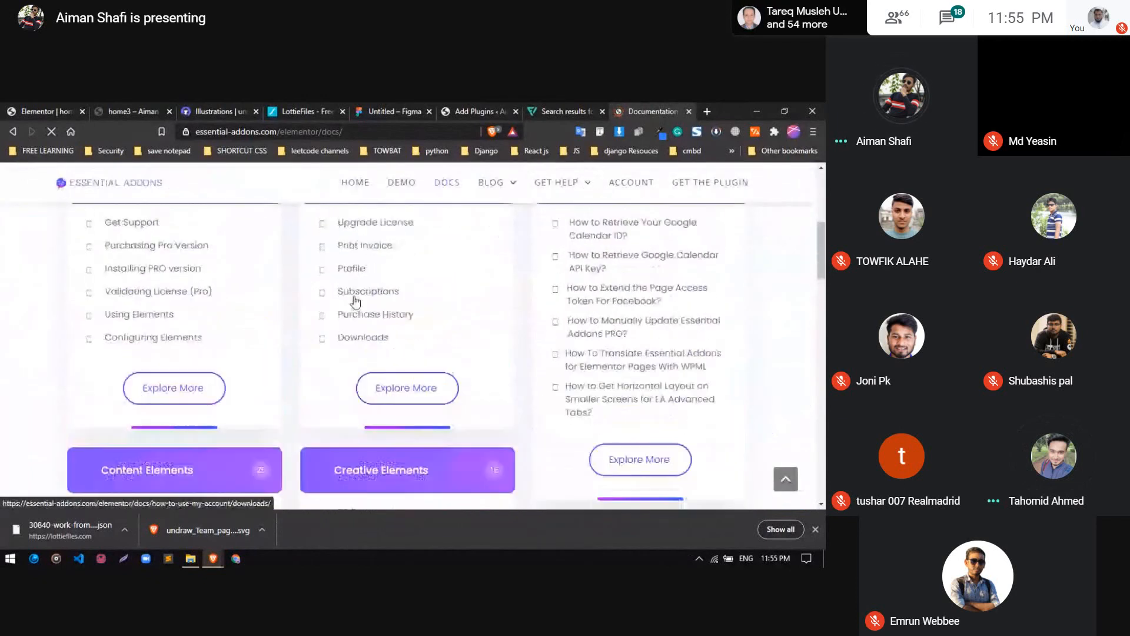
scroll(404, 403, up, 4)
scroll(271, 343, down, 8)
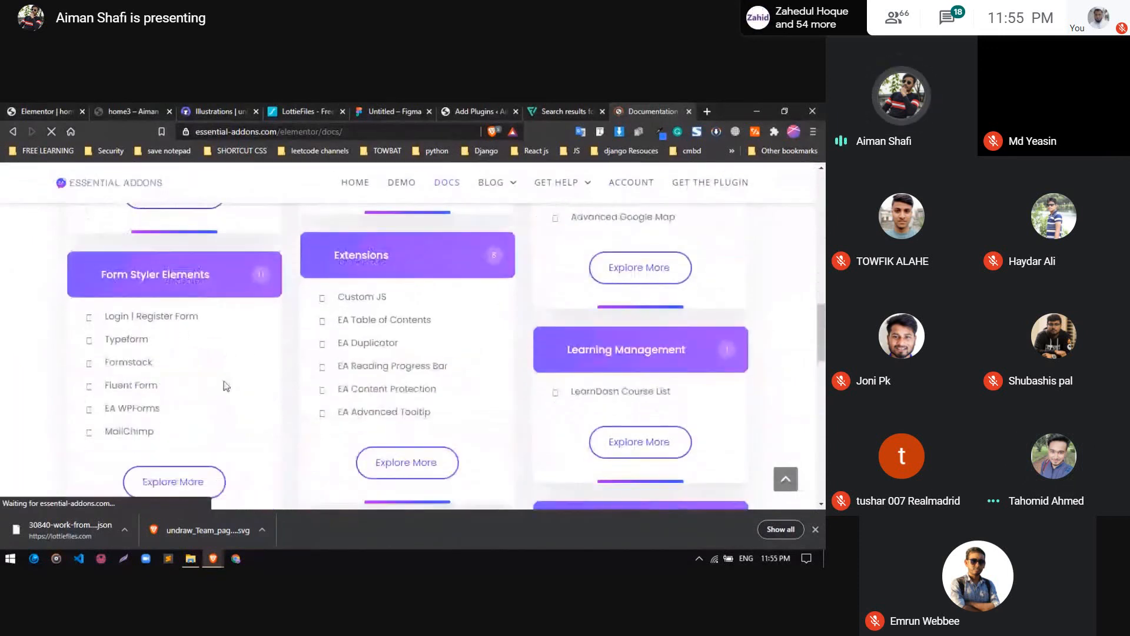
scroll(222, 377, up, 8)
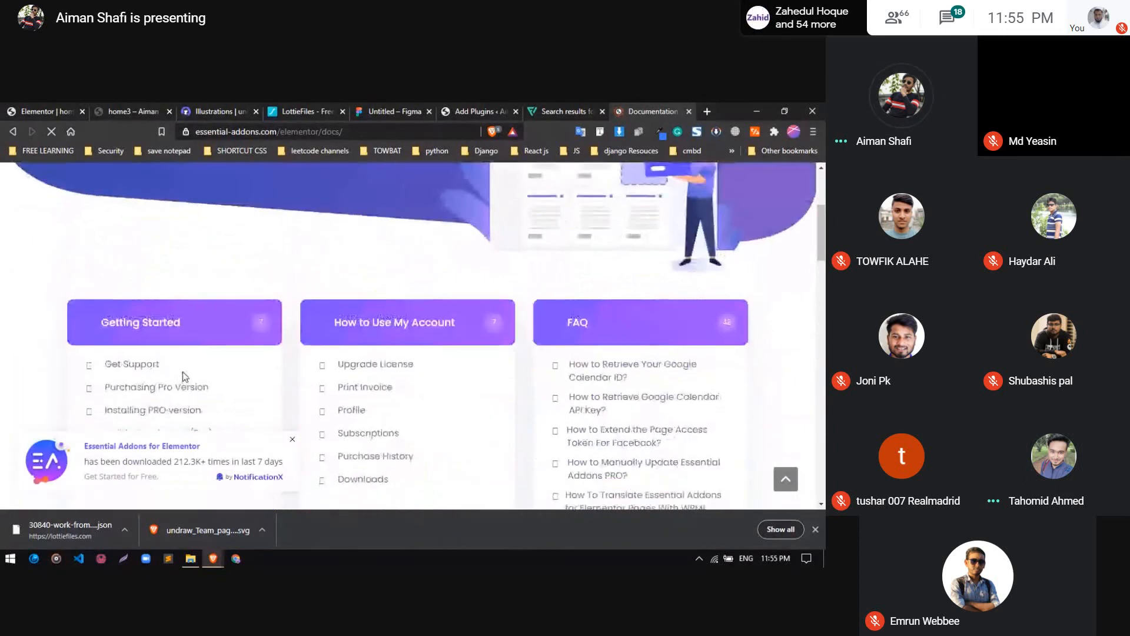
scroll(183, 372, down, 3)
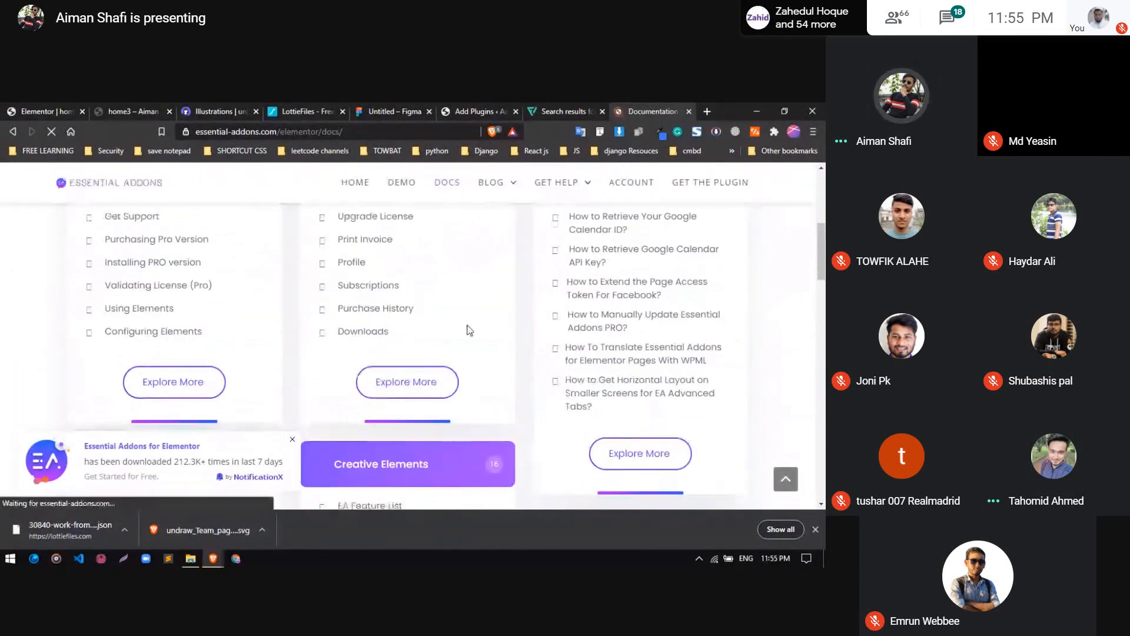
scroll(468, 328, down, 3)
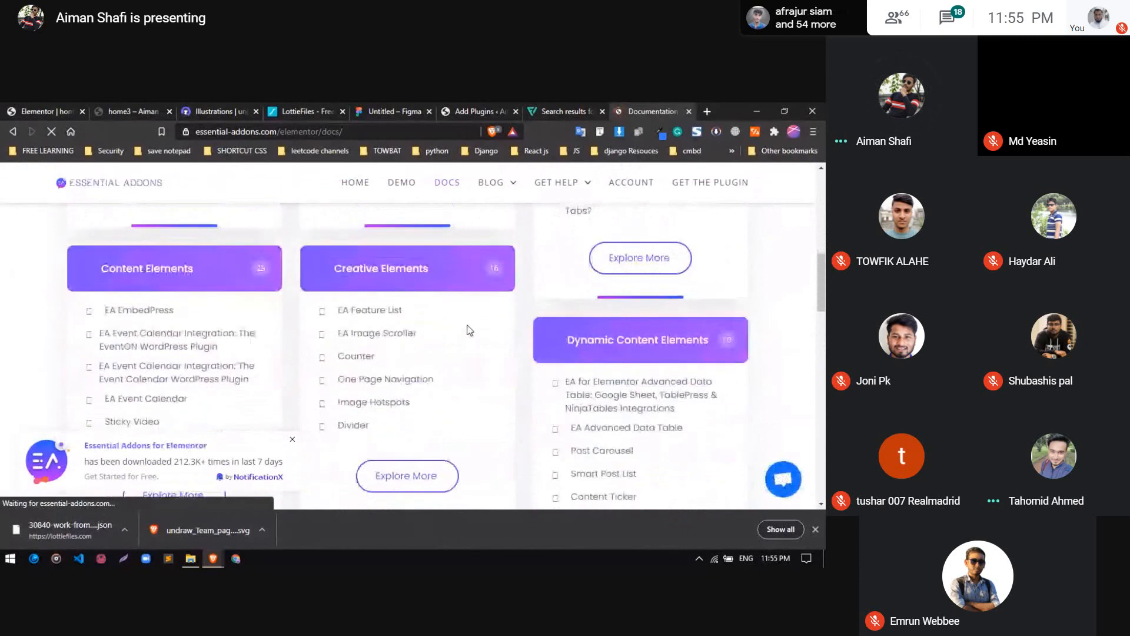
scroll(469, 330, down, 1)
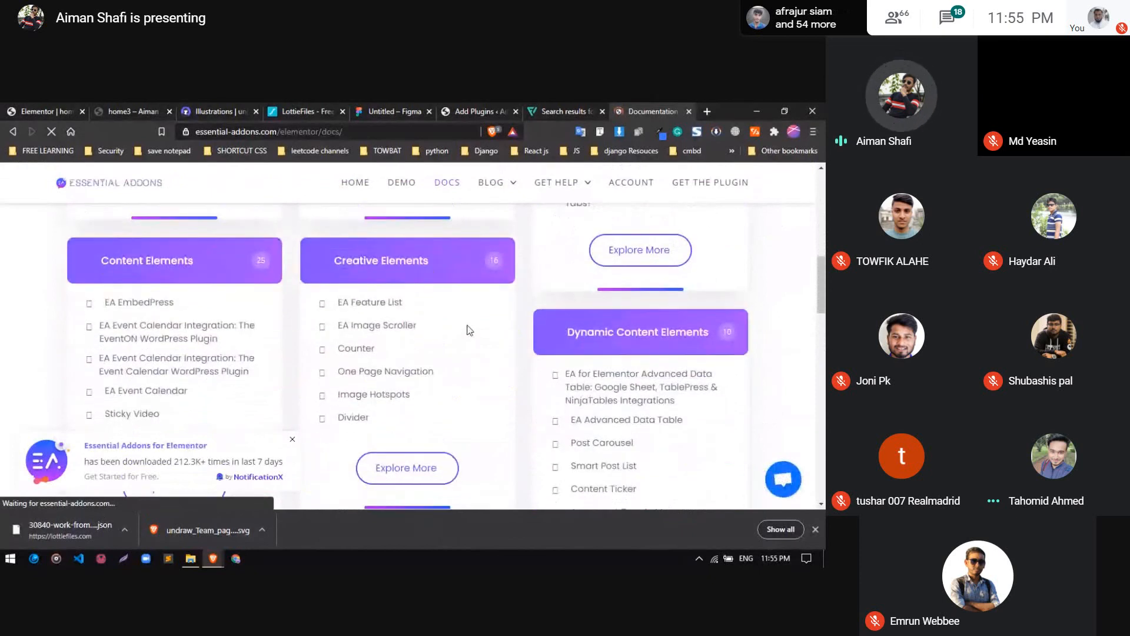
scroll(243, 322, down, 2)
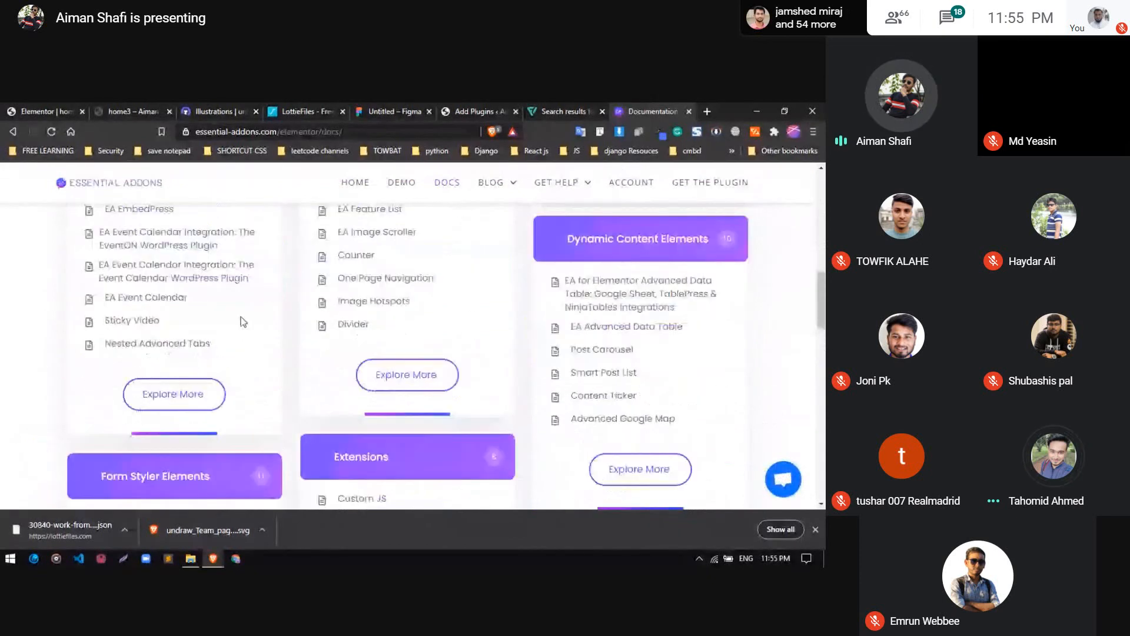
scroll(262, 324, down, 10)
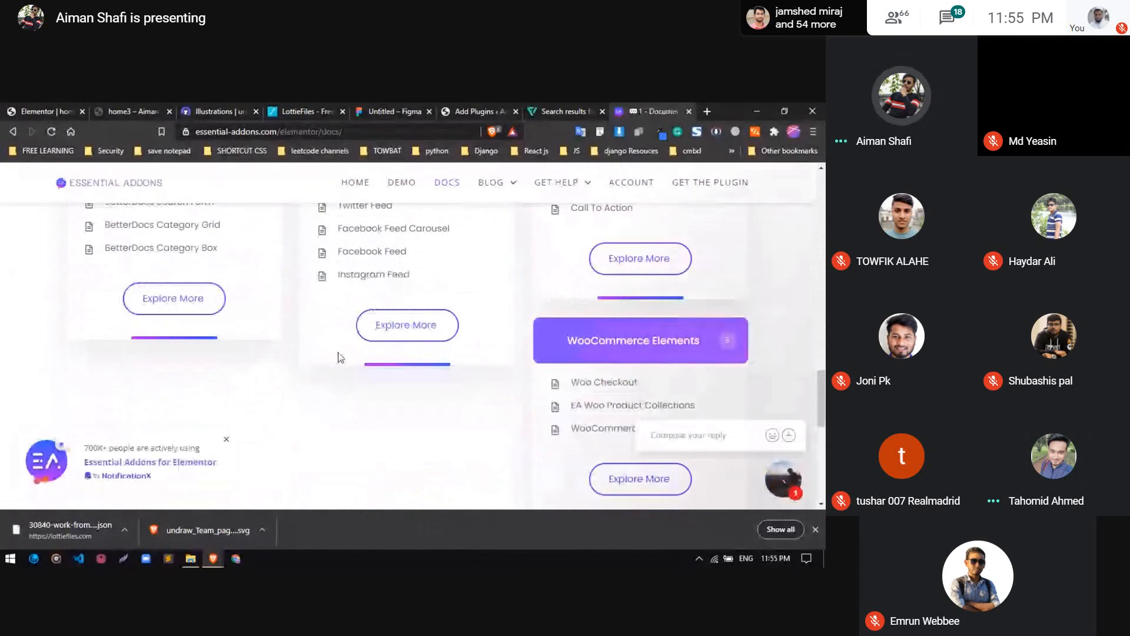
scroll(340, 357, down, 5)
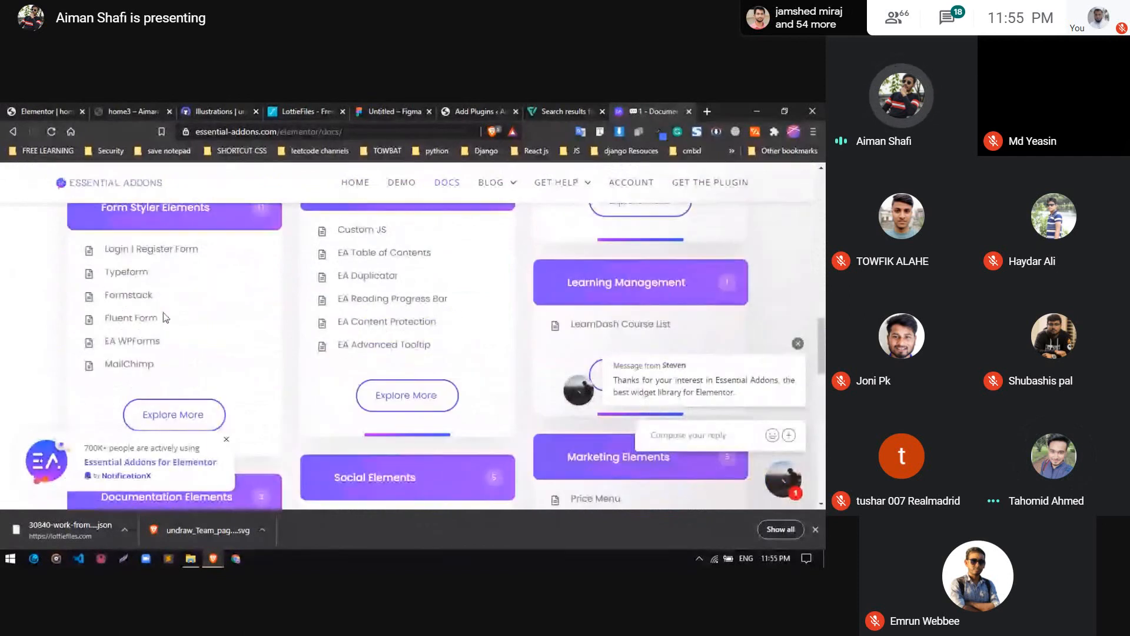
scroll(165, 318, down, 4)
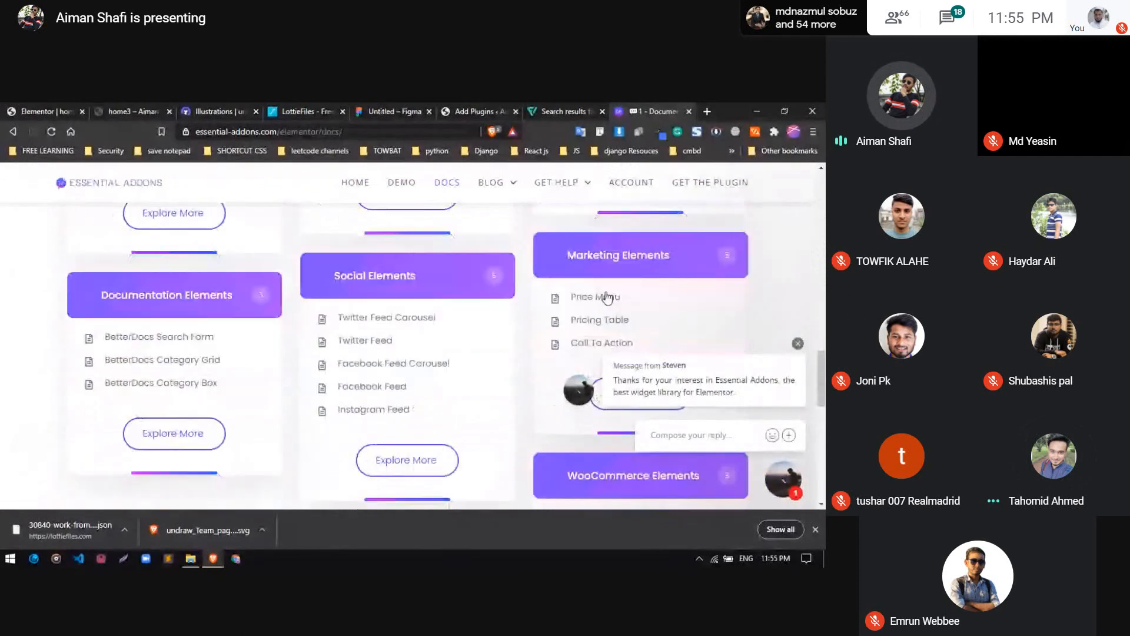
Open the Price Menu article under Marketing Elements and read how to configure and style the widget
click(607, 298)
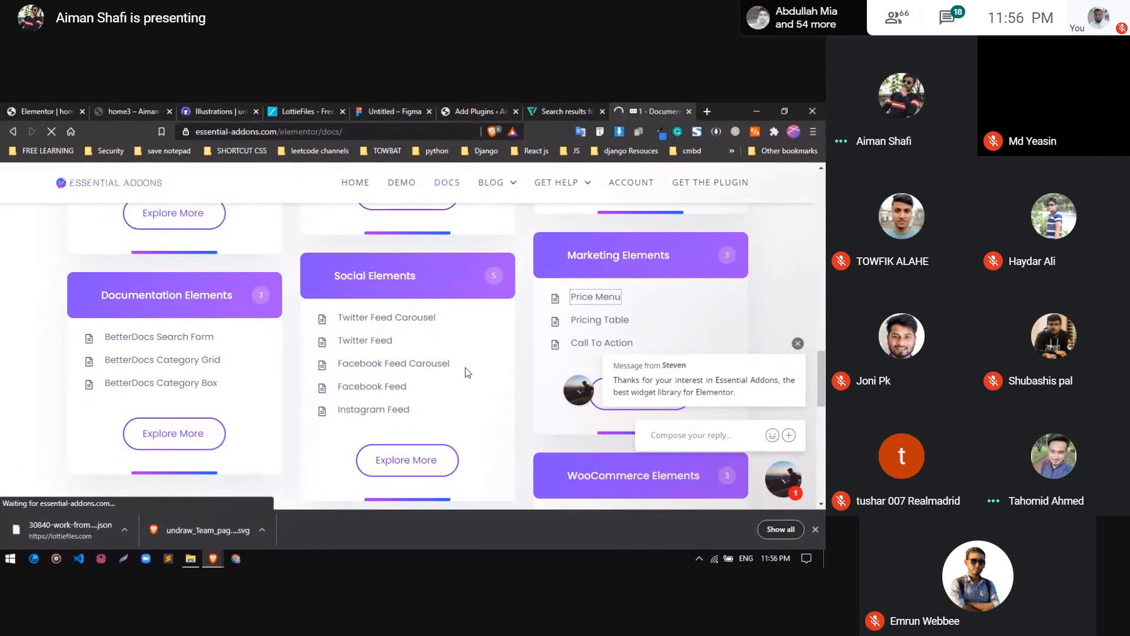
scroll(480, 362, down, 5)
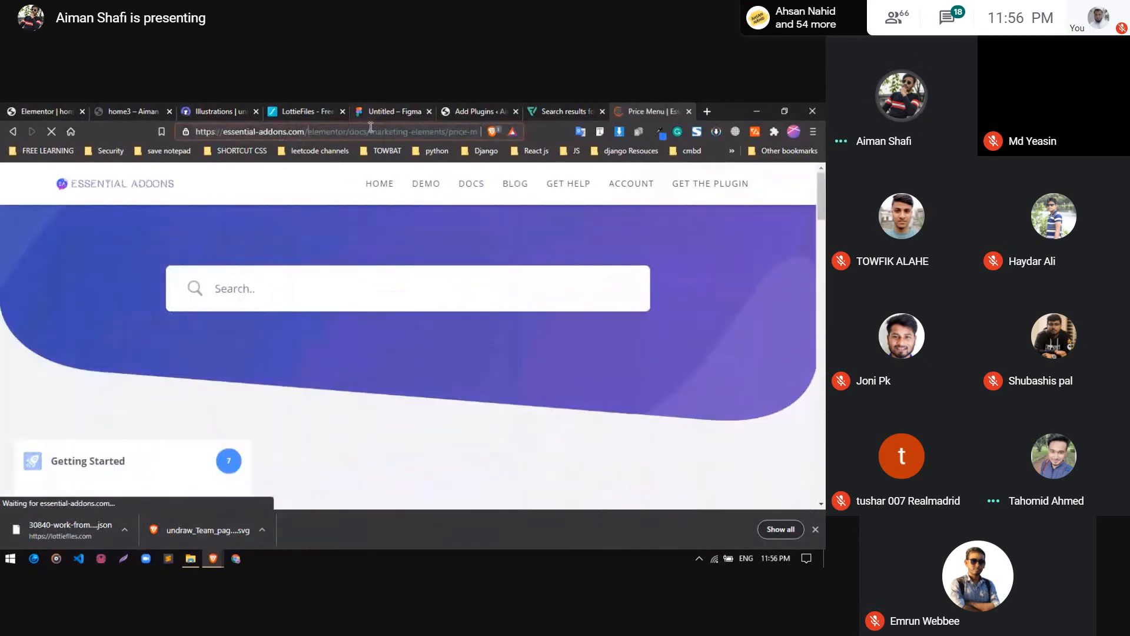
scroll(322, 297, down, 2)
scroll(322, 299, down, 6)
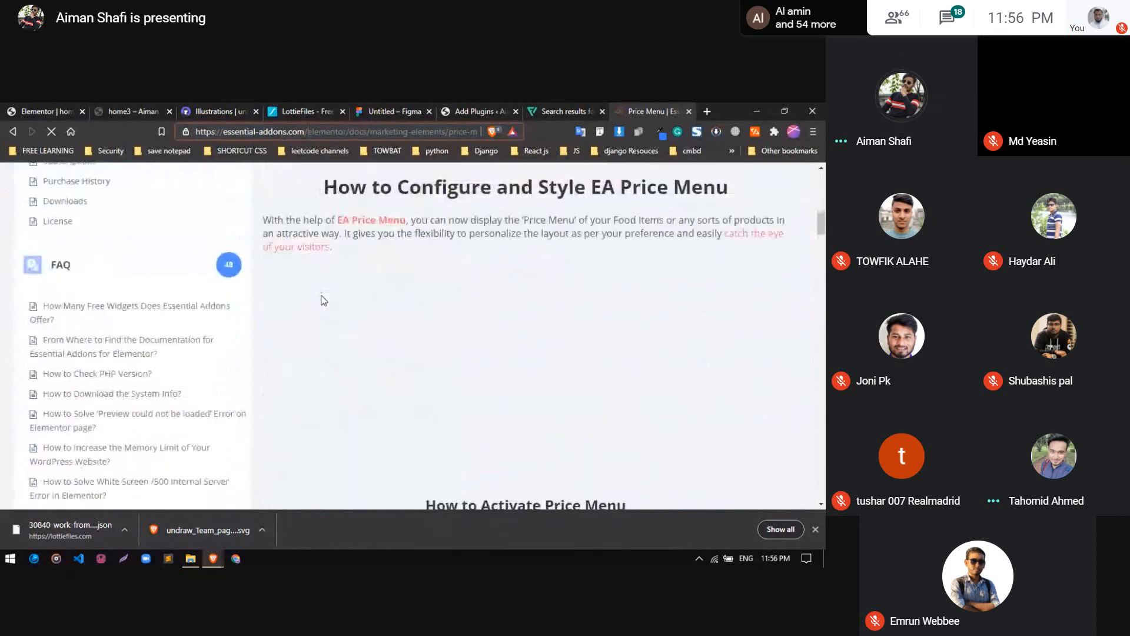
Examine the Price Menu article's intro video and its sections on activating, configuring and styling the widget
scroll(323, 300, down, 15)
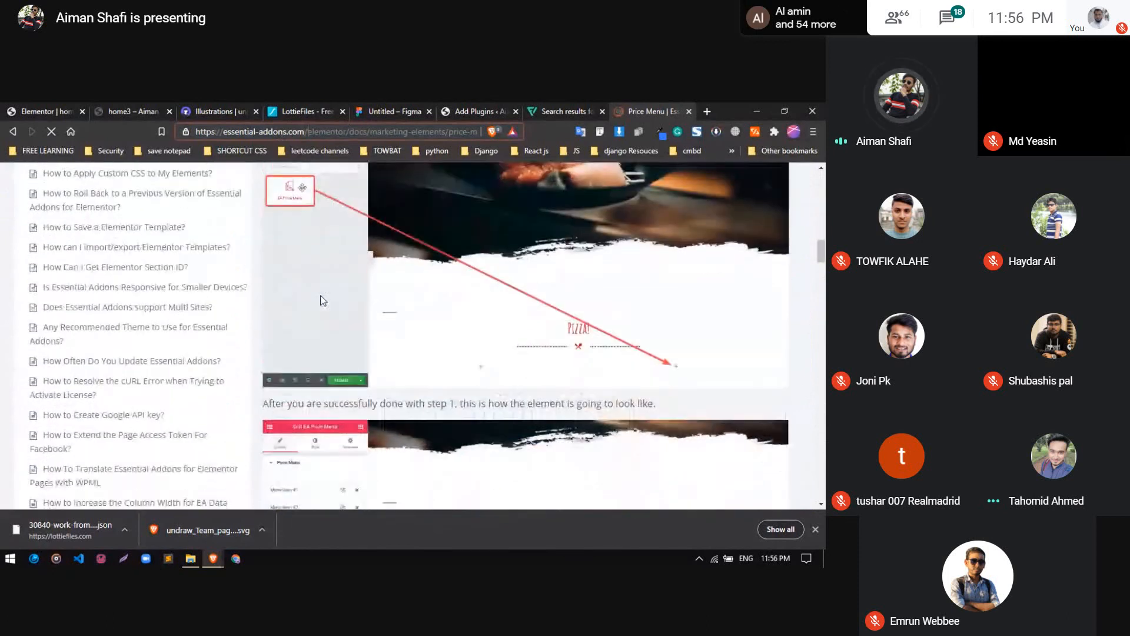
scroll(322, 301, down, 5)
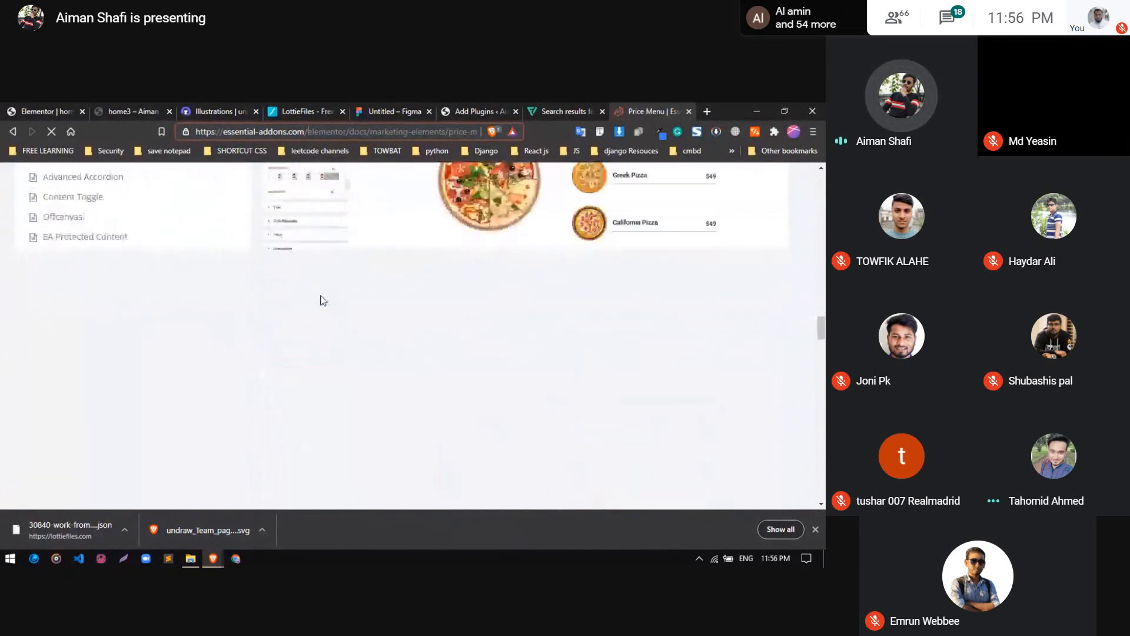
scroll(322, 300, up, 6)
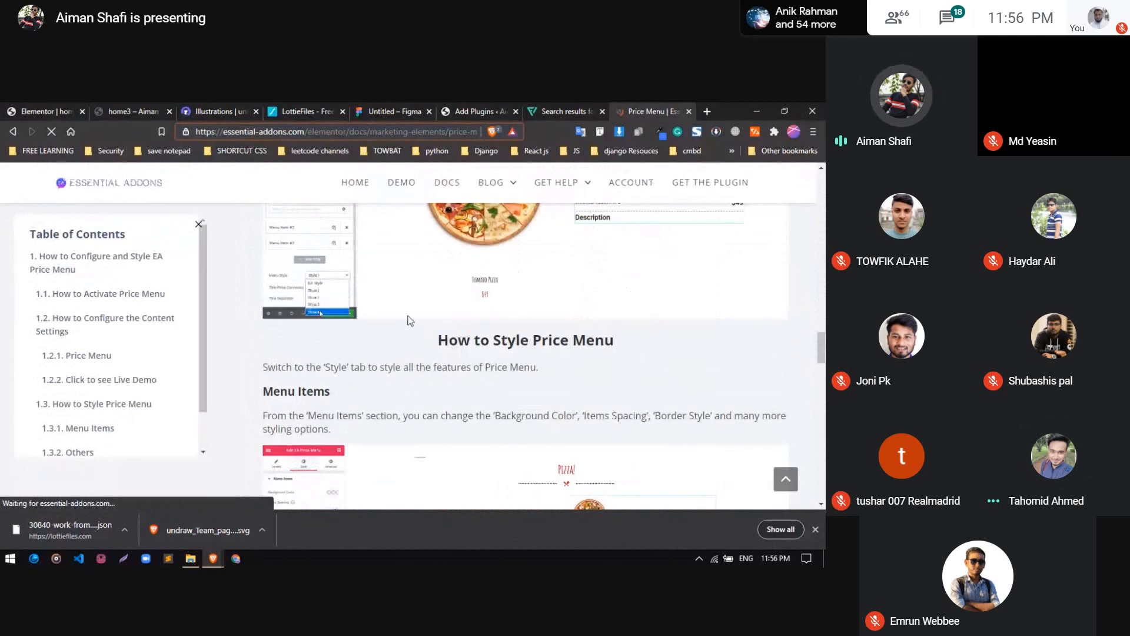
scroll(410, 321, down, 10)
scroll(410, 321, up, 12)
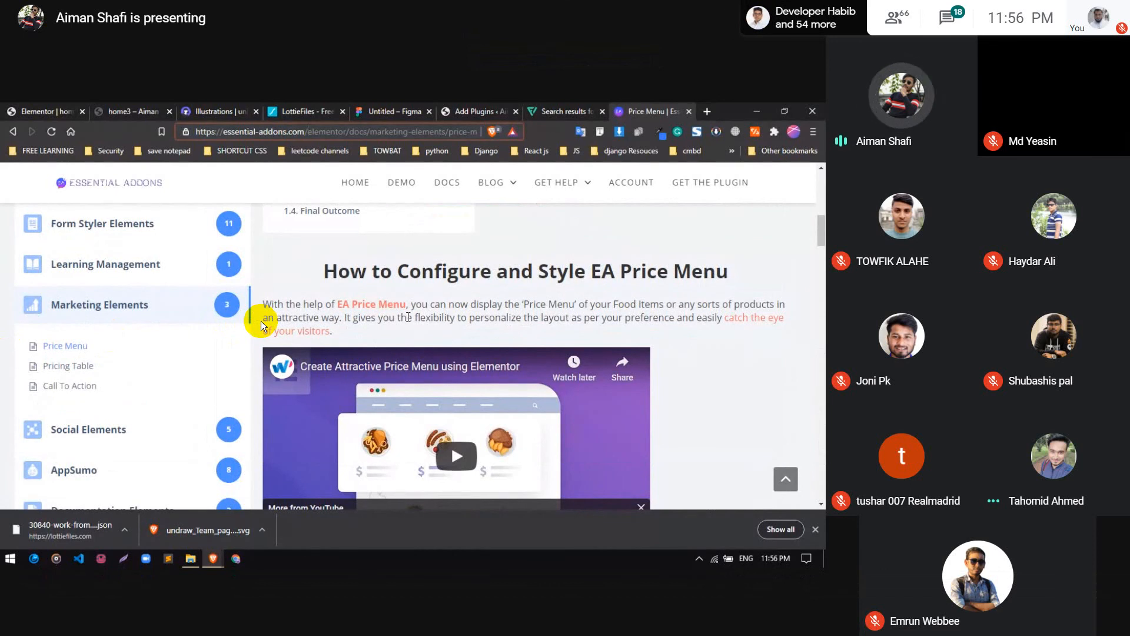
scroll(261, 320, up, 1)
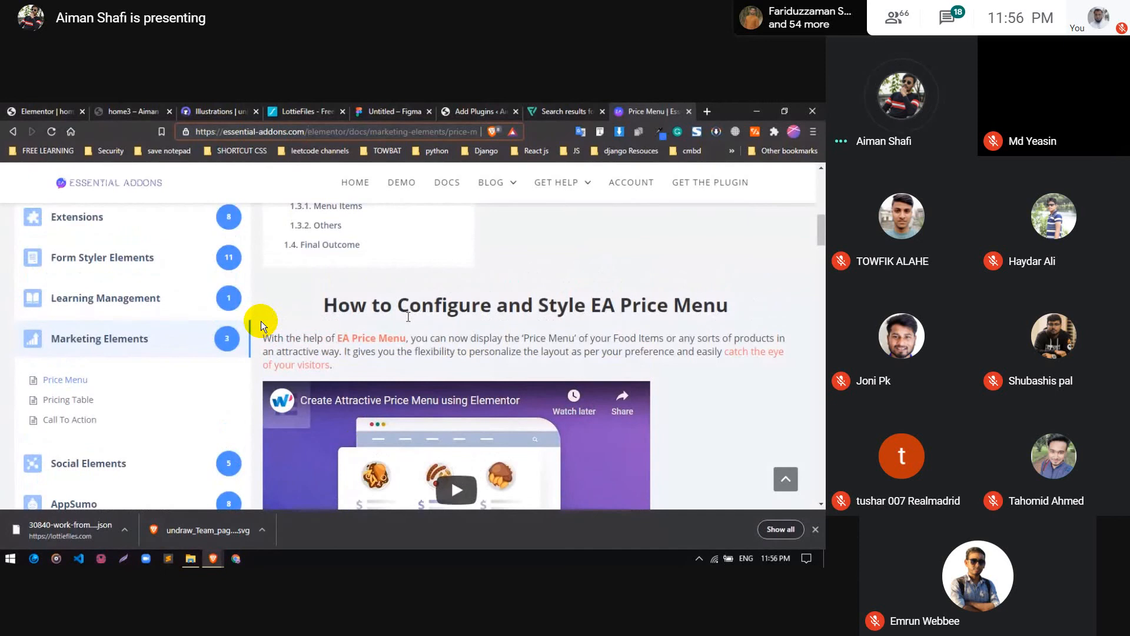
scroll(260, 320, up, 6)
scroll(260, 320, down, 4)
scroll(260, 320, down, 3)
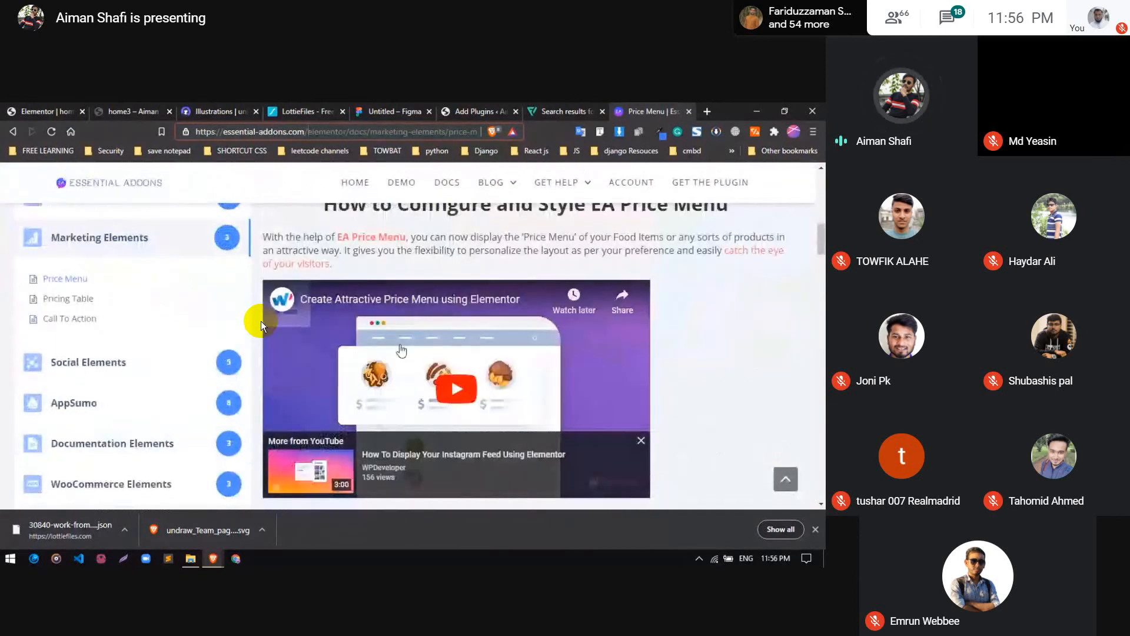
scroll(260, 320, up, 8)
scroll(260, 321, down, 11)
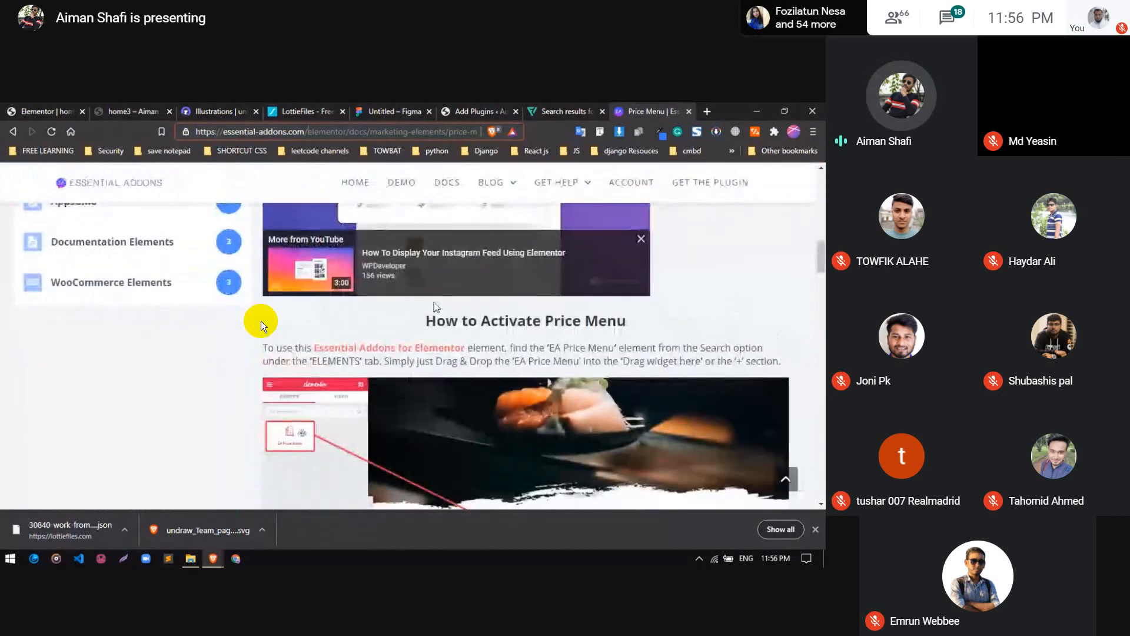
scroll(260, 321, down, 5)
scroll(260, 320, down, 3)
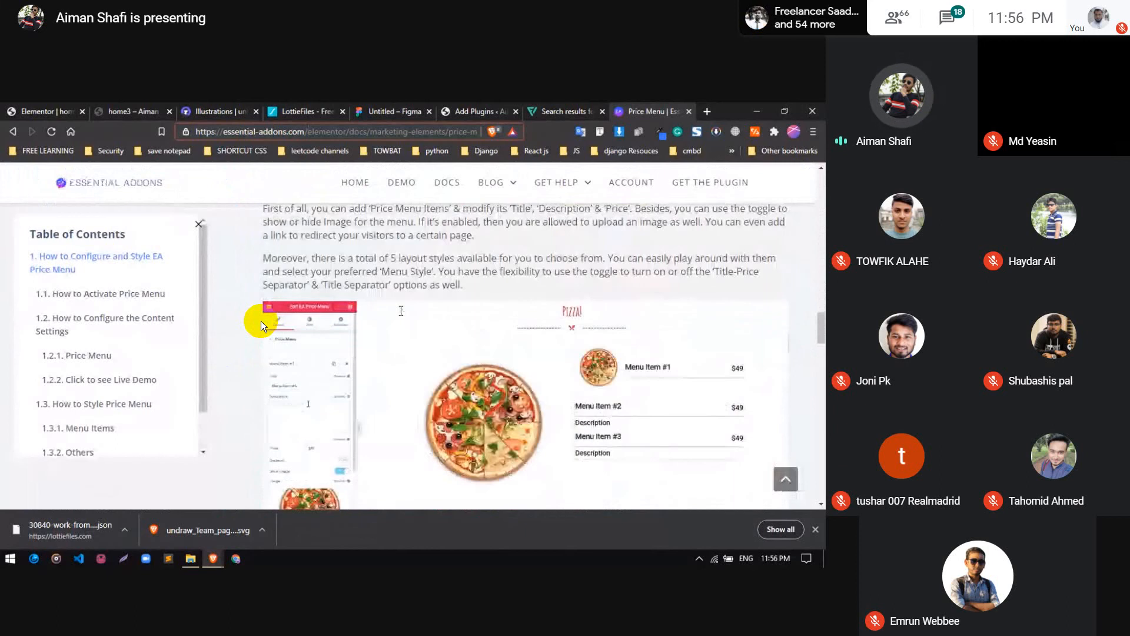
scroll(402, 331, down, 1)
scroll(260, 320, down, 10)
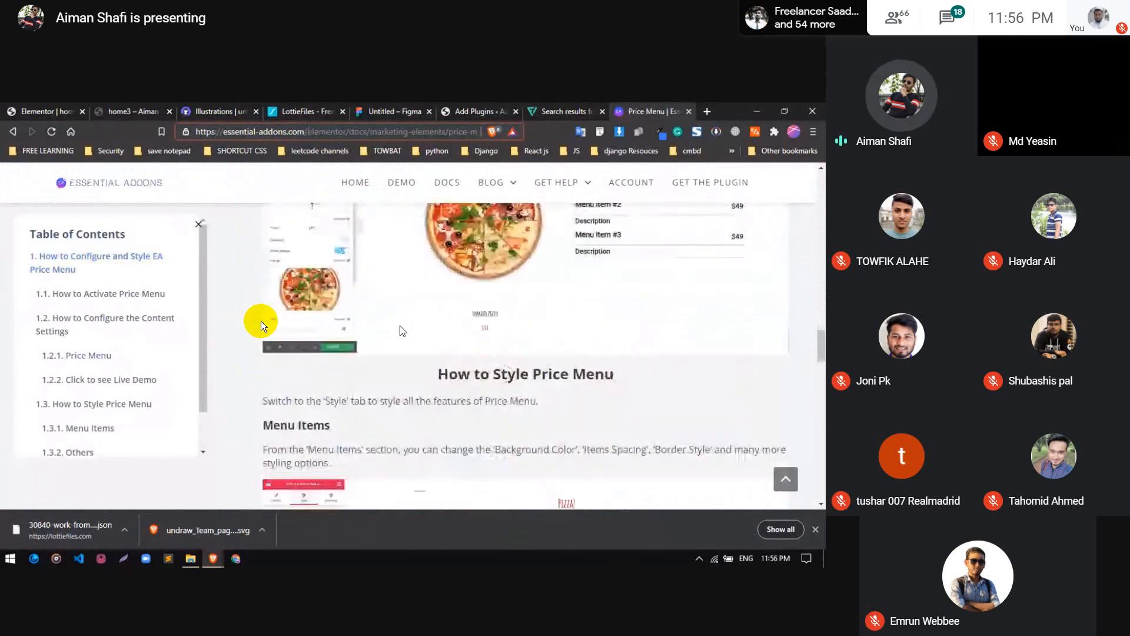
scroll(260, 320, up, 5)
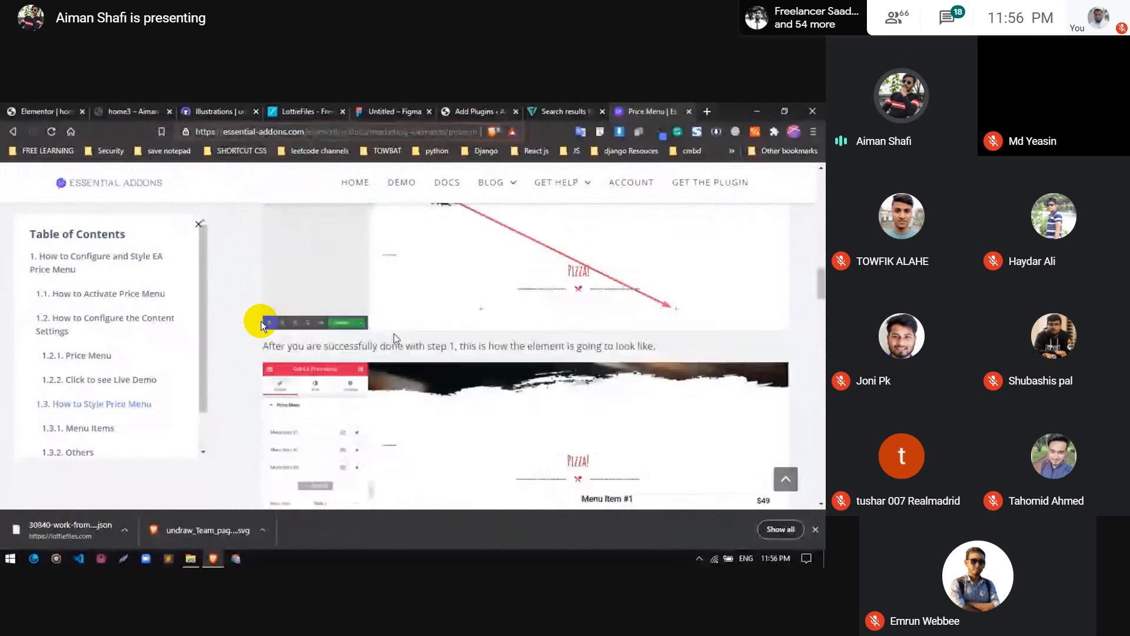
scroll(260, 320, up, 15)
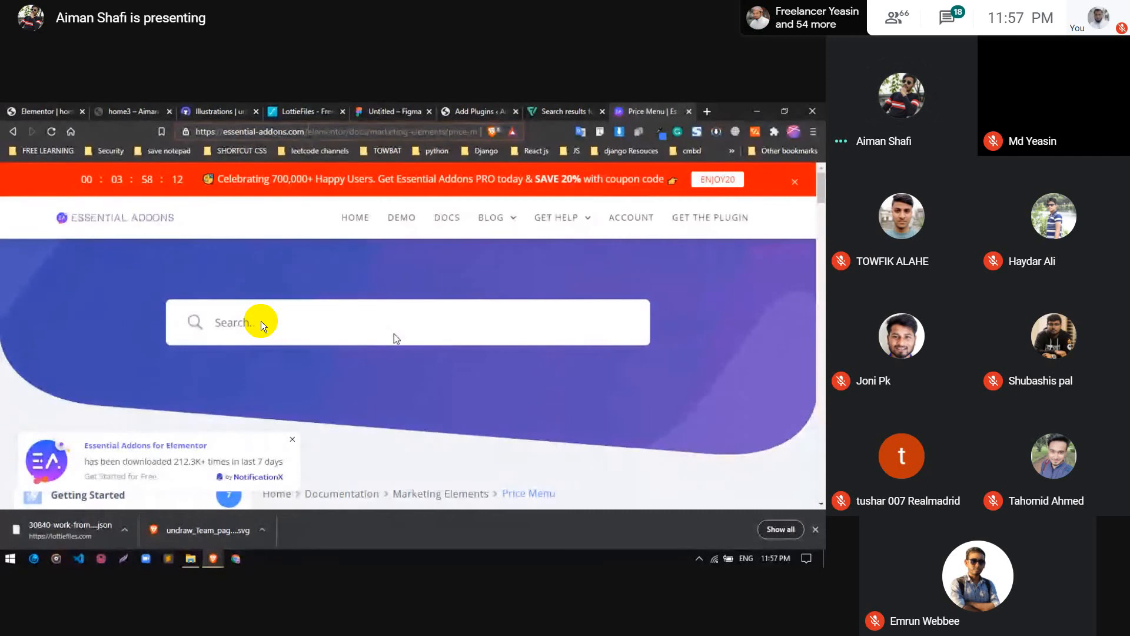
scroll(260, 321, down, 3)
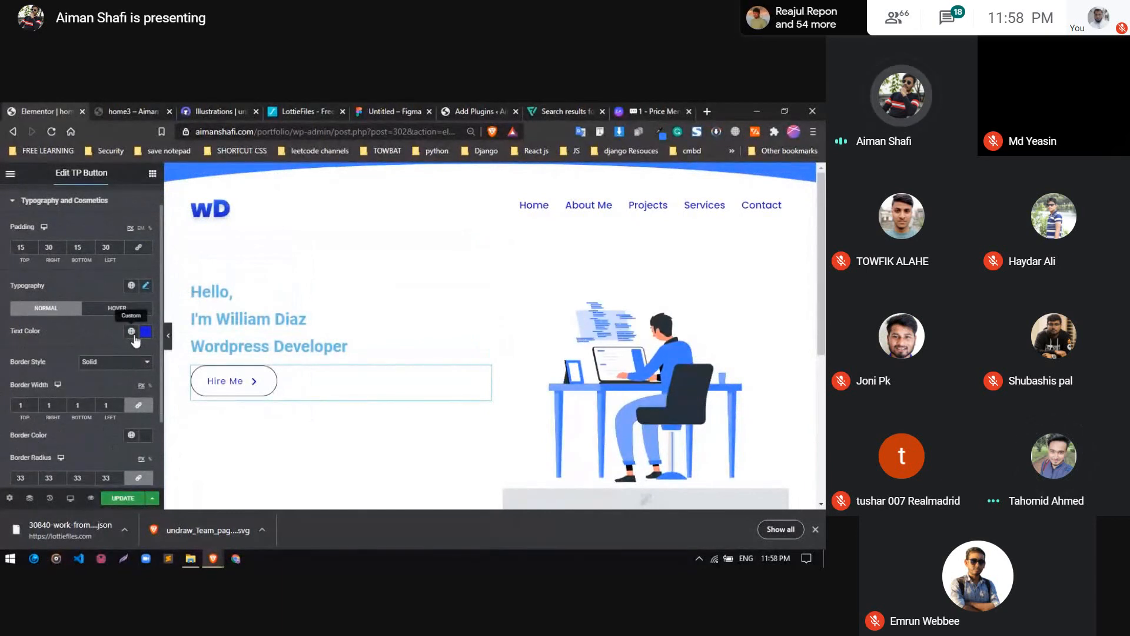
Show the global font choices for the Hire Me button's typography and the global colors for its text color
click(129, 290)
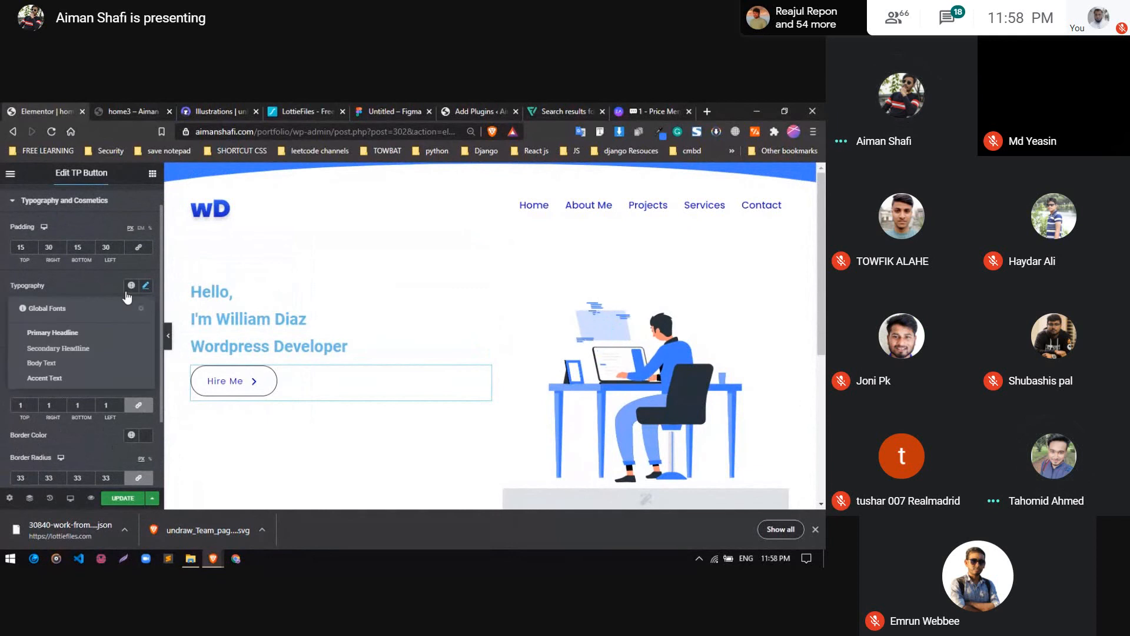
click(128, 291)
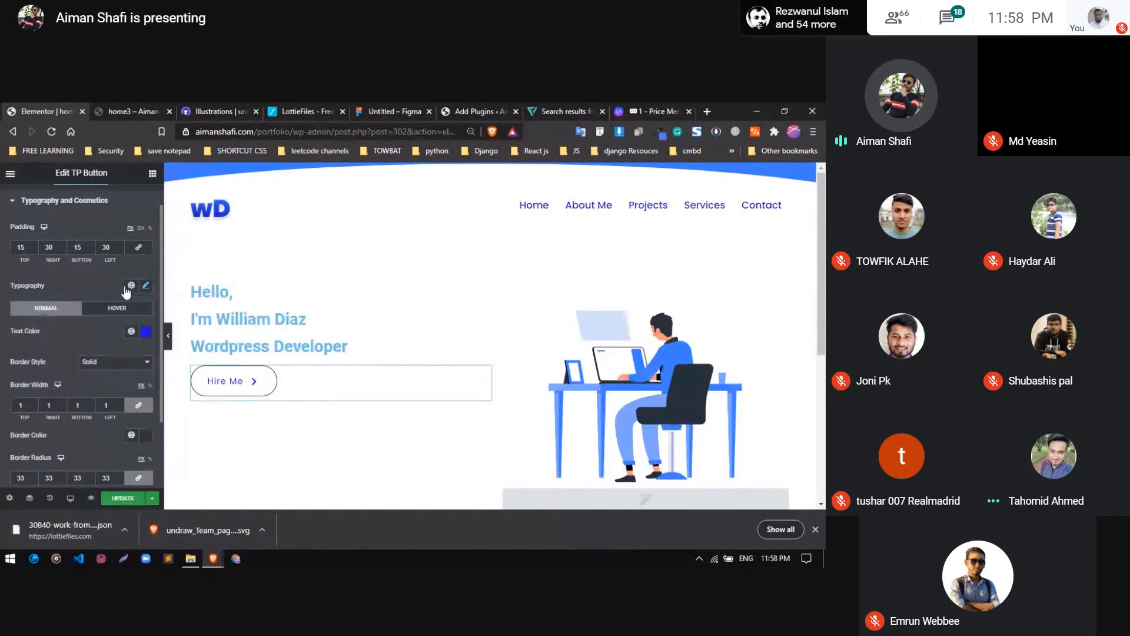
click(129, 288)
click(129, 288)
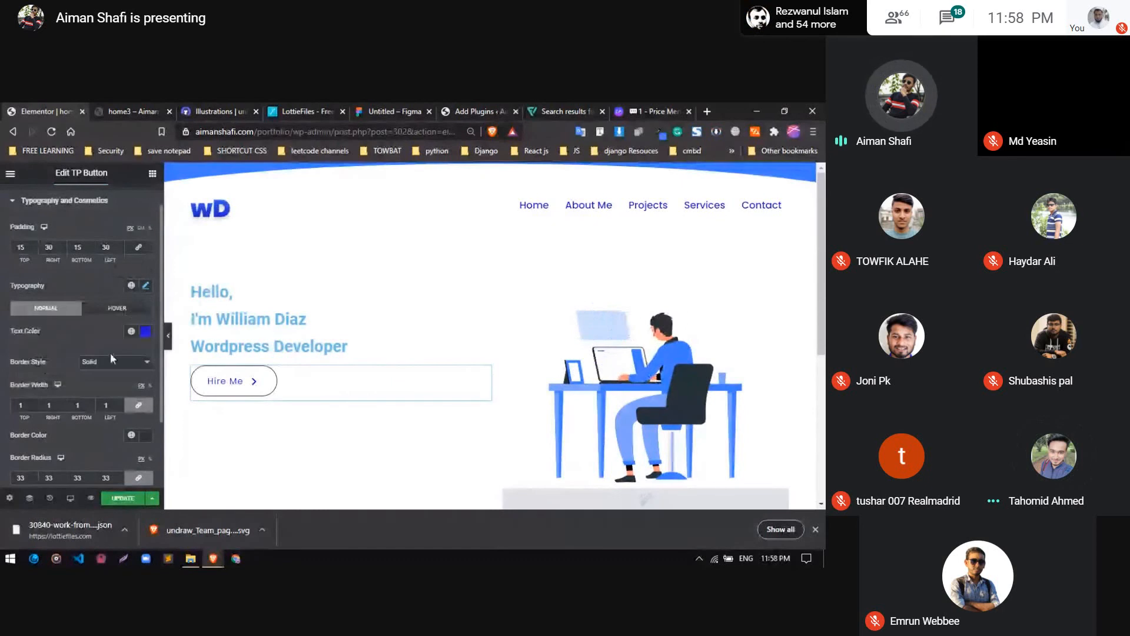
click(131, 331)
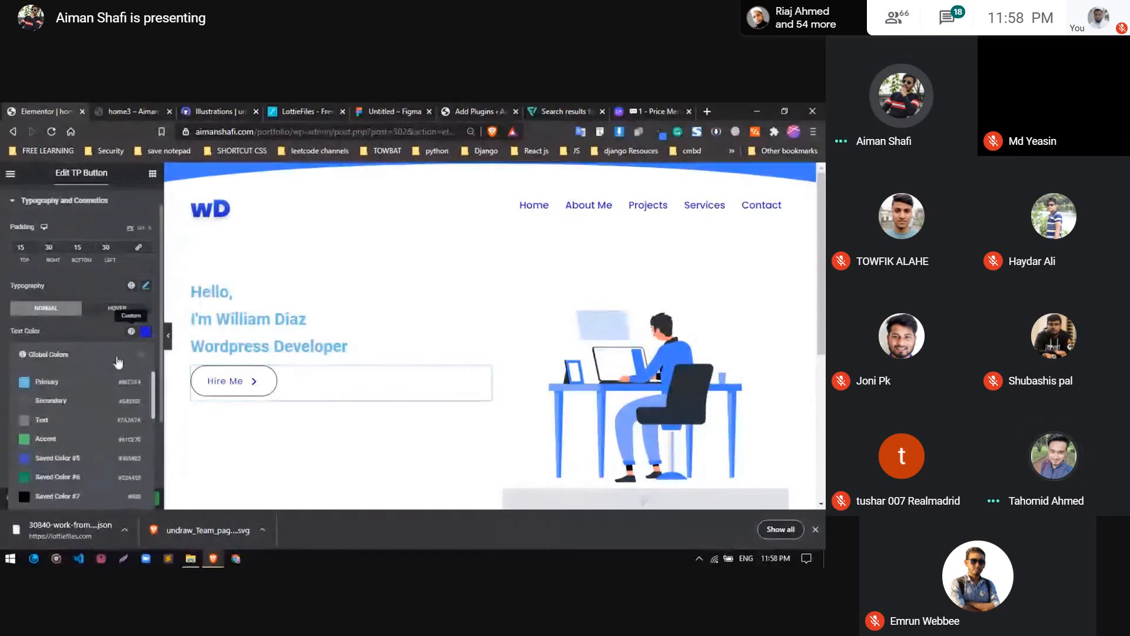
scroll(94, 417, down, 2)
click(110, 332)
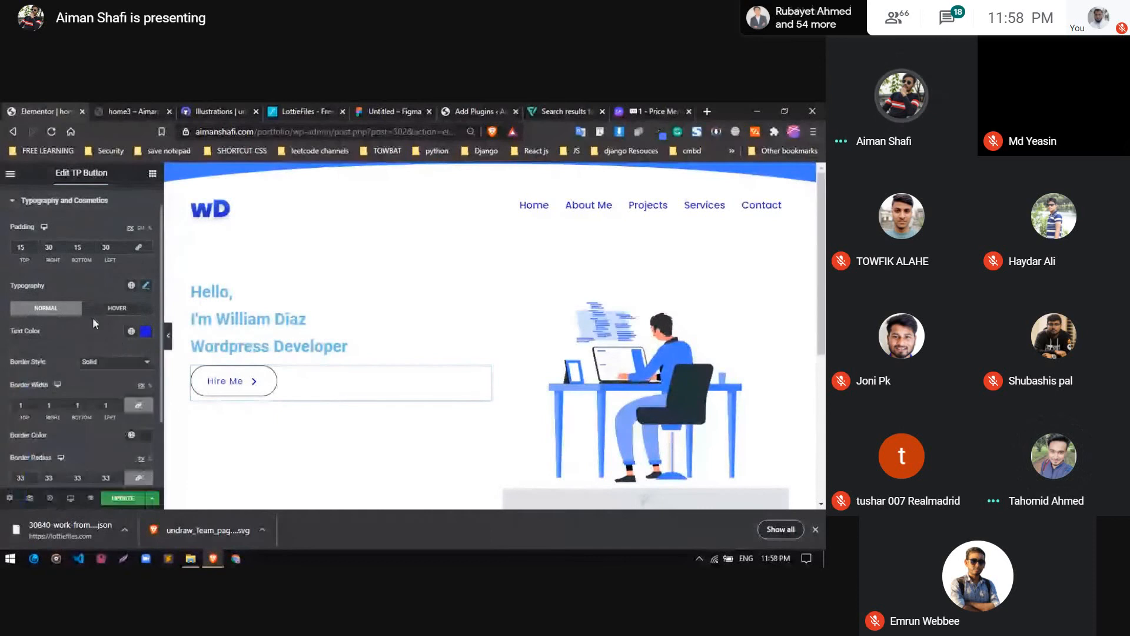
click(131, 285)
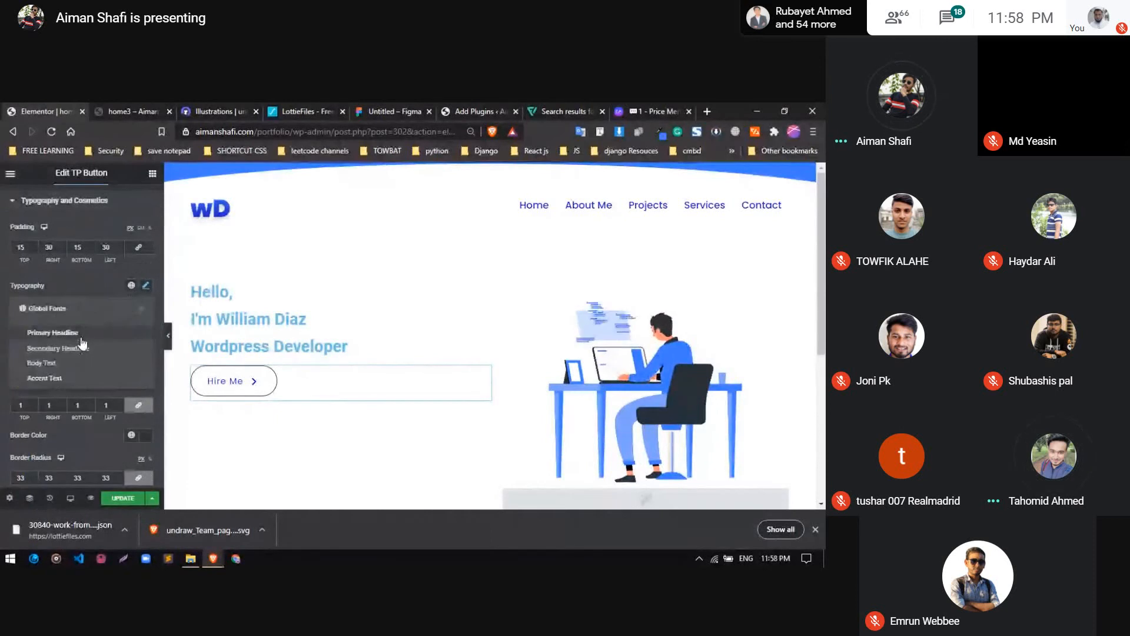
click(107, 284)
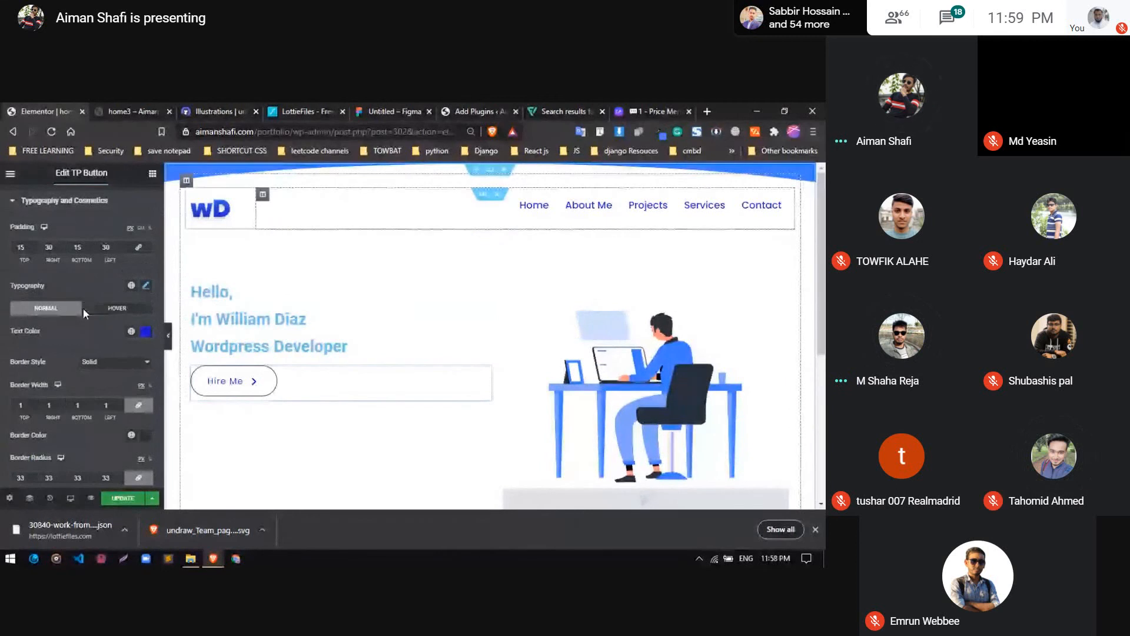
scroll(83, 308, up, 1)
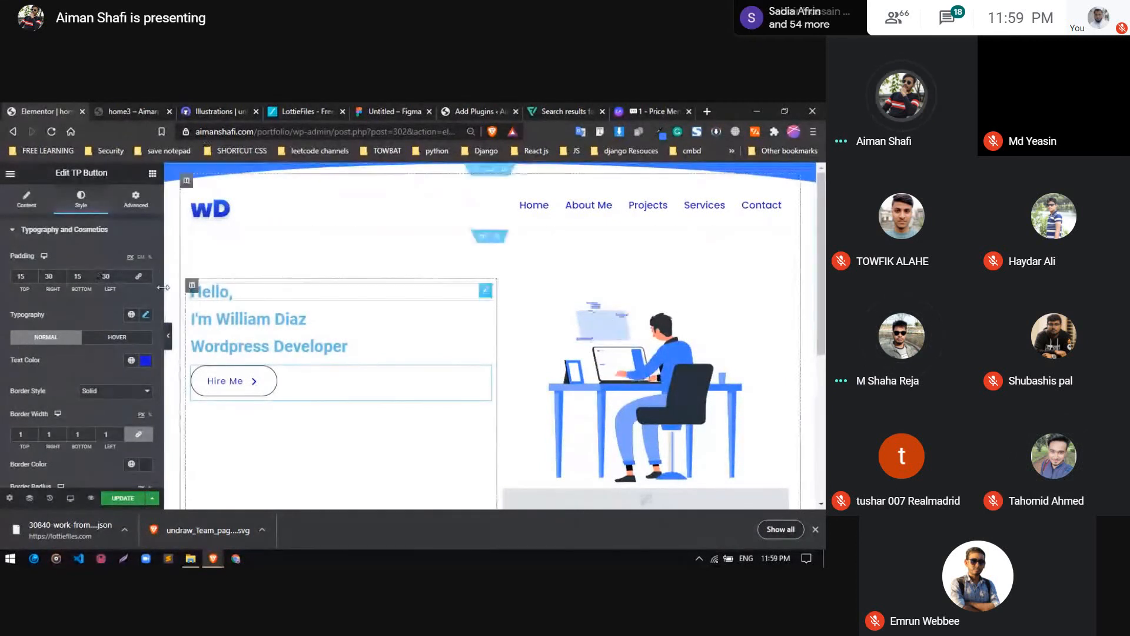
scroll(98, 305, down, 2)
scroll(98, 306, up, 2)
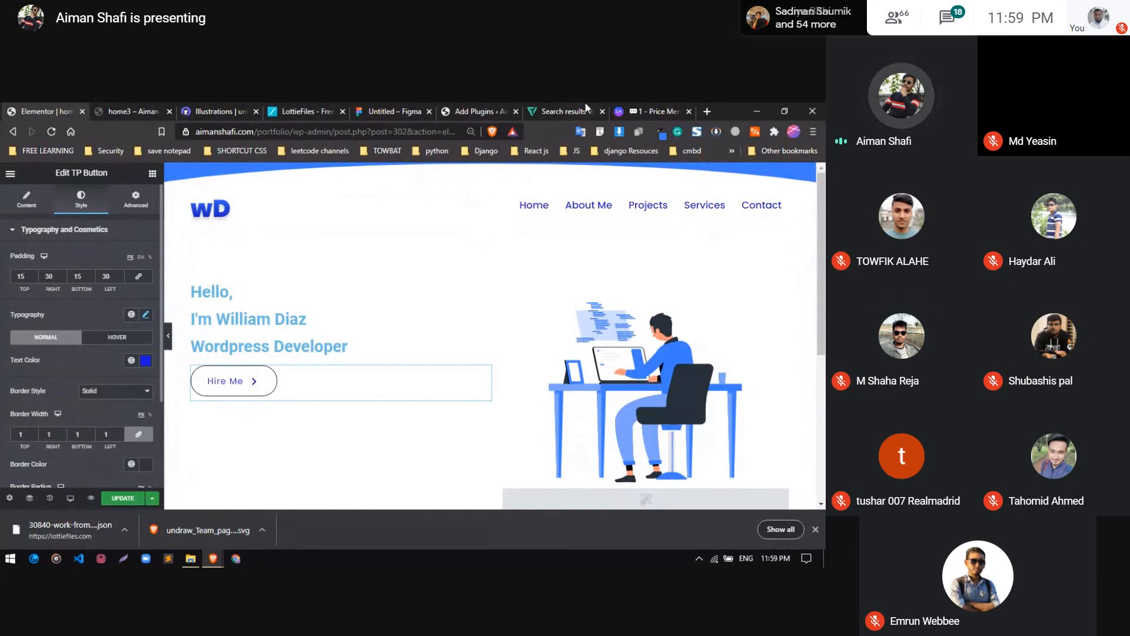
Look up "ui color pal" in a new browser tab and open the suggested Flat UI Colors palettes site
click(705, 109)
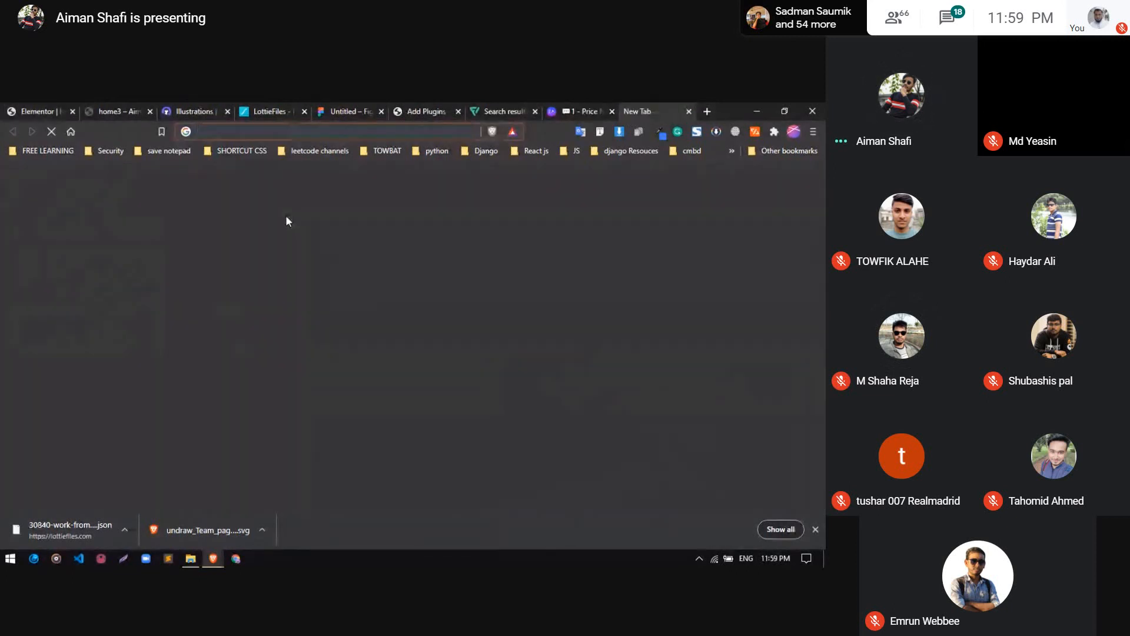
text(ui color pale)
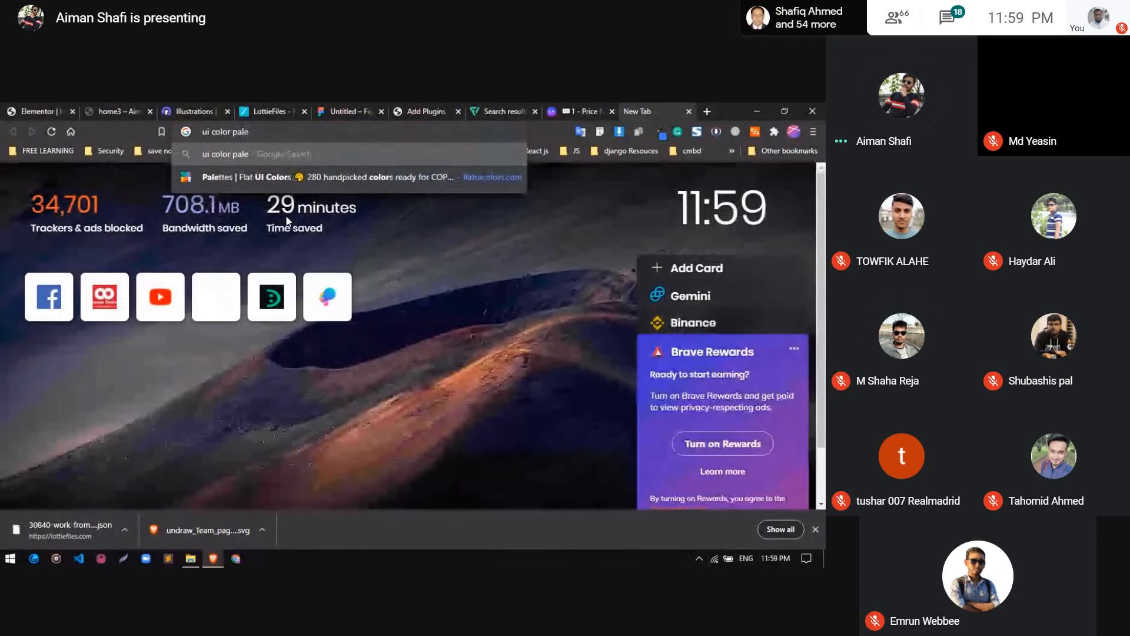
key(Down)
key(Return)
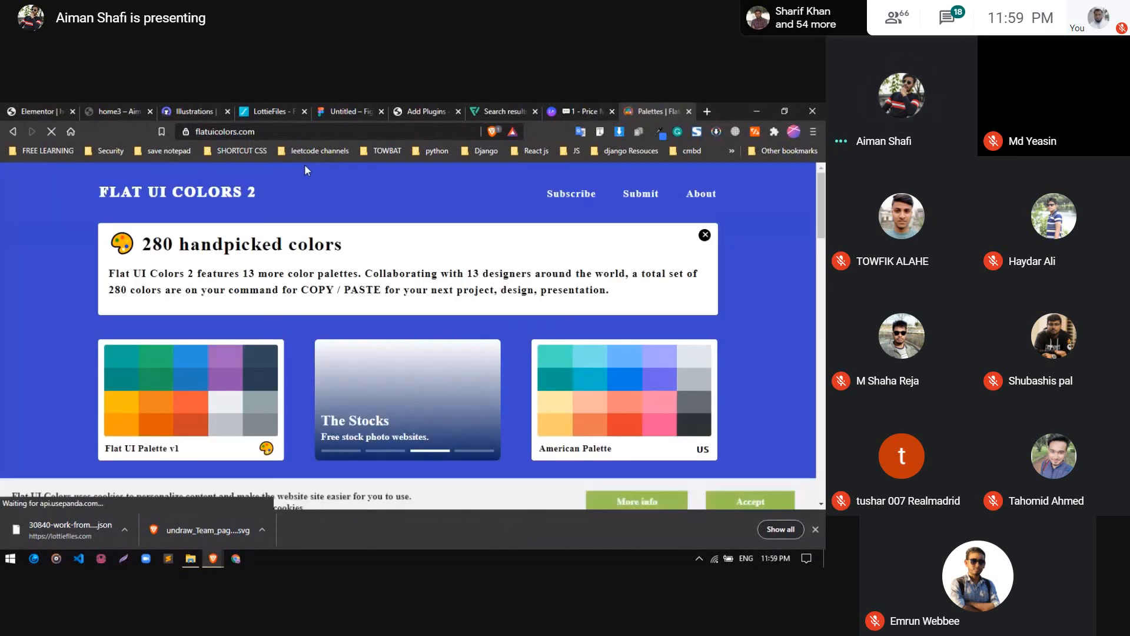
Look through the Flat UI Colors palette collection, from Flat UI Palette v1 to the Turkish Palette, and show the site's full address
scroll(300, 282, down, 5)
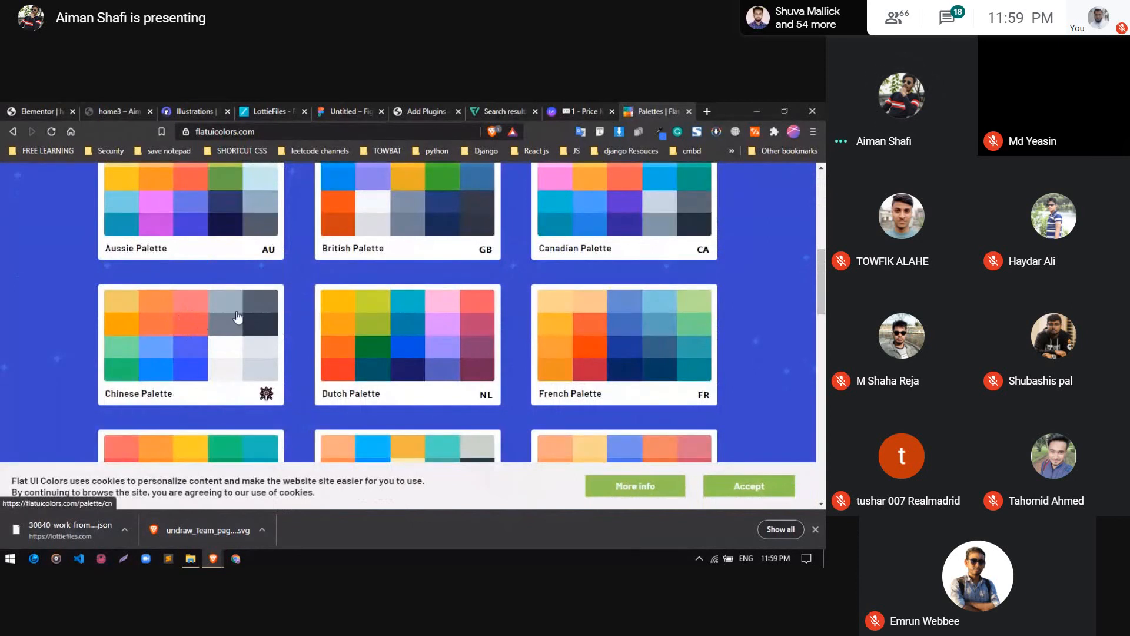
scroll(613, 370, down, 9)
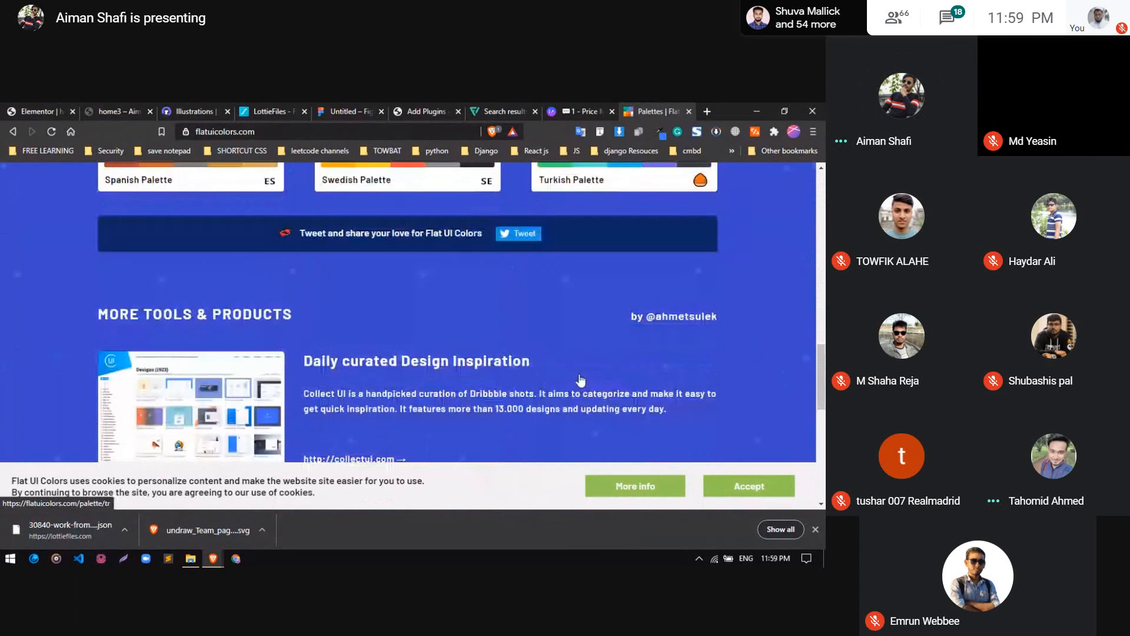
scroll(580, 380, up, 4)
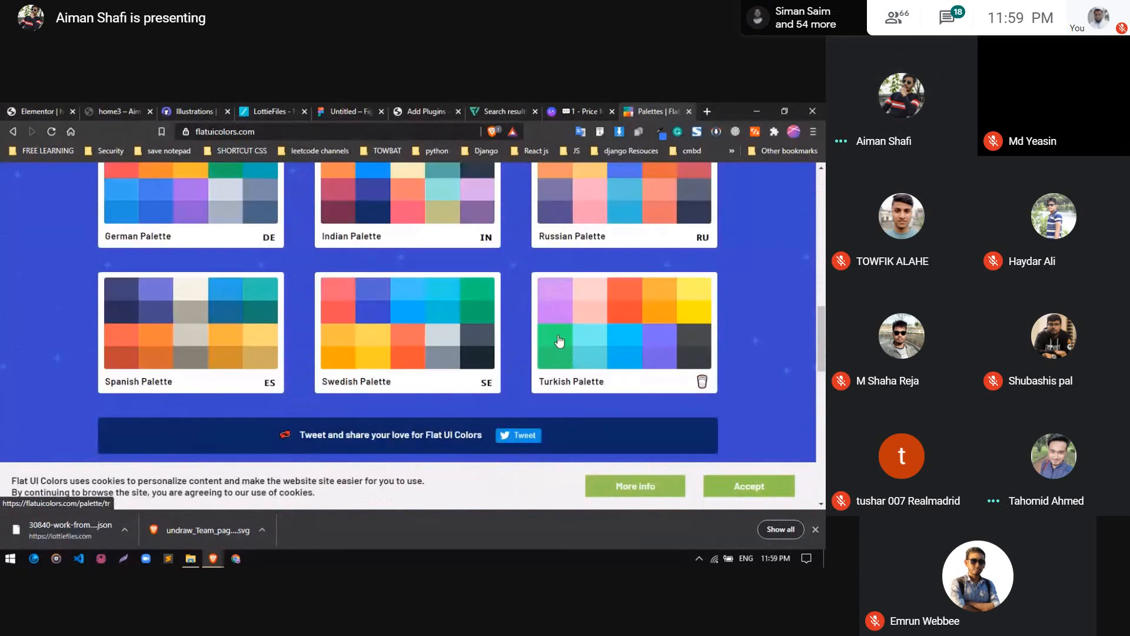
scroll(407, 313, up, 8)
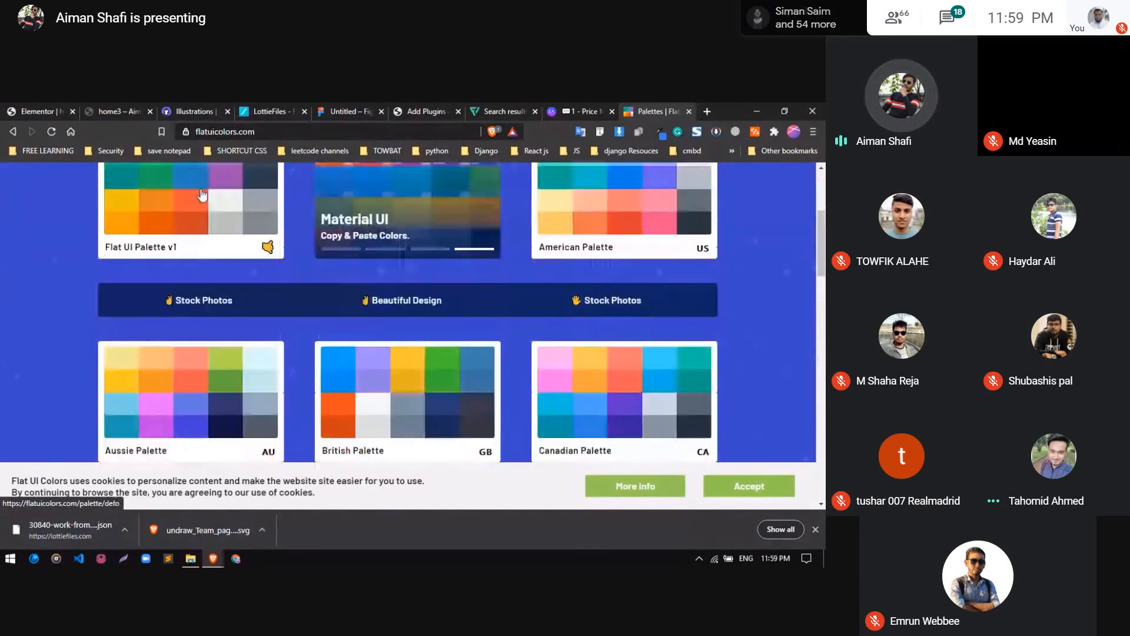
click(311, 132)
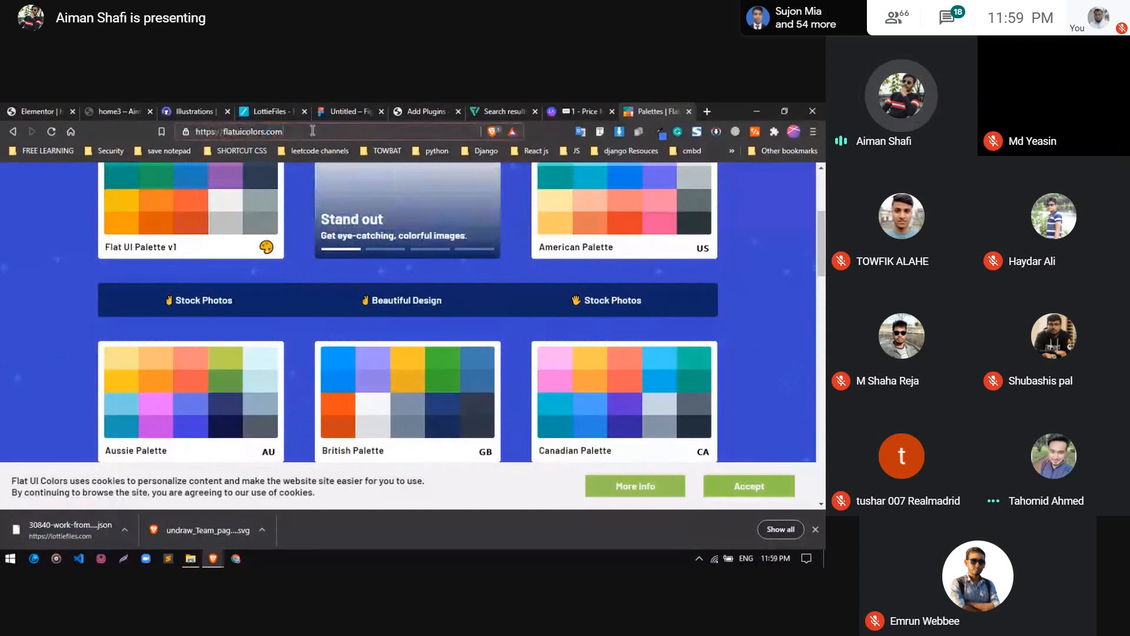
scroll(378, 353, up, 3)
scroll(378, 354, down, 6)
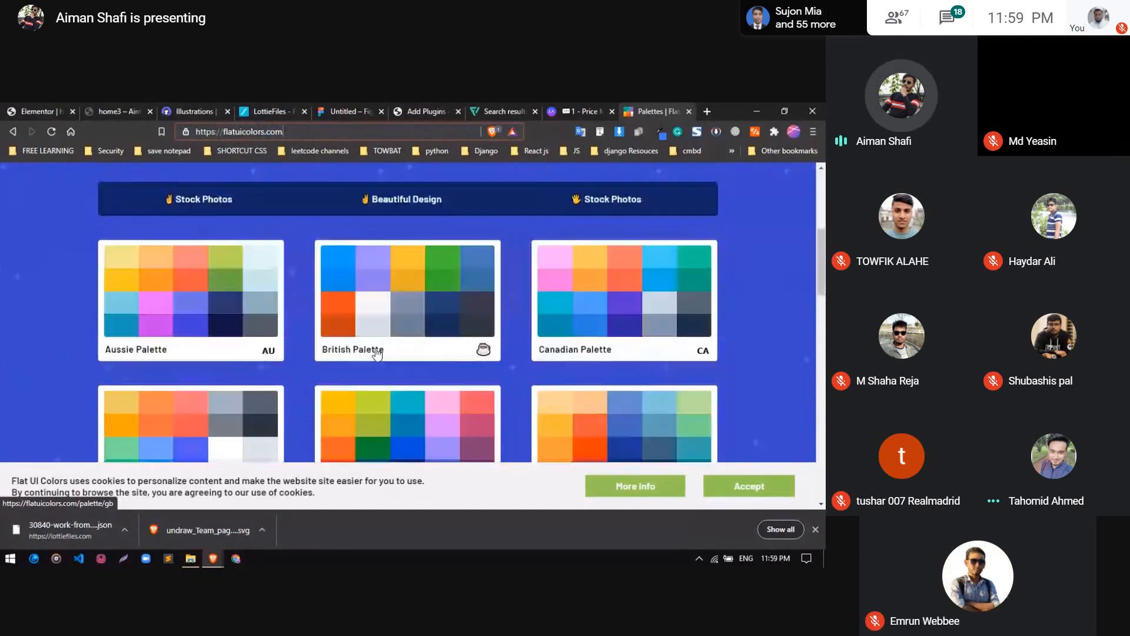
scroll(284, 307, up, 2)
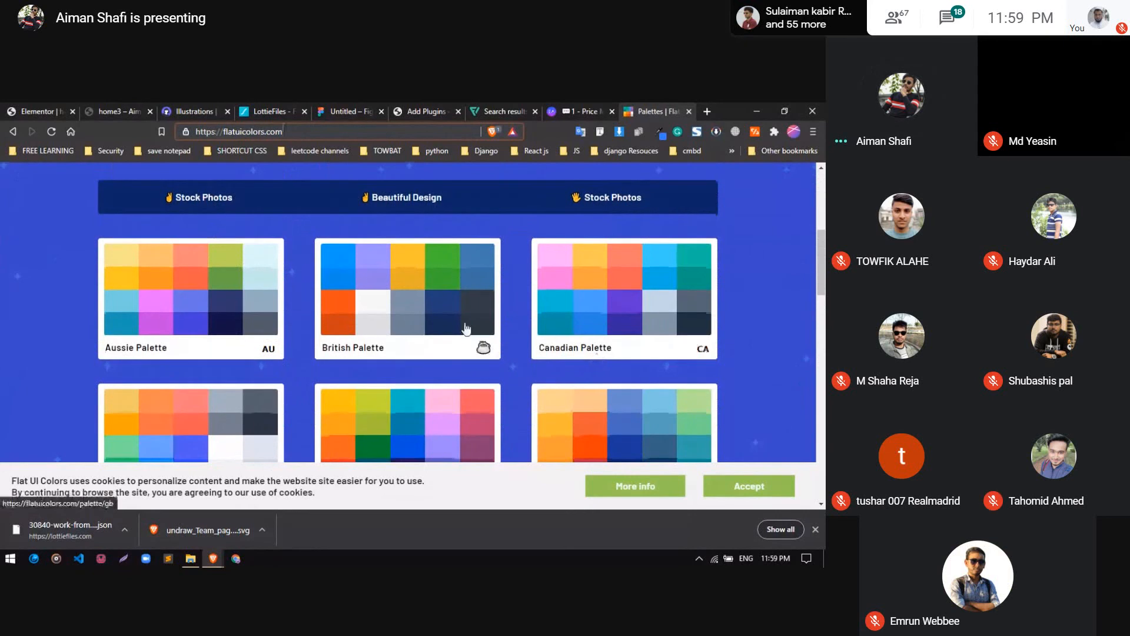
scroll(471, 336, down, 5)
scroll(466, 328, down, 2)
scroll(471, 328, up, 3)
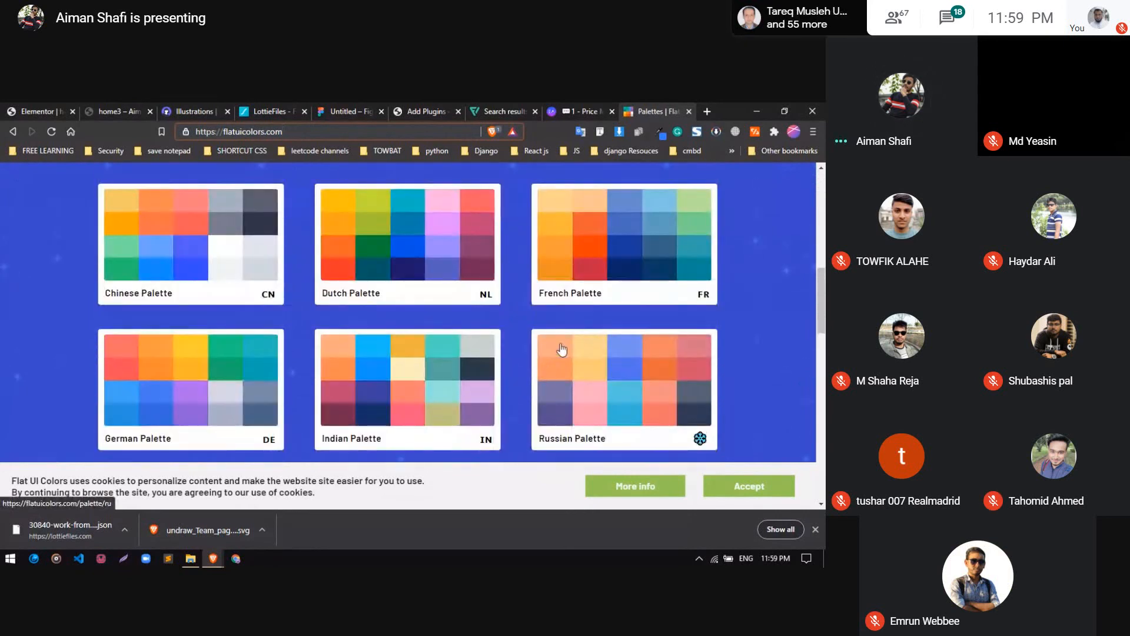
scroll(499, 377, up, 10)
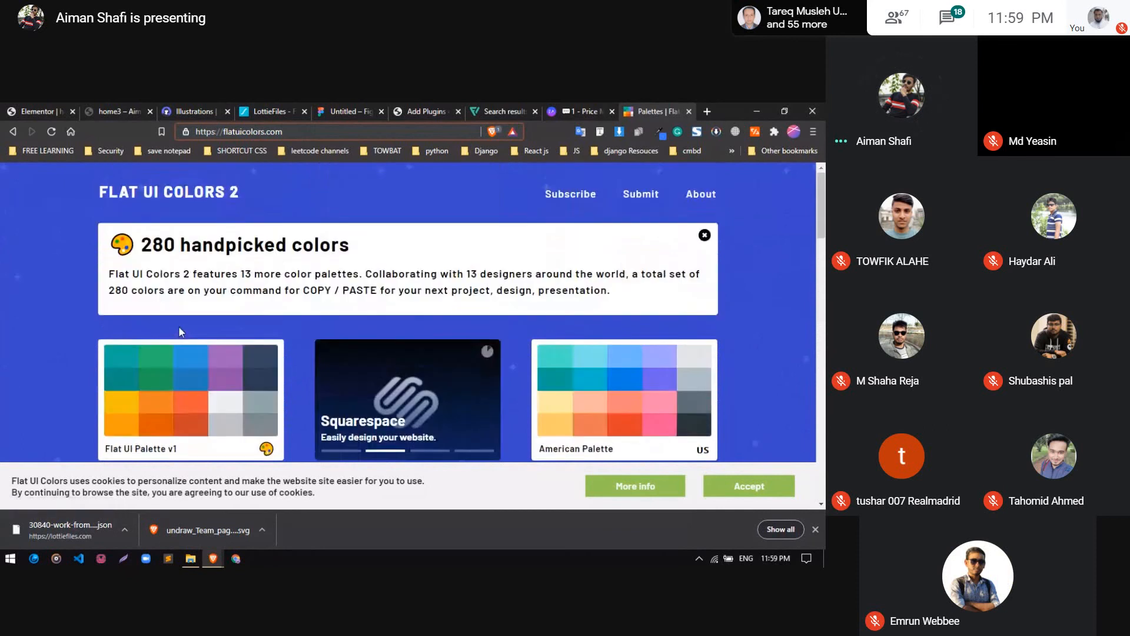
scroll(178, 327, down, 8)
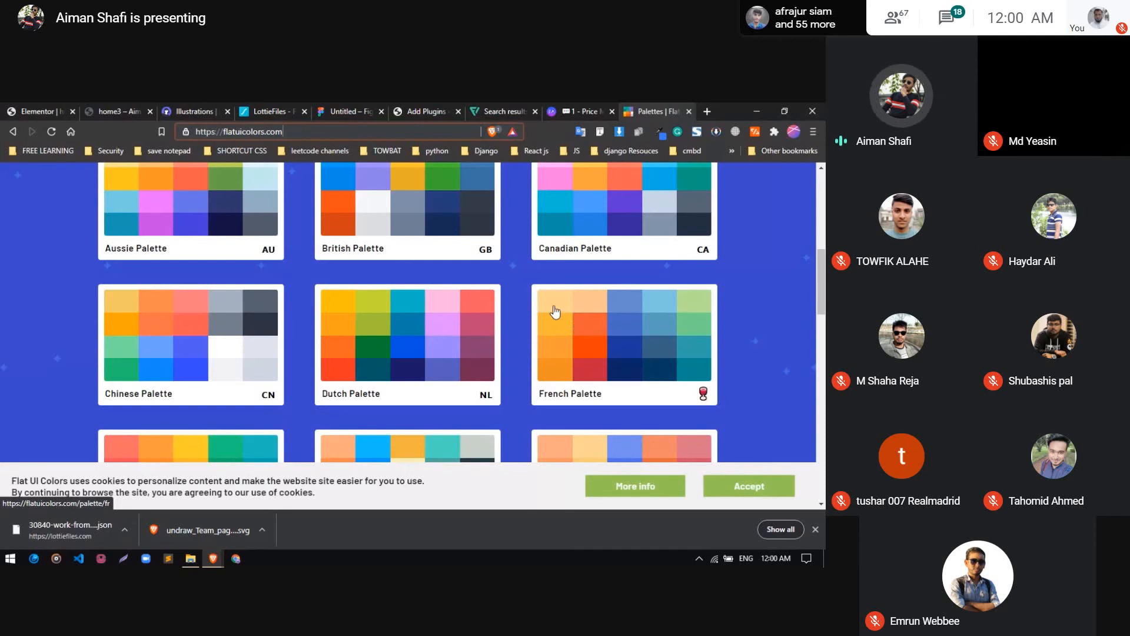
scroll(135, 315, up, 6)
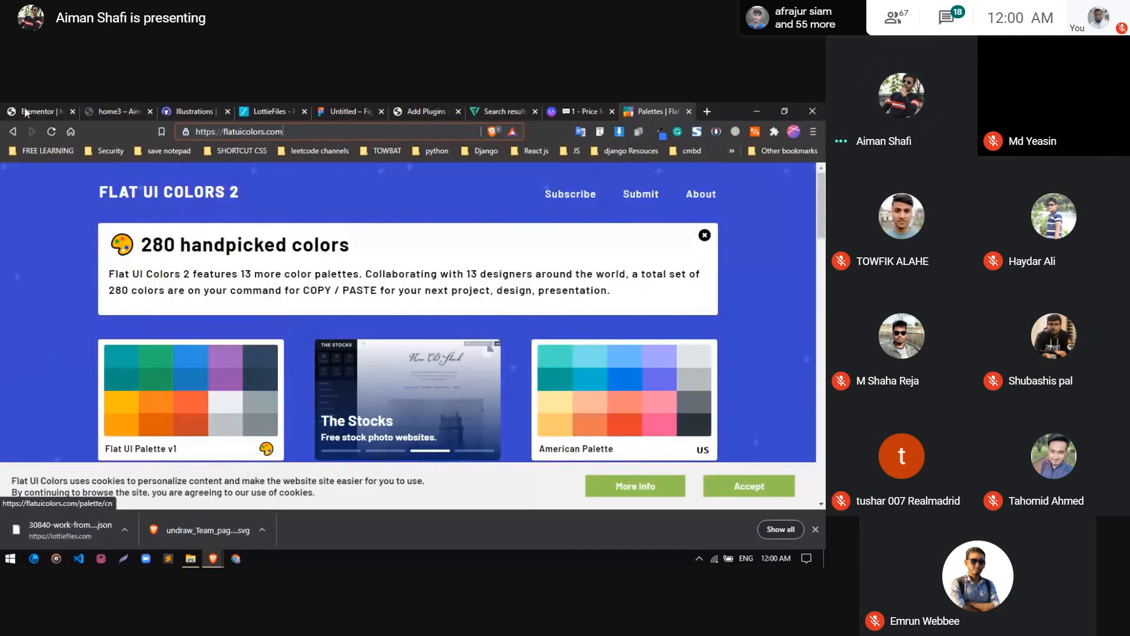
Return to the Elementor page editor and set the Hire Me button's hover background type to Classic
scroll(264, 291, down, 5)
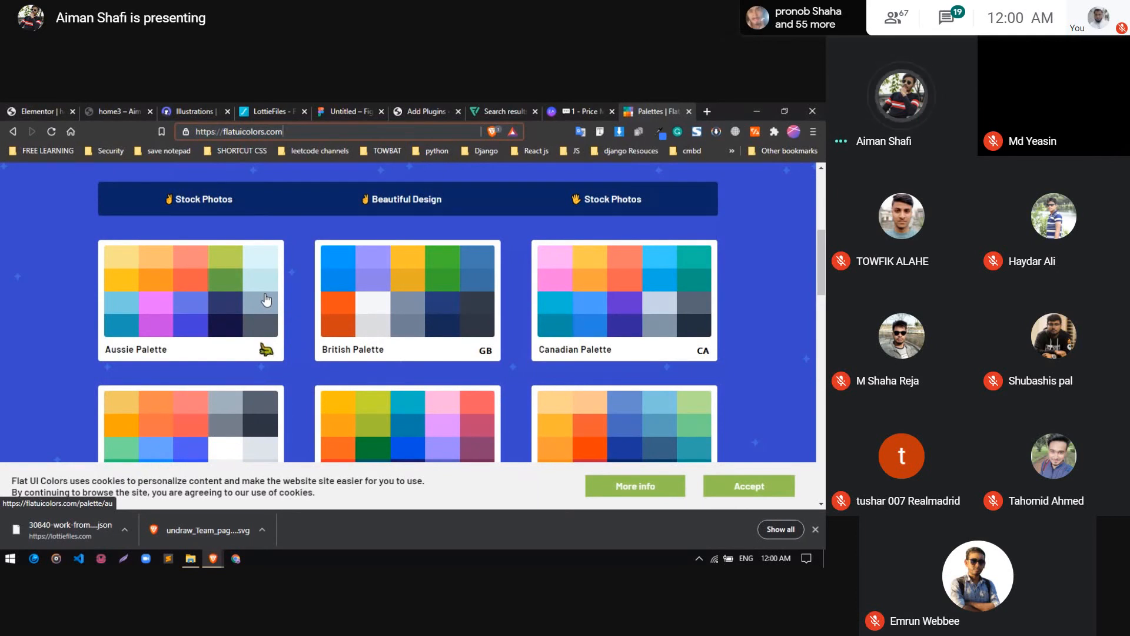
click(23, 111)
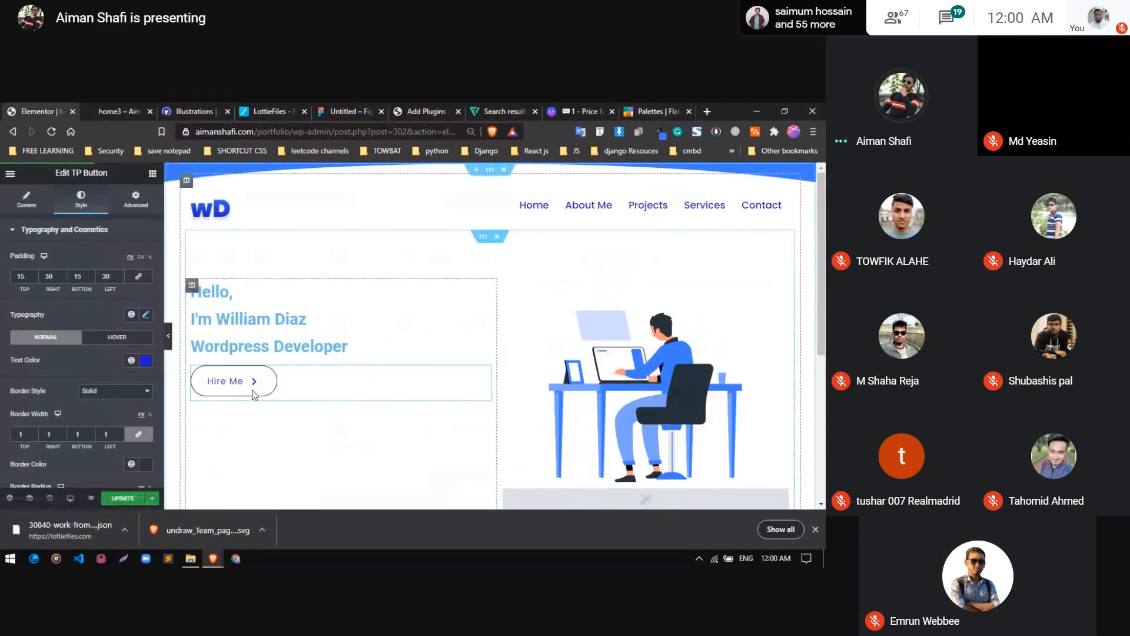
click(114, 338)
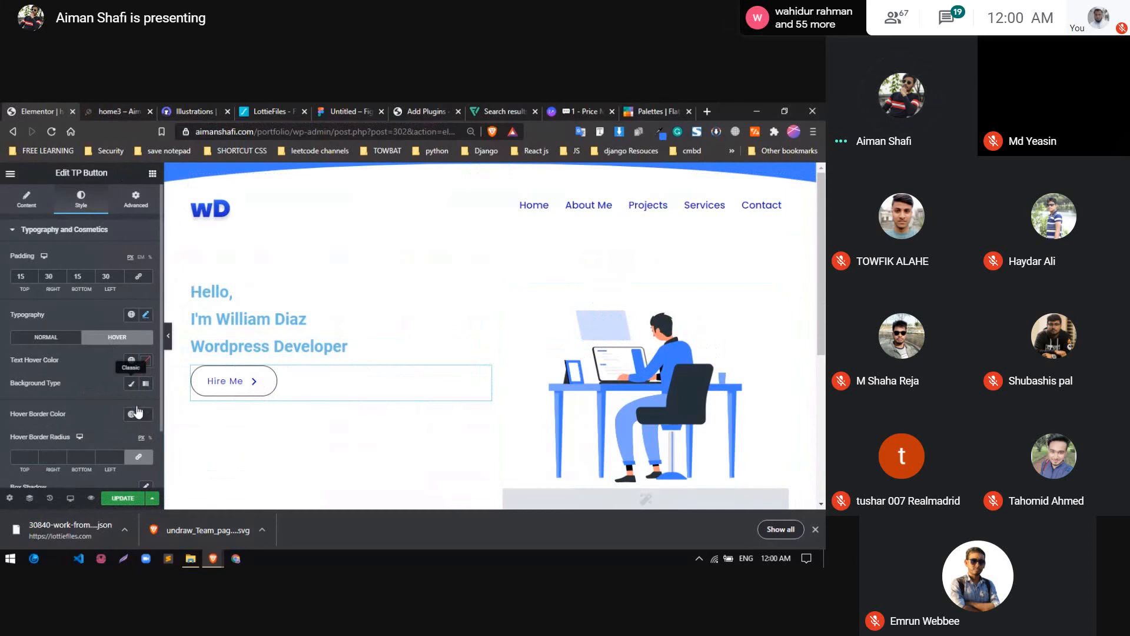
click(131, 385)
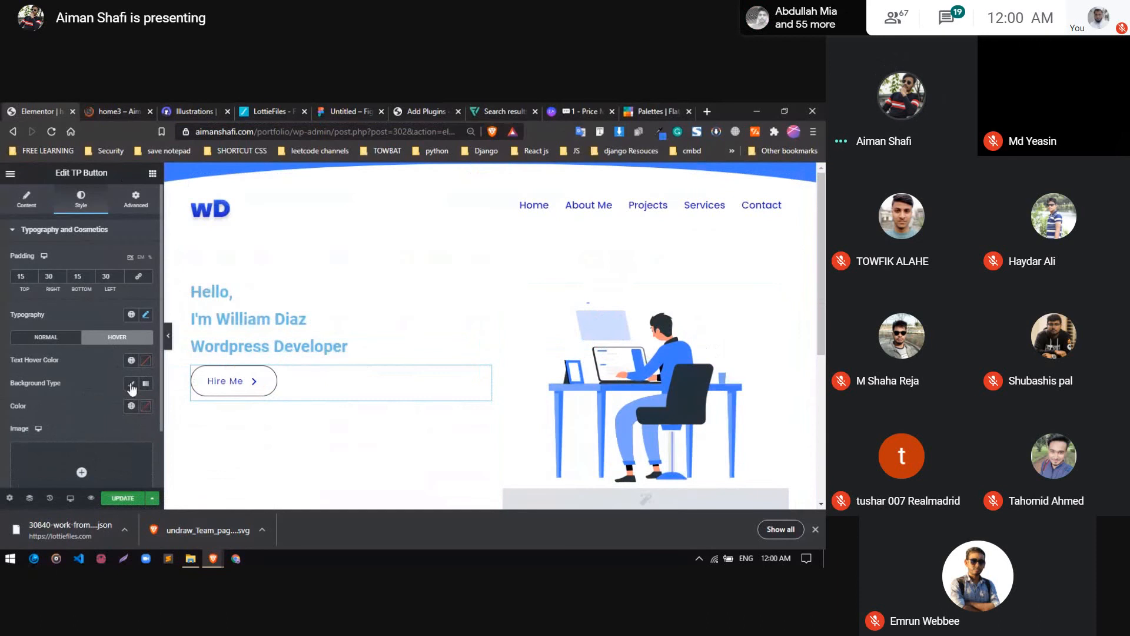
Review the Hire Me button's normal-state text color, border style, border width, border color and radius settings
click(55, 338)
scroll(67, 365, down, 2)
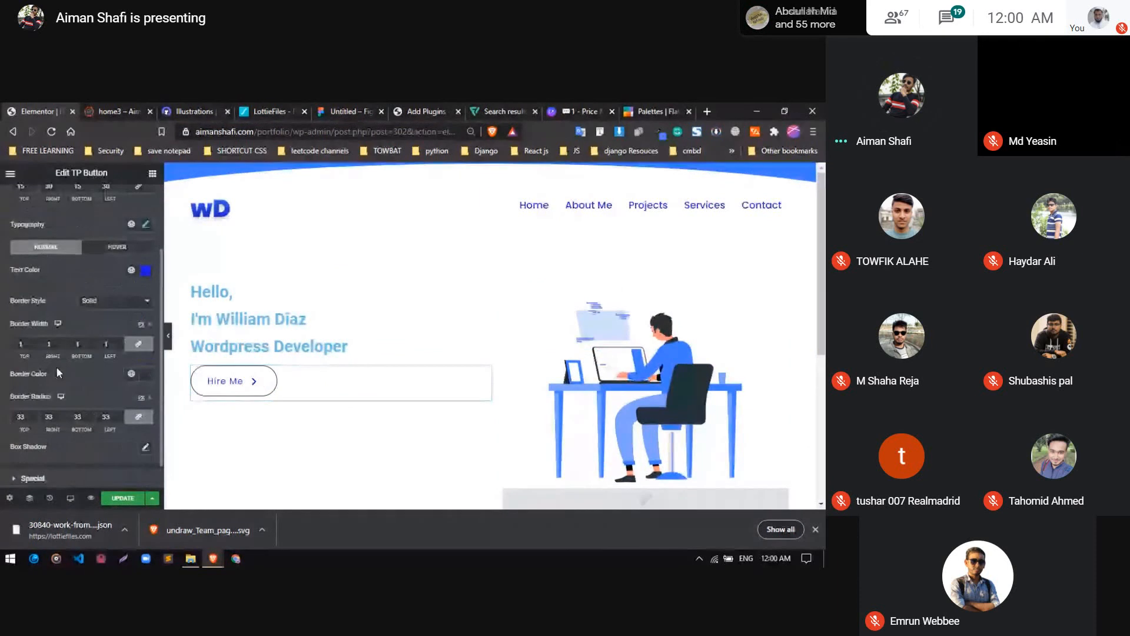
scroll(58, 372, down, 1)
scroll(114, 375, up, 3)
scroll(115, 377, down, 2)
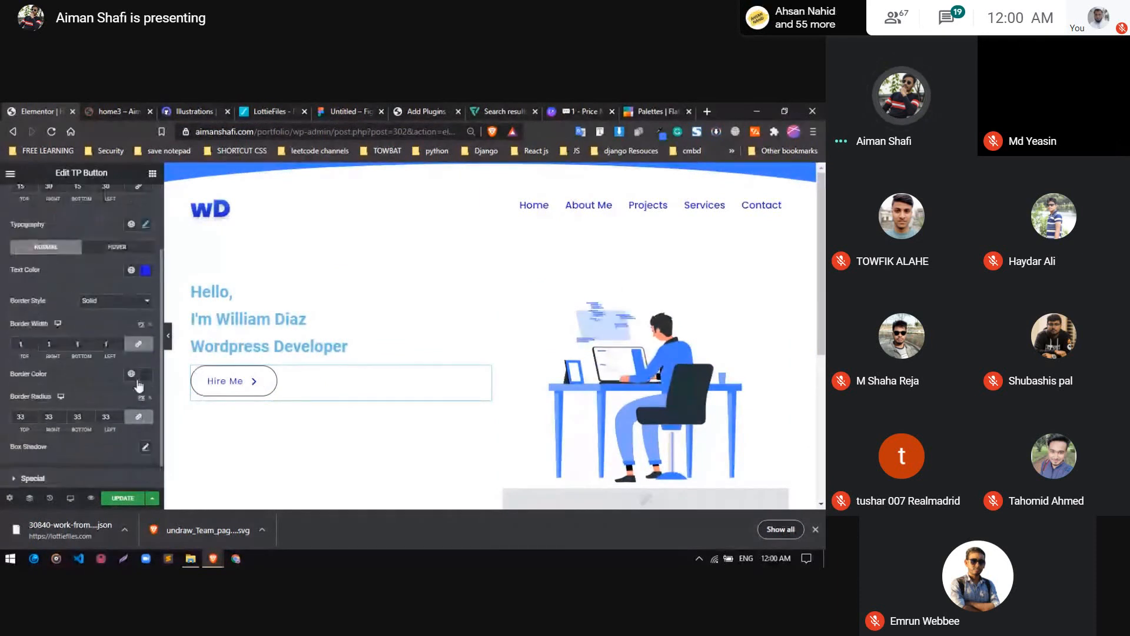
scroll(112, 371, up, 2)
click(117, 392)
click(119, 394)
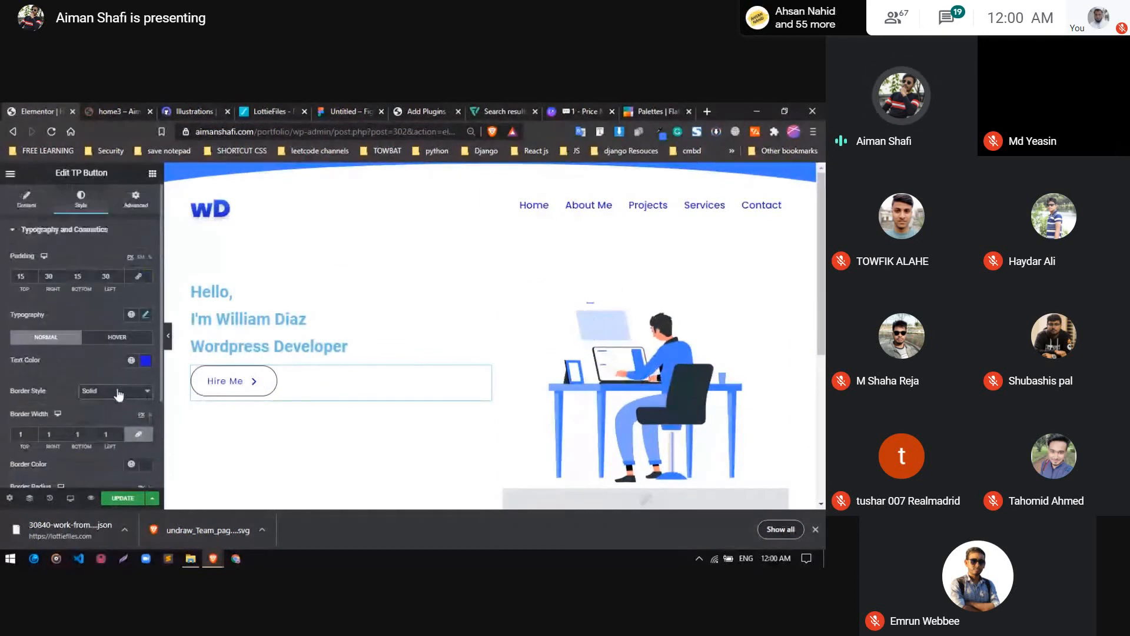
Set the Hire Me button's hover background color to the blue global color named 2
click(116, 337)
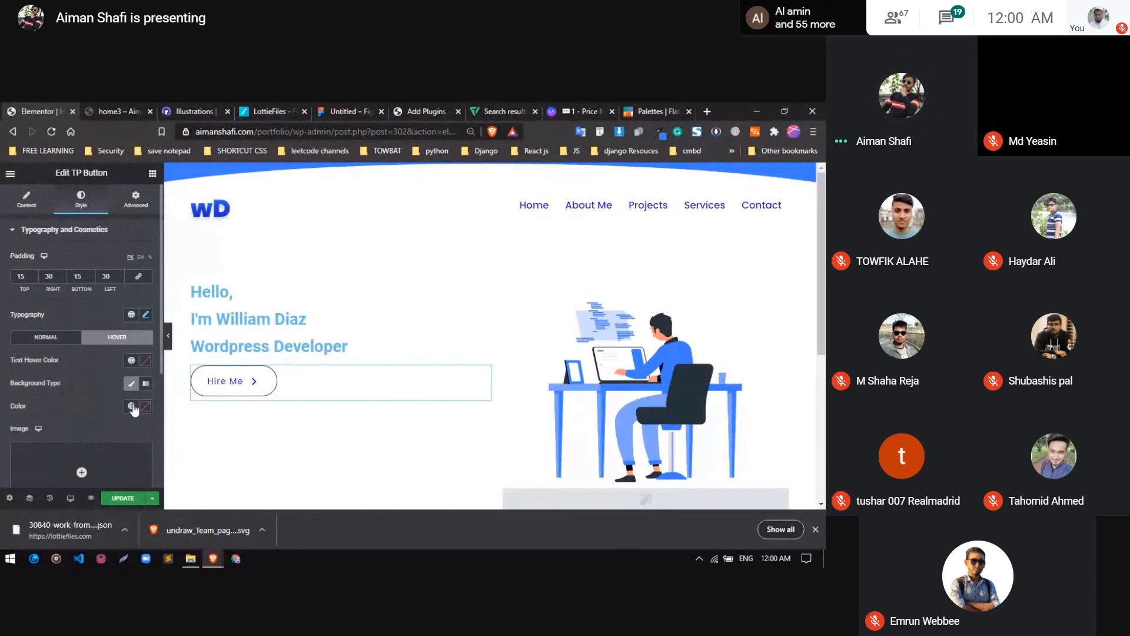
click(132, 406)
scroll(55, 335, down, 5)
scroll(54, 334, down, 3)
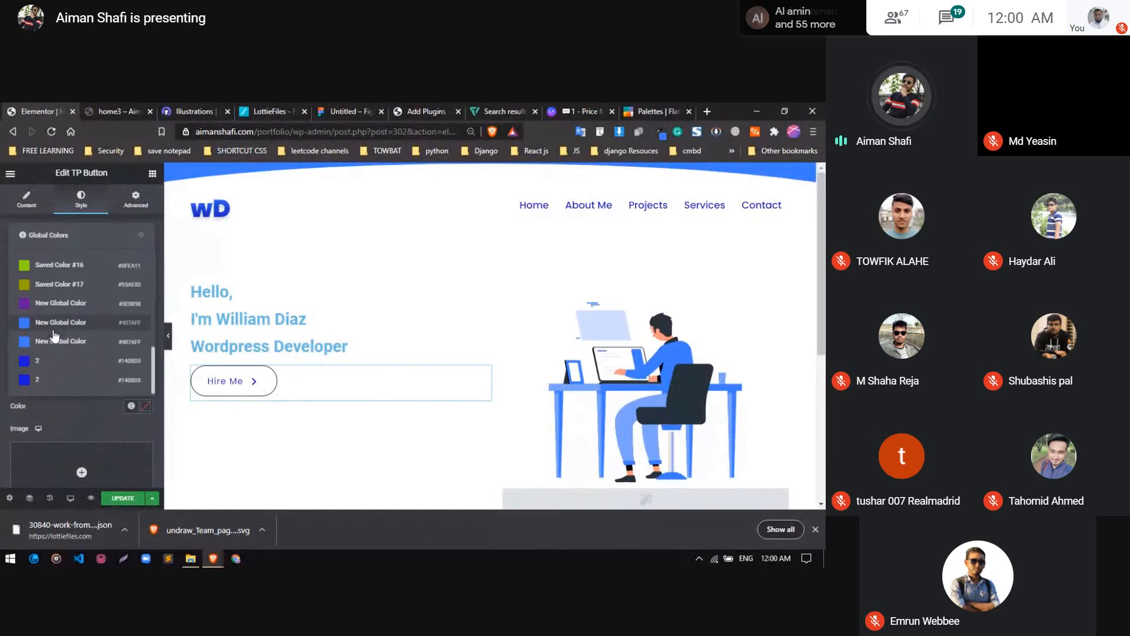
click(55, 365)
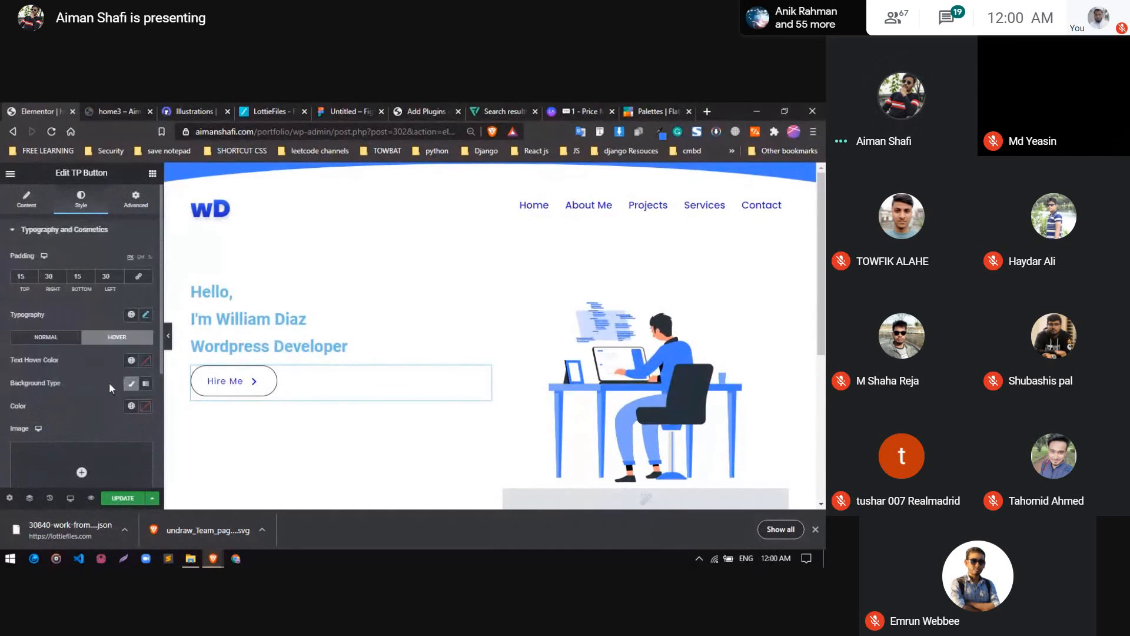
Set the Hire Me button's text hover color to the near-white #FEFEFE
click(131, 361)
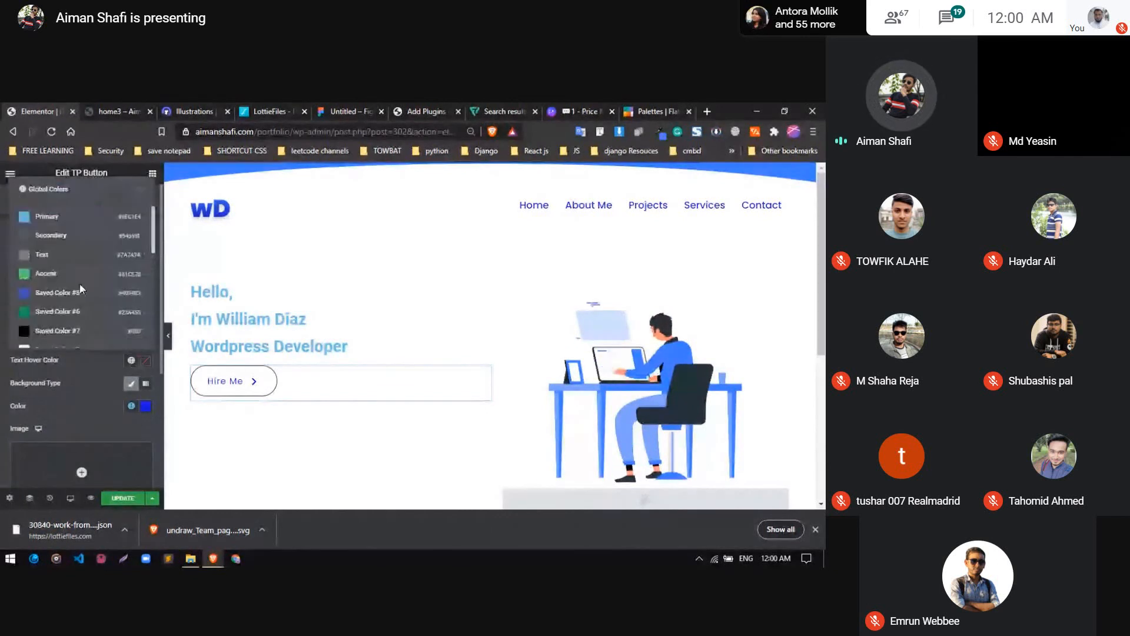
click(147, 363)
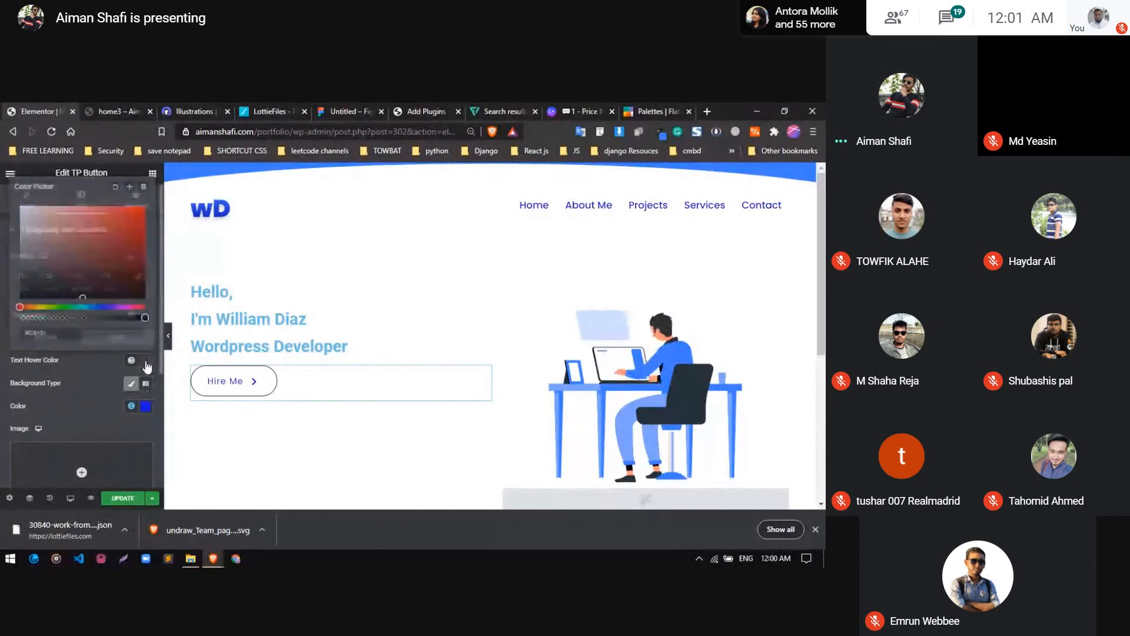
drag(25, 214, 14, 201)
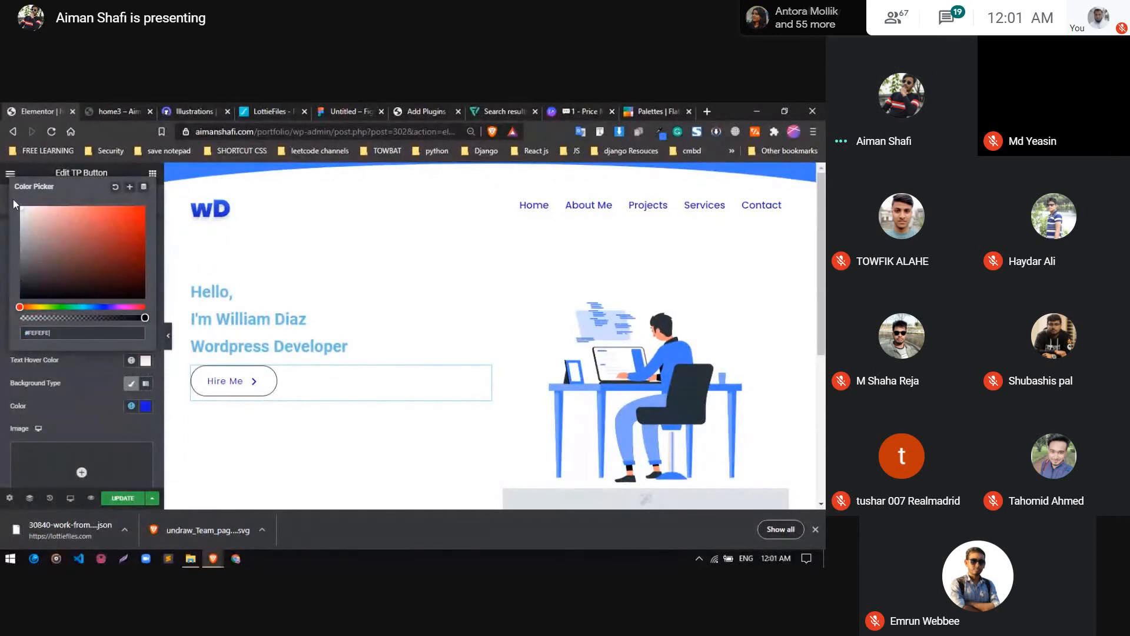
click(78, 411)
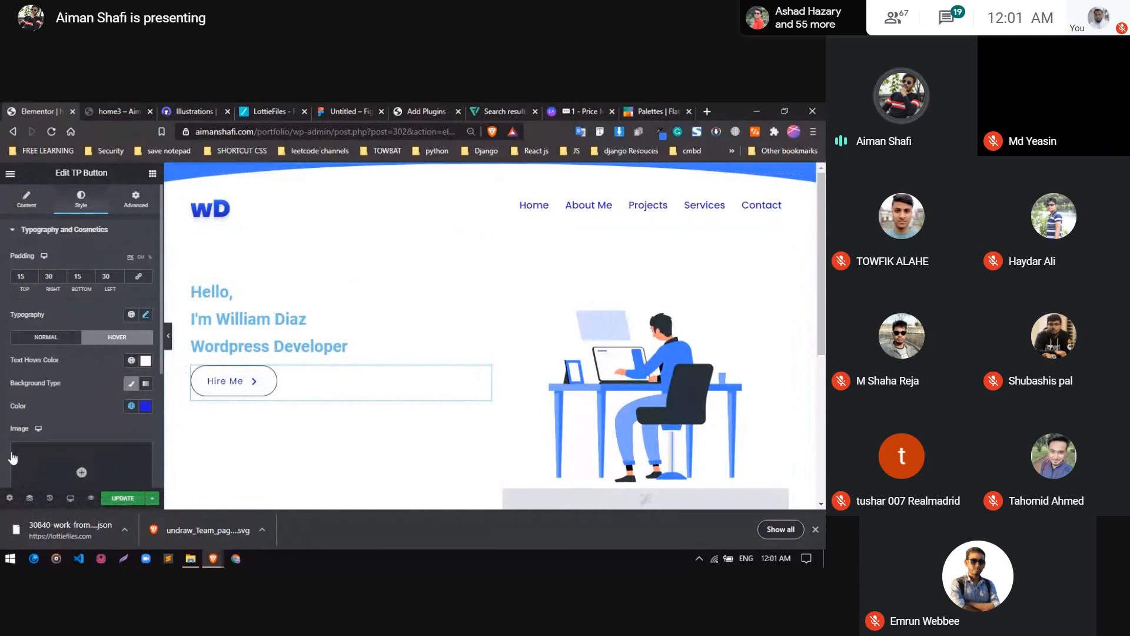
Try a border width of 0 on the Hire Me button's normal state and restore it to 1
scroll(81, 390, down, 2)
scroll(81, 390, up, 2)
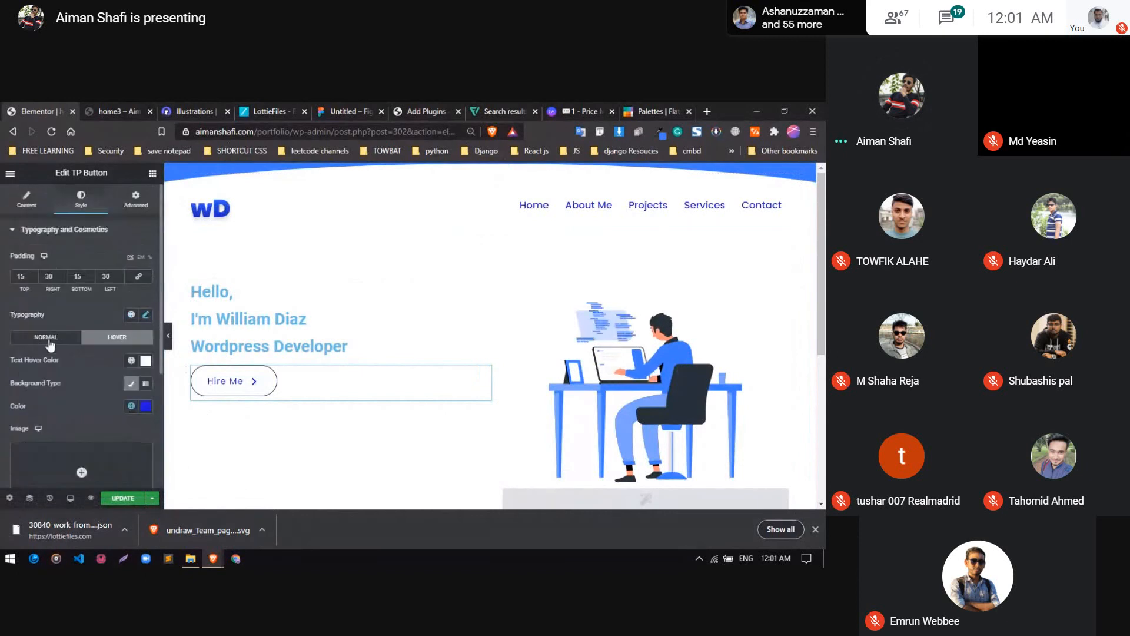
click(47, 339)
scroll(51, 353, down, 2)
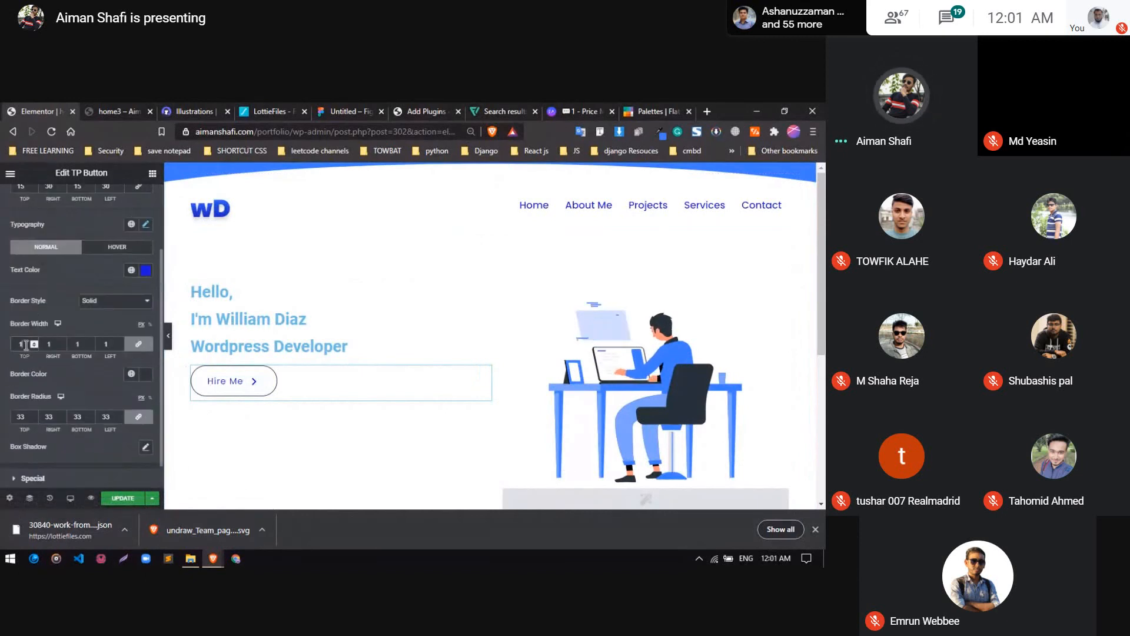
key(Up)
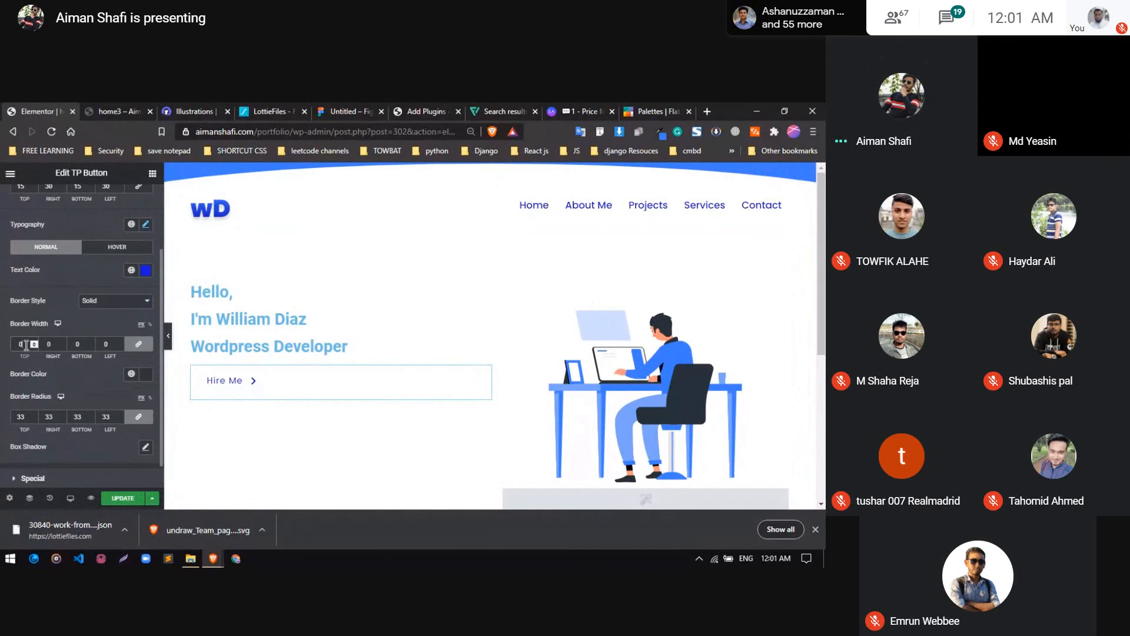
key(Down)
key(Up)
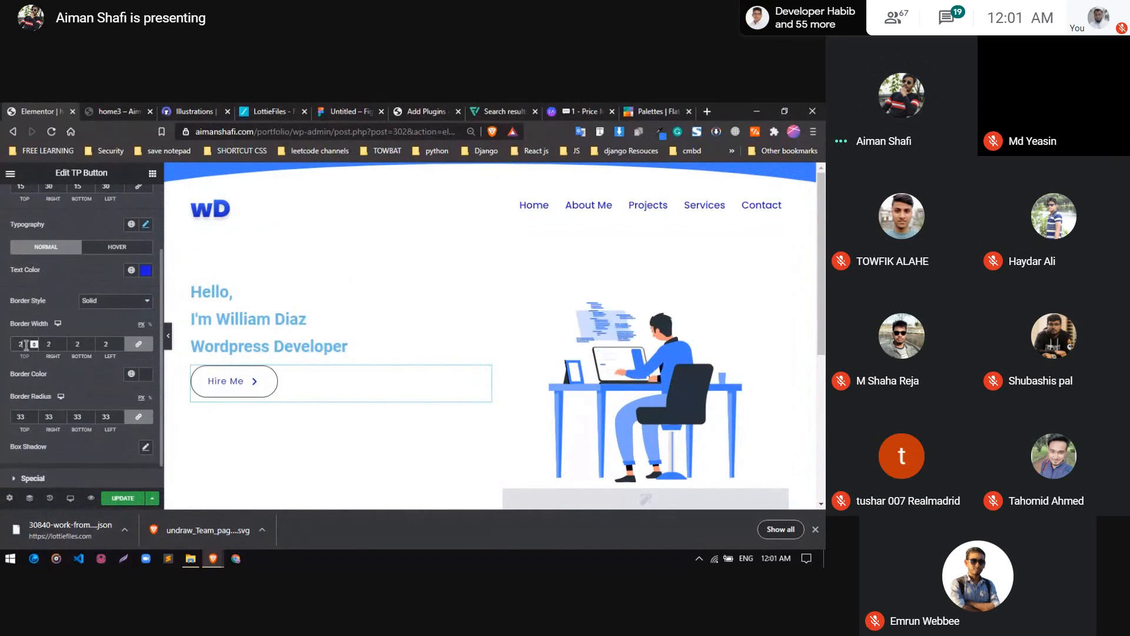
Set the Hire Me button's normal border color to the blue global color named 2
click(147, 376)
click(121, 353)
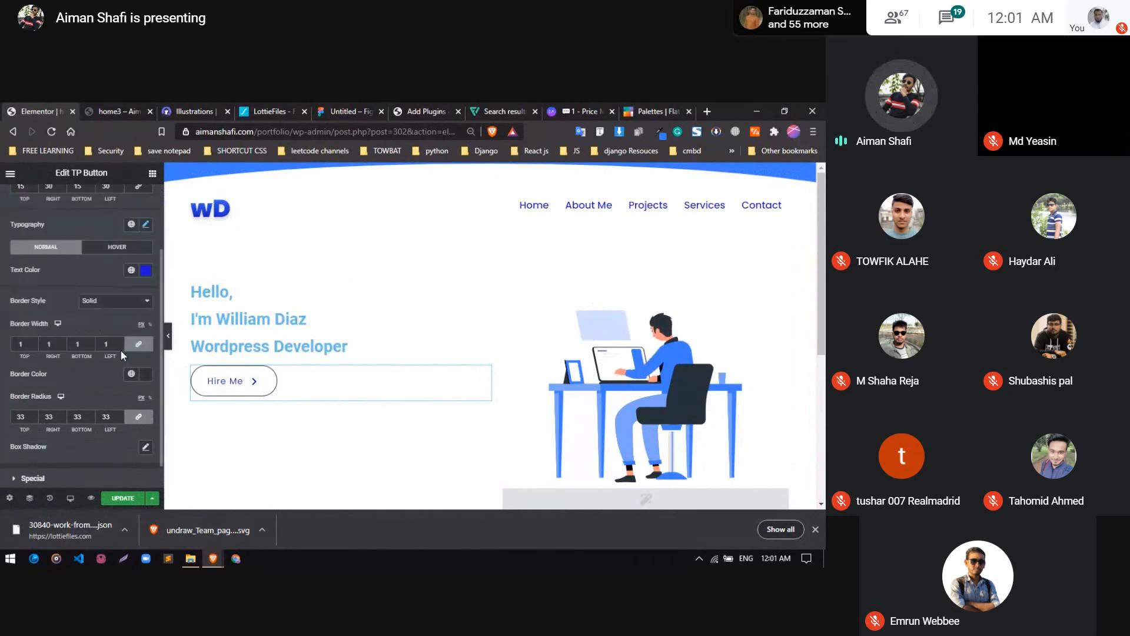
click(132, 374)
scroll(60, 344, down, 5)
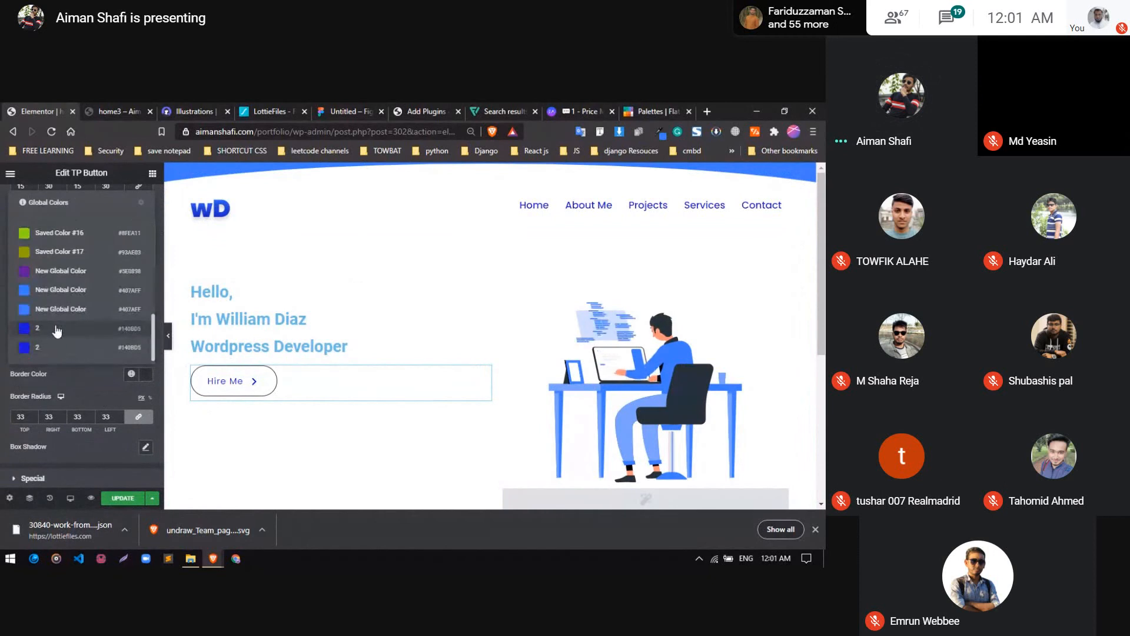
click(56, 330)
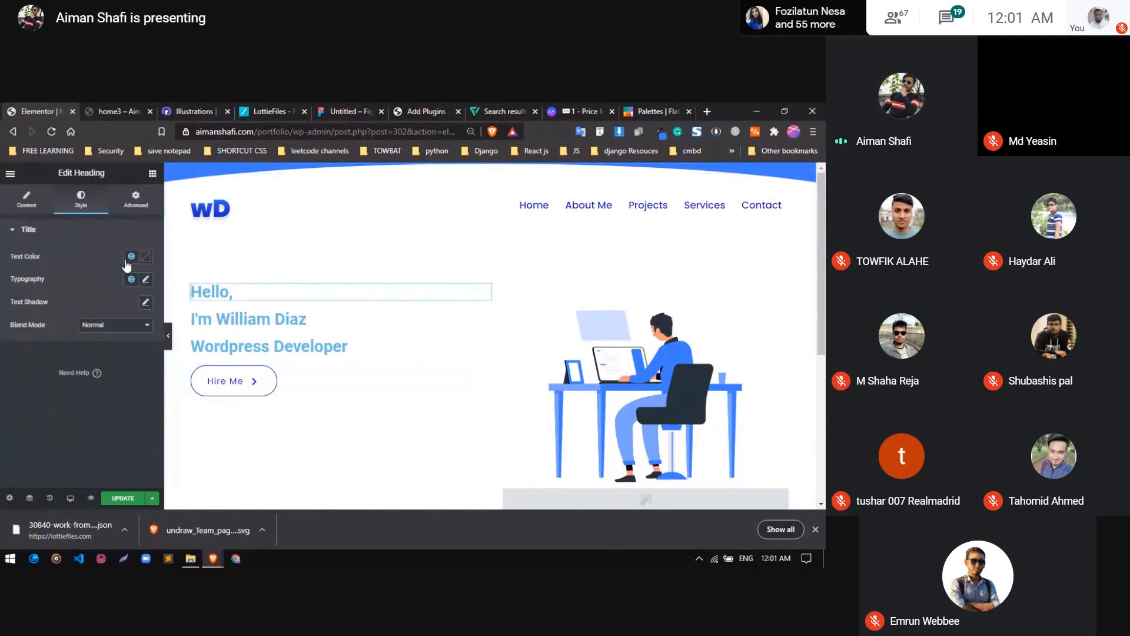
Open the typography settings of the "Hello," heading
click(28, 203)
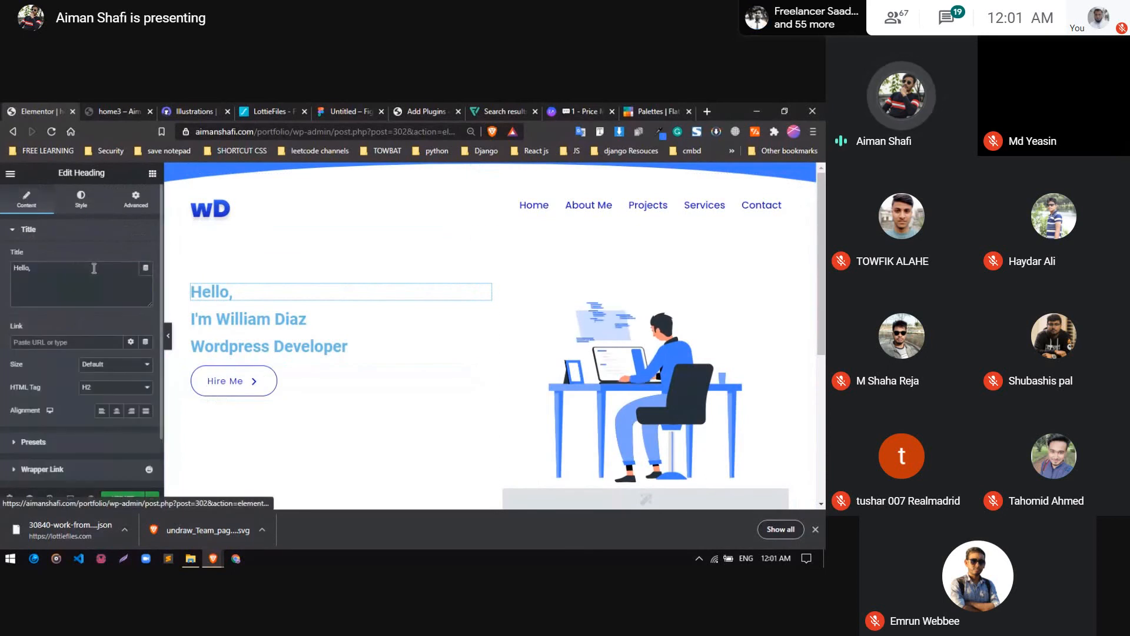
click(81, 202)
click(146, 279)
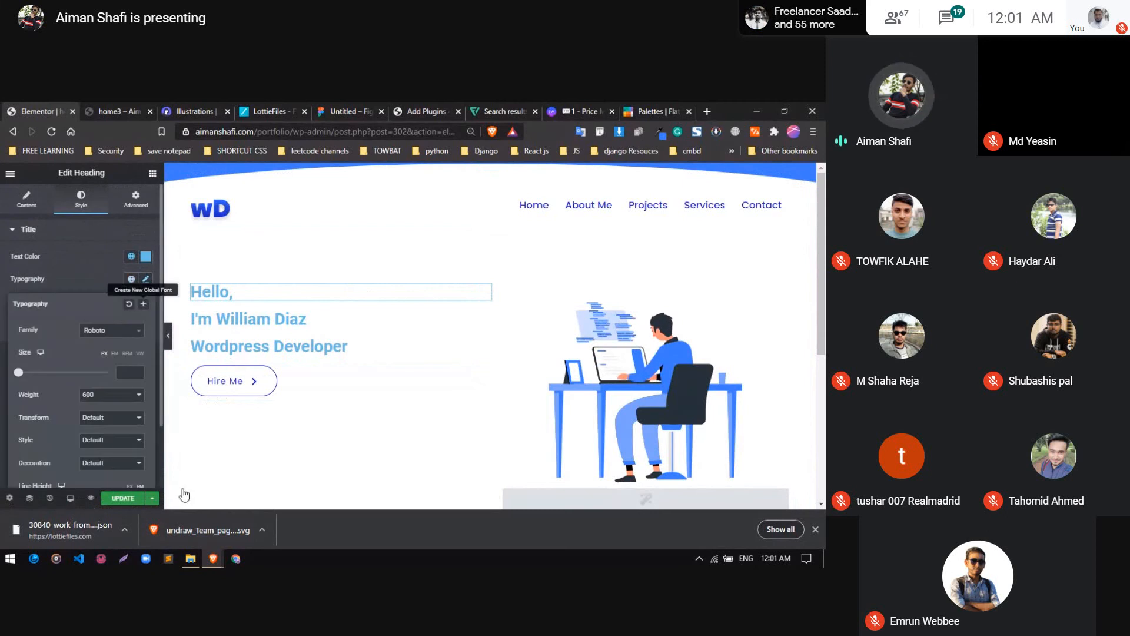
Switch to the Google Meet window, admit the waiting participant and return to the page editor
mouse_move(208, 564)
click(231, 510)
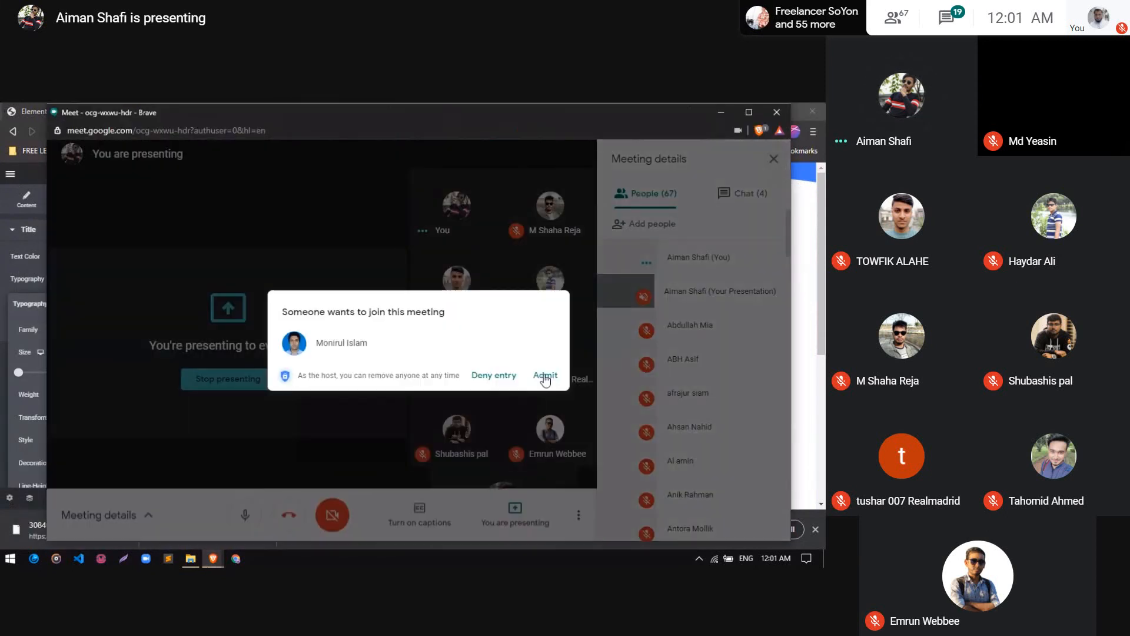
click(545, 378)
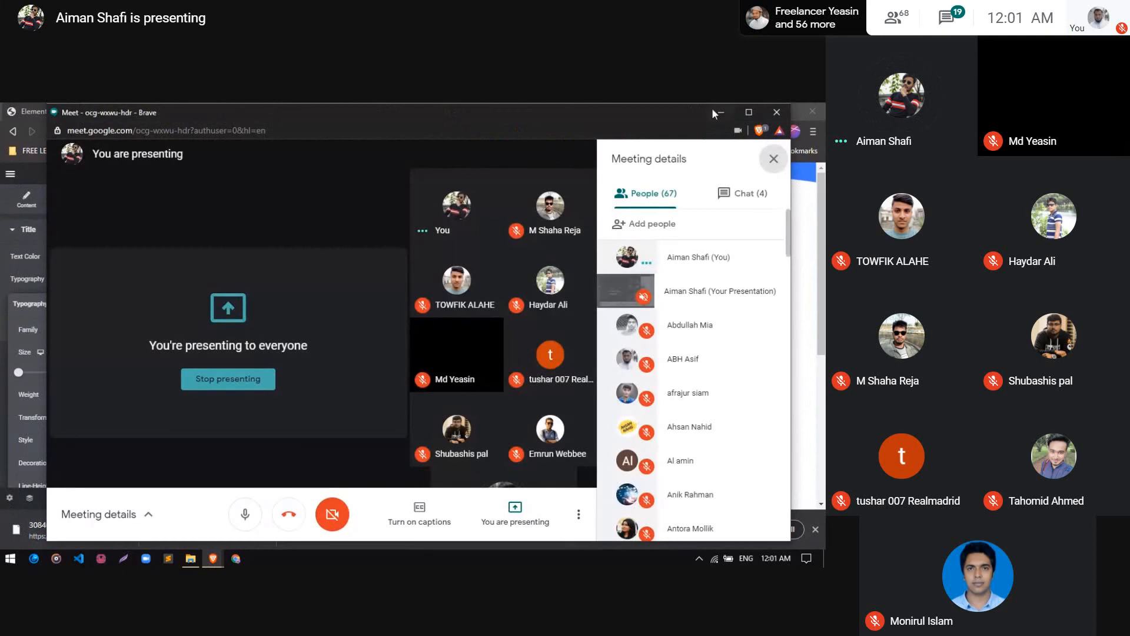
click(719, 112)
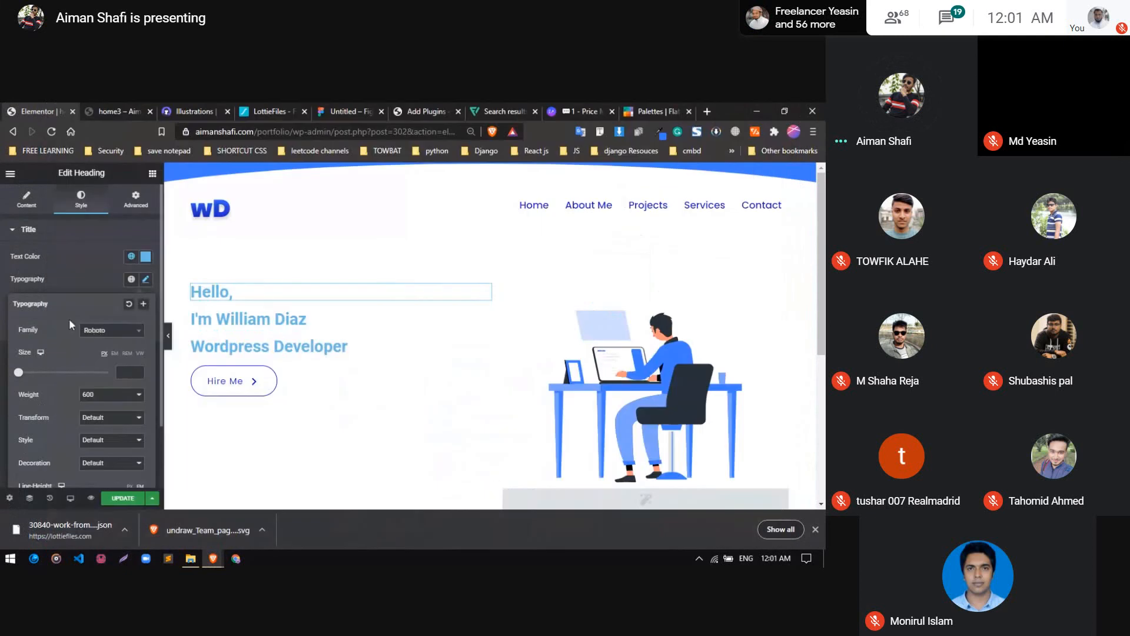
Set the "Hello," heading's font family to Poppins
click(98, 331)
text(pop)
key(Return)
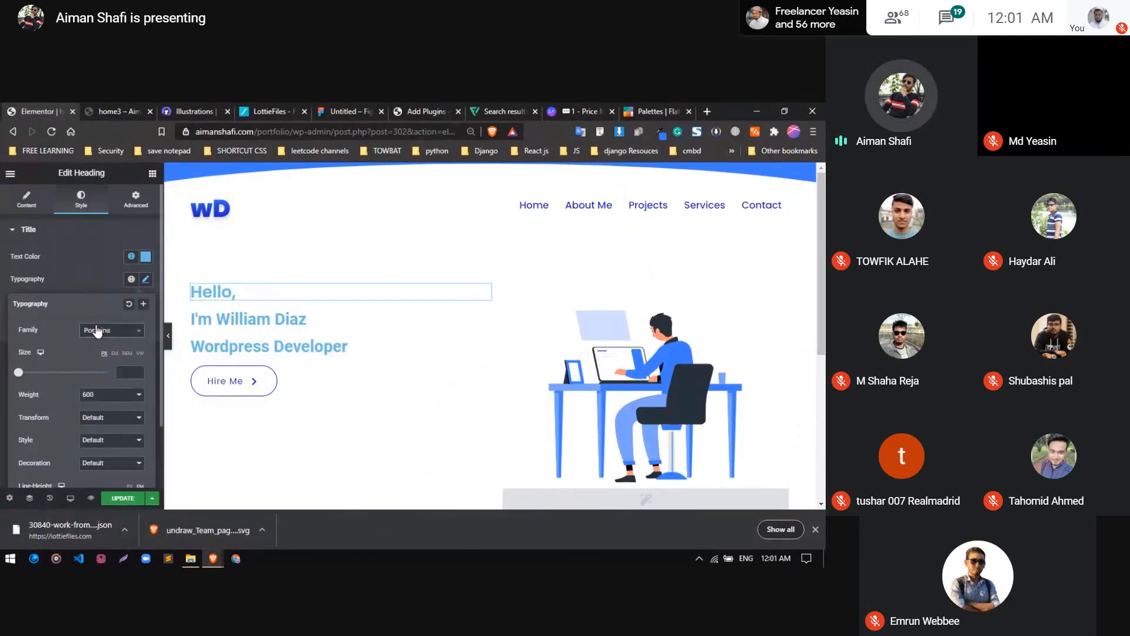
click(84, 276)
Set the "Hello," heading's font size to 18 px
click(145, 279)
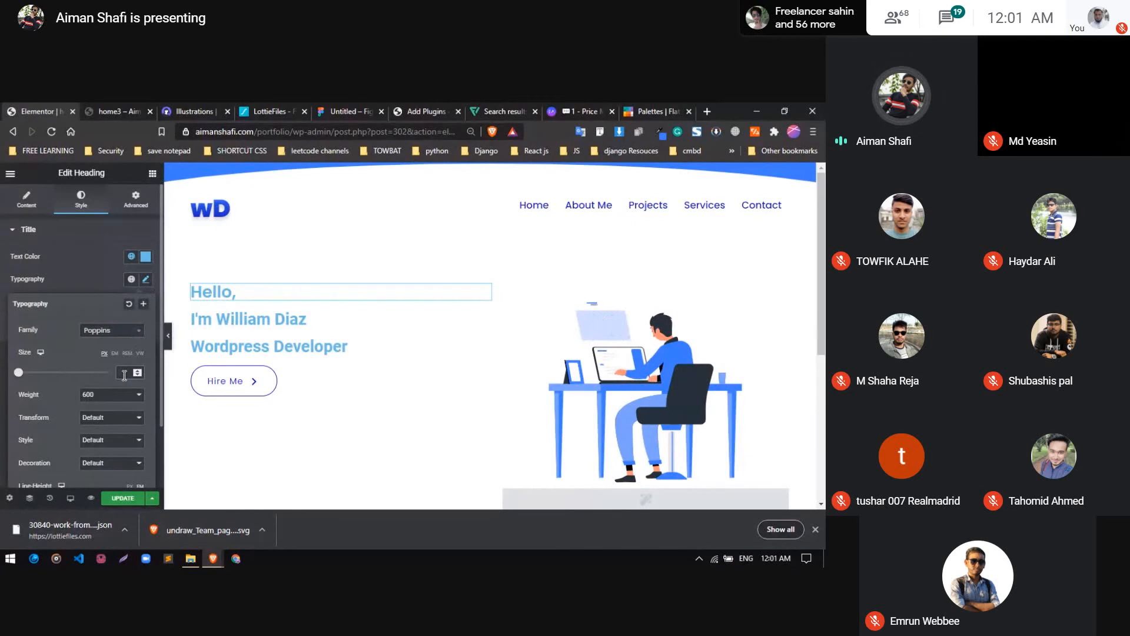
click(124, 375)
text(15)
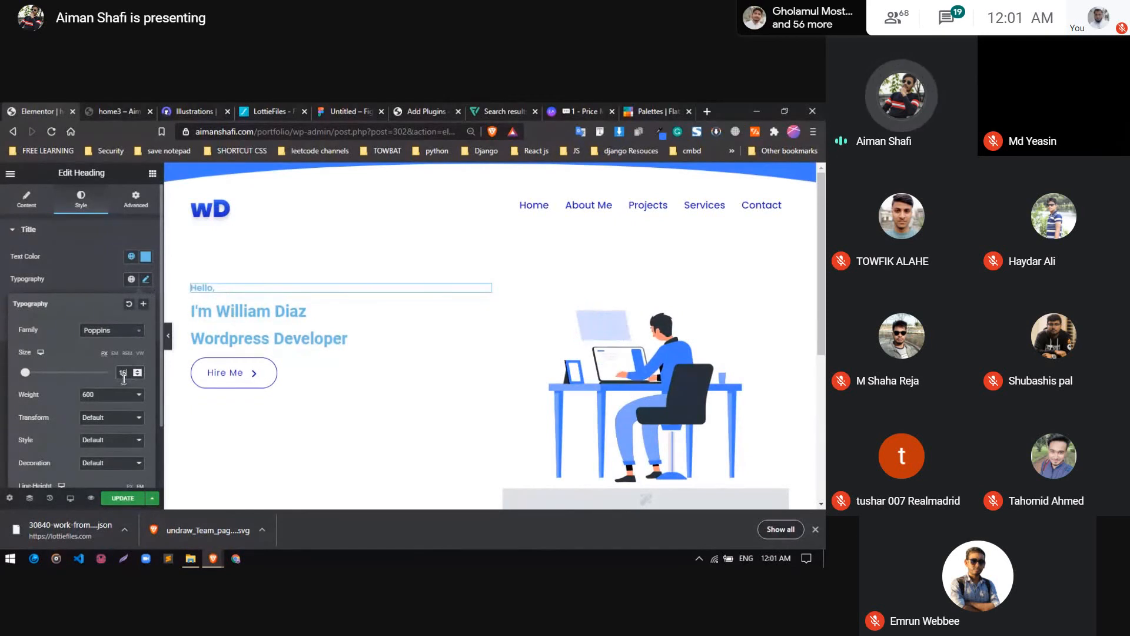
key(BackSpace)
key(BackSpace)
text(20)
key(Down)
key(Down)
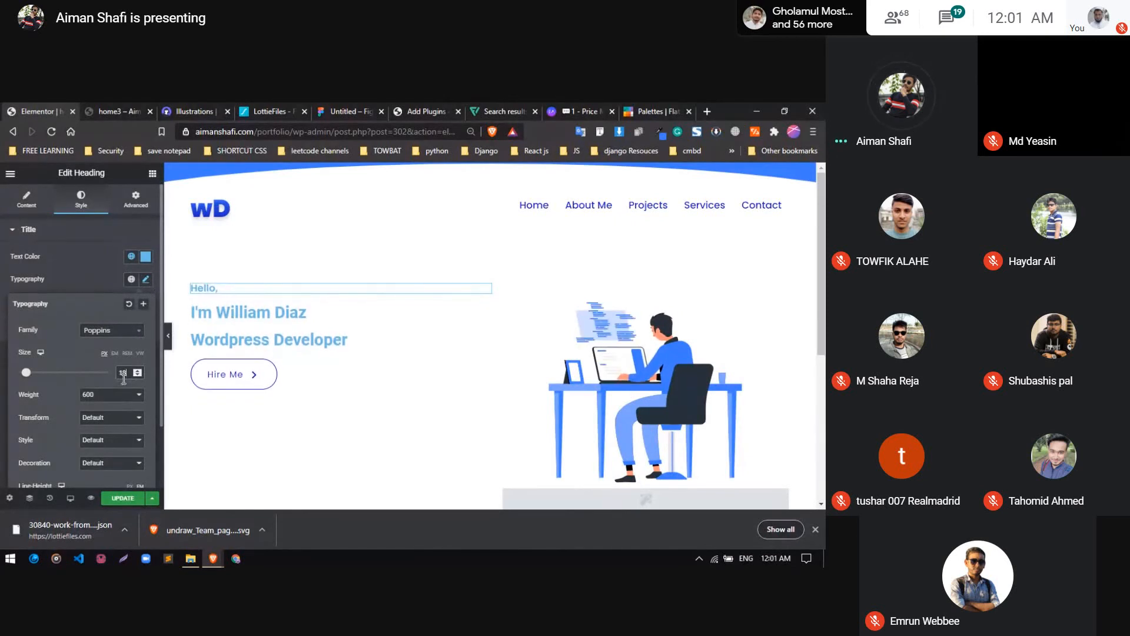
click(146, 280)
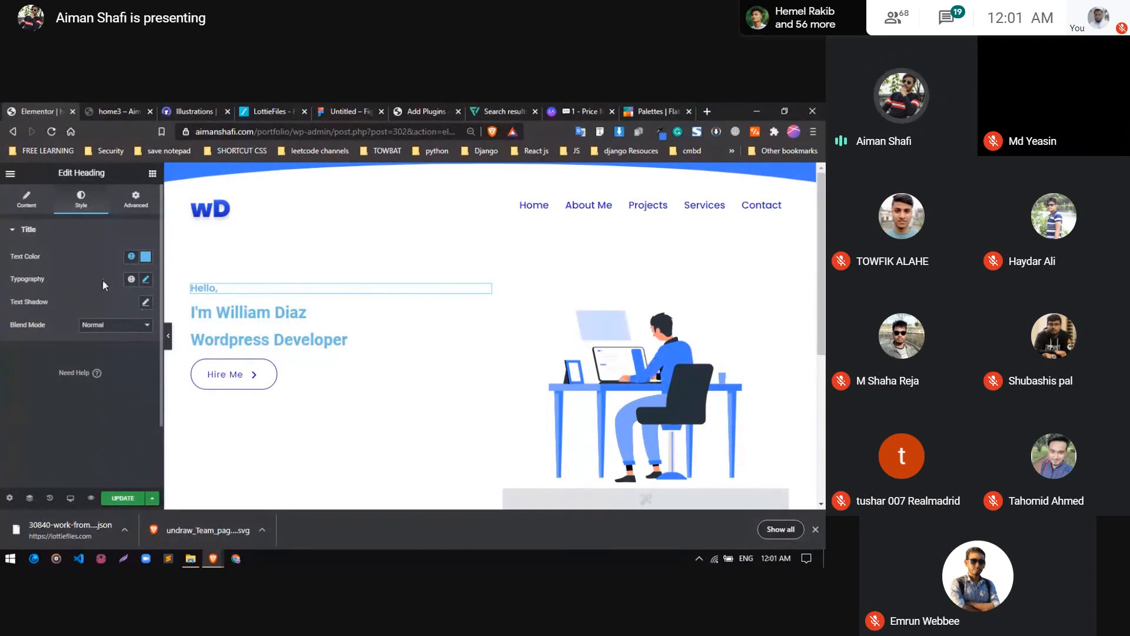
Set the "Hello," heading's text color to a dark slate gray and save it as a new global color
click(143, 258)
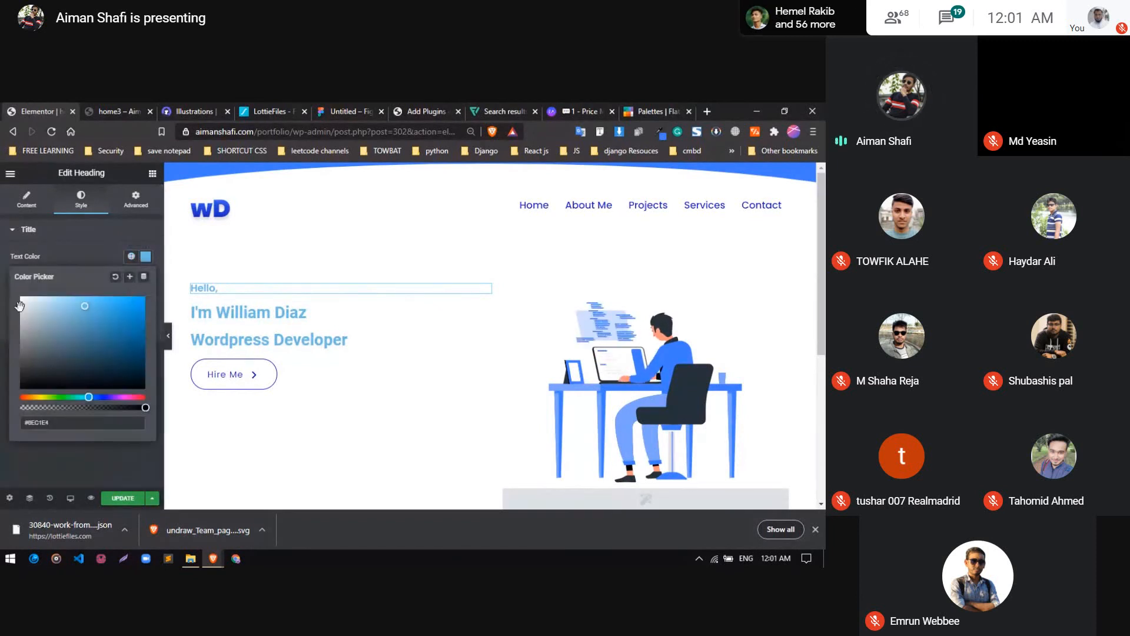
click(33, 360)
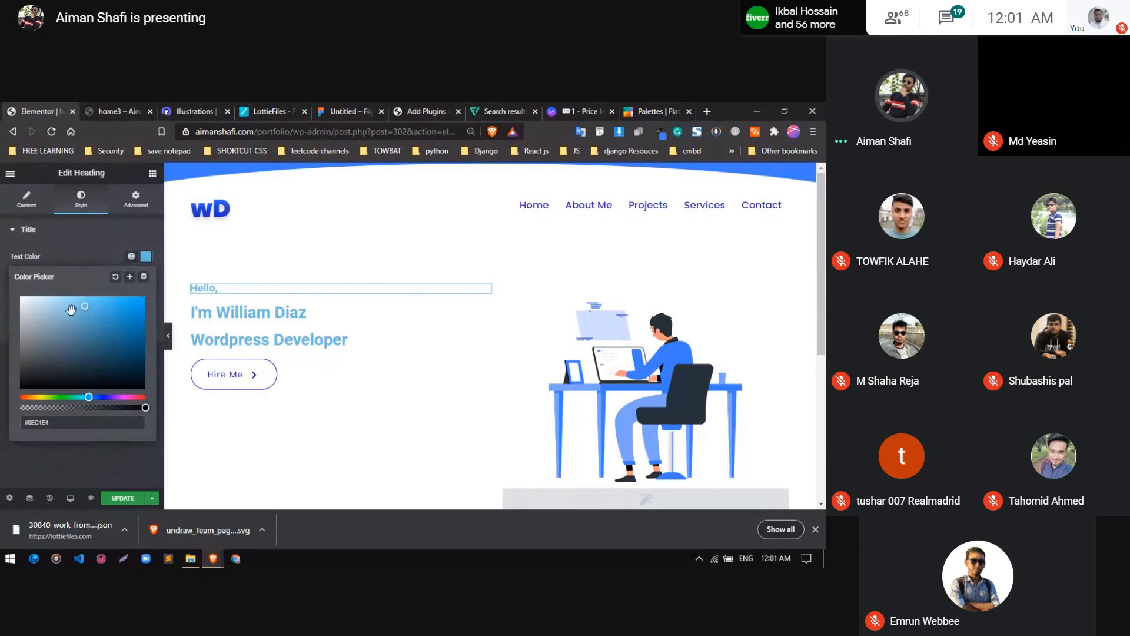
click(39, 374)
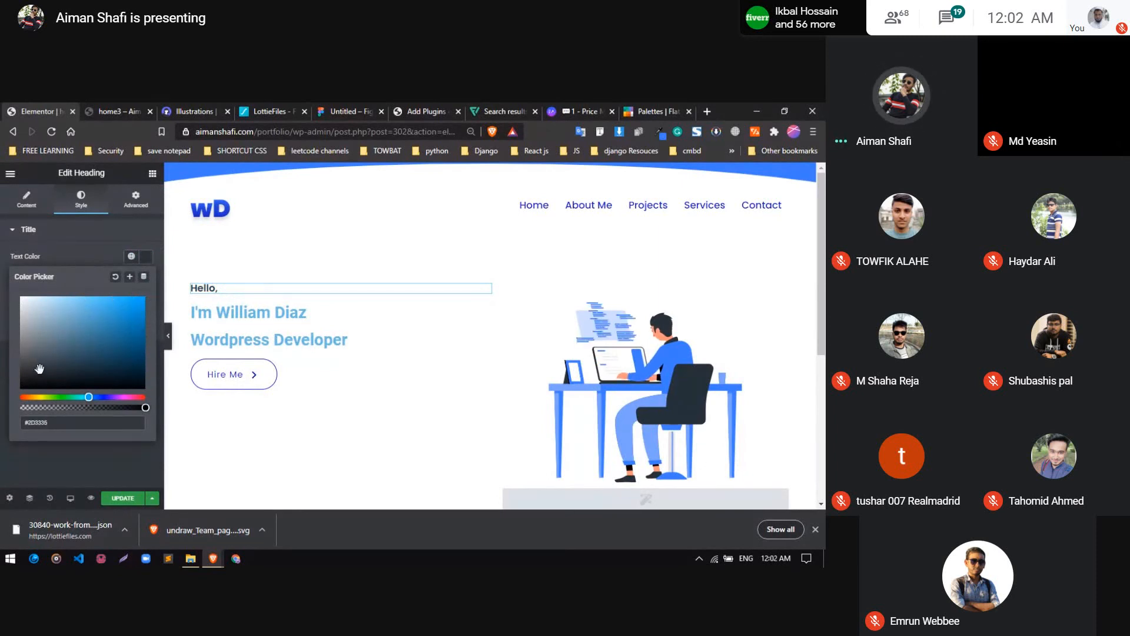
click(130, 277)
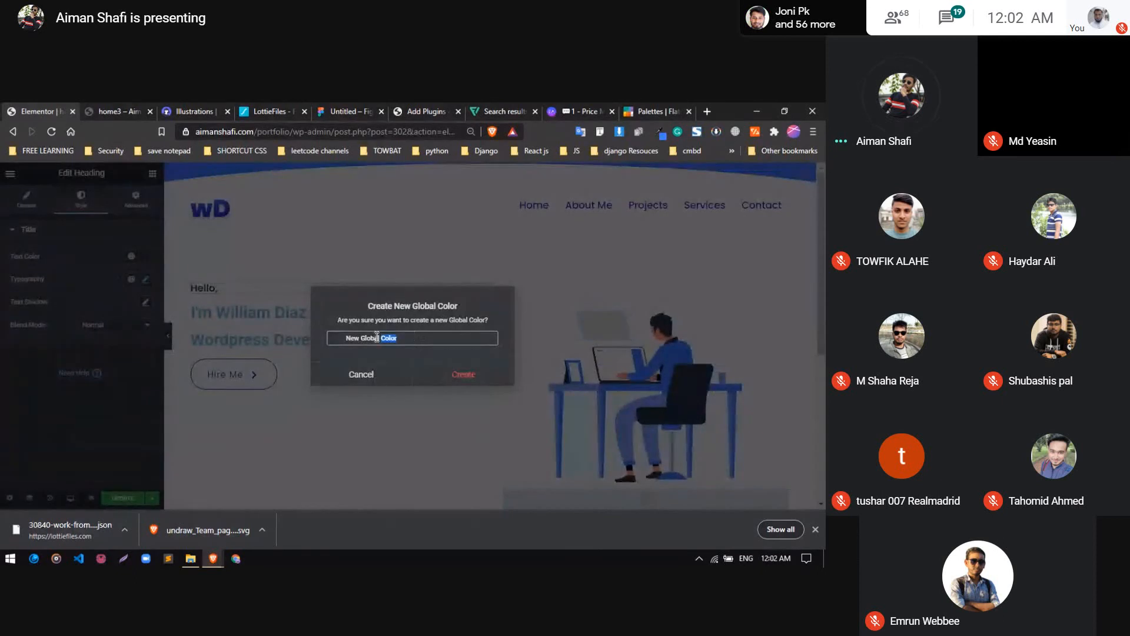
click(462, 375)
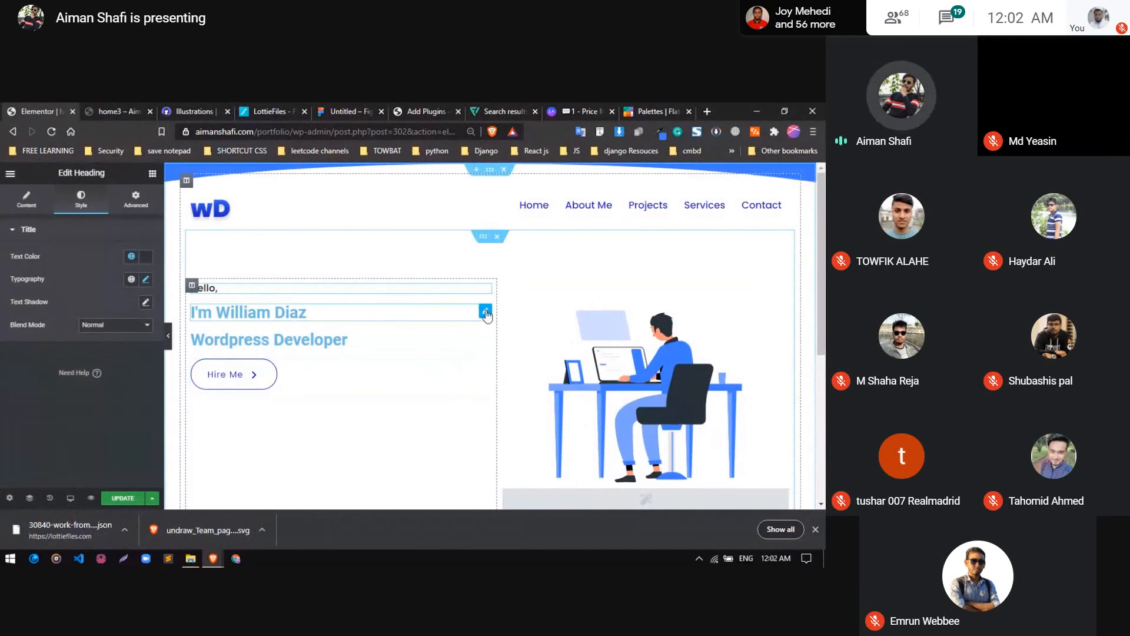
Select the hero name heading below "Hello," and set its font family to Poppins
click(282, 312)
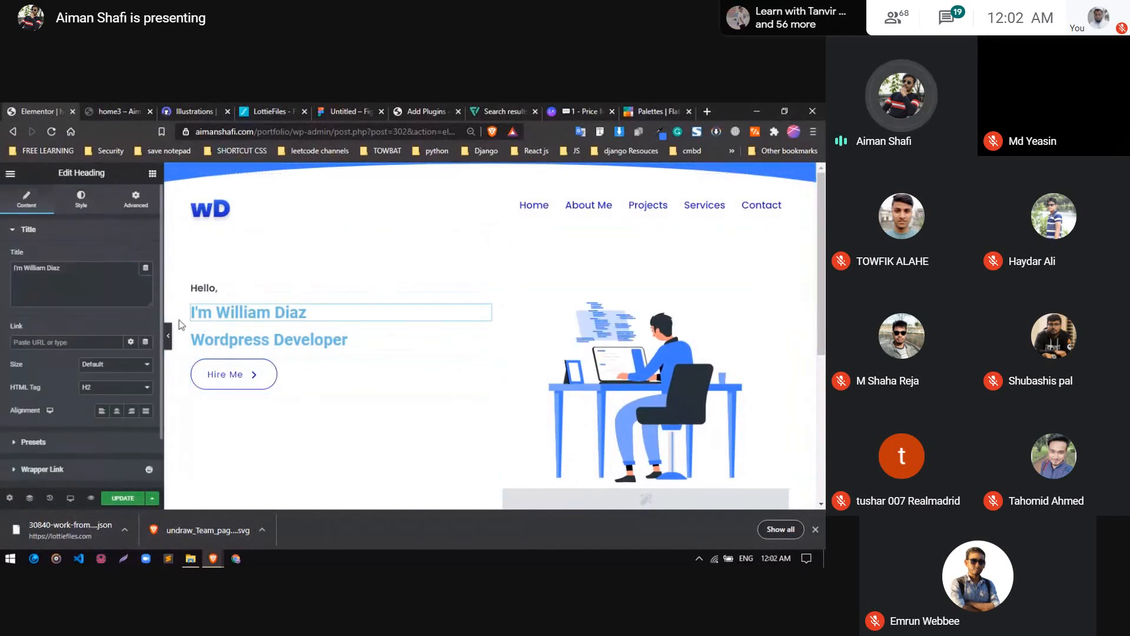
drag(23, 271, 43, 271)
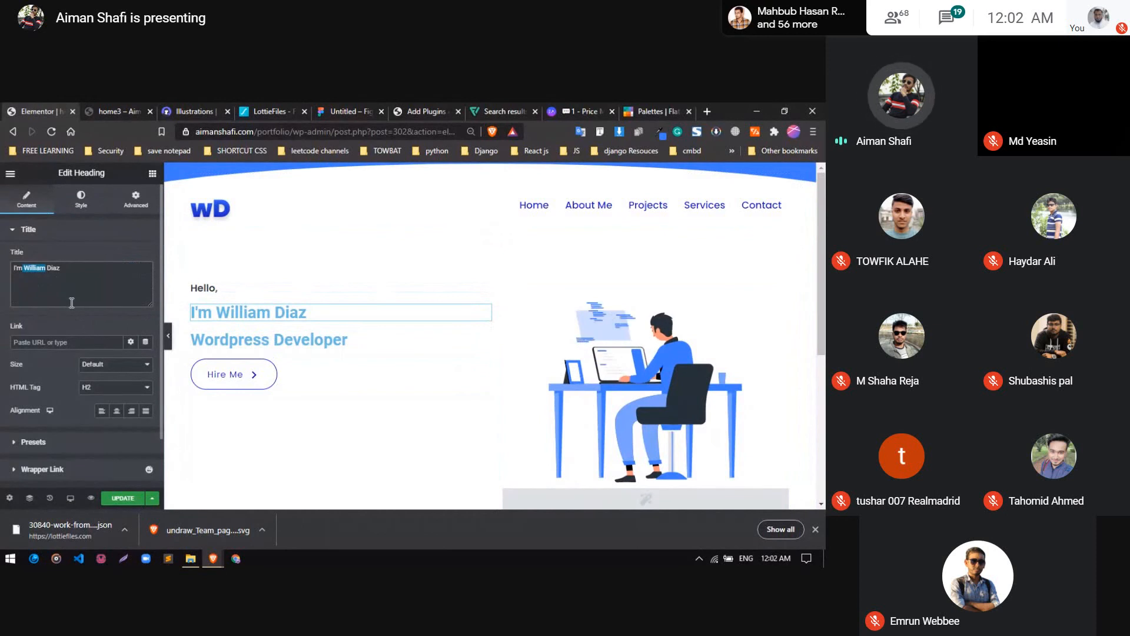
click(71, 302)
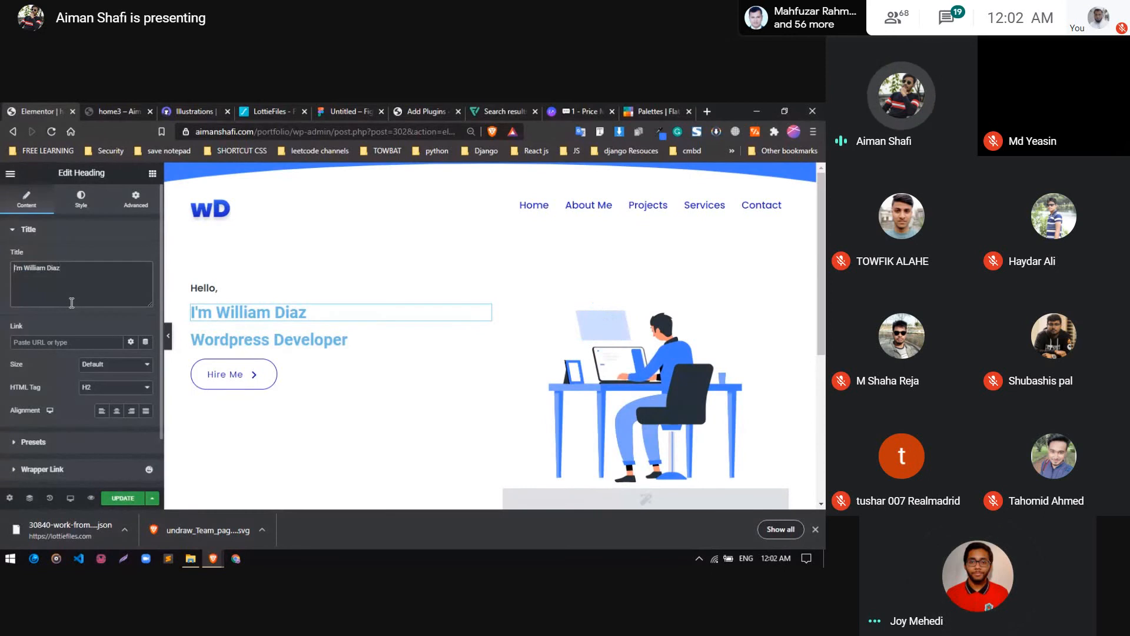
click(69, 208)
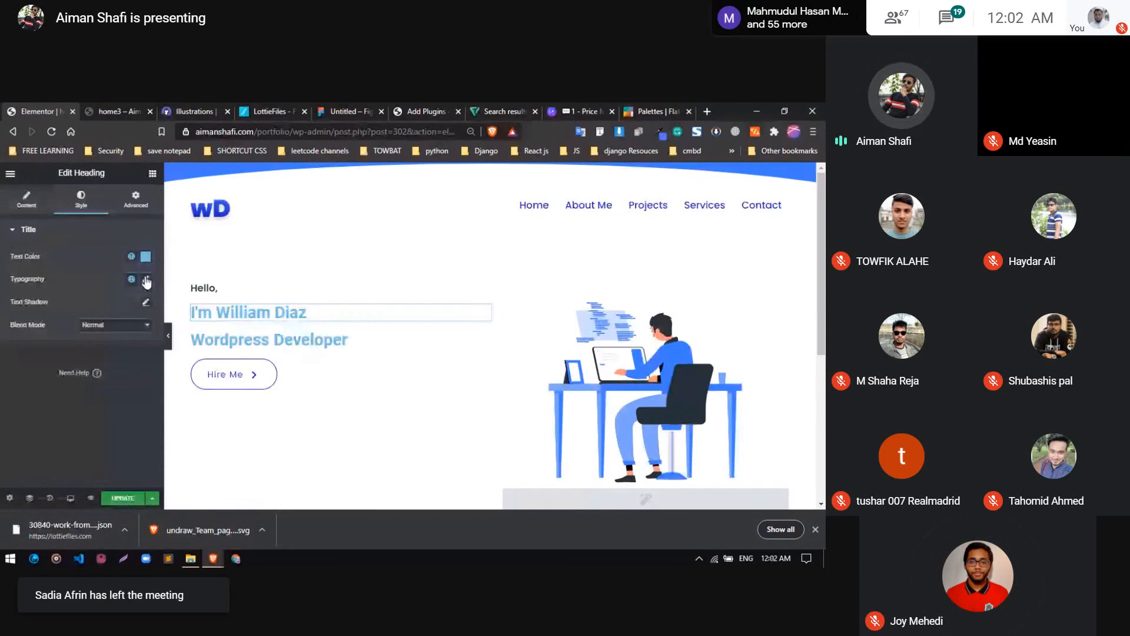
click(146, 282)
click(125, 331)
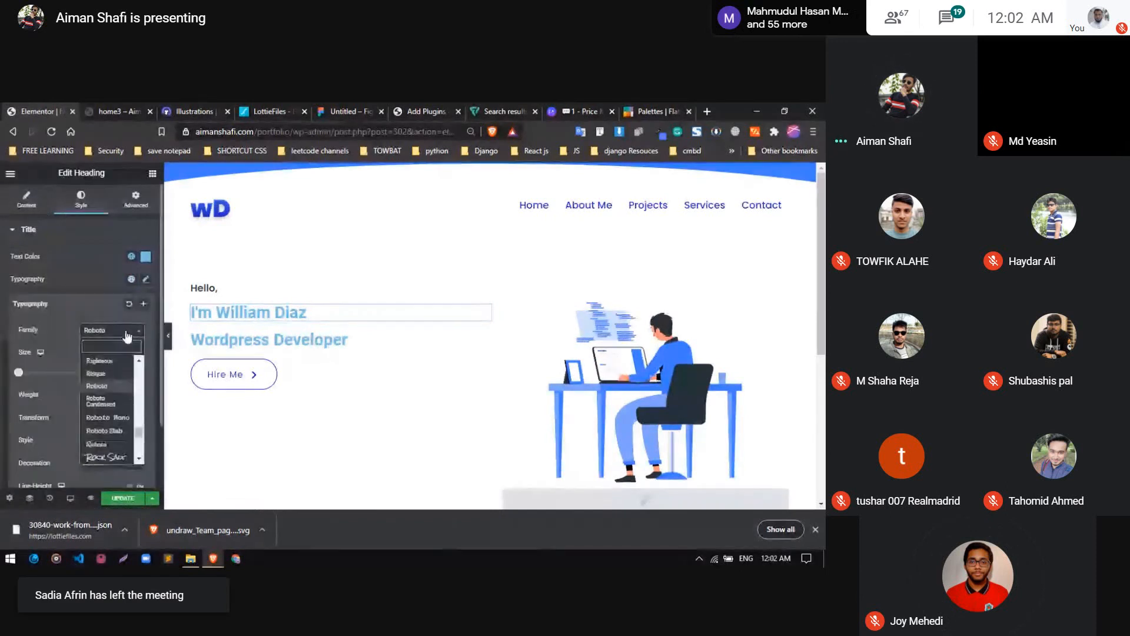
text(ppo)
key(Return)
click(127, 337)
text(popp)
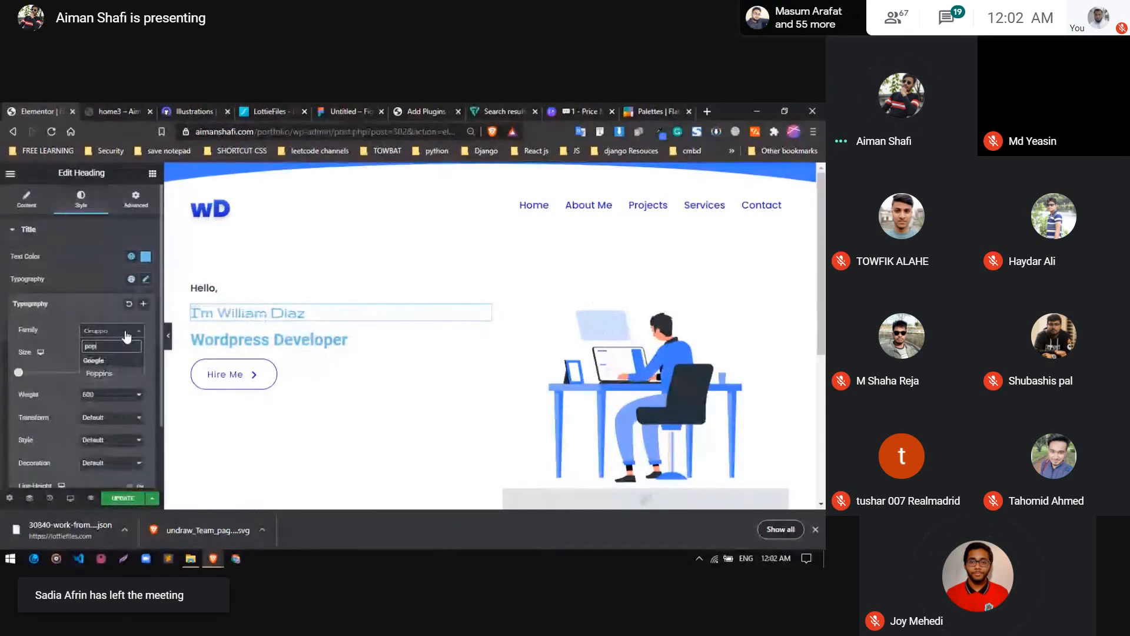
key(Return)
click(97, 283)
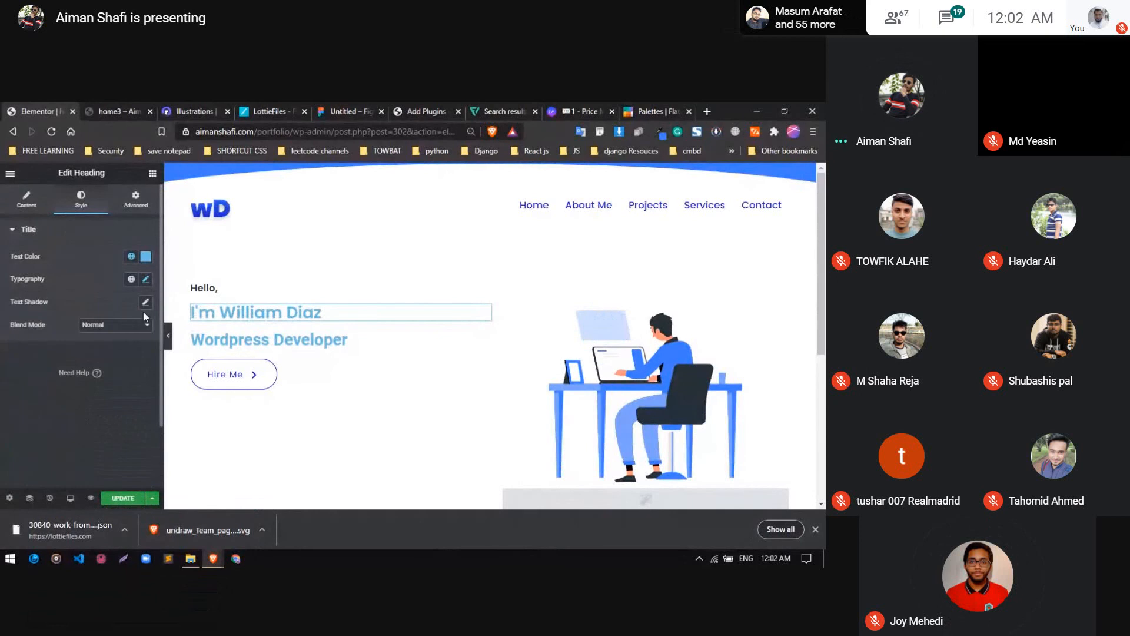
Set the hero name heading's font size to 55 px
click(146, 279)
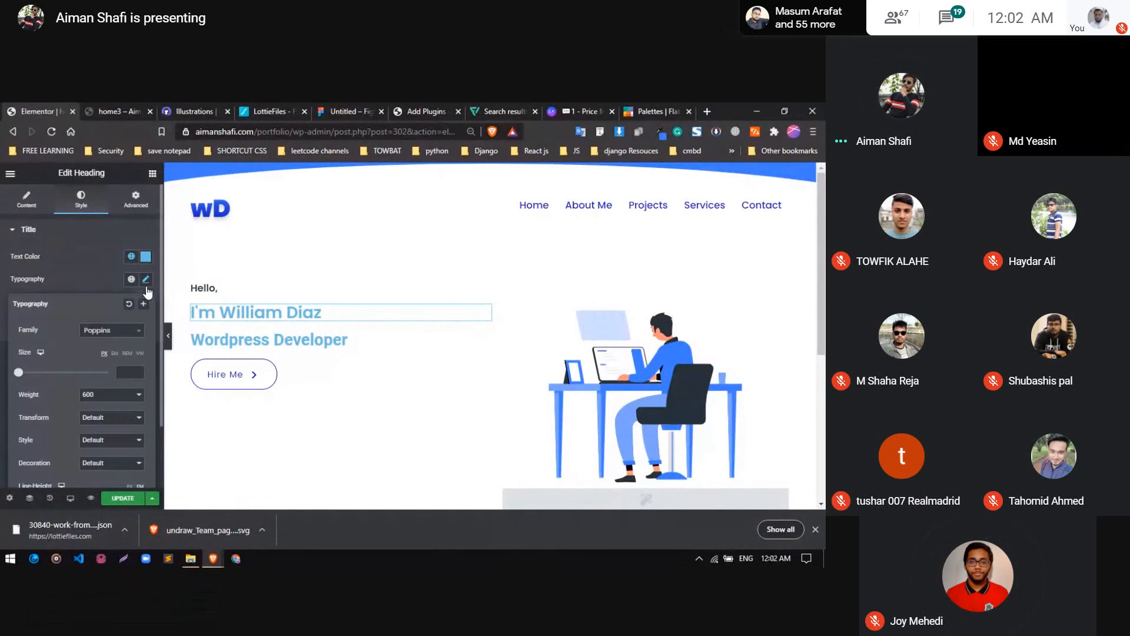
click(131, 371)
text(45)
key(Up)
key(Up)
key(Up)
key(Up)
key(Up)
key(Up)
key(Up)
key(Up)
key(Up)
key(Up)
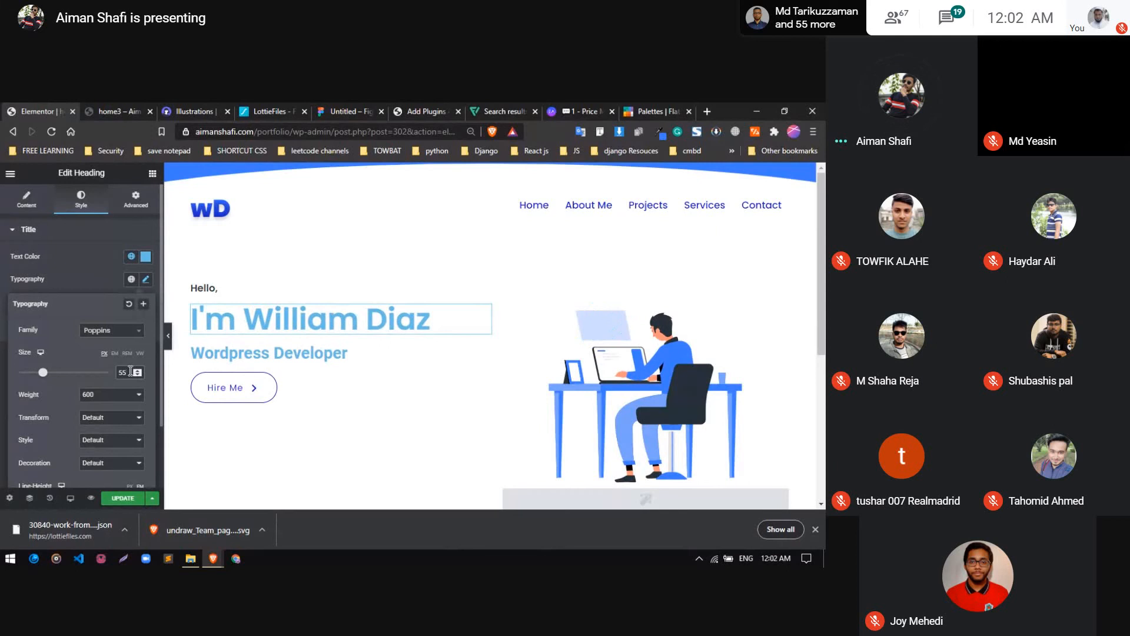
Try the hero name heading at font weight 700, and settle on weight 800
click(105, 404)
click(95, 454)
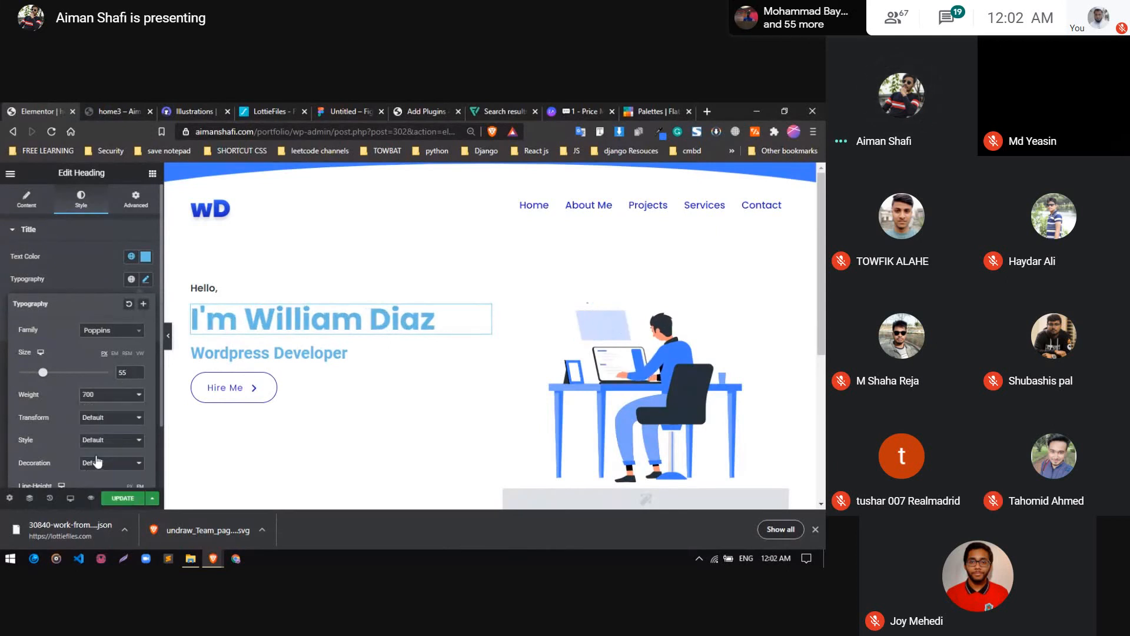
click(100, 402)
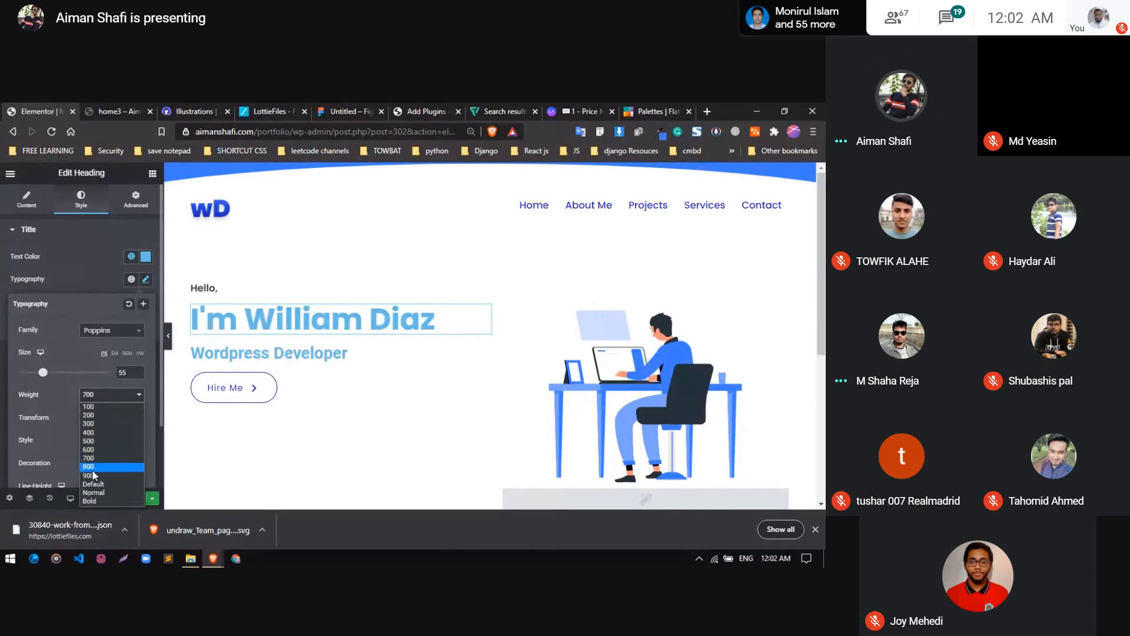
click(93, 472)
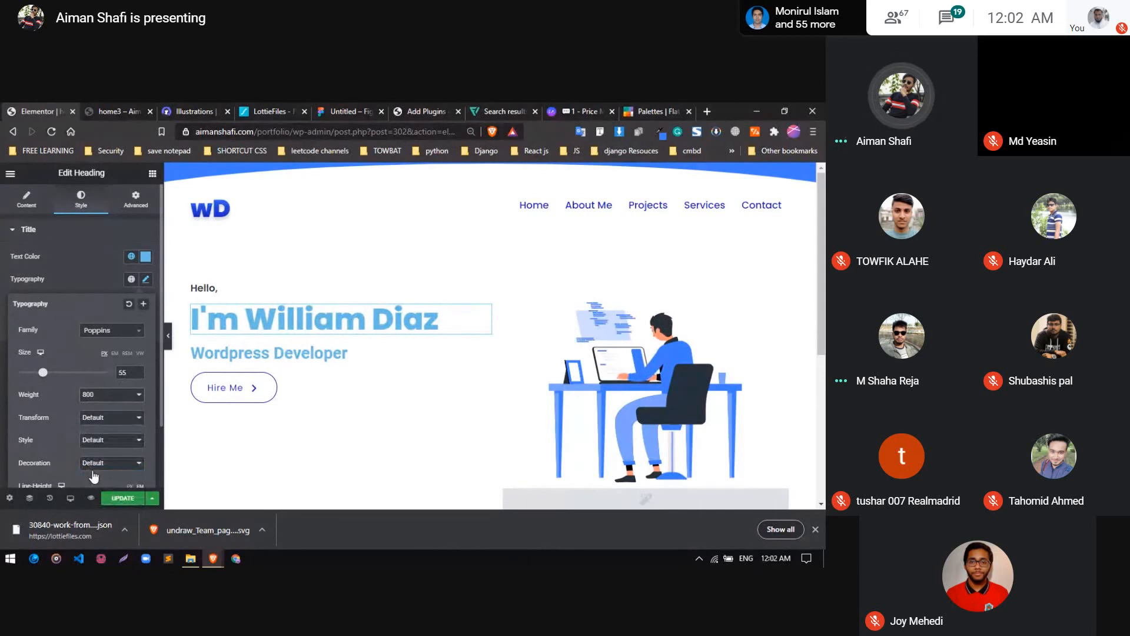
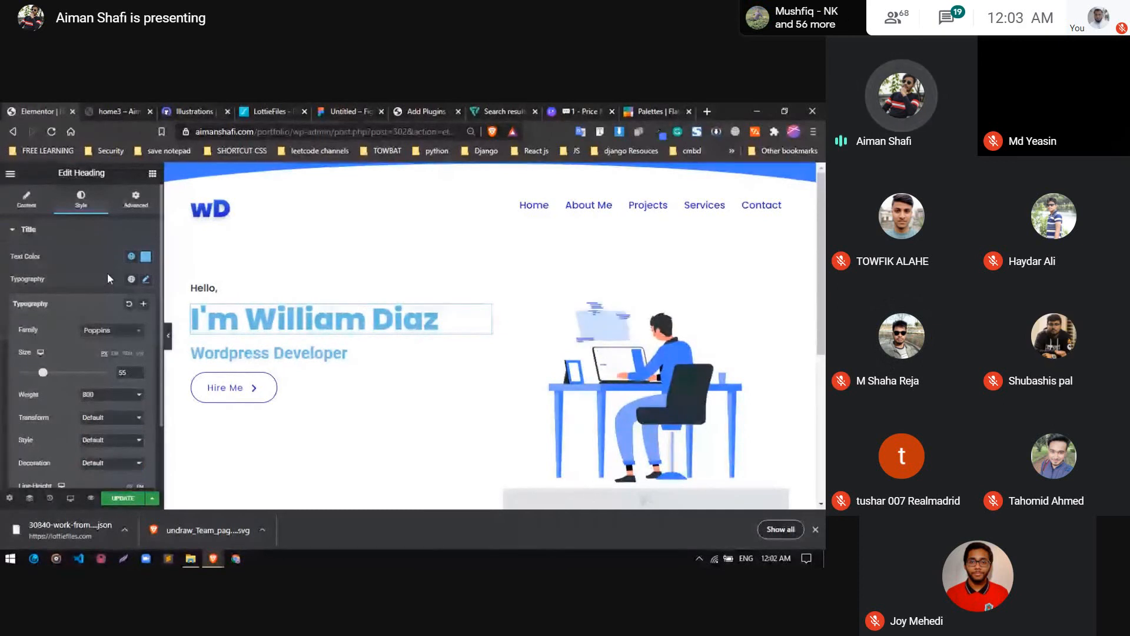
Try a custom near-black text color, #25292A, on the hero name heading
click(146, 280)
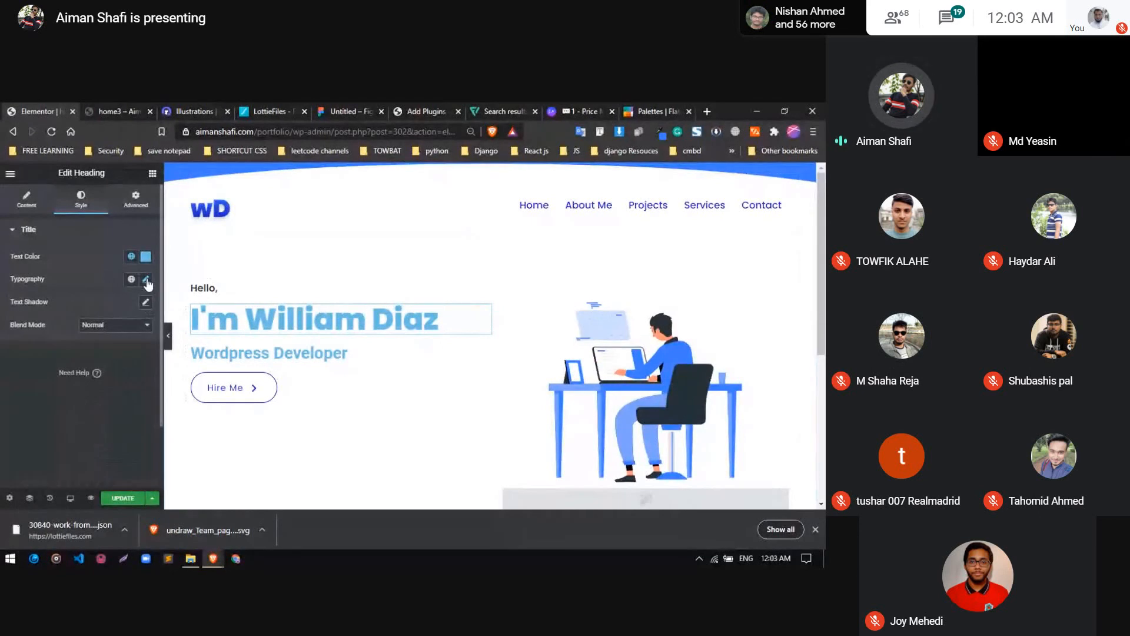
click(147, 304)
click(146, 256)
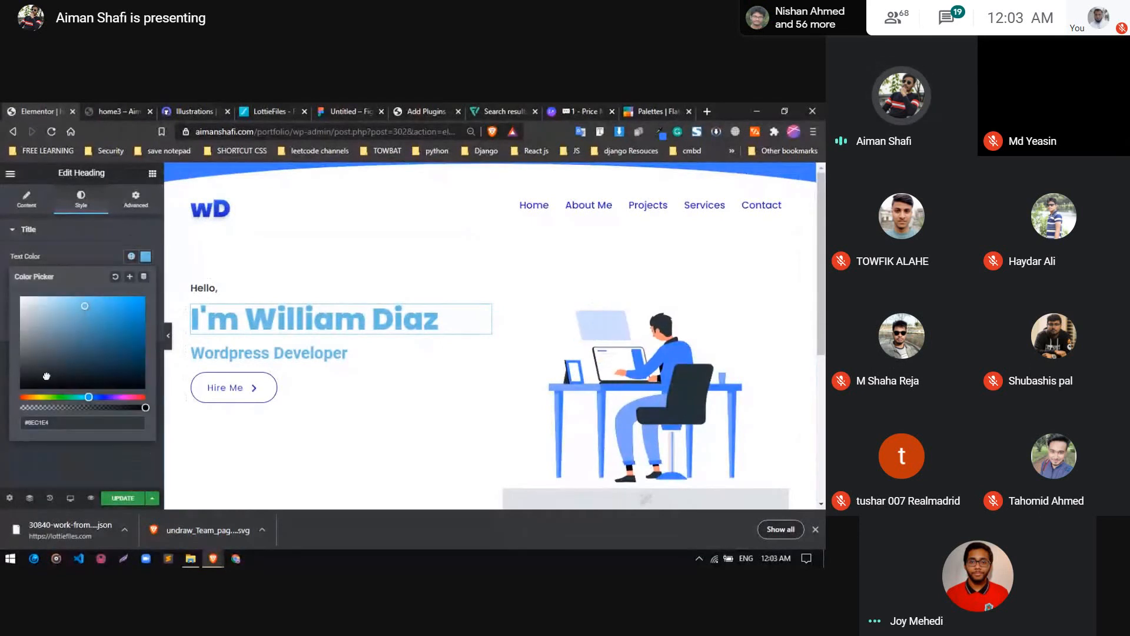
drag(47, 375, 33, 371)
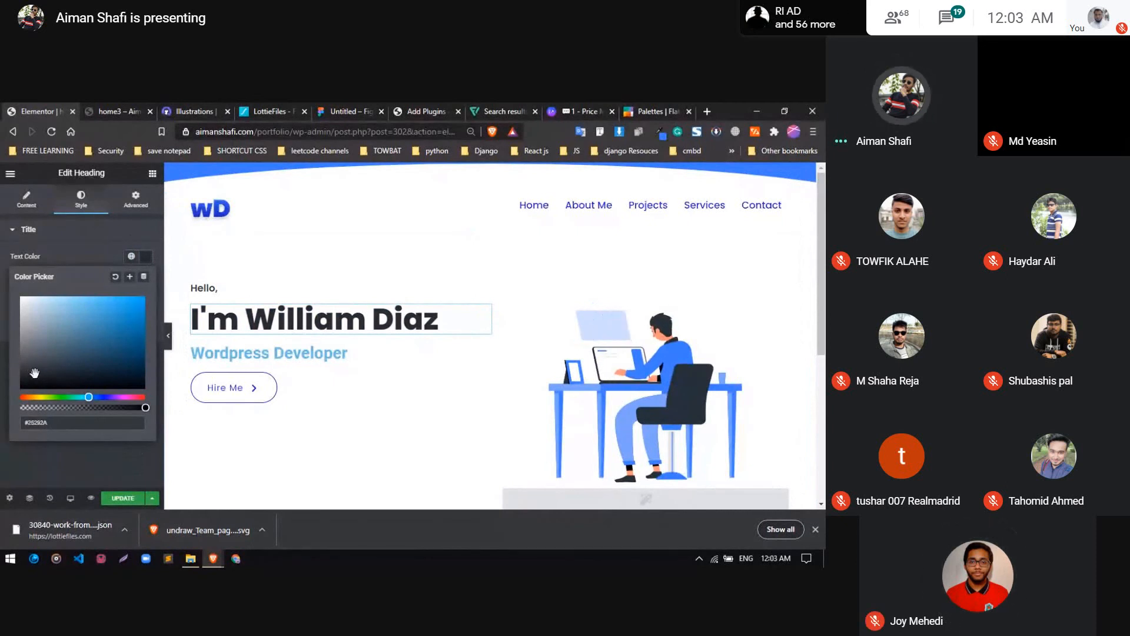
click(93, 229)
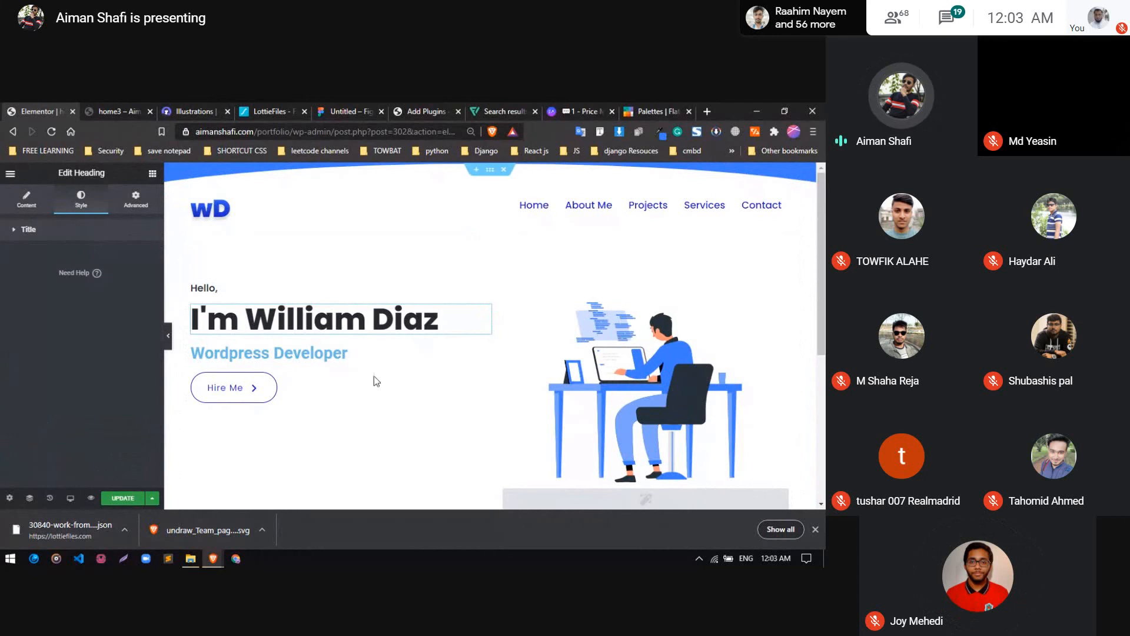
click(120, 227)
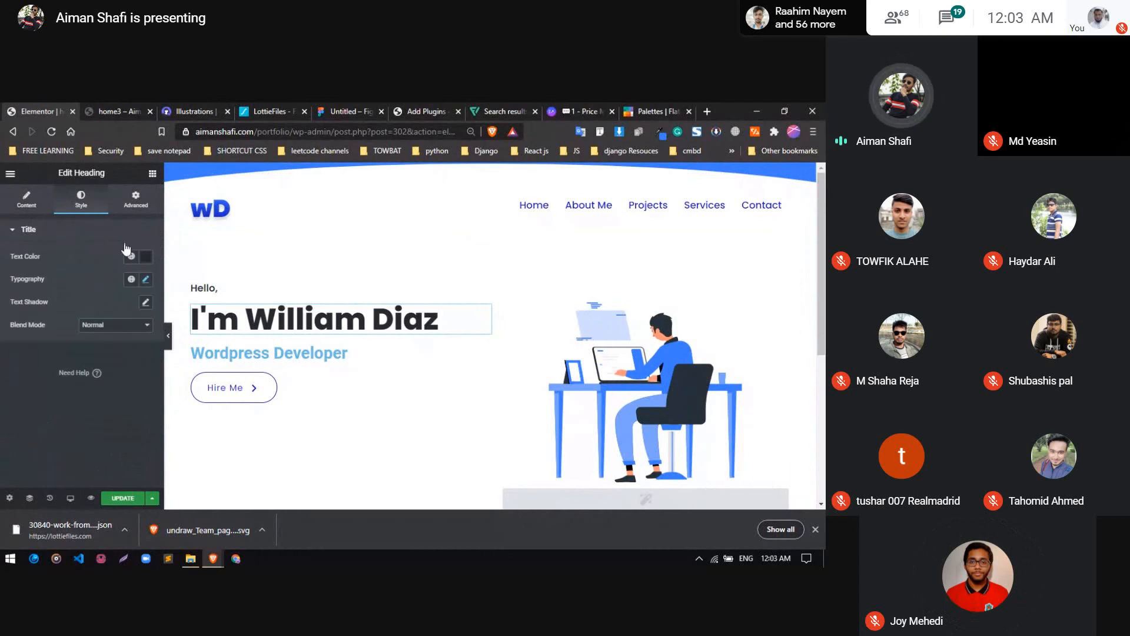
Apply the dark gray global color "New Color" to the hero name heading's text
click(145, 257)
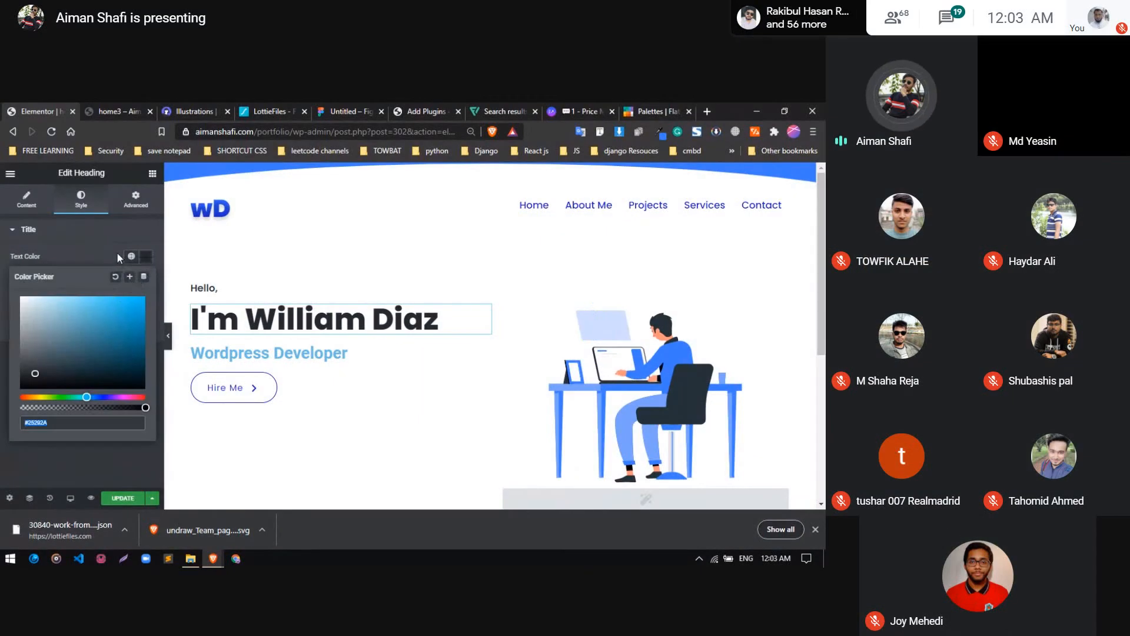
click(132, 256)
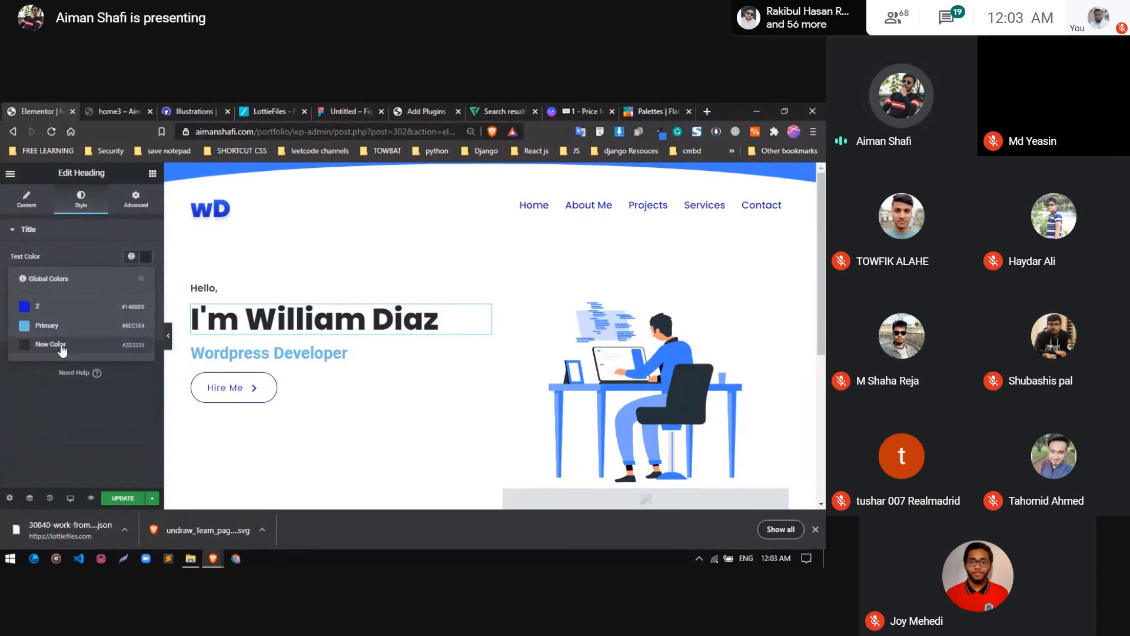
click(56, 347)
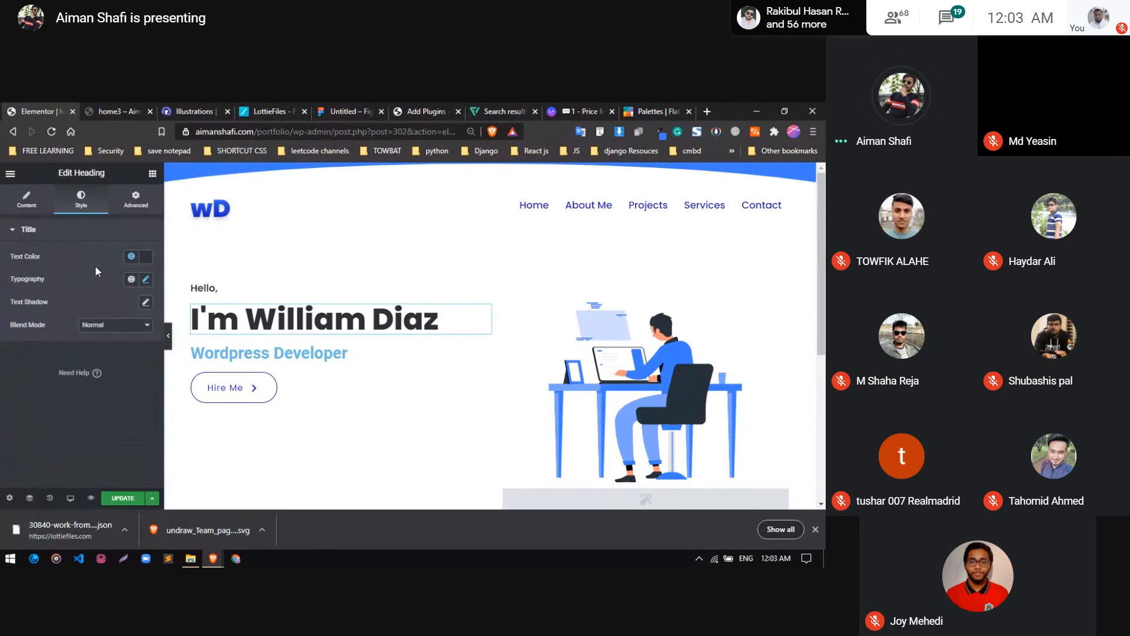
Wrap the first name in the hero name heading's title text in a <span> tag
click(33, 199)
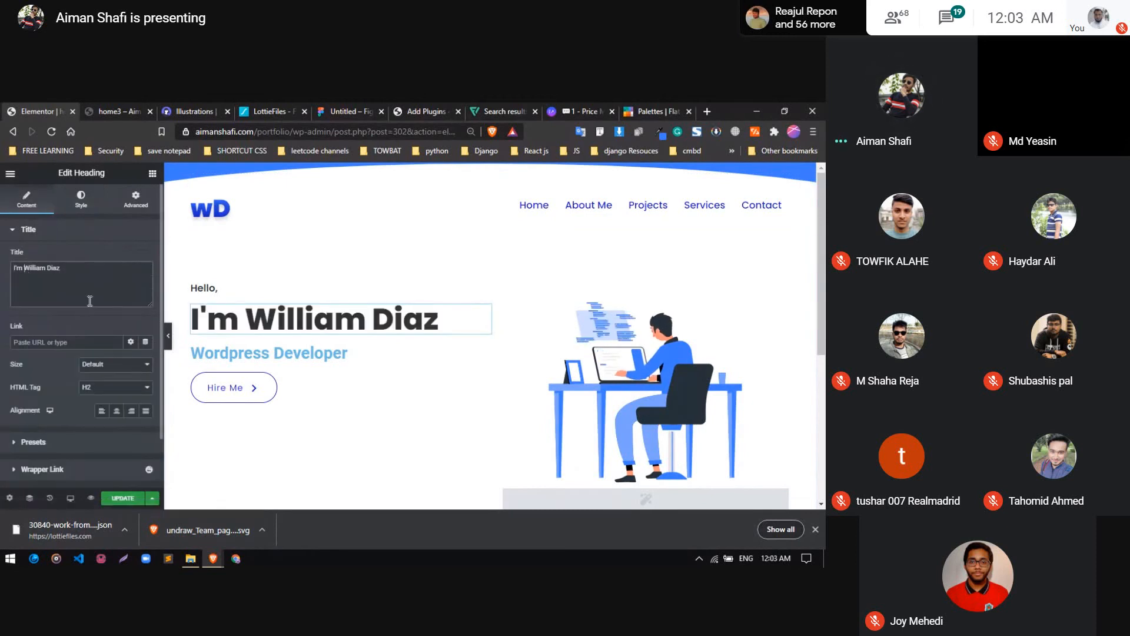
text(<sapn>)
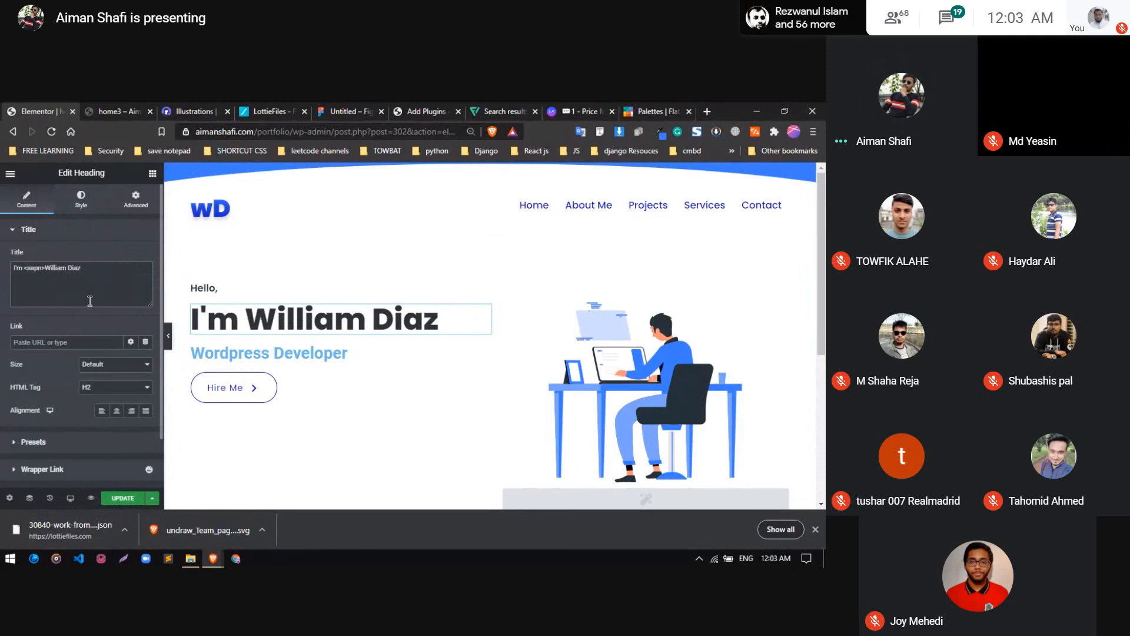
key(BackSpace)
key(BackSpace)
key(BackSpace)
key(BackSpace)
text(pan>)
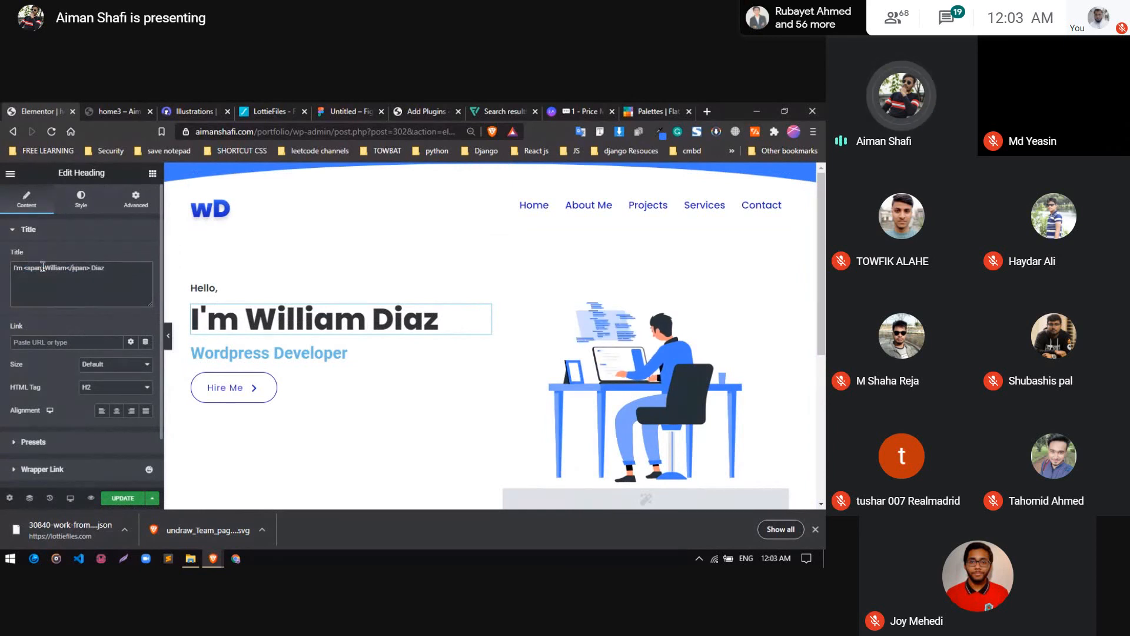
Add an inline style attribute with a color property to the span's opening tag
text(style)
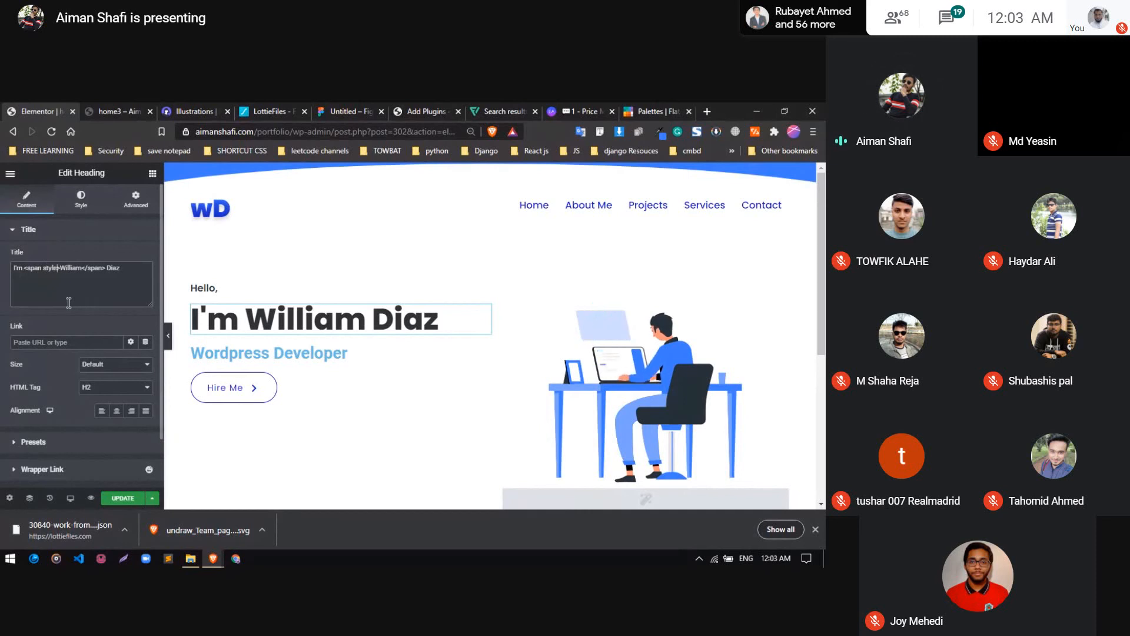
text(=')
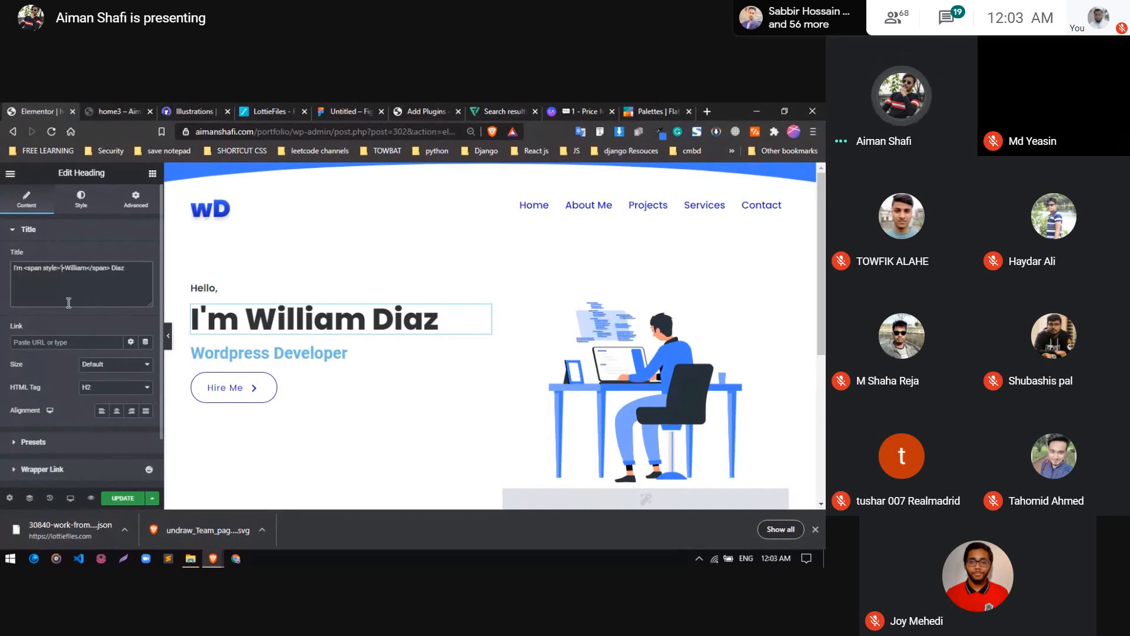
text(')
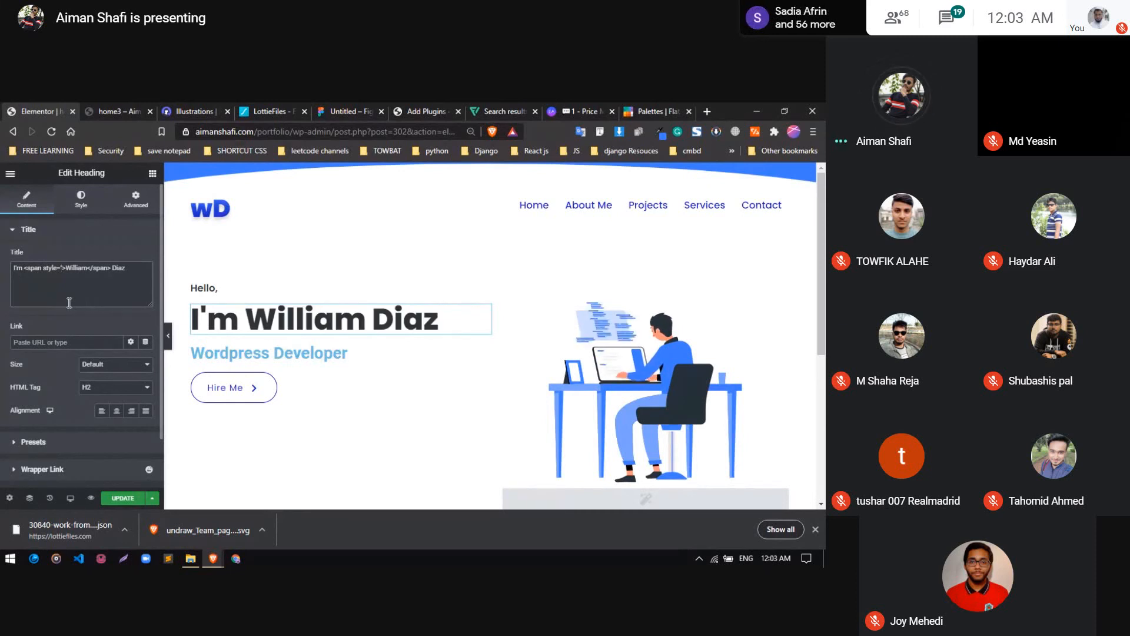
text(color)
text(:)
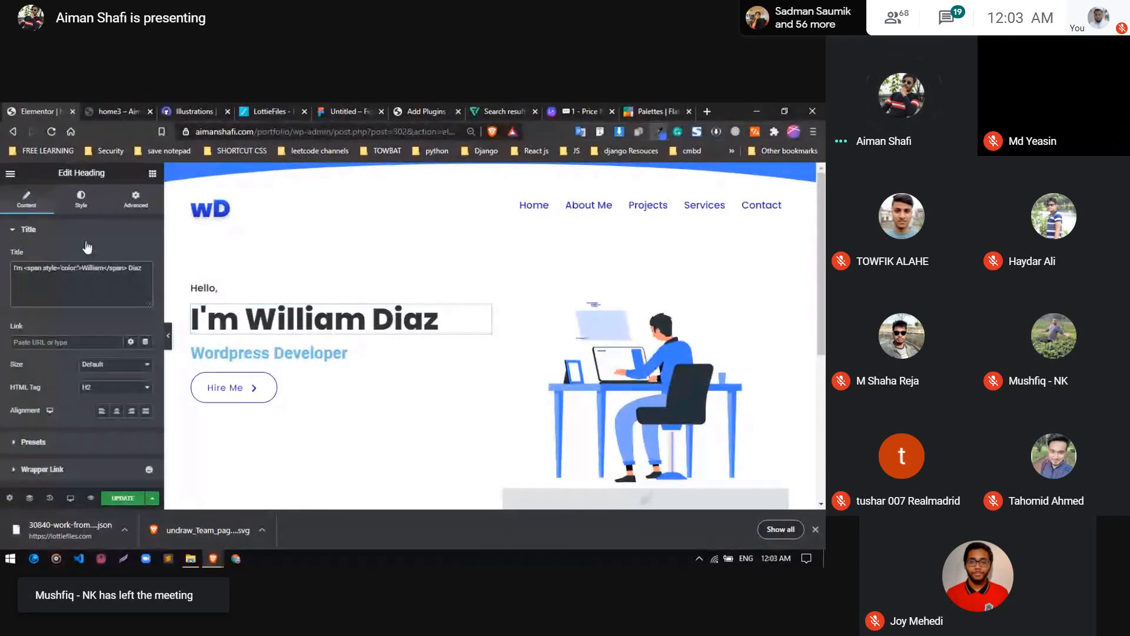
Apply global color "2" to the heading to copy its hex code, #140BD5, and paste it as the span's color value
click(81, 199)
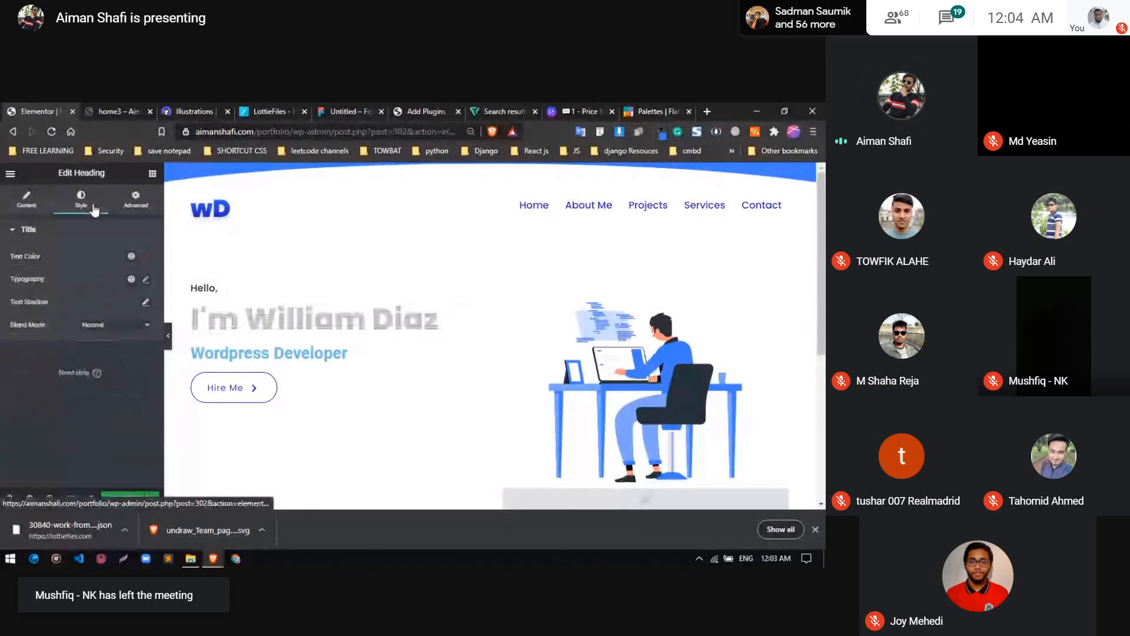
click(128, 256)
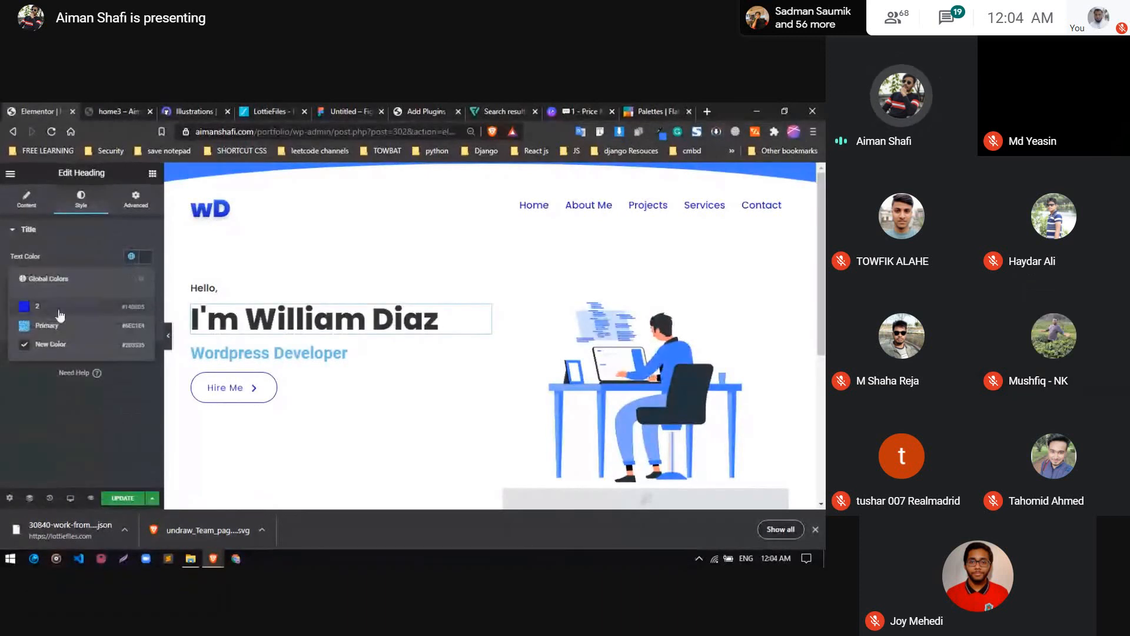
click(58, 312)
click(145, 256)
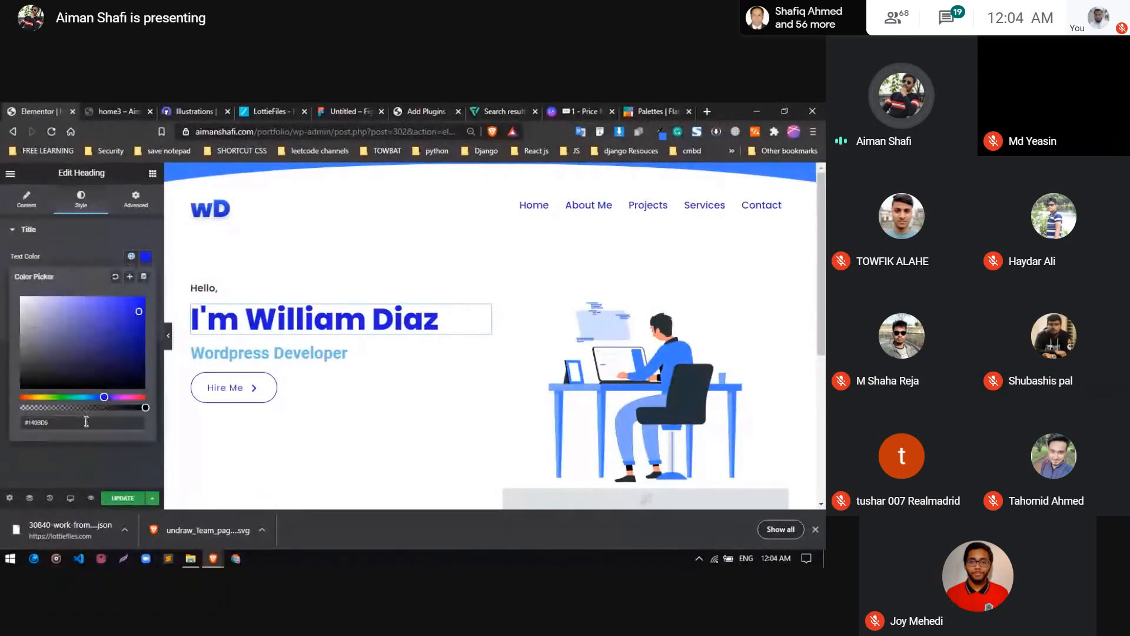
click(86, 258)
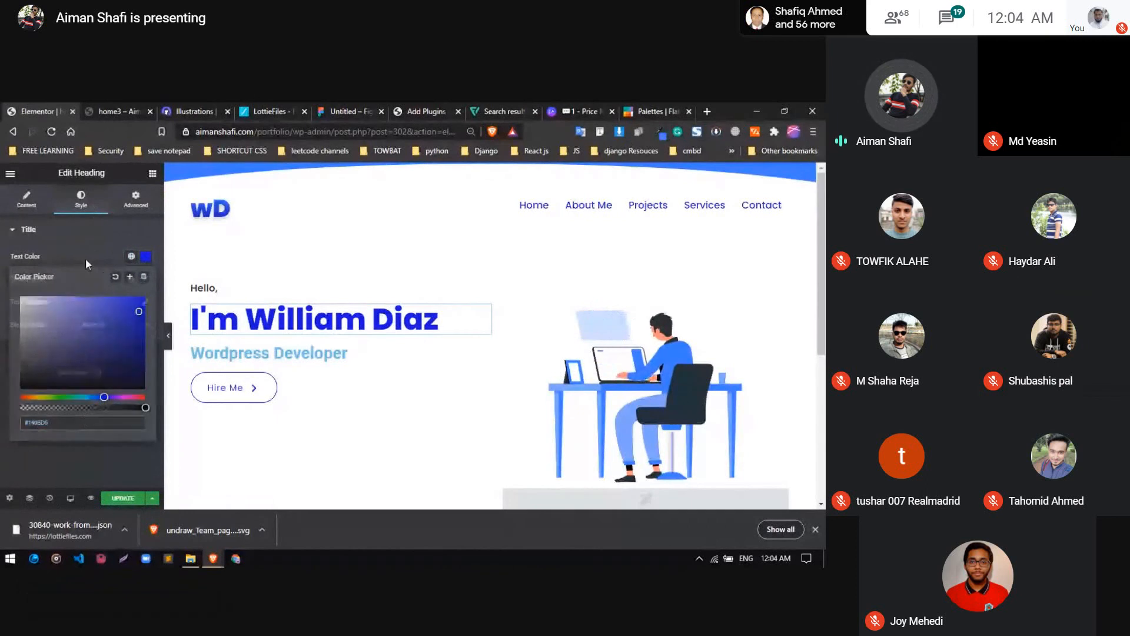
click(31, 202)
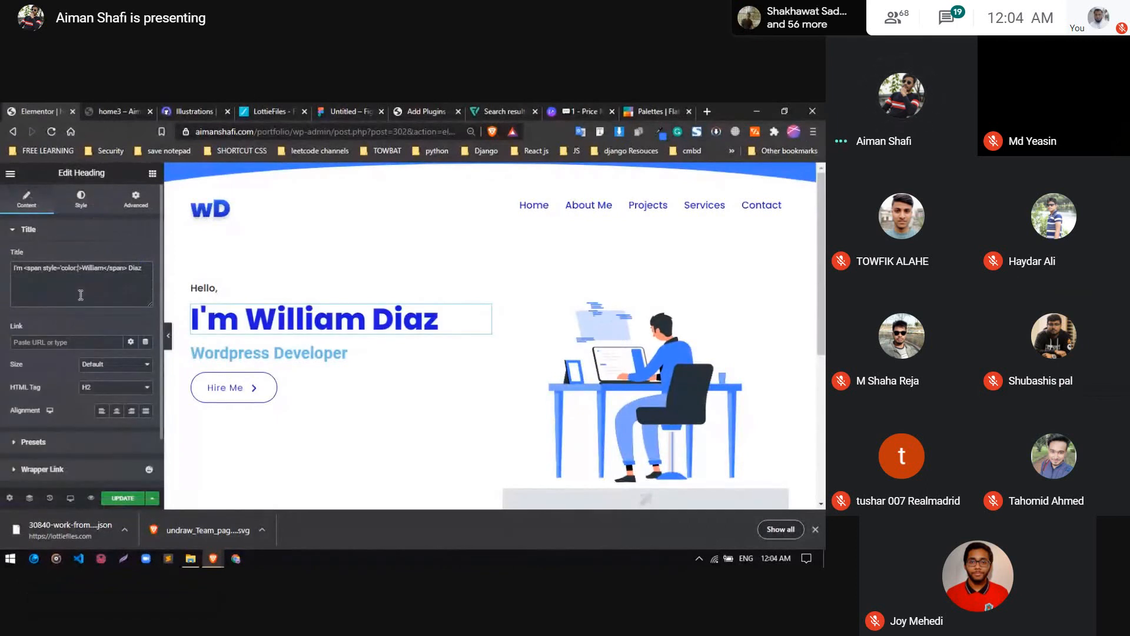
text(#140BD5)
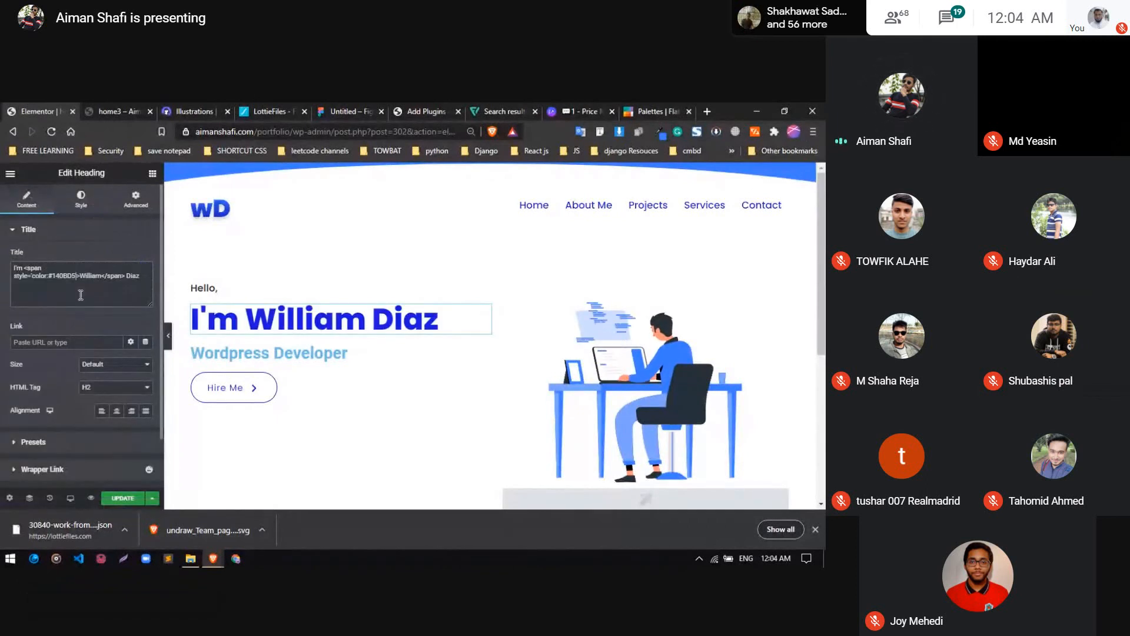
Set the hero name heading's text color back to the global color "New Color"
click(97, 203)
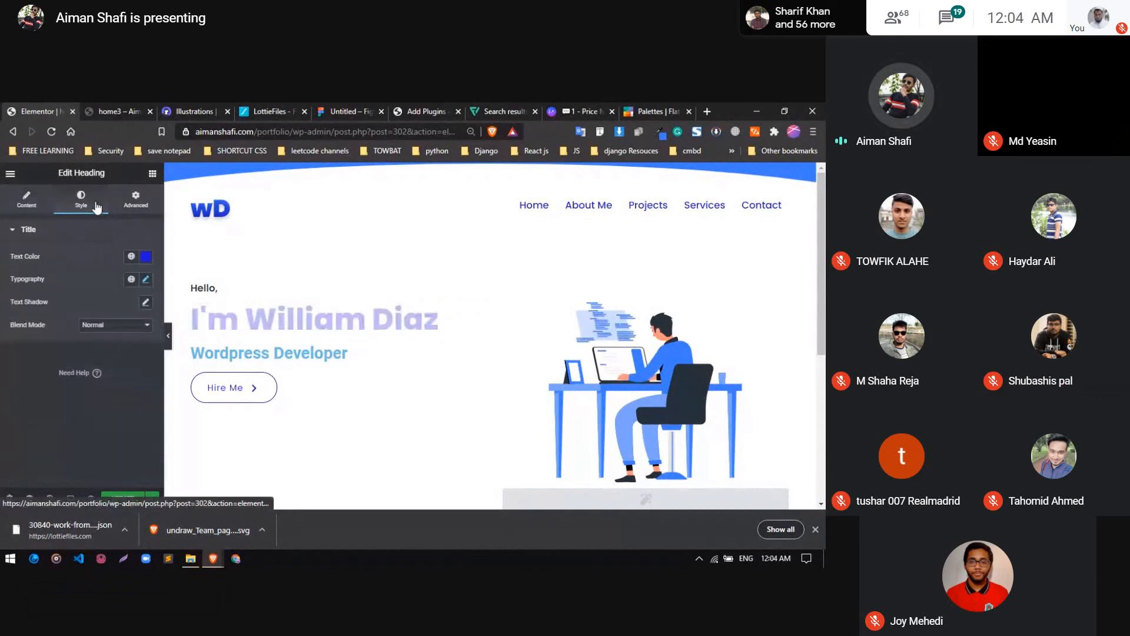
click(147, 262)
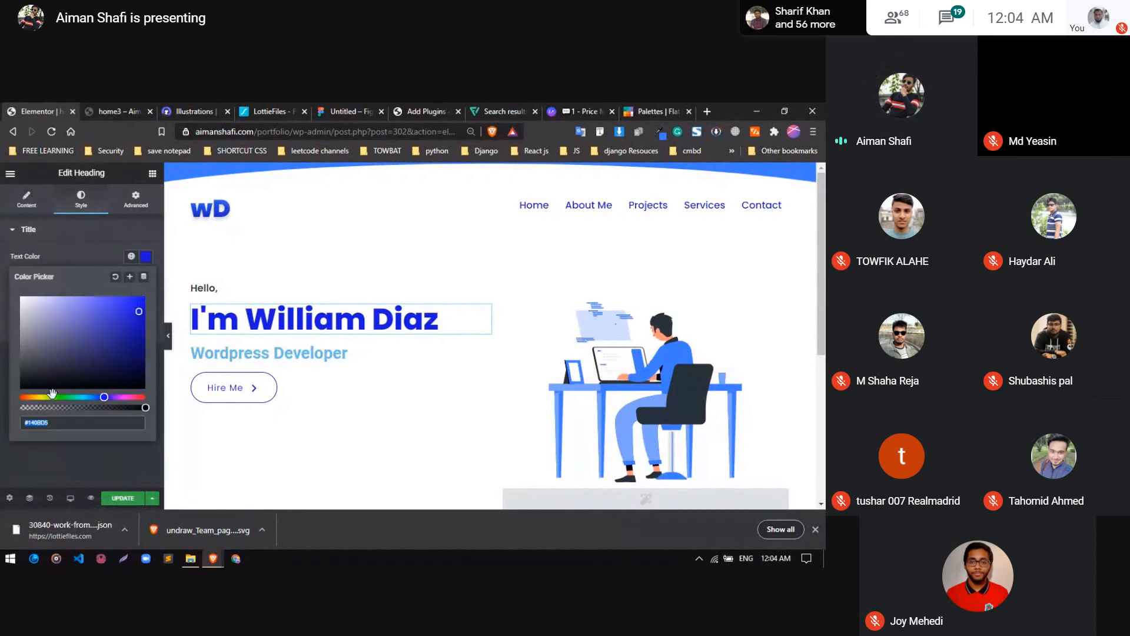
click(130, 256)
click(31, 344)
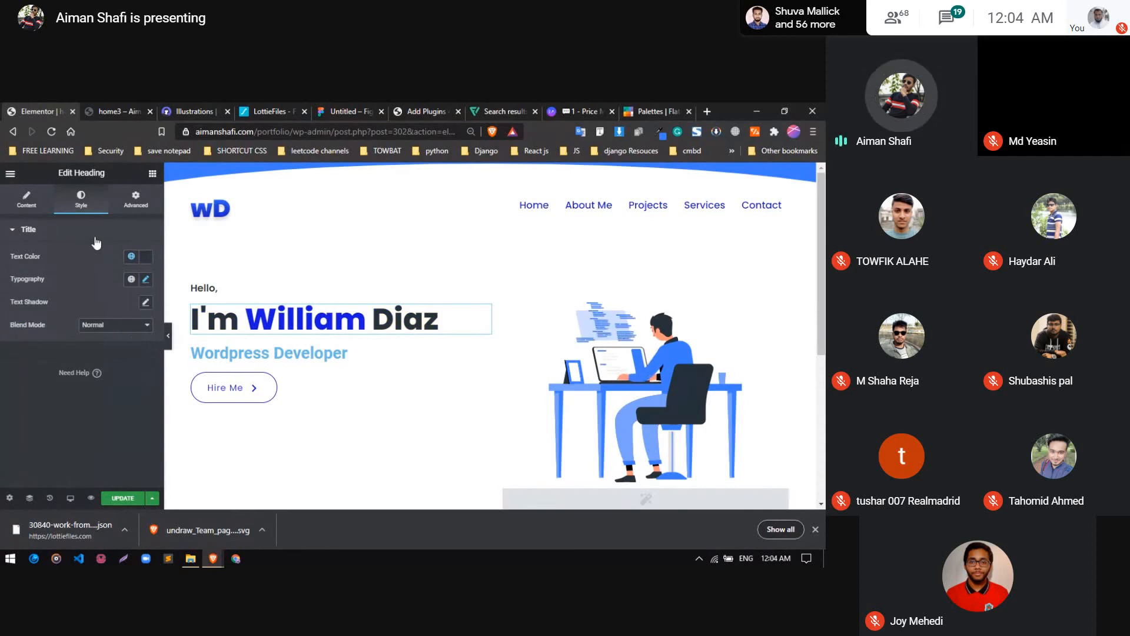
Add a text shadow to the hero name heading with the shadow color rgba(0, 0, 0, 0.09)
click(144, 302)
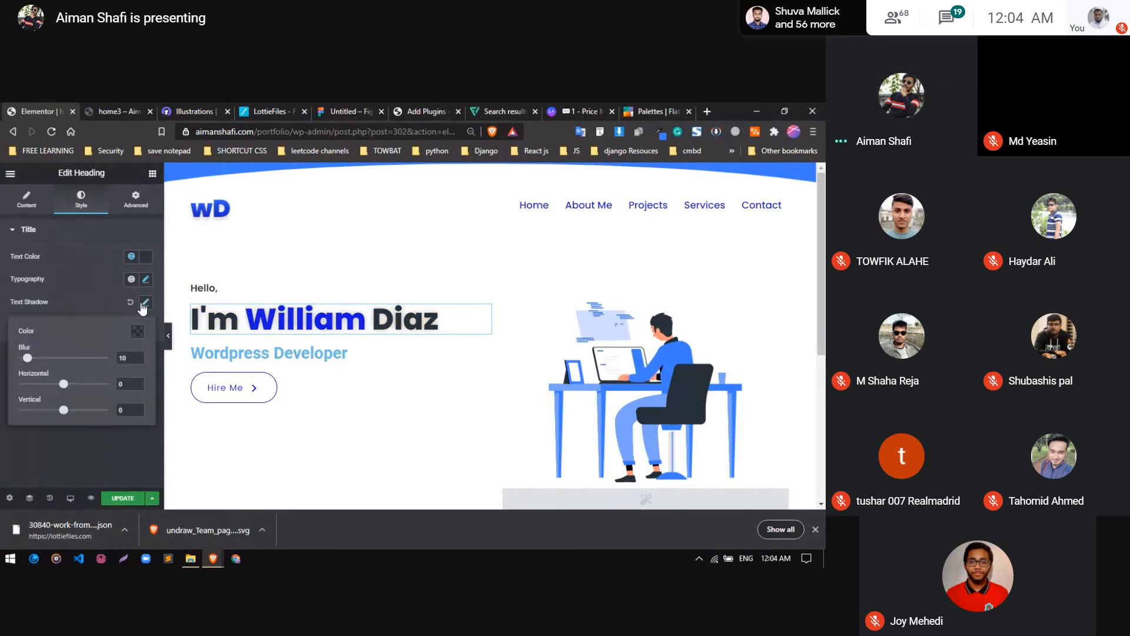
click(137, 332)
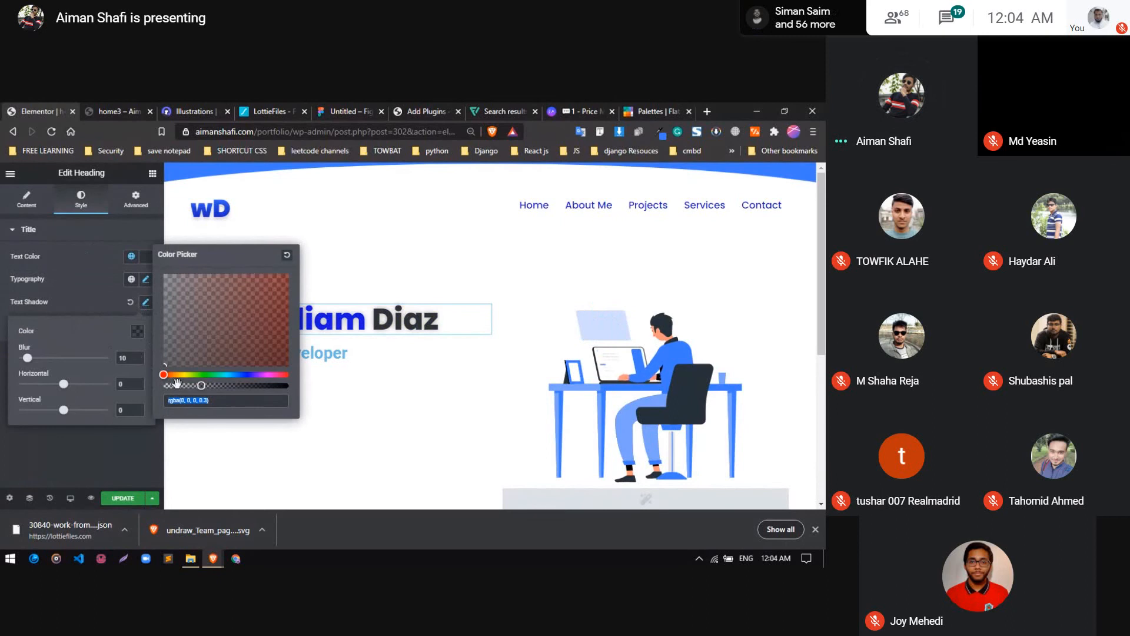
drag(180, 384, 175, 385)
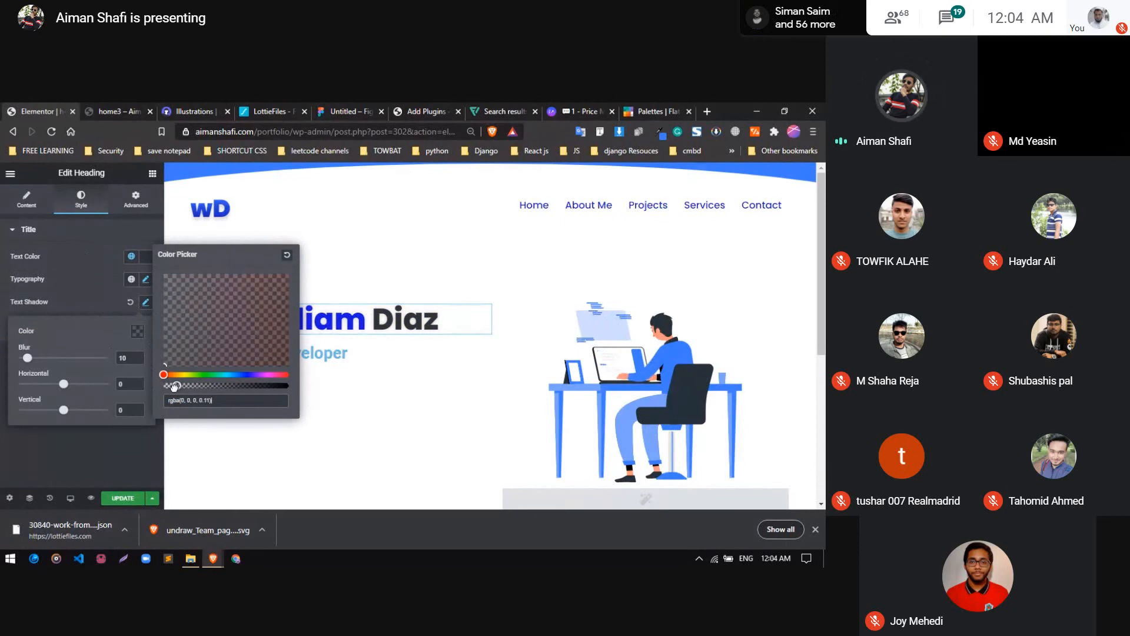
Set the heading's text shadow to horizontal offset 0, vertical offset 4 and blur 6
click(124, 382)
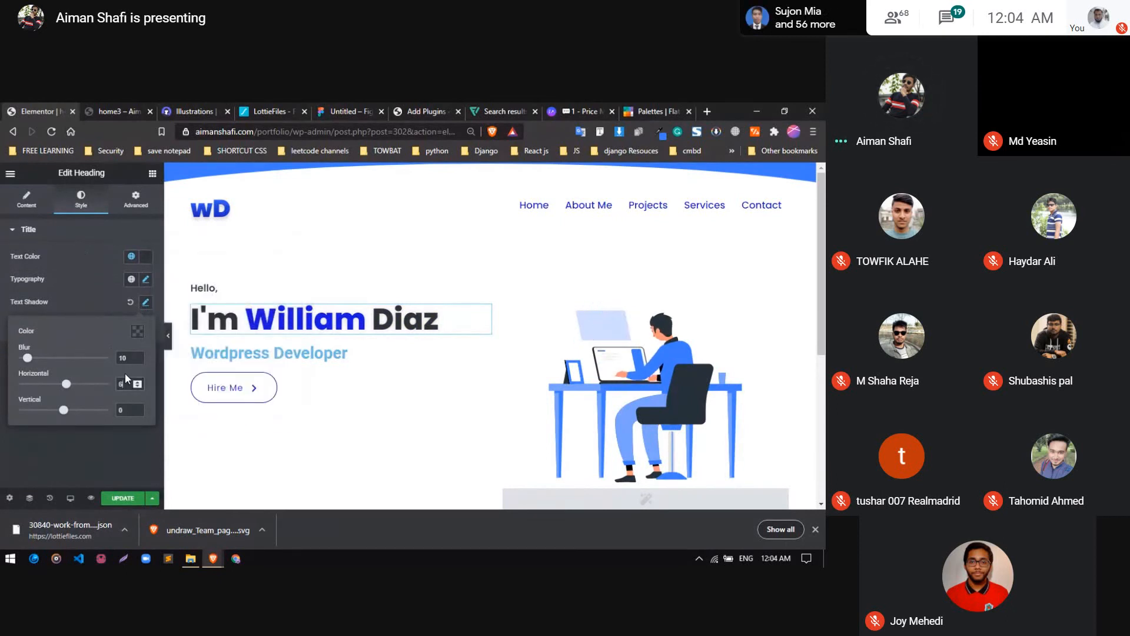
key(BackSpace)
text(0)
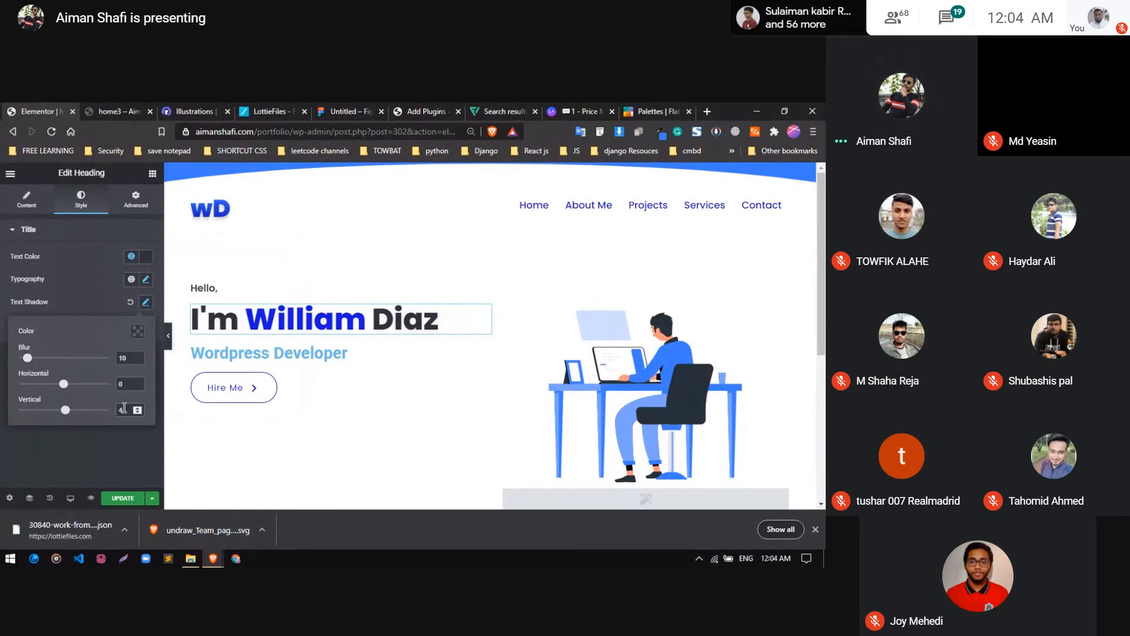
click(137, 330)
click(29, 361)
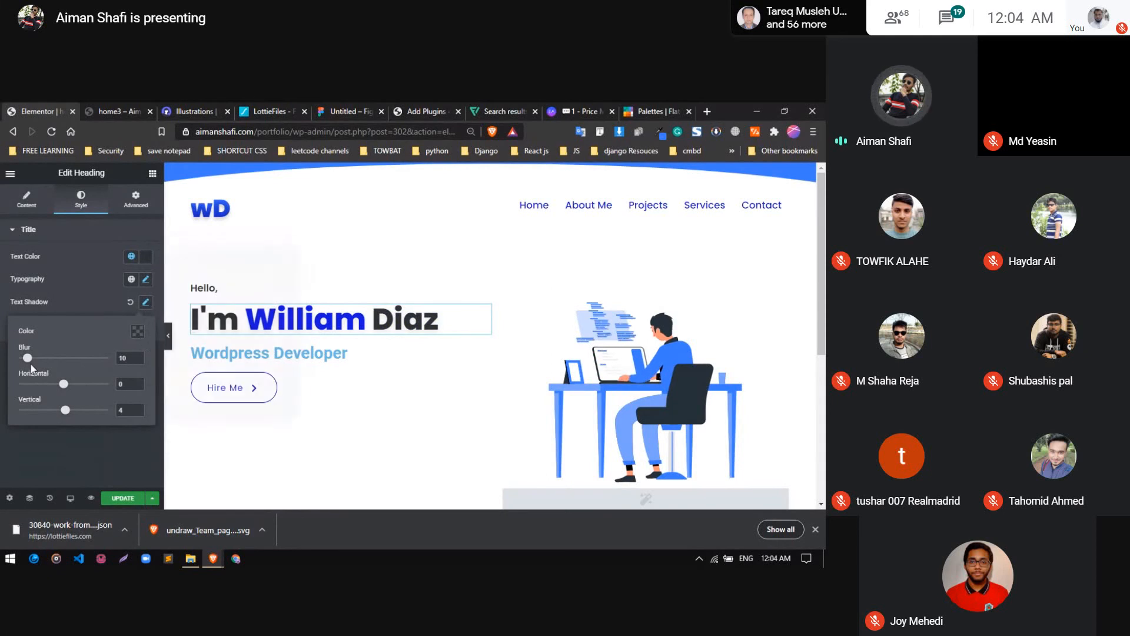
drag(29, 361, 26, 364)
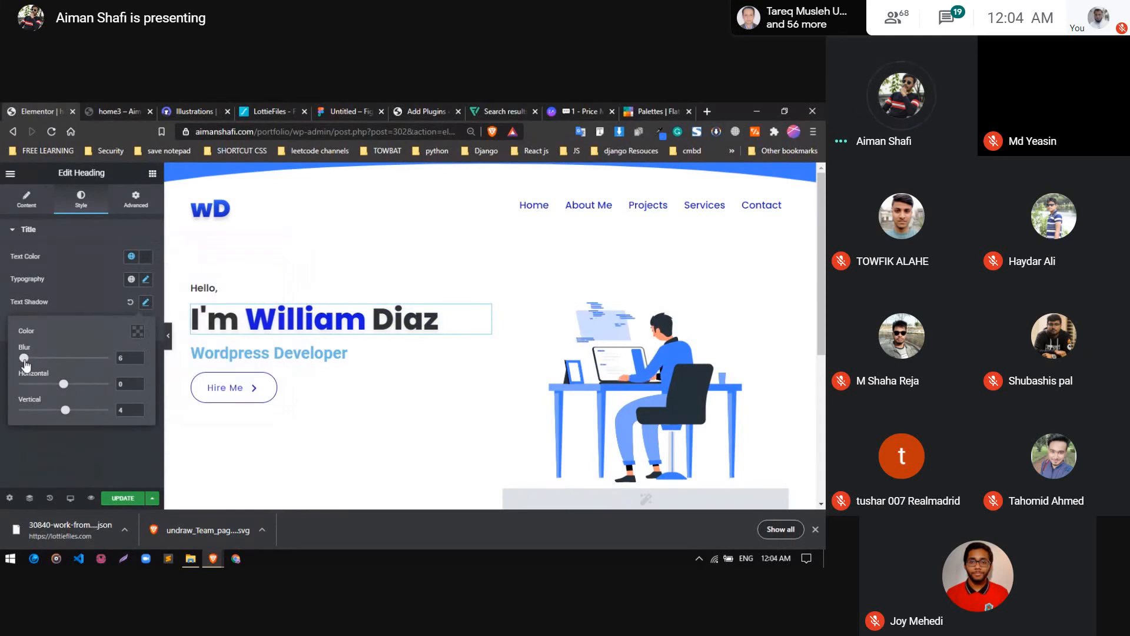
click(96, 297)
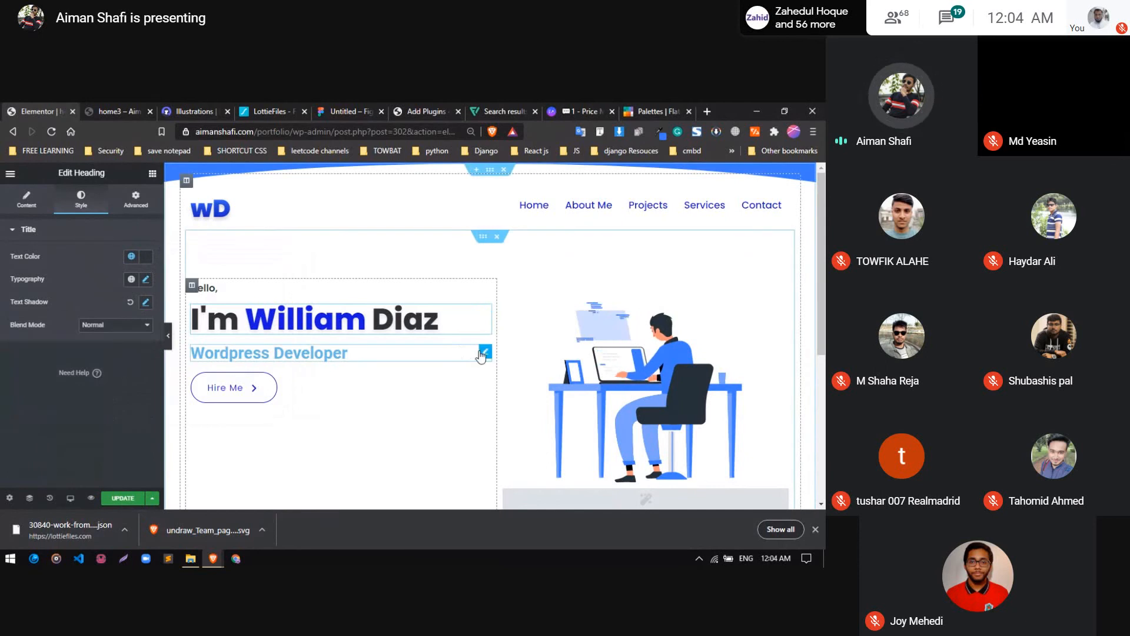
Open the style settings of the "Wordpress Developer" heading and choose global color Primary for its text
click(484, 352)
click(81, 200)
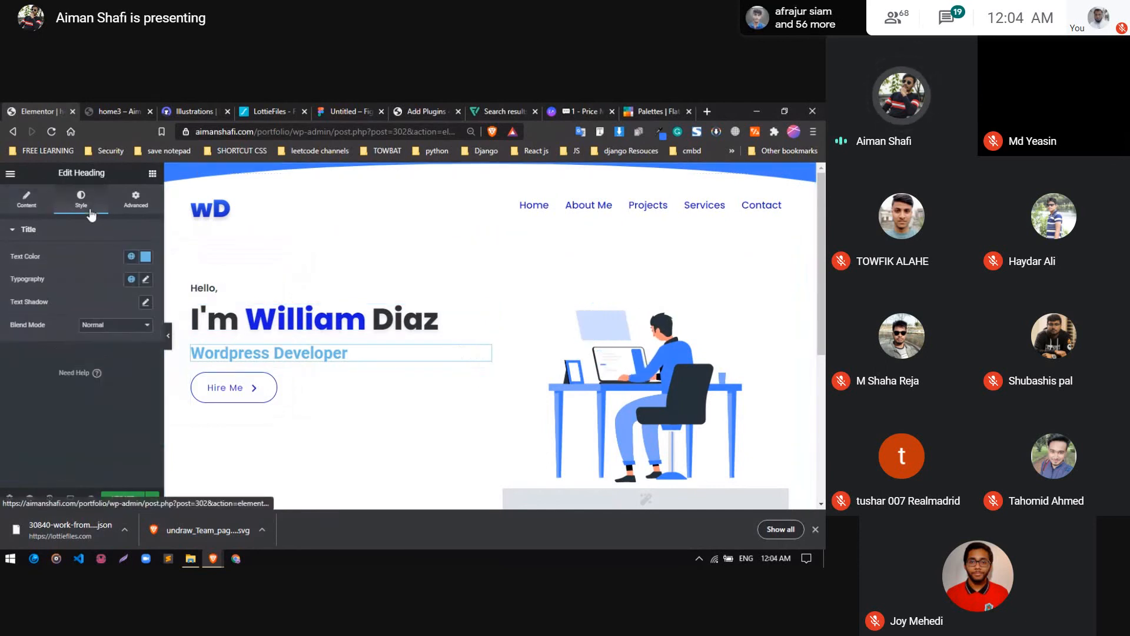
click(145, 257)
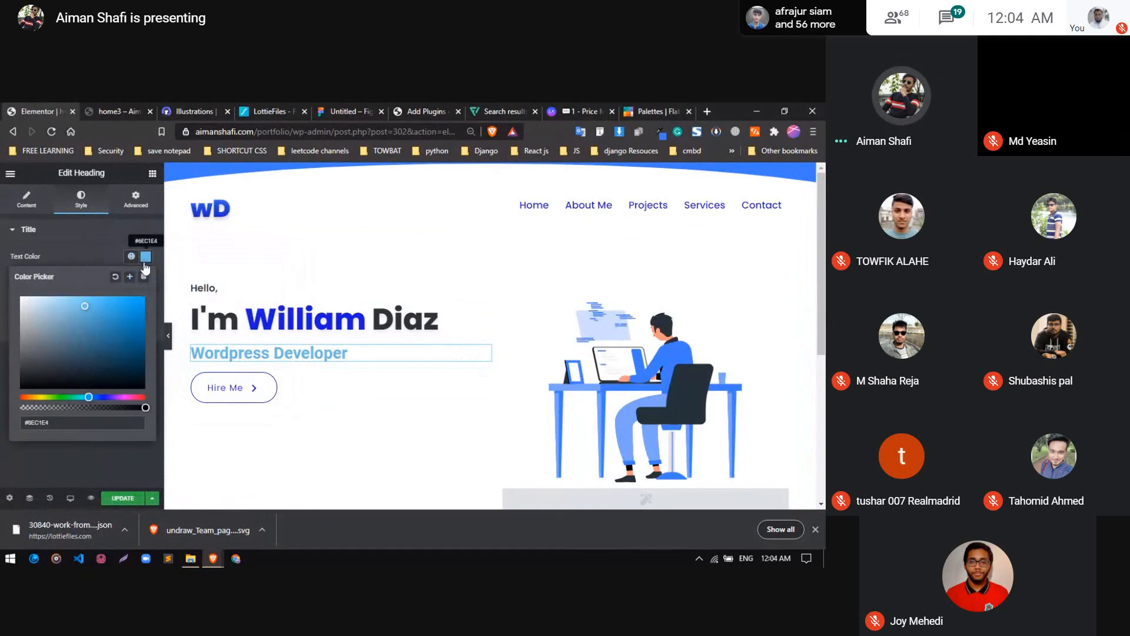
click(131, 257)
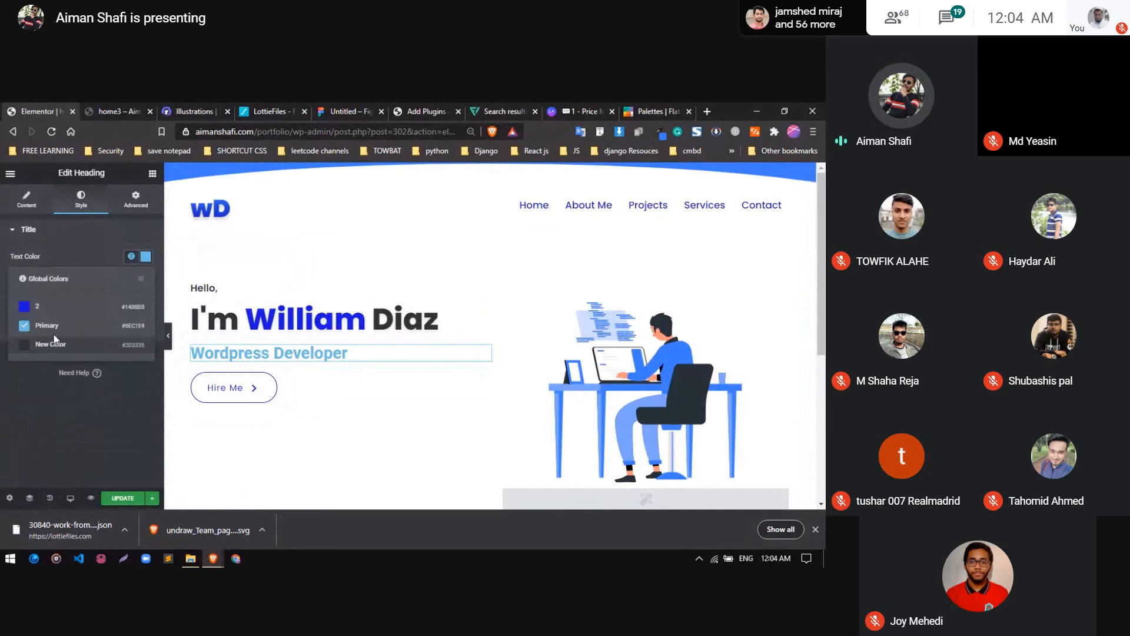
click(70, 327)
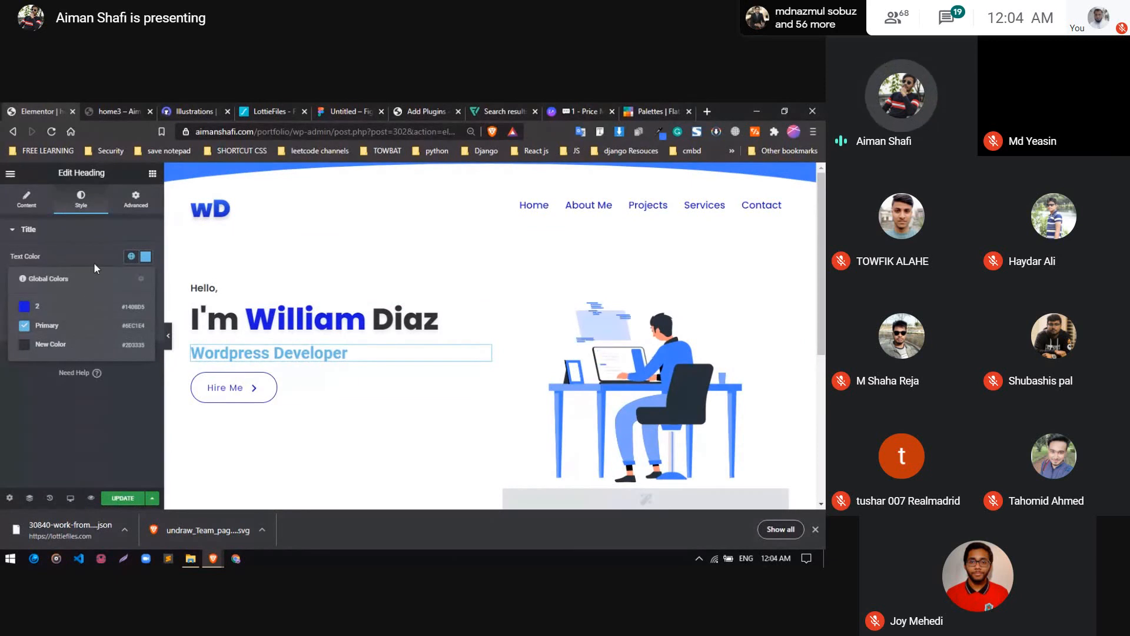
Review the full global color list in the site settings, save the settings and close them
click(142, 280)
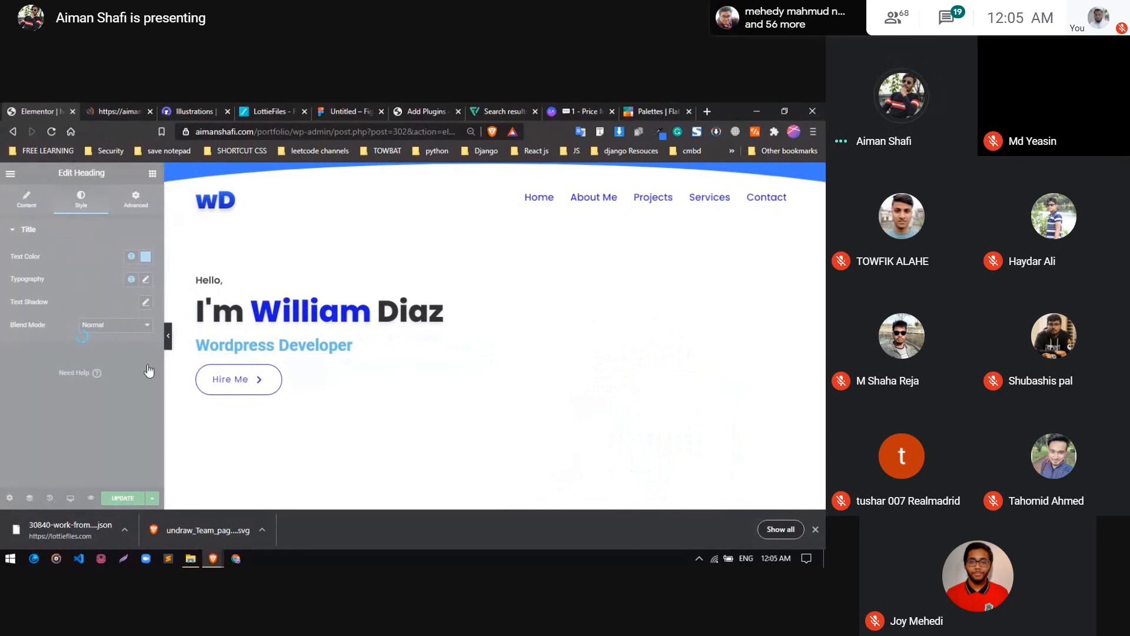
scroll(86, 394, down, 2)
key(ctrl+s)
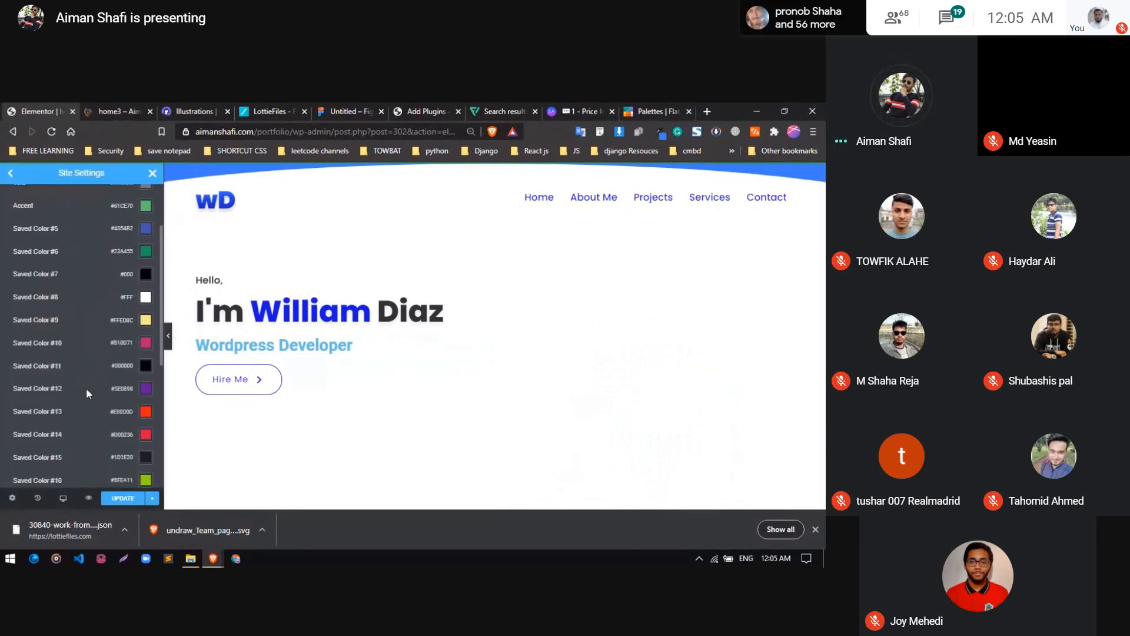
scroll(87, 389, down, 4)
scroll(87, 388, up, 6)
scroll(86, 388, down, 8)
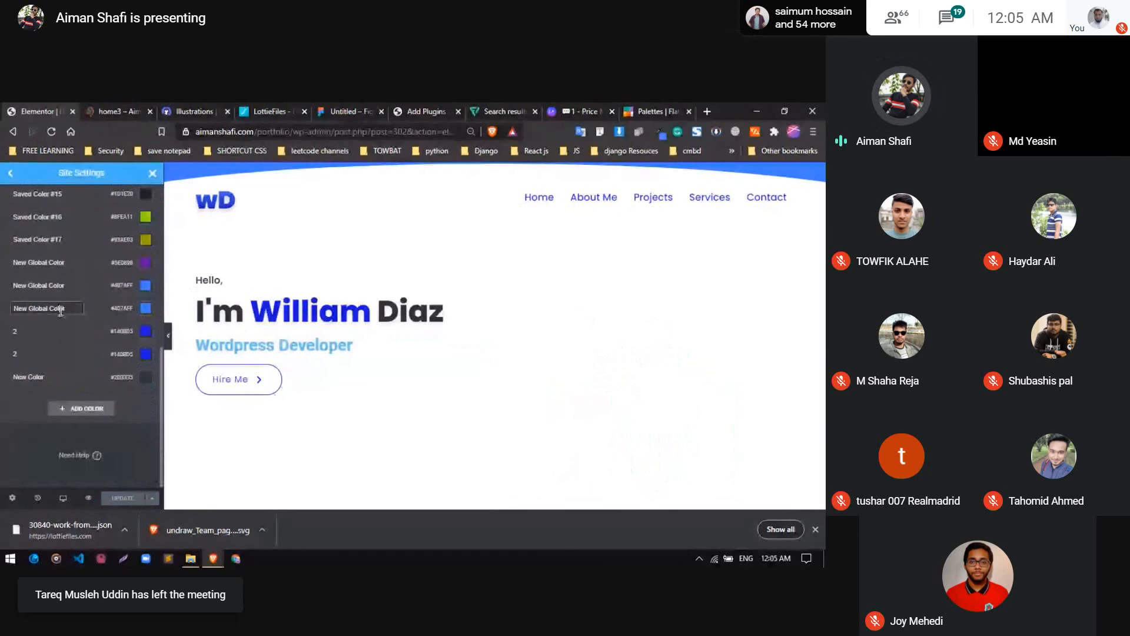
scroll(59, 324, up, 6)
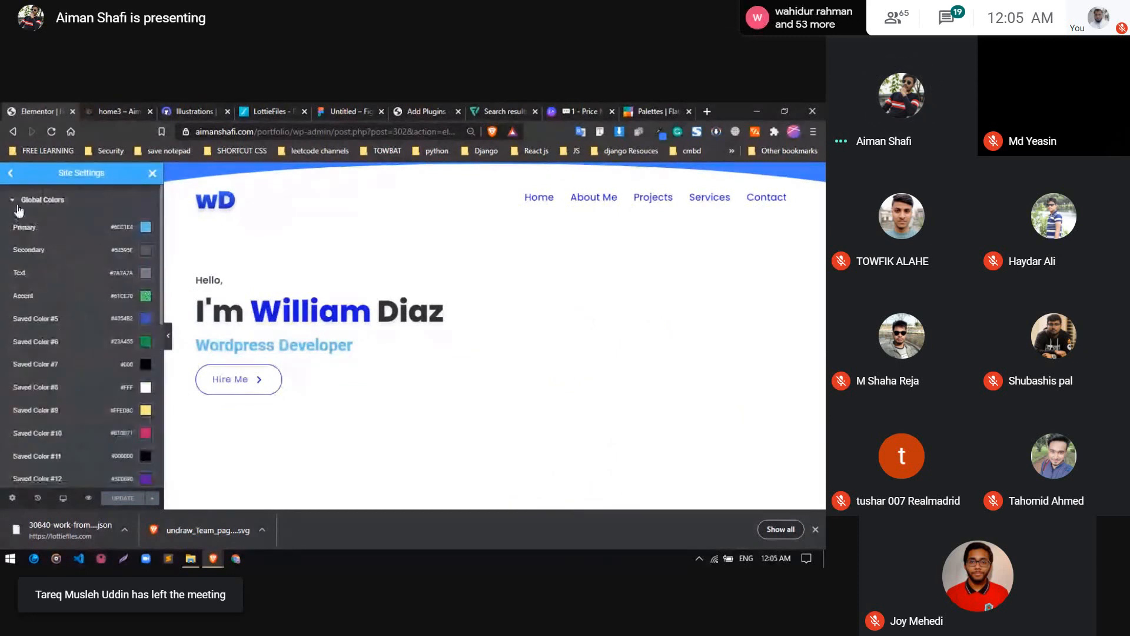
click(19, 206)
click(152, 175)
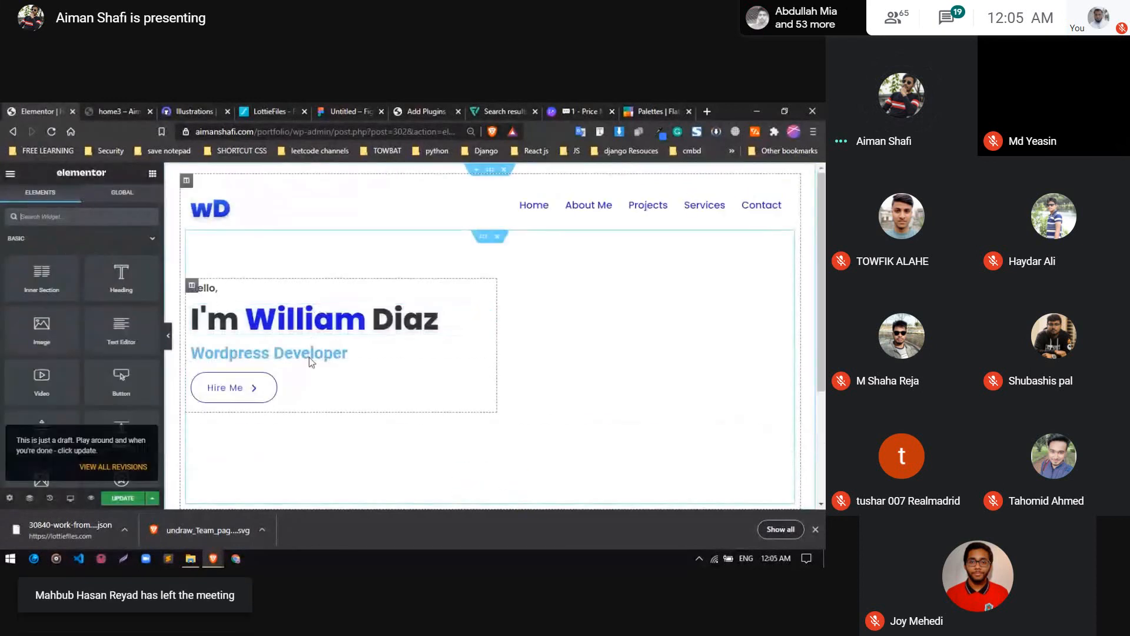
Set the "Wordpress Developer" heading's text color to the blue New Global Color, #407AFF
click(307, 356)
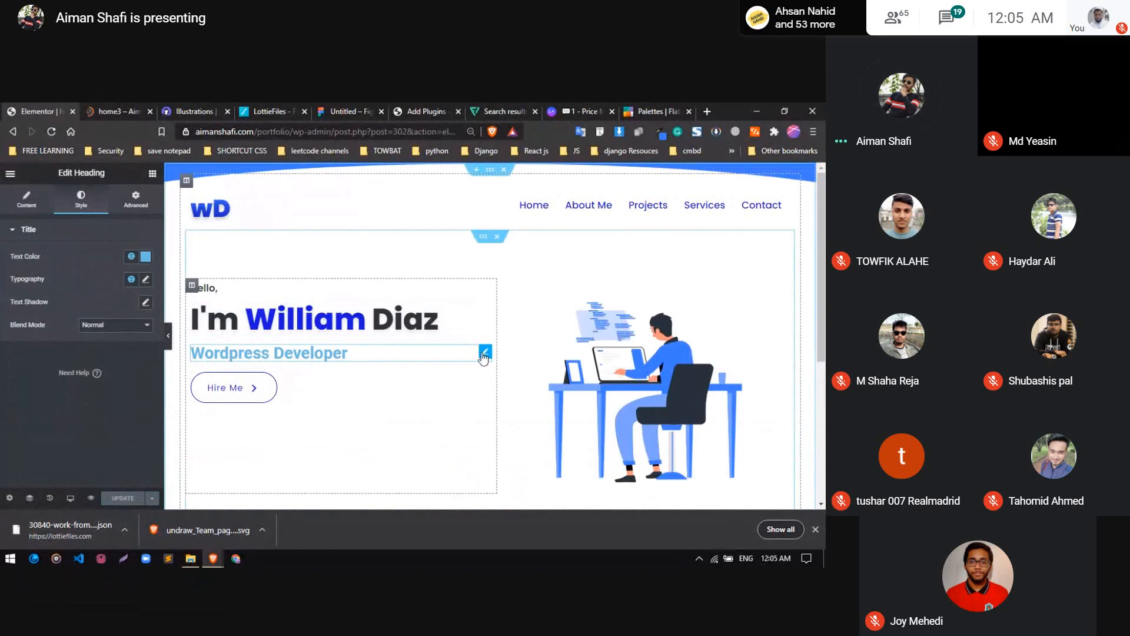
click(131, 256)
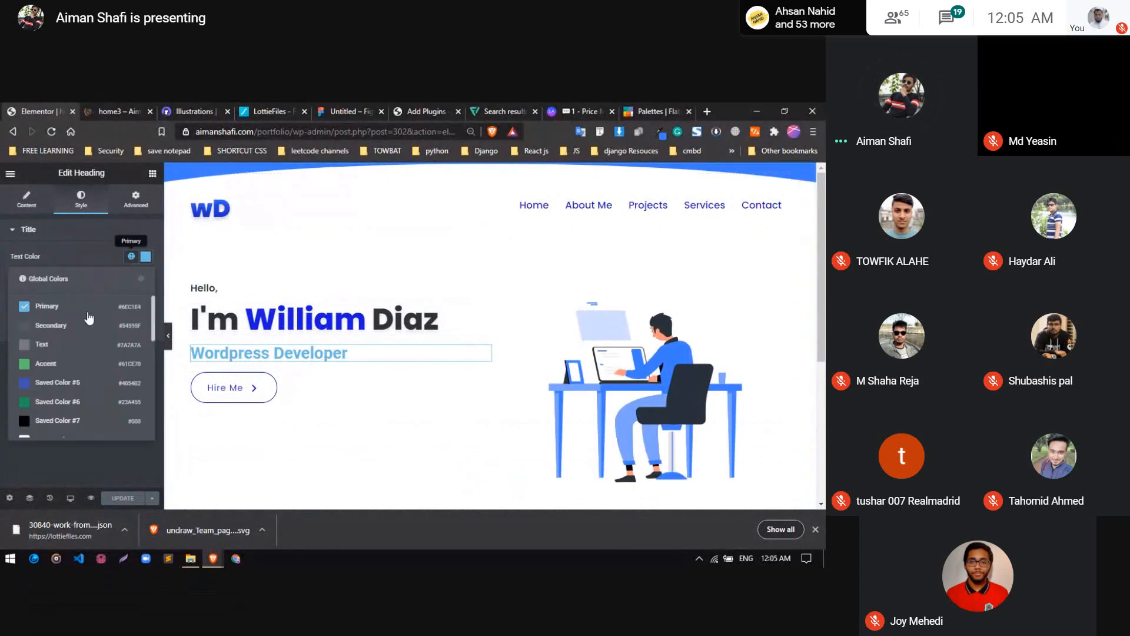
scroll(76, 362, down, 5)
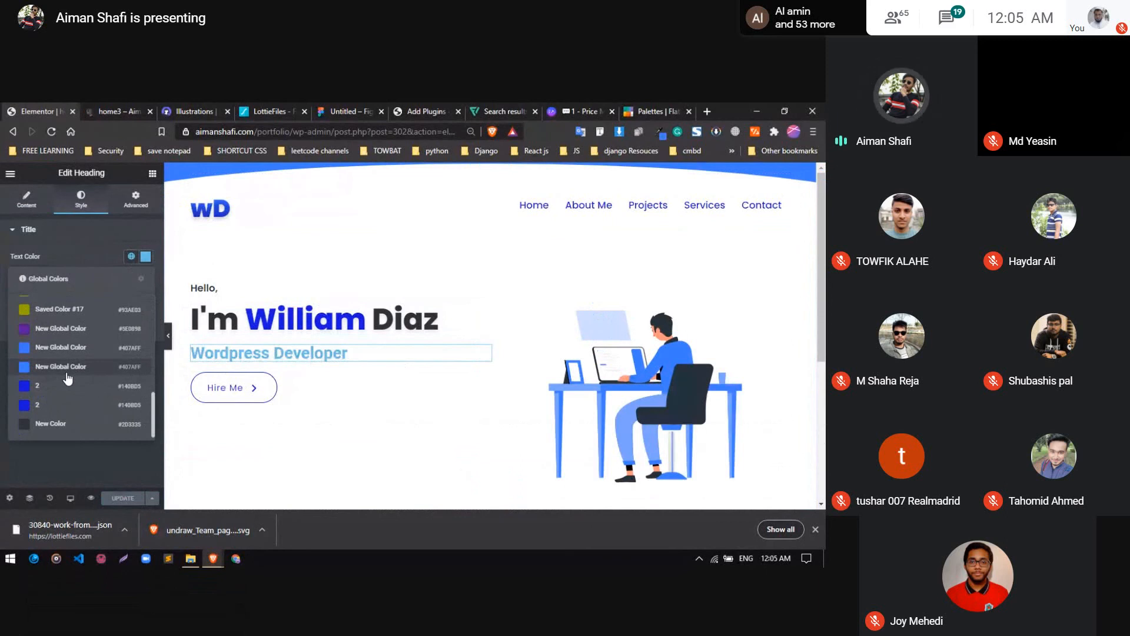
click(66, 372)
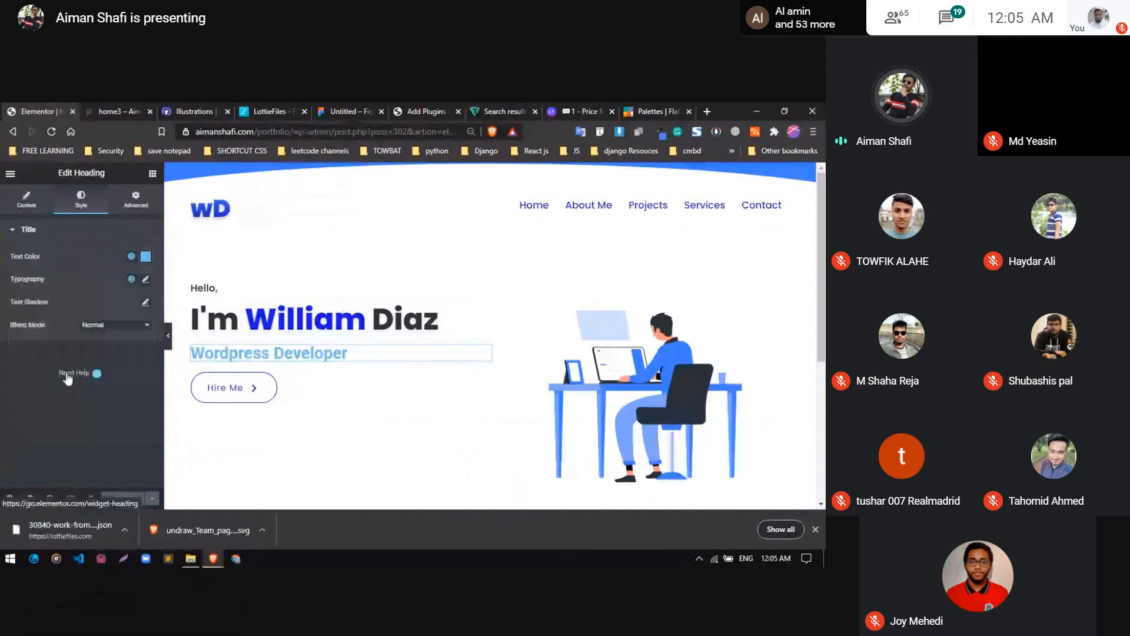
click(145, 257)
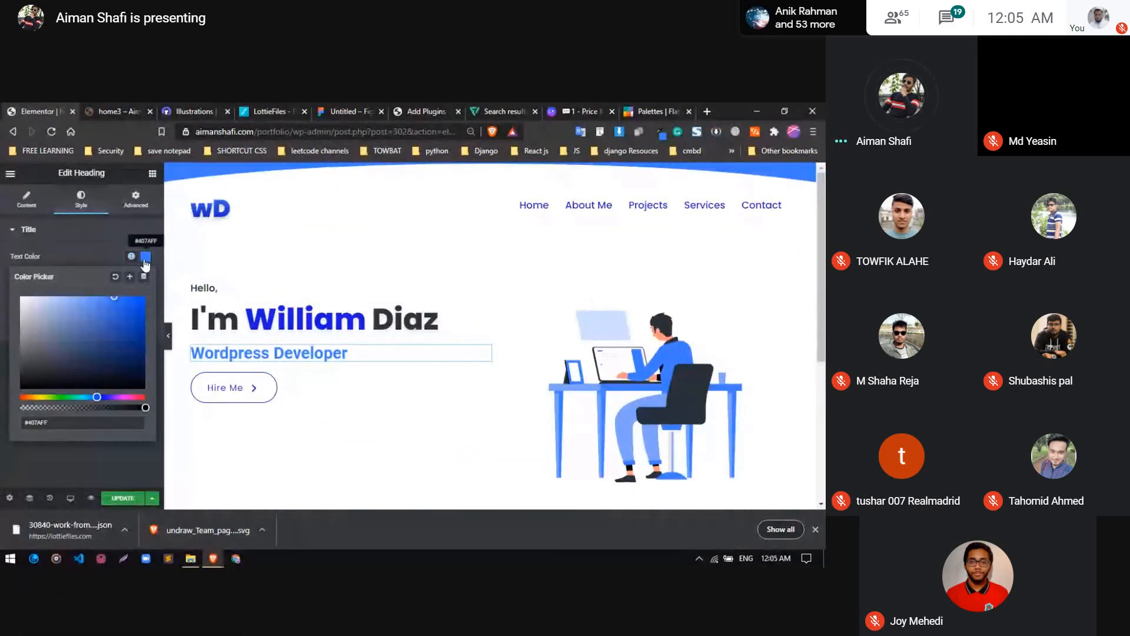
click(73, 251)
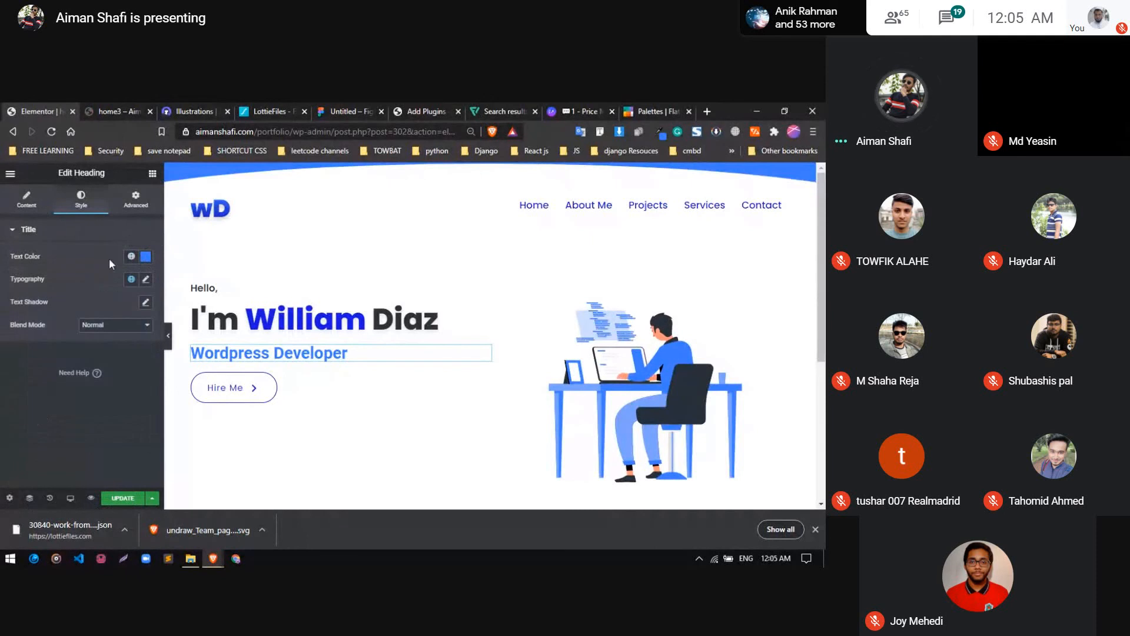
Set the "Wordpress Developer" heading's font family to Poppins
click(146, 279)
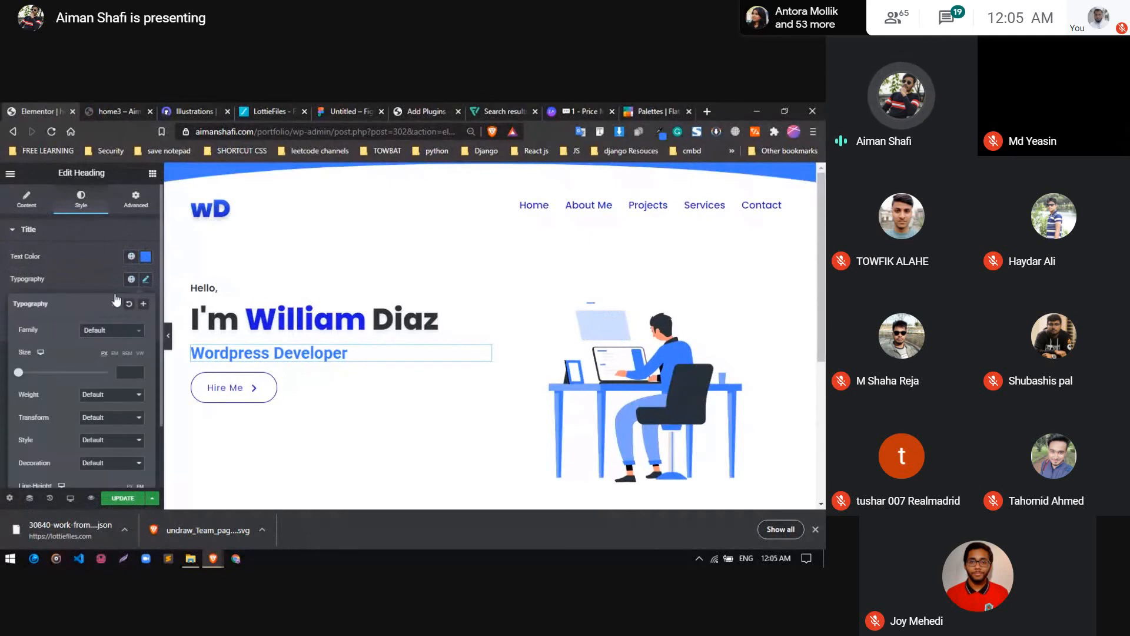
click(101, 334)
text(pop)
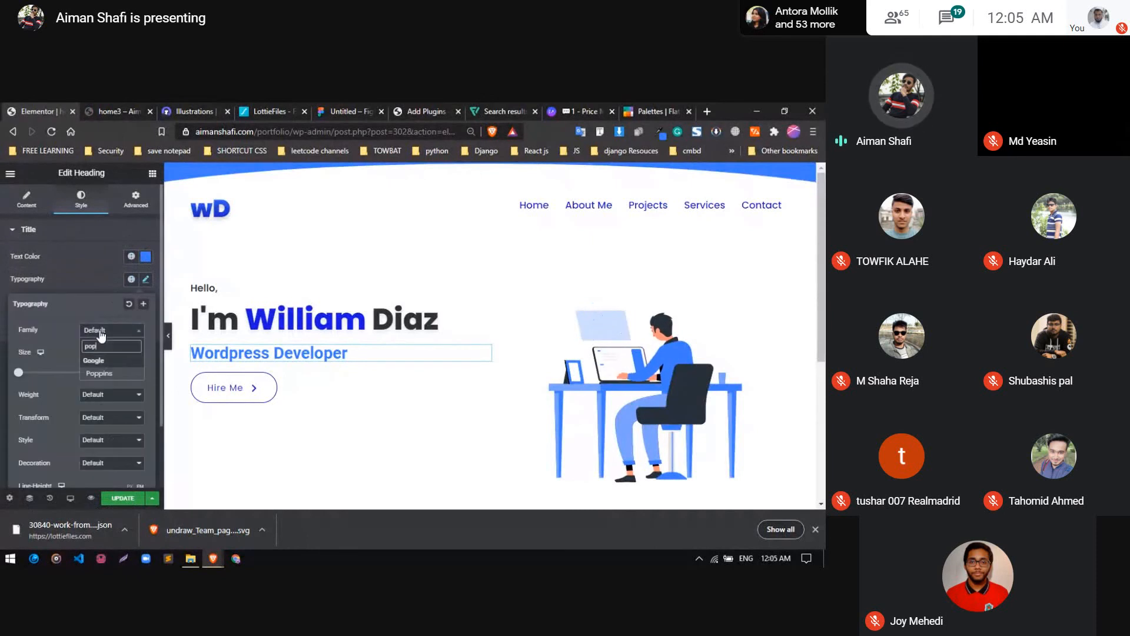
key(Return)
click(127, 372)
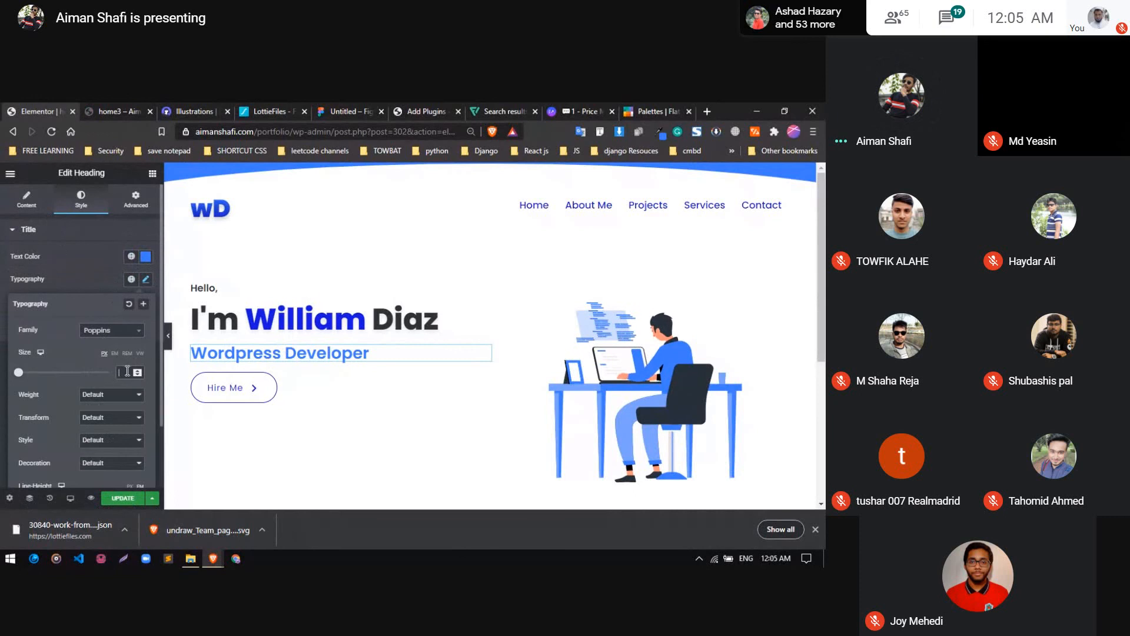
Try font weight 600 on the "Wordpress Developer" heading and settle on 700
click(116, 400)
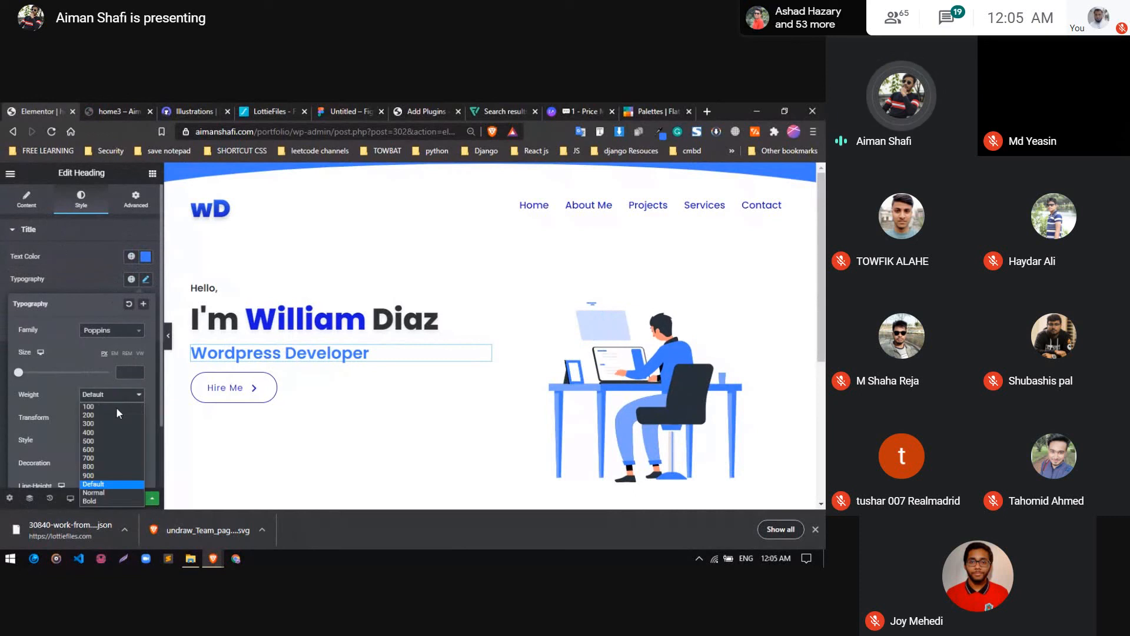
click(105, 449)
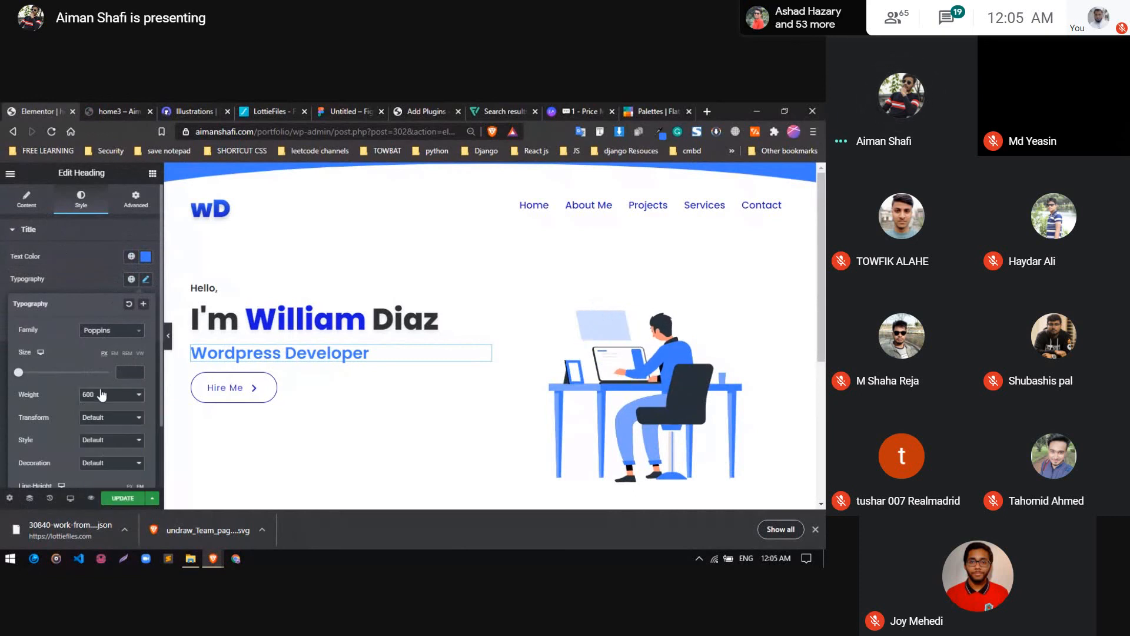
click(103, 394)
click(97, 457)
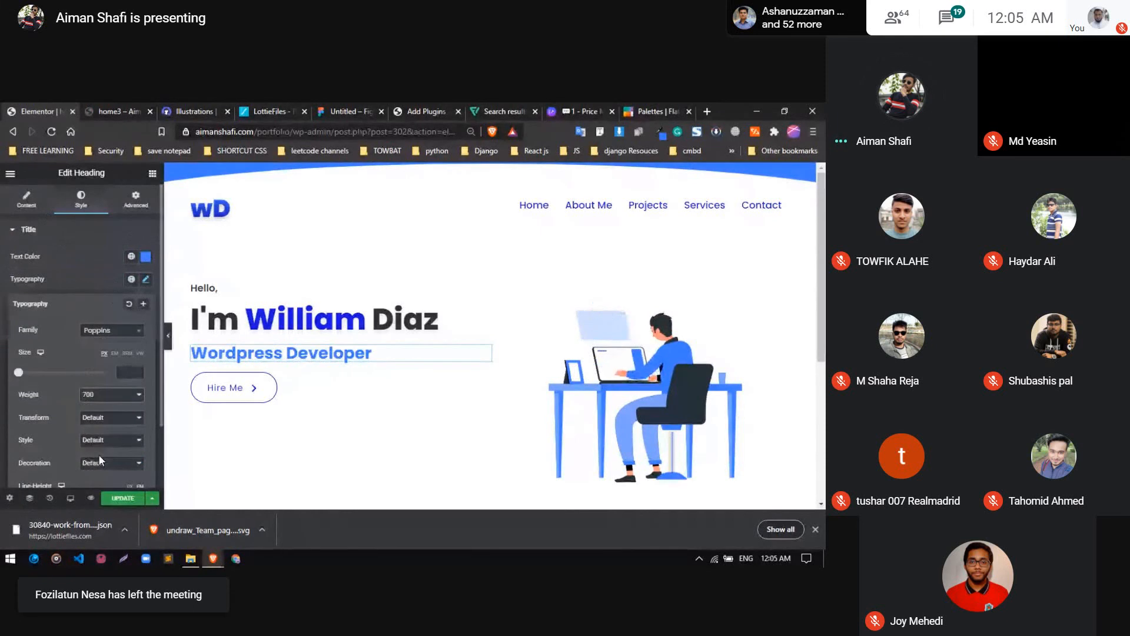
click(104, 396)
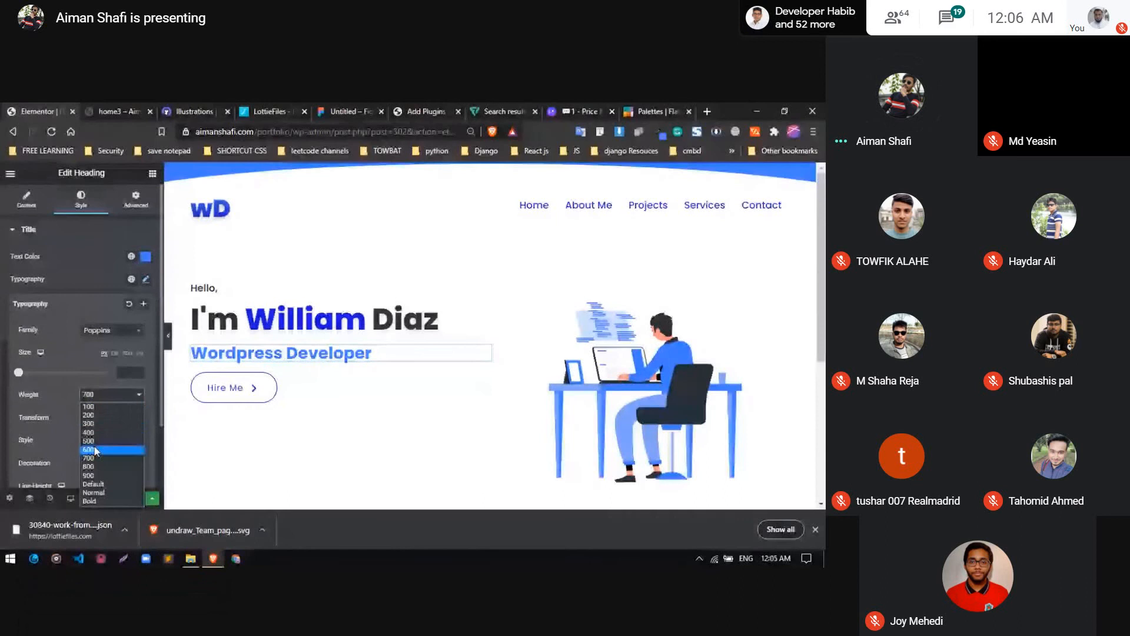
Enter 30 px as the "Wordpress Developer" heading's font size, fine-tune it in small increments and close the typography settings
click(123, 369)
text(2)
key(BackSpace)
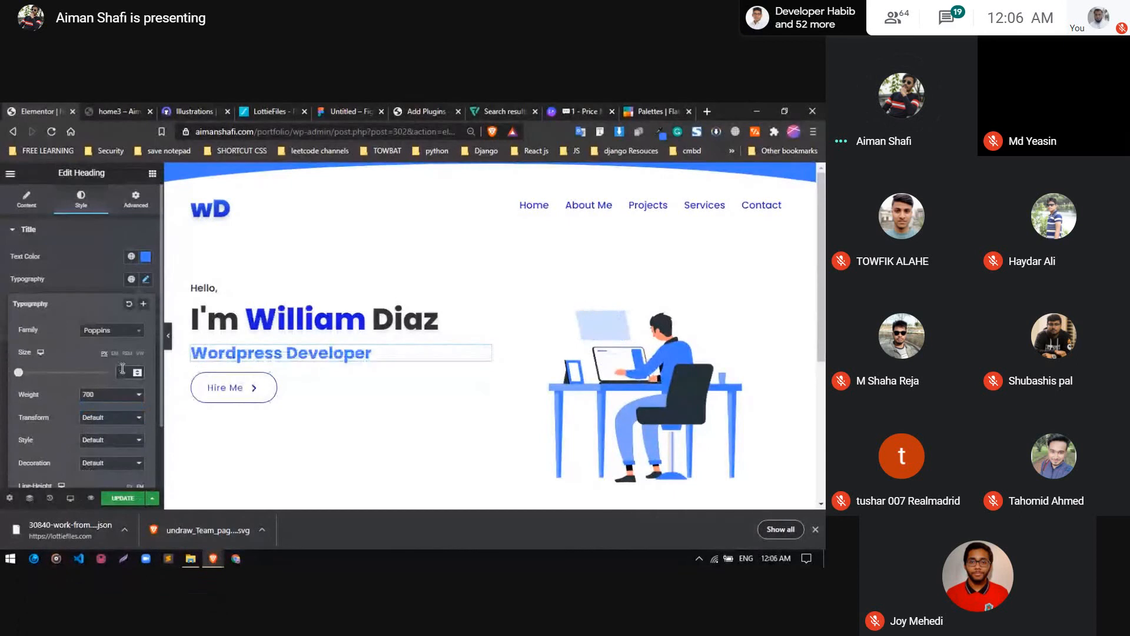
text(30)
key(Up)
key(Up)
key(Up)
key(Up)
key(Up)
key(Up)
key(Up)
key(Up)
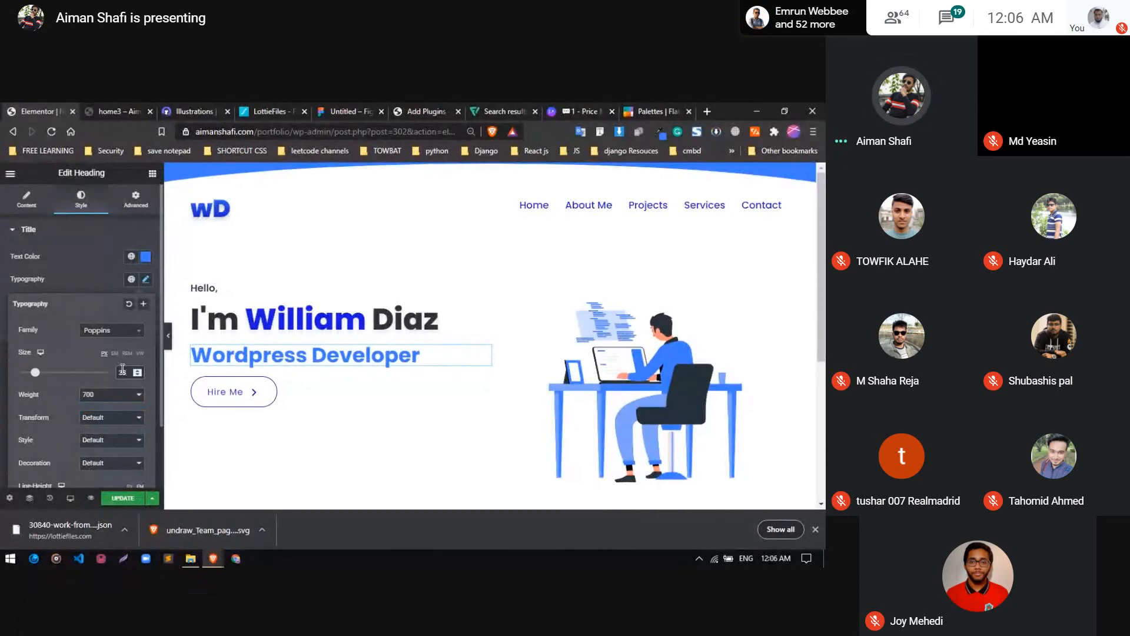
key(Down)
key(Down)
key(Down)
key(Down)
key(Down)
key(Down)
key(Down)
key(Down)
key(Down)
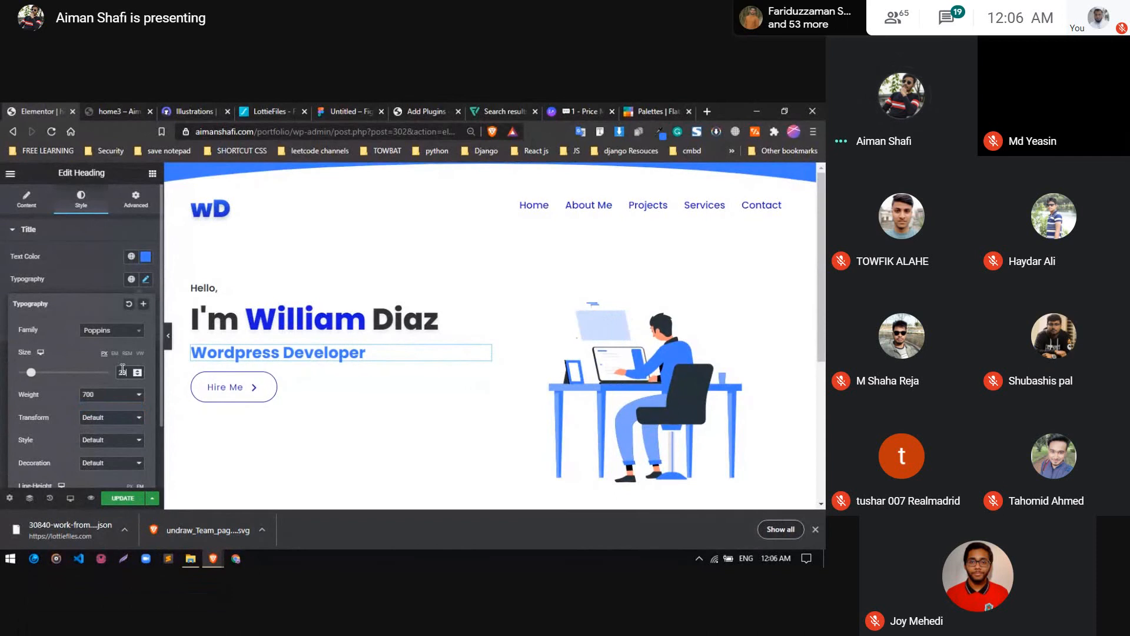
key(Up)
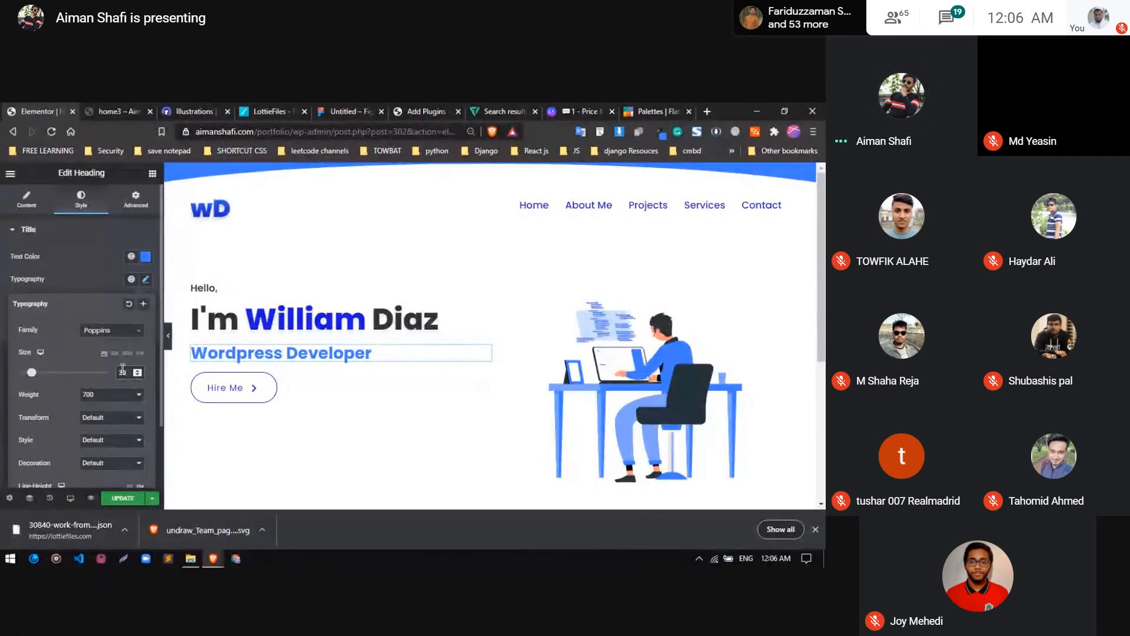
click(112, 284)
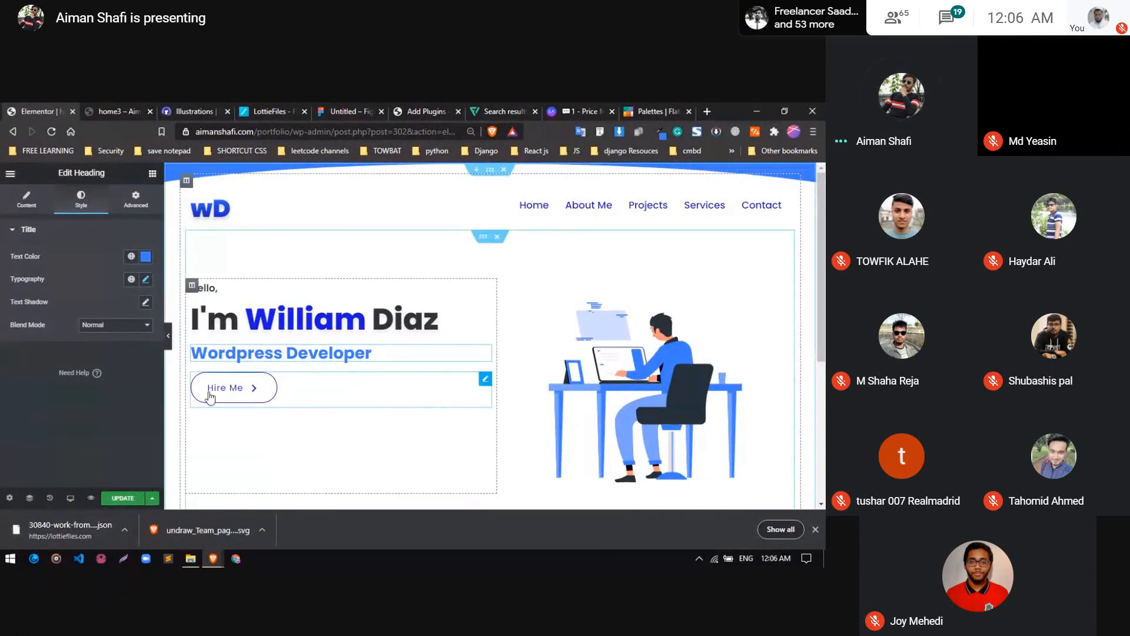
Open the Hire Me button for editing, try button Style 4 and change it to Style 8
click(50, 211)
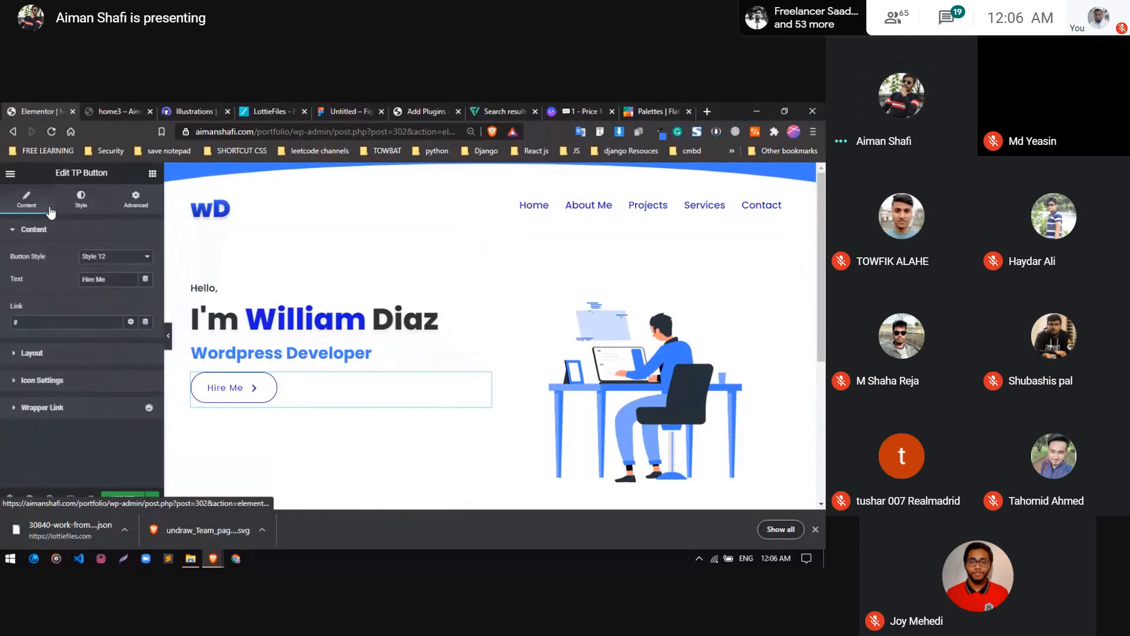
click(151, 177)
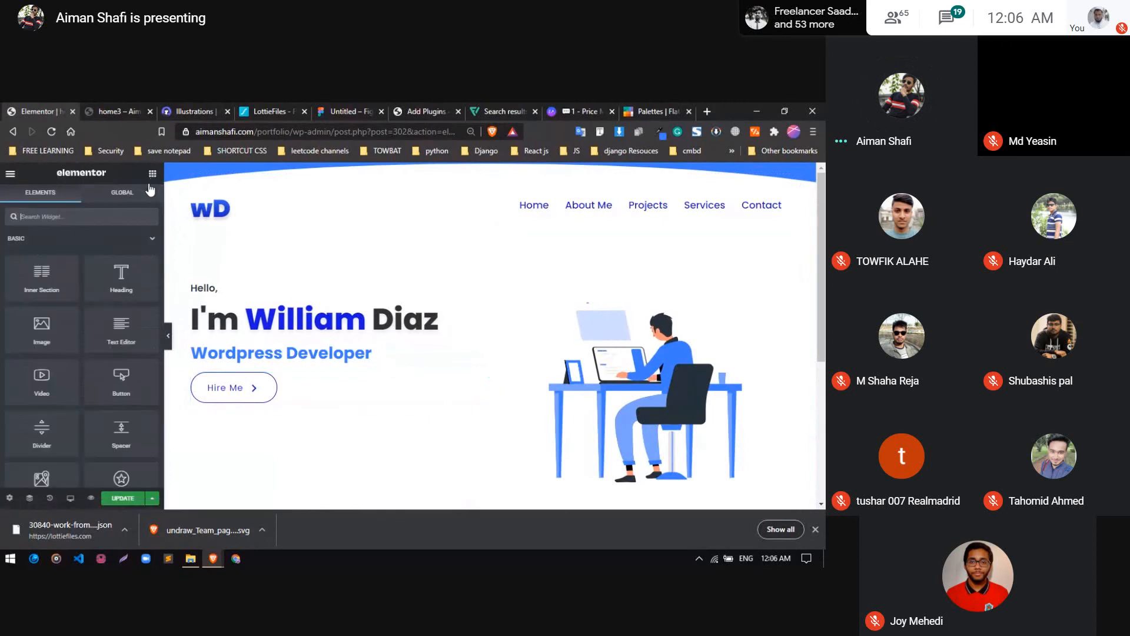
click(308, 385)
scroll(309, 385, down, 3)
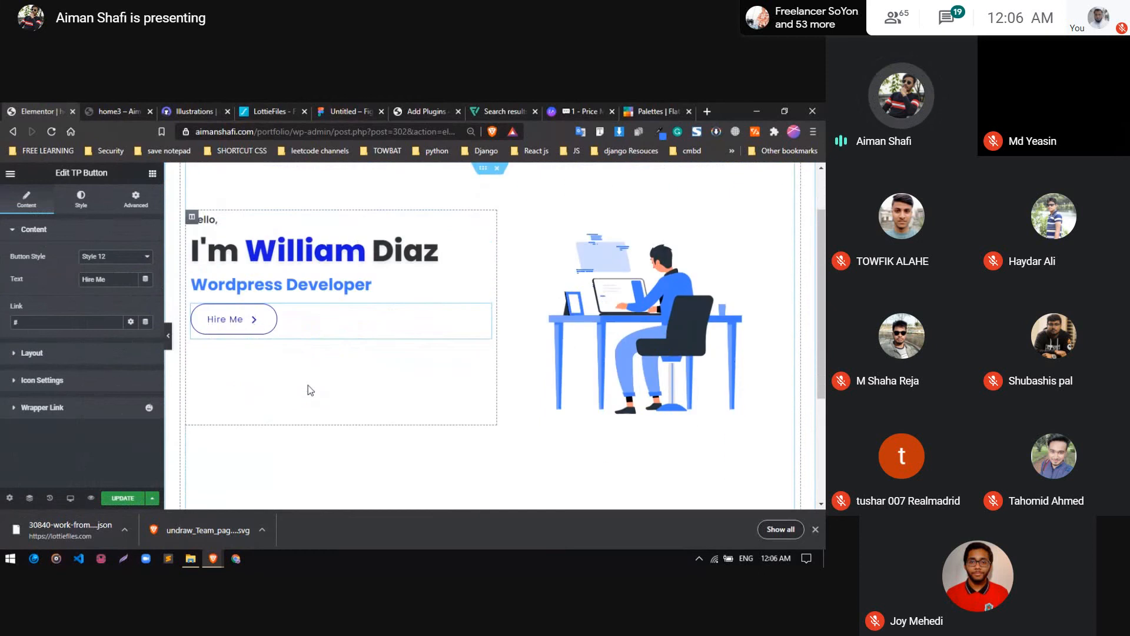
scroll(309, 385, up, 3)
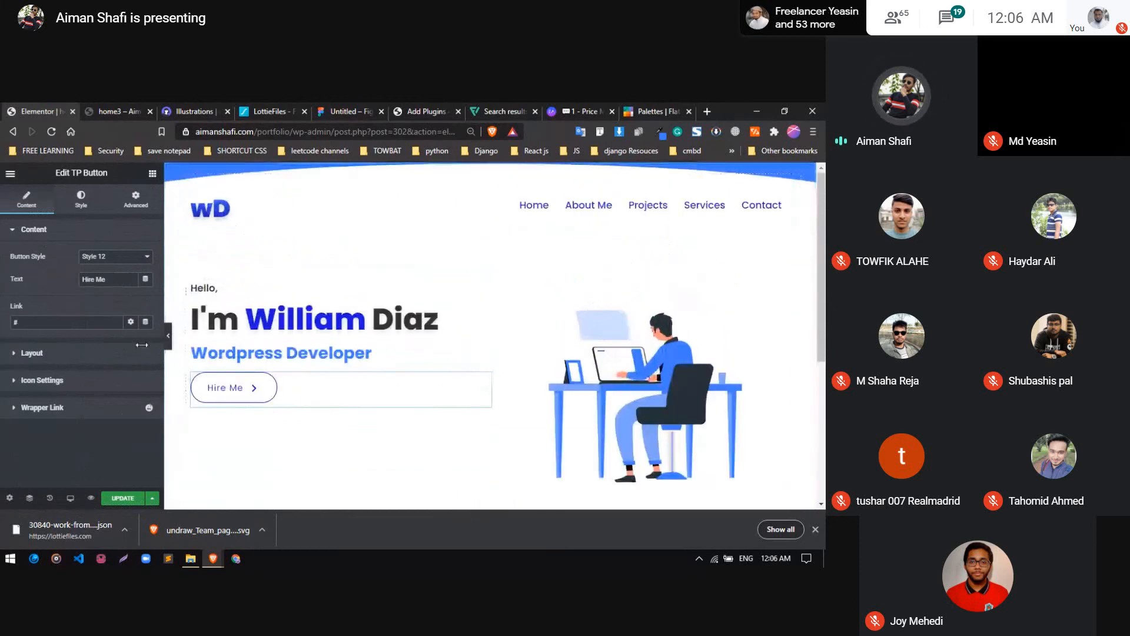
click(114, 257)
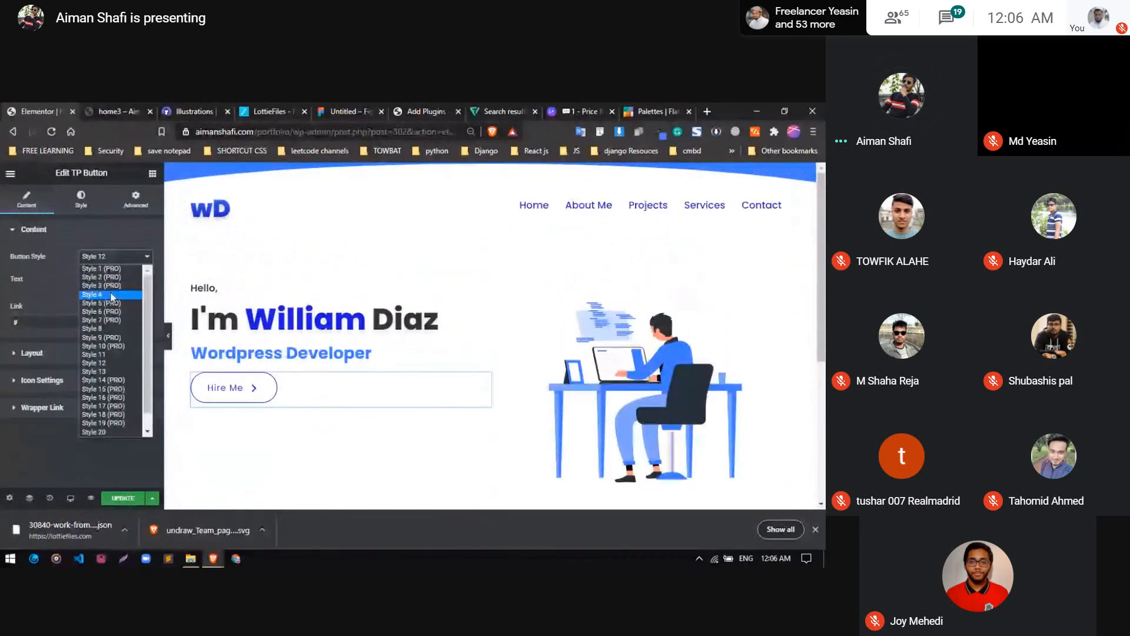
click(112, 295)
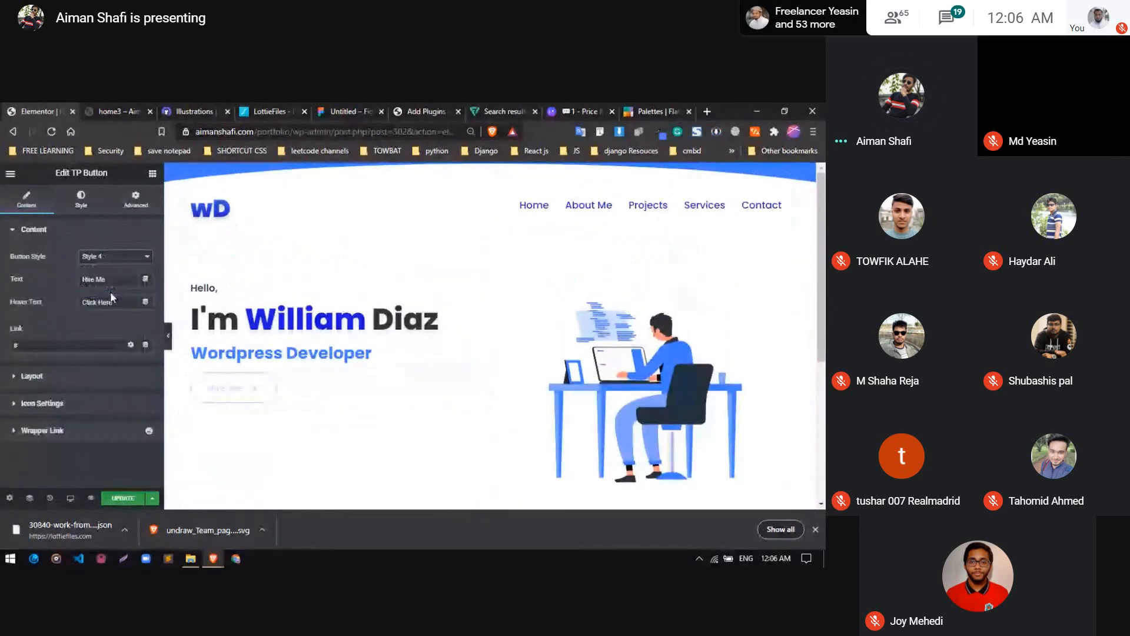
click(115, 260)
click(107, 328)
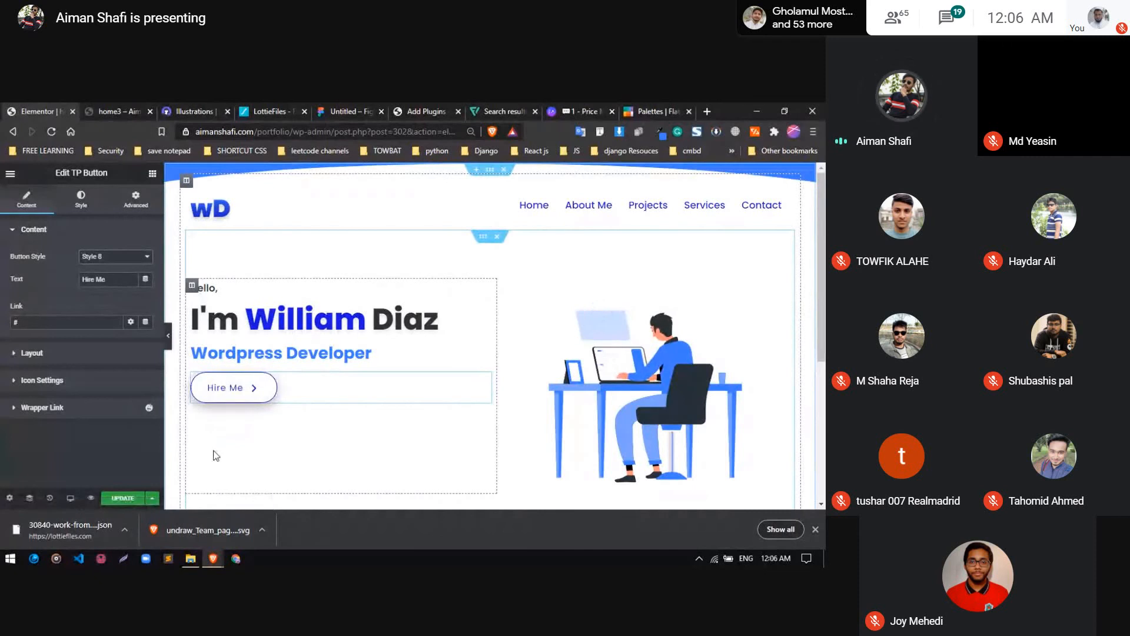
Try font weight 400 on the Hire Me button text, settle on 500 and update the page
click(89, 217)
scroll(94, 363, down, 2)
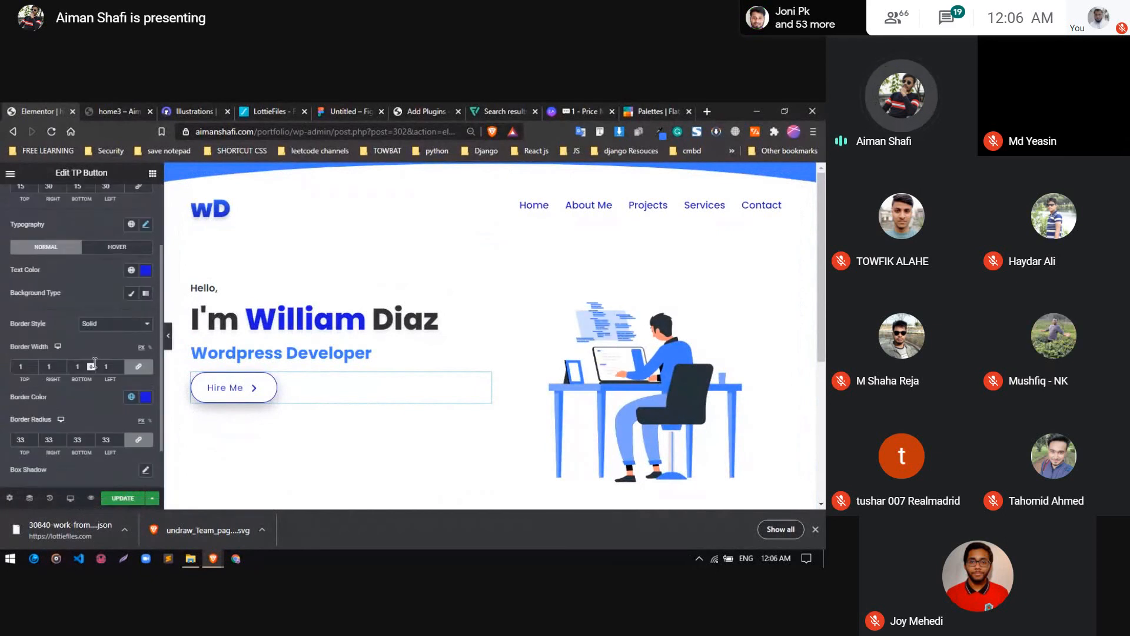
scroll(94, 362, up, 2)
click(146, 317)
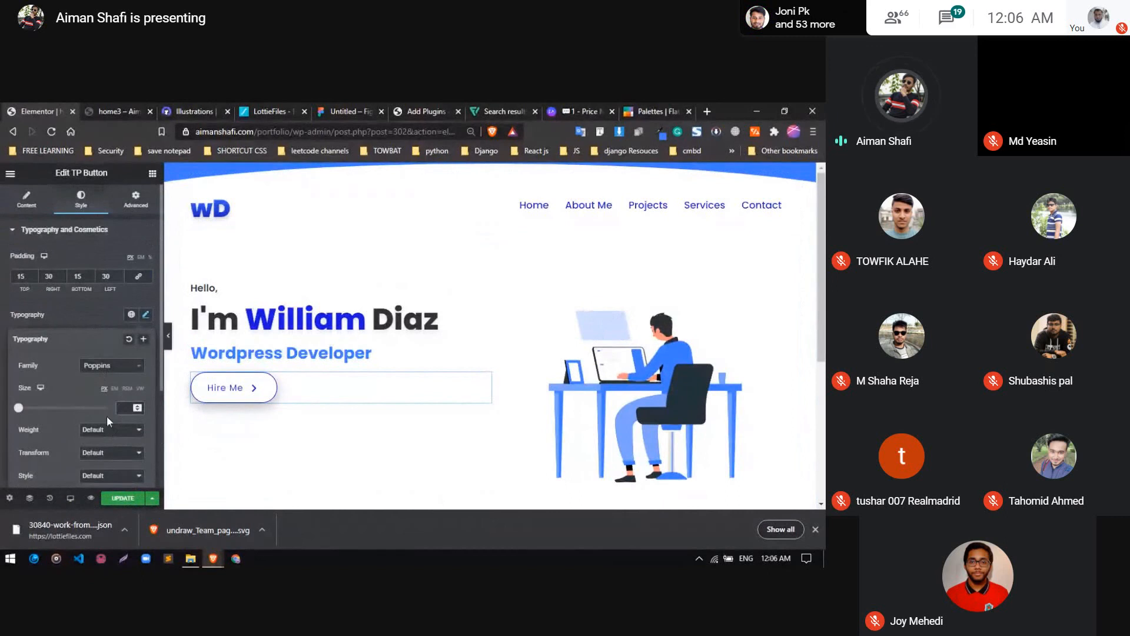
scroll(107, 416, down, 2)
click(111, 339)
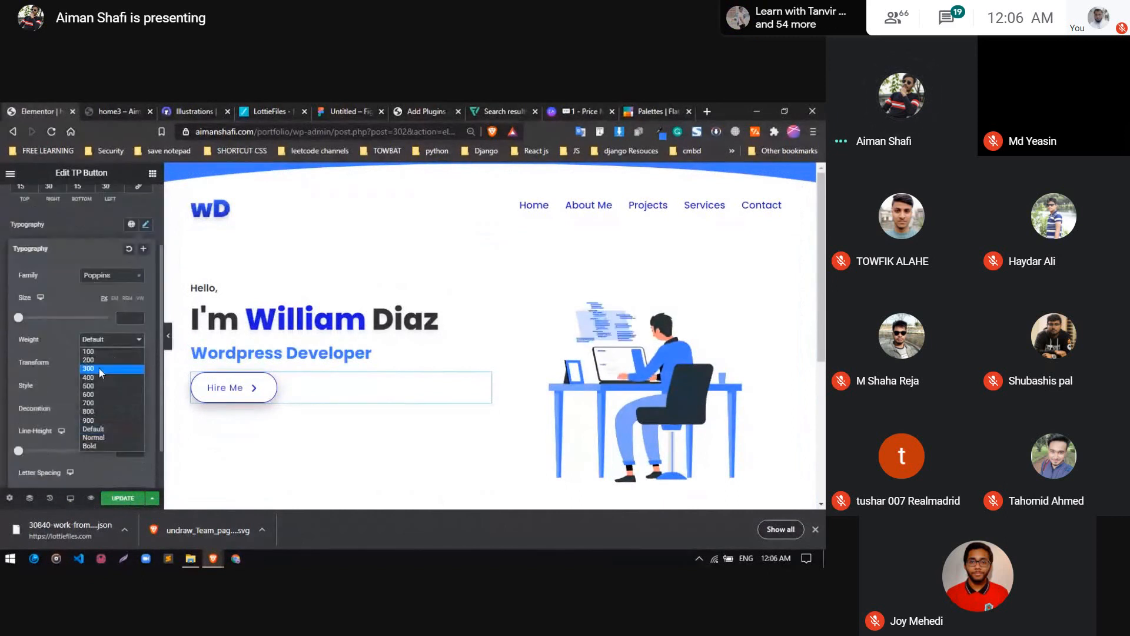
click(100, 377)
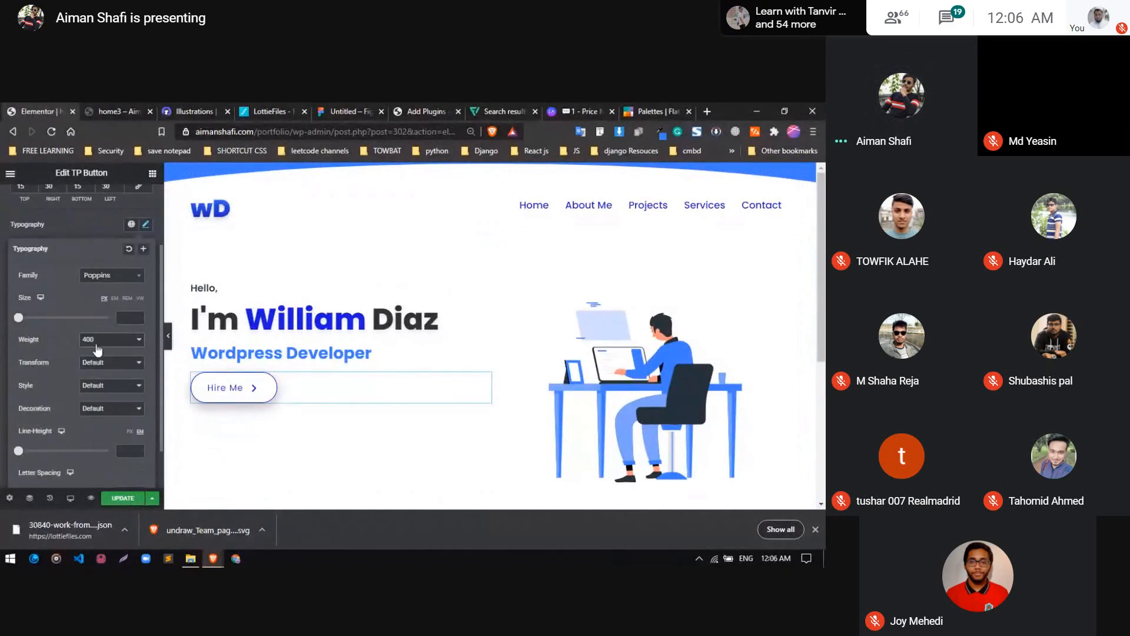
click(98, 346)
click(93, 384)
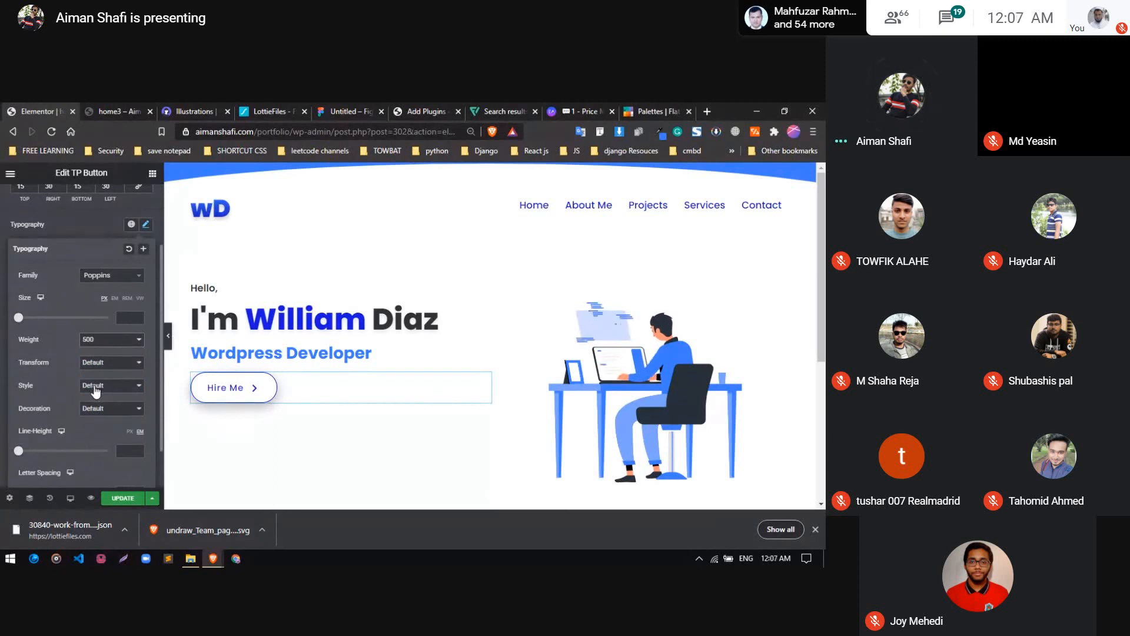
click(104, 224)
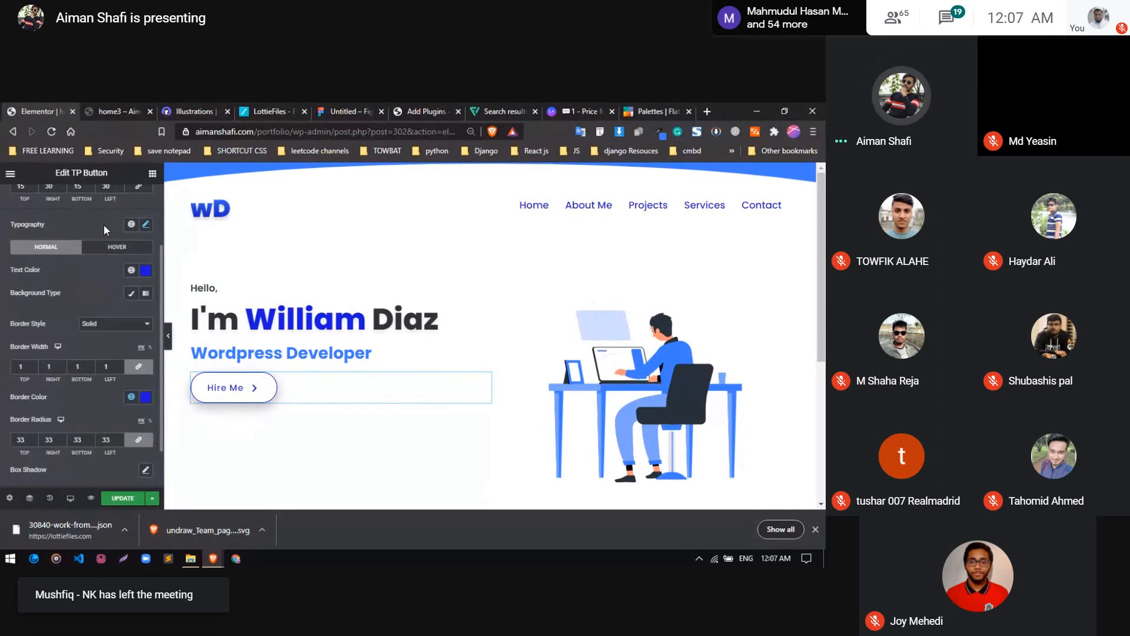
click(134, 497)
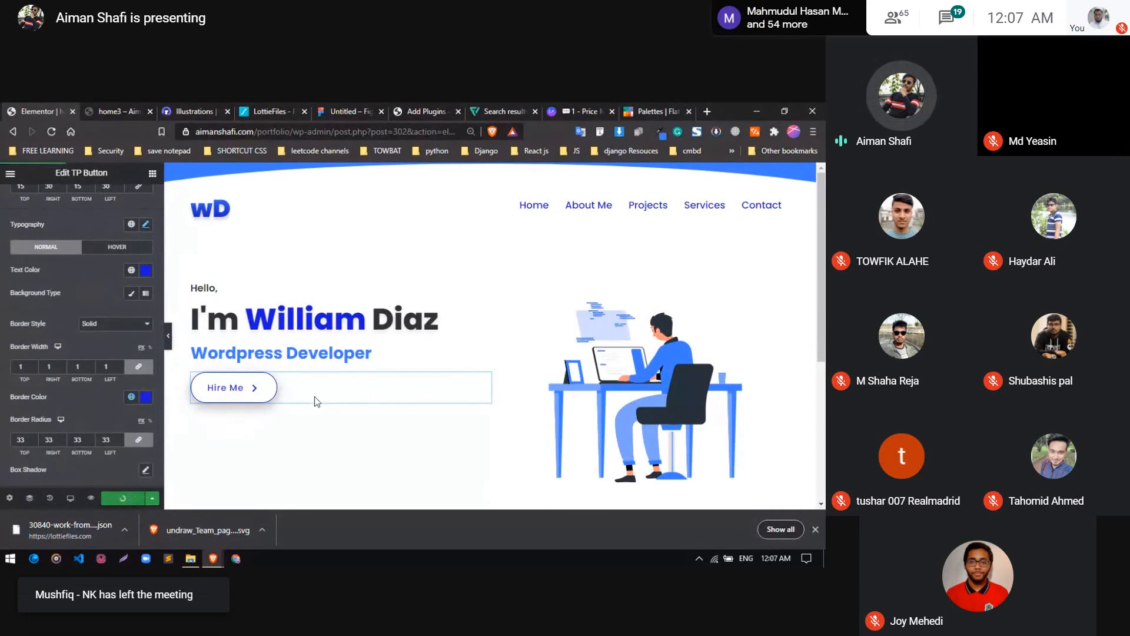
Set the hero text column's vertical alignment to Middle and update the page
scroll(314, 397, down, 3)
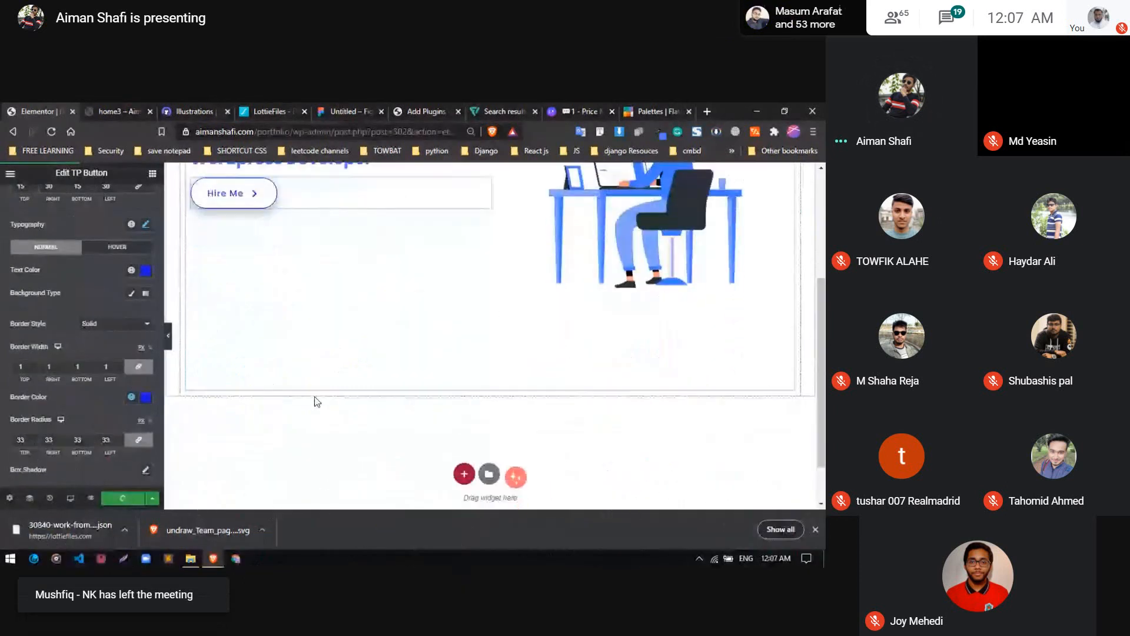
scroll(314, 396, up, 1)
scroll(314, 397, up, 3)
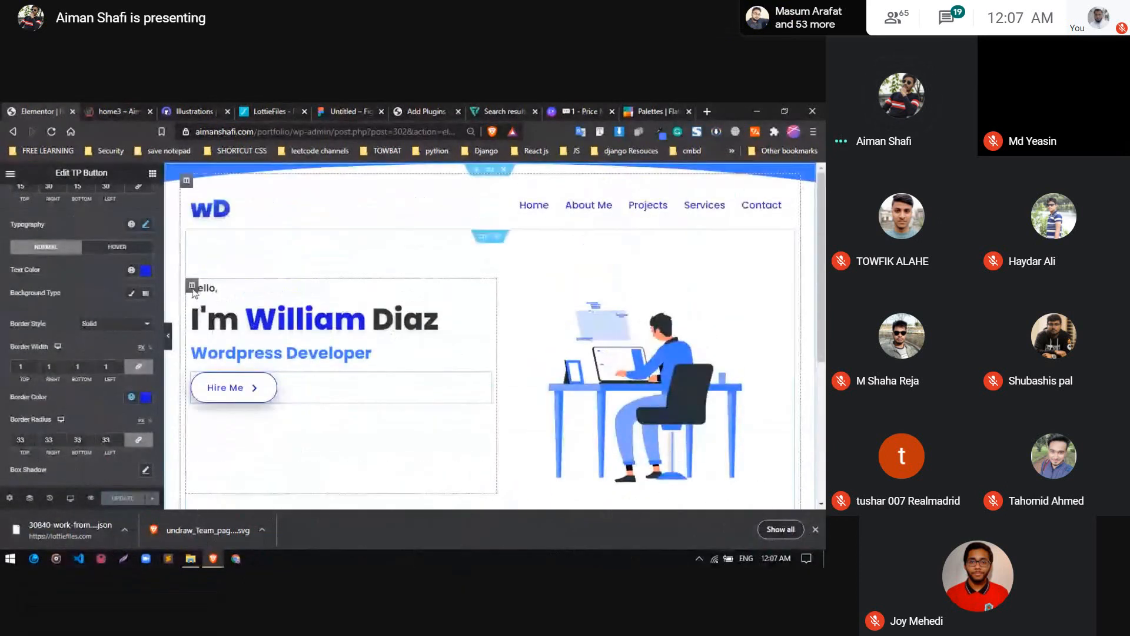
click(192, 286)
click(115, 279)
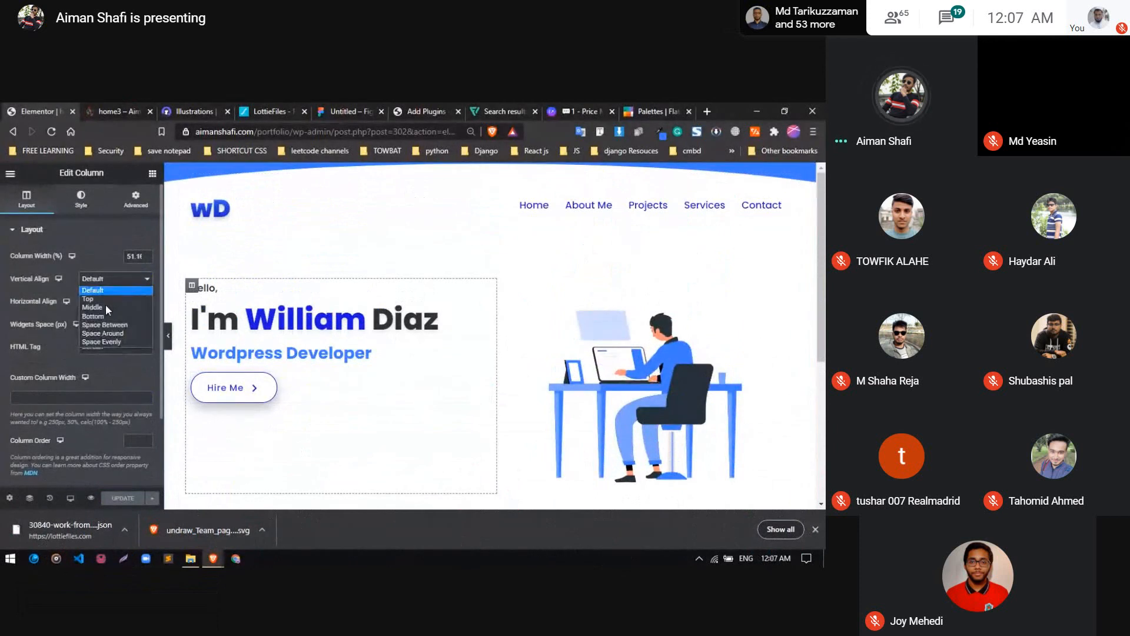
click(104, 306)
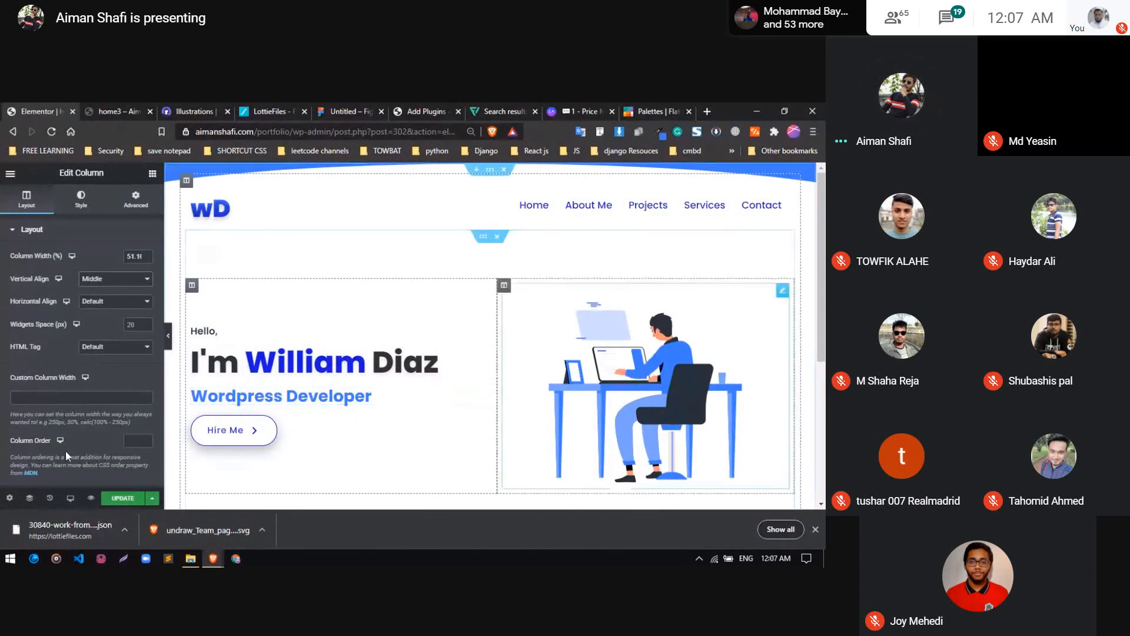
click(118, 498)
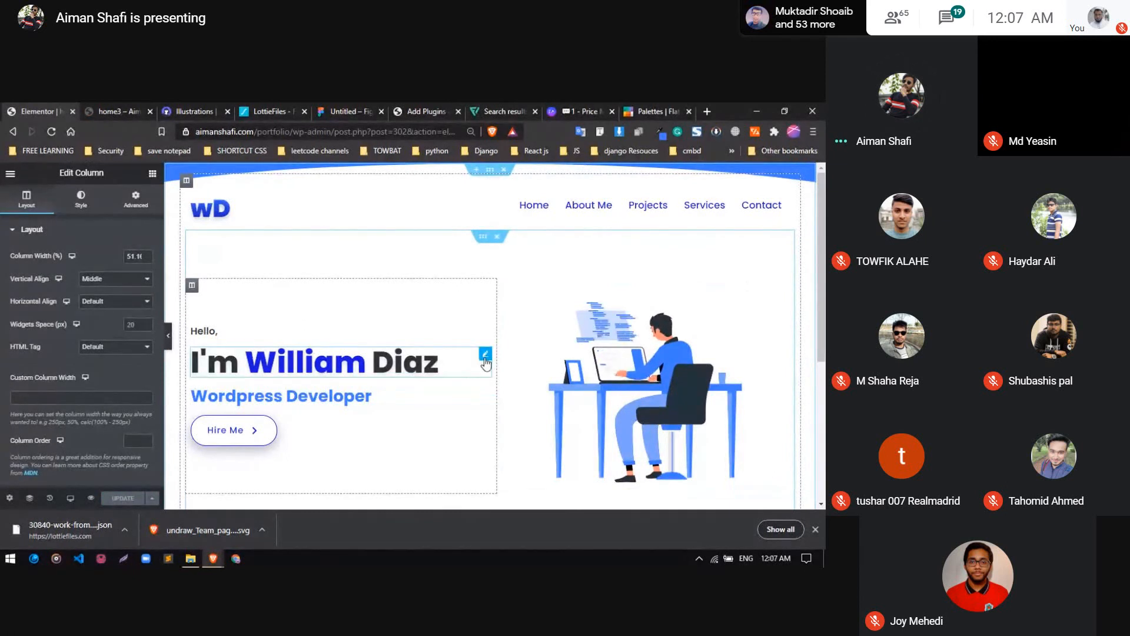
View the Elementor template library from the empty area below the hero section and close it
click(486, 354)
scroll(300, 394, down, 3)
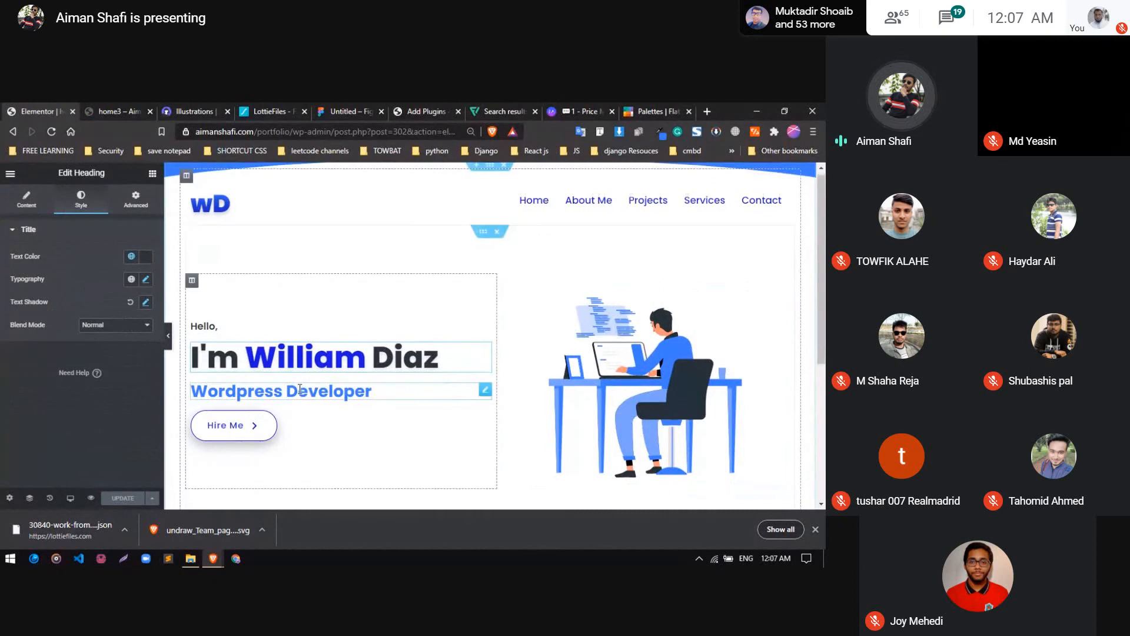
scroll(300, 394, down, 2)
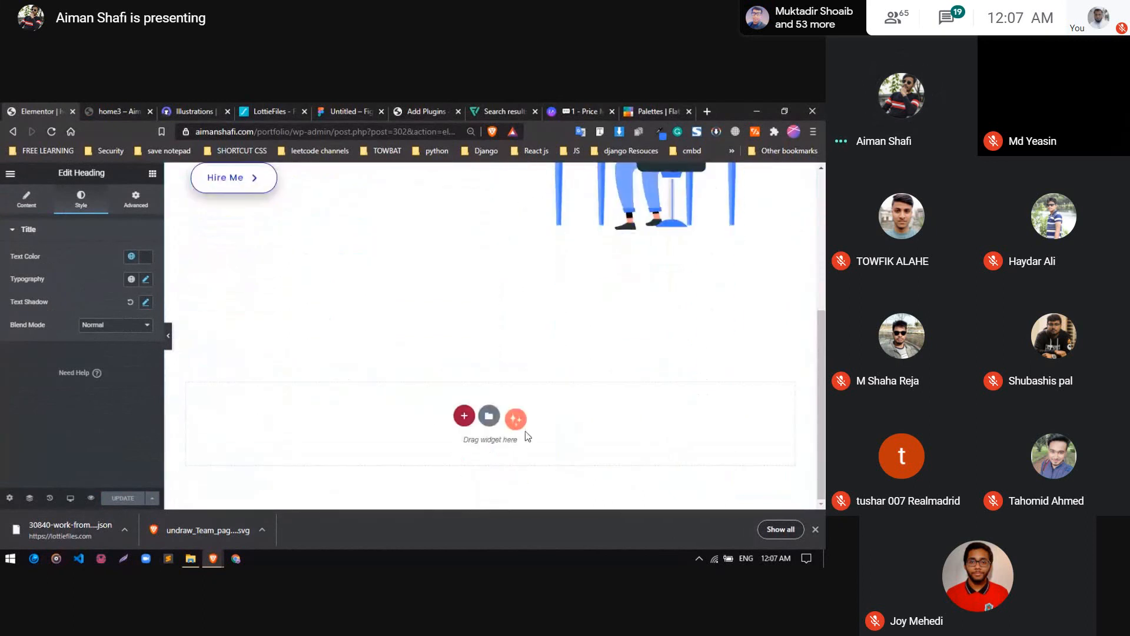
click(489, 415)
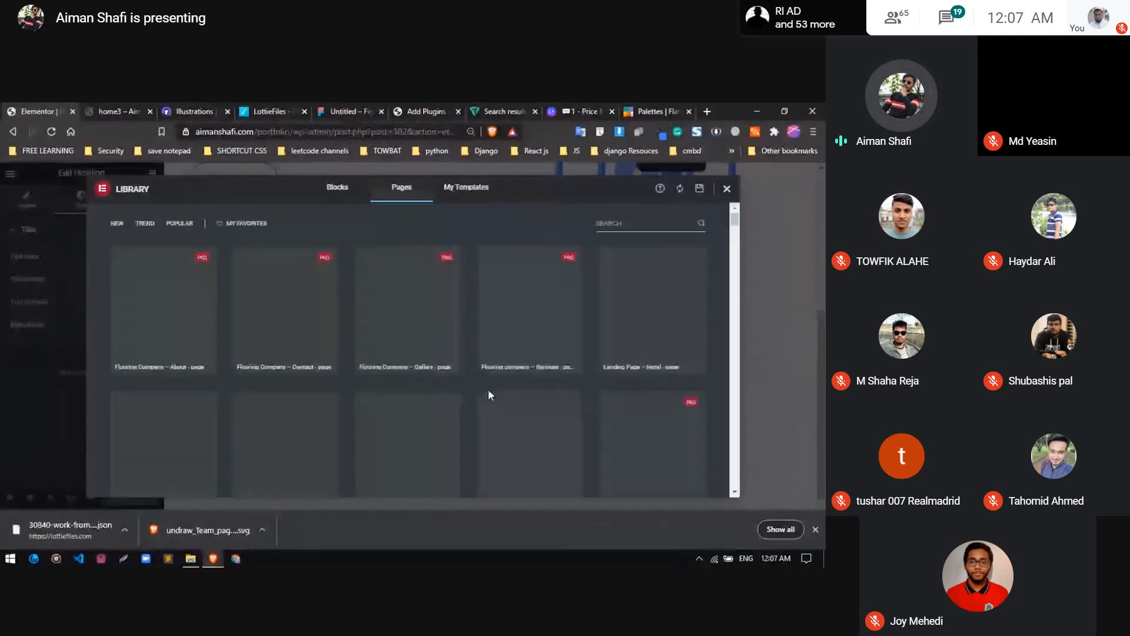
key(Escape)
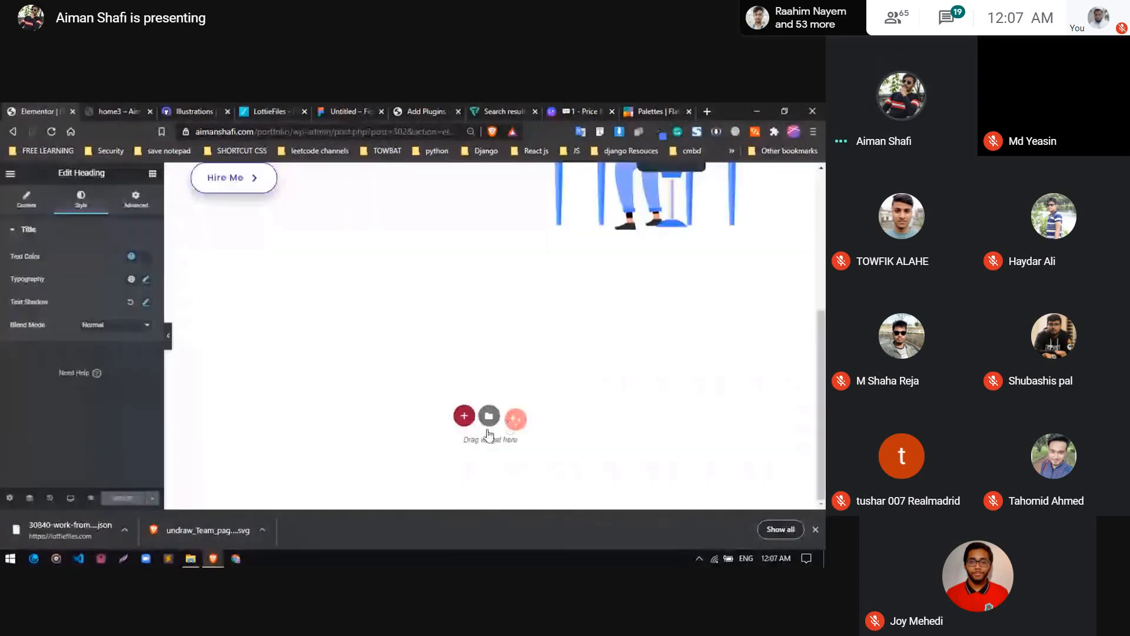
Review the installed plugins list in the WordPress admin, and reload the Elementor editor page
click(425, 111)
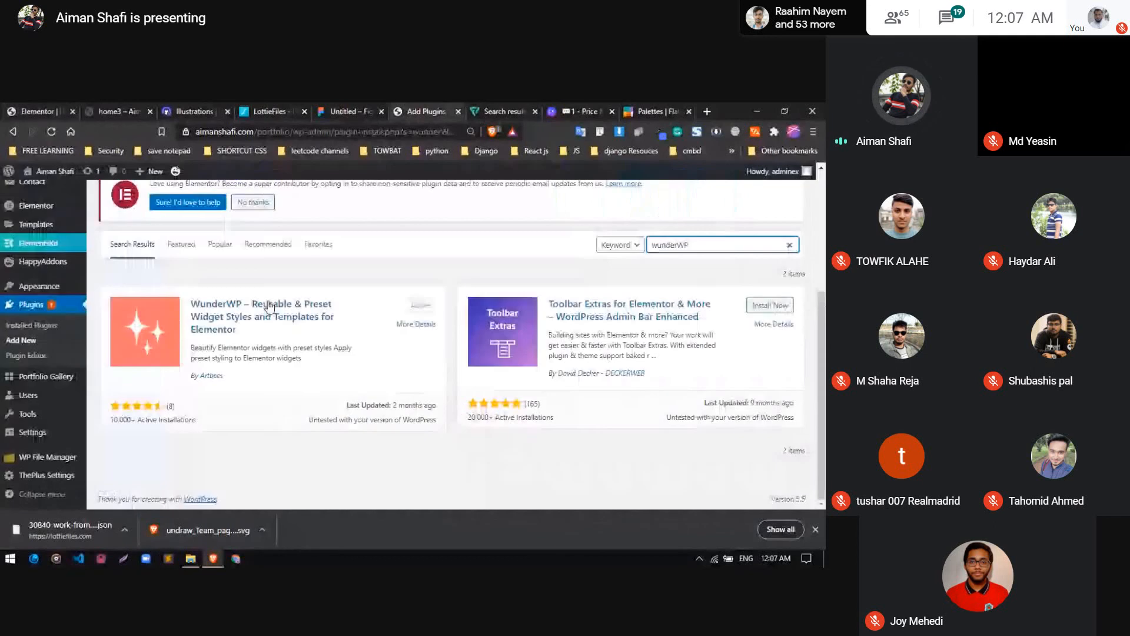
click(32, 329)
click(38, 111)
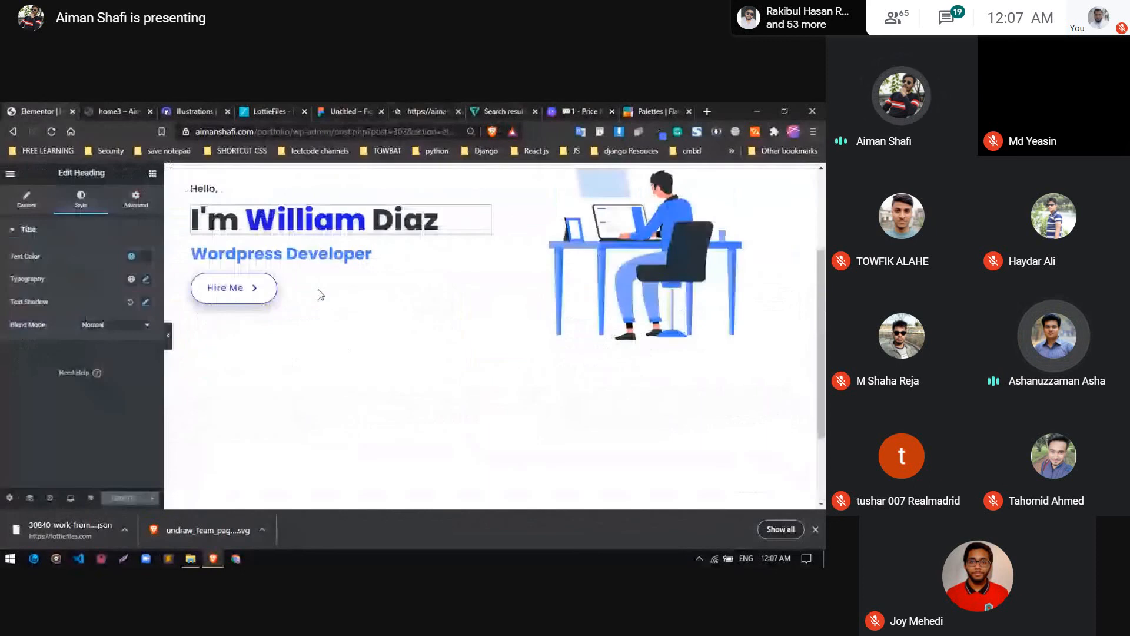
scroll(388, 426, down, 2)
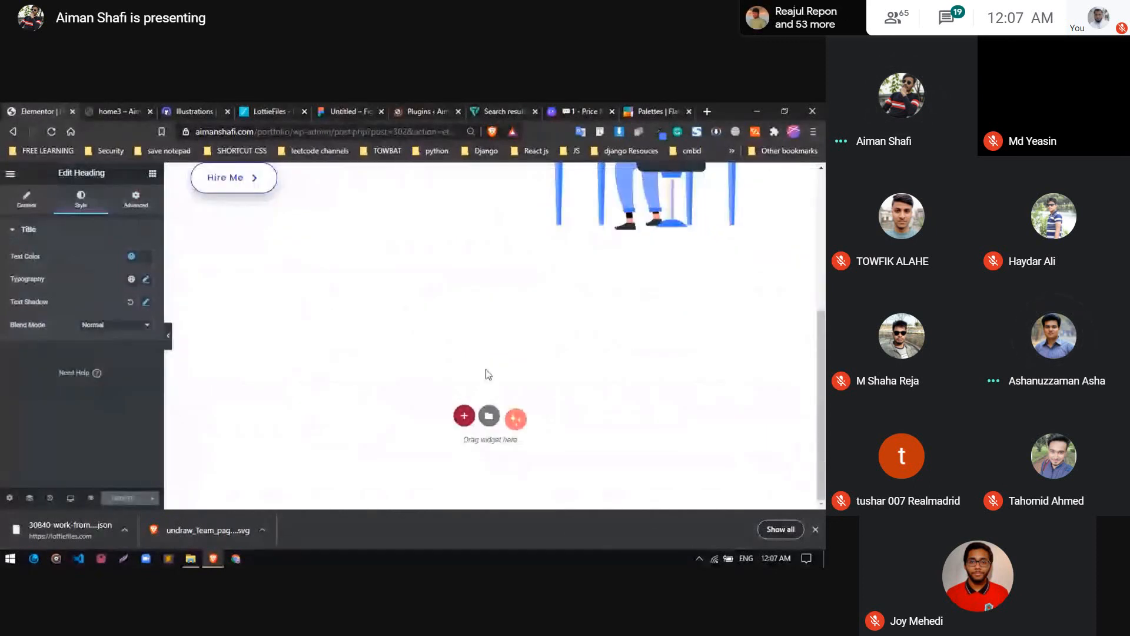
key(ctrl+Tab)
key(ctrl+Tab)
key(ctrl+Tab)
key(ctrl+Tab)
key(ctrl+Tab)
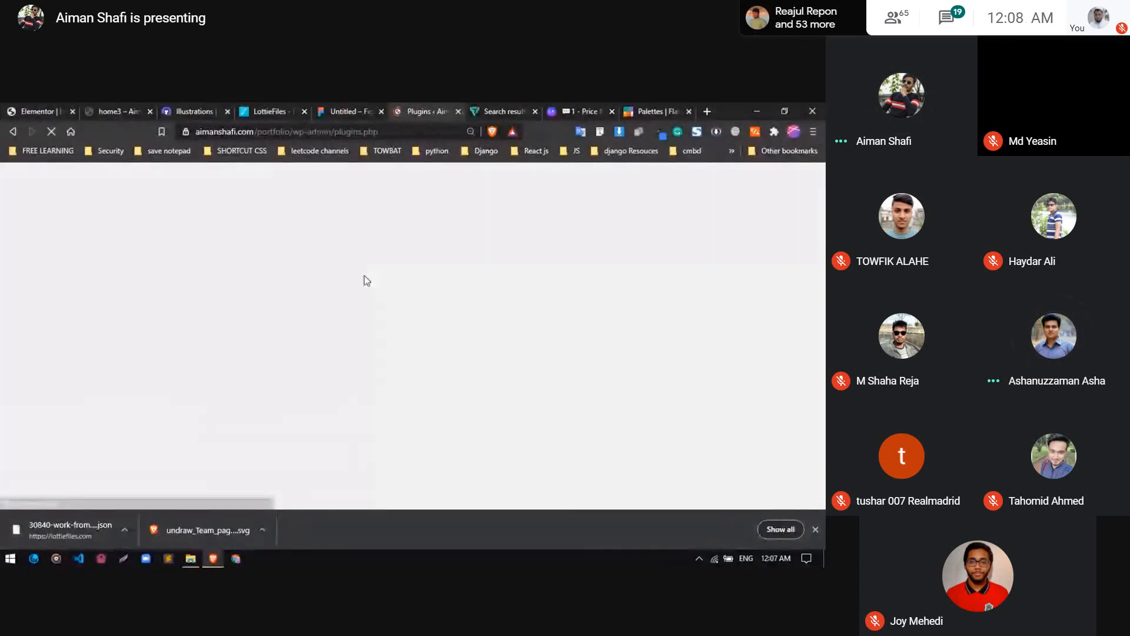
scroll(364, 280, down, 8)
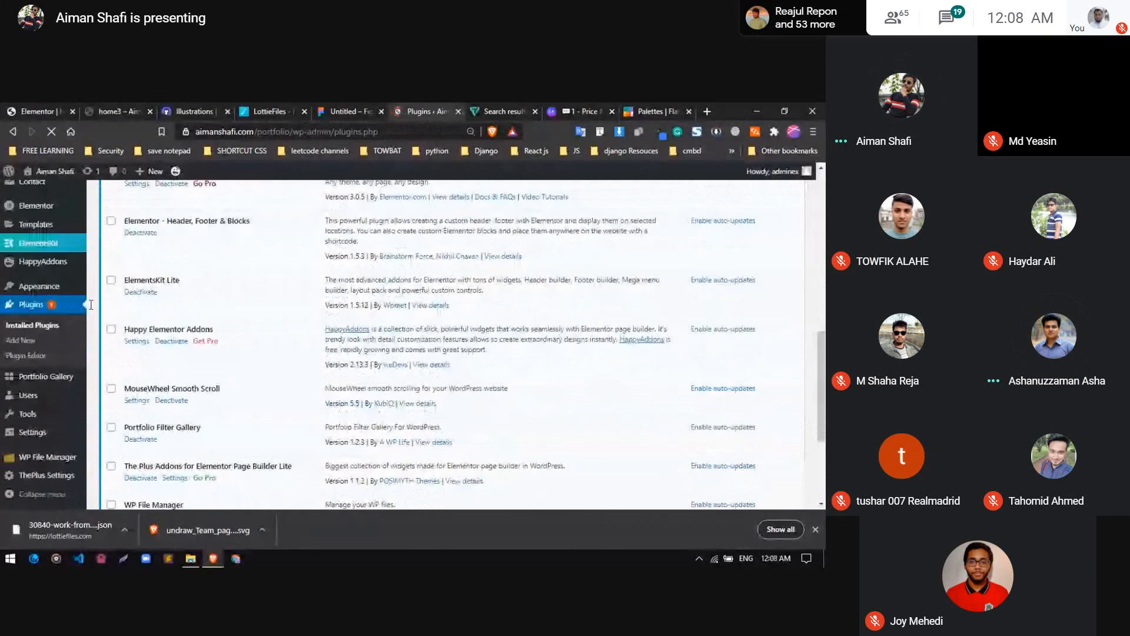
scroll(166, 420, down, 4)
click(40, 112)
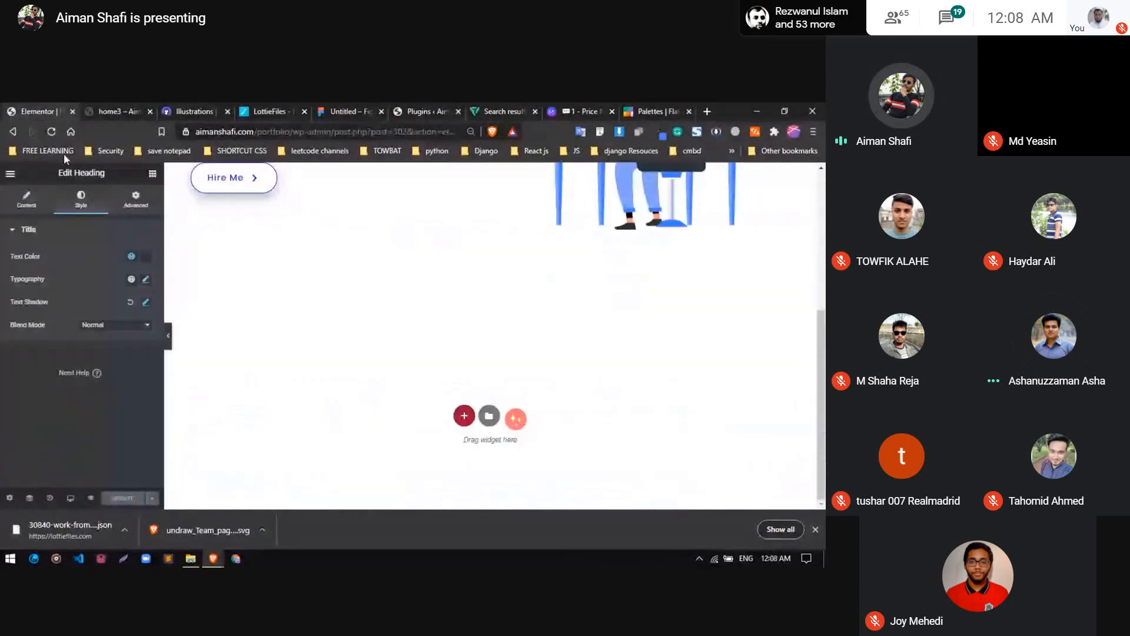
click(51, 132)
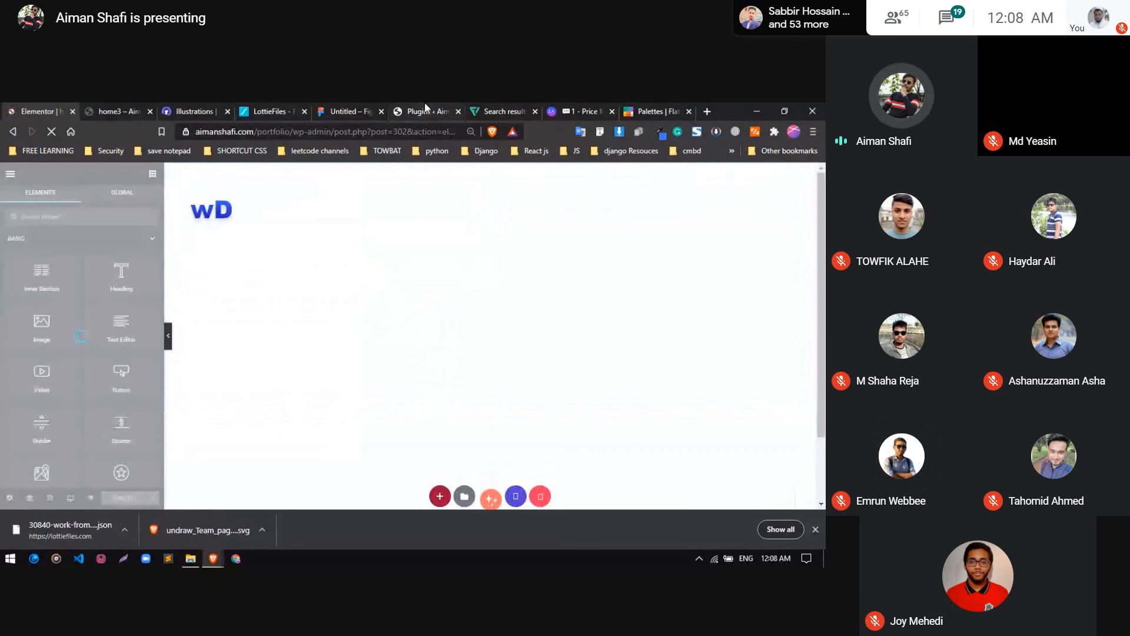
Search the WordPress plugin directory for "happy" and clear the search
click(425, 109)
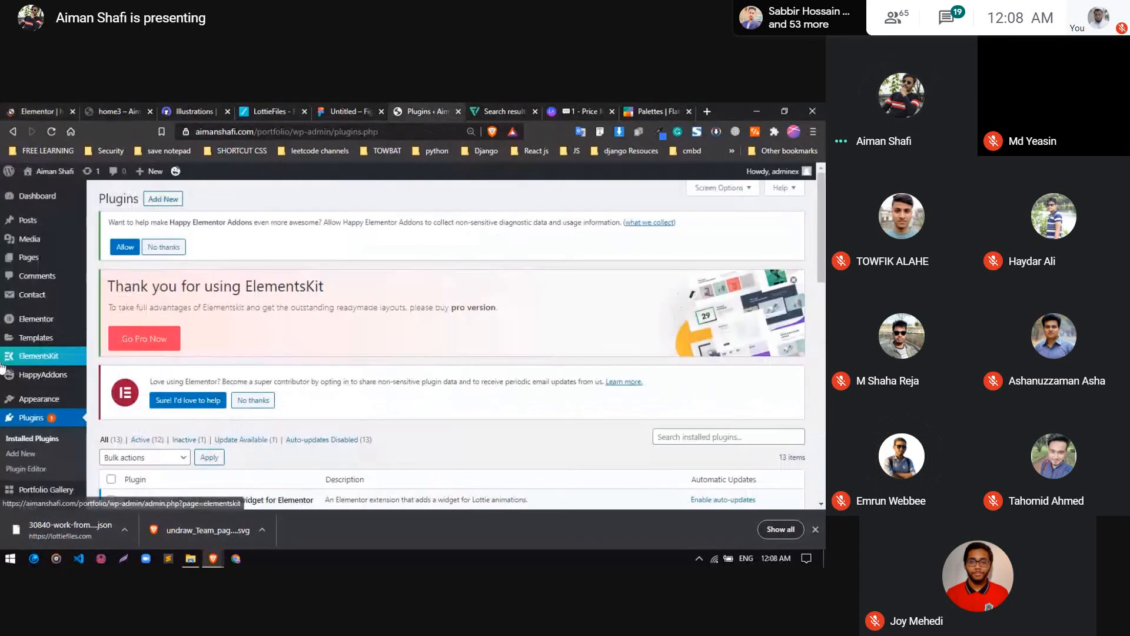
scroll(35, 265, down, 5)
click(23, 342)
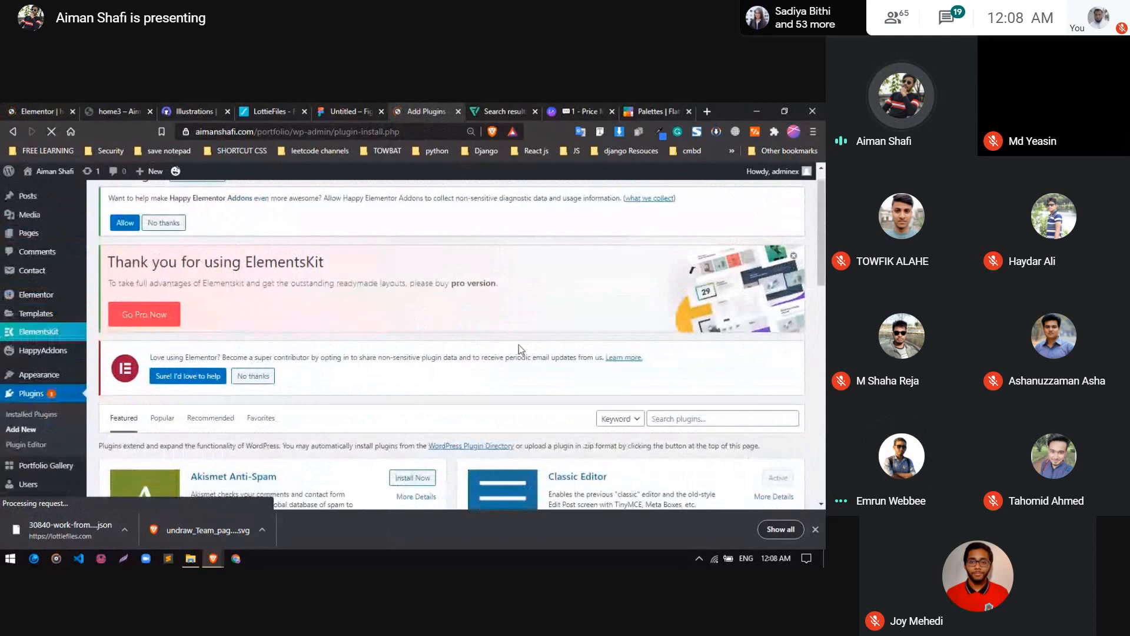
scroll(678, 346, down, 2)
click(680, 347)
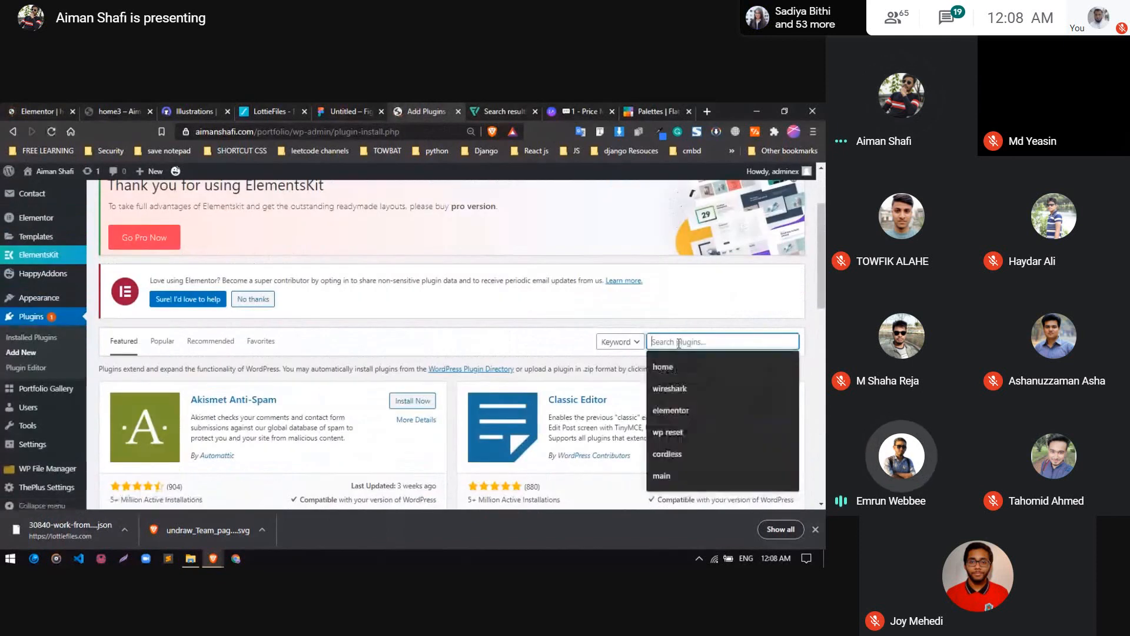
text(happ)
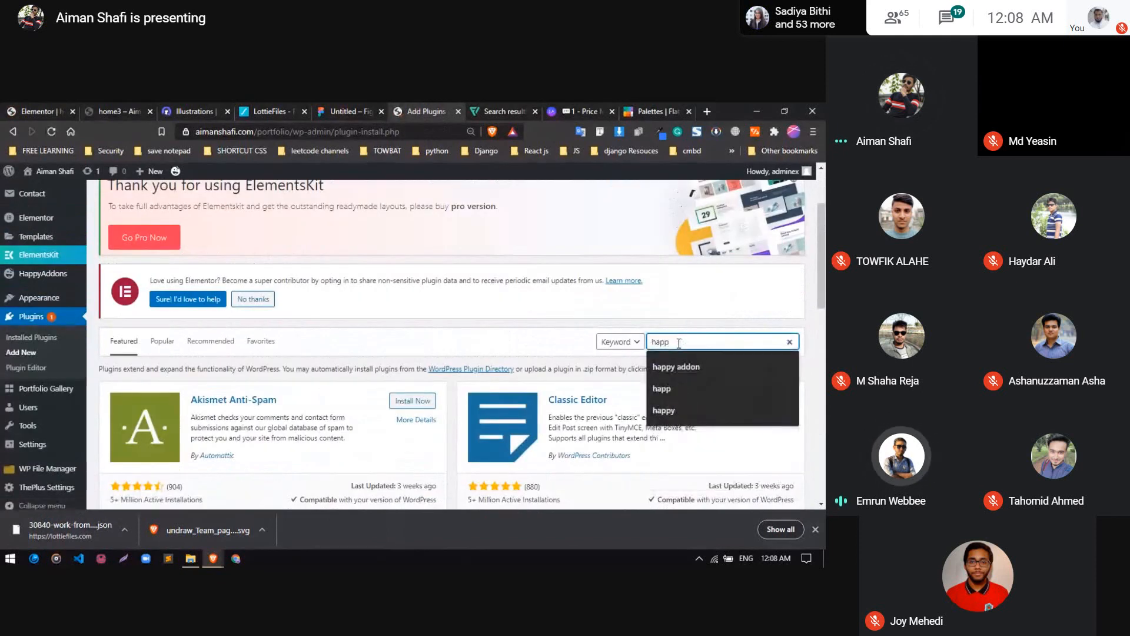
text(y)
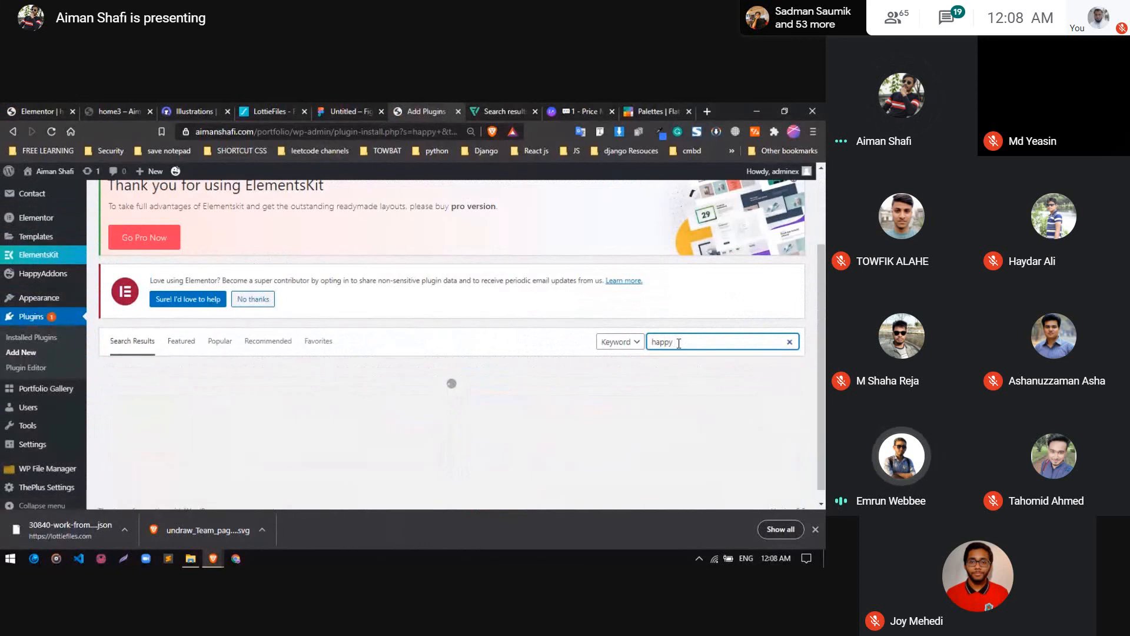
key(BackSpace)
key(BackSpace)
key(BackSpace)
key(BackSpace)
key(BackSpace)
key(BackSpace)
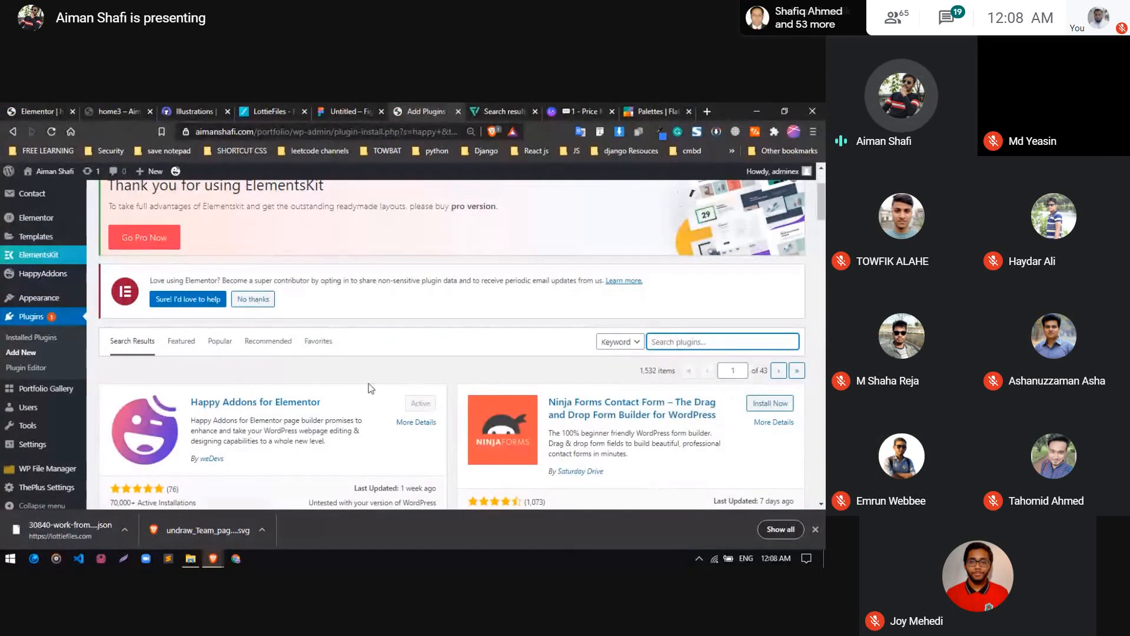
Return to the Elementor editor, open the Happy Library below the hero section and expand its category filter
click(50, 108)
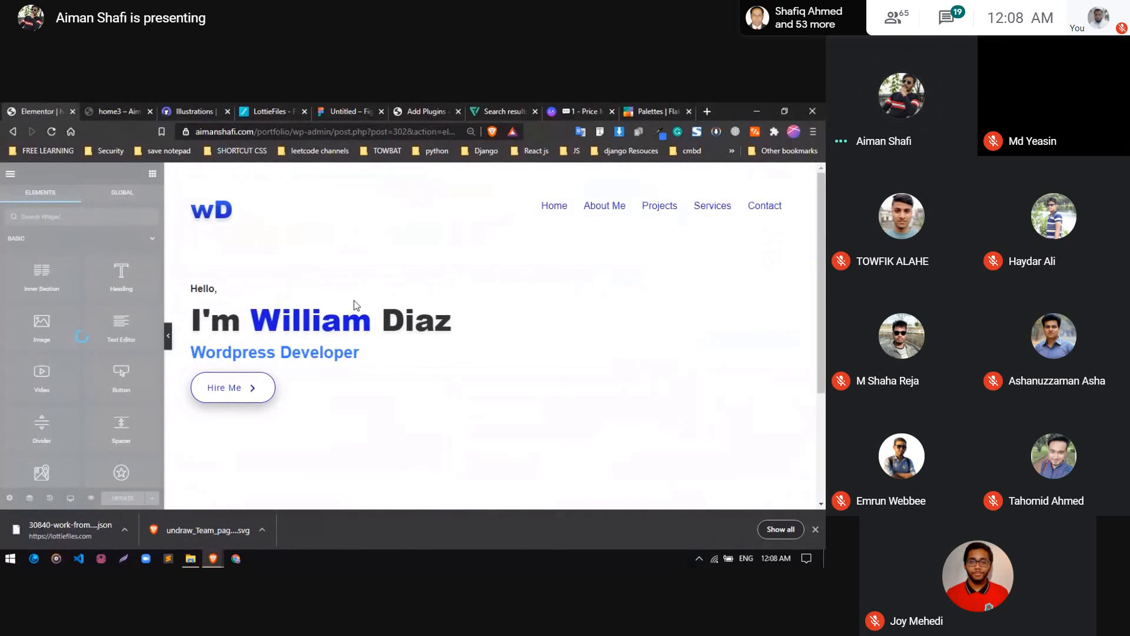
scroll(459, 422, down, 4)
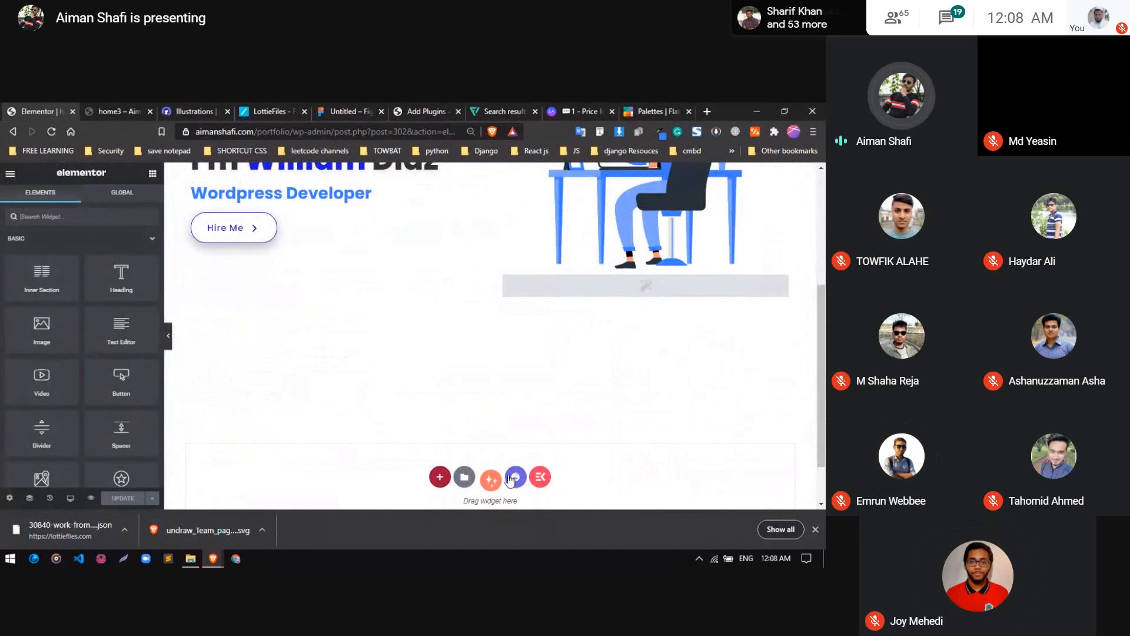
scroll(493, 412, down, 1)
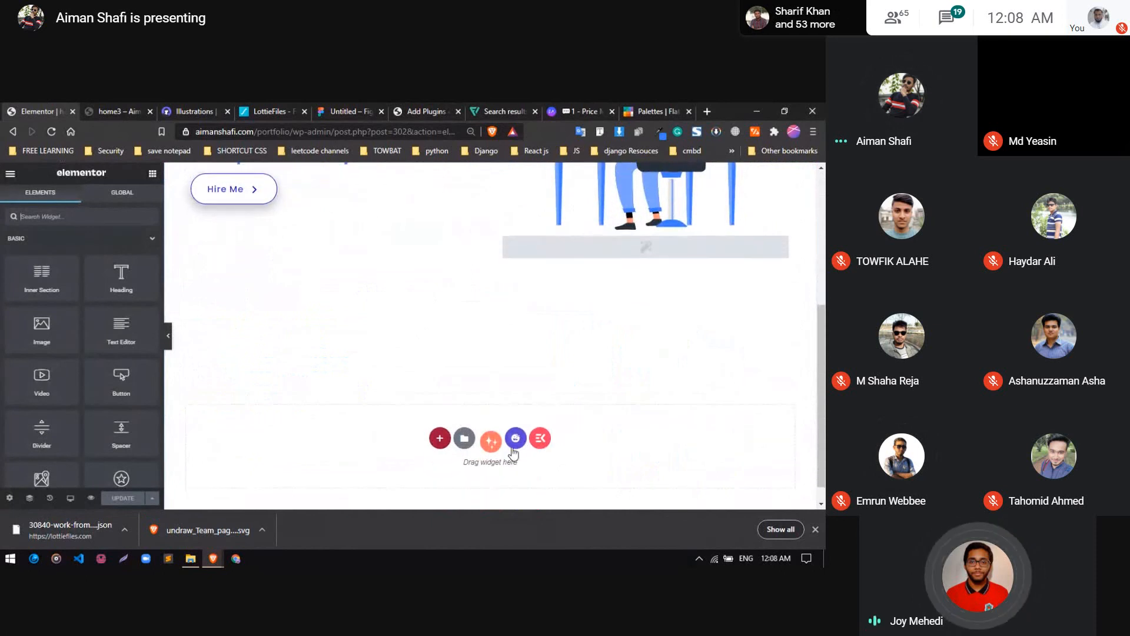
click(514, 442)
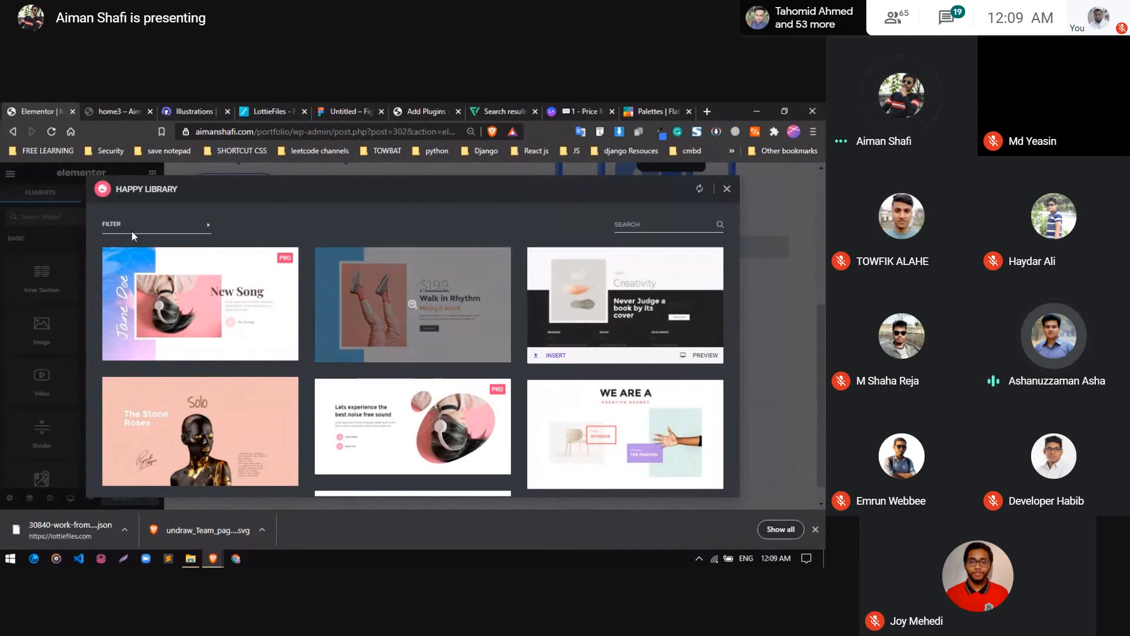
click(190, 234)
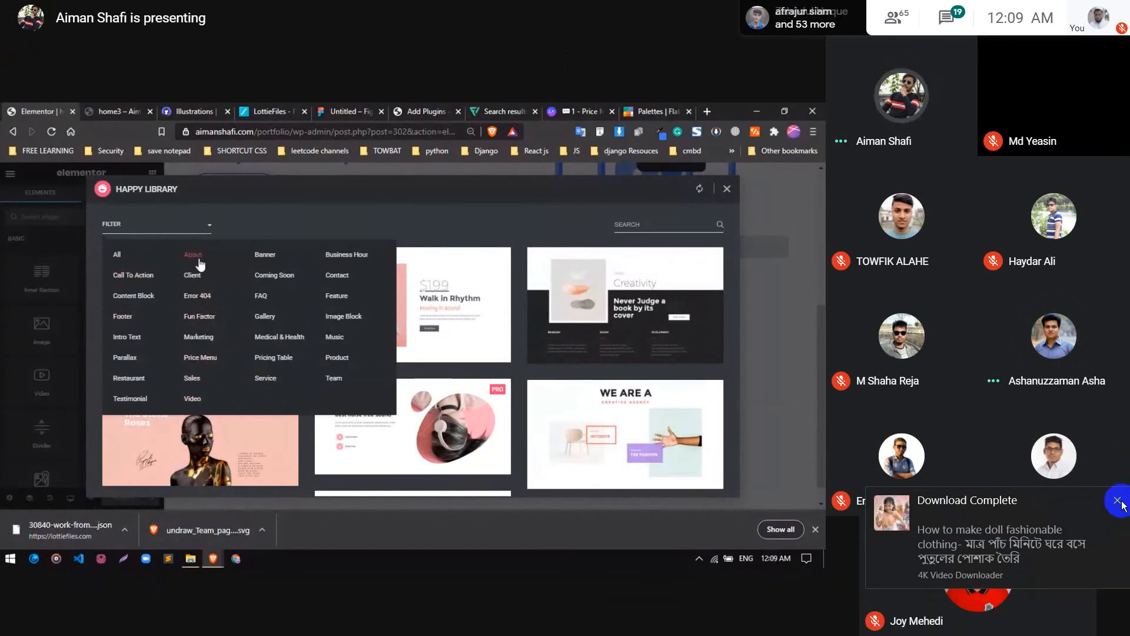
click(1118, 501)
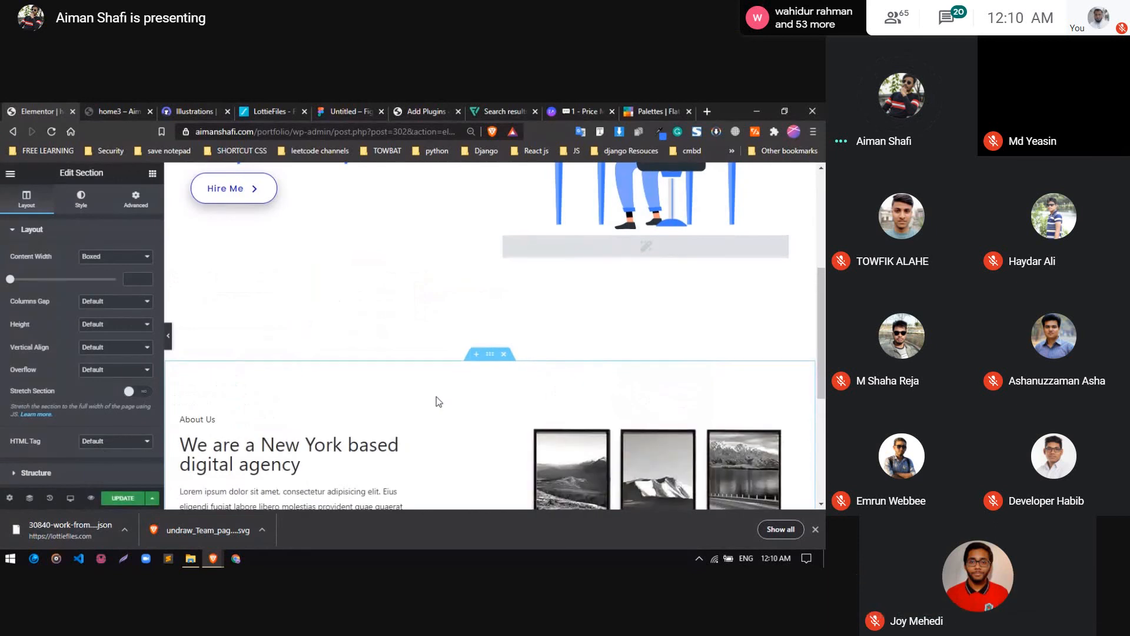
Swap the About section's columns so the text column sits to the right of the framed-pictures column
scroll(436, 400, down, 3)
scroll(360, 396, up, 2)
scroll(360, 397, up, 1)
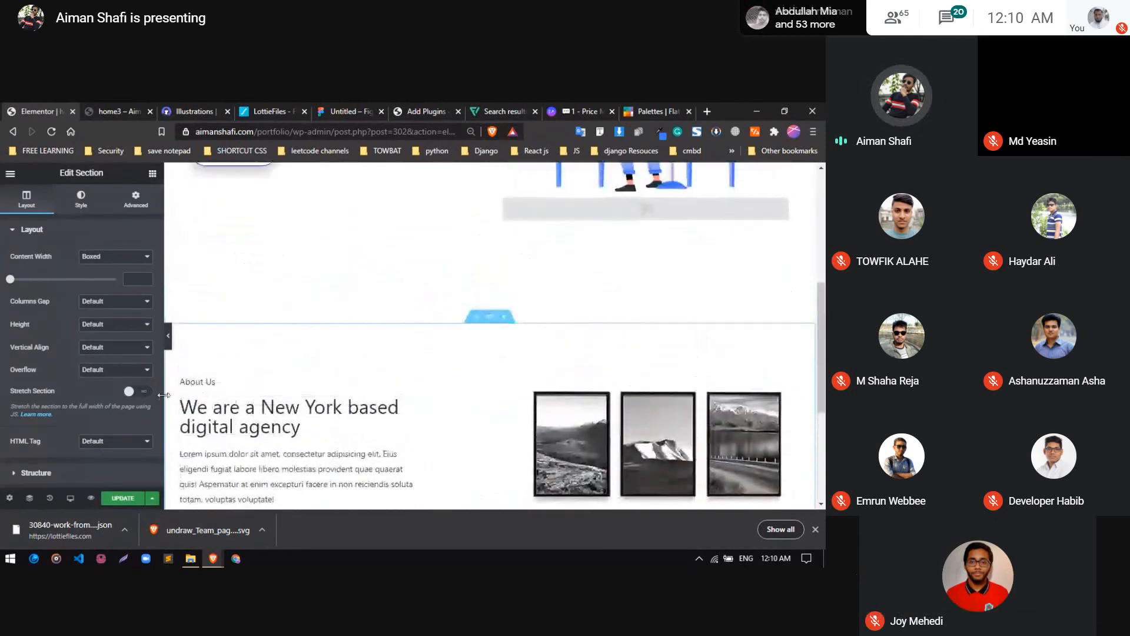
drag(187, 384, 636, 407)
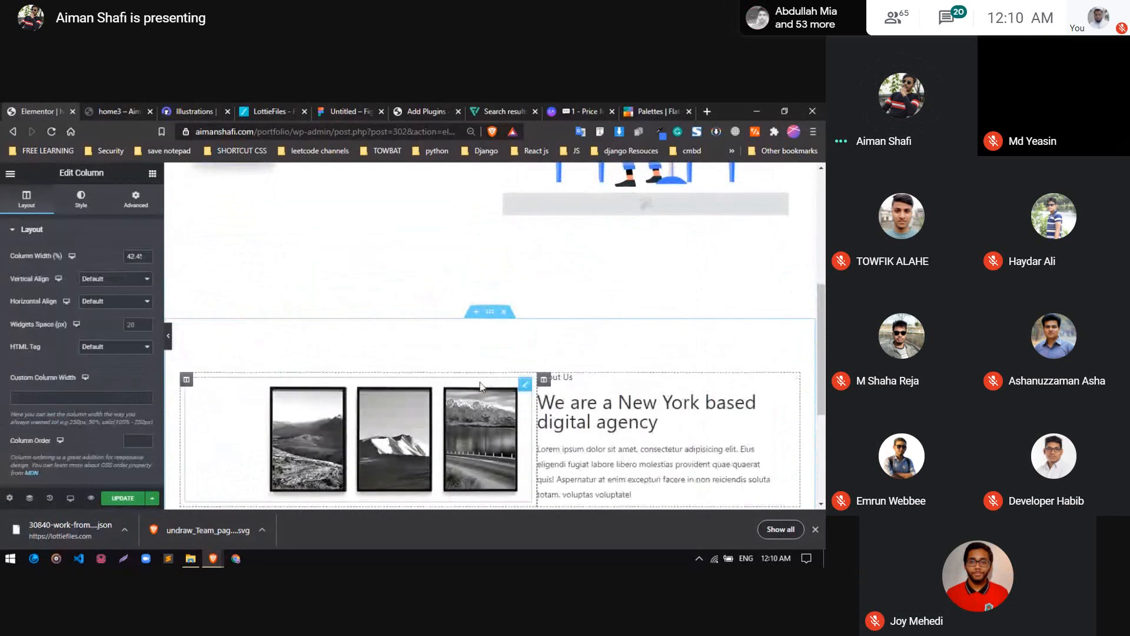
Delete the framed-pictures image from the About section and add a Lottie widget in its place
scroll(447, 377, down, 2)
right_click(298, 307)
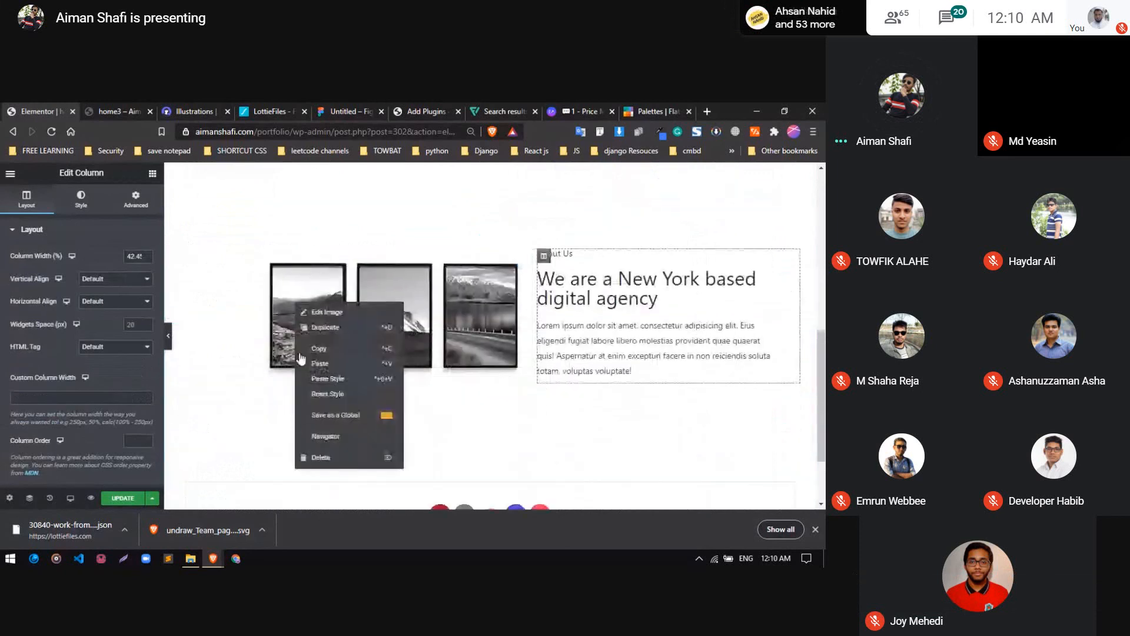
click(324, 457)
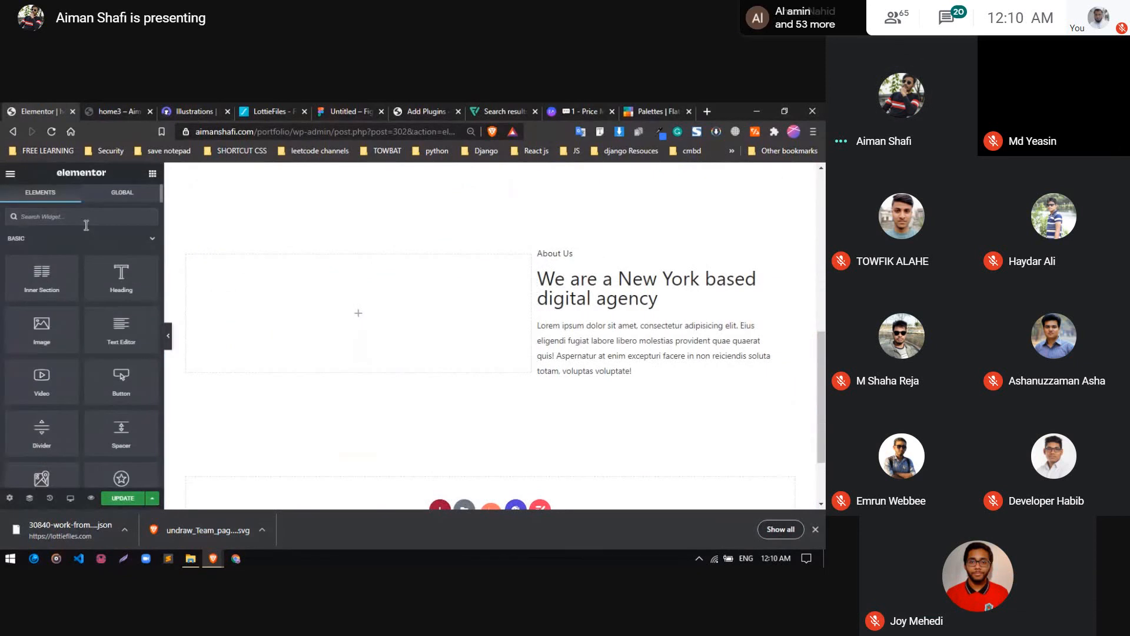
text(lott)
drag(58, 253, 346, 316)
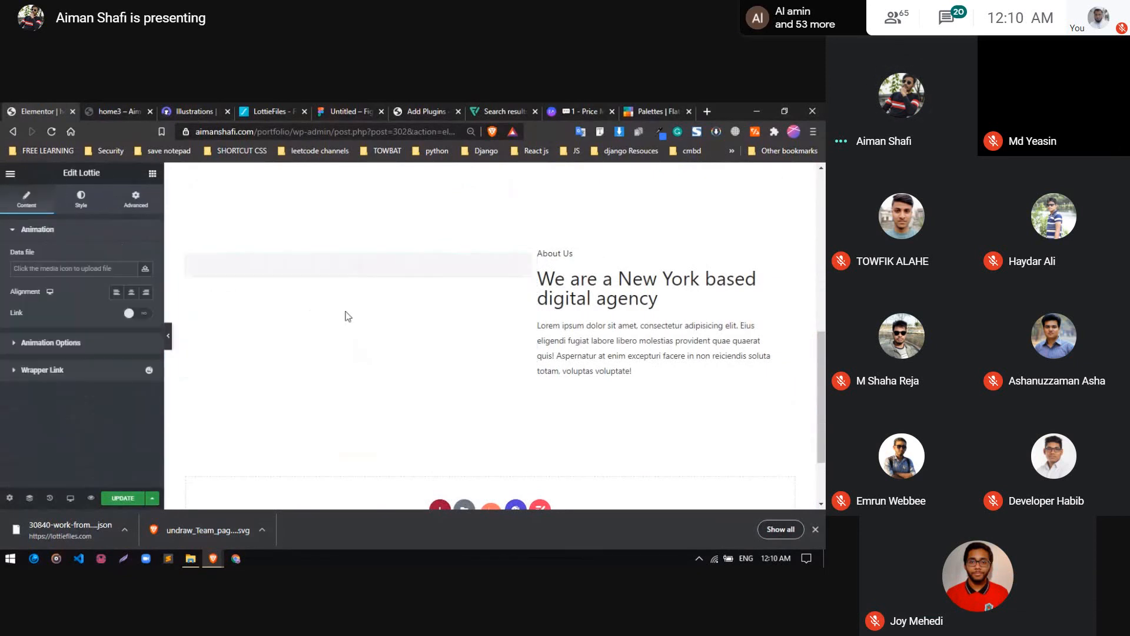
Load 30840-work-from-home.json from the media library into the About section's Lottie widget and align it to the center
click(144, 269)
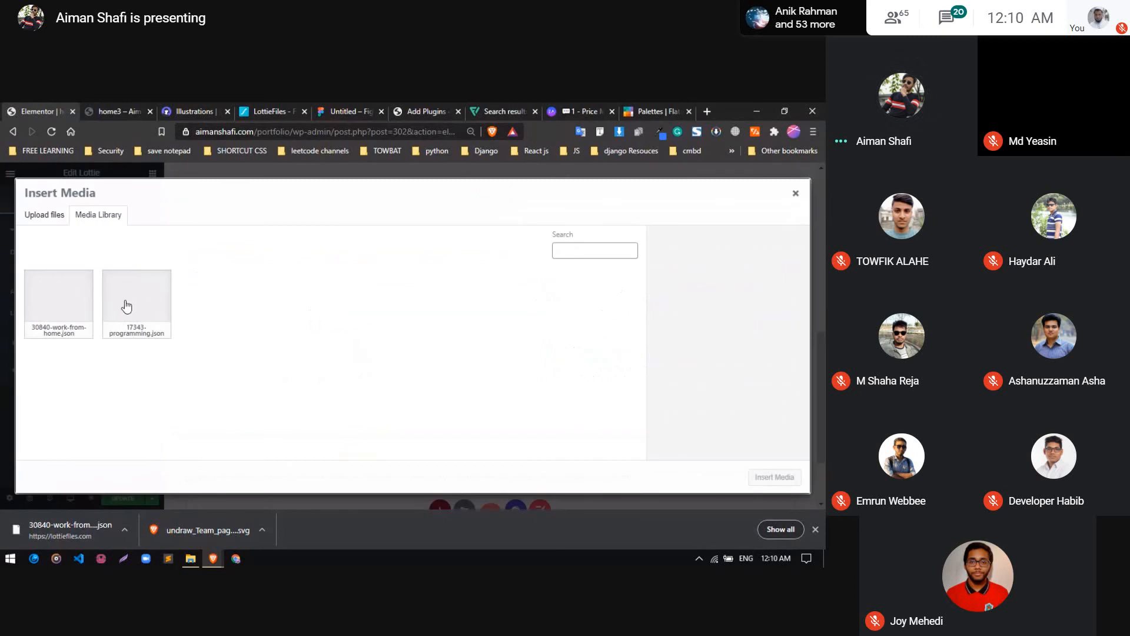
click(141, 320)
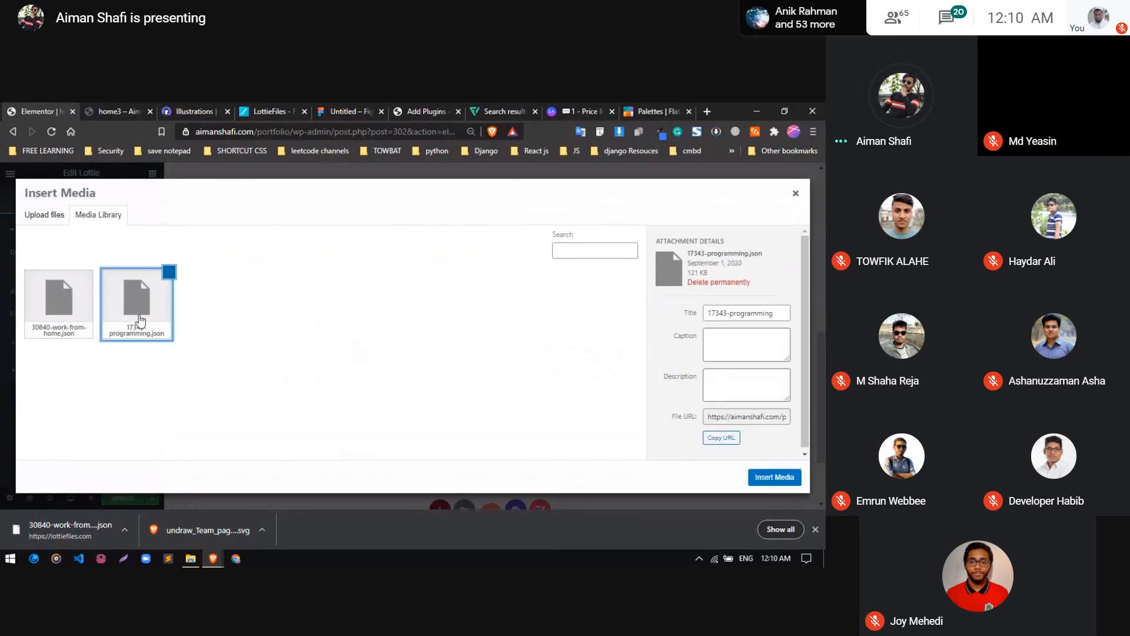
click(59, 300)
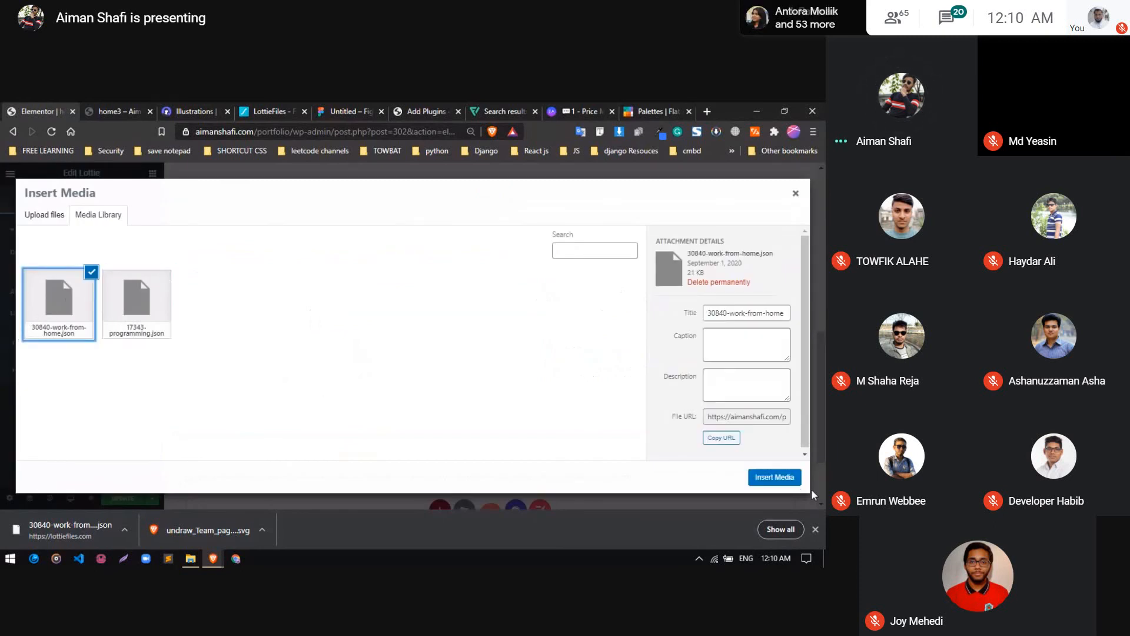
click(775, 477)
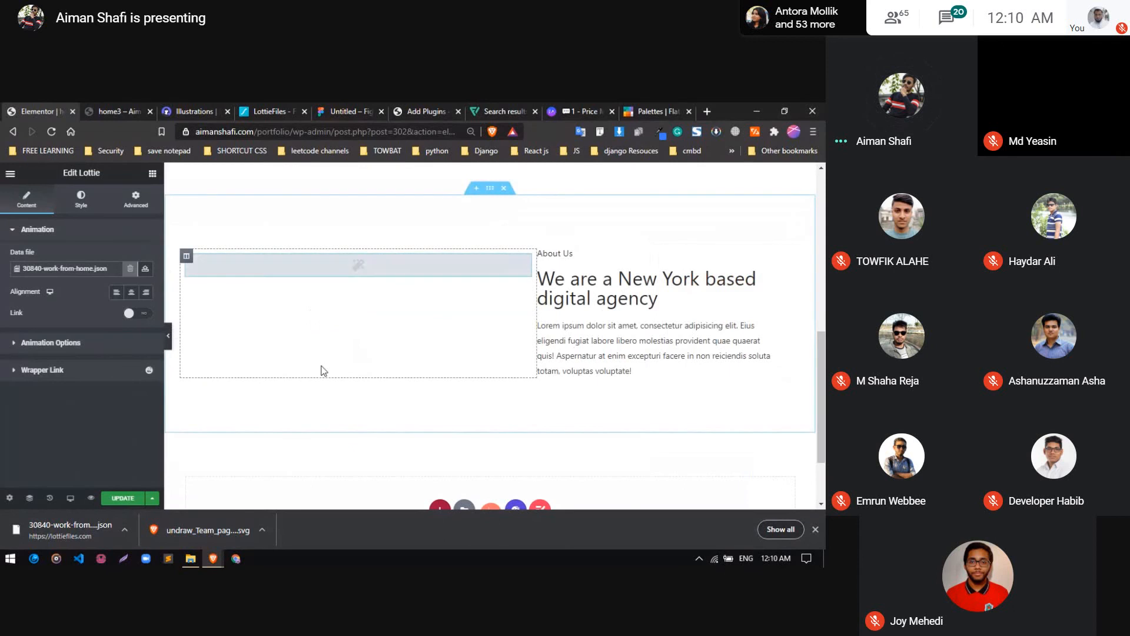
scroll(275, 344, down, 3)
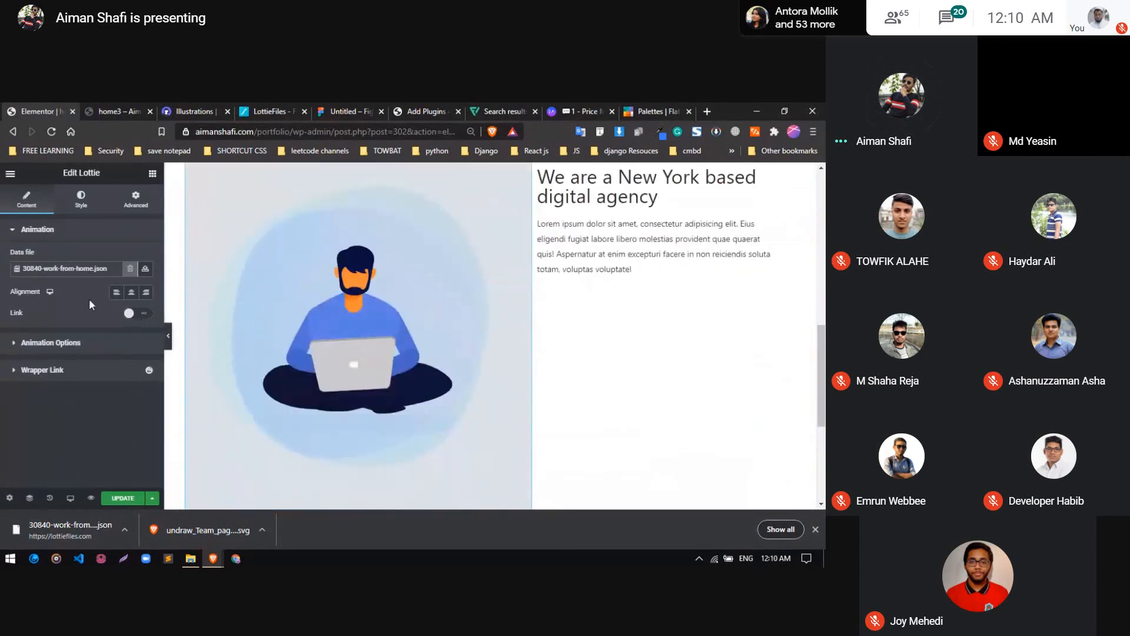
click(131, 293)
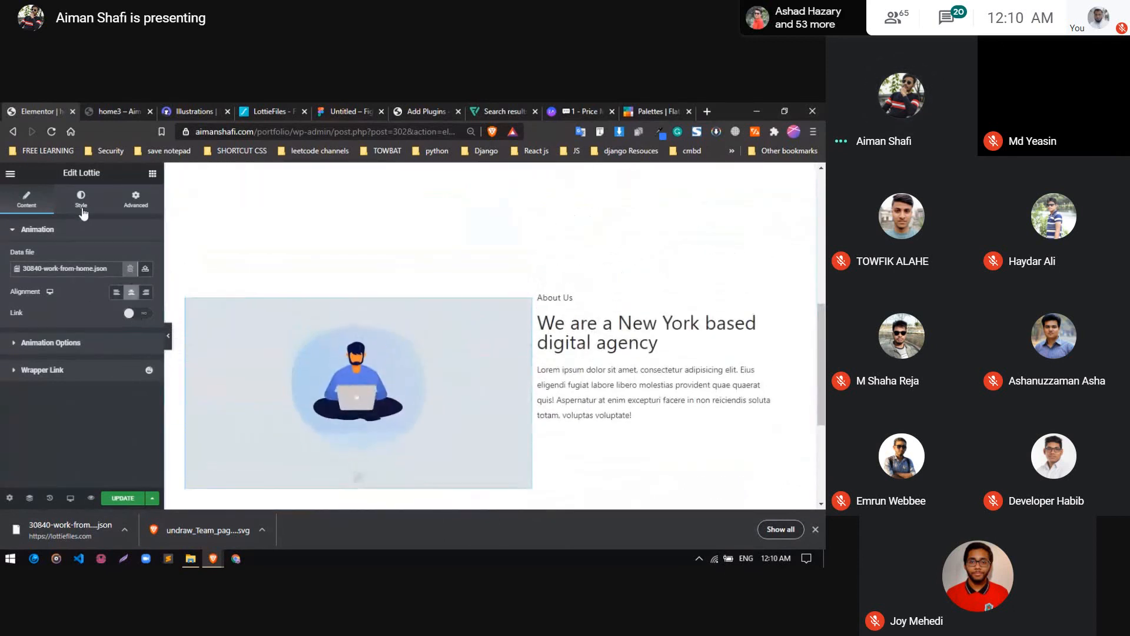
Give the About section's Lottie widget a classic background in opaque white
click(134, 204)
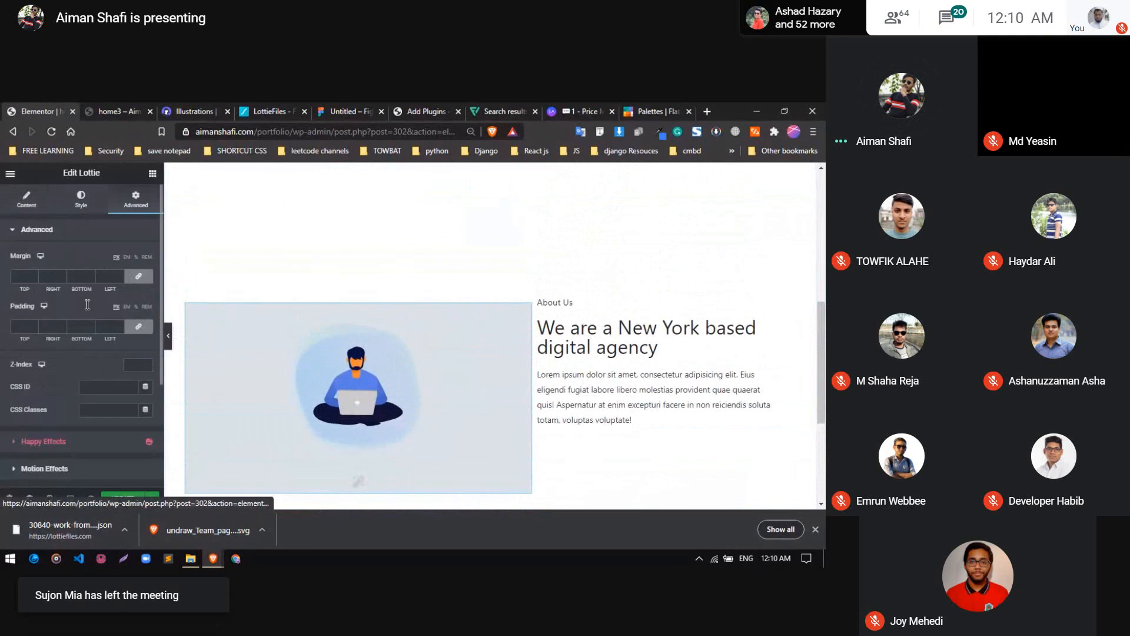
scroll(53, 393, down, 3)
scroll(53, 394, down, 2)
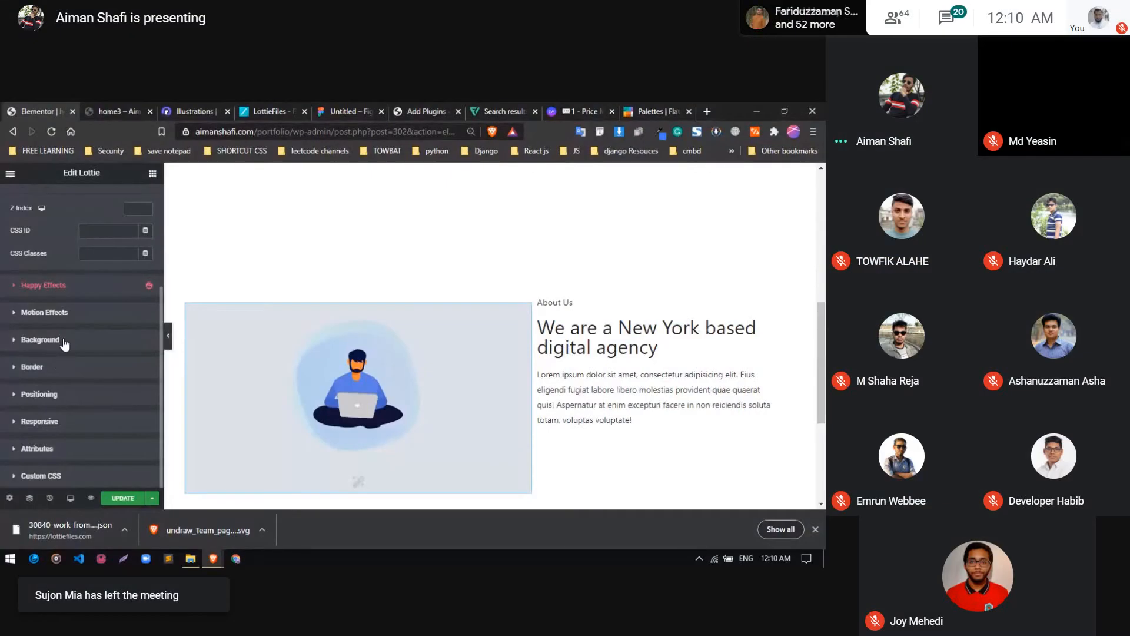
click(65, 341)
click(131, 361)
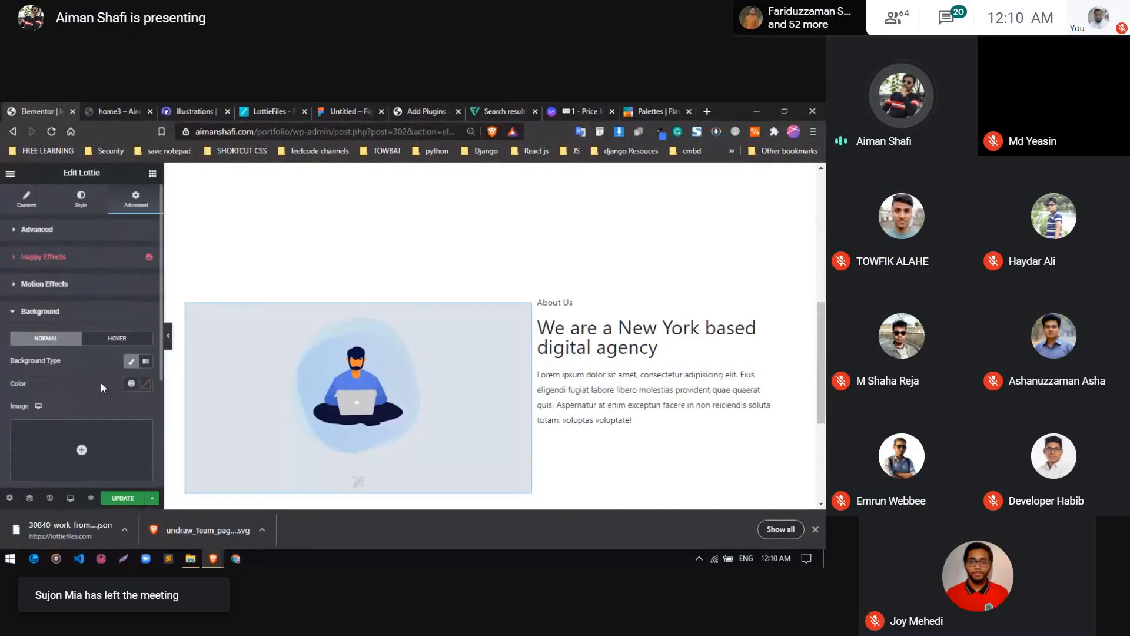
click(146, 384)
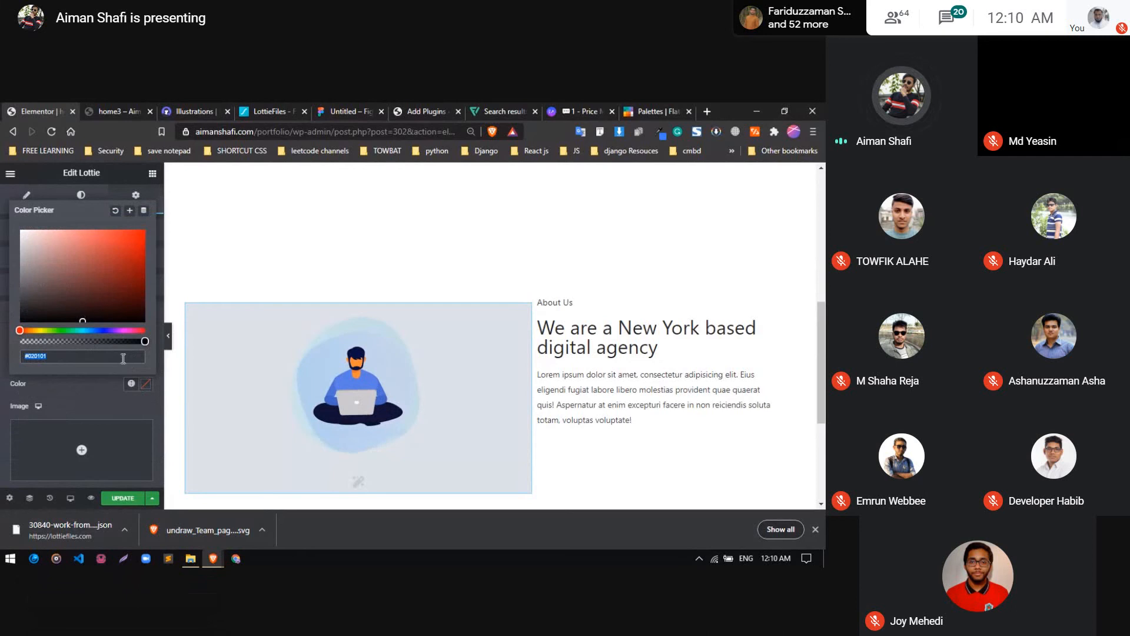
mouse_move(142, 343)
mouse_down()
mouse_move(18, 342)
mouse_move(152, 343)
mouse_up()
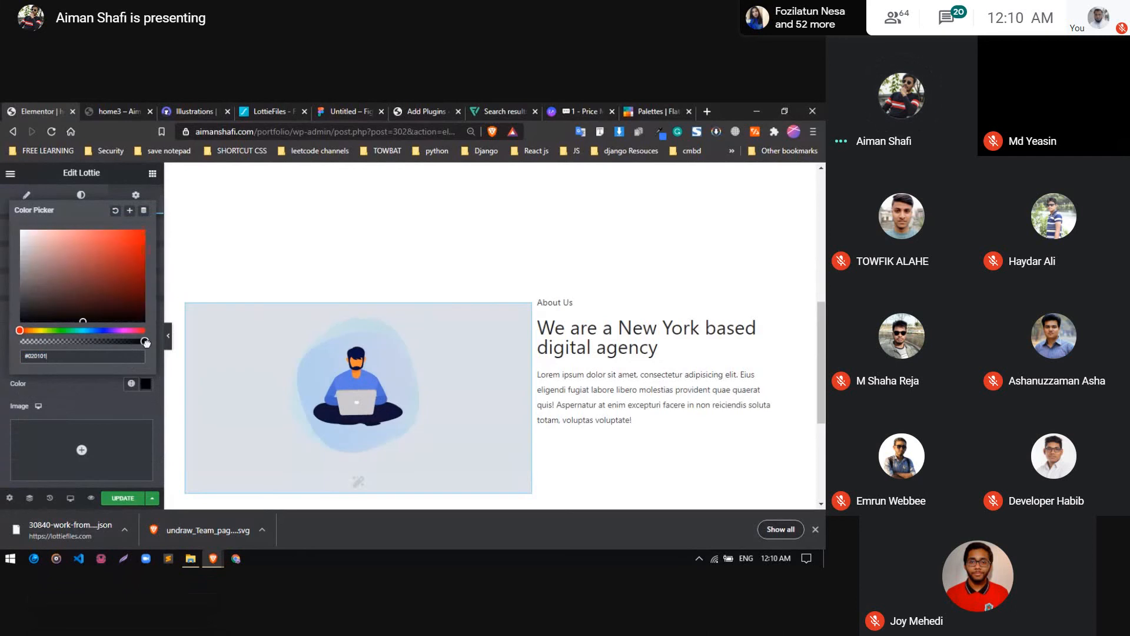
click(42, 231)
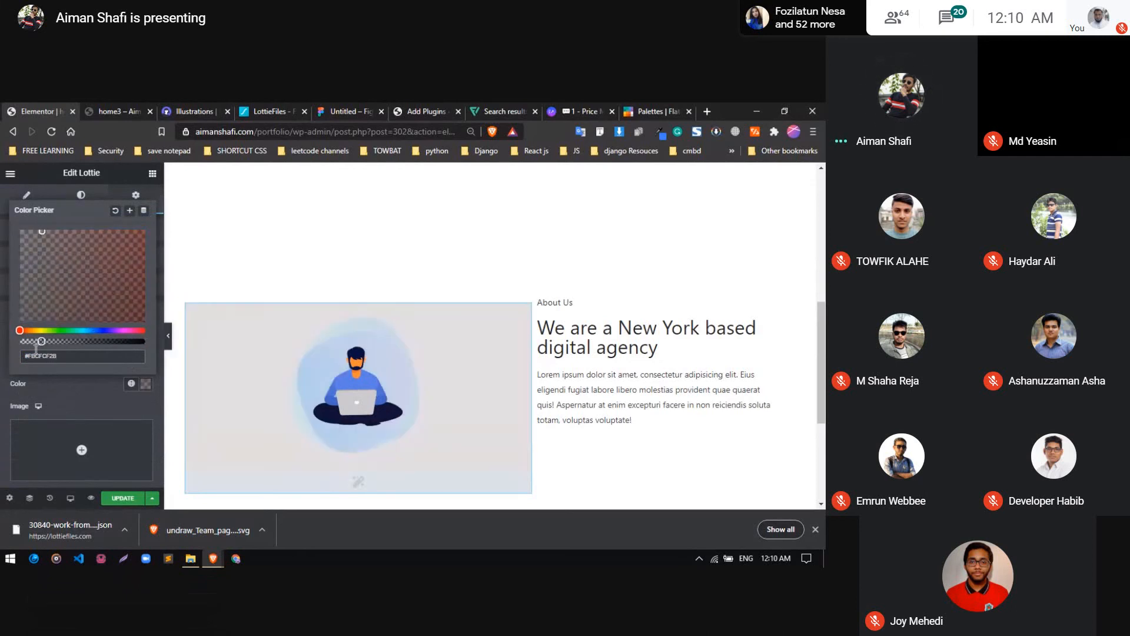
drag(44, 341, 161, 351)
drag(65, 280, 9, 230)
click(87, 394)
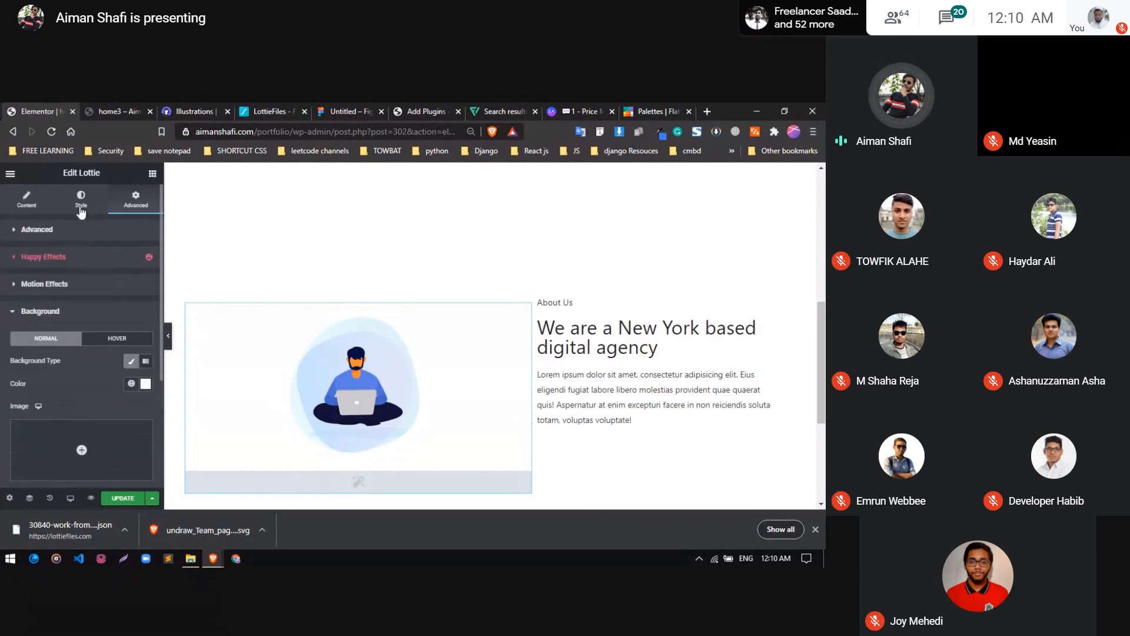
Set the Lottie animation's width to 46% and narrow its column to widen the About text column
click(81, 209)
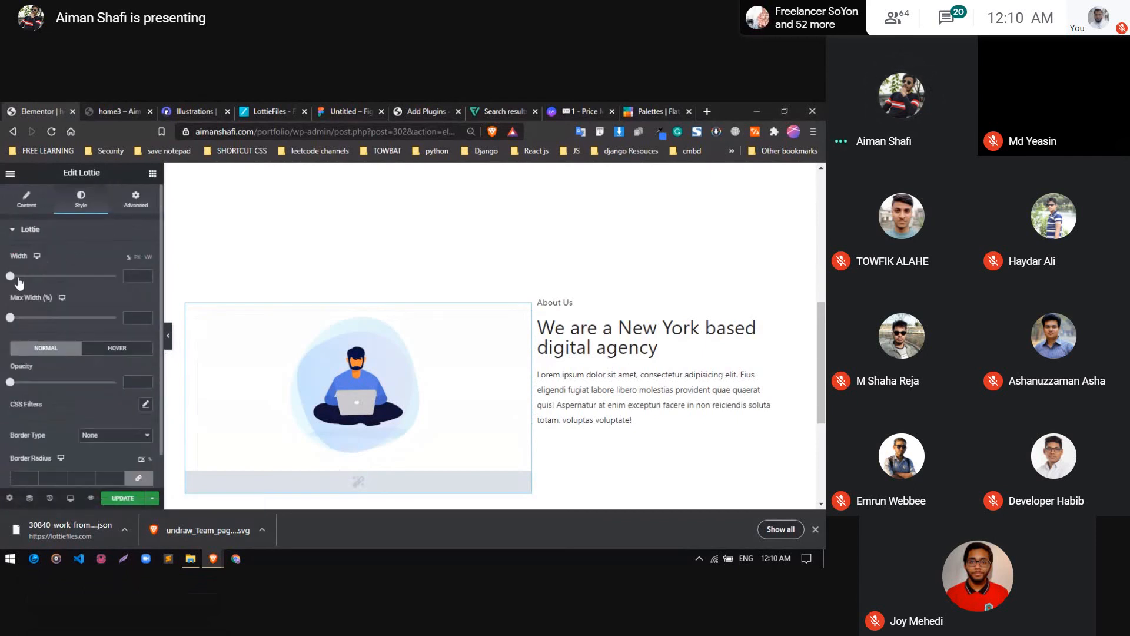
click(59, 277)
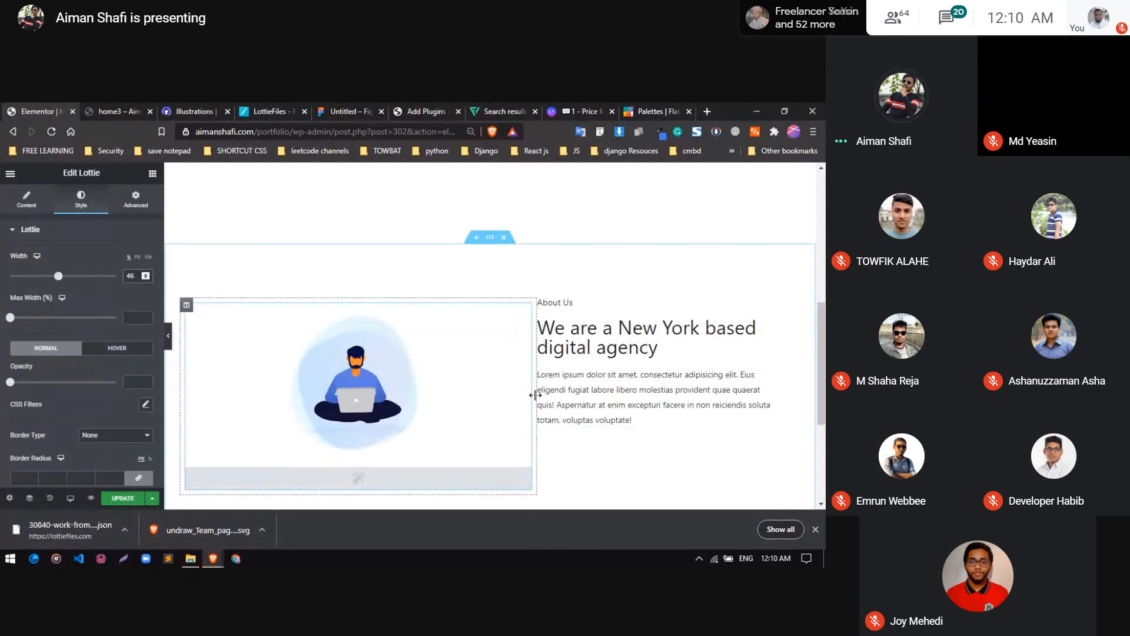
drag(418, 403, 442, 403)
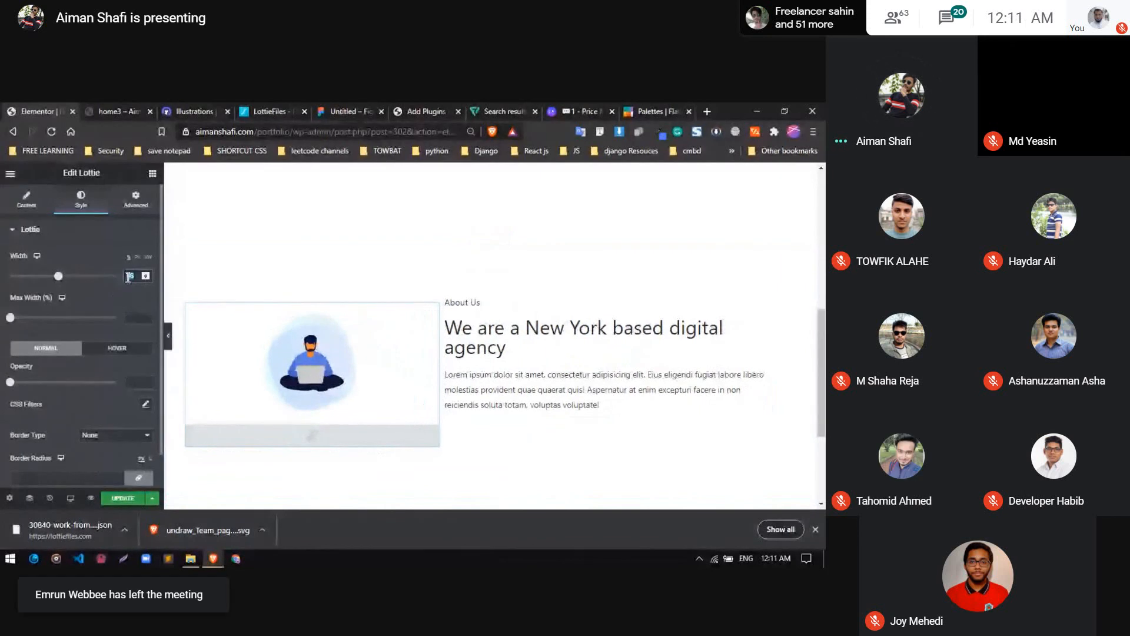
Set the Lottie animation's width to 100% and check its size in the About section
text(100)
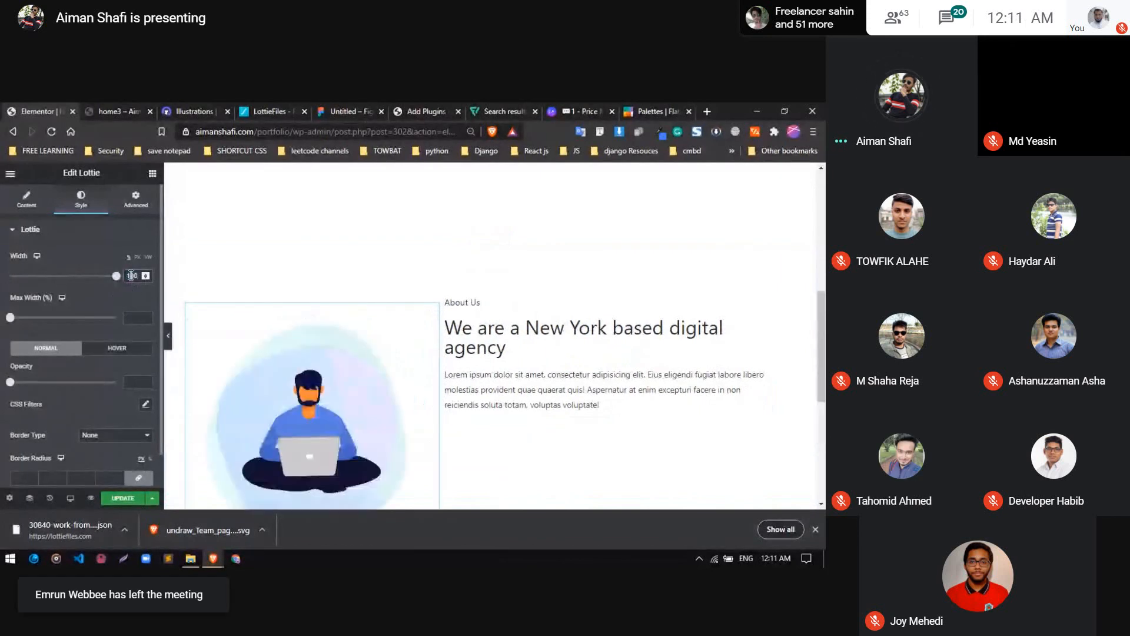
scroll(266, 299, down, 2)
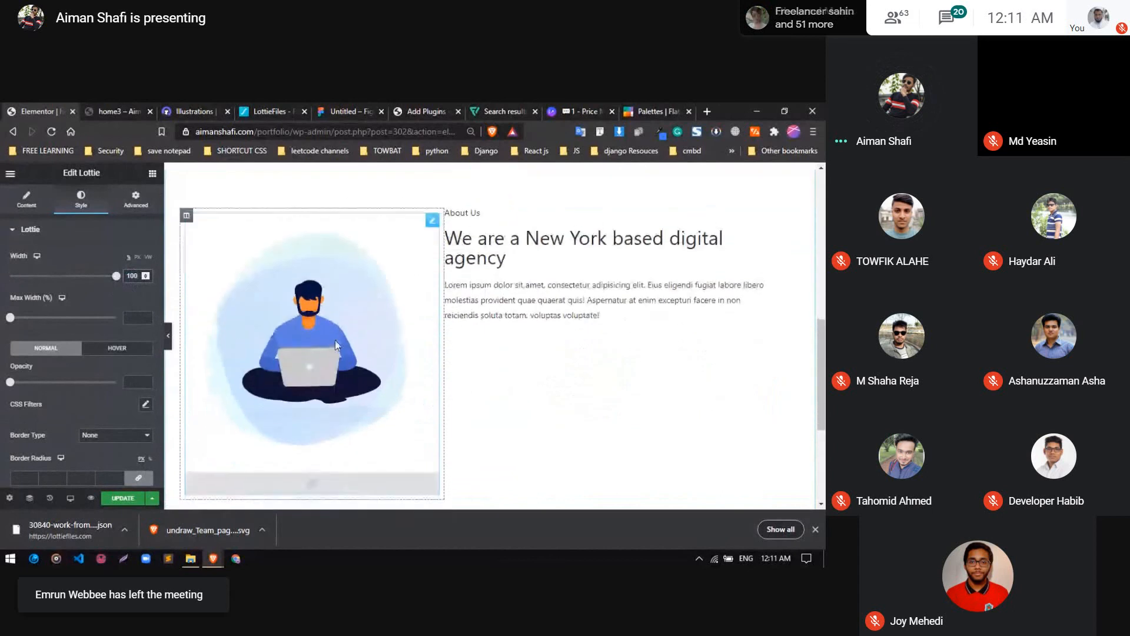
scroll(337, 341, up, 1)
scroll(337, 341, up, 2)
scroll(337, 341, down, 2)
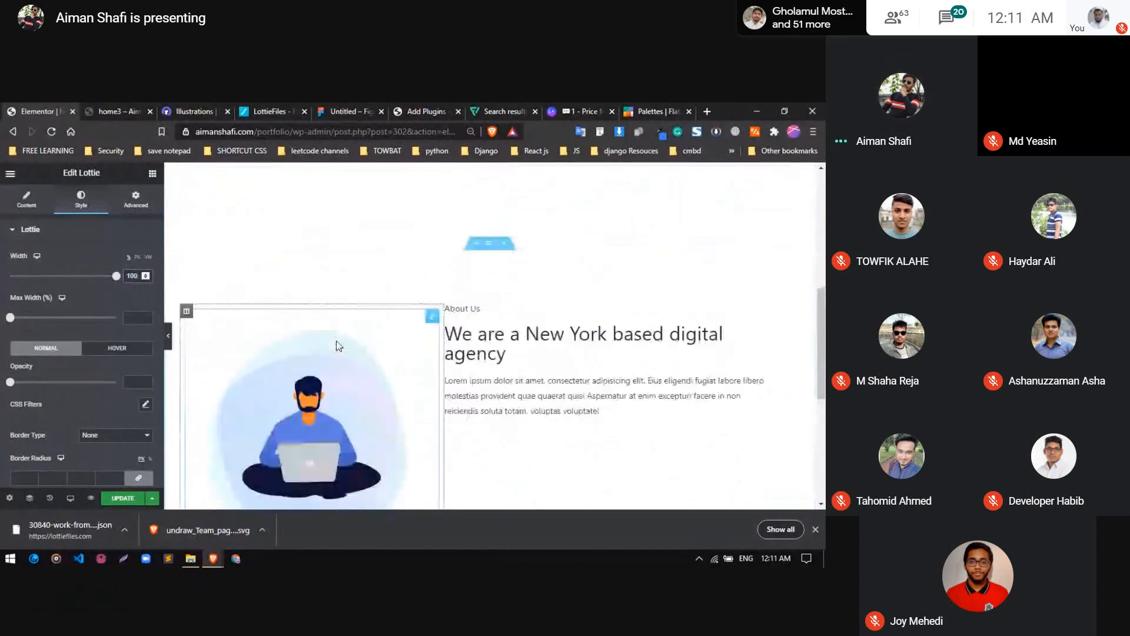
Set the Lottie animation's width to 80% and review the About section against the hero section above
key(BackSpace)
key(BackSpace)
key(BackSpace)
text(80)
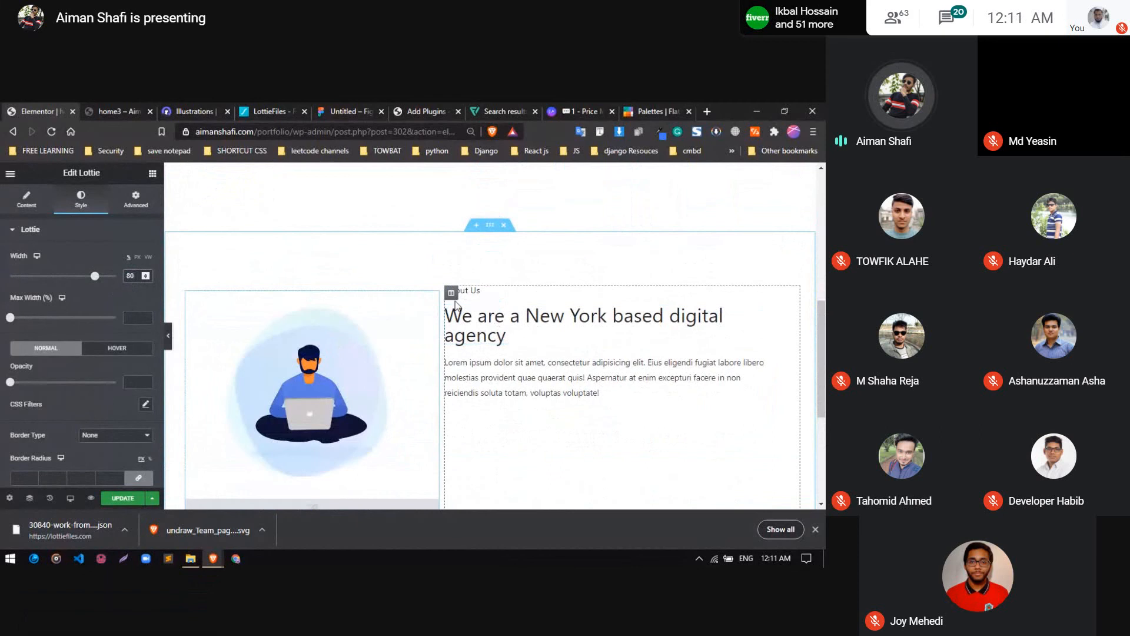
scroll(414, 340, up, 5)
scroll(414, 340, up, 3)
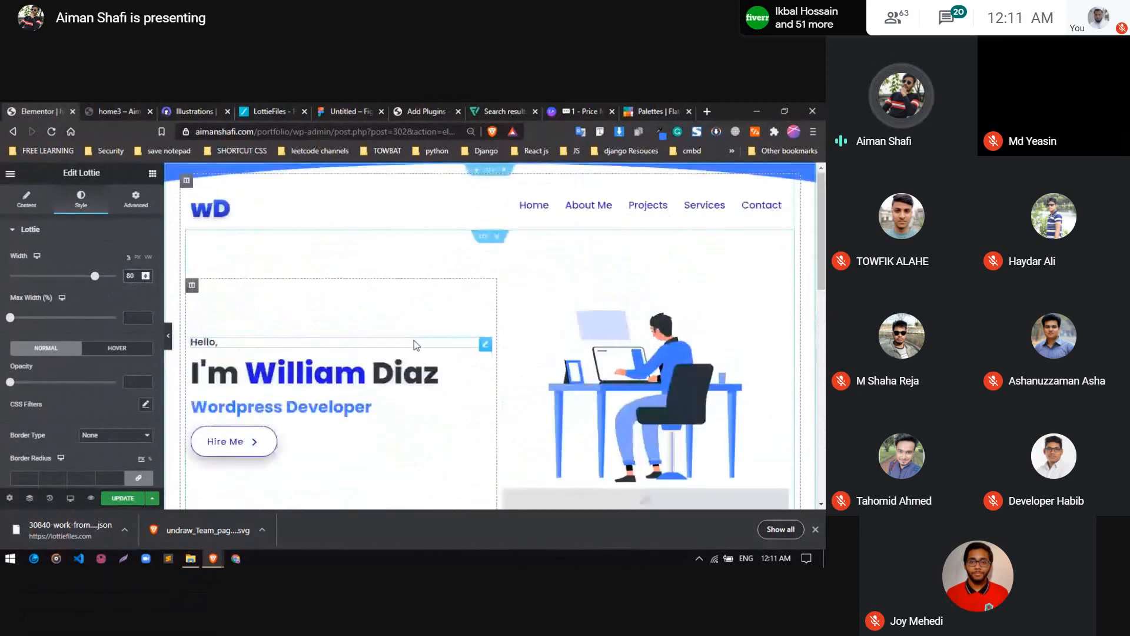
scroll(414, 340, down, 5)
scroll(437, 346, down, 2)
scroll(457, 263, up, 6)
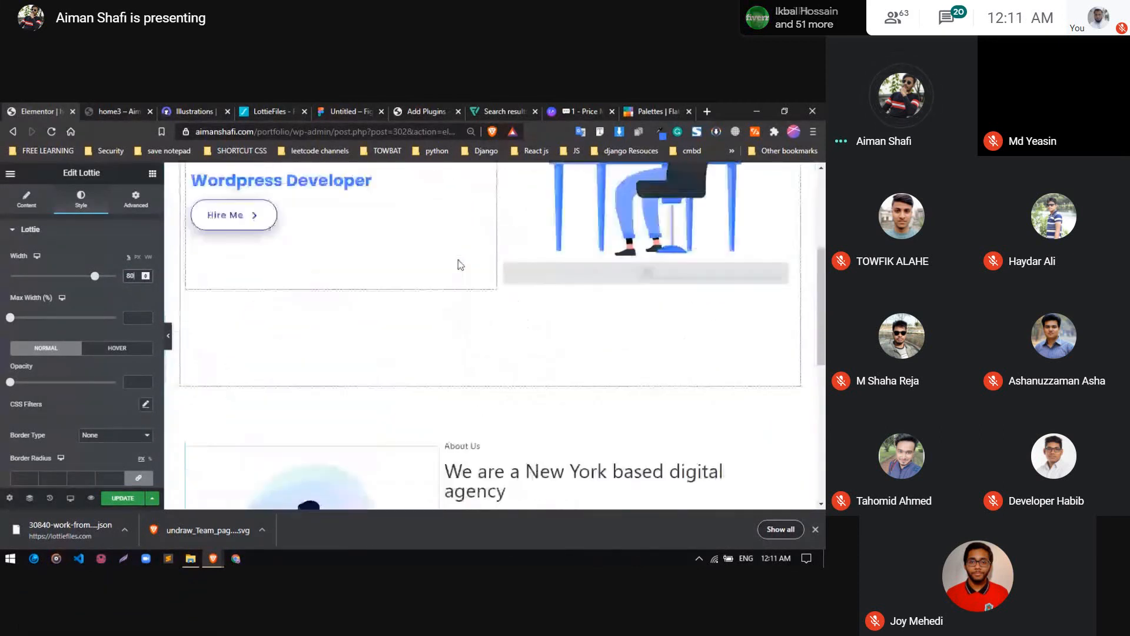
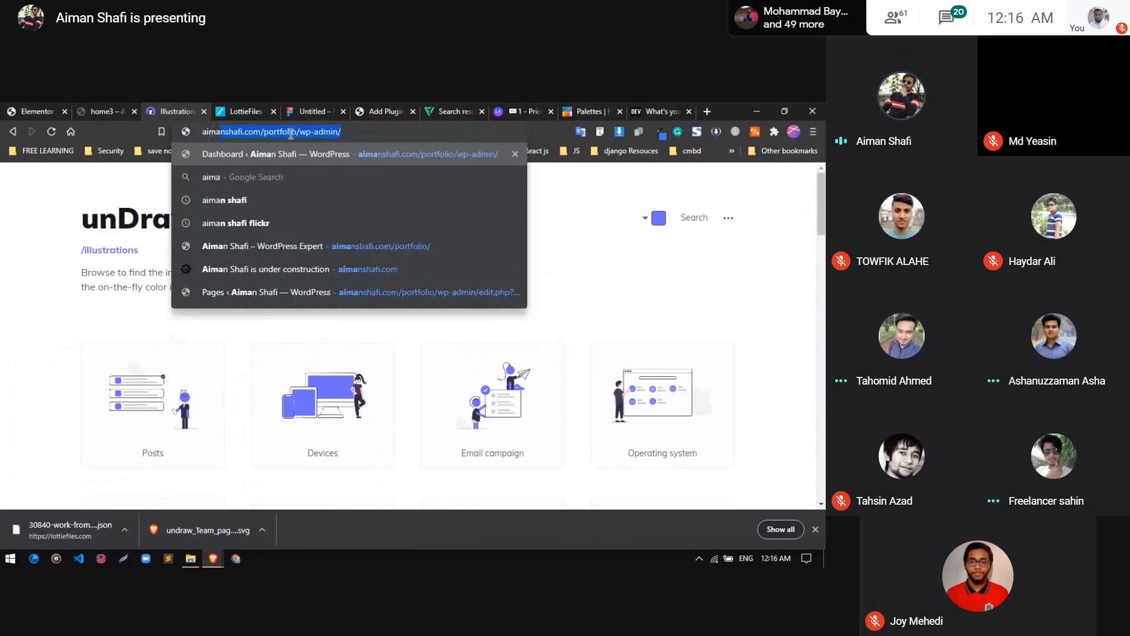
Open the existing live portfolio site and copy its Things about me text from "He has 3+ years" through "store creation."
key(Down)
key(Down)
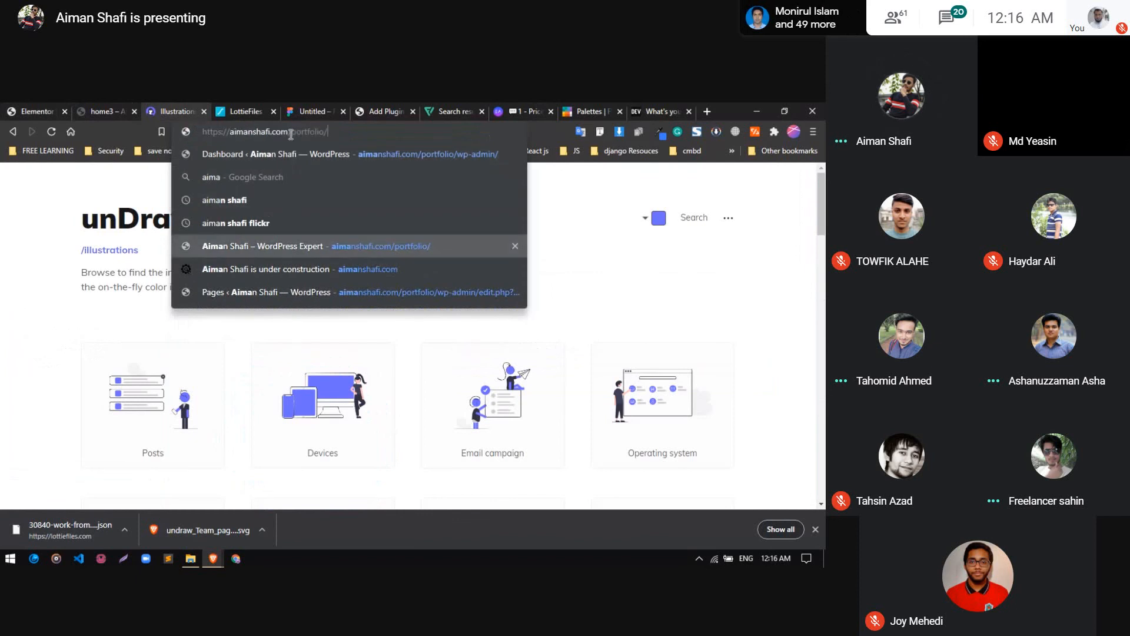
text(\)
key(Return)
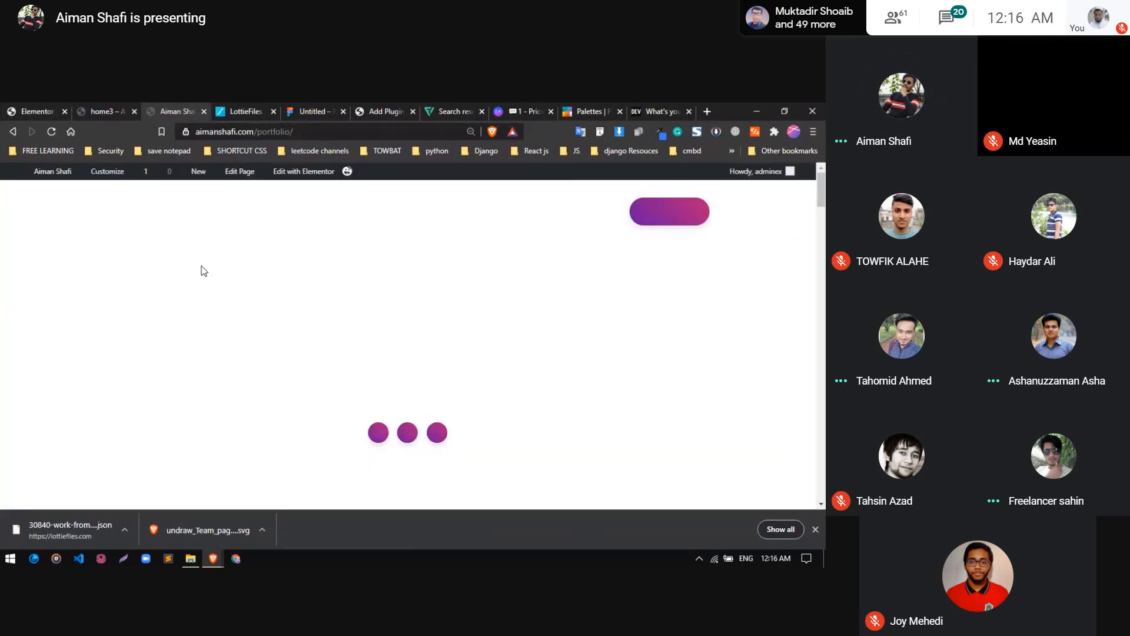
scroll(227, 309, down, 10)
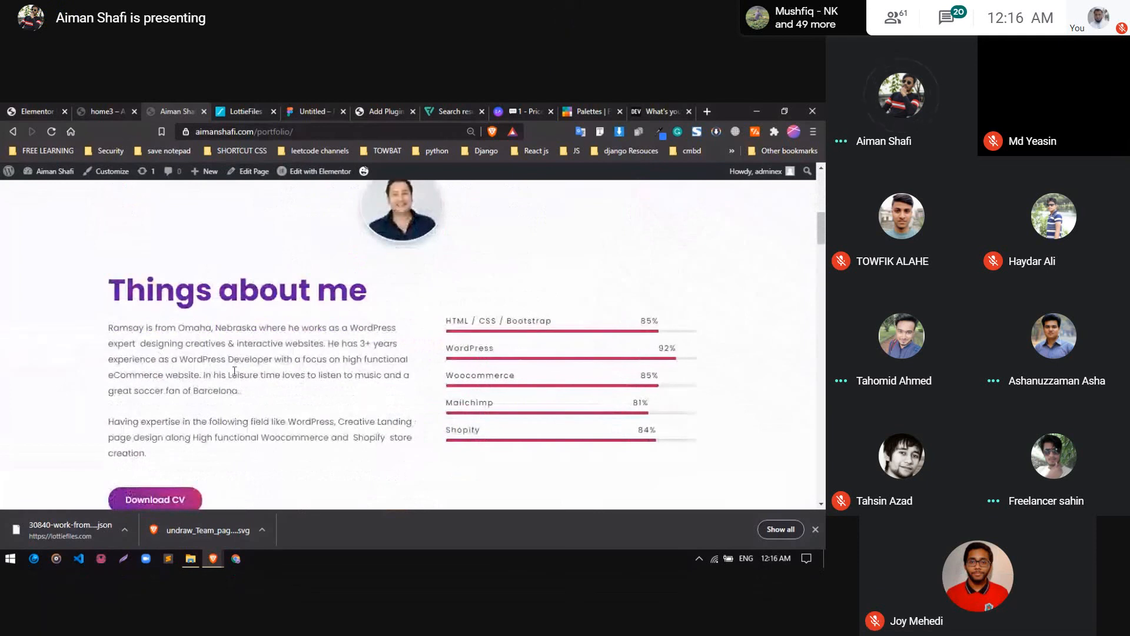
drag(330, 343, 298, 458)
key(ctrl+c)
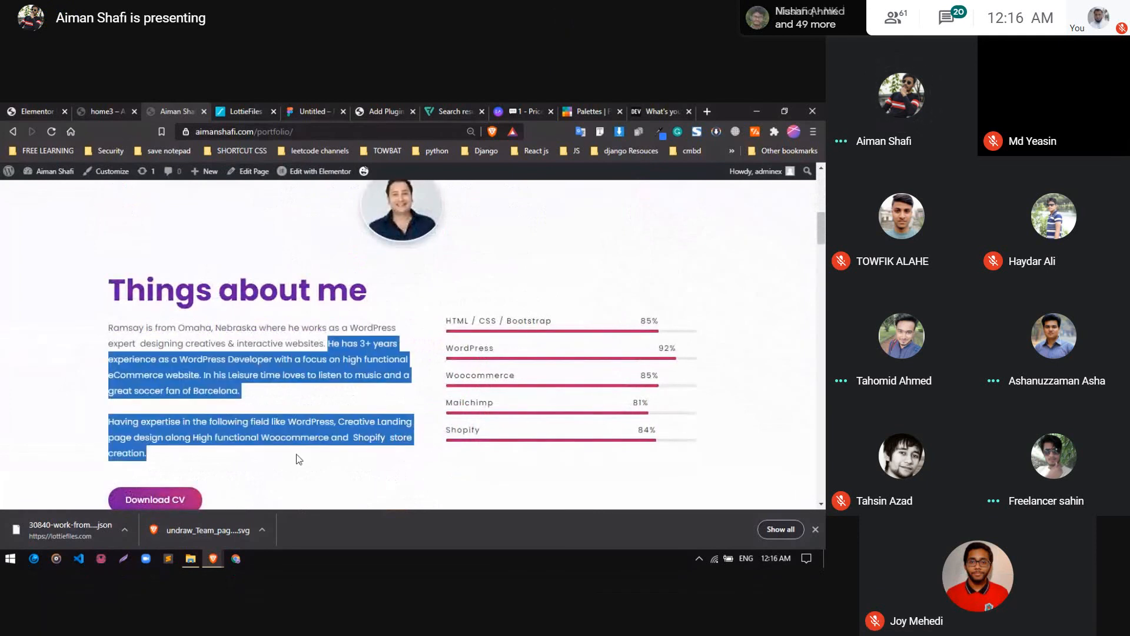
Paste the copied experience text into the About Me text block and join its first sentence to the opening paragraph
click(58, 109)
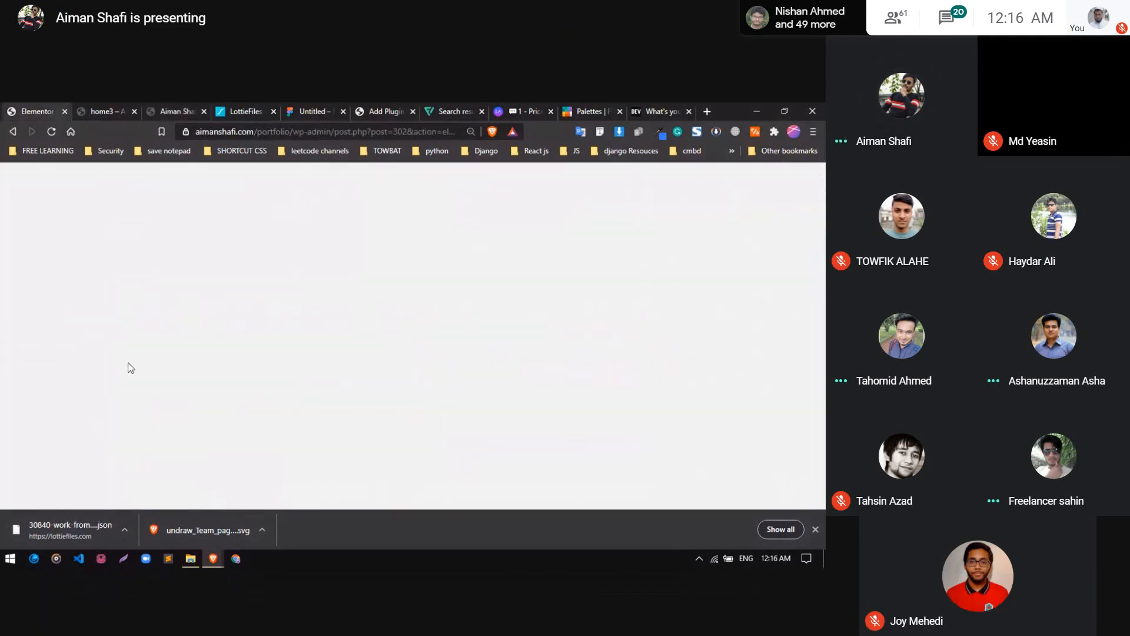
key(ctrl+v)
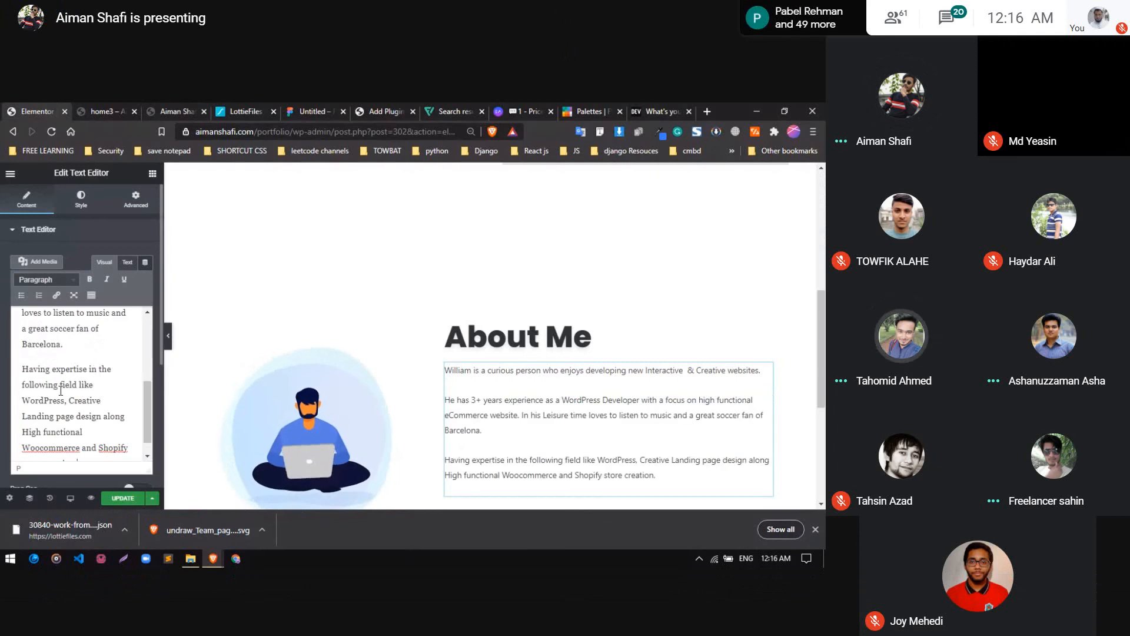
scroll(30, 383, up, 5)
click(29, 383)
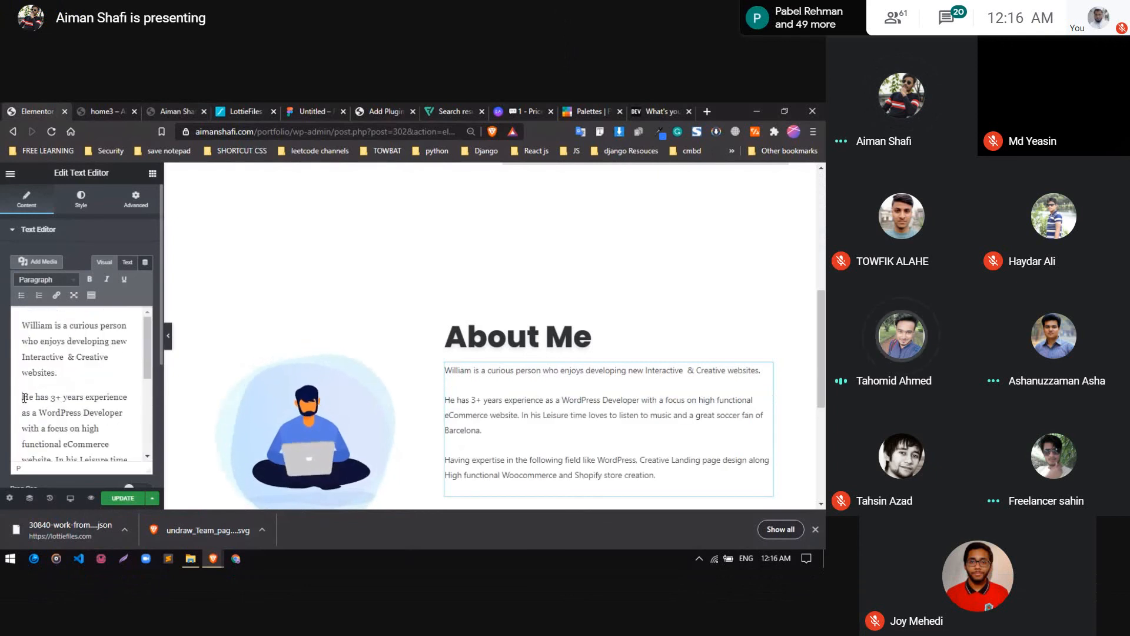
key(BackSpace)
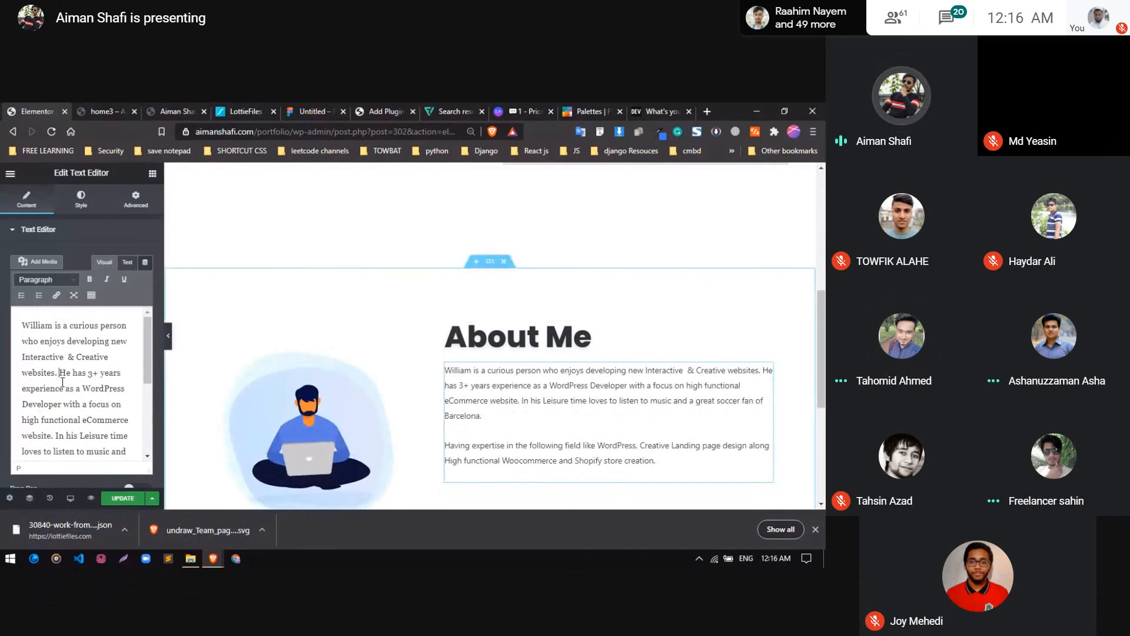
scroll(54, 390, down, 3)
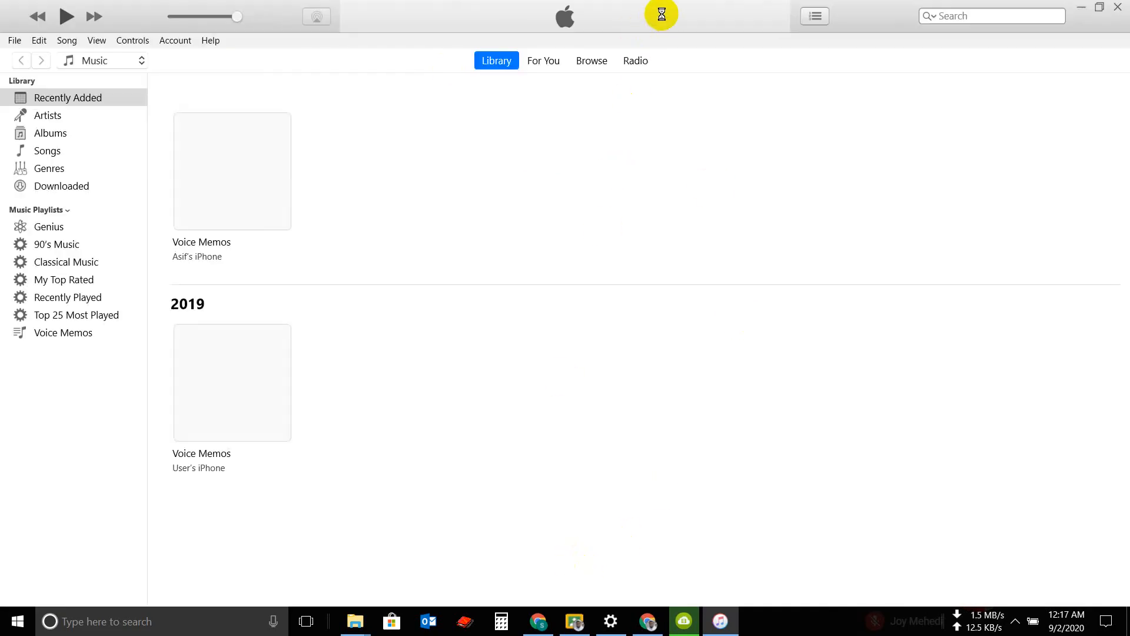
Dismiss the iTunes Store sign-in dialog and switch back to the meeting window in Chrome
click(539, 623)
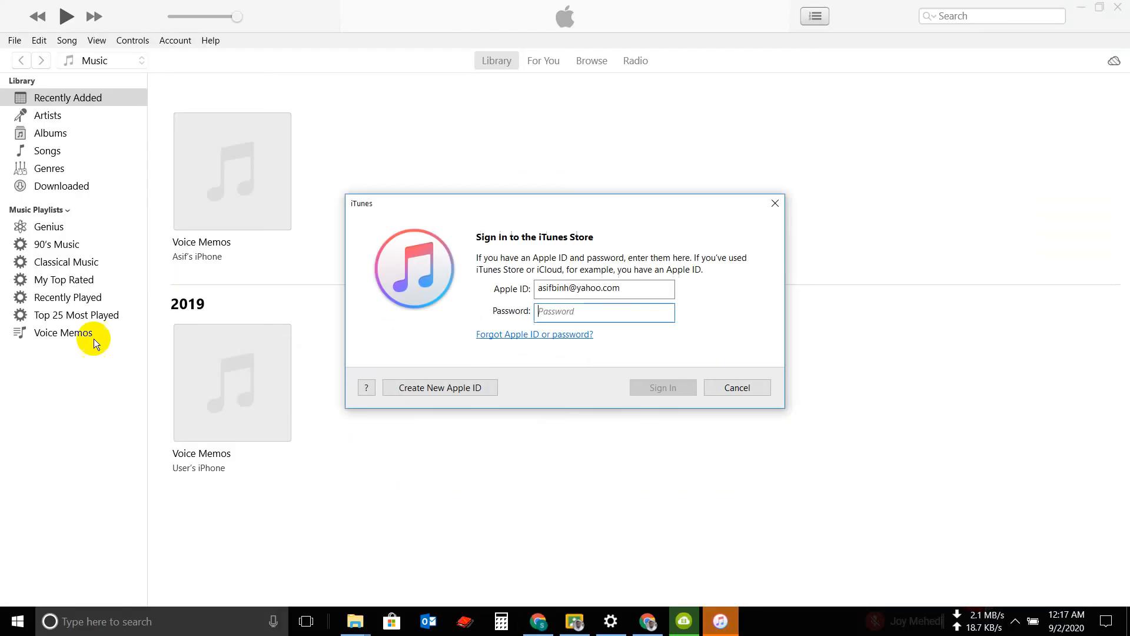
click(775, 204)
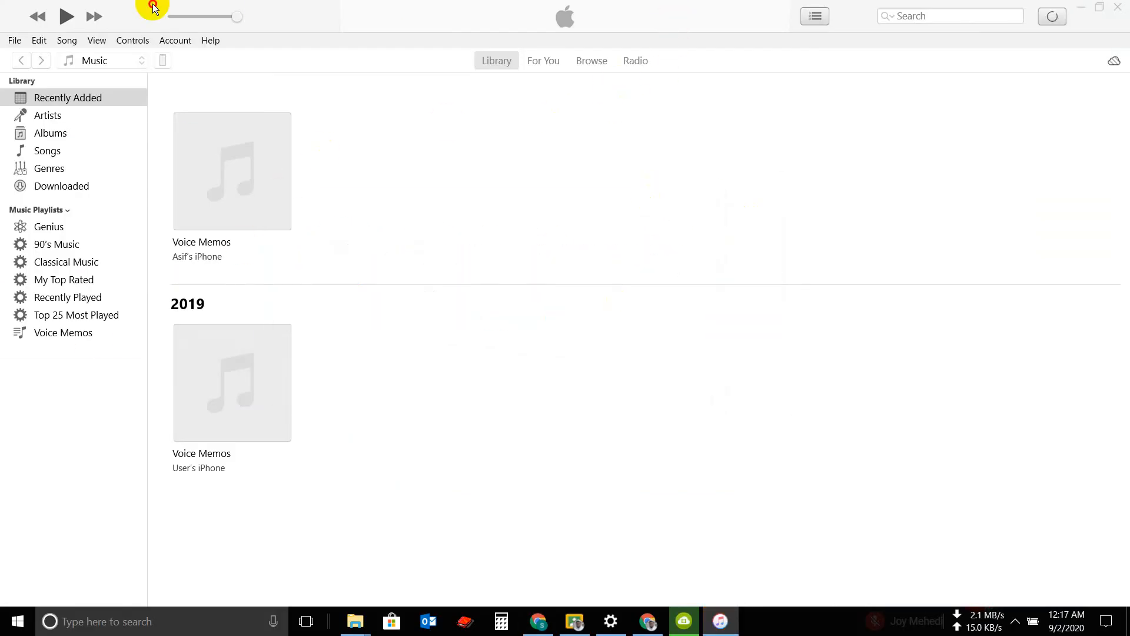
click(538, 622)
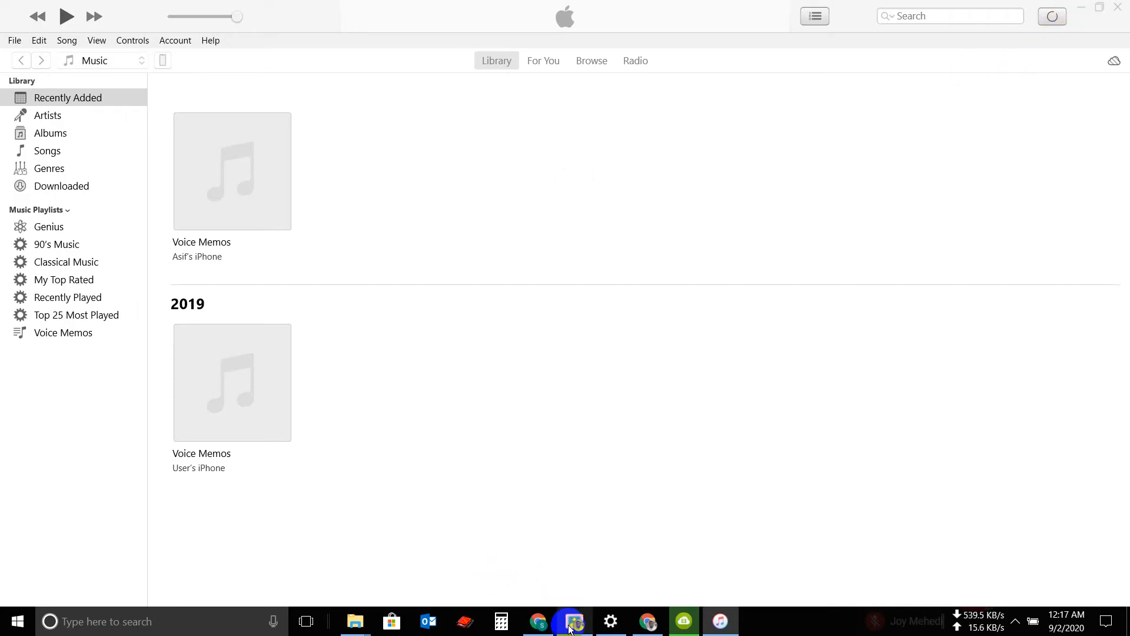
click(545, 627)
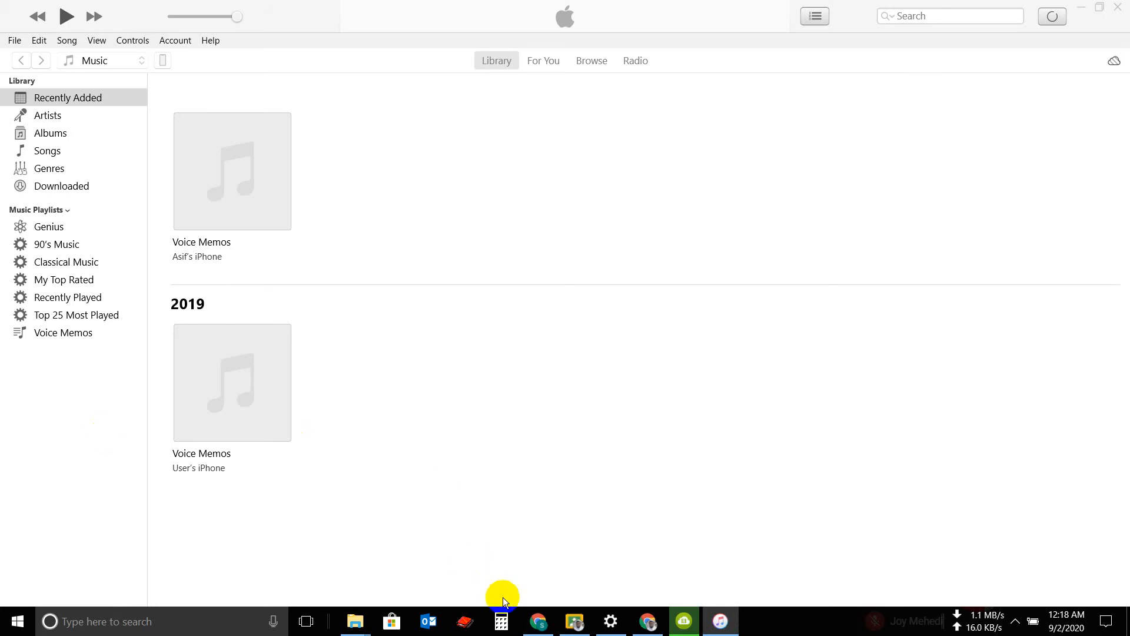
click(538, 623)
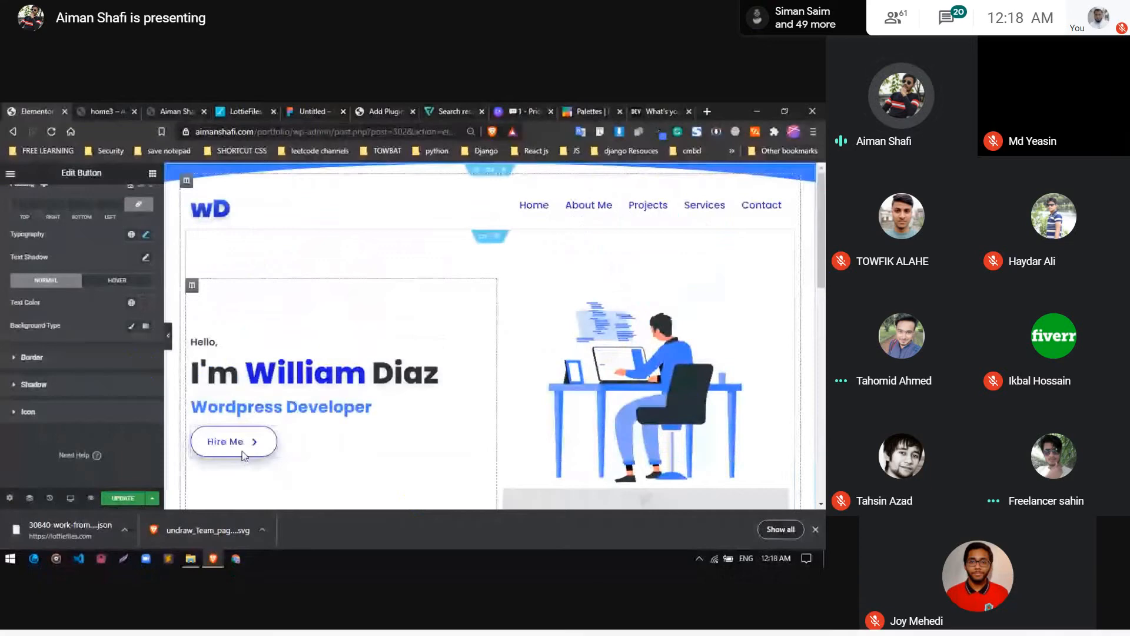
Decline the iPhone software update offered by iTunes and return to the meeting window
key(alt+Tab)
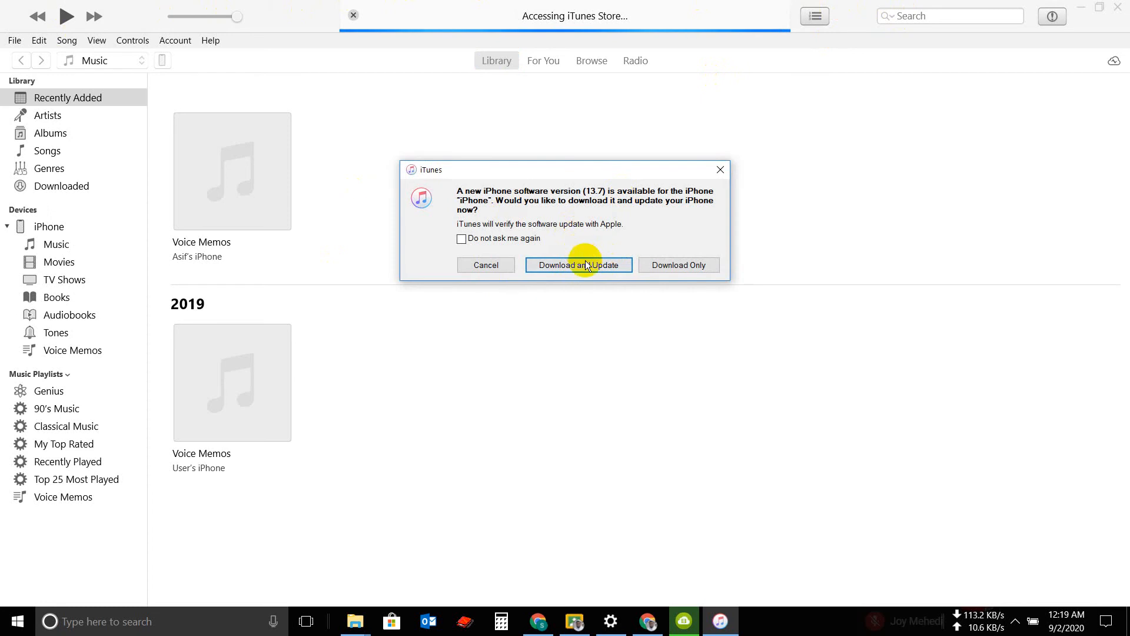
click(720, 170)
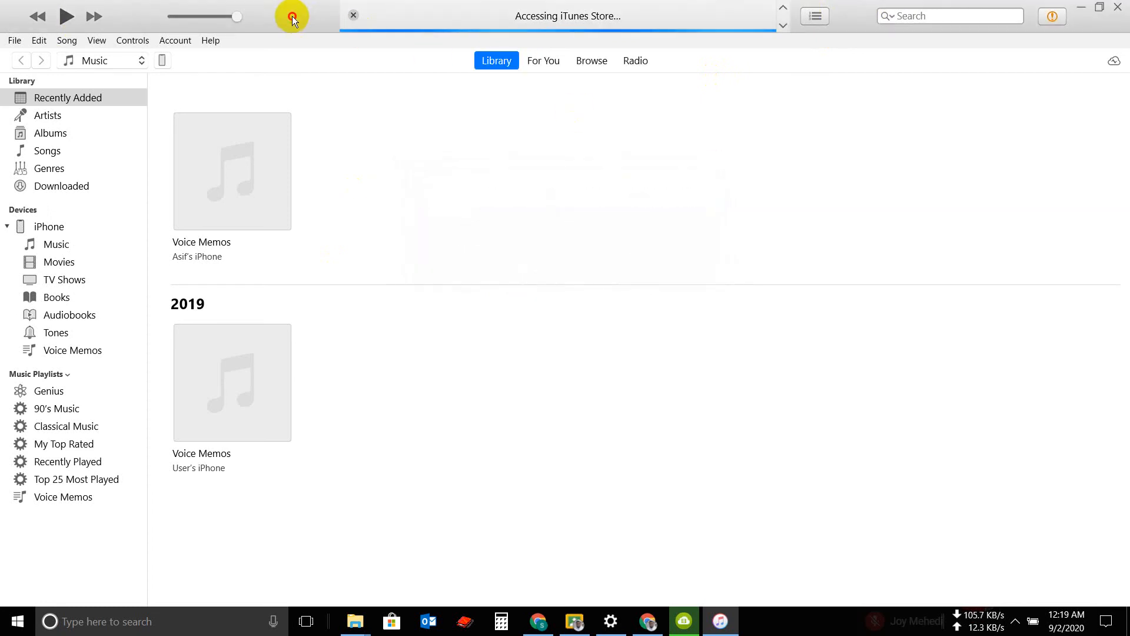
drag(292, 16, 0, 30)
Set the Download CV button's box shadow to rgba(0, 0, 0, 0.21) with a vertical offset of 8
click(138, 340)
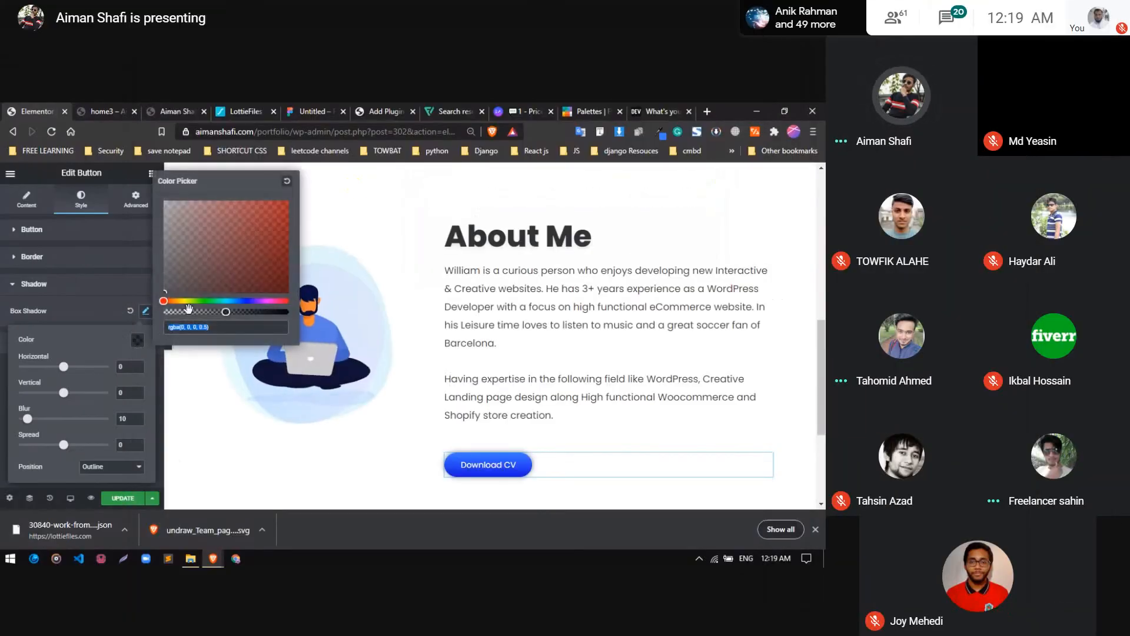
click(189, 310)
click(125, 393)
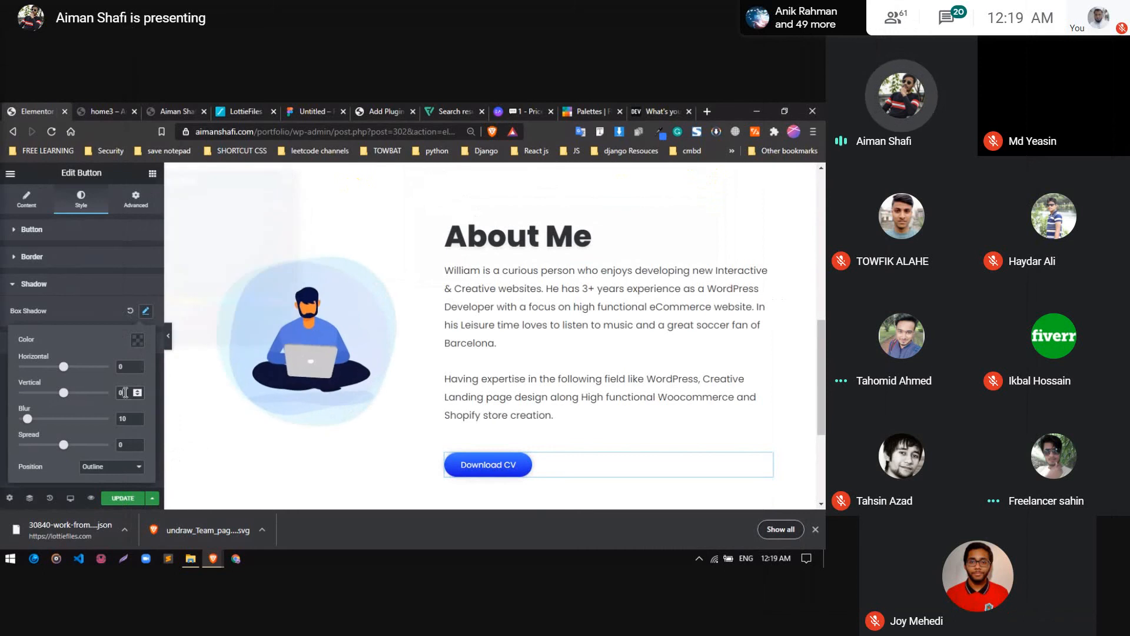
key(Up)
key(Up)
key(Up)
key(Up)
key(Up)
key(Up)
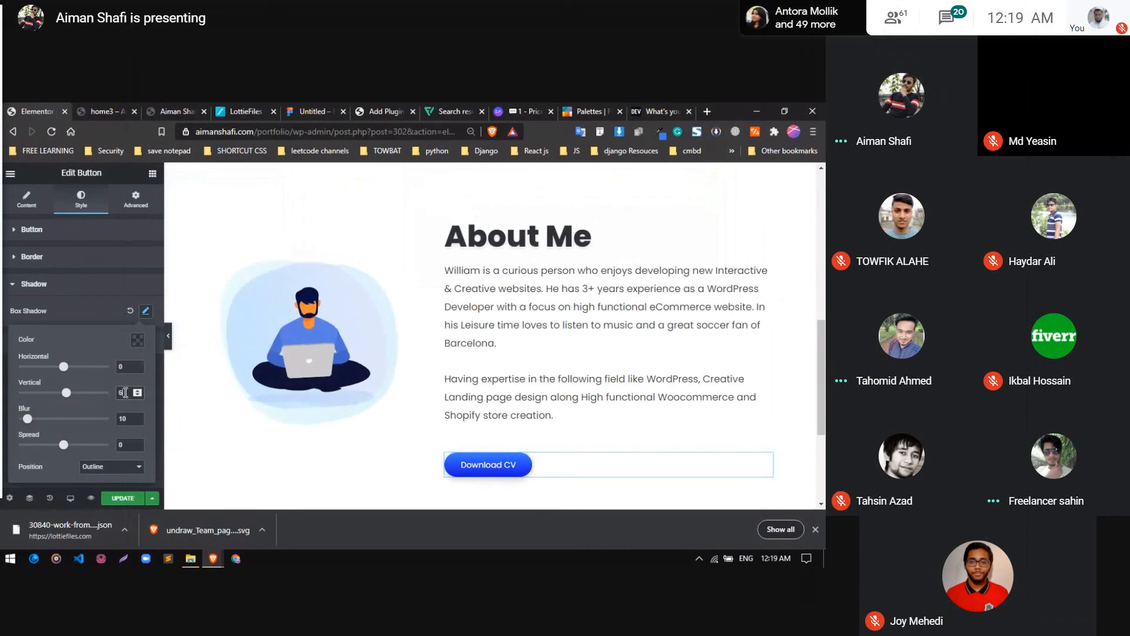
key(Up)
key(Up)
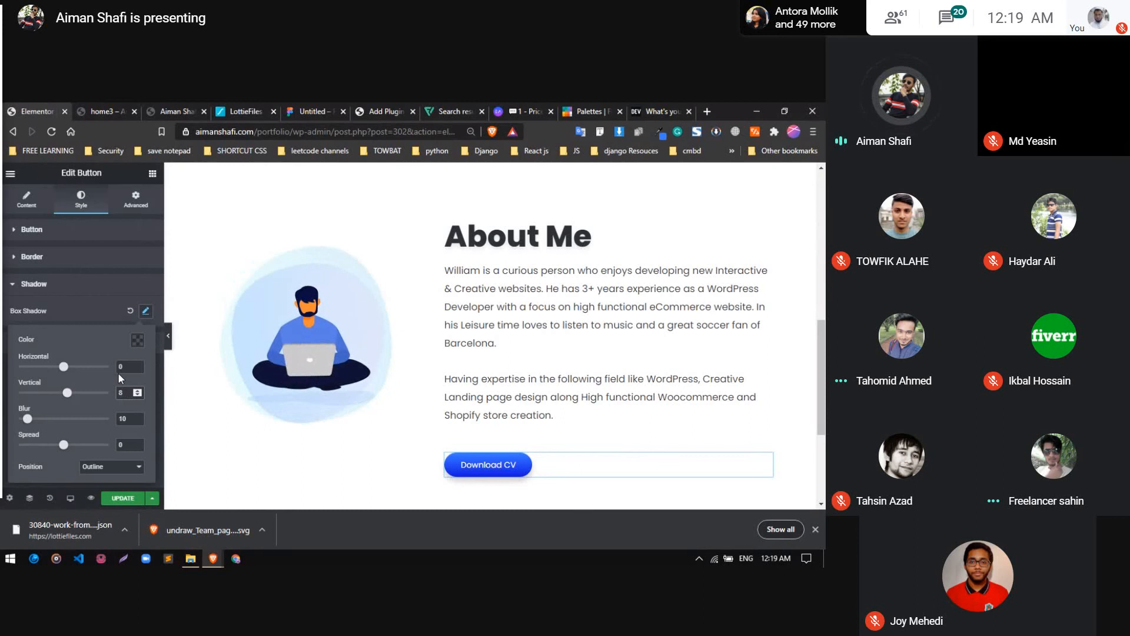
click(137, 341)
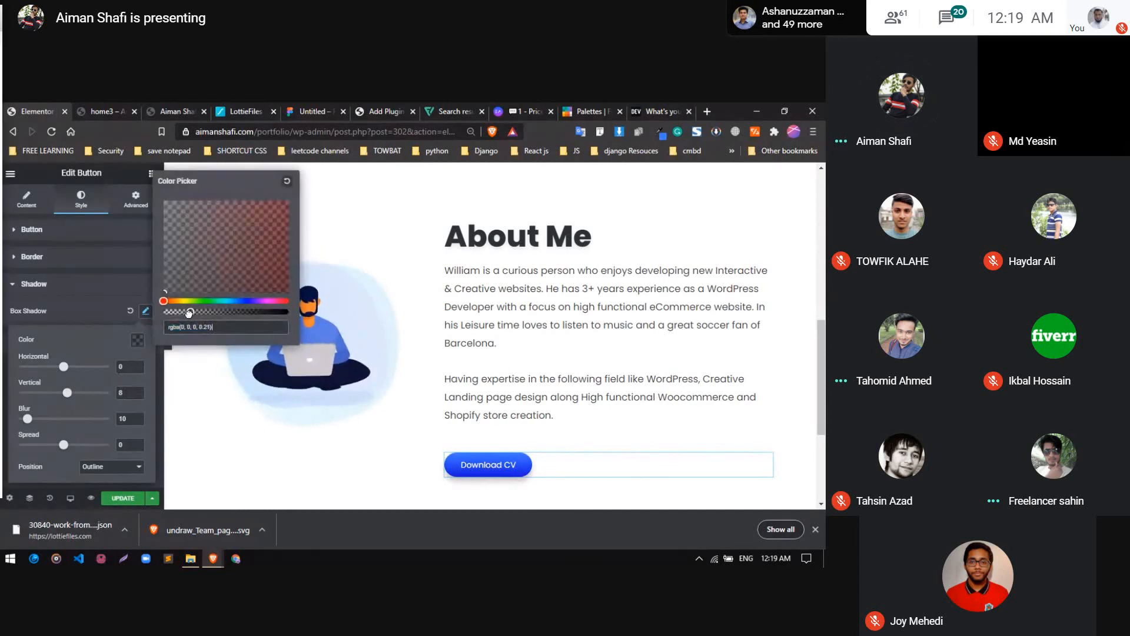
click(372, 446)
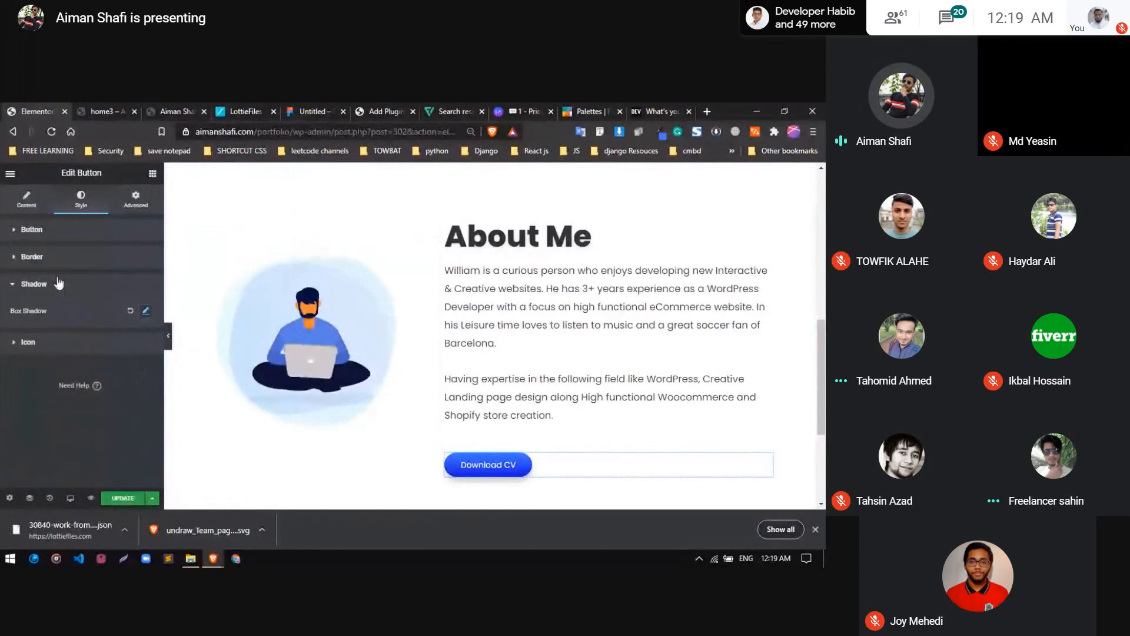
Set the Download CV button's typography size to 18 px
click(93, 230)
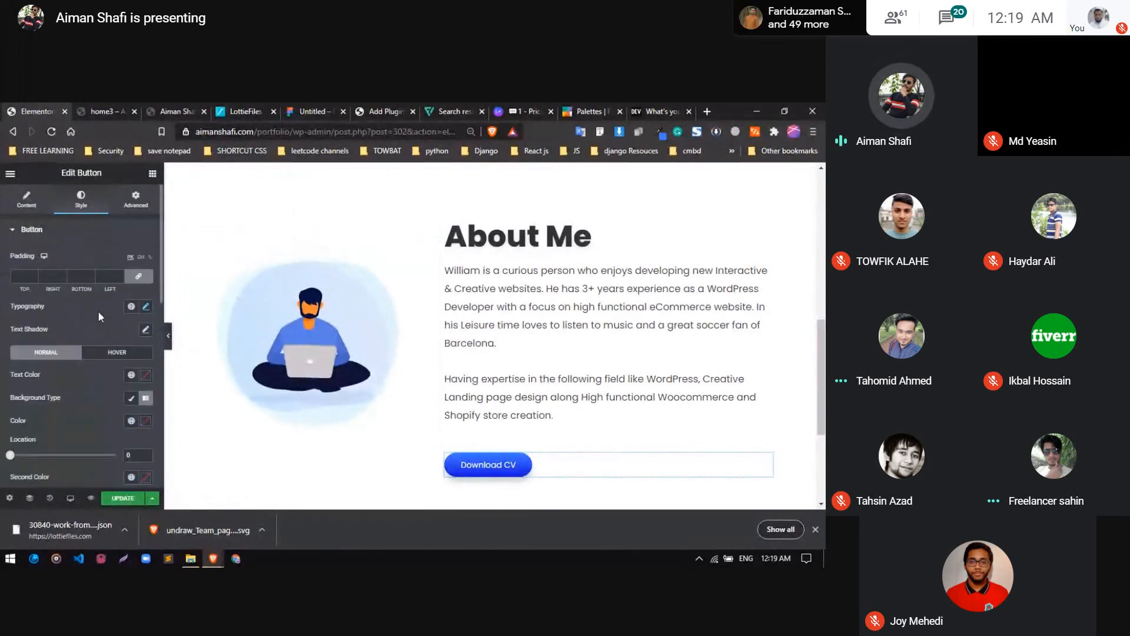
click(146, 307)
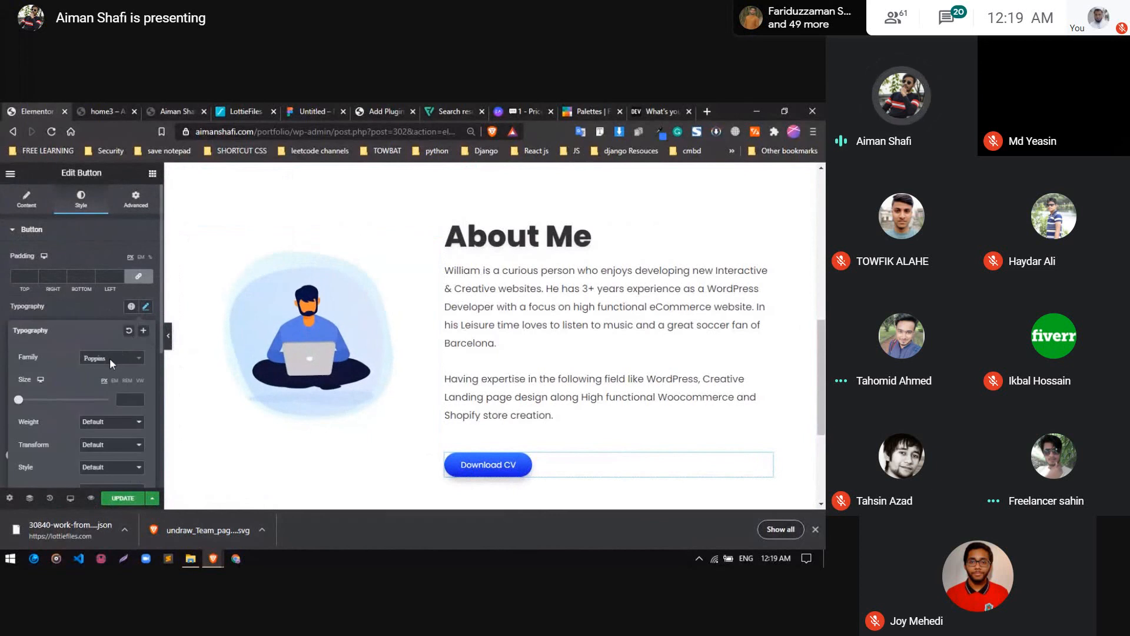
click(122, 399)
text(18)
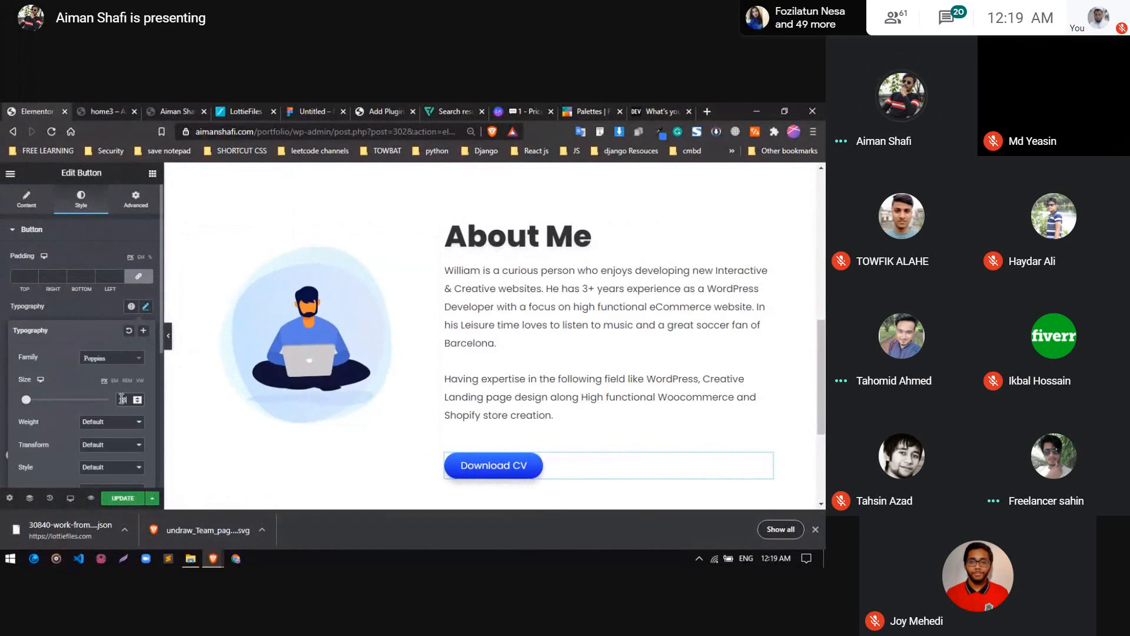
click(97, 304)
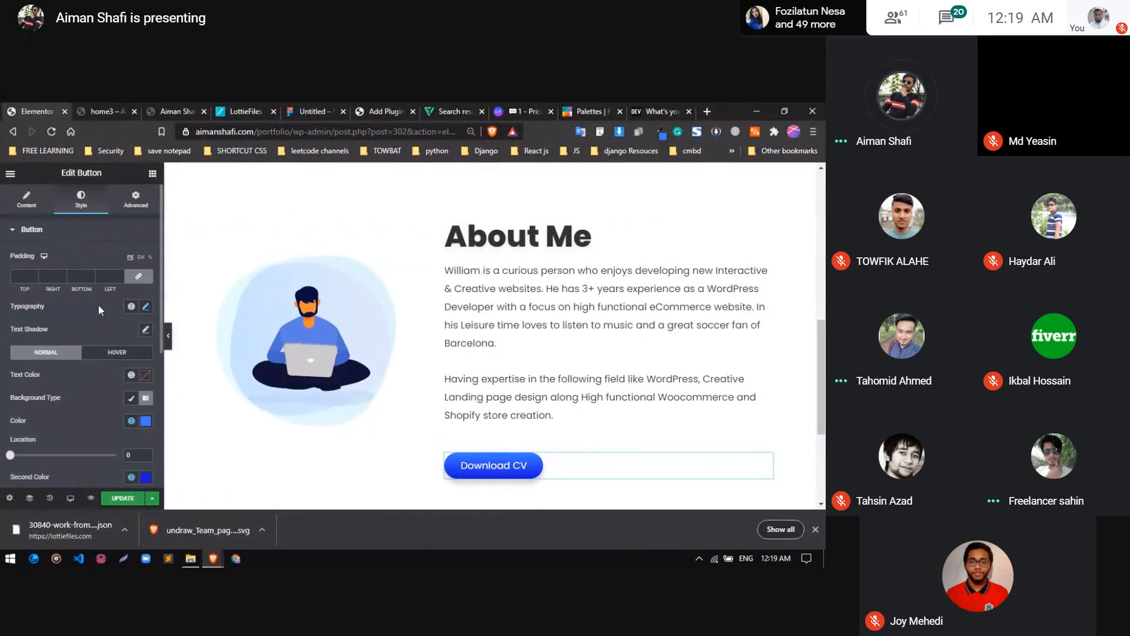
Copy the Download CV button into the hero text column and delete the outlined Hire Me button it replaces
right_click(644, 343)
click(667, 416)
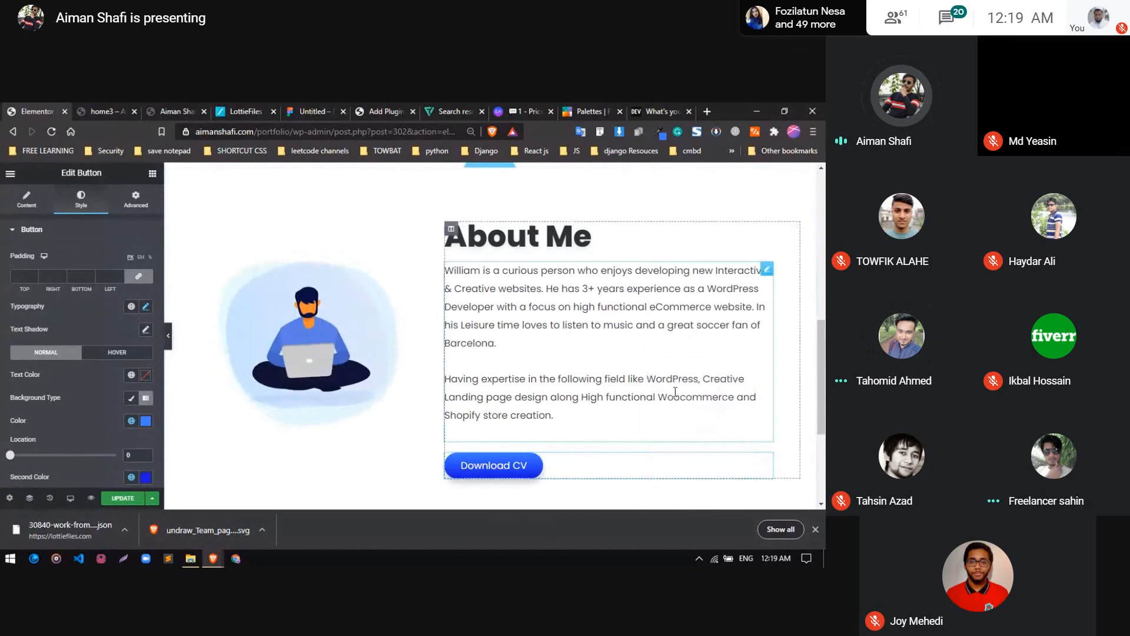
scroll(308, 429, up, 8)
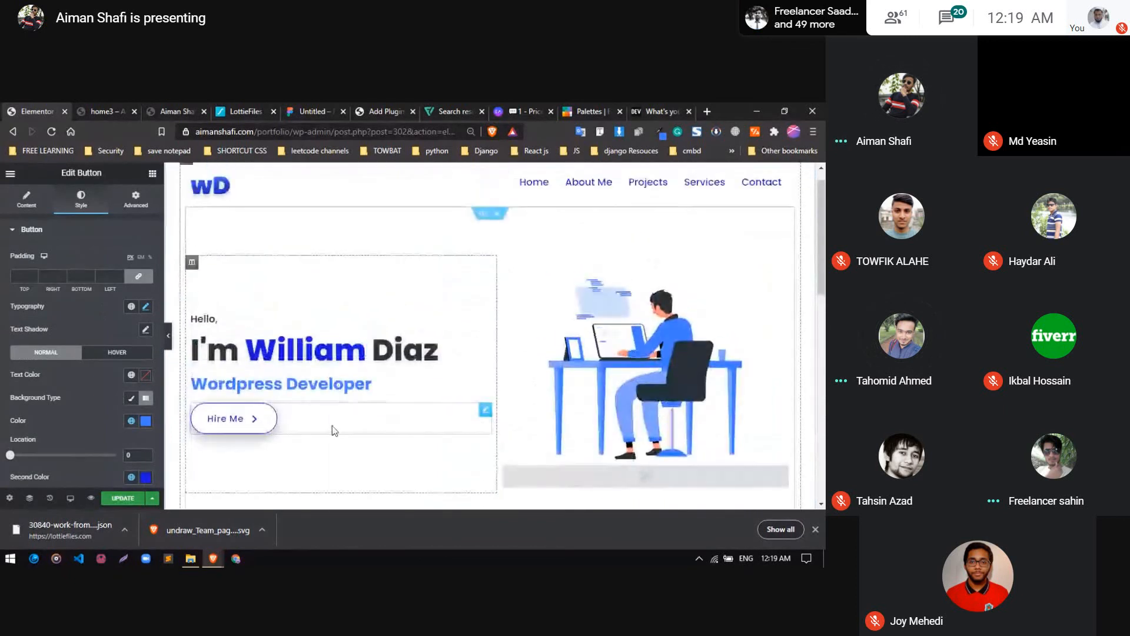
right_click(332, 426)
click(371, 406)
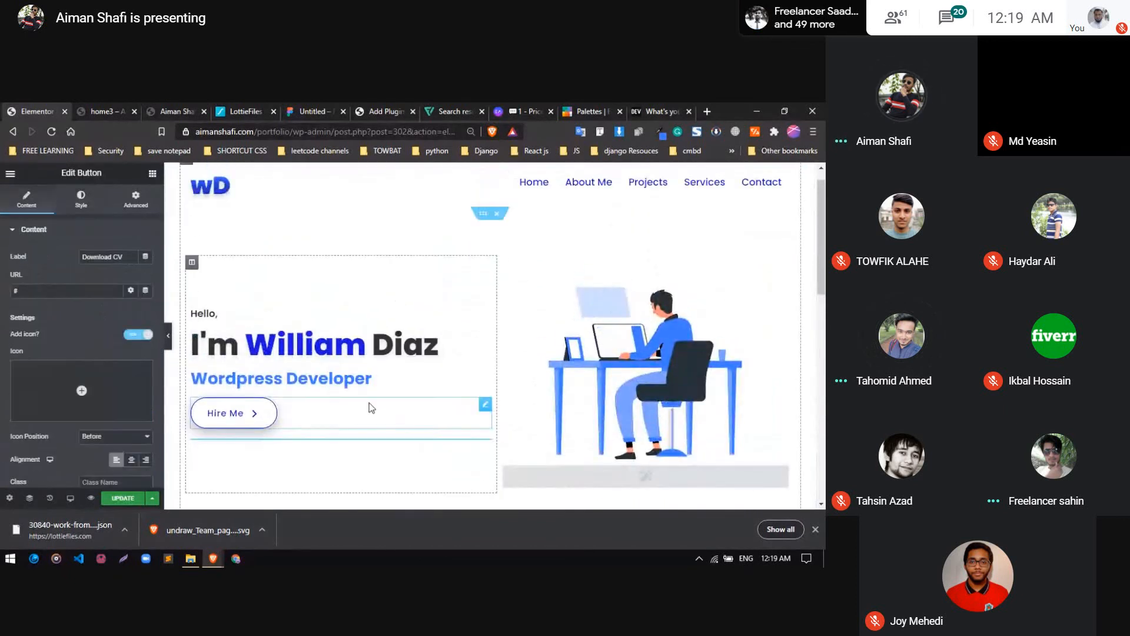
right_click(330, 439)
click(352, 498)
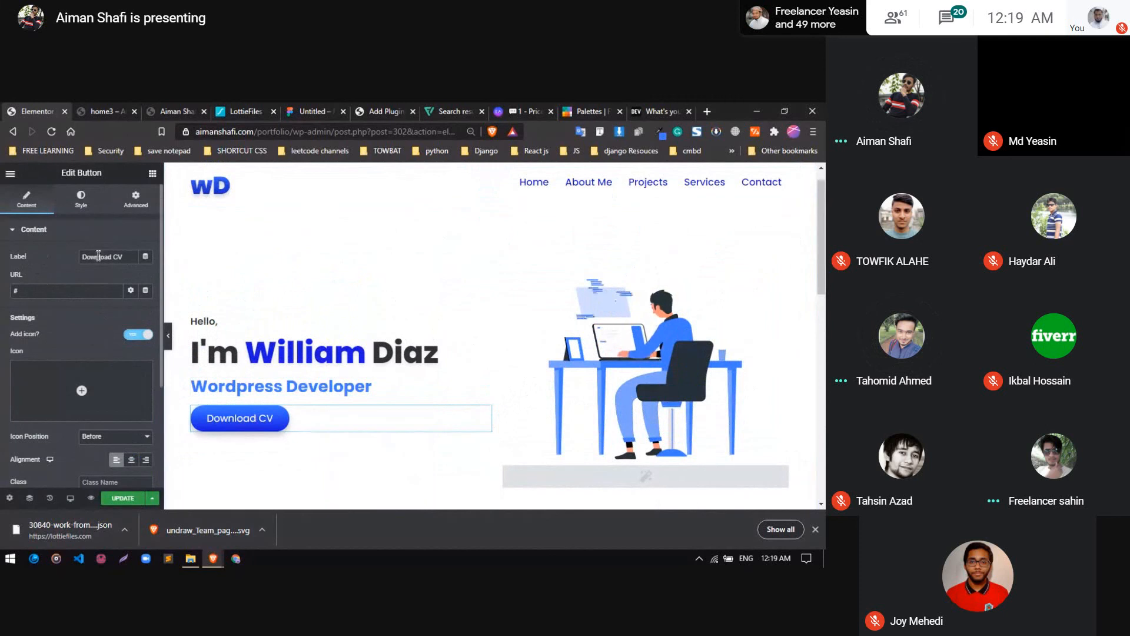
Change the label of the pasted hero button to "Hire Me"
key(ctrl+a)
text(Hire)
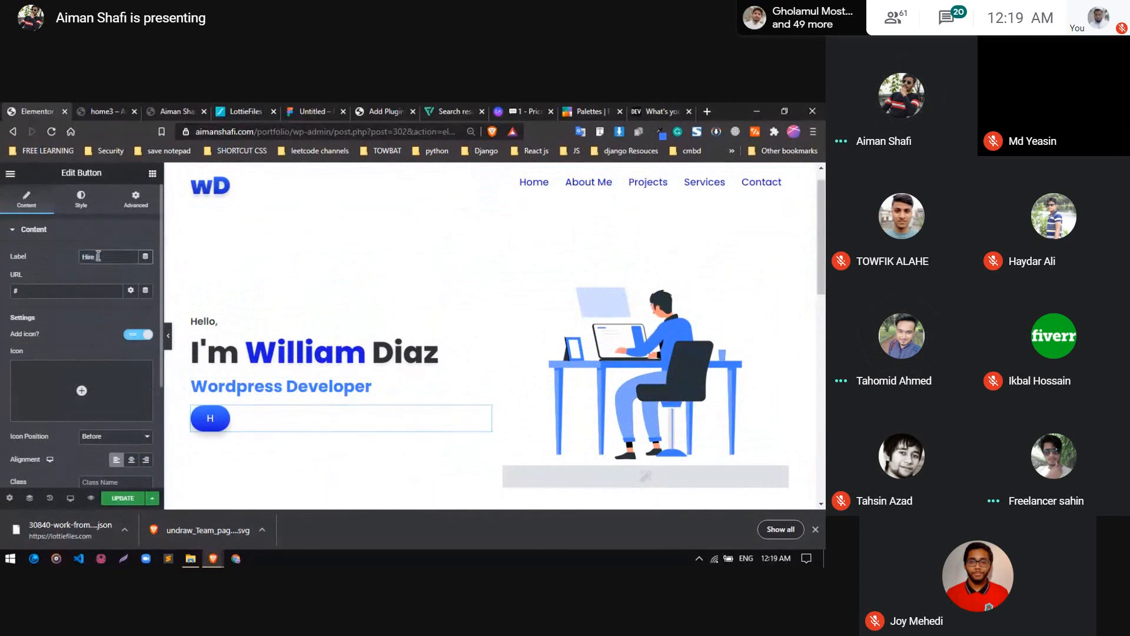
text( Me)
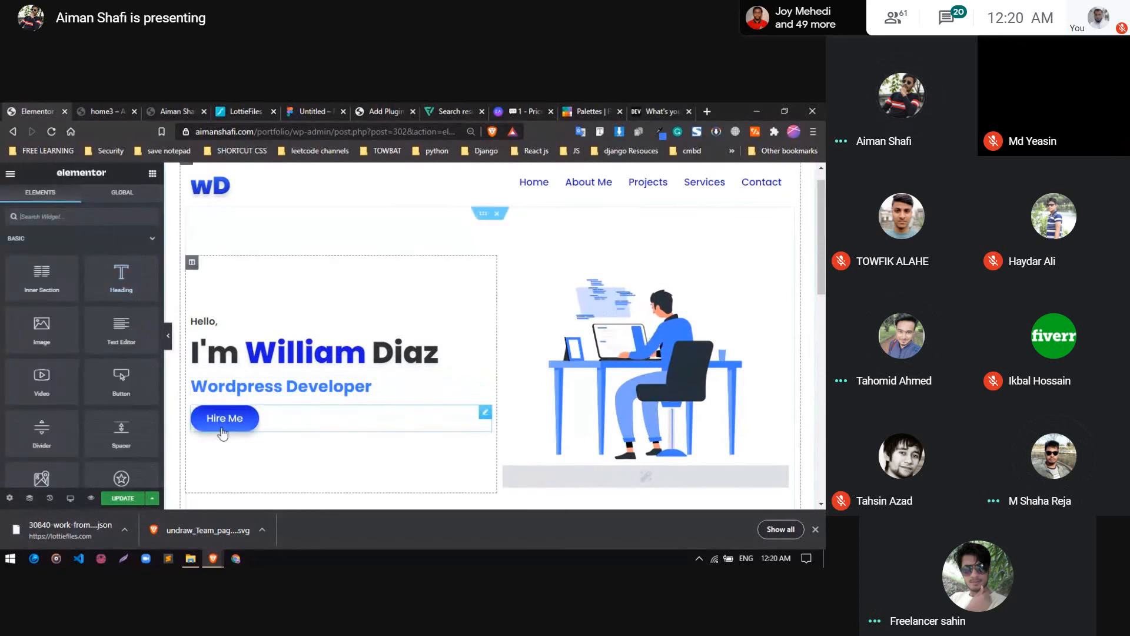
Unlink the hero Hire Me button's margin values and set its top margin to 30 px
click(481, 418)
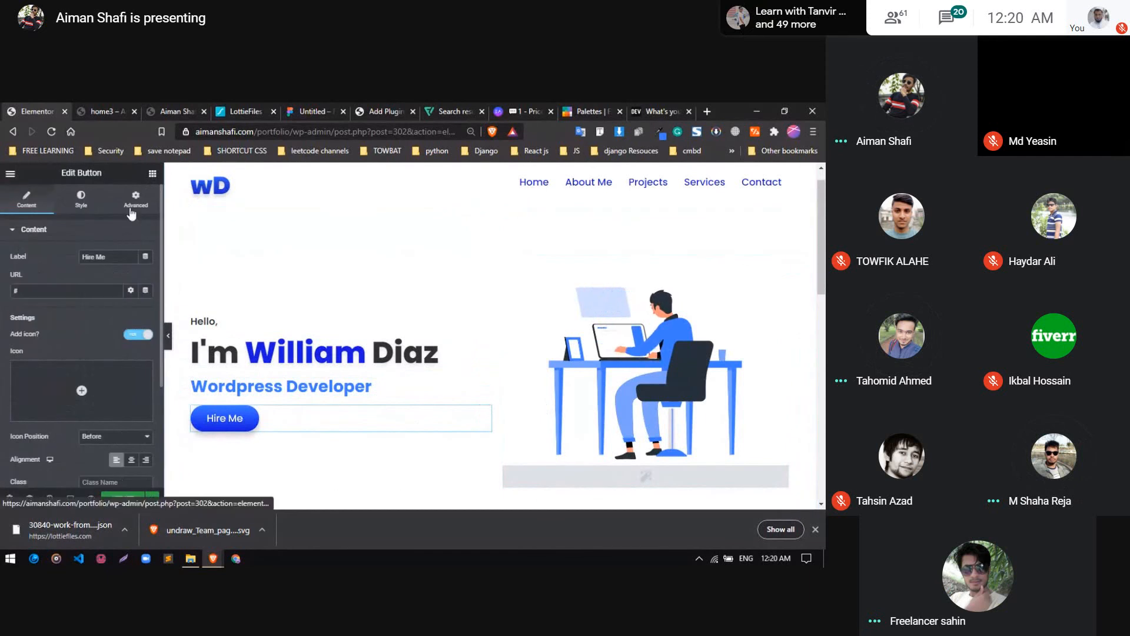
click(135, 200)
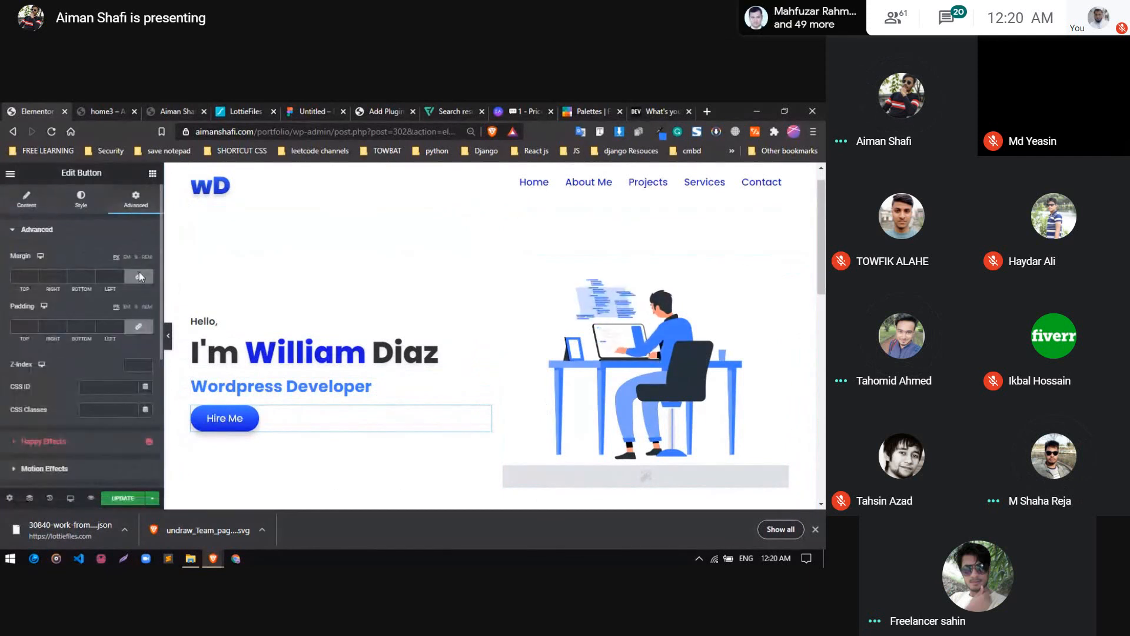
click(19, 276)
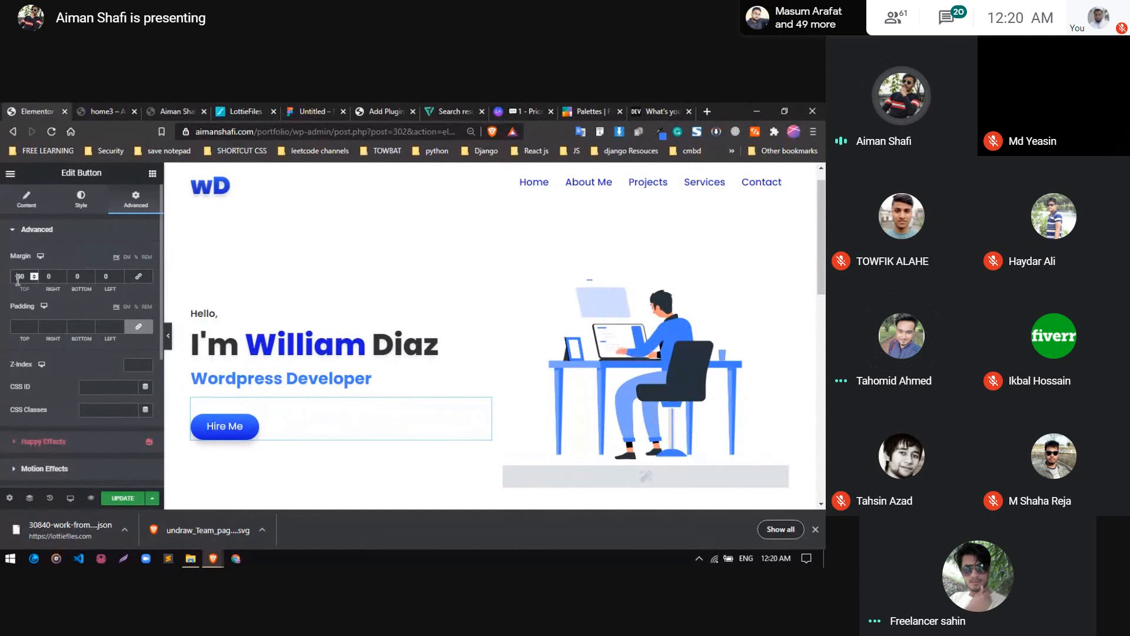
Set the hero Hire Me button's top margin to 25 px, then update the page and check its preview
key(BackSpace)
text(0)
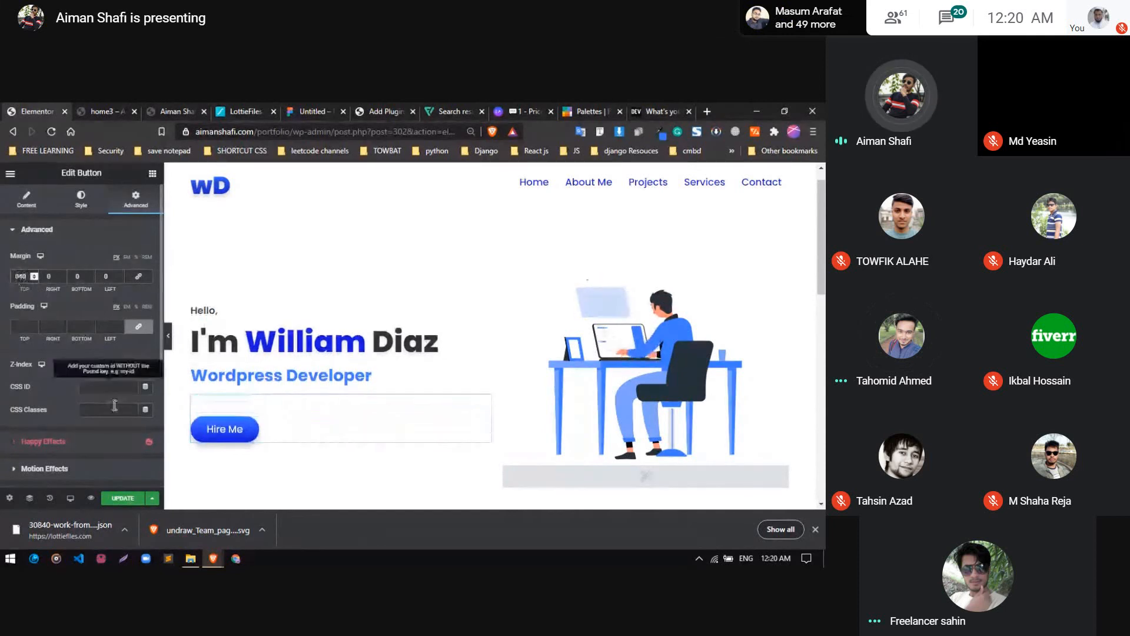
key(BackSpace)
key(BackSpace)
text(25)
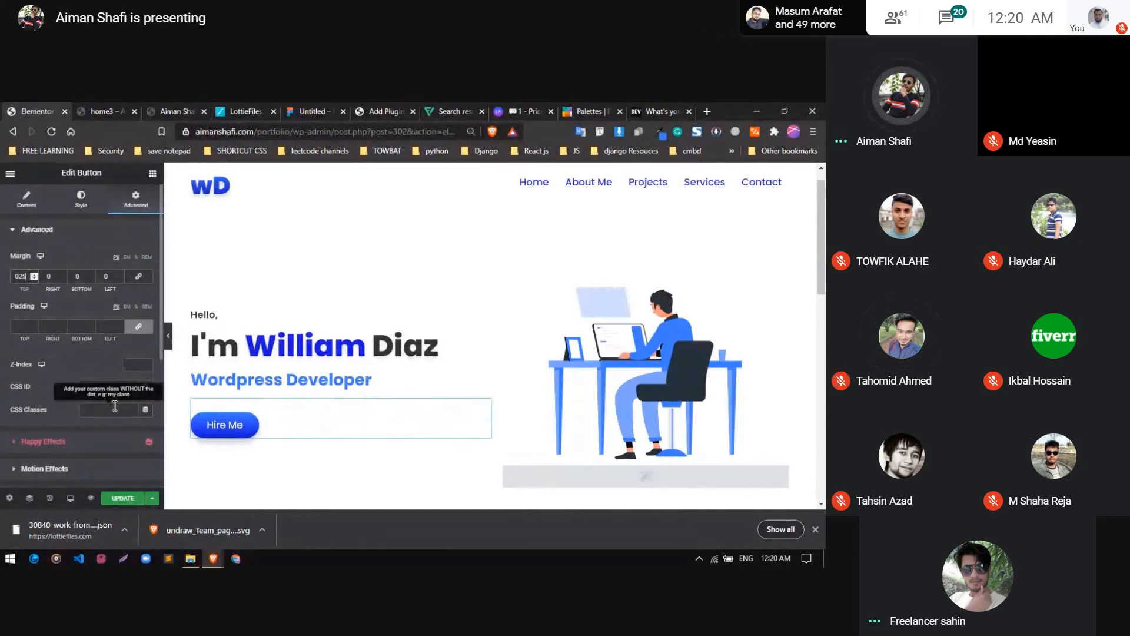
click(122, 498)
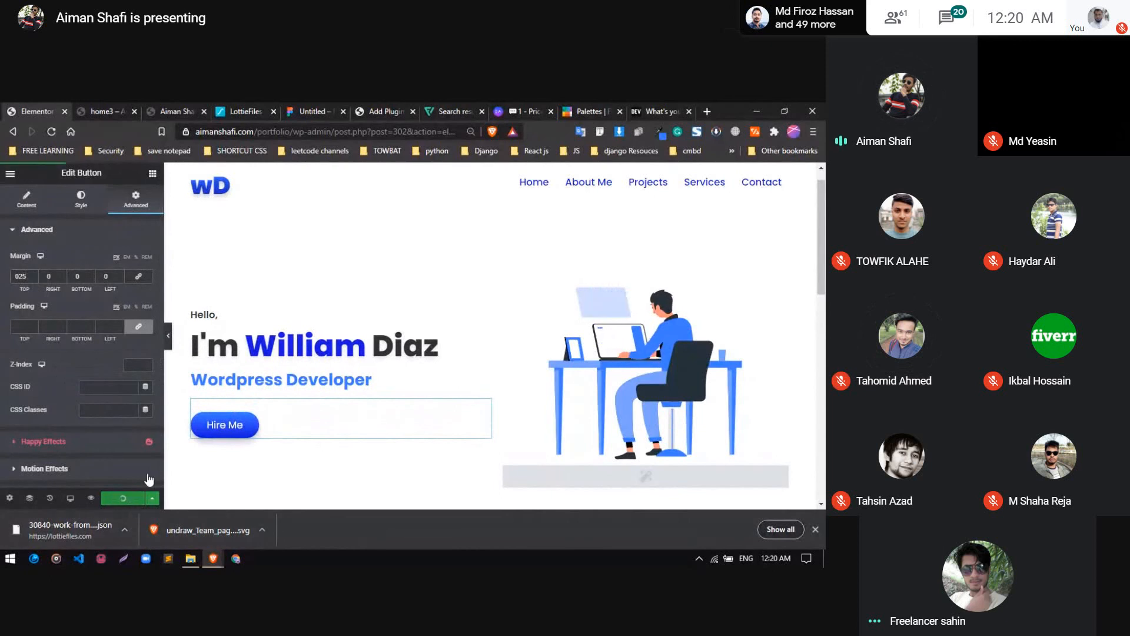
click(93, 102)
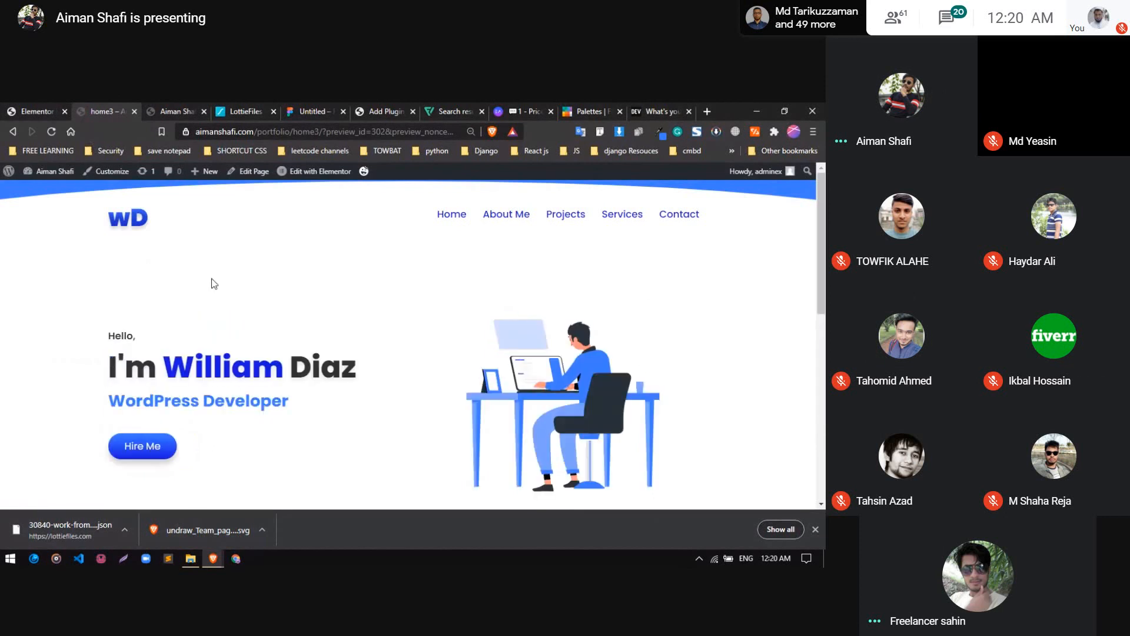
click(23, 111)
Set the hero section's top curve shape divider to a width of about 221 and a height of about 296
scroll(533, 286, up, 1)
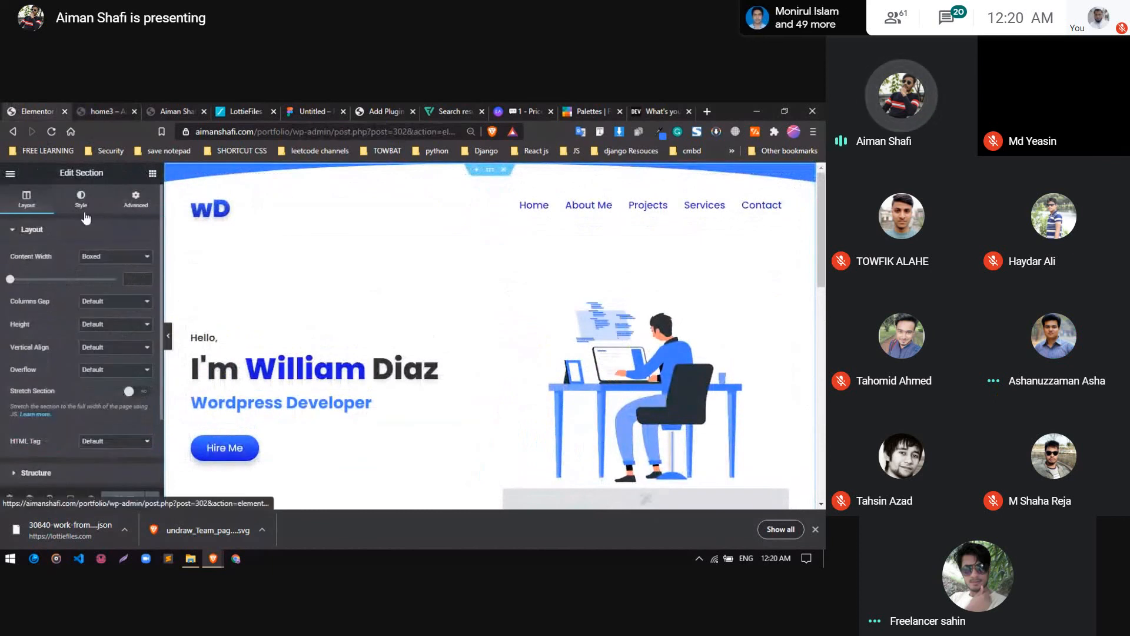
click(82, 200)
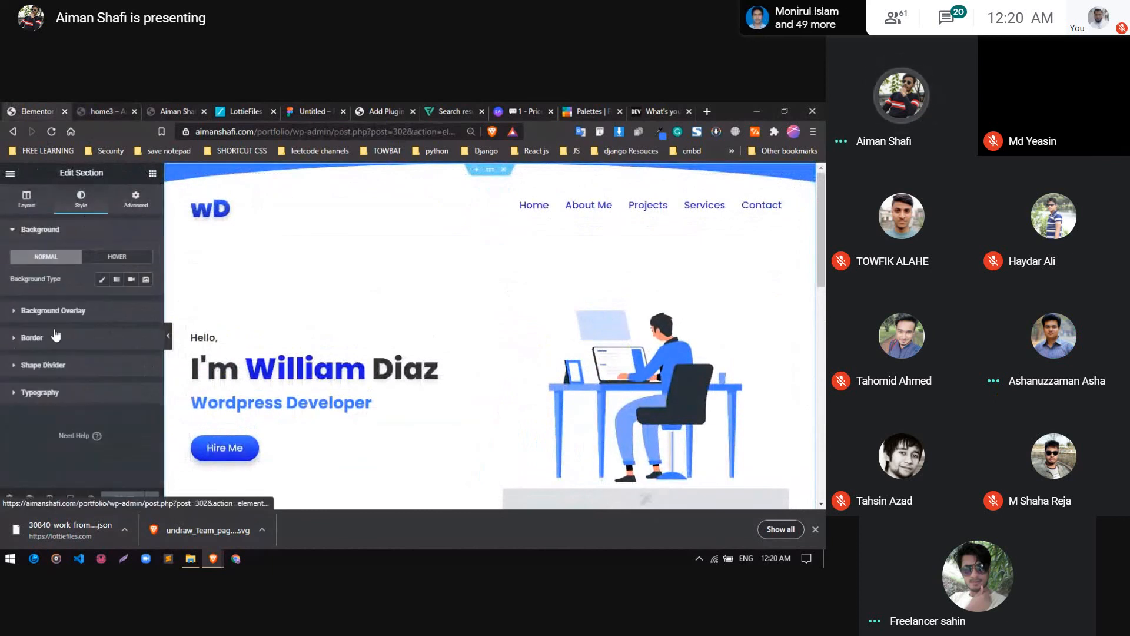
click(66, 366)
scroll(65, 362, down, 3)
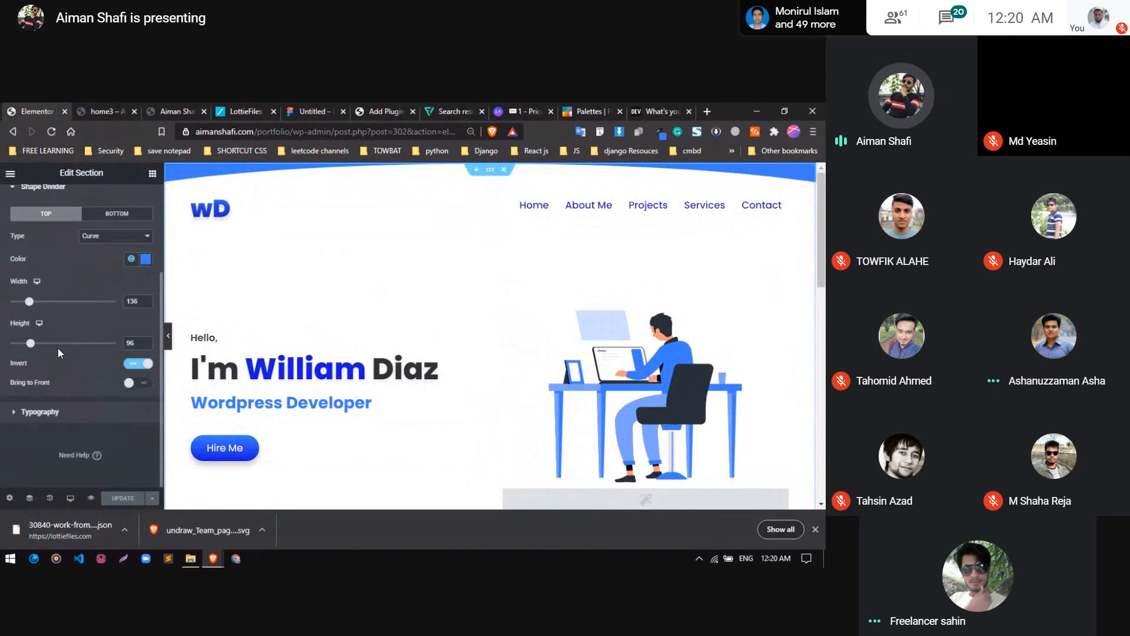
scroll(57, 348, up, 3)
scroll(44, 401, down, 3)
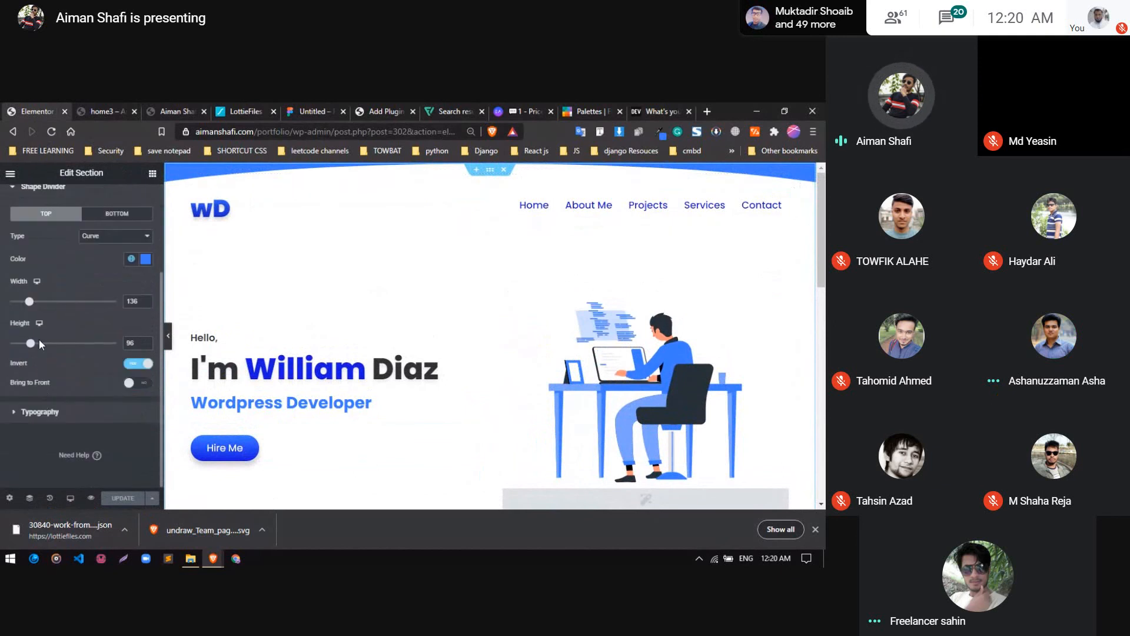
drag(29, 342, 41, 344)
drag(29, 301, 59, 307)
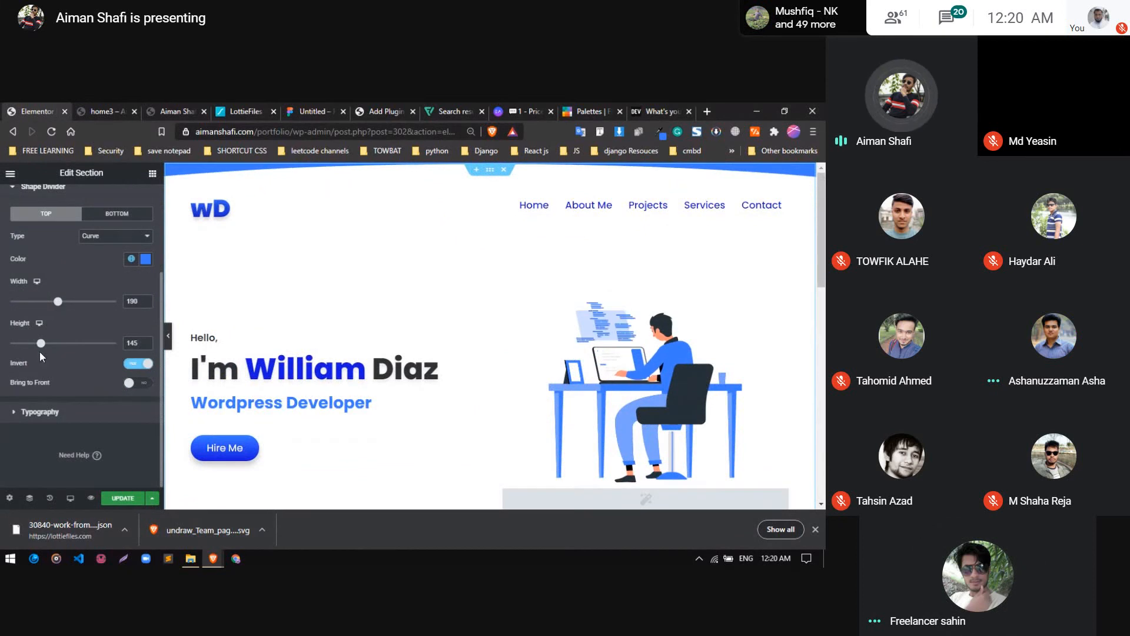
drag(41, 348, 73, 363)
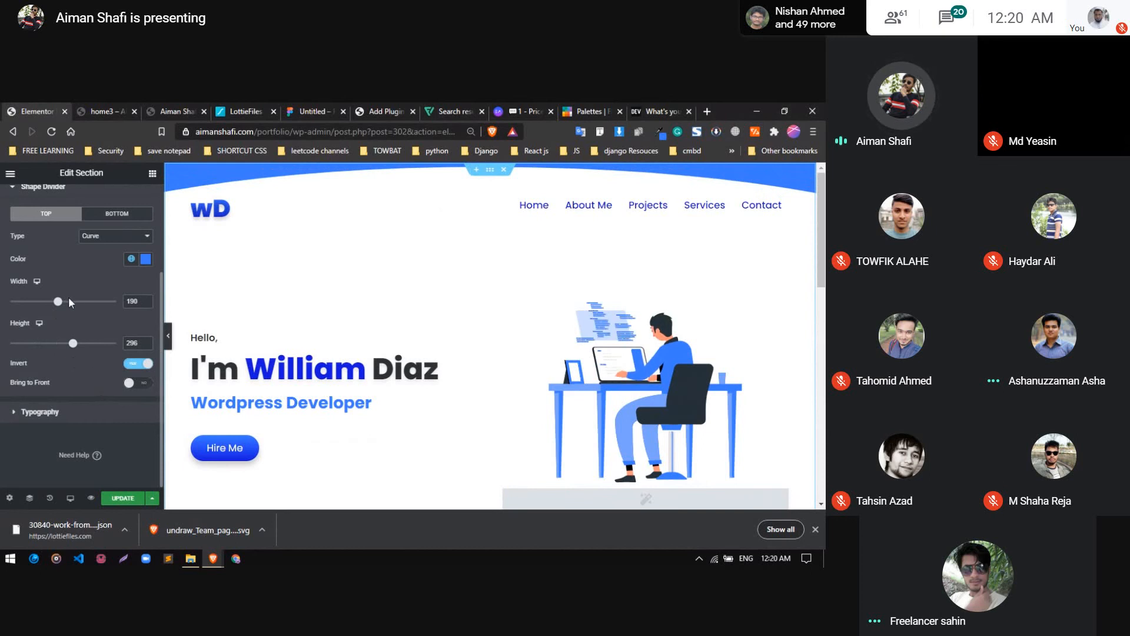
mouse_move(59, 302)
mouse_down()
mouse_move(93, 305)
mouse_move(77, 308)
mouse_up()
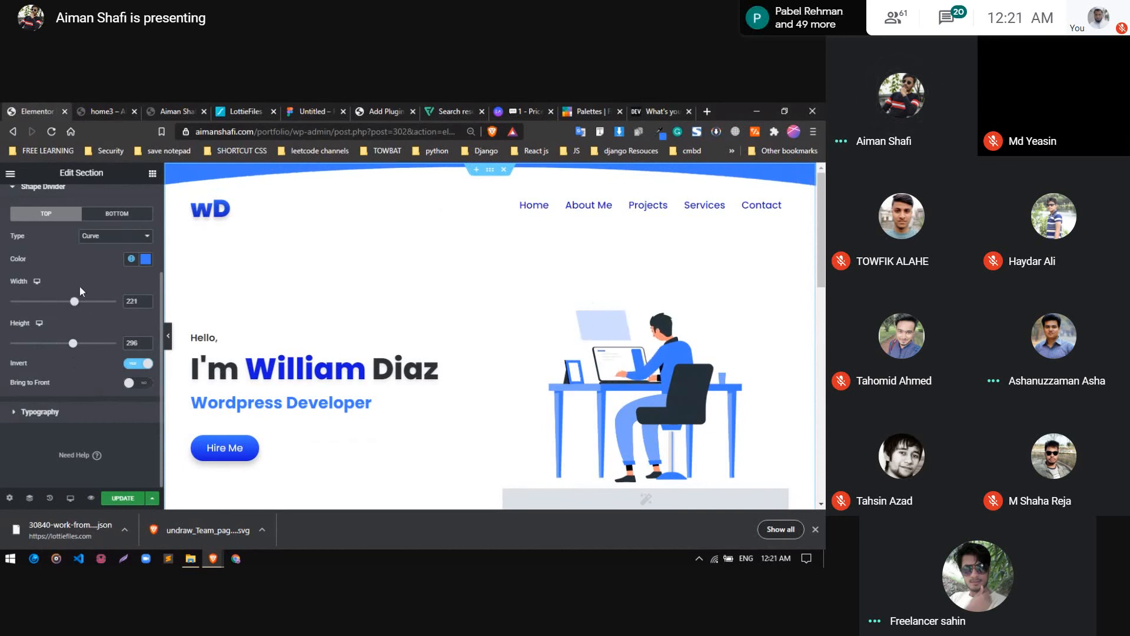
Update the page with the new shape divider and reload the home3 preview
click(111, 415)
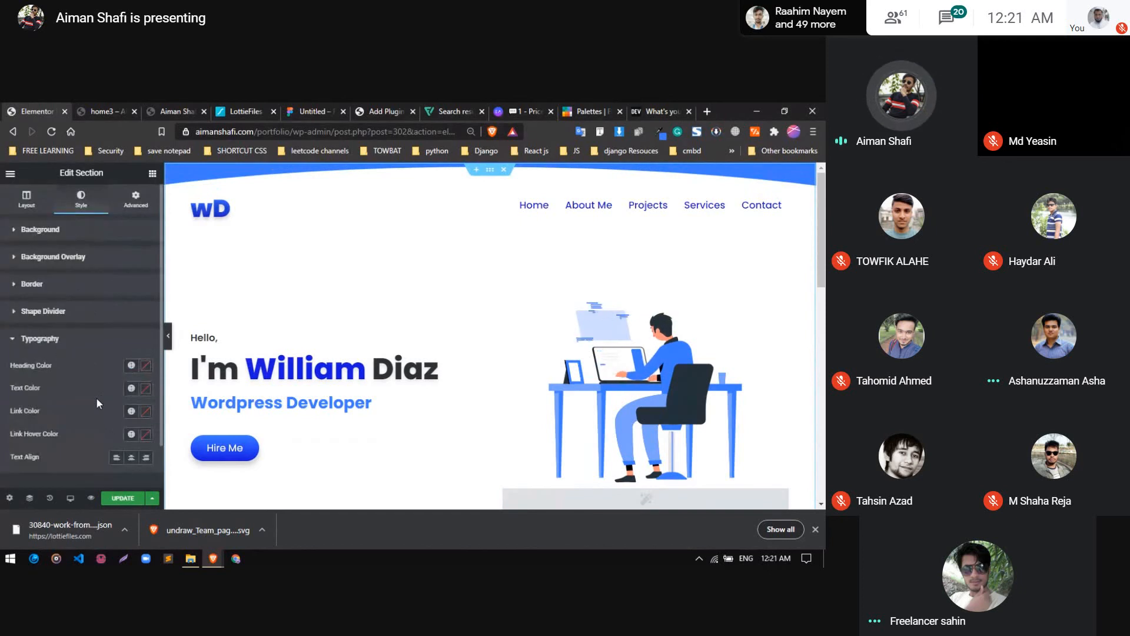
click(58, 340)
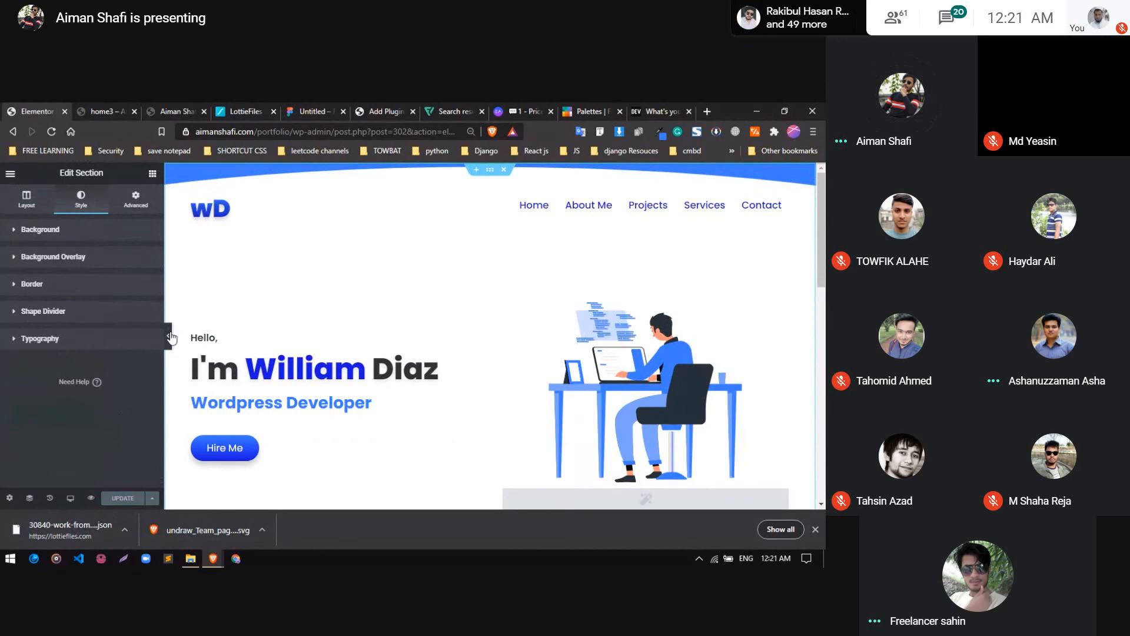
click(127, 104)
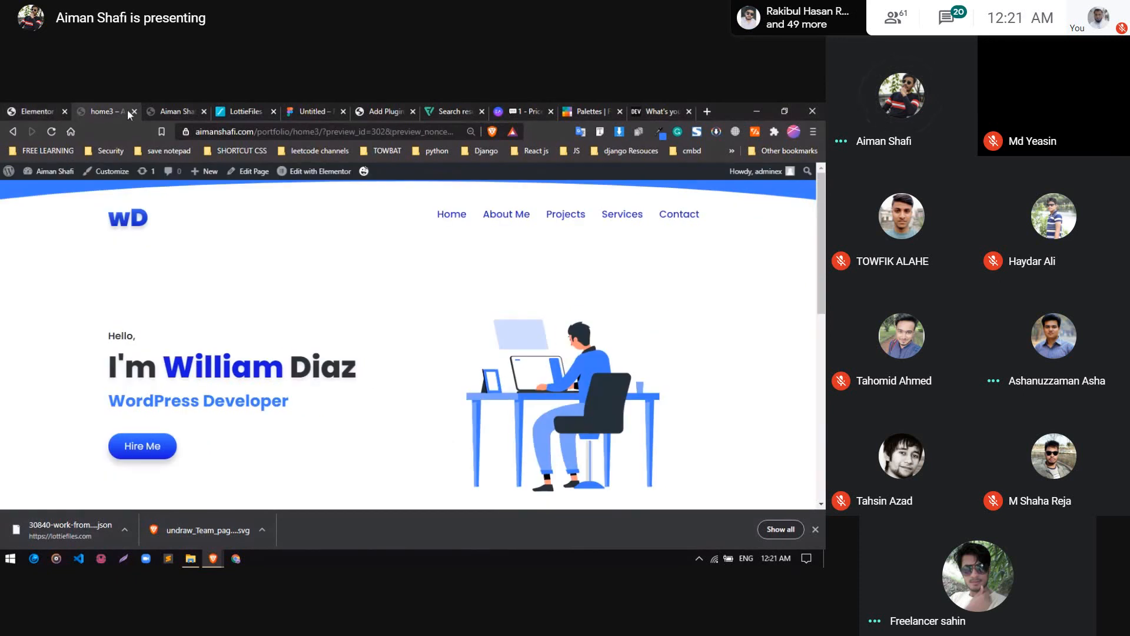
click(52, 132)
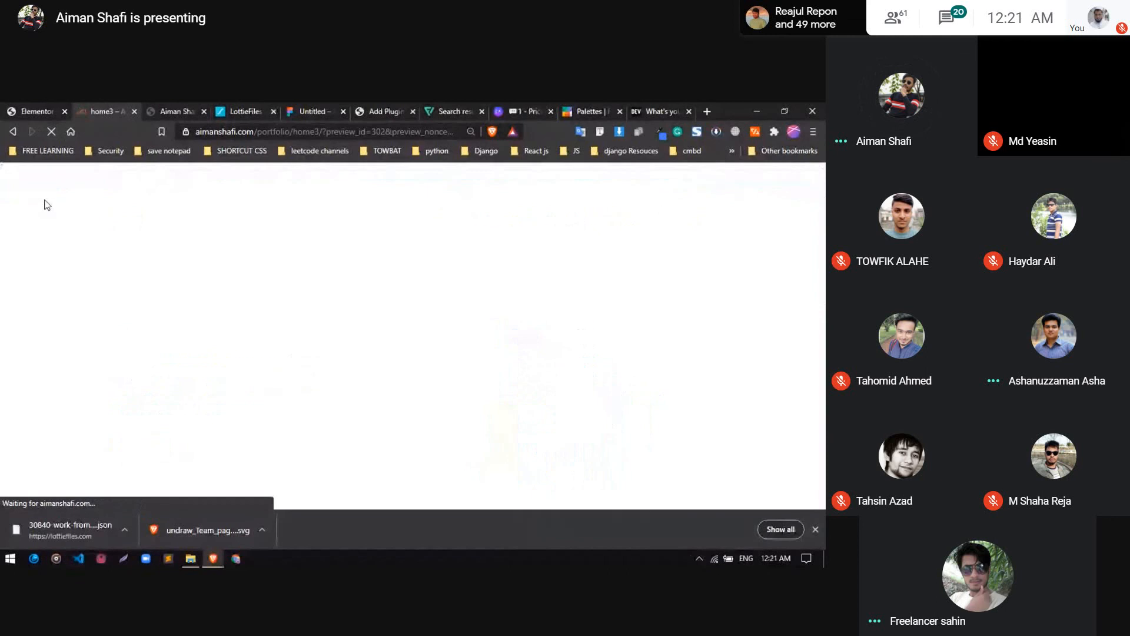
click(33, 112)
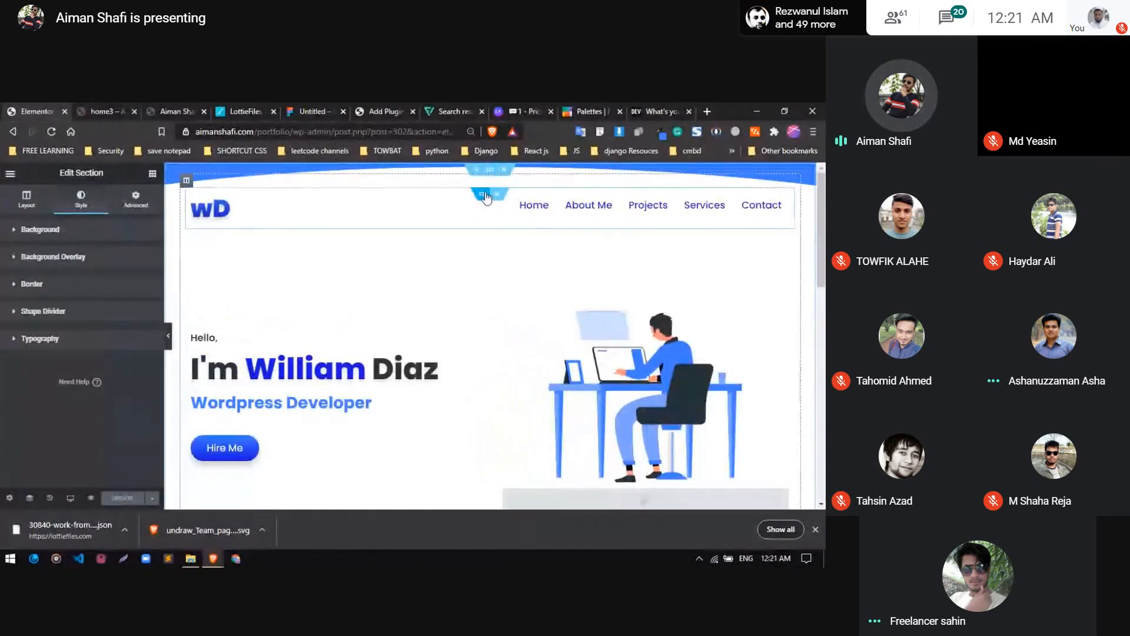
Unlink the header inner section's margin values, set its top margin to 35 px and update the page
click(136, 201)
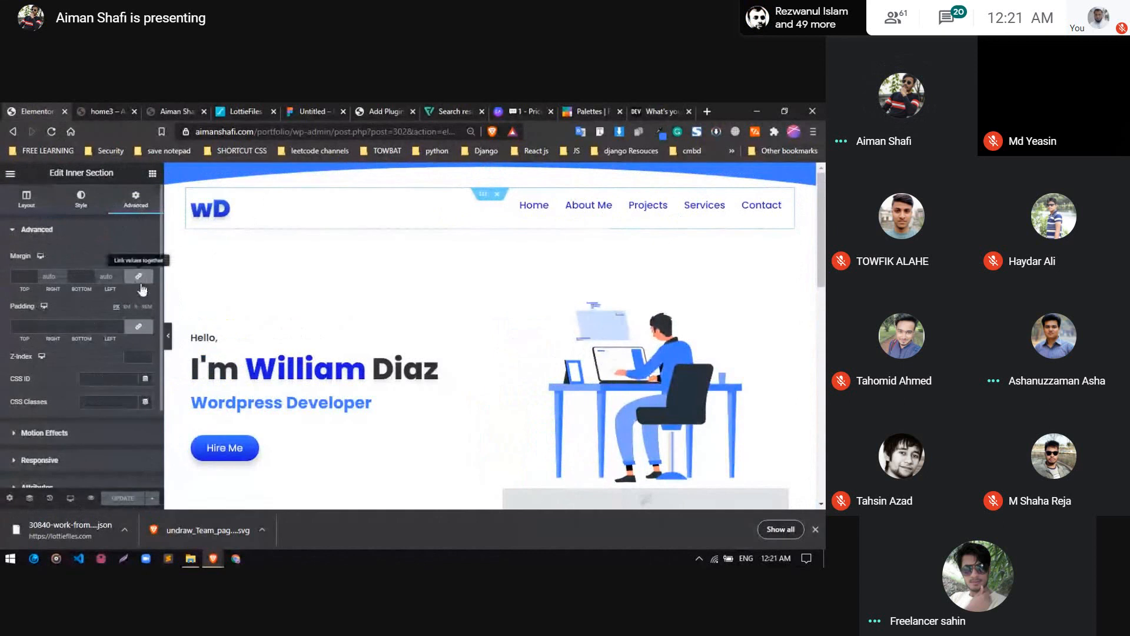
click(140, 284)
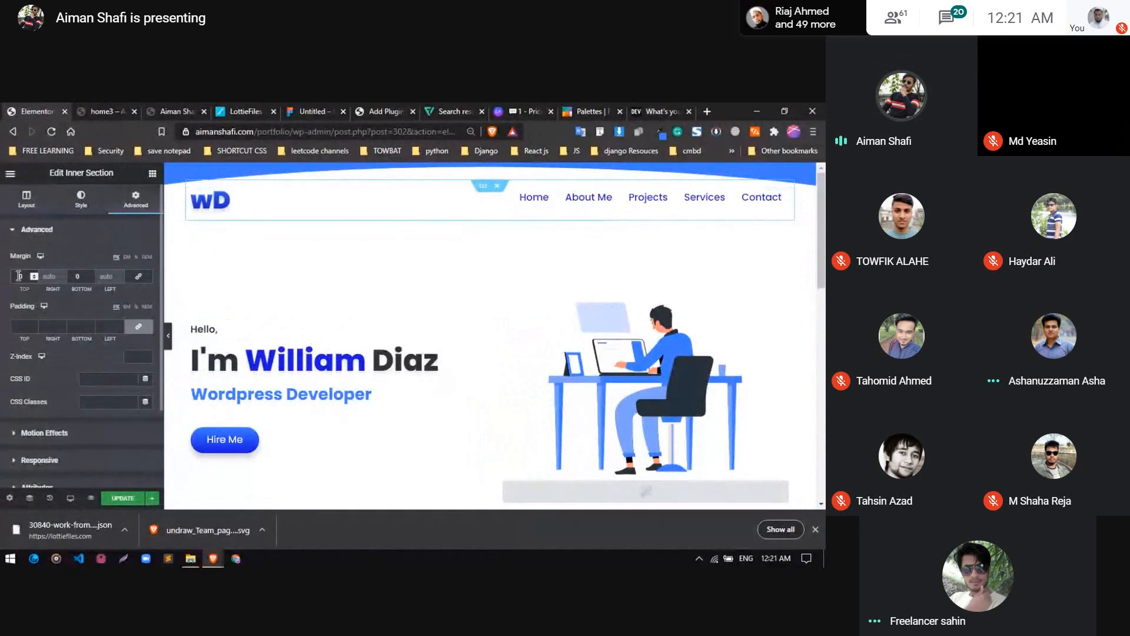
text(3)
key(Up)
key(Up)
key(Up)
key(Up)
key(Up)
key(Up)
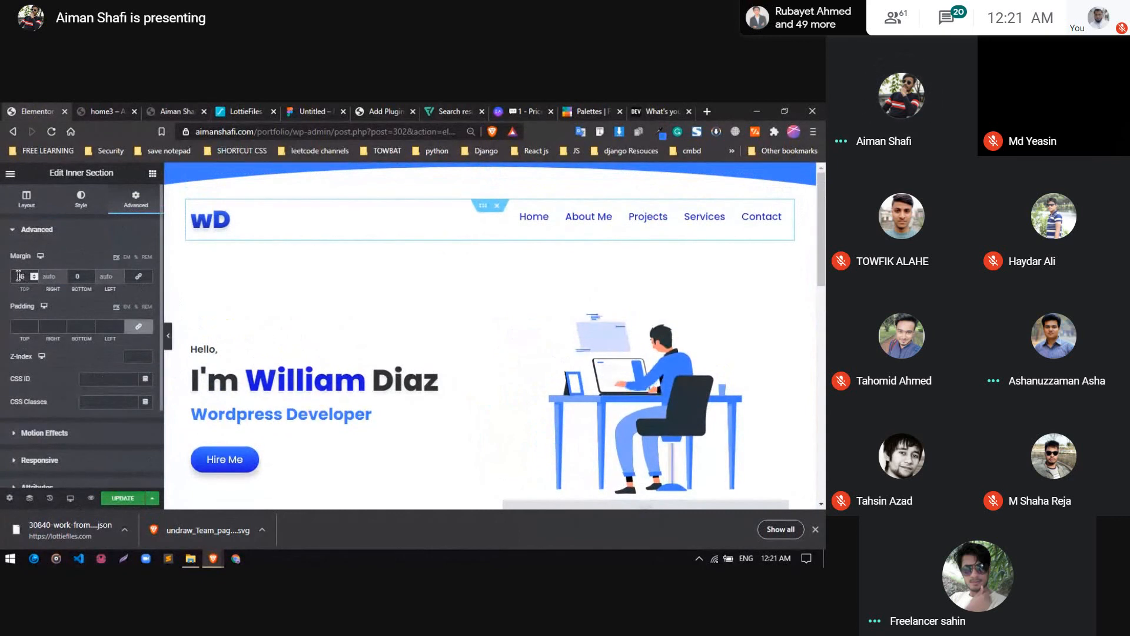
key(Down)
click(126, 499)
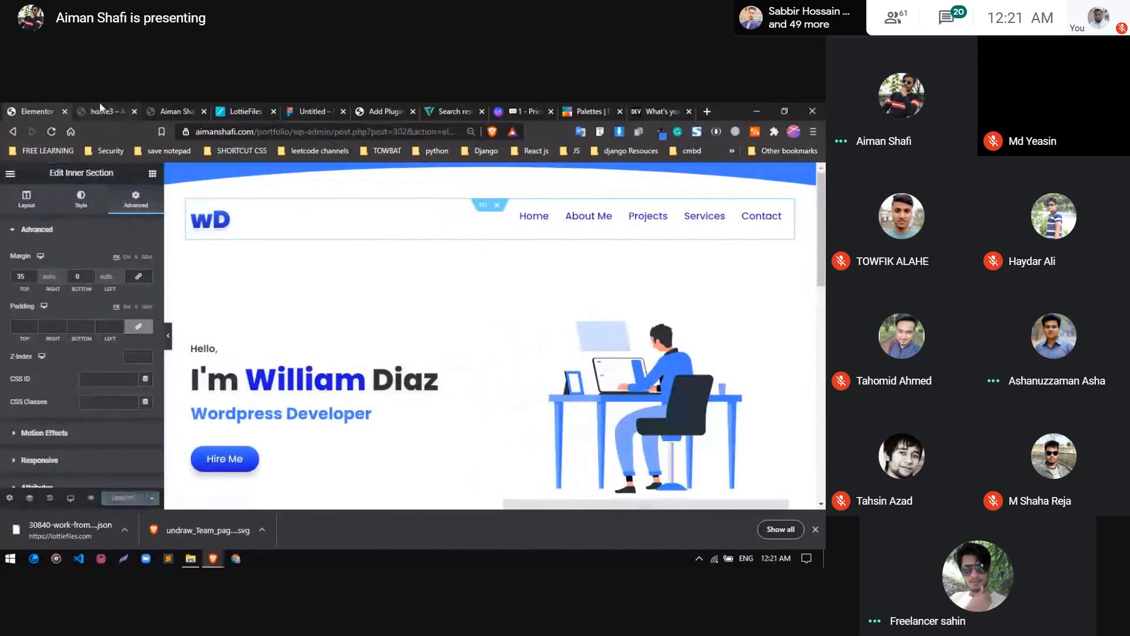
Reload the home3 preview to check the header spacing and return to the Elementor editor
click(98, 110)
click(50, 133)
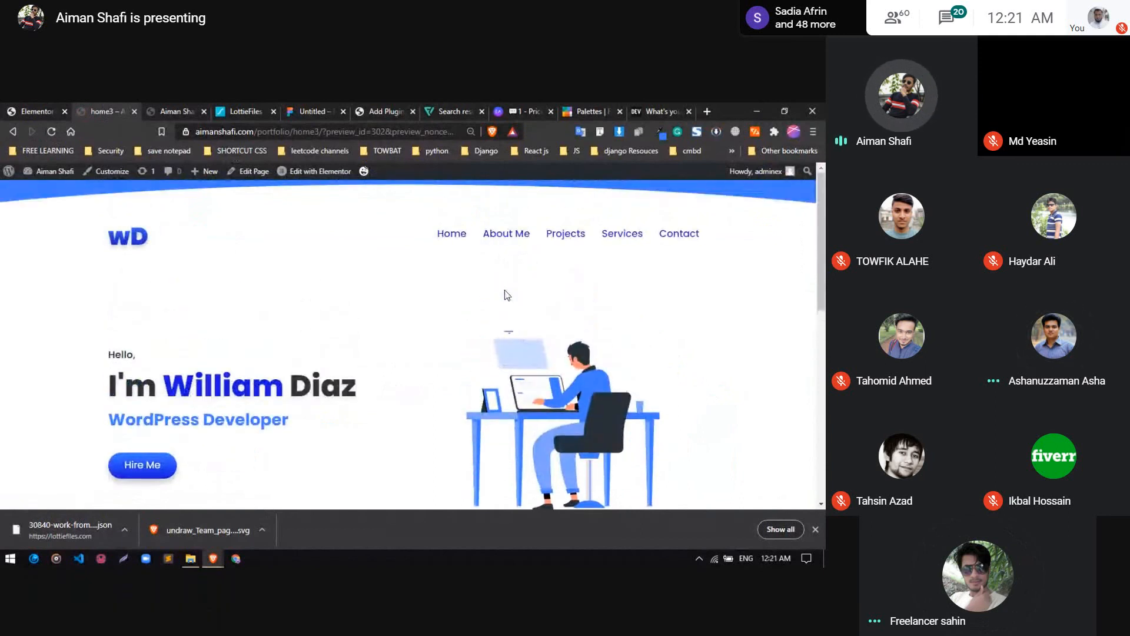
click(44, 109)
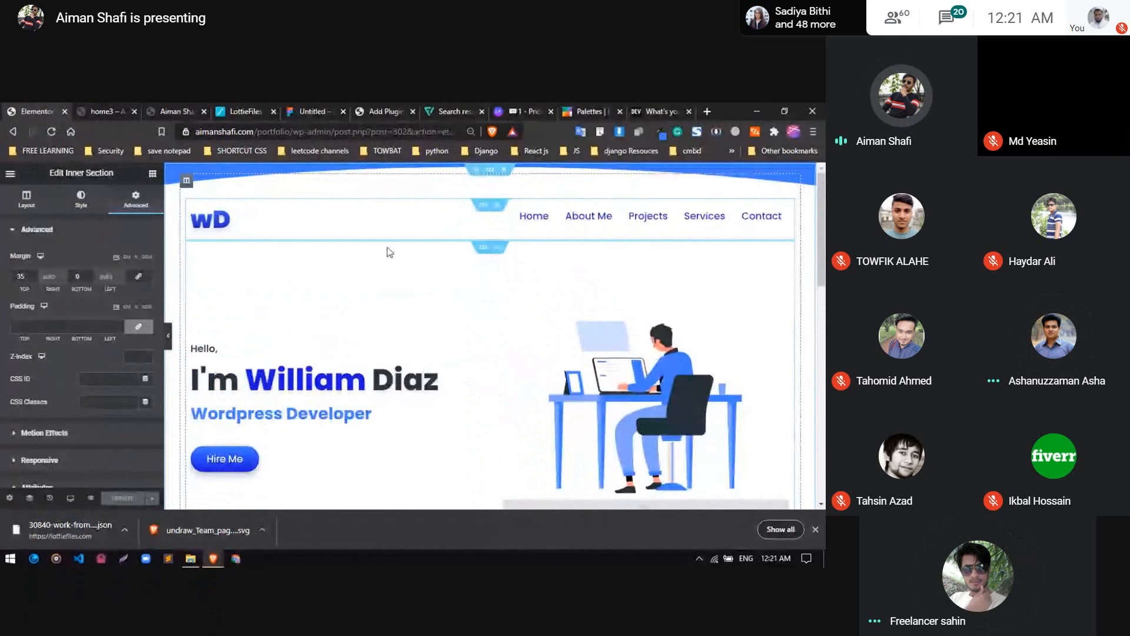
Open unsplash.com in the browser tab holding the DEV bio article
click(653, 110)
click(418, 133)
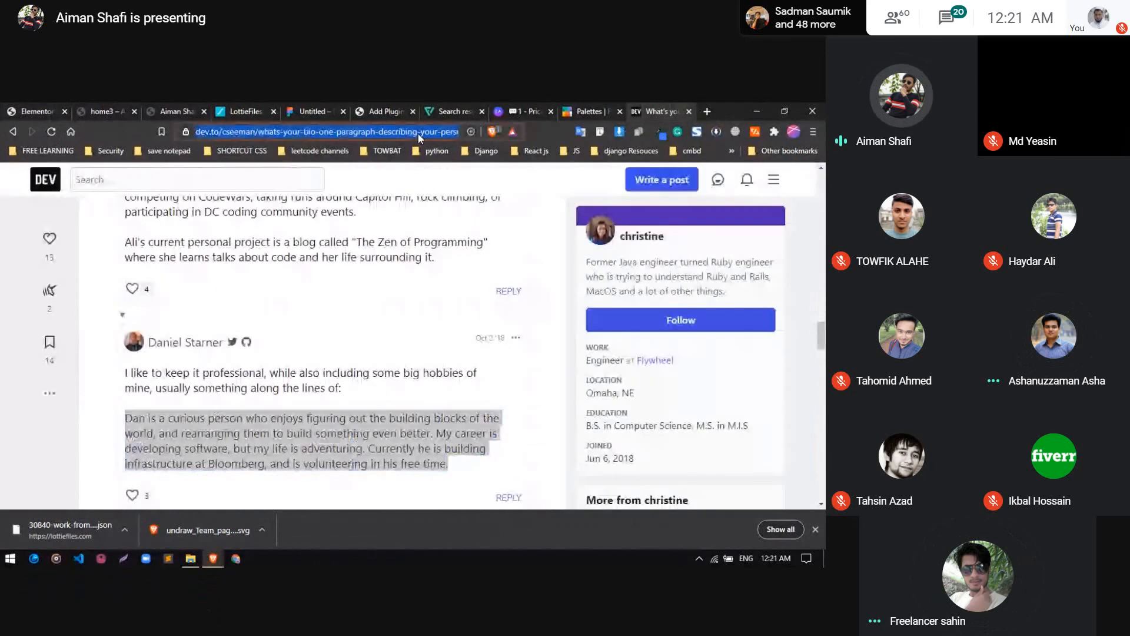
text(un)
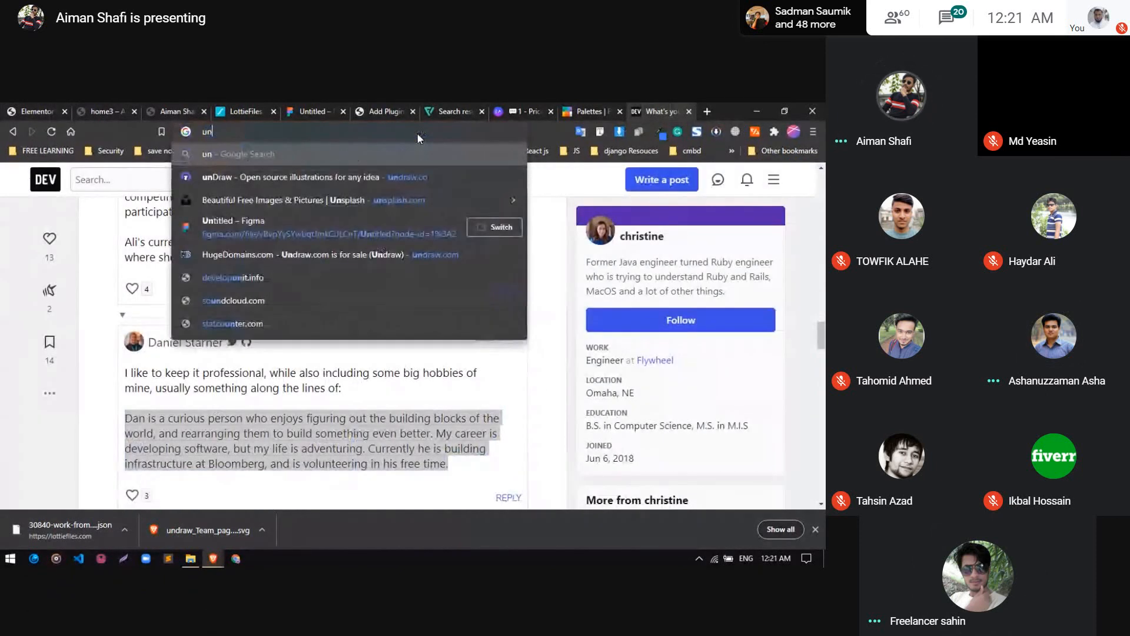
text(splash.com)
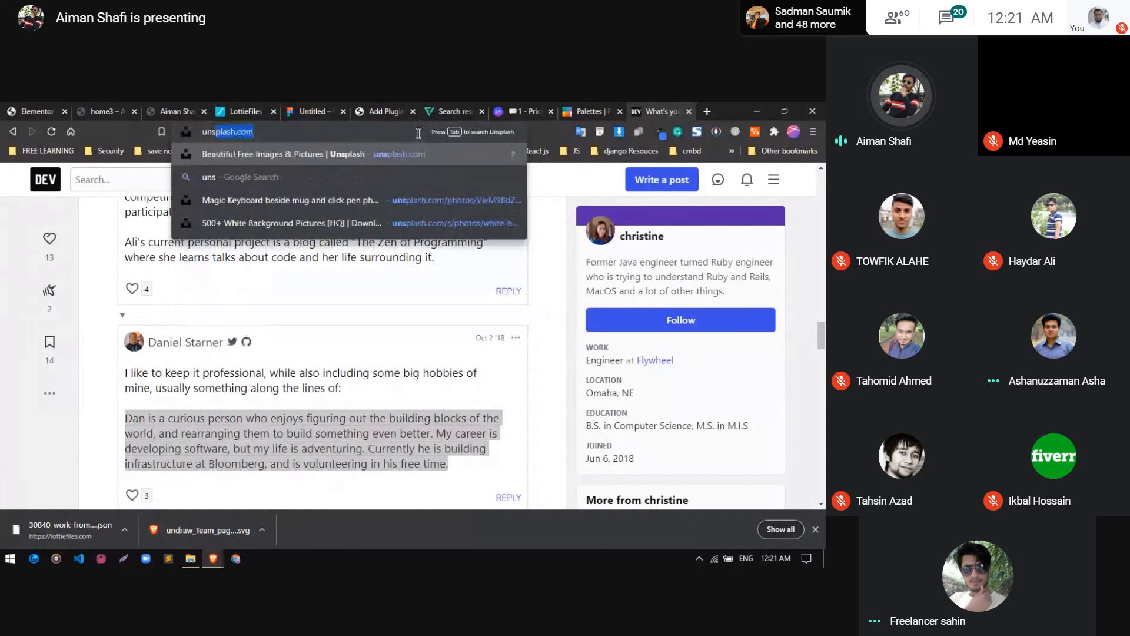
key(Return)
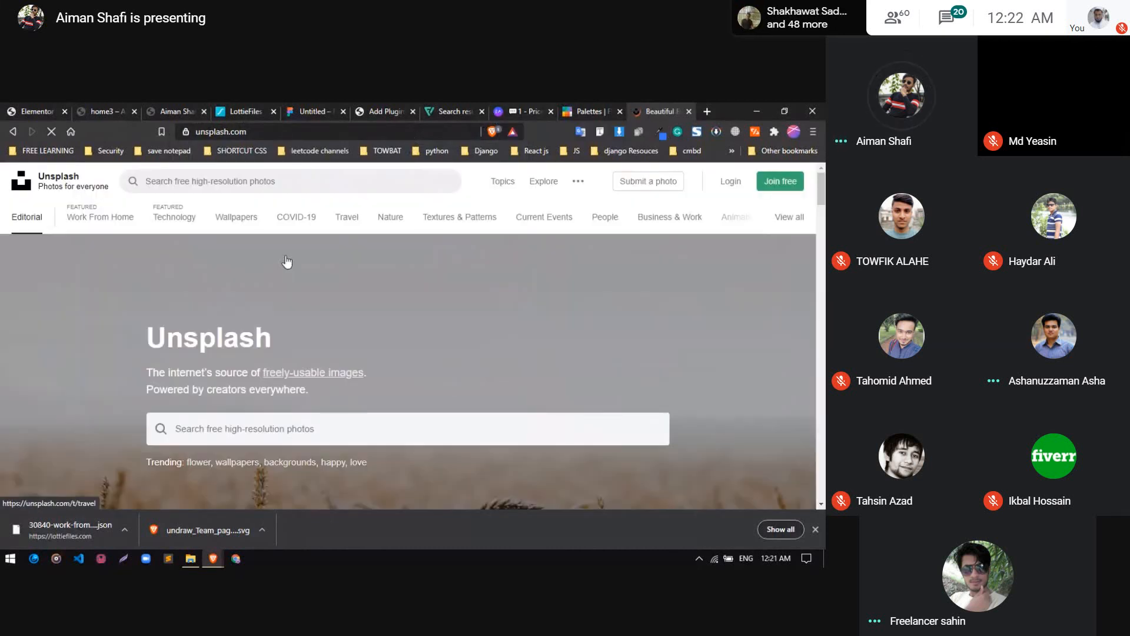
Search Unsplash for "white background" photos
scroll(256, 377, down, 2)
click(260, 337)
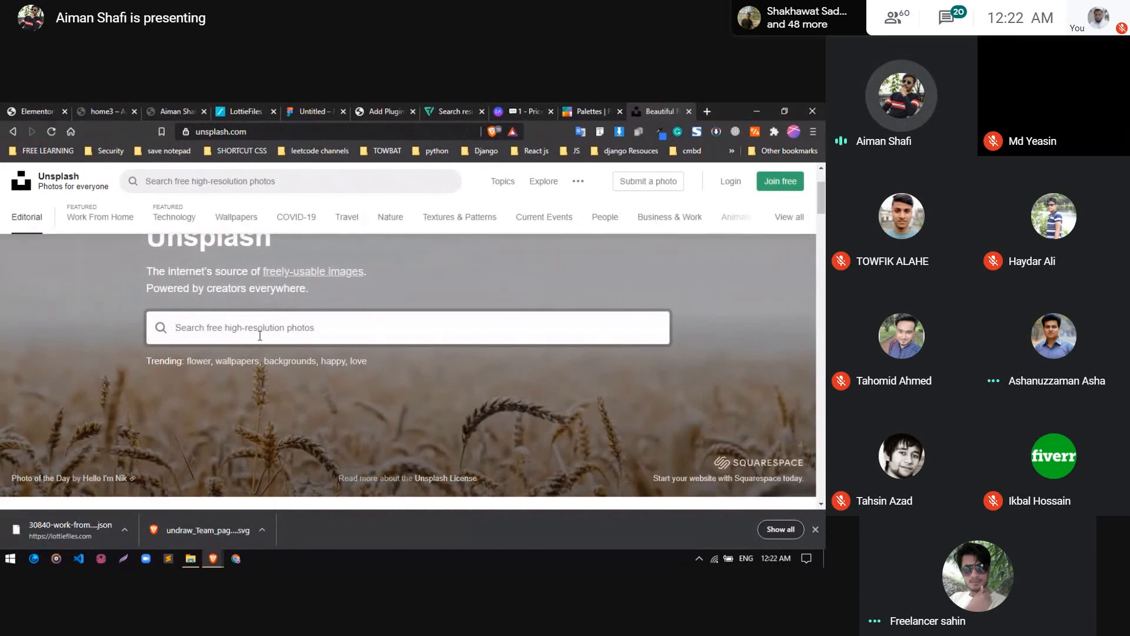
text(white)
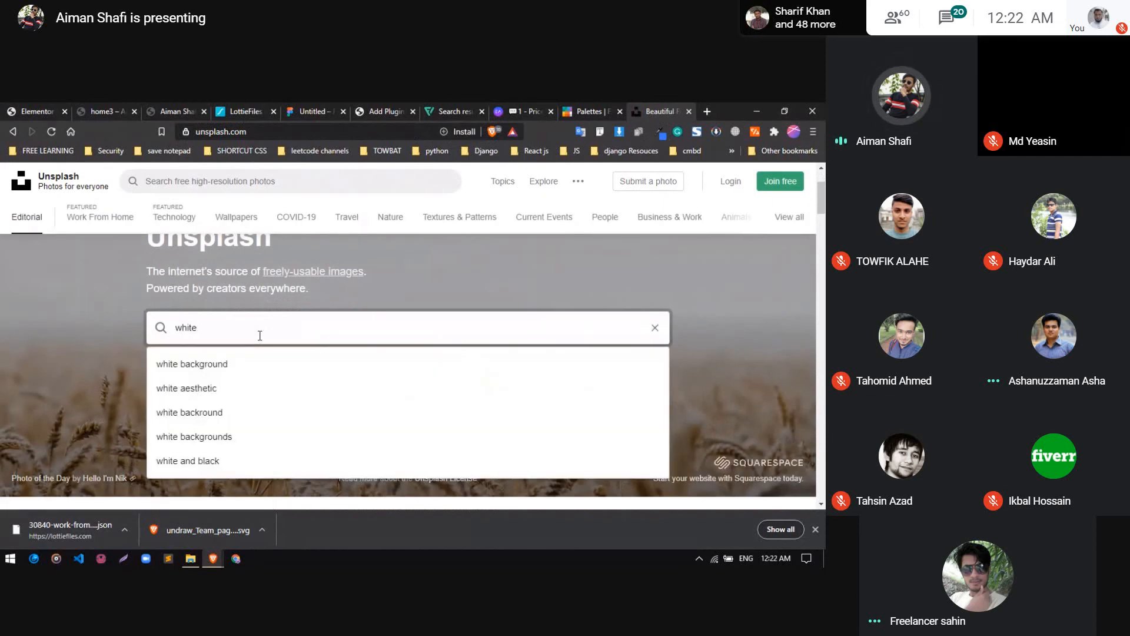
text( back)
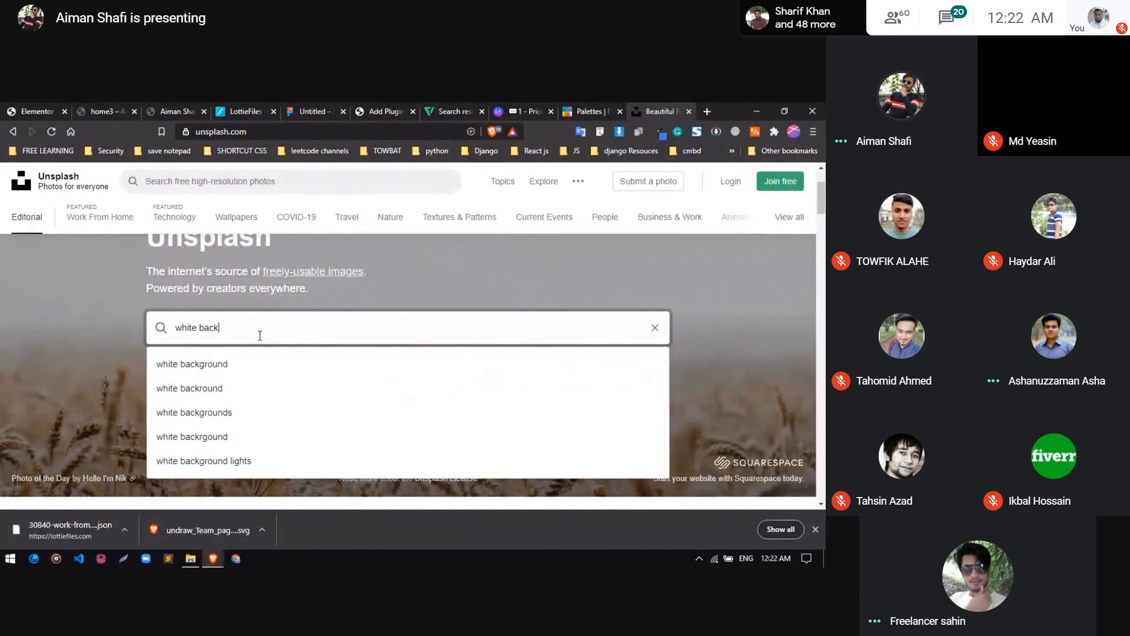
key(Down)
key(Return)
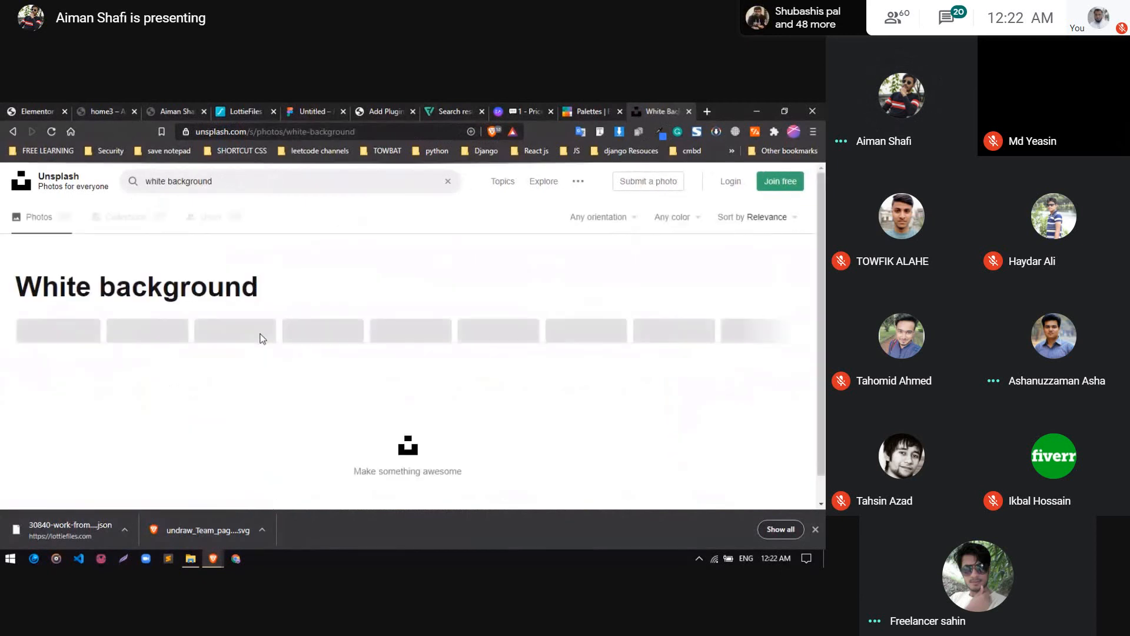
Browse the white background photo results for an image suited to the portfolio page
scroll(295, 345, down, 5)
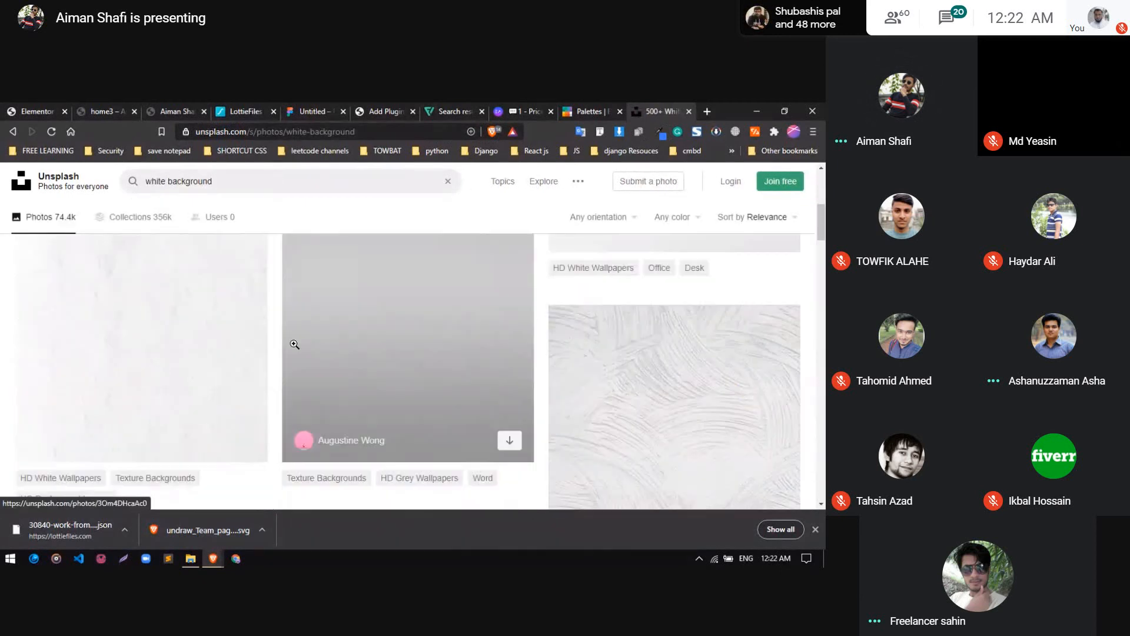
scroll(294, 344, down, 8)
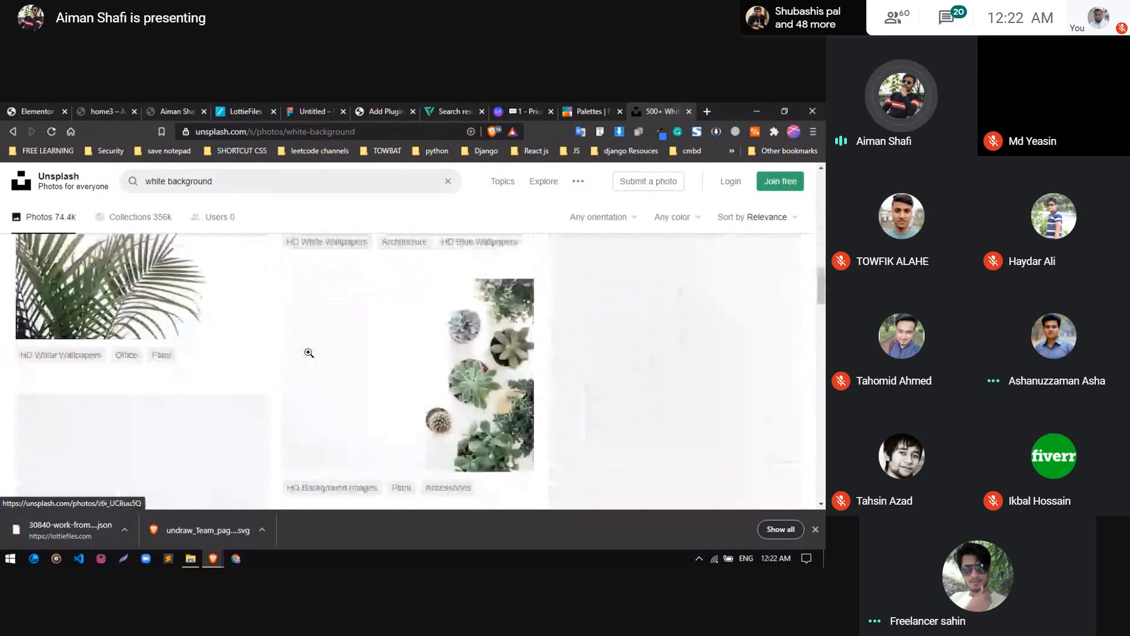
scroll(309, 353, down, 5)
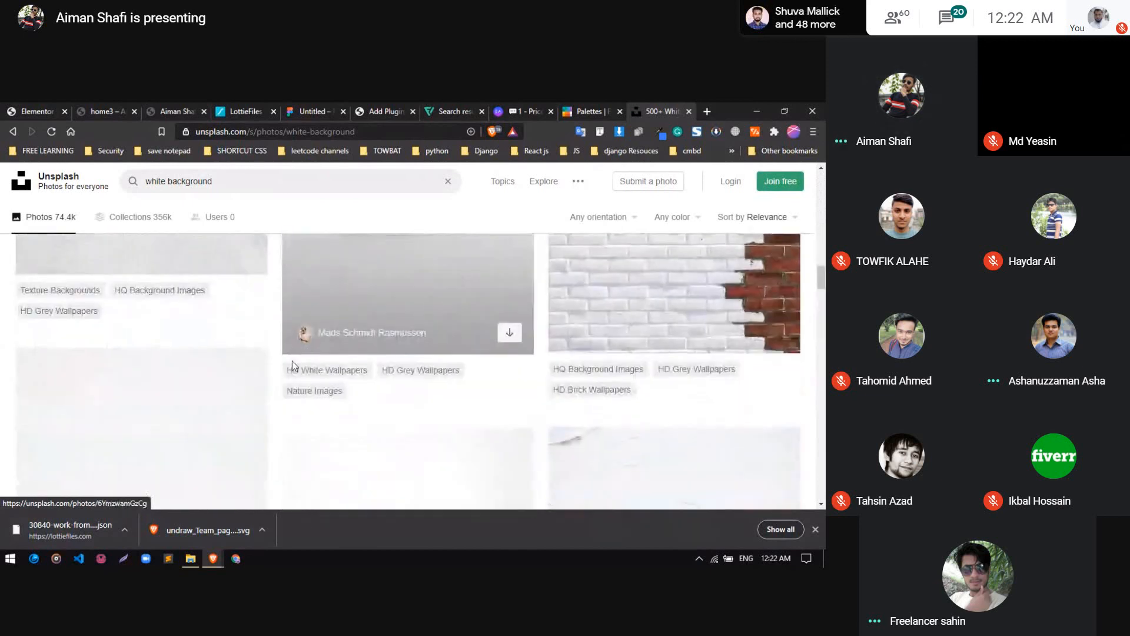
scroll(289, 356, down, 8)
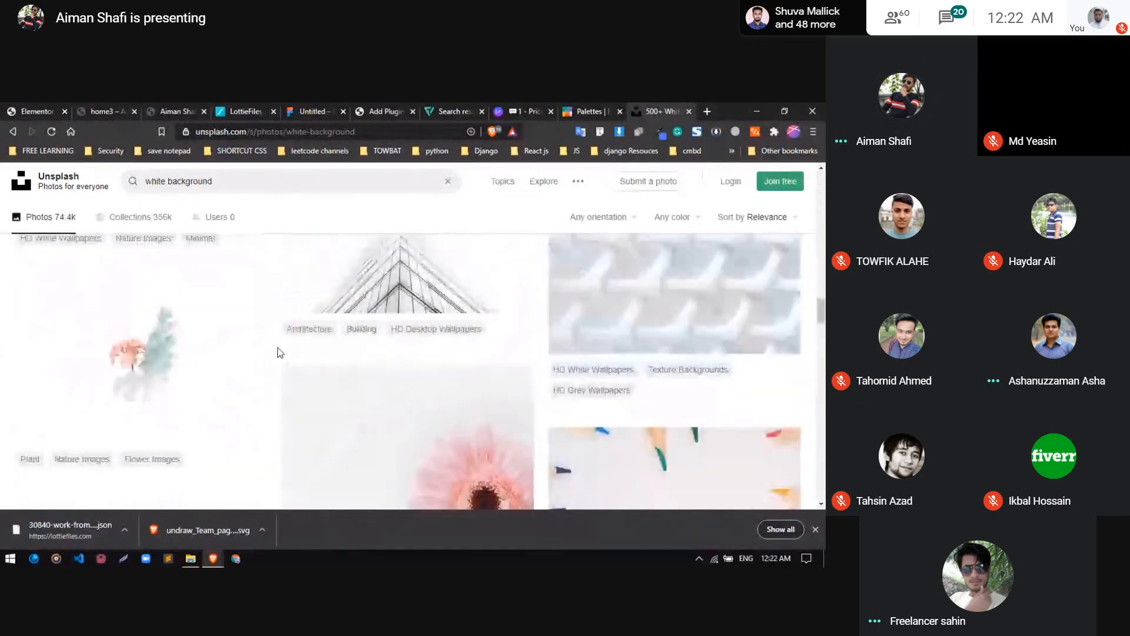
scroll(280, 352, down, 8)
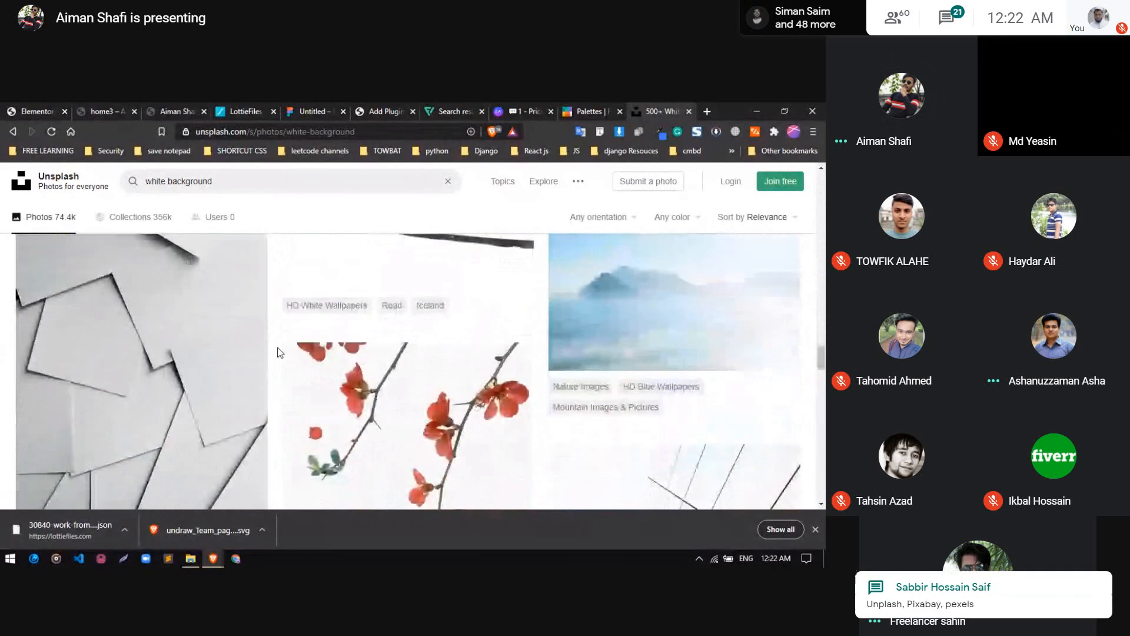
scroll(280, 352, down, 8)
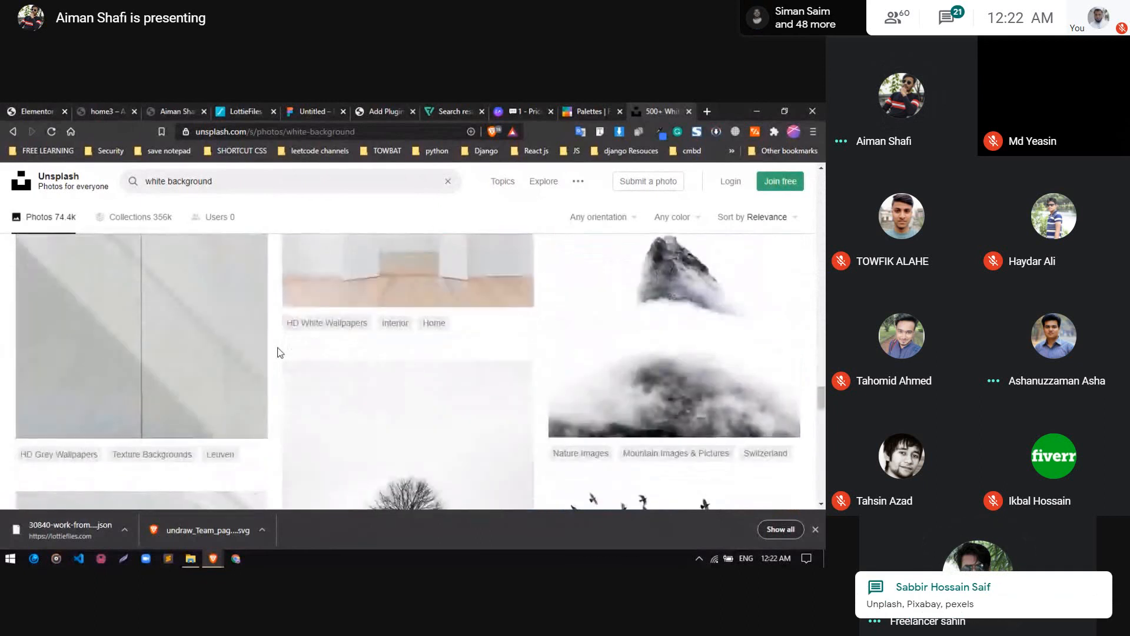
scroll(281, 352, down, 8)
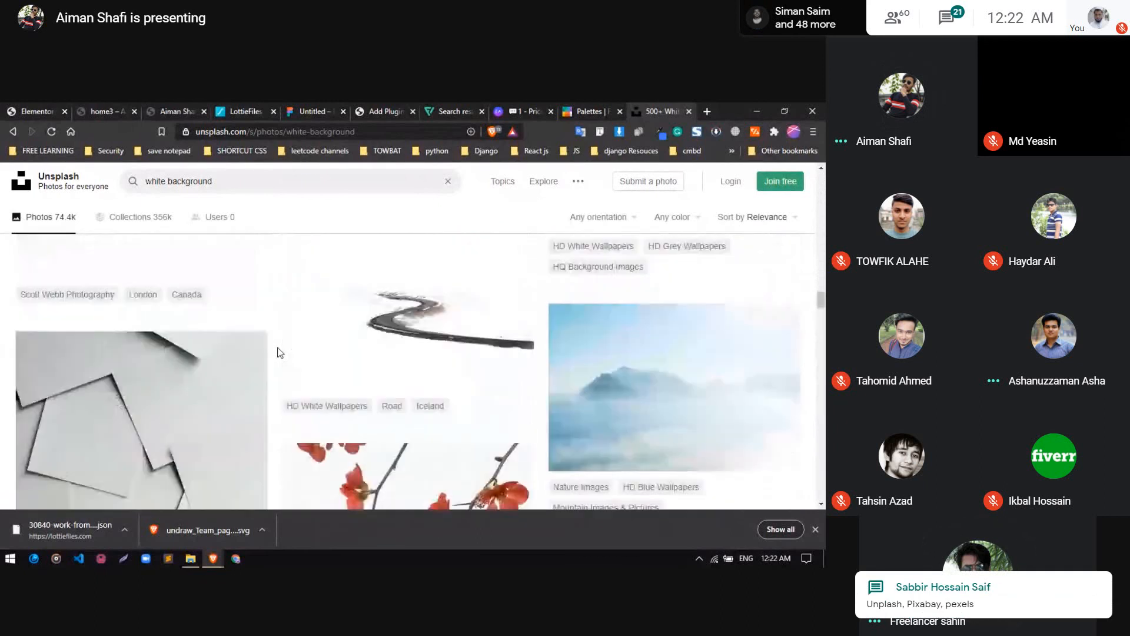
scroll(280, 352, up, 3)
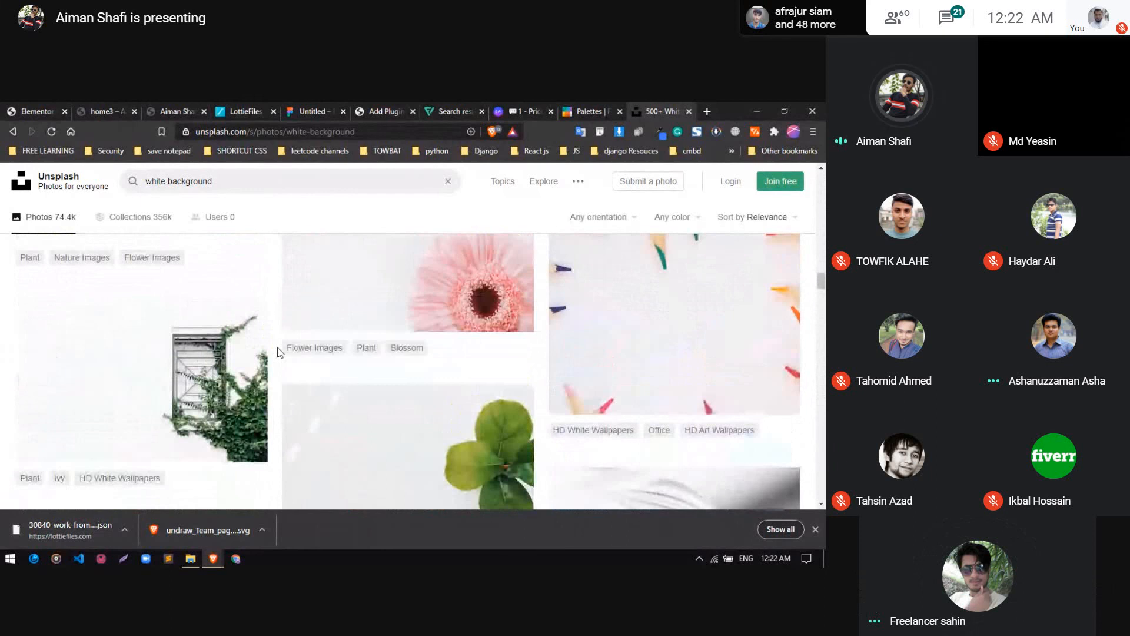
scroll(280, 352, up, 6)
scroll(278, 365, down, 9)
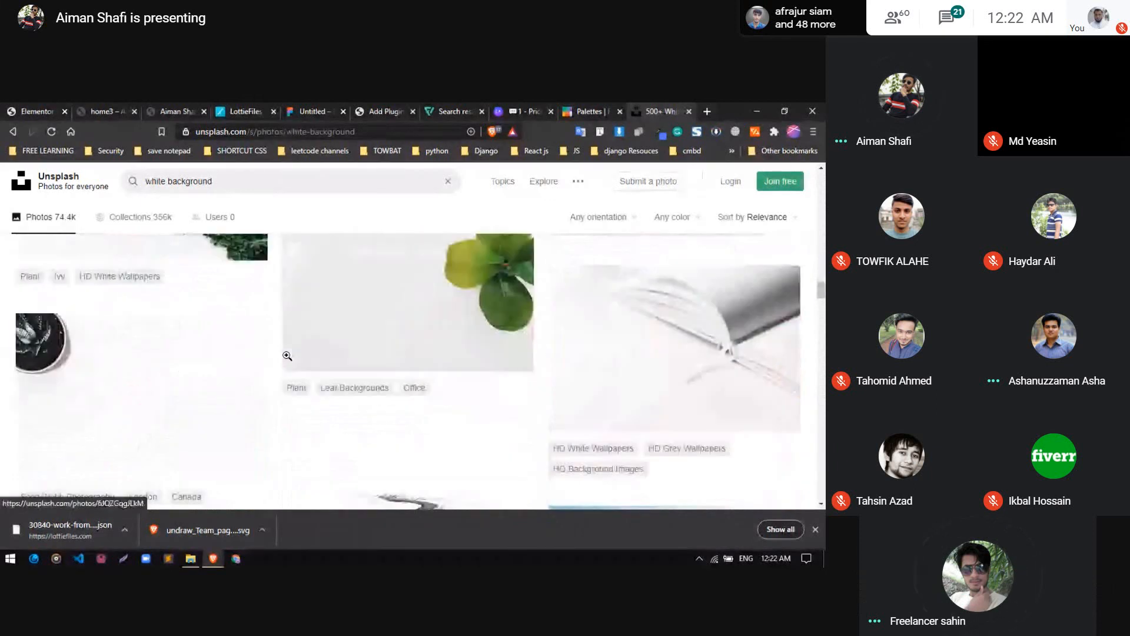
scroll(287, 356, down, 10)
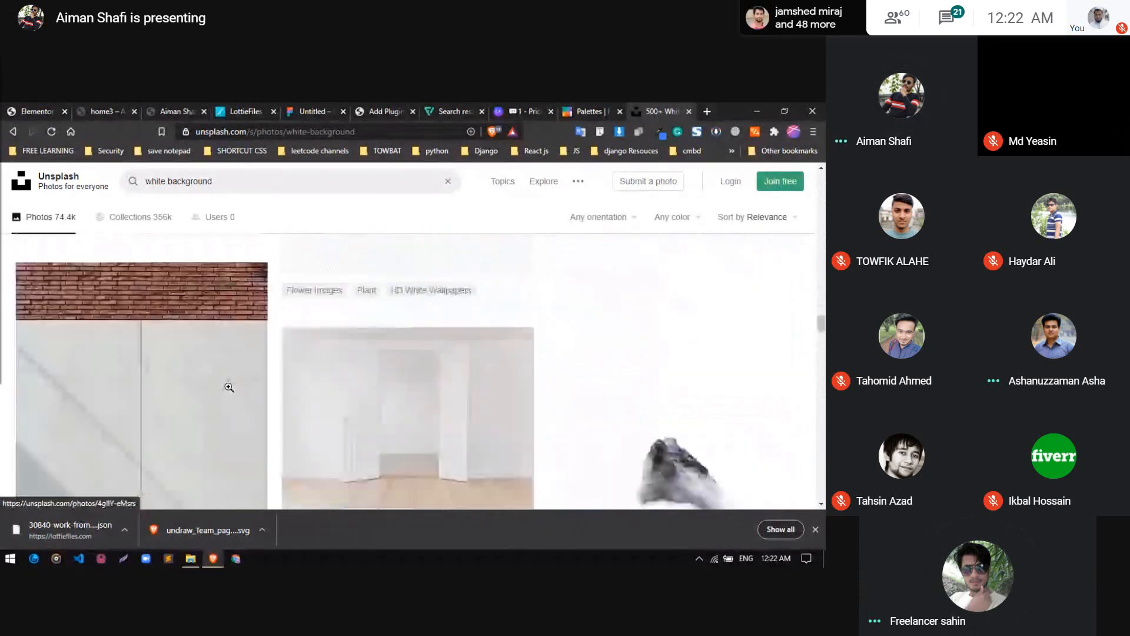
scroll(229, 387, down, 8)
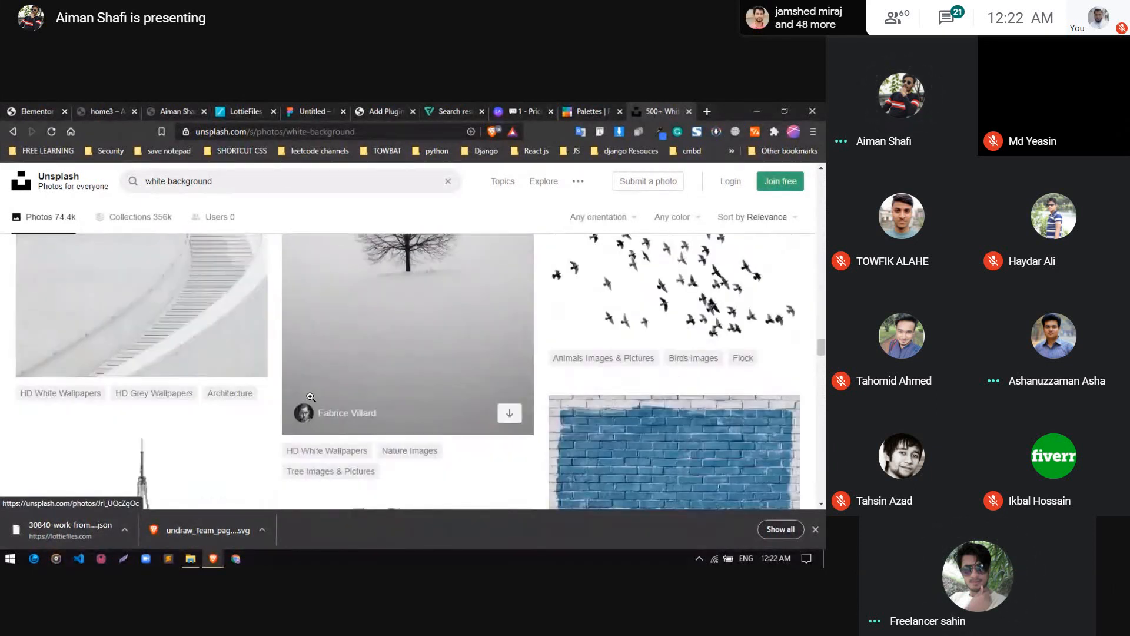
scroll(311, 397, down, 6)
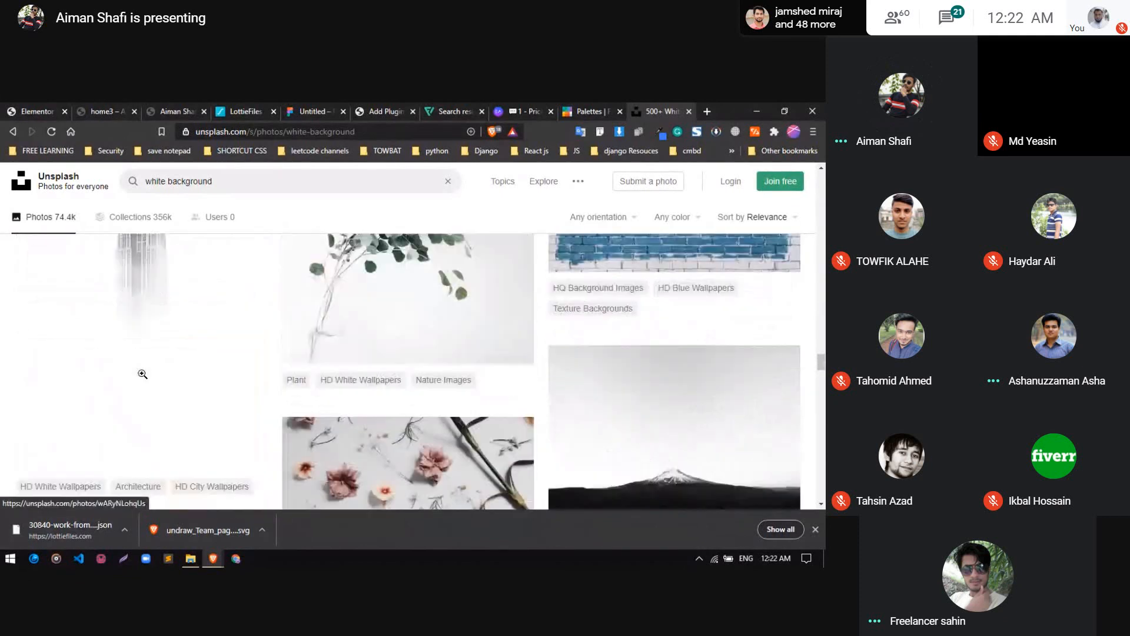
scroll(143, 374, up, 5)
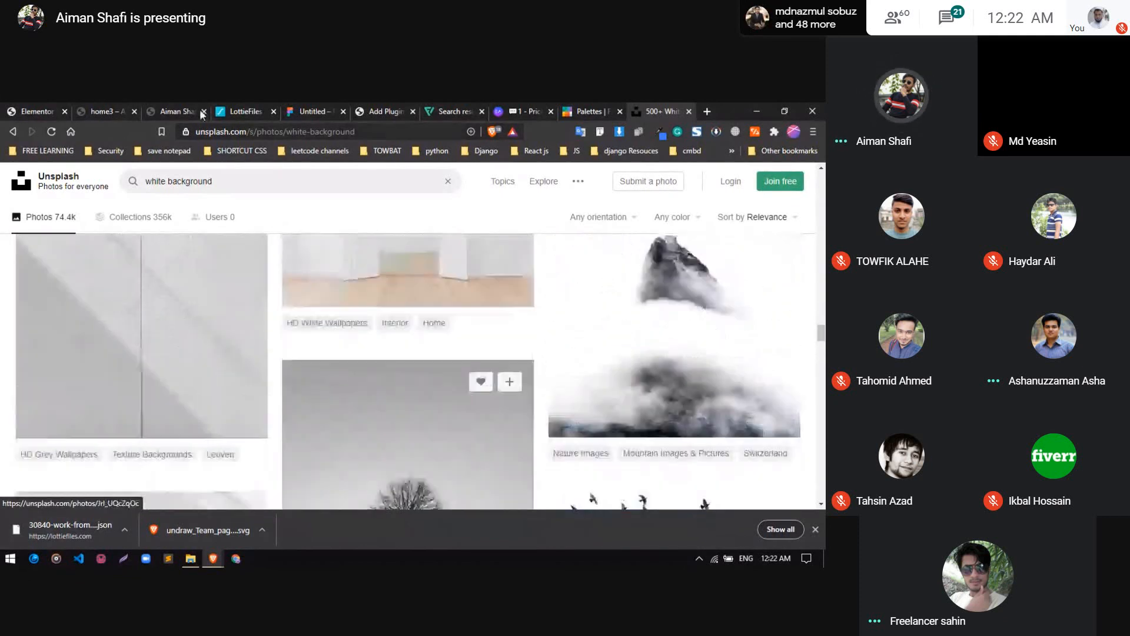
Review the hero section in the Elementor editor, open the portfolio site tab, and return to the Unsplash results
click(36, 111)
scroll(461, 365, down, 1)
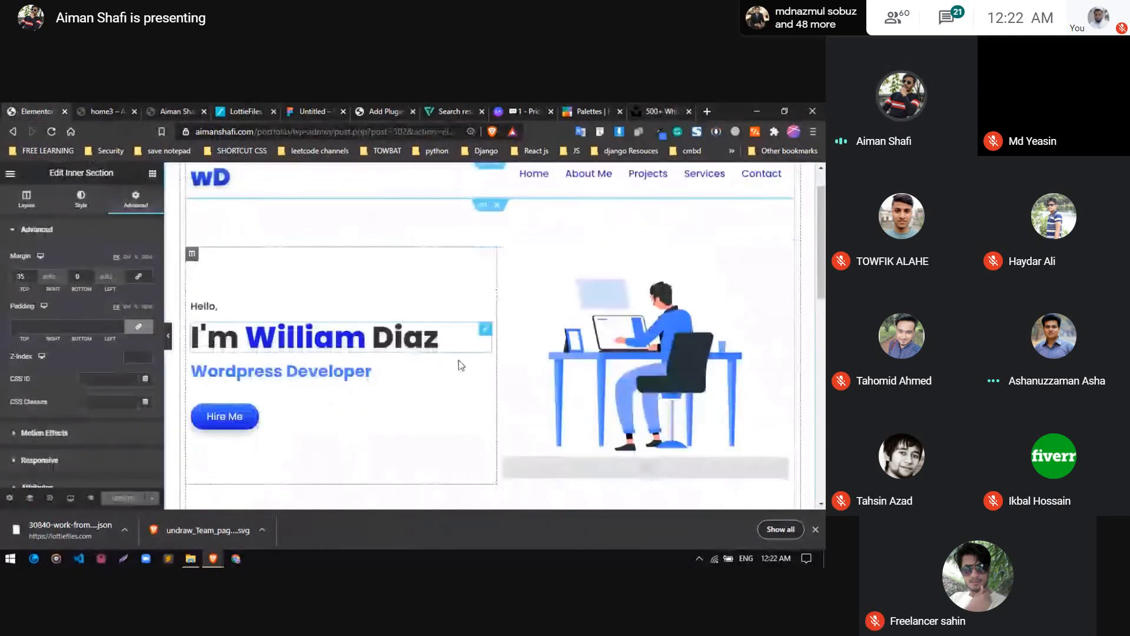
scroll(459, 361, down, 2)
scroll(459, 361, up, 3)
click(173, 110)
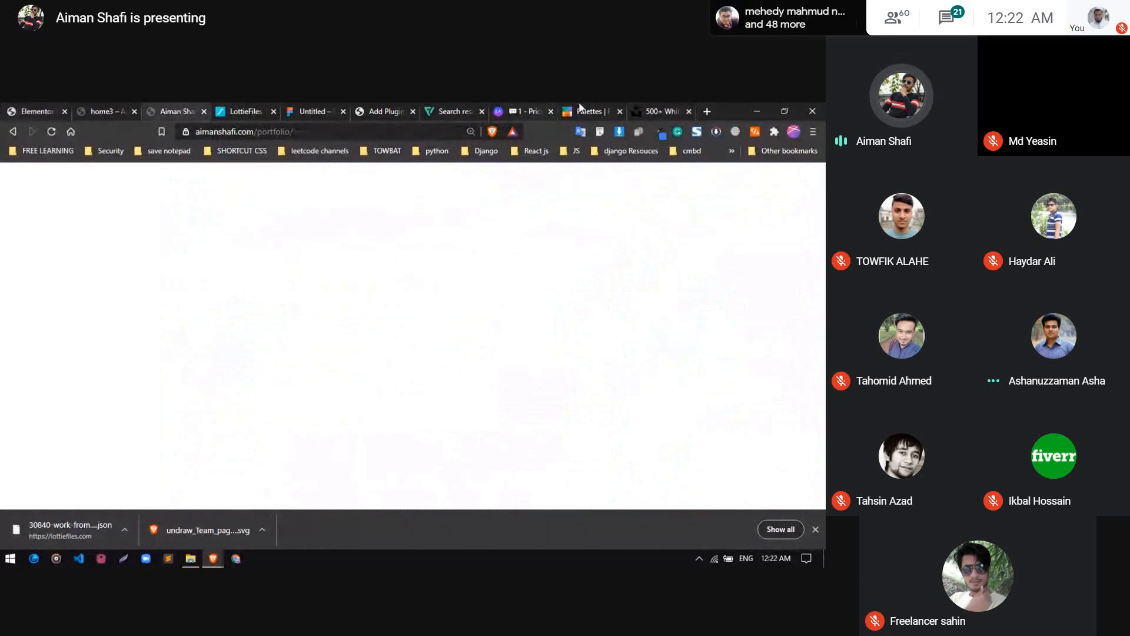
click(655, 112)
Look back through the earlier white background photos on Unsplash for a plain, light option
scroll(531, 346, up, 6)
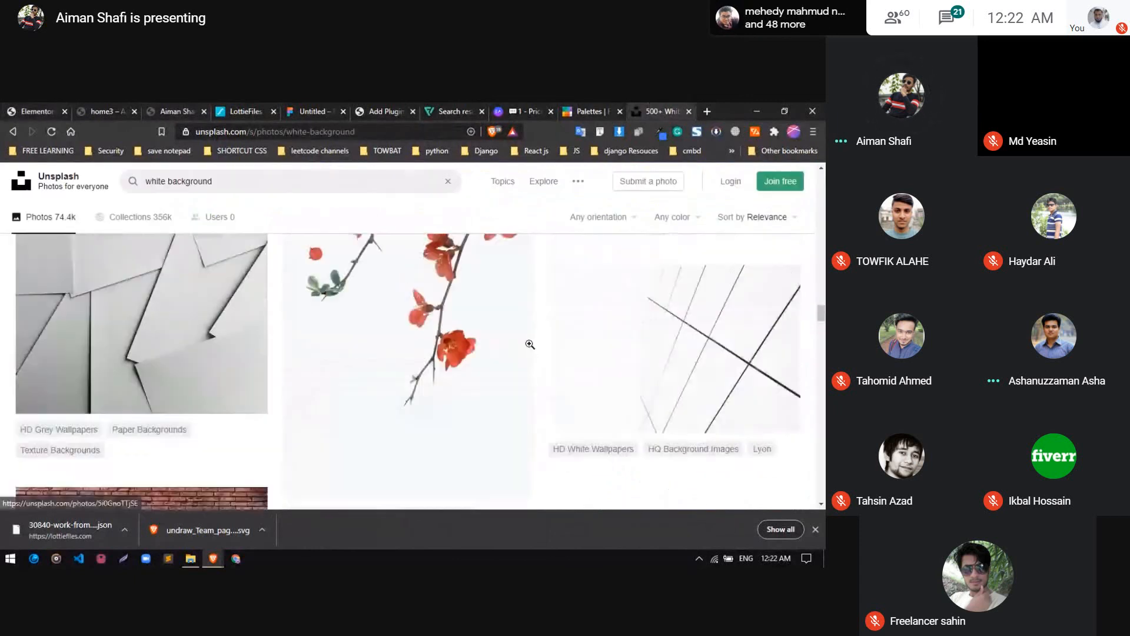
scroll(530, 344, up, 10)
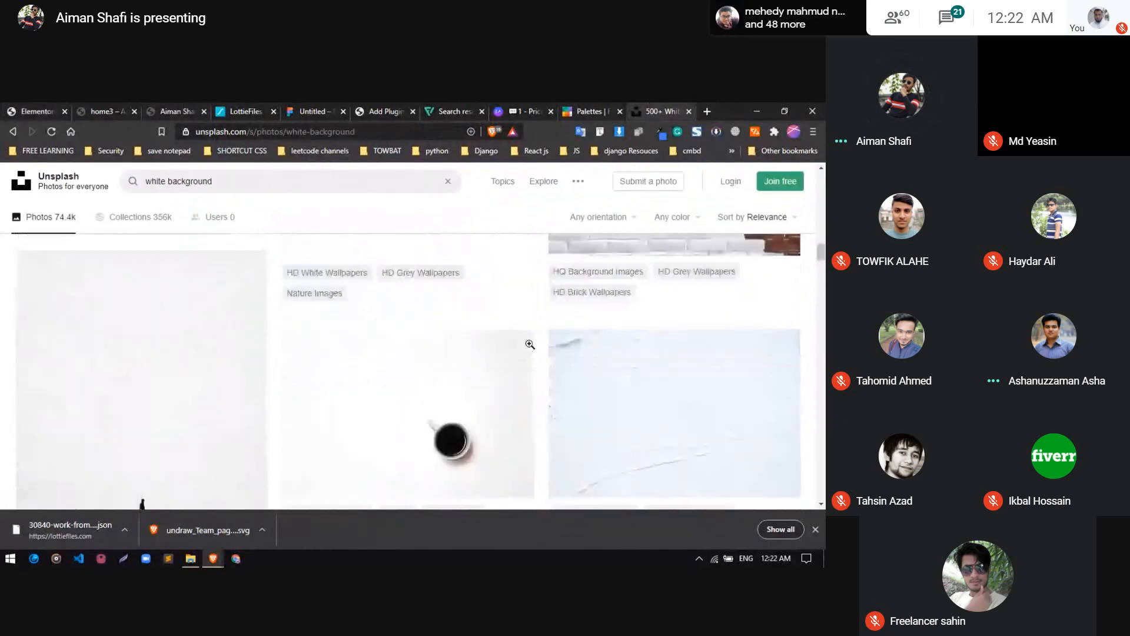
scroll(529, 345, up, 8)
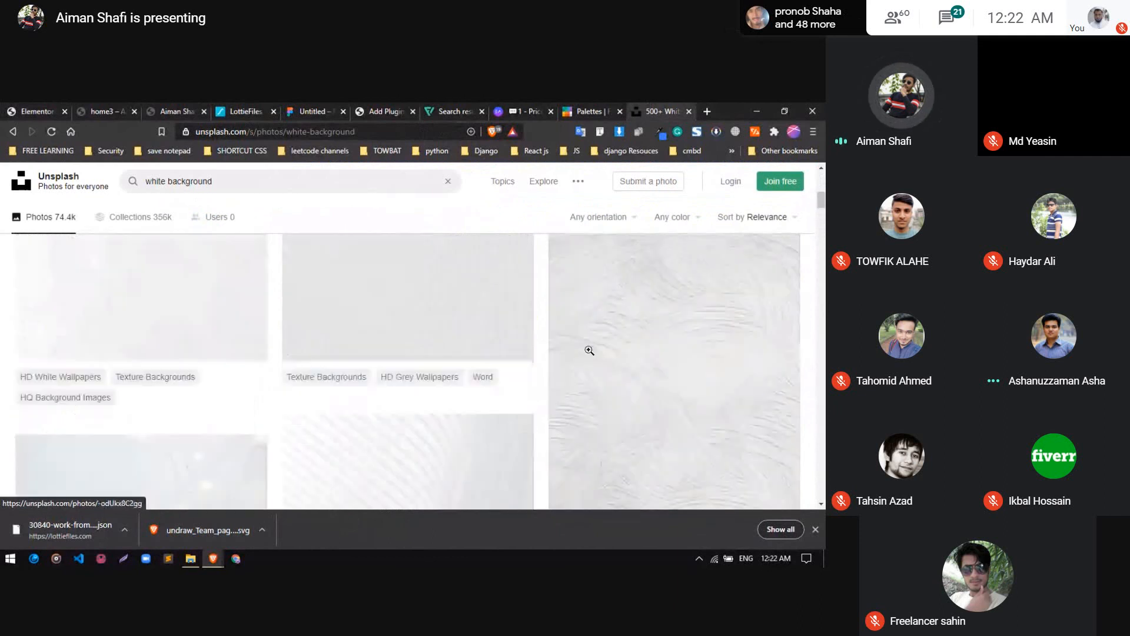
scroll(587, 353, up, 4)
scroll(586, 376, down, 8)
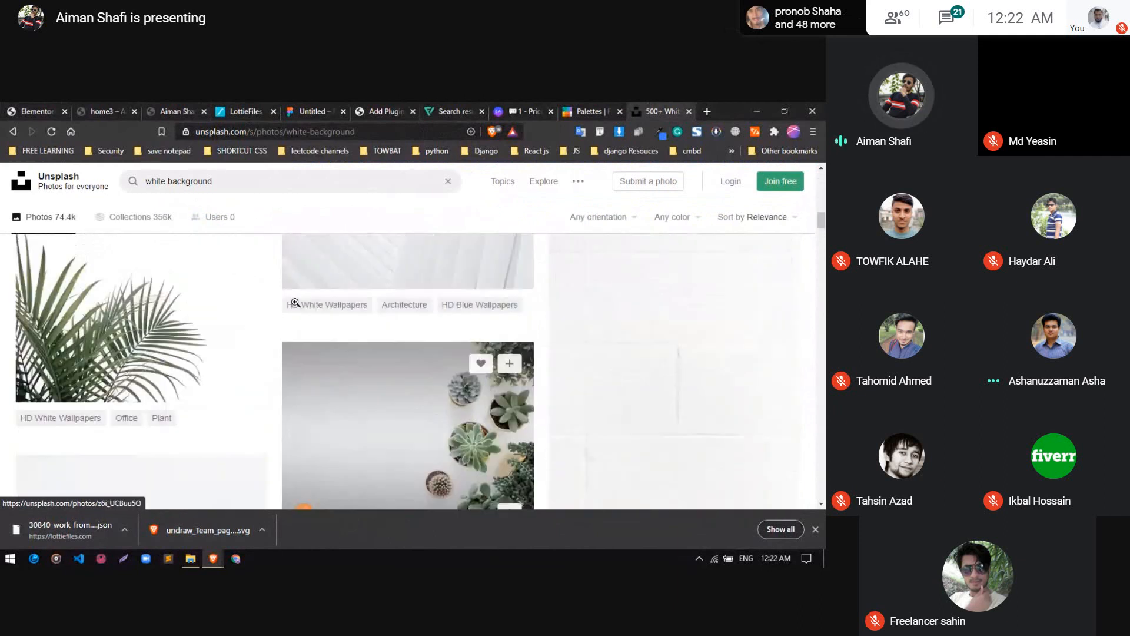
scroll(359, 353, down, 10)
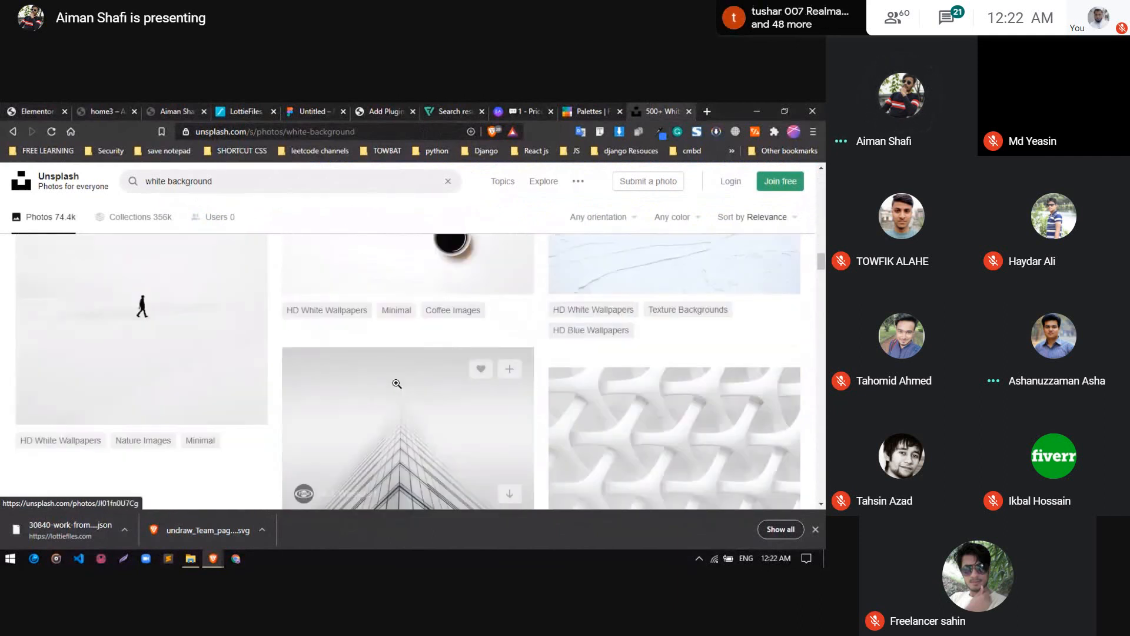
scroll(166, 252, up, 5)
Replace the Unsplash search term with "laptop" and run the search
triple_click(194, 182)
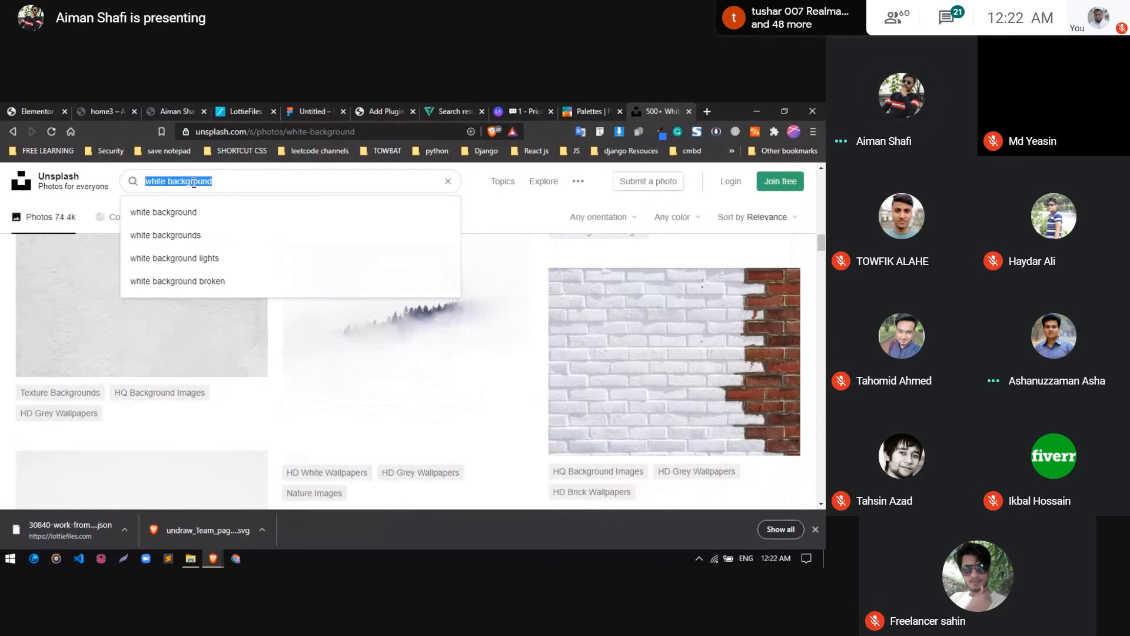
text(laptop)
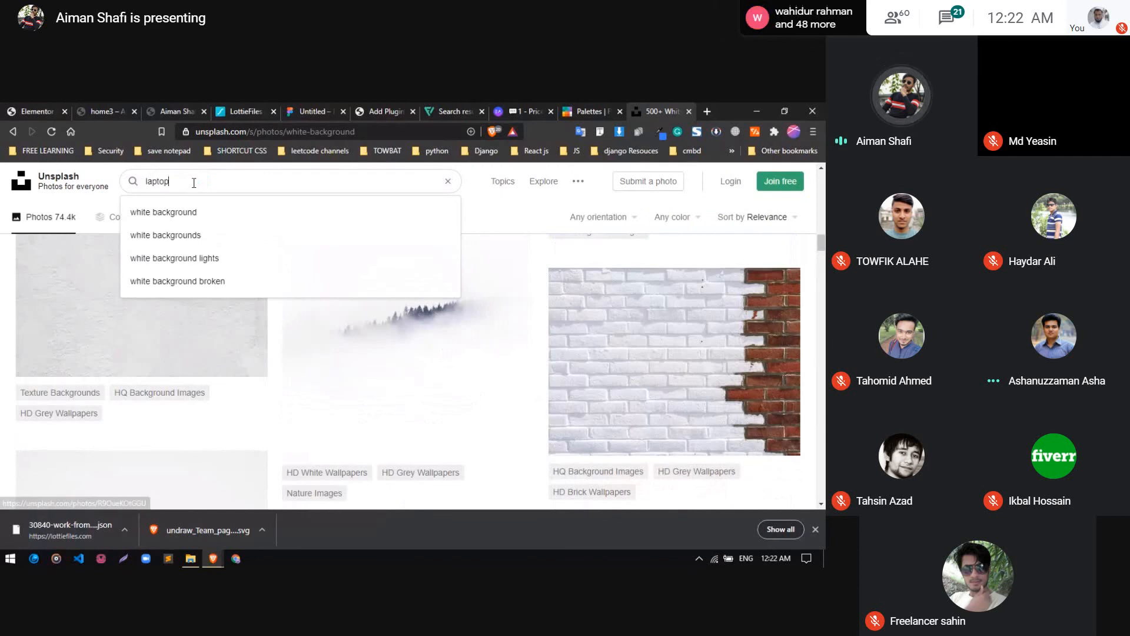
key(Return)
Open the NordWood Themes photo of clasped hands on a laptop at a white desk and download it in Medium (1920x1279) size
scroll(341, 240, down, 2)
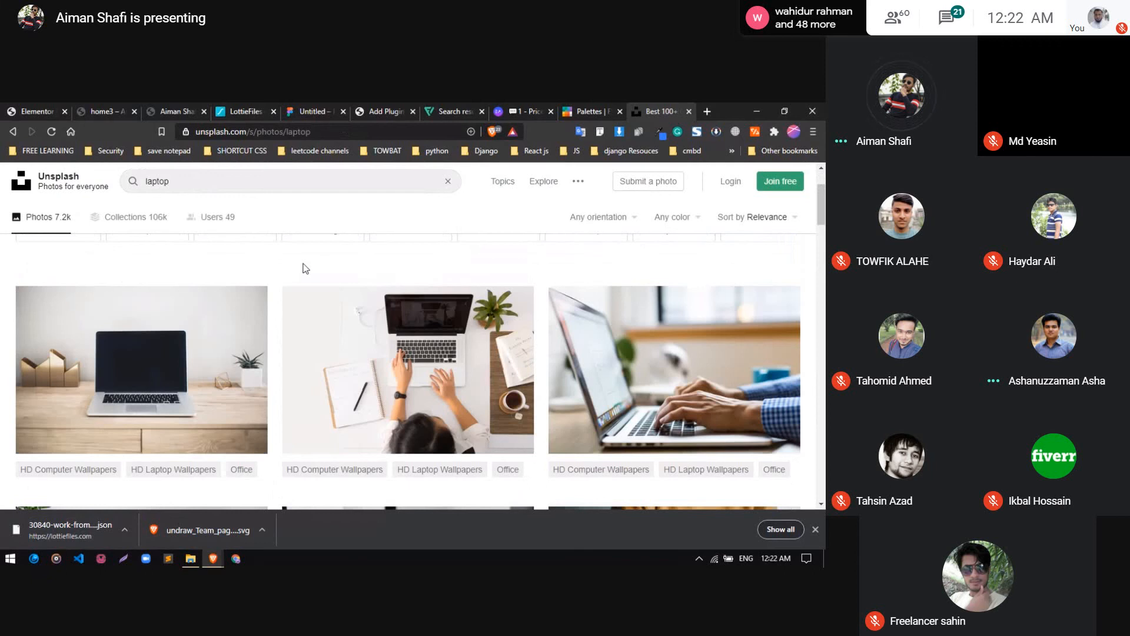
scroll(304, 270, down, 10)
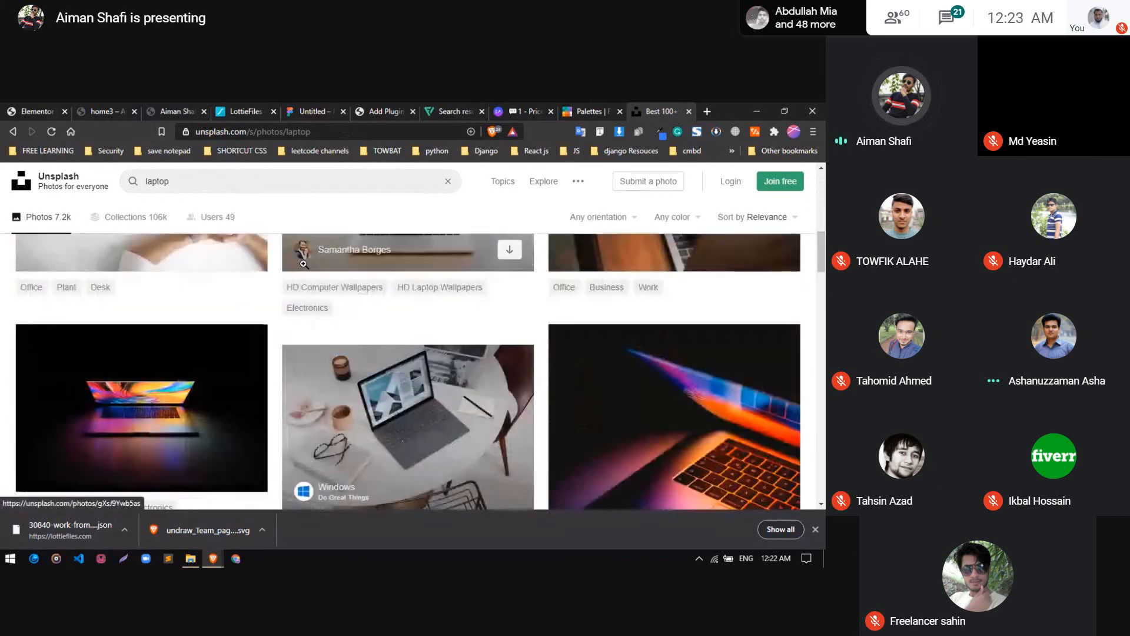
scroll(341, 281, down, 10)
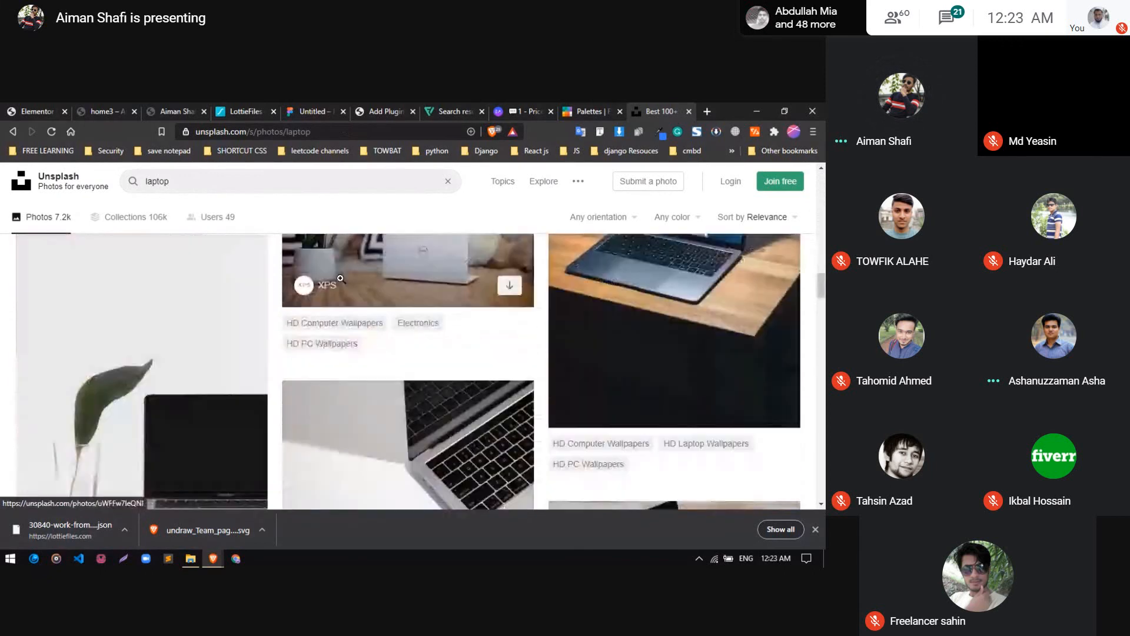
scroll(389, 300, down, 10)
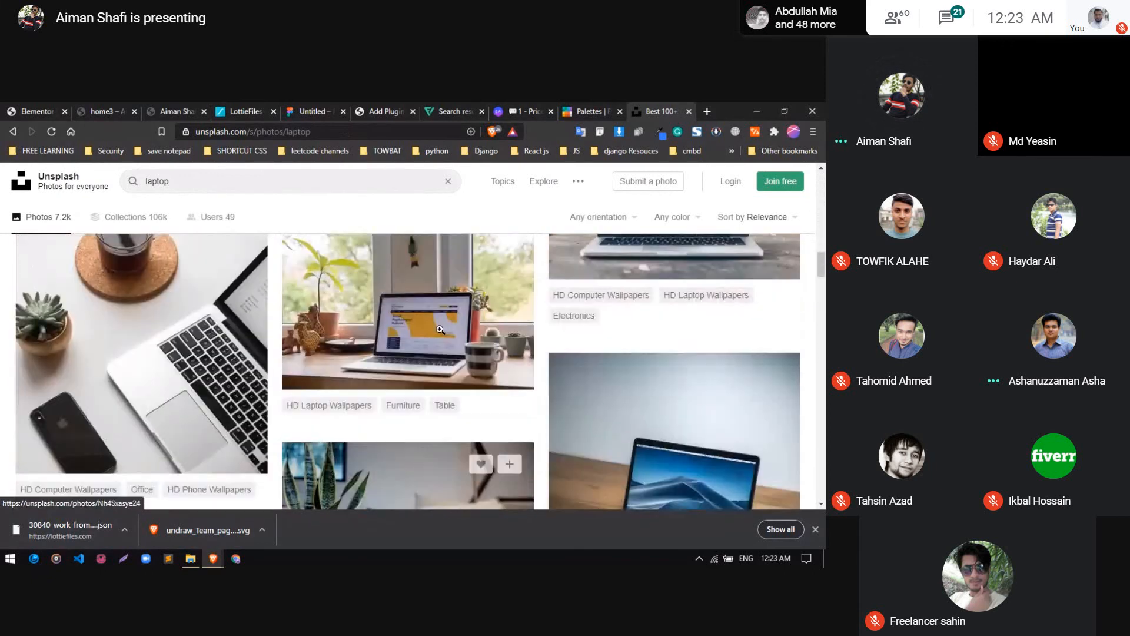
scroll(441, 328, down, 10)
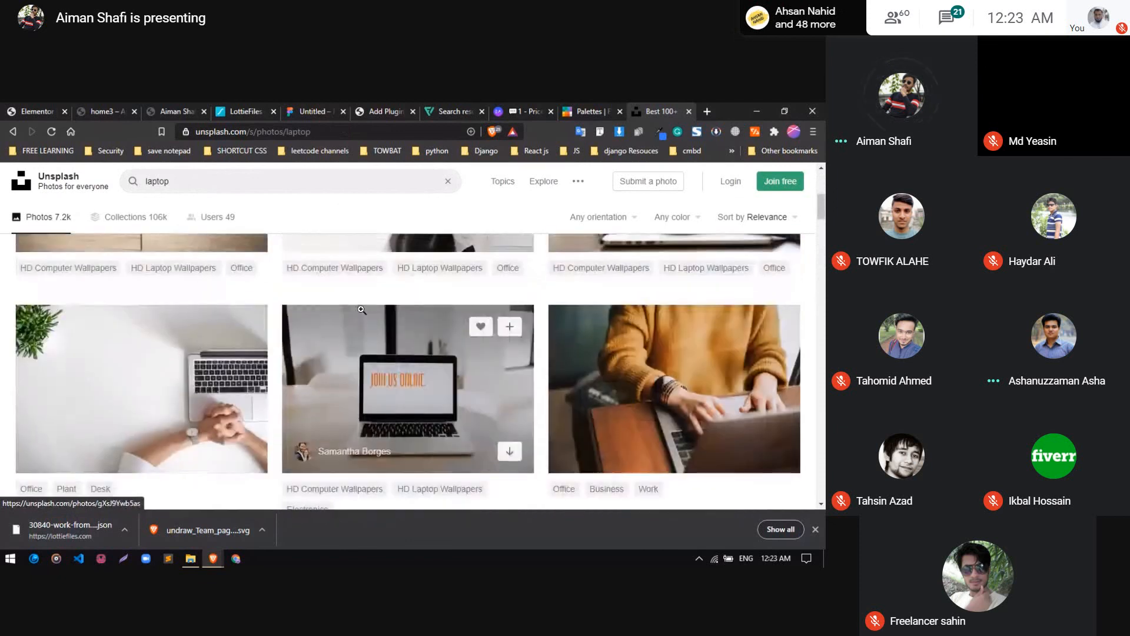
scroll(283, 324, down, 5)
scroll(303, 321, down, 3)
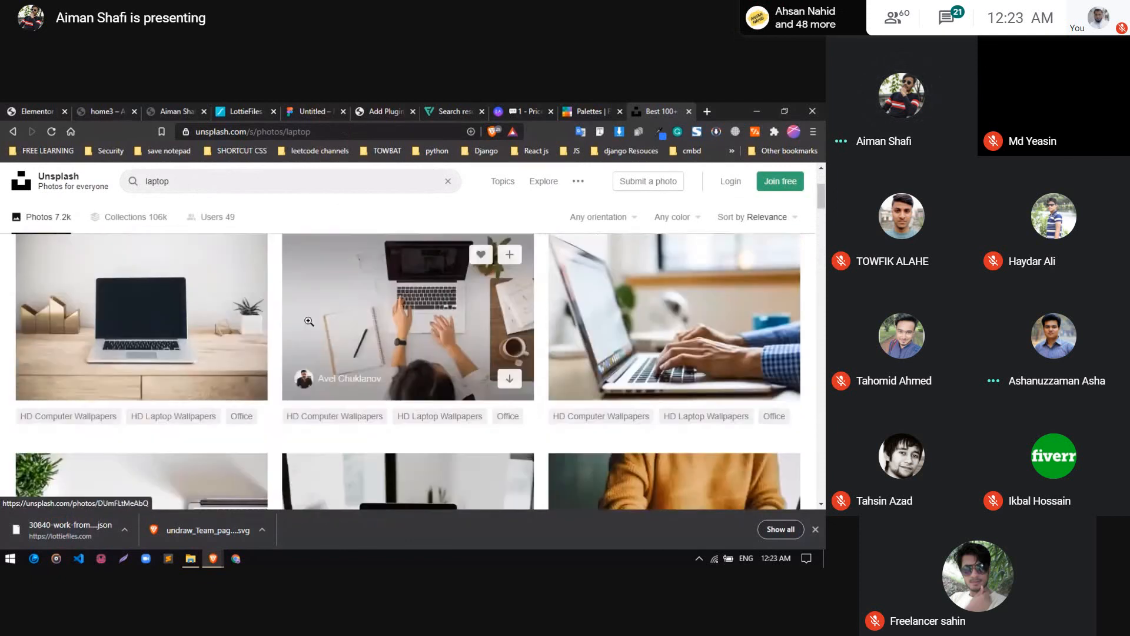
click(408, 372)
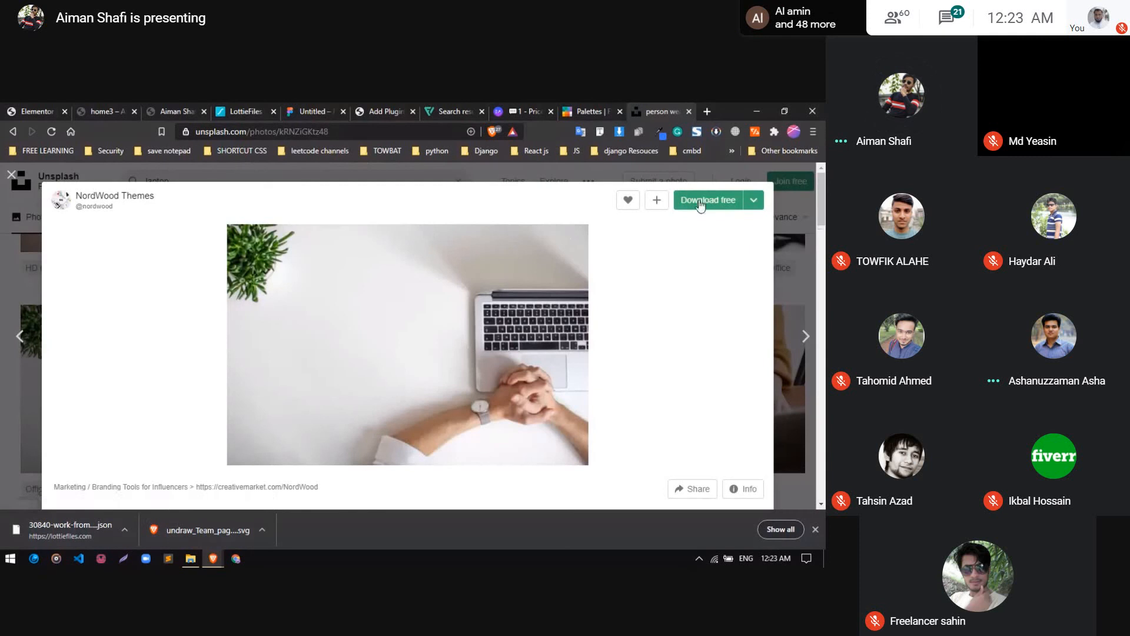
click(754, 200)
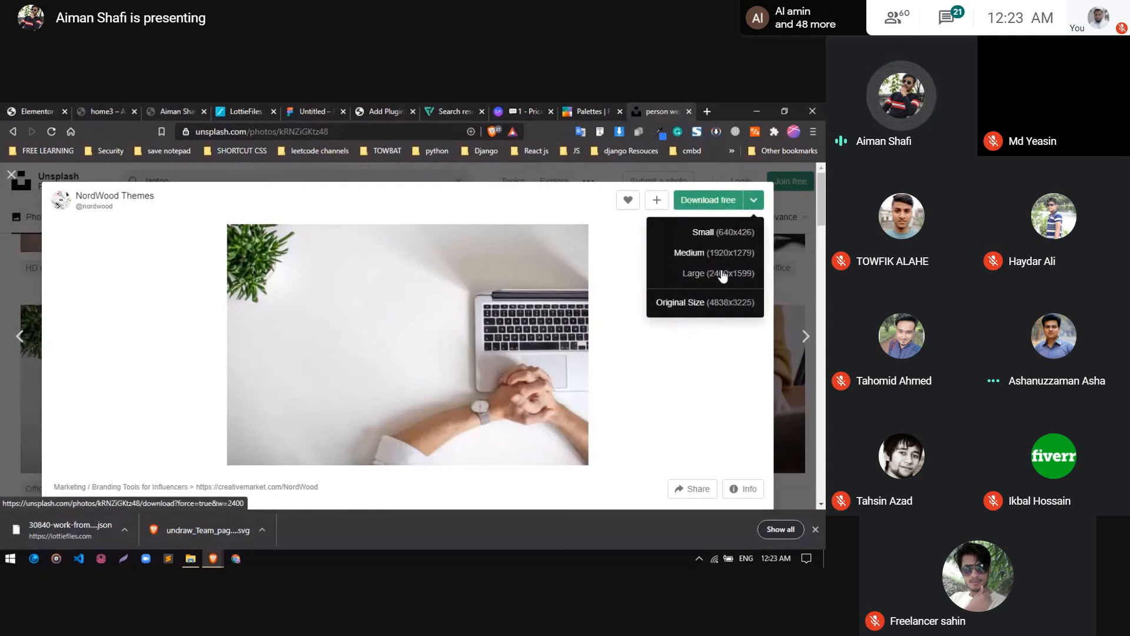
click(733, 253)
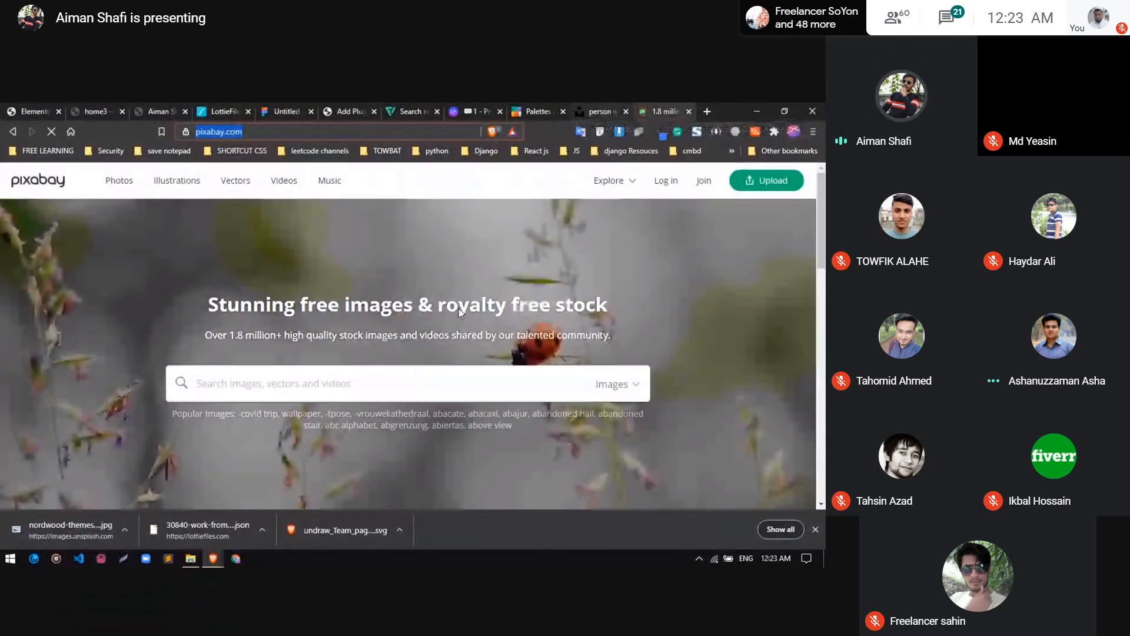
Browse the featured free photos on the Pixabay homepage
scroll(458, 309, down, 5)
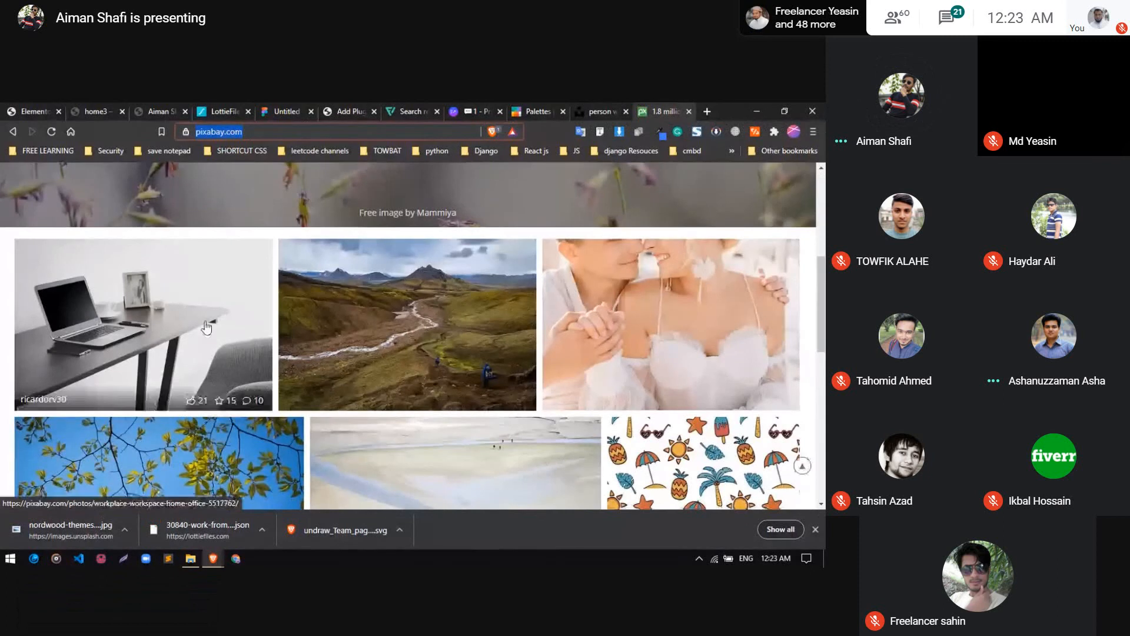
scroll(212, 353, down, 4)
scroll(213, 330, up, 6)
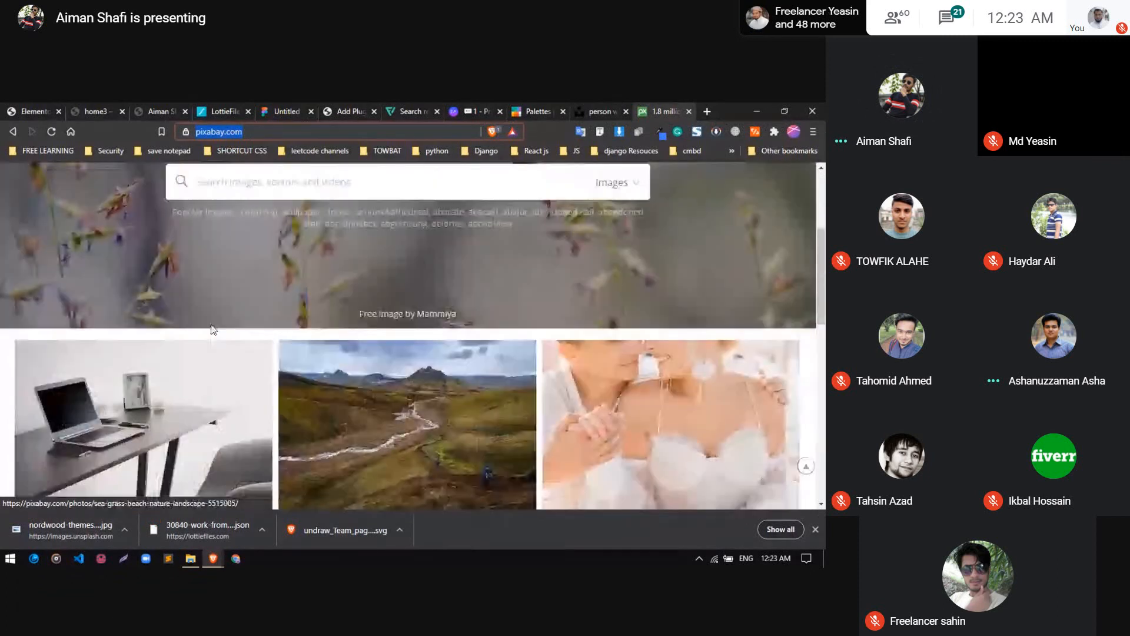
Return to the Elementor editor and give the hero section a Classic background using the white desk and keyboard photo from the Media Library
click(52, 109)
click(490, 170)
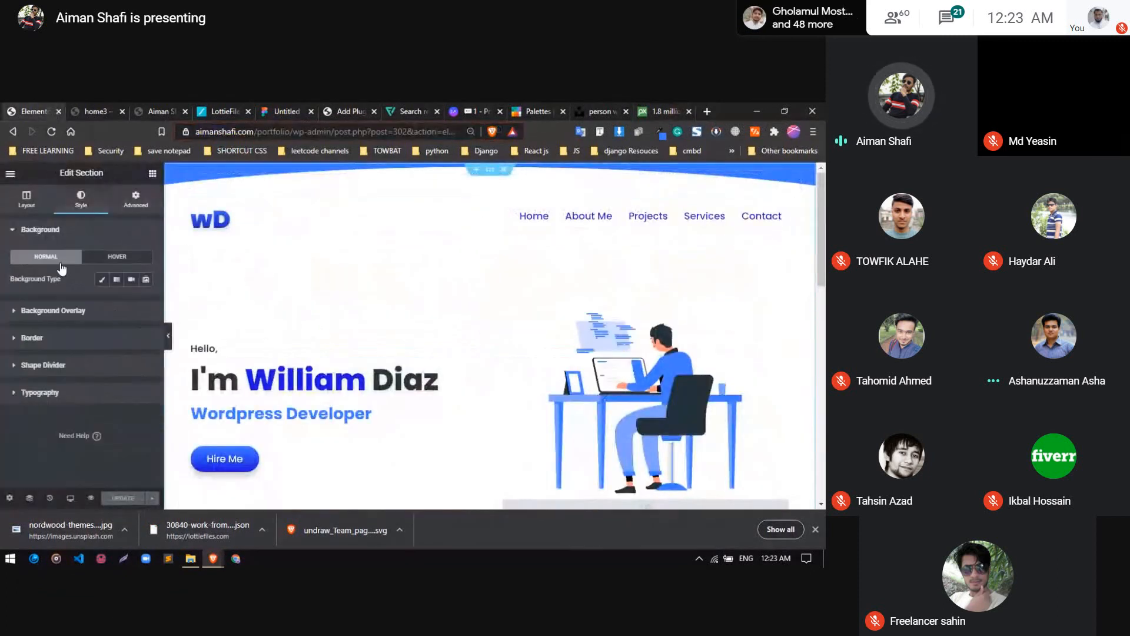
click(106, 281)
click(77, 358)
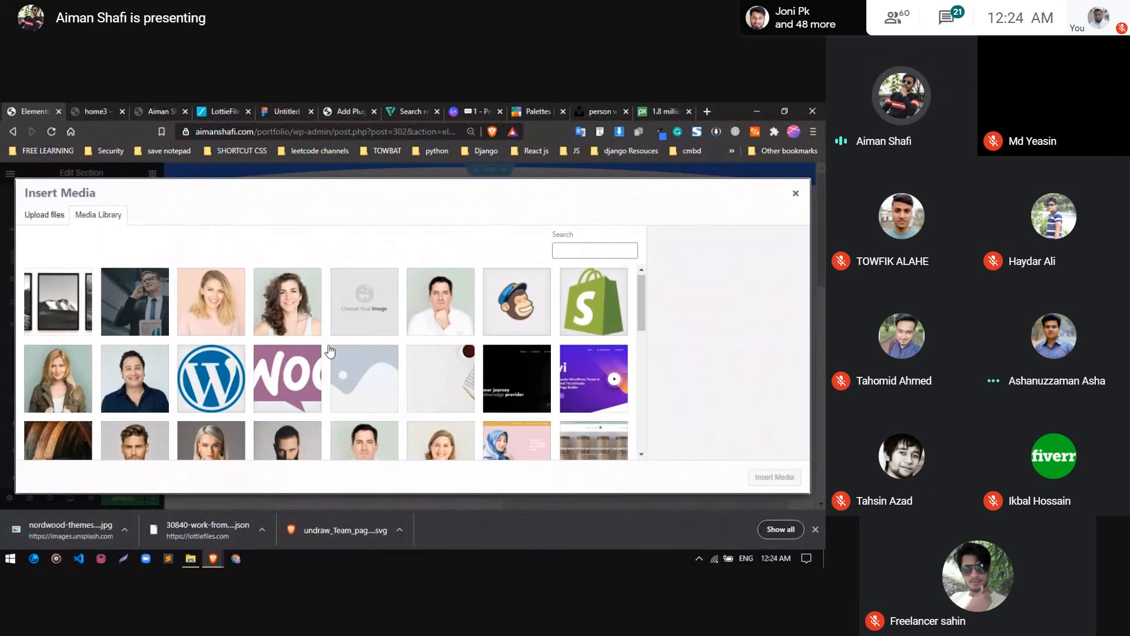
scroll(329, 352, down, 2)
scroll(330, 351, up, 2)
click(437, 370)
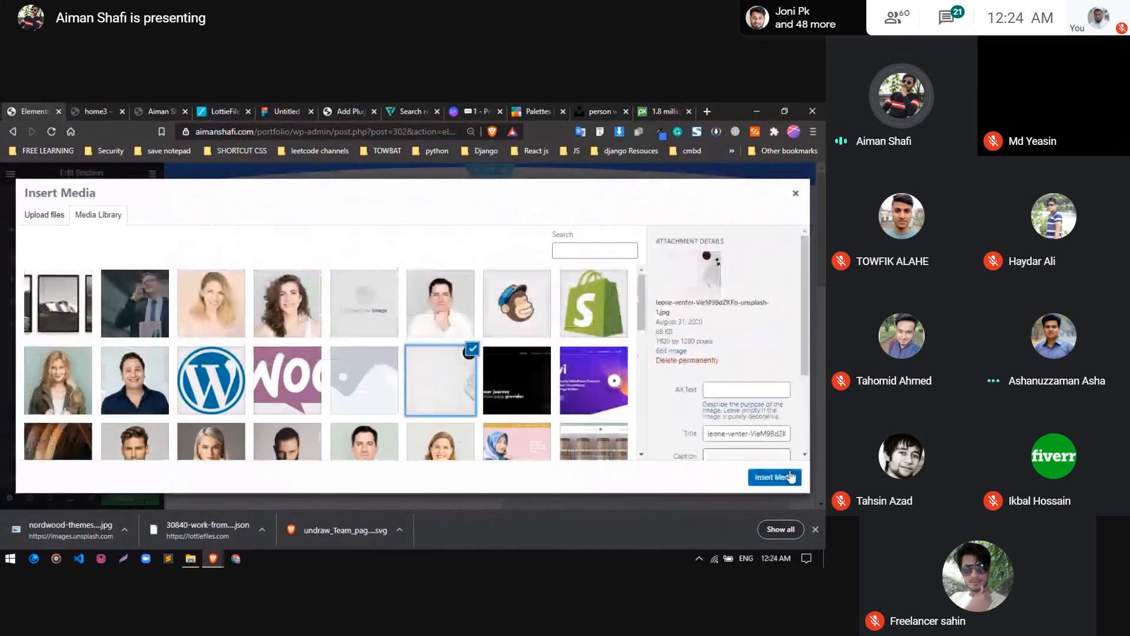
key(Escape)
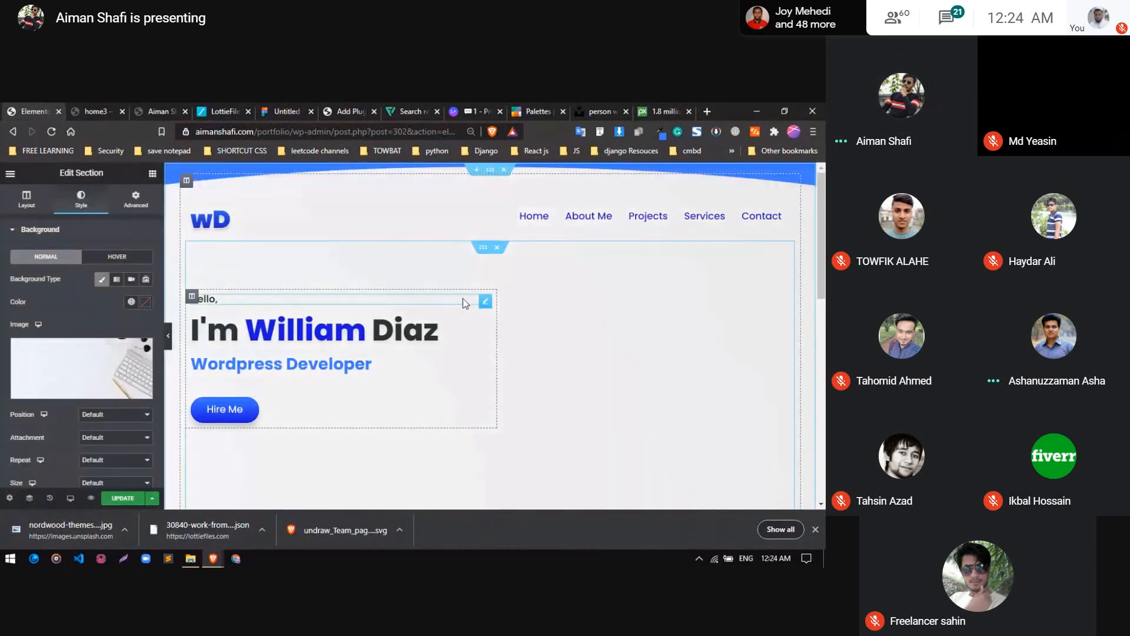
Set the hero background image to Center Center position, Fixed attachment, No-repeat and Cover size
scroll(475, 320, down, 1)
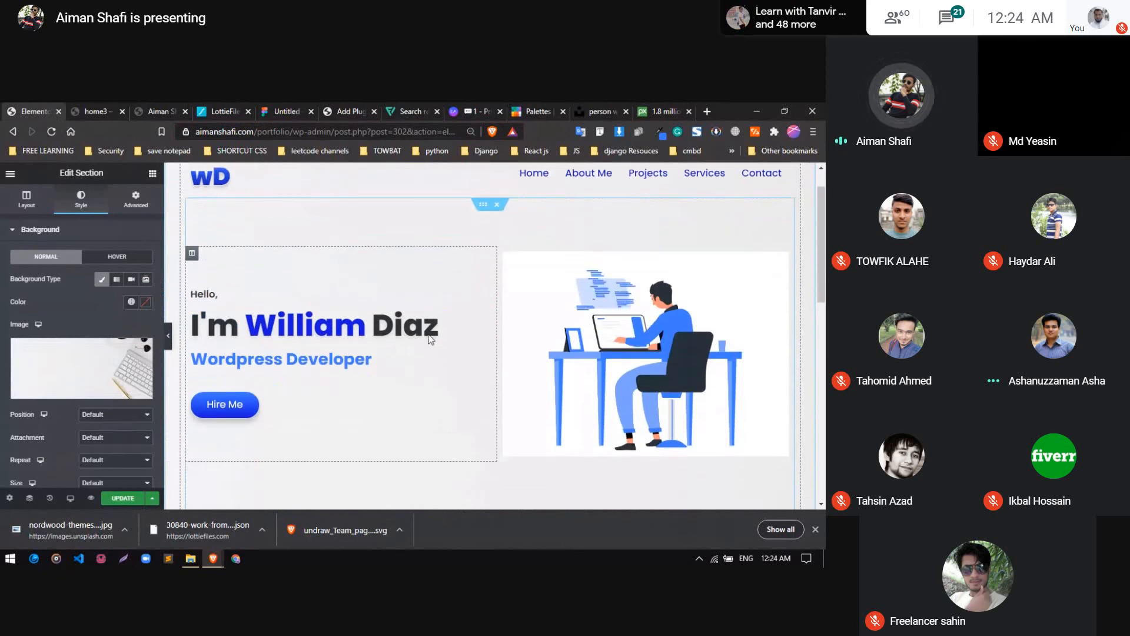
scroll(44, 377, down, 5)
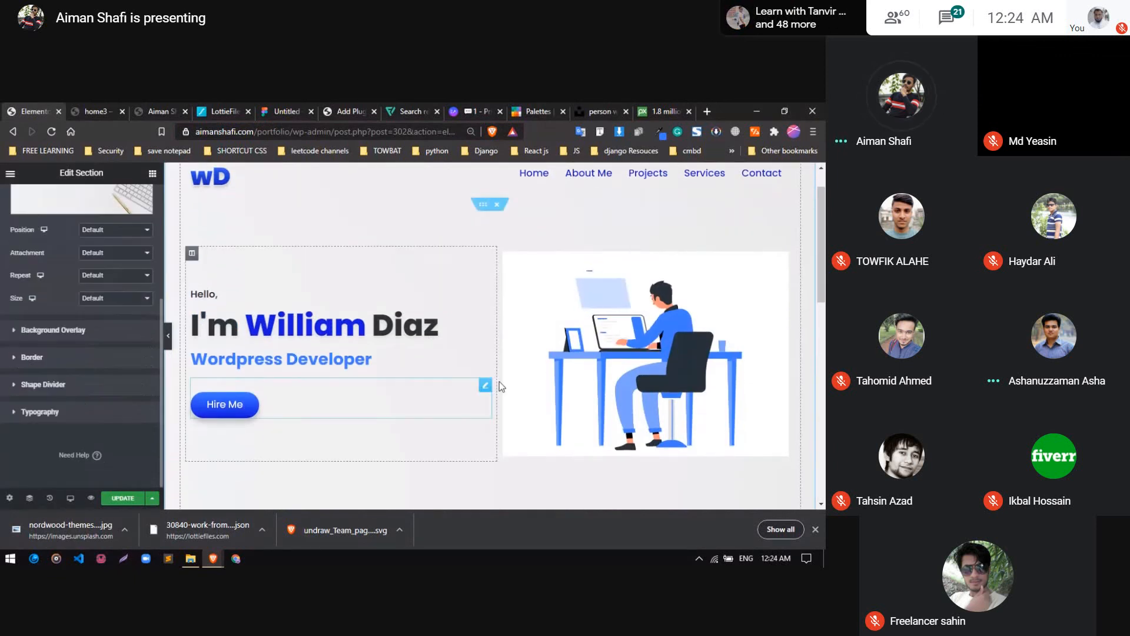
scroll(500, 386, up, 1)
scroll(56, 336, up, 5)
scroll(68, 319, down, 2)
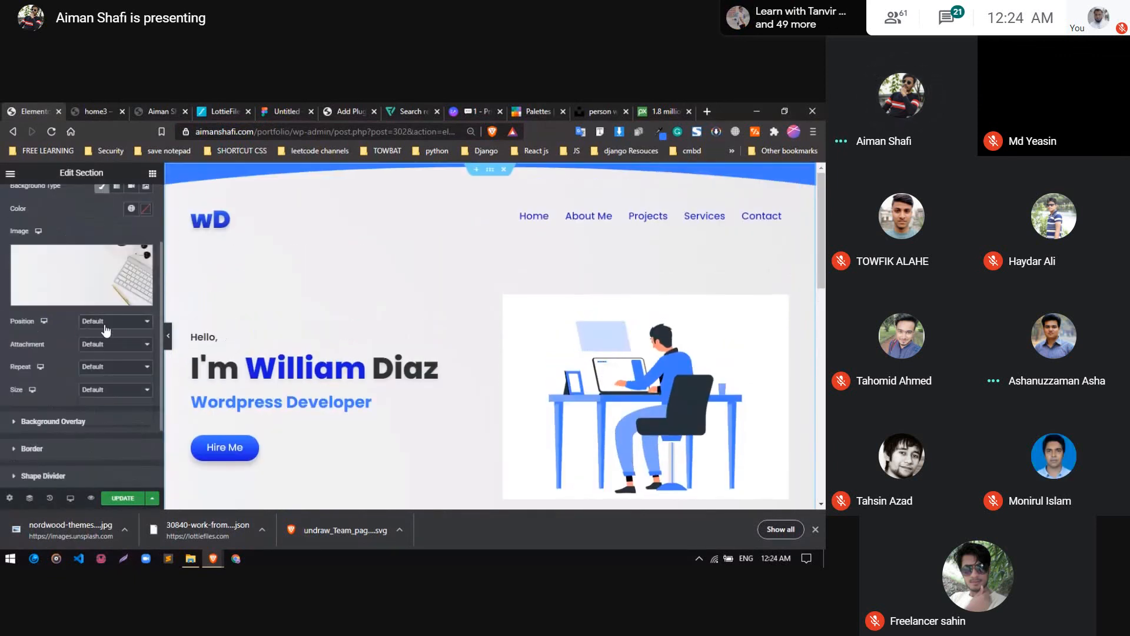
click(107, 321)
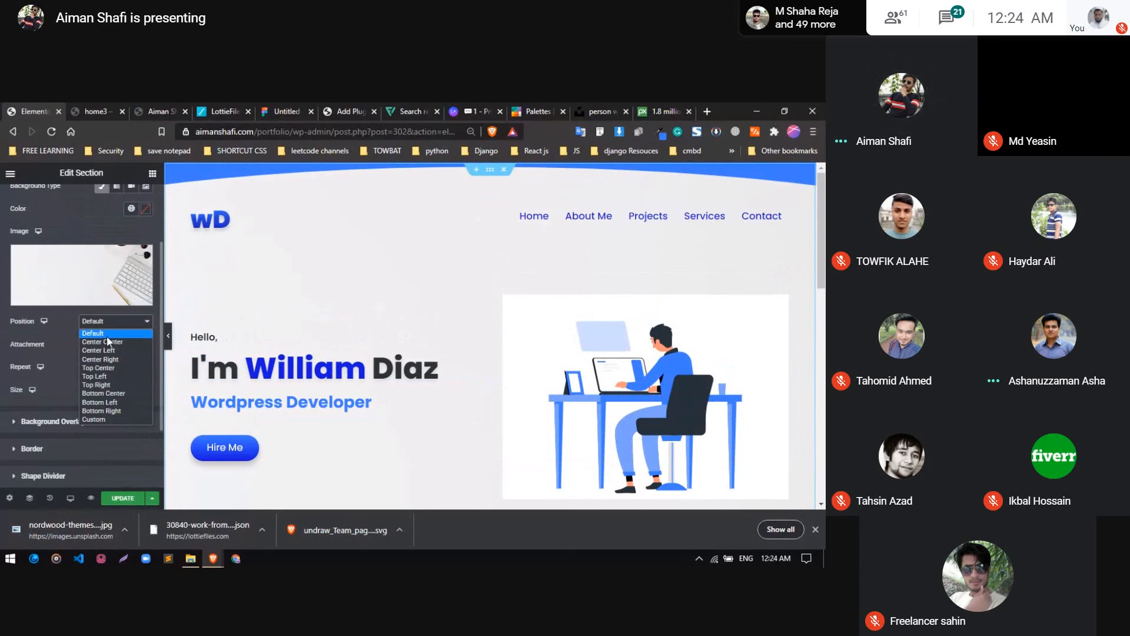
click(103, 342)
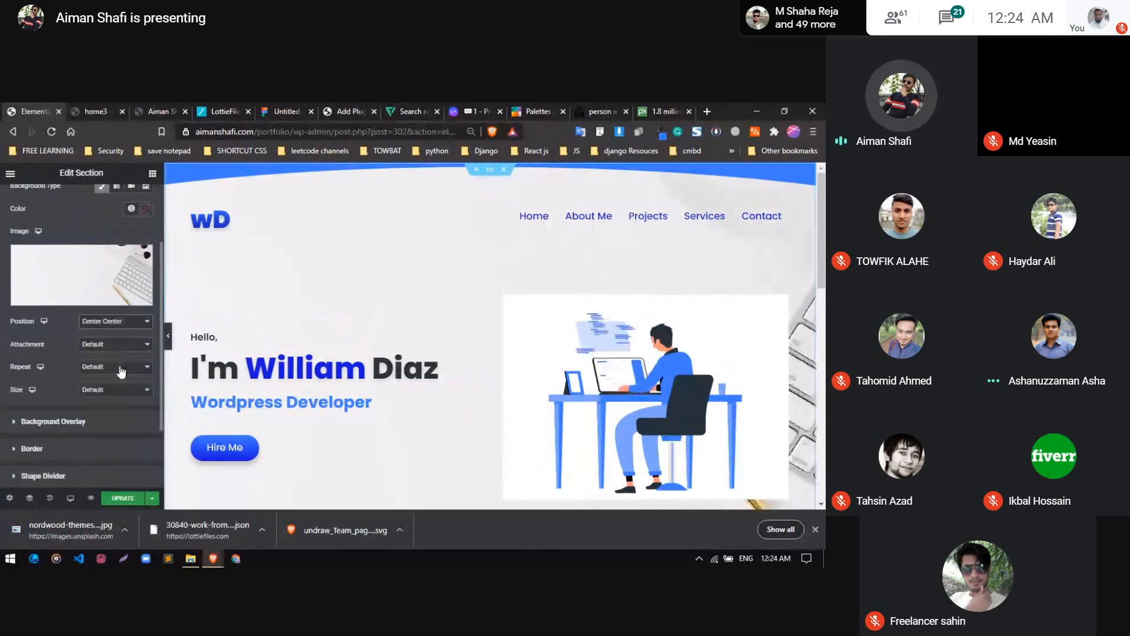
click(109, 343)
click(104, 372)
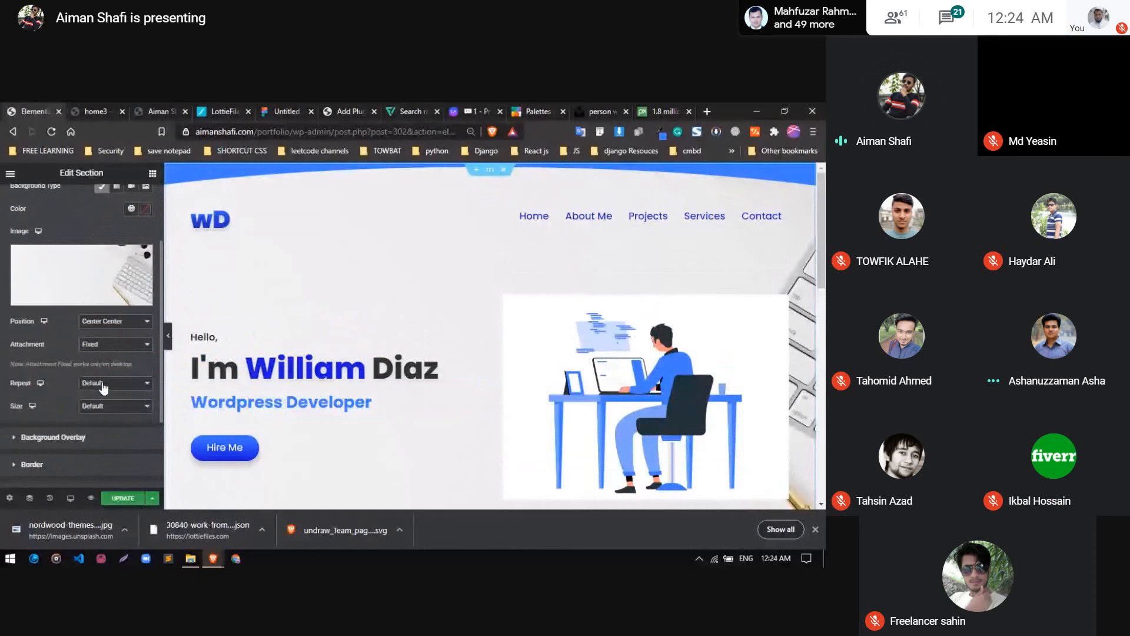
click(103, 386)
click(104, 440)
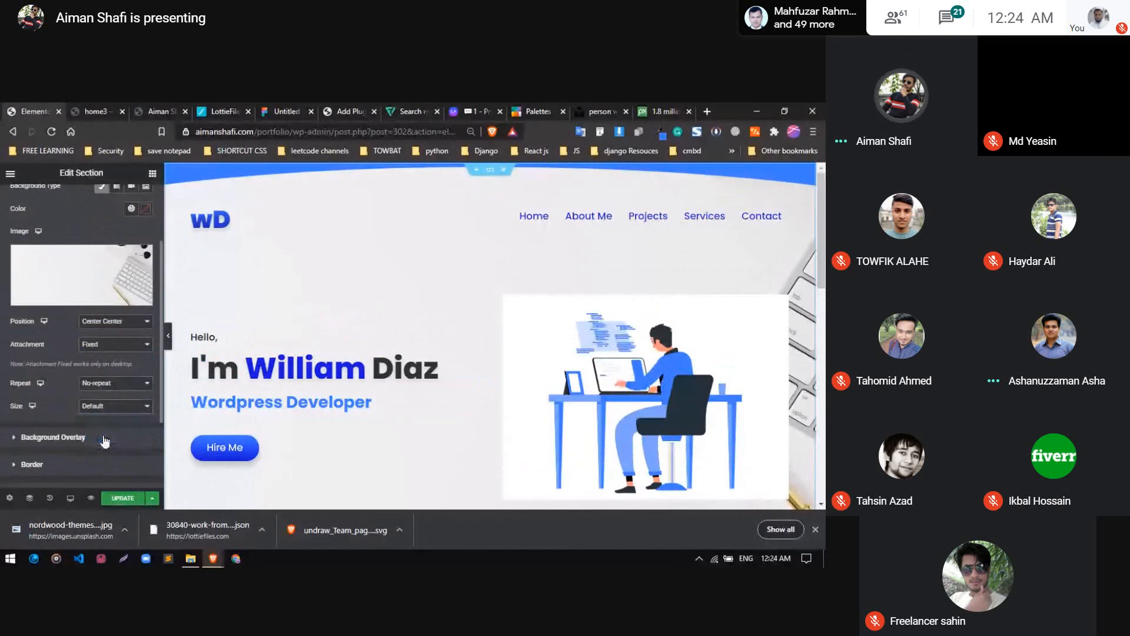
scroll(54, 369, down, 3)
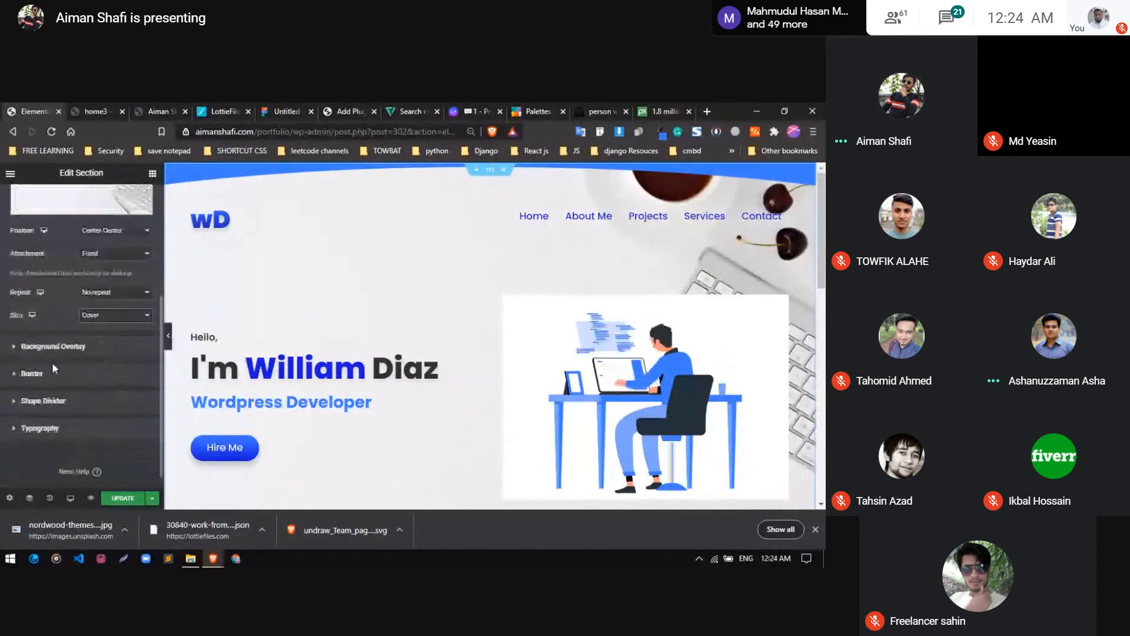
Choose a Classic background overlay for the hero section, open its colour picker, and dismiss the download notification
click(70, 350)
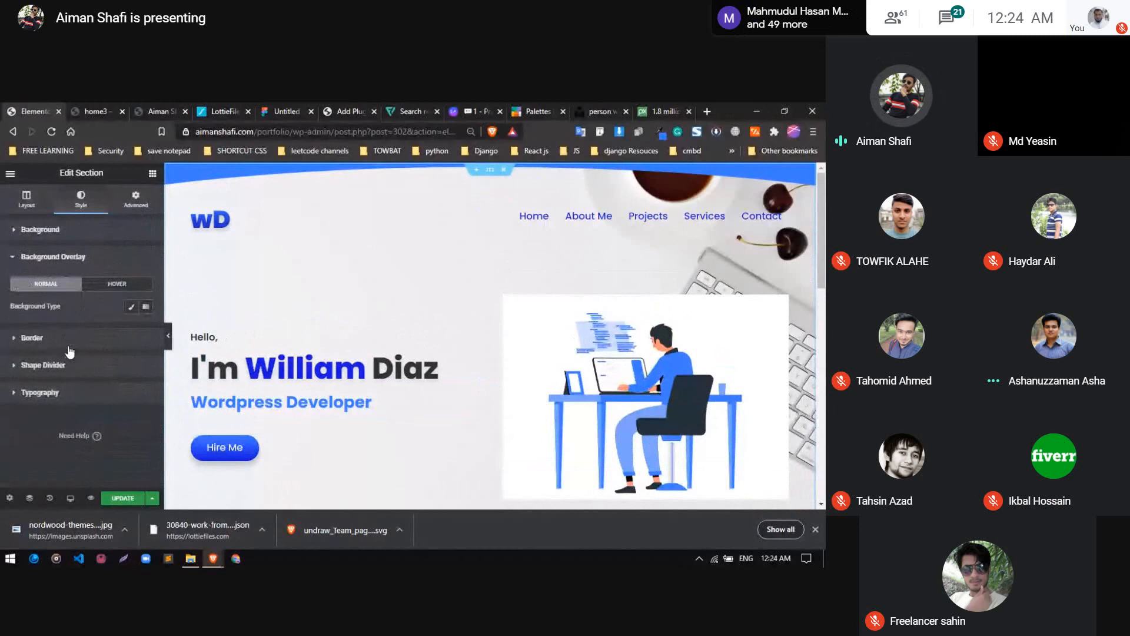
click(130, 306)
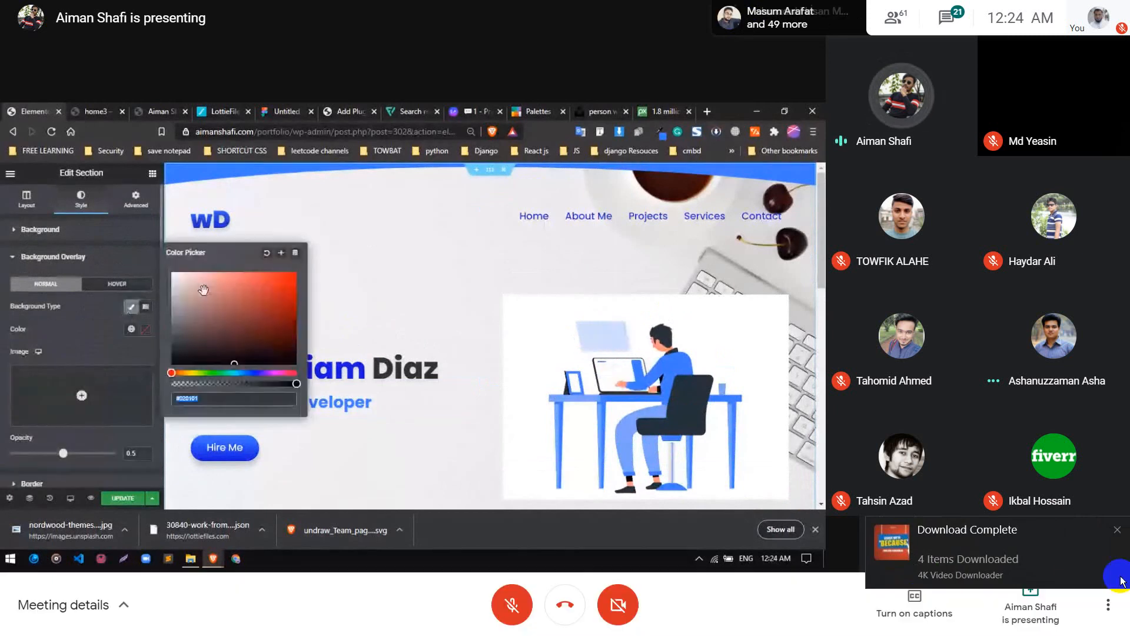
click(1116, 533)
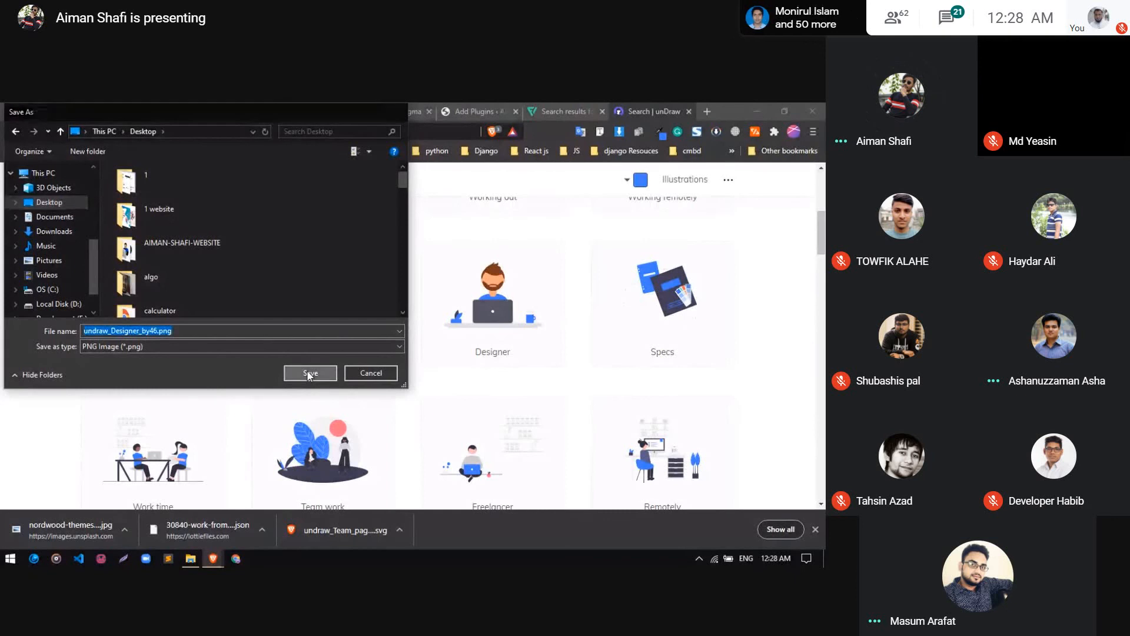
Save the unDraw Designer illustration to the Desktop as undraw_Designer_by46.png and return to the Elementor editor
click(309, 374)
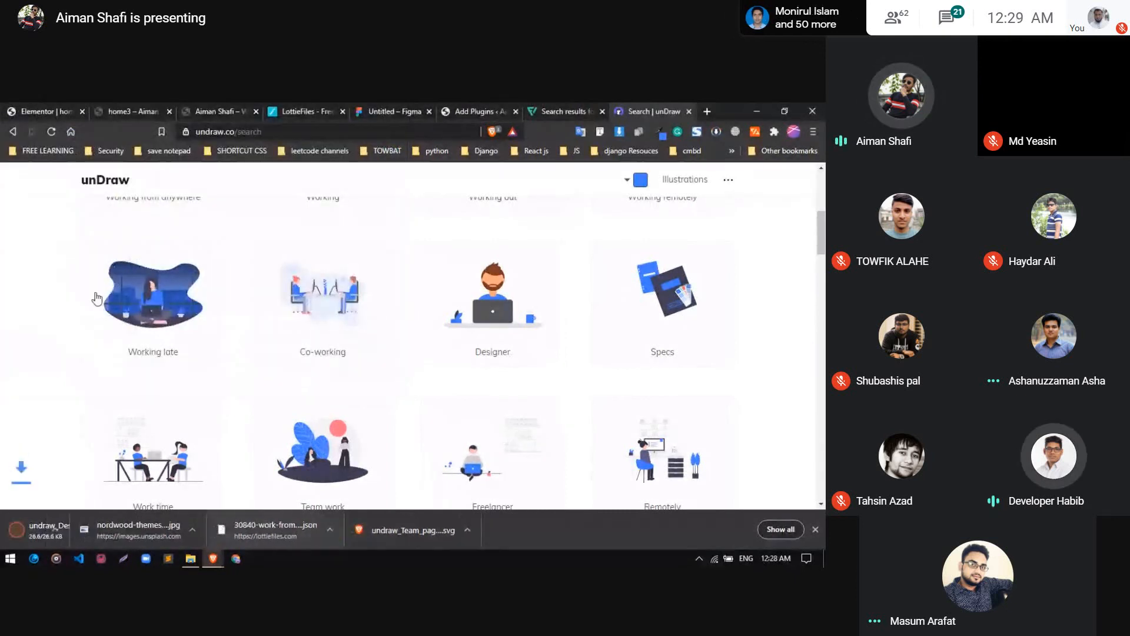
click(17, 107)
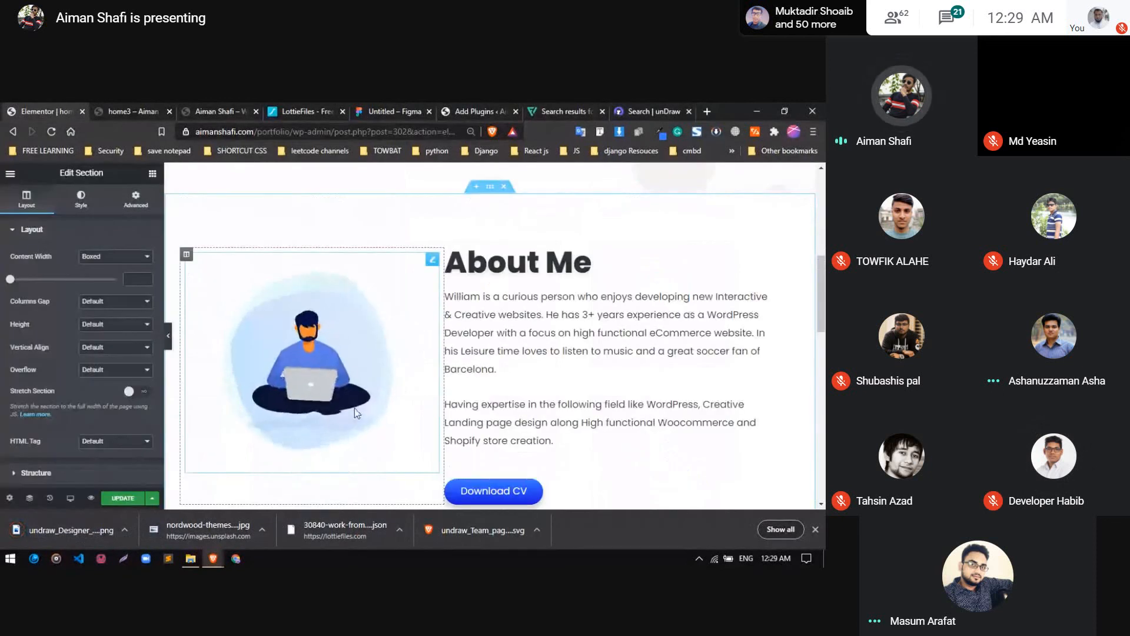
Replace the Lottie animation beside the About Me text with an Image widget
scroll(354, 408, up, 4)
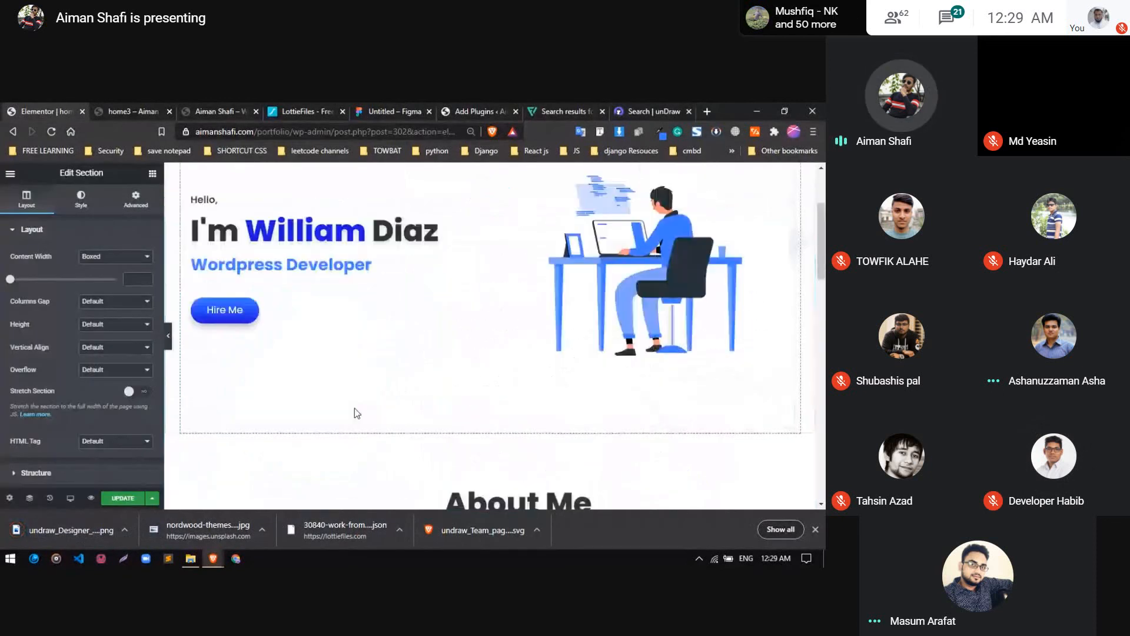
scroll(354, 408, down, 4)
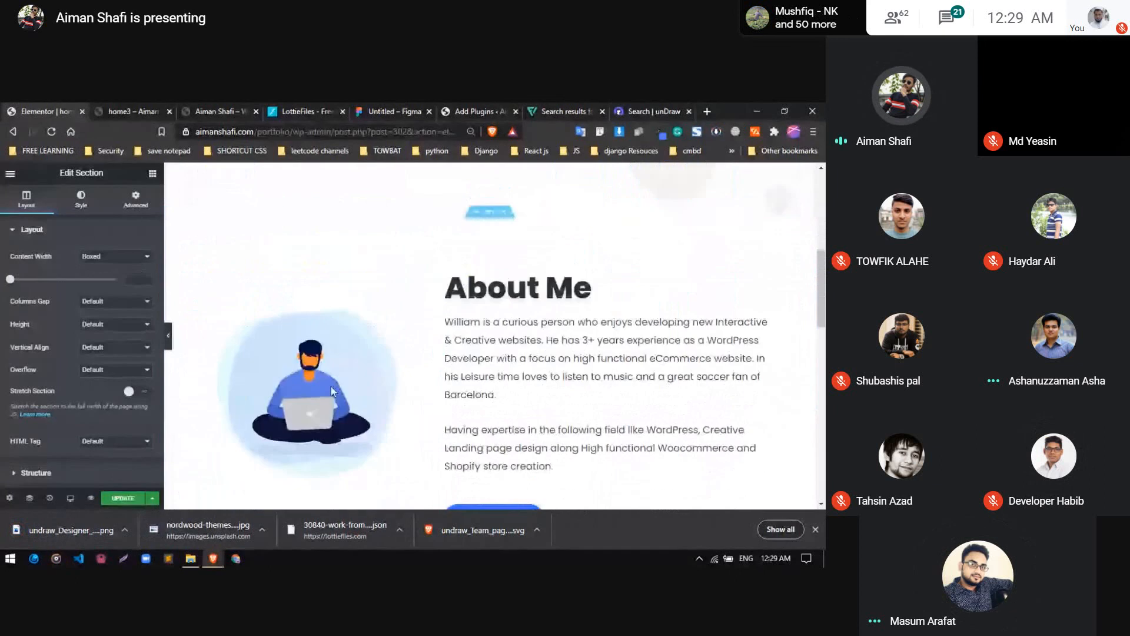
right_click(326, 379)
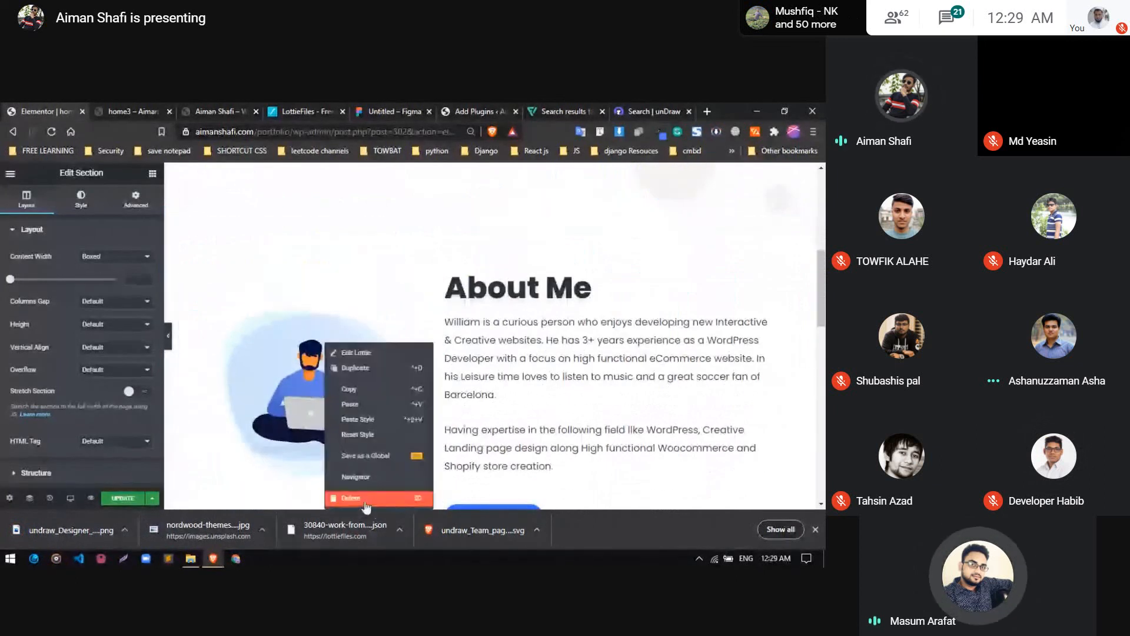
click(366, 507)
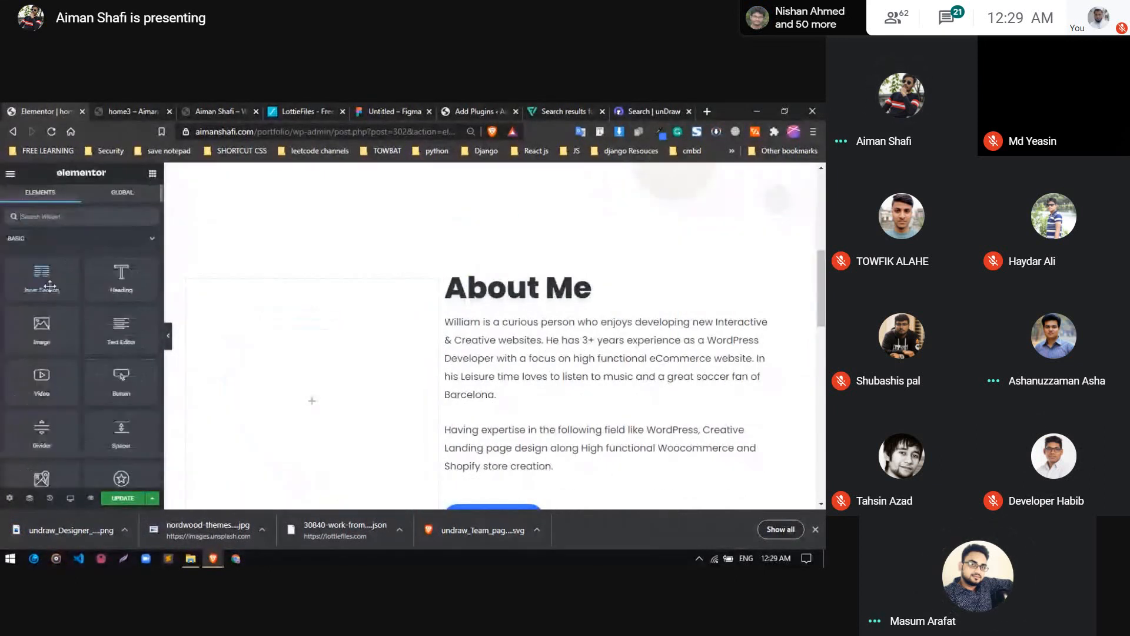
drag(41, 330, 313, 365)
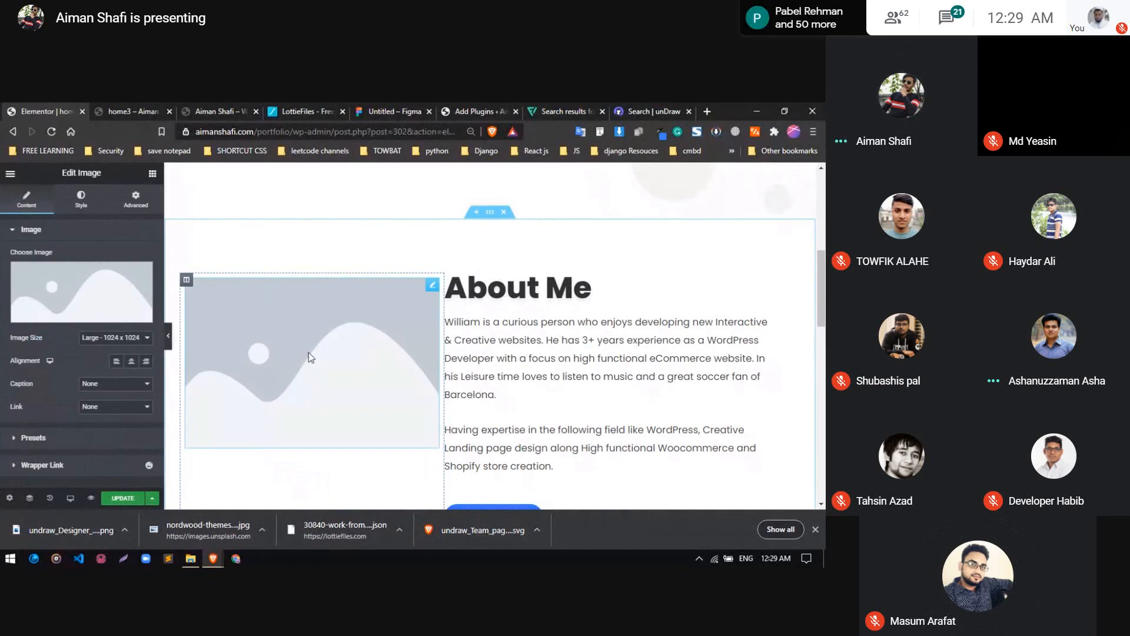
Upload the downloaded undraw_Designer_by46.png to the Media Library and insert it into the About Me Image widget
click(88, 303)
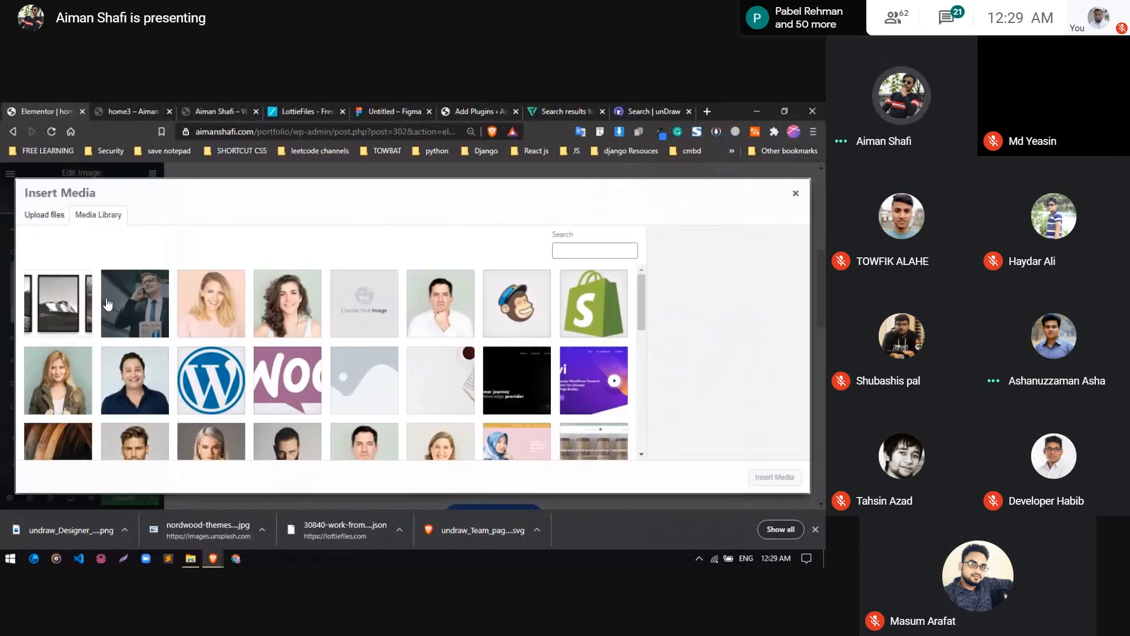
drag(64, 523, 182, 411)
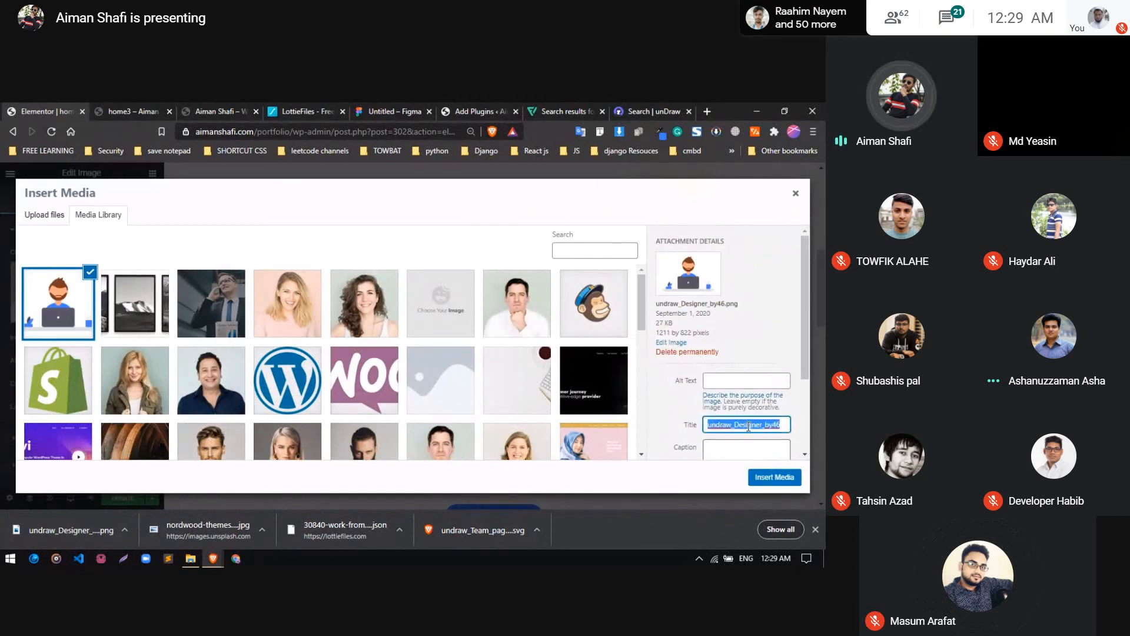
click(746, 386)
click(683, 410)
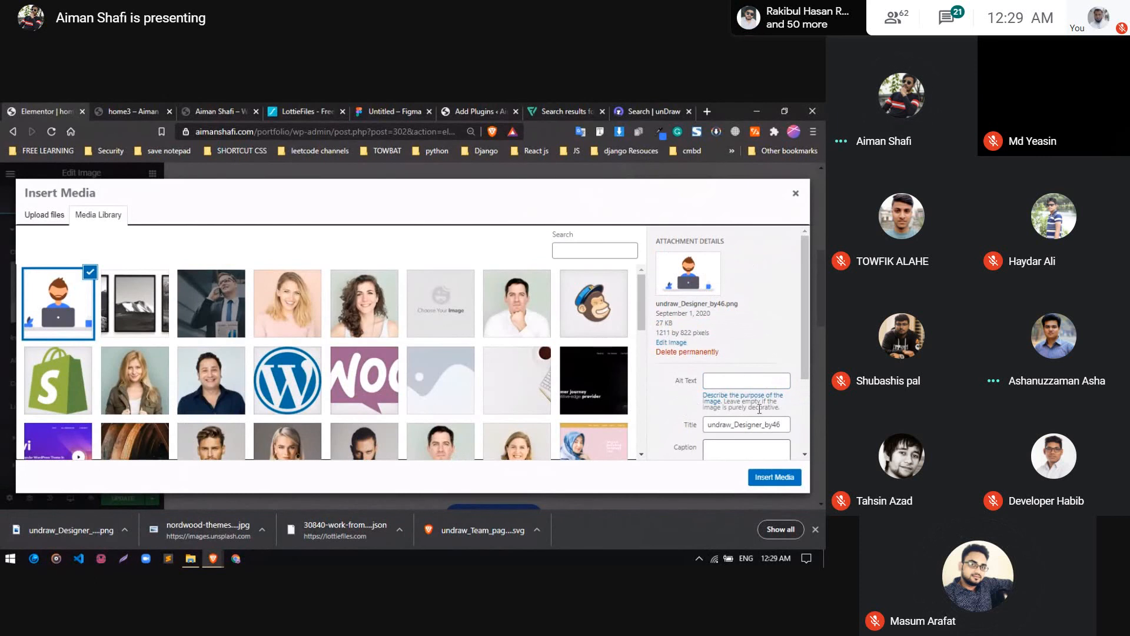
click(773, 477)
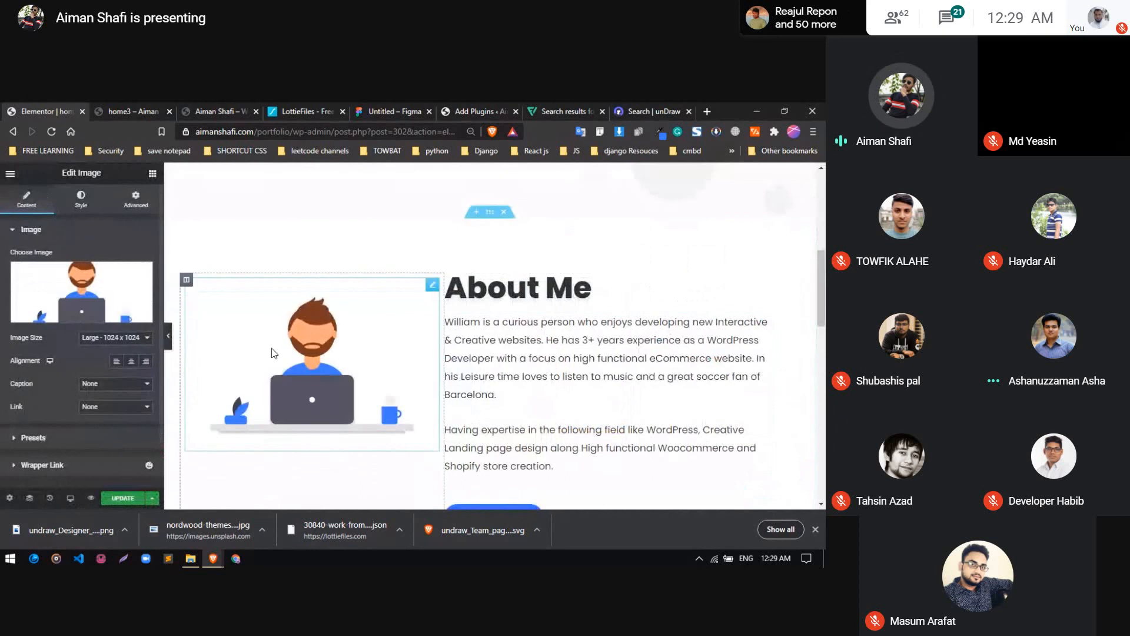
Set the vertical alignment of the About Me image column to Middle and check the section down to Services
scroll(333, 419, up, 6)
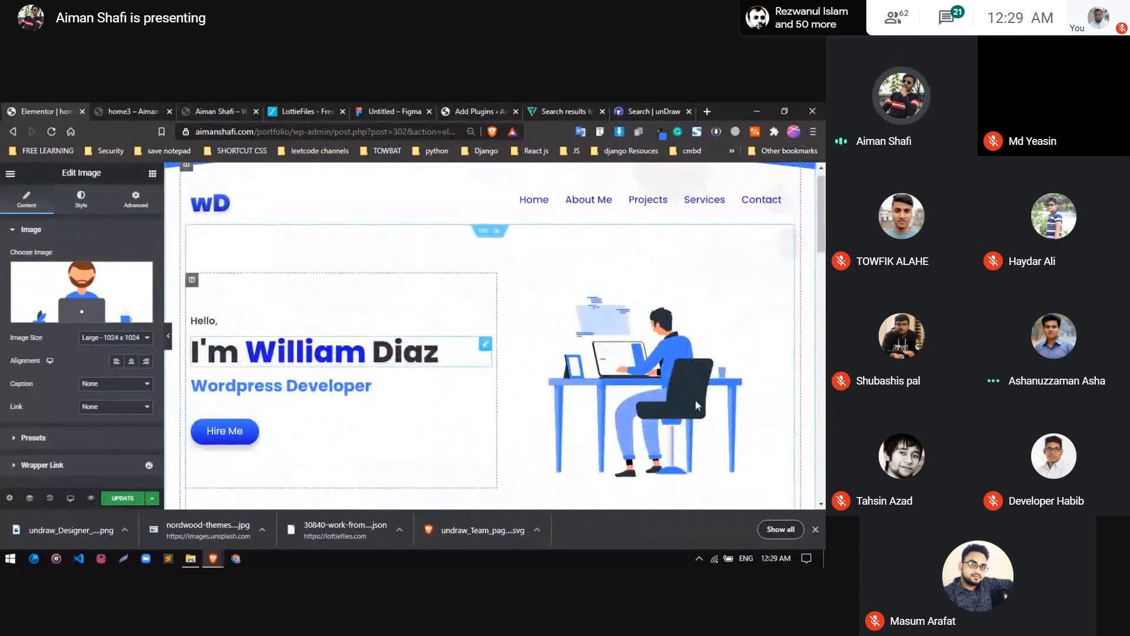
scroll(339, 336, down, 3)
scroll(337, 336, down, 3)
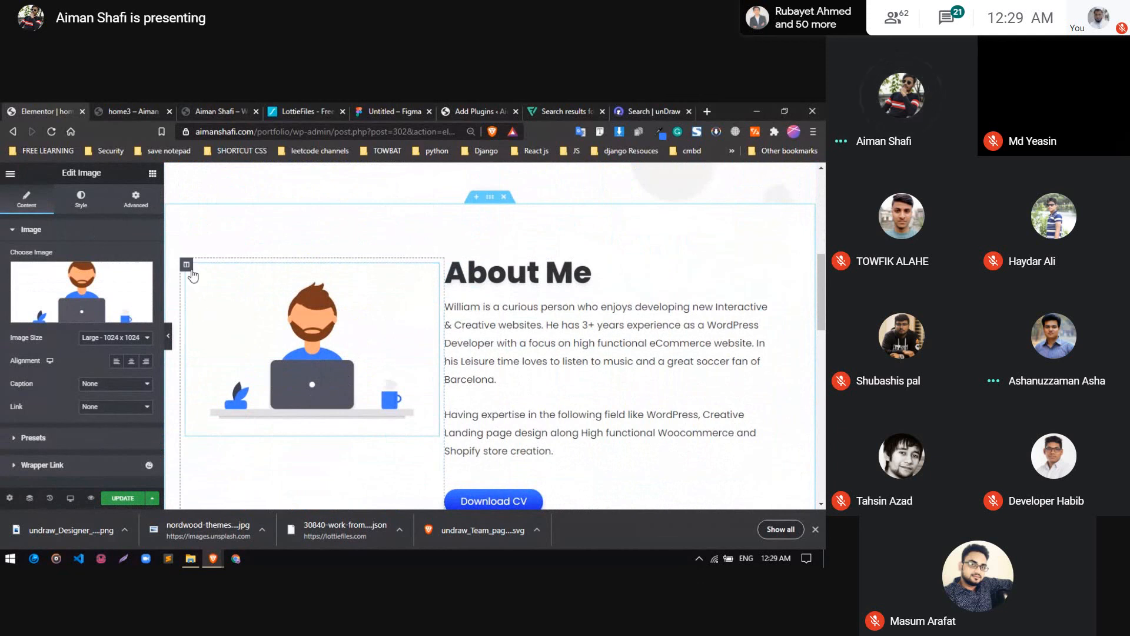
click(187, 266)
click(100, 279)
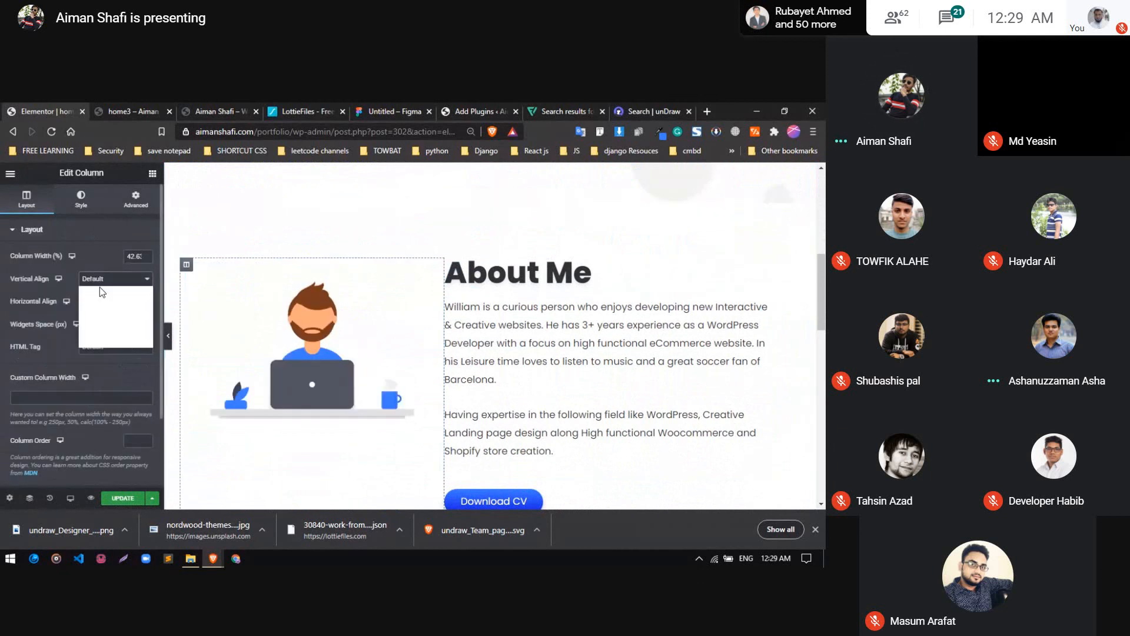
click(103, 302)
click(100, 279)
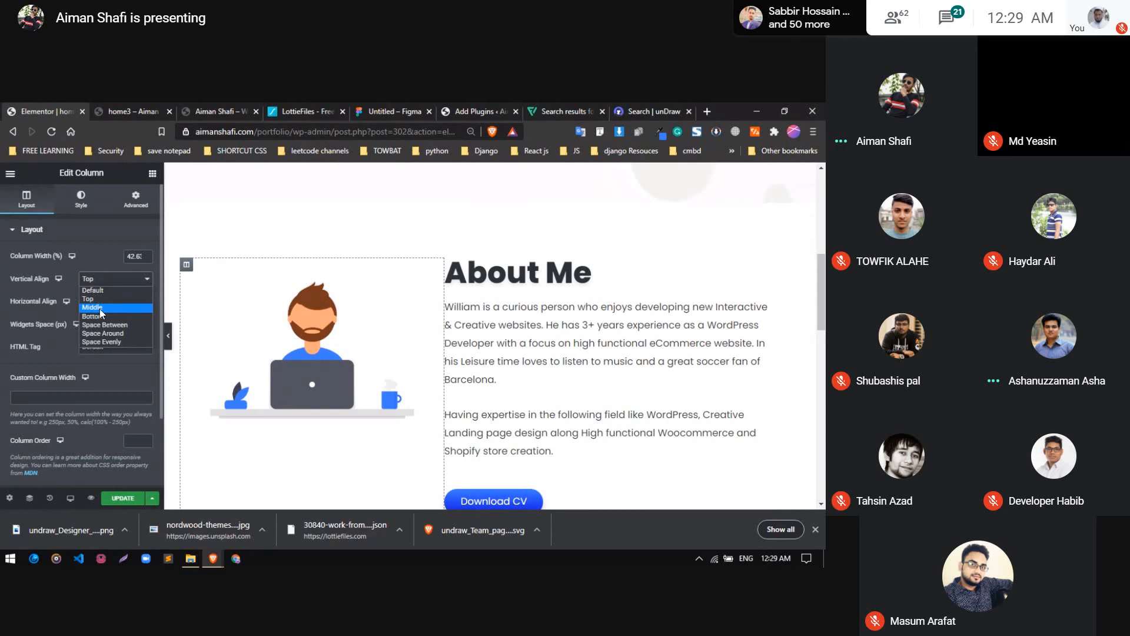
click(100, 307)
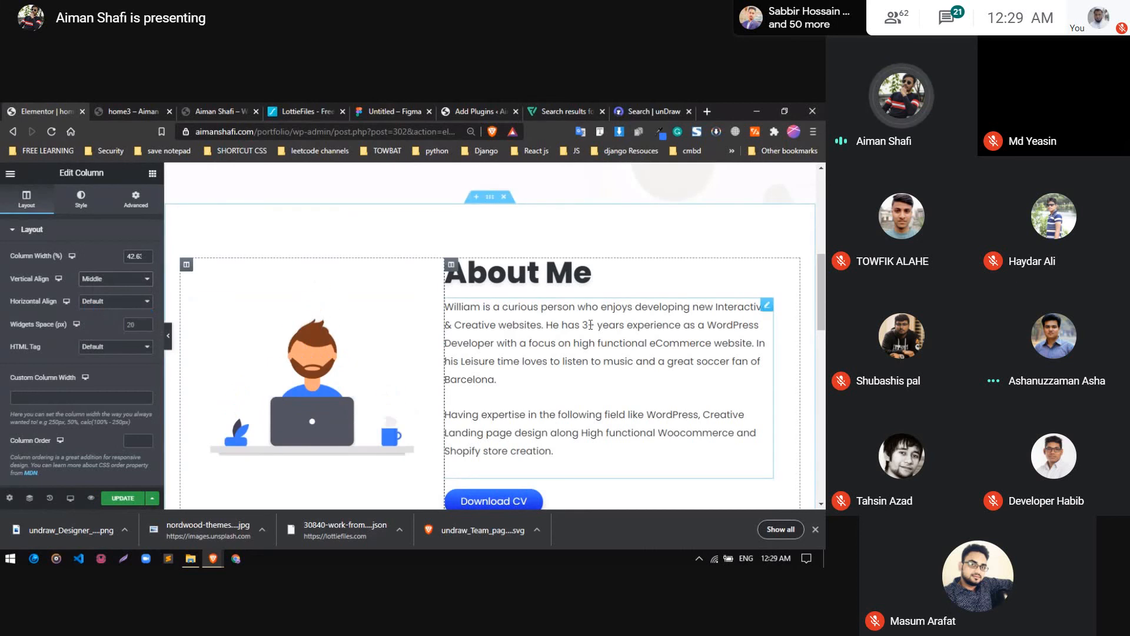
scroll(554, 313, down, 1)
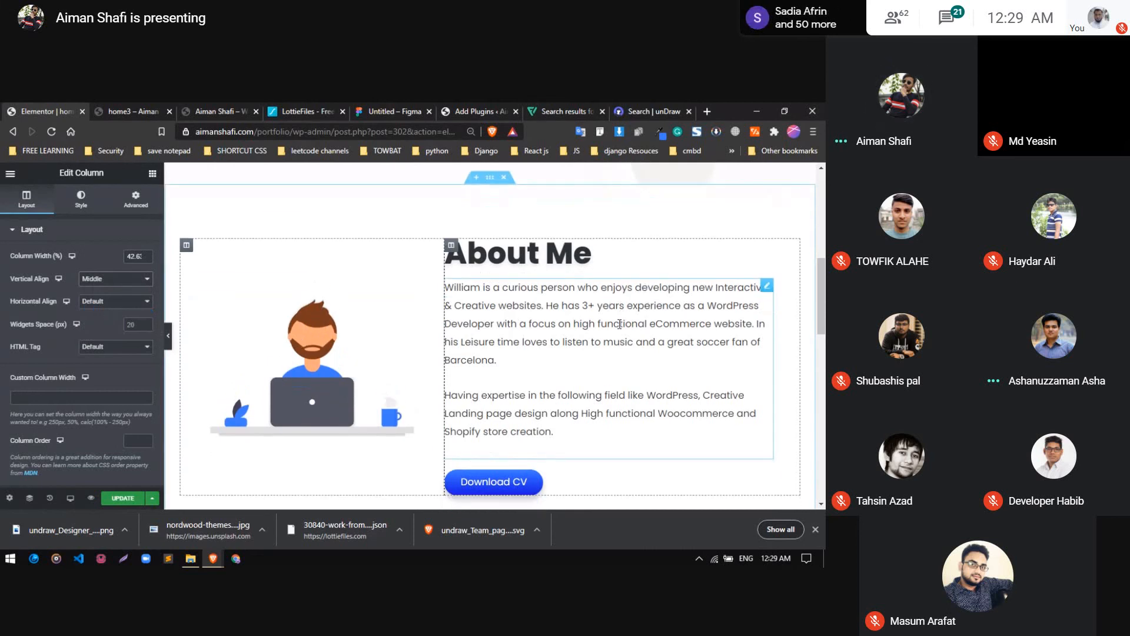
scroll(555, 312, down, 3)
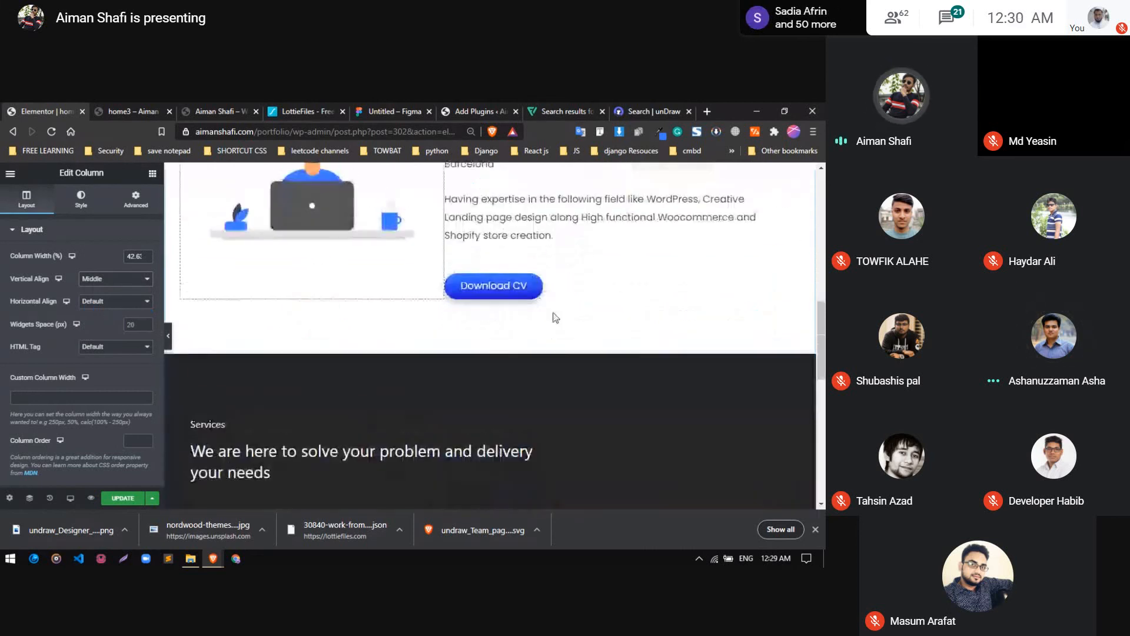
Examine the Services section, from its heading through both rows of service cards
scroll(555, 318, down, 4)
scroll(463, 332, down, 1)
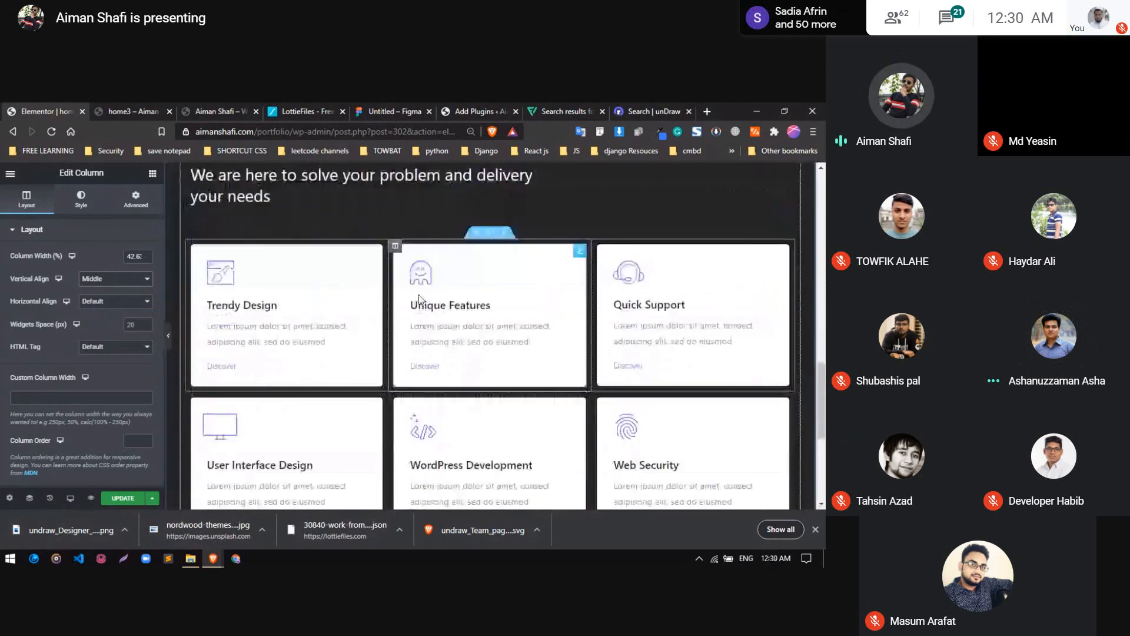
scroll(574, 334, up, 2)
scroll(524, 301, up, 8)
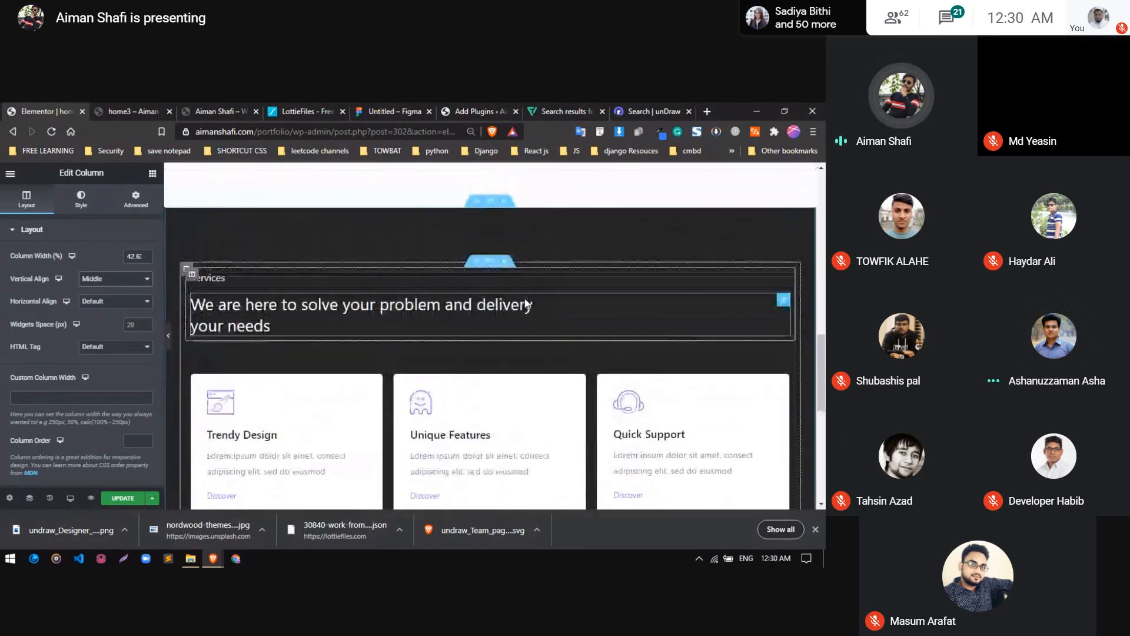
scroll(524, 299, down, 6)
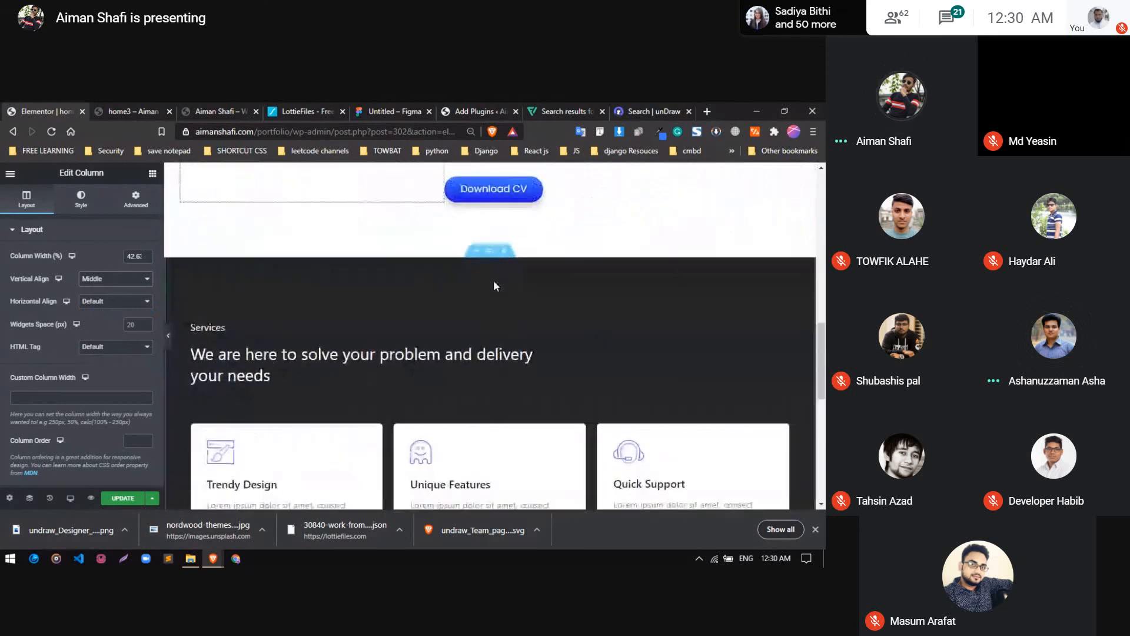
click(472, 283)
scroll(437, 312, down, 1)
scroll(436, 312, down, 5)
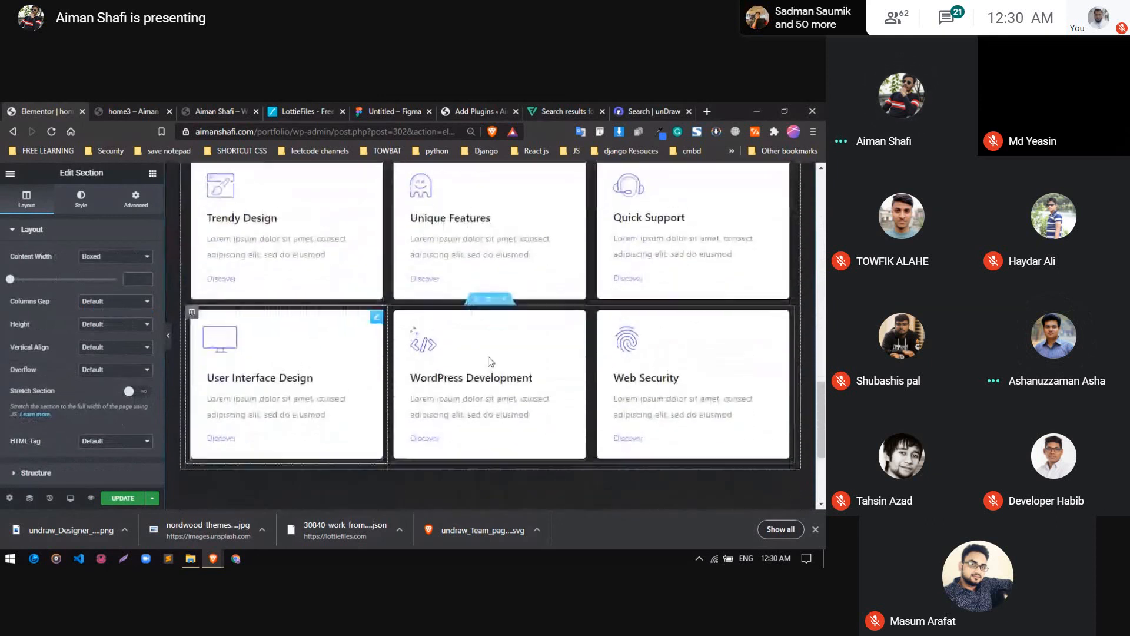
scroll(506, 377, up, 2)
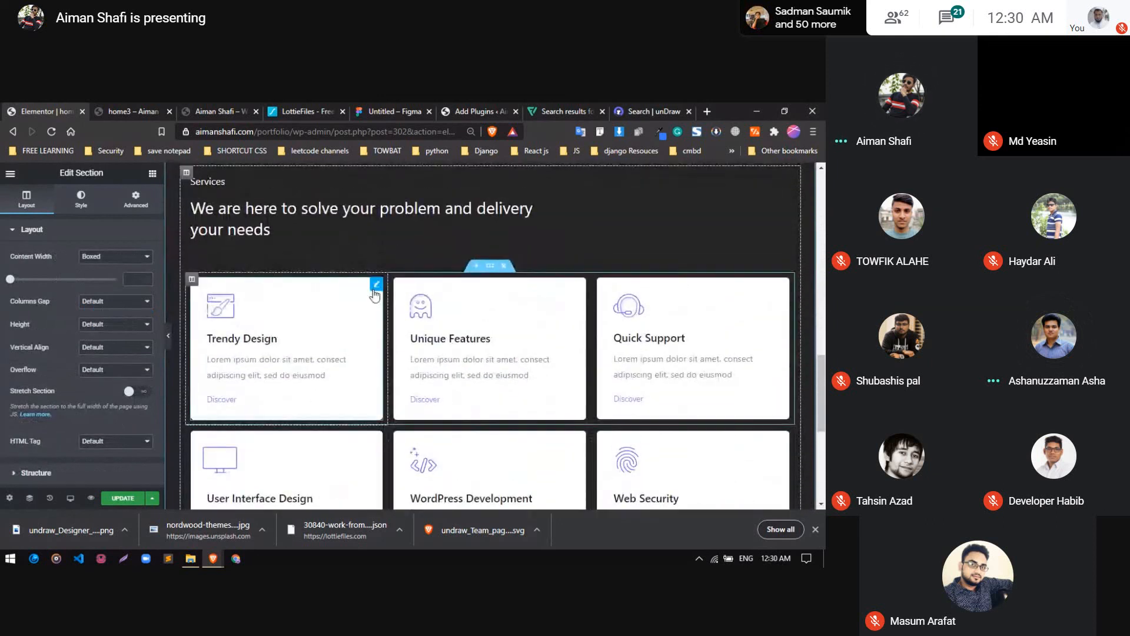
Try centre alignment on the Trendy Design info box content, then return it to left alignment
click(374, 286)
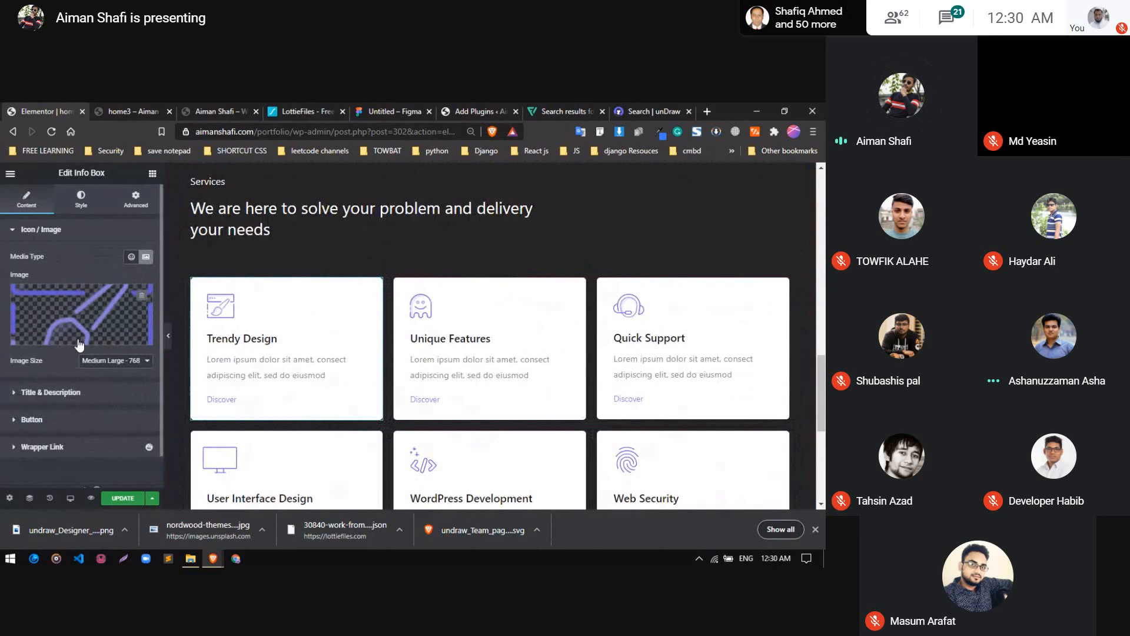
click(54, 393)
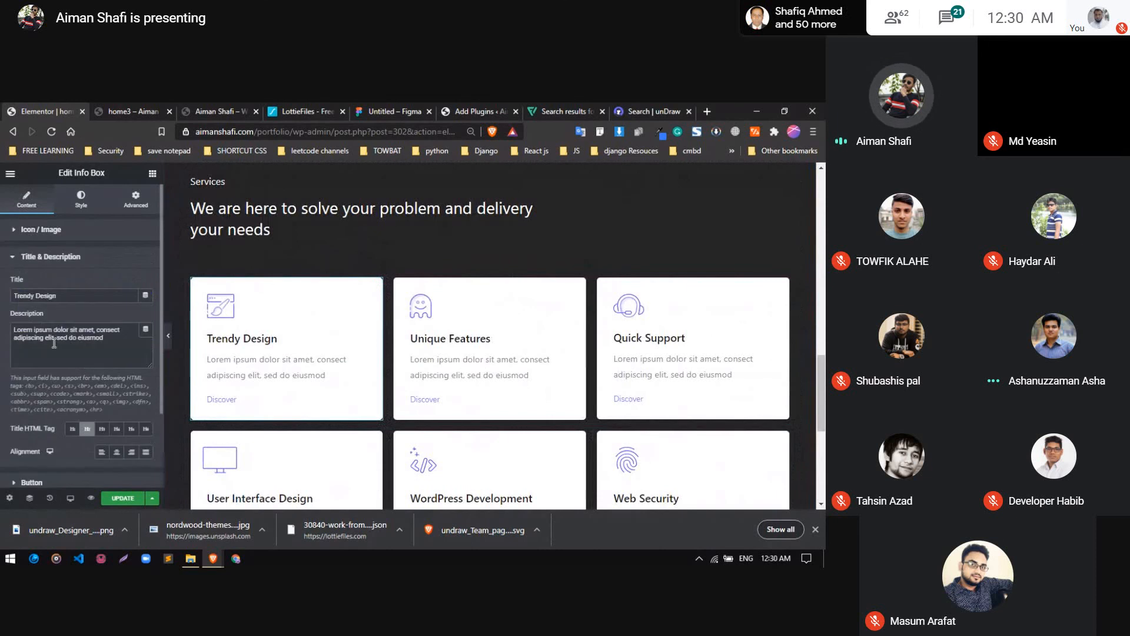
click(117, 452)
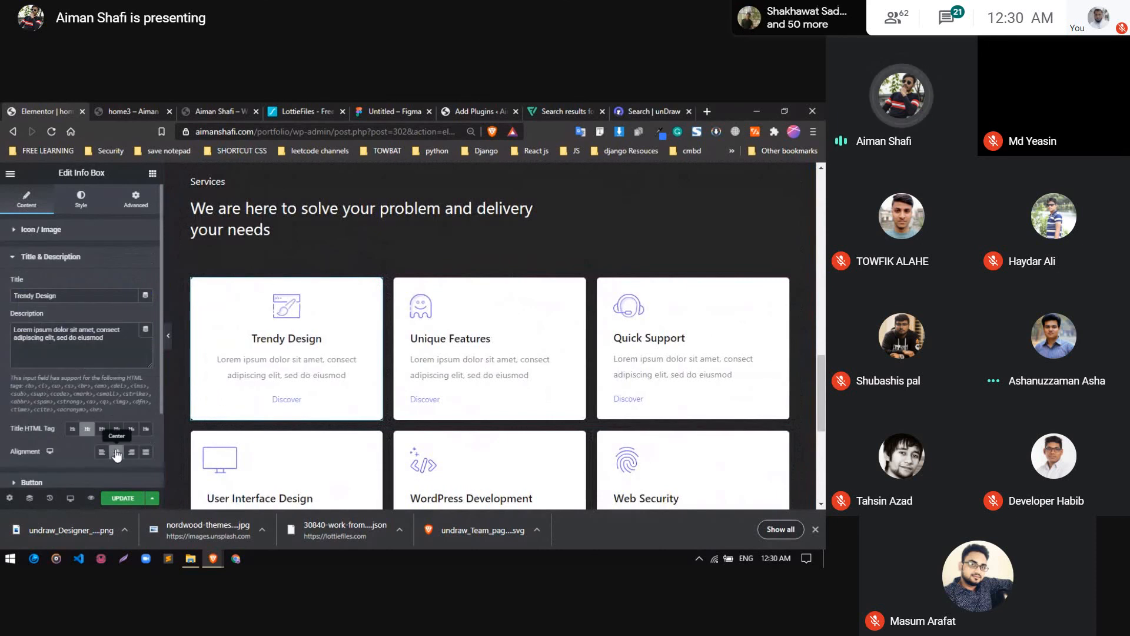
click(104, 456)
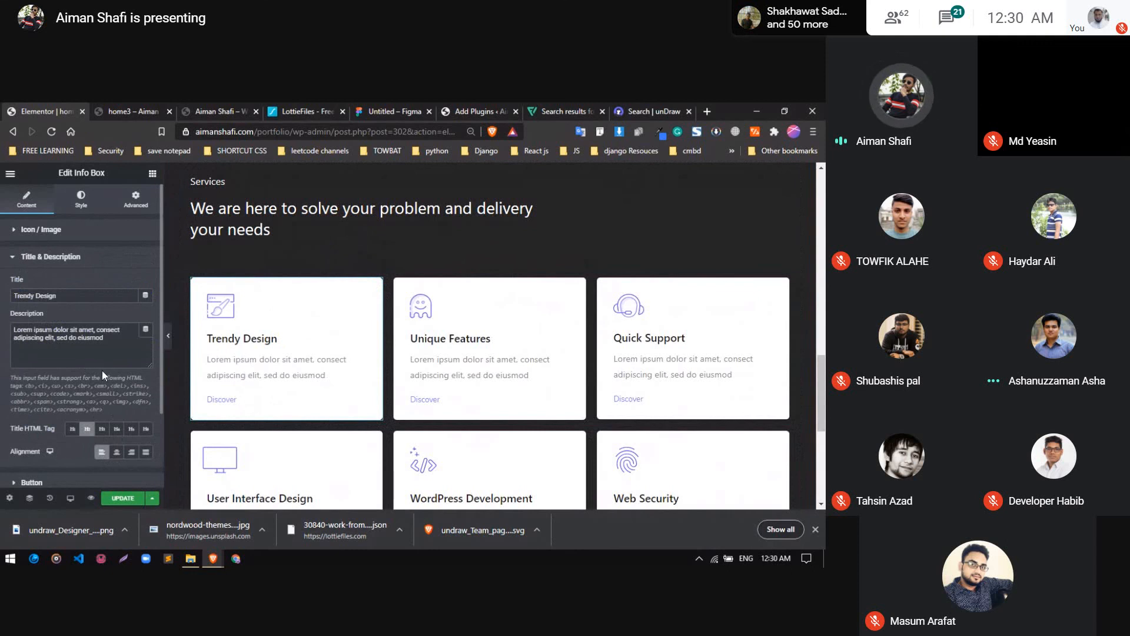
scroll(101, 370, down, 2)
scroll(66, 400, up, 2)
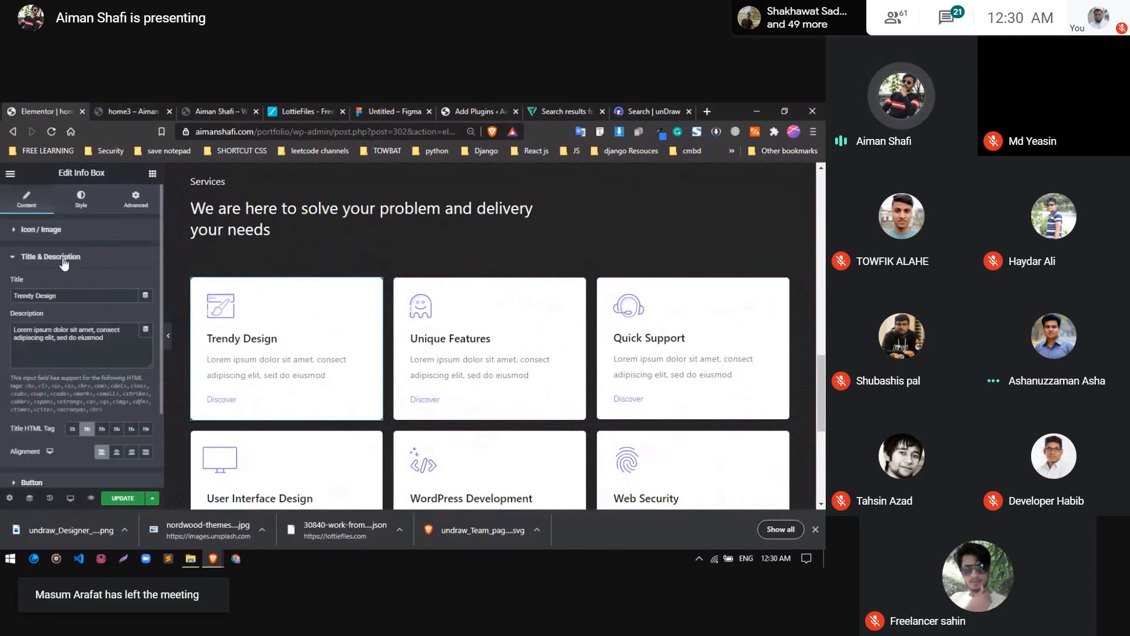
Switch the normal background type of the Trendy Design info box to Gradient
click(67, 256)
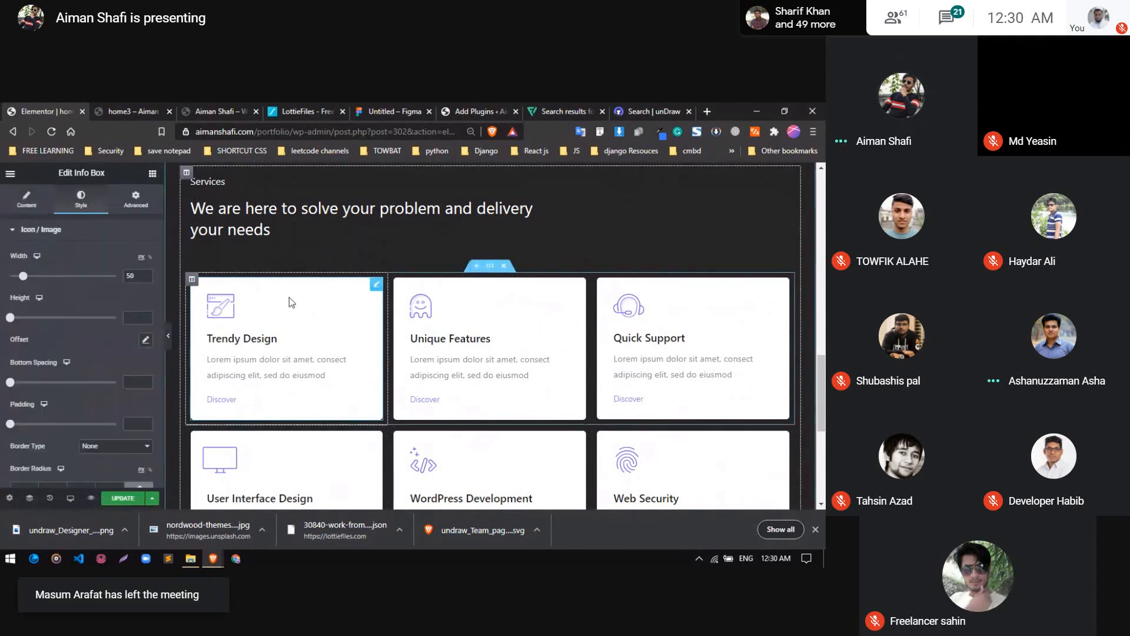
click(82, 235)
click(136, 200)
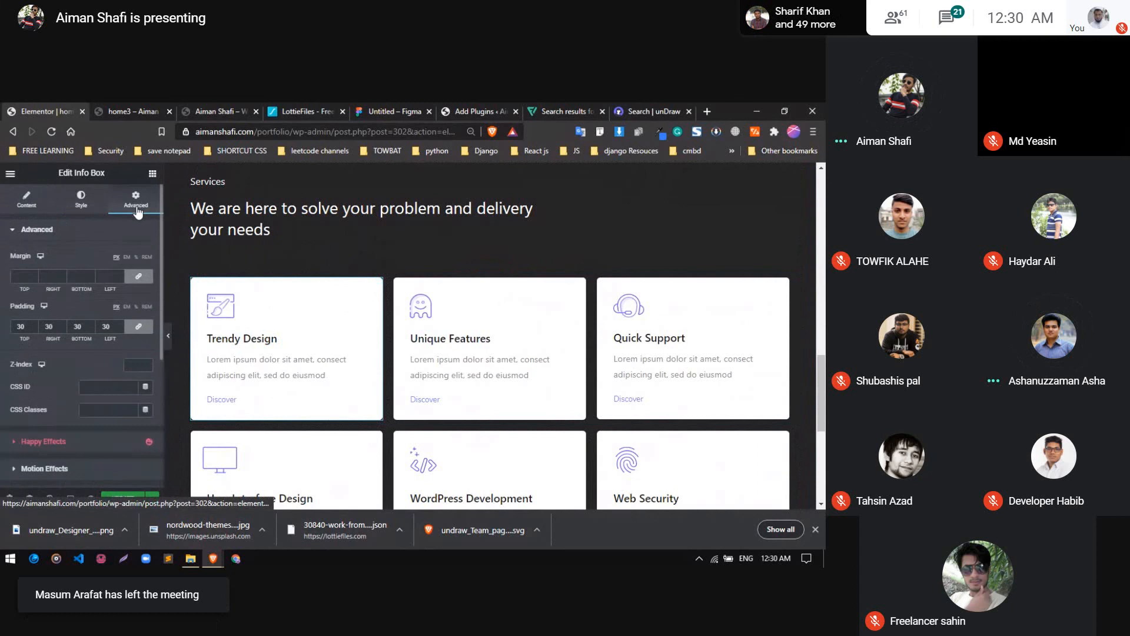
scroll(70, 389, down, 3)
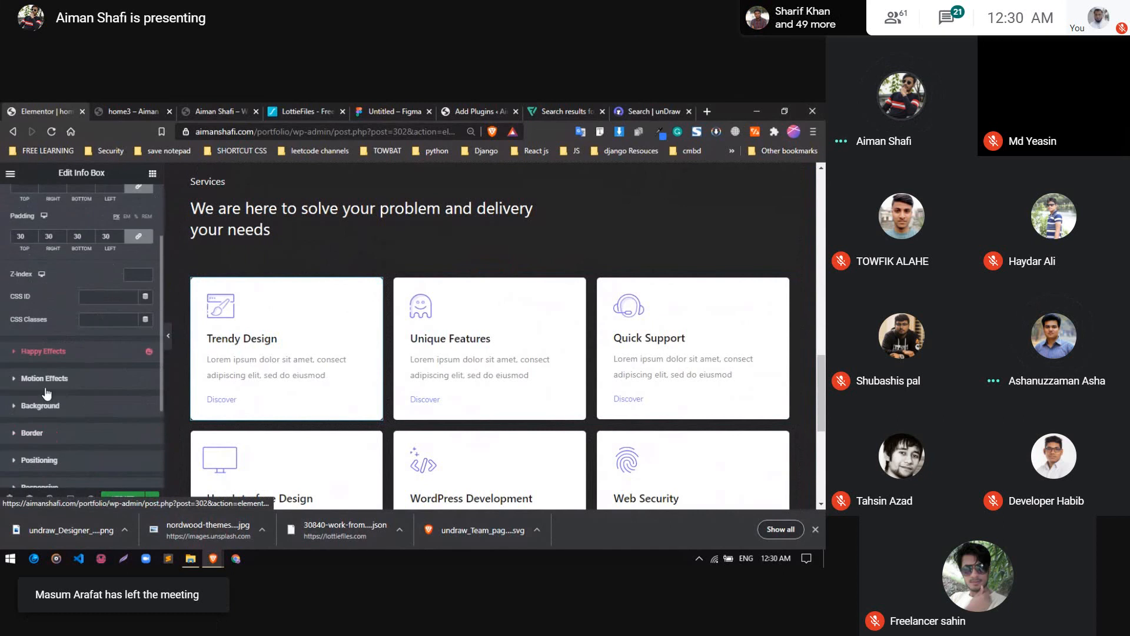
click(76, 406)
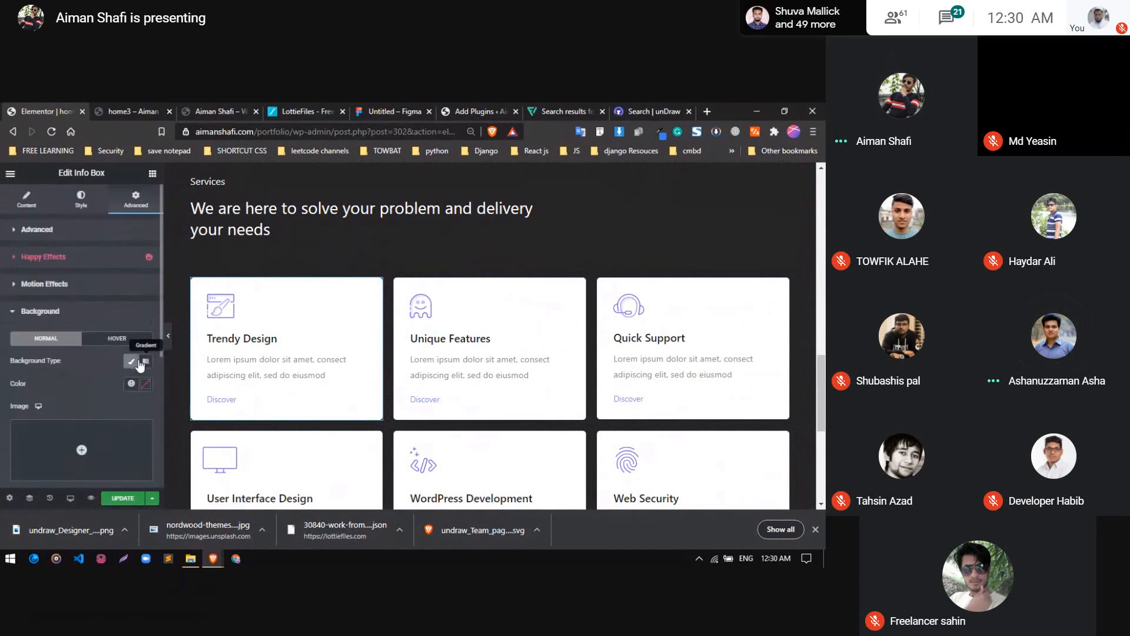
click(145, 361)
scroll(98, 397, down, 2)
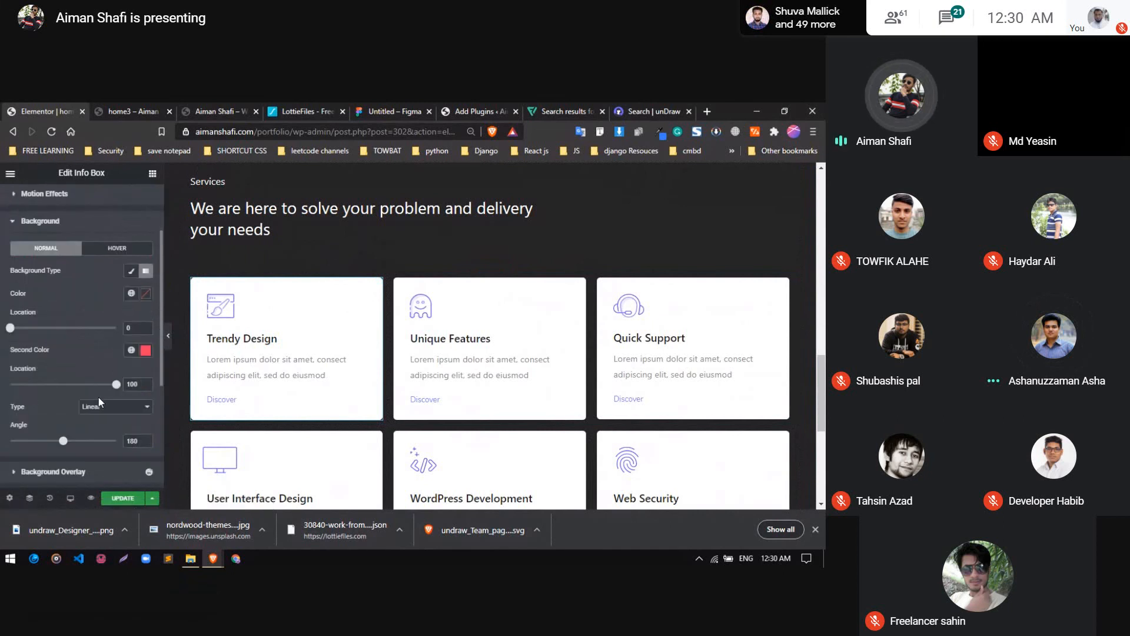
Set the card's gradient to the light blue New Global Color as first colour and the dark blue global colour 2 as second
click(146, 293)
click(131, 293)
scroll(91, 416, down, 2)
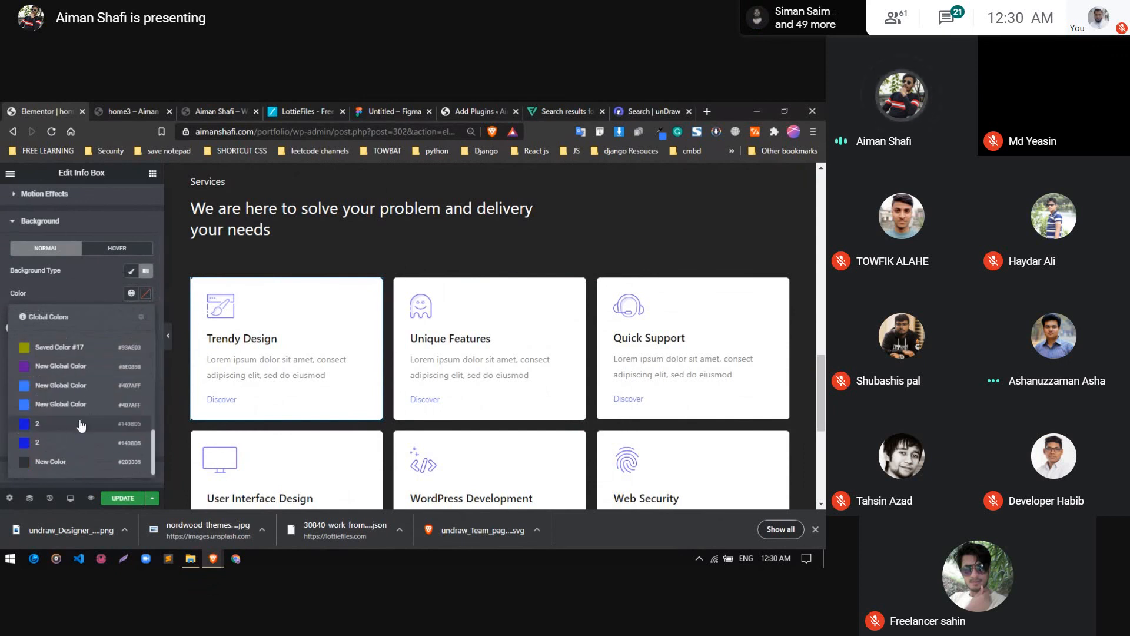
click(82, 382)
click(130, 352)
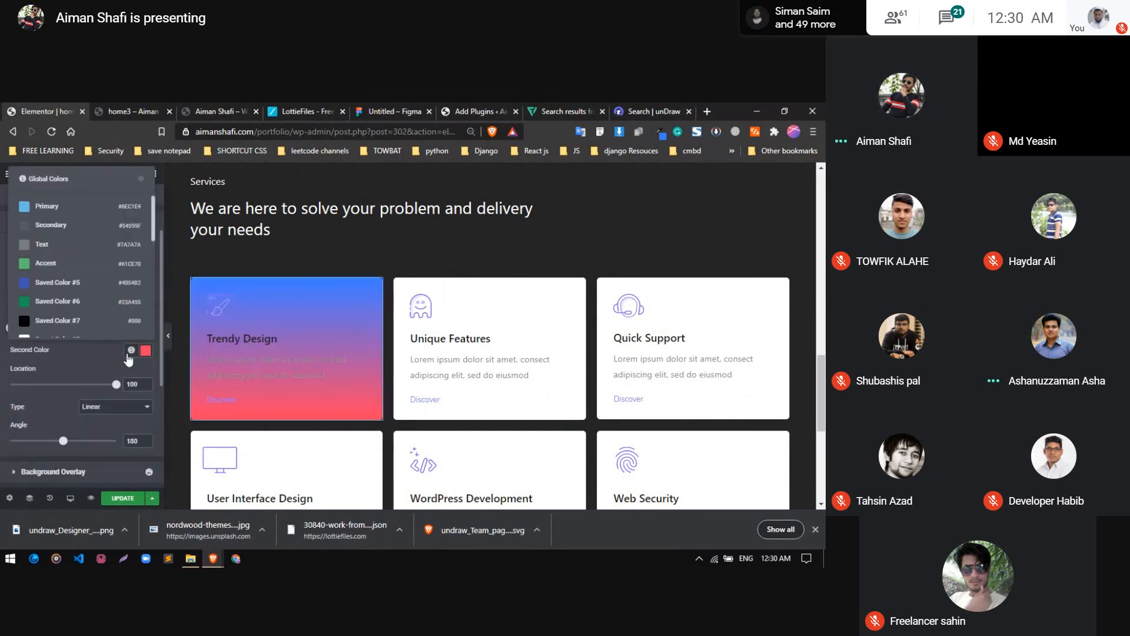
scroll(62, 300, down, 5)
click(61, 303)
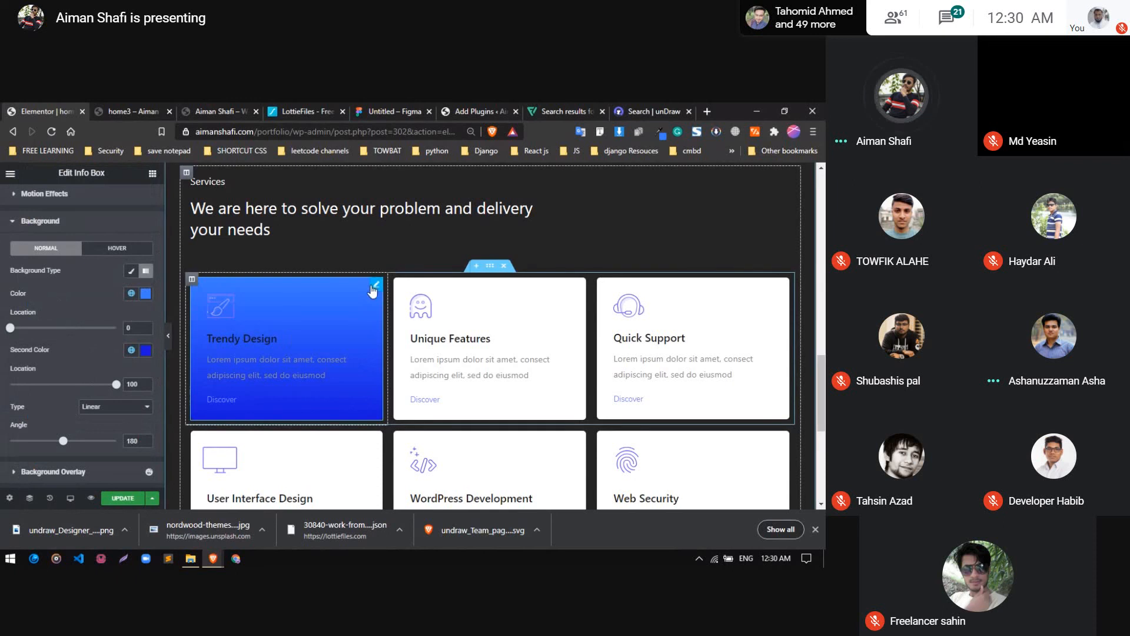
Try the icon media type on the Trendy Design info box, then switch back to the image type
scroll(38, 318, up, 2)
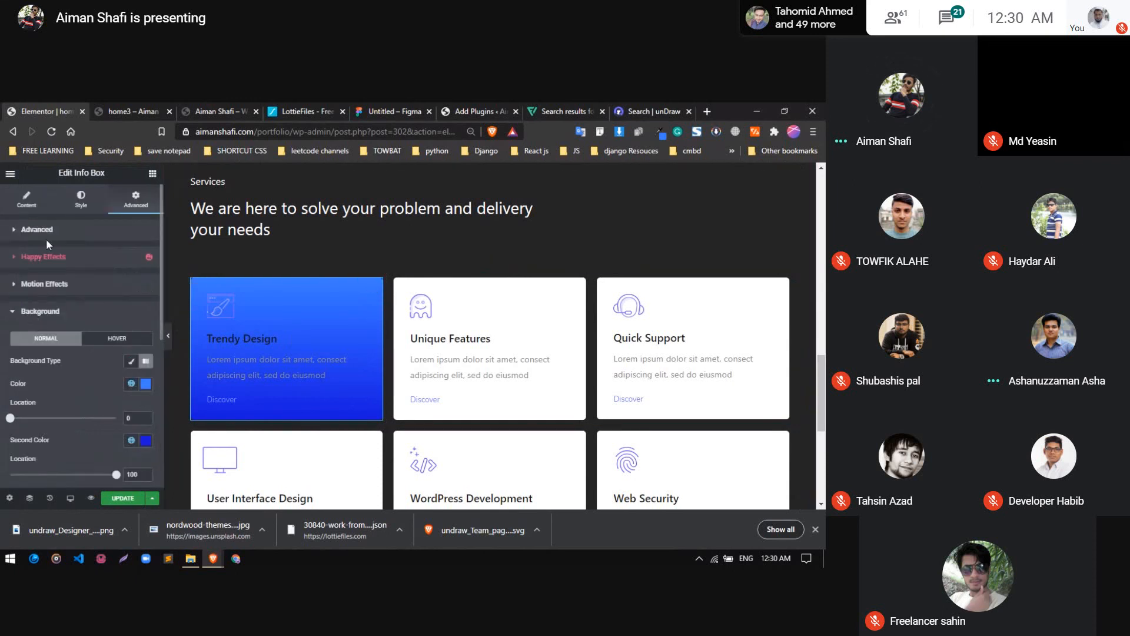
click(26, 200)
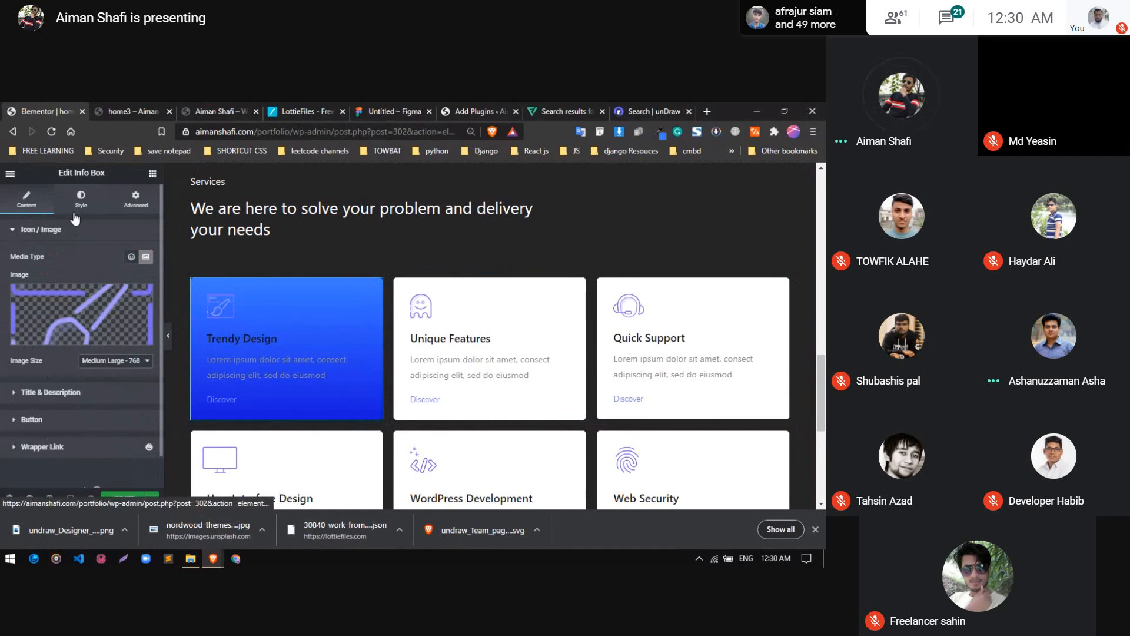
click(127, 260)
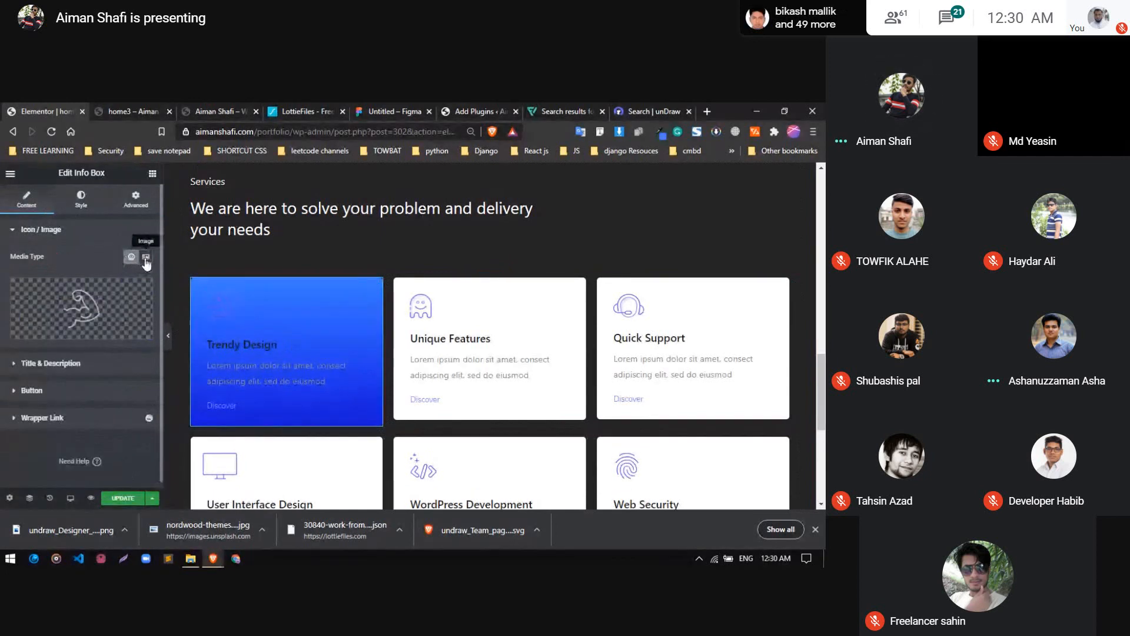
click(146, 259)
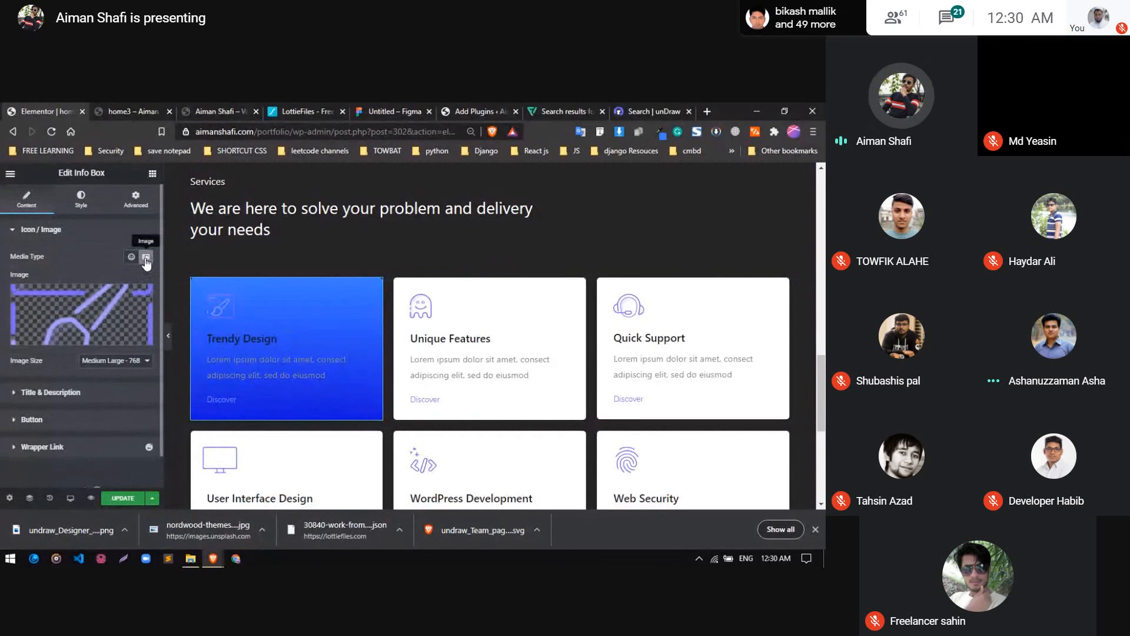
Replace the Trendy Design card's image with the WordPress logo from the Media Library, keeping Image as the media type
mouse_move(89, 304)
scroll(82, 317, down, 1)
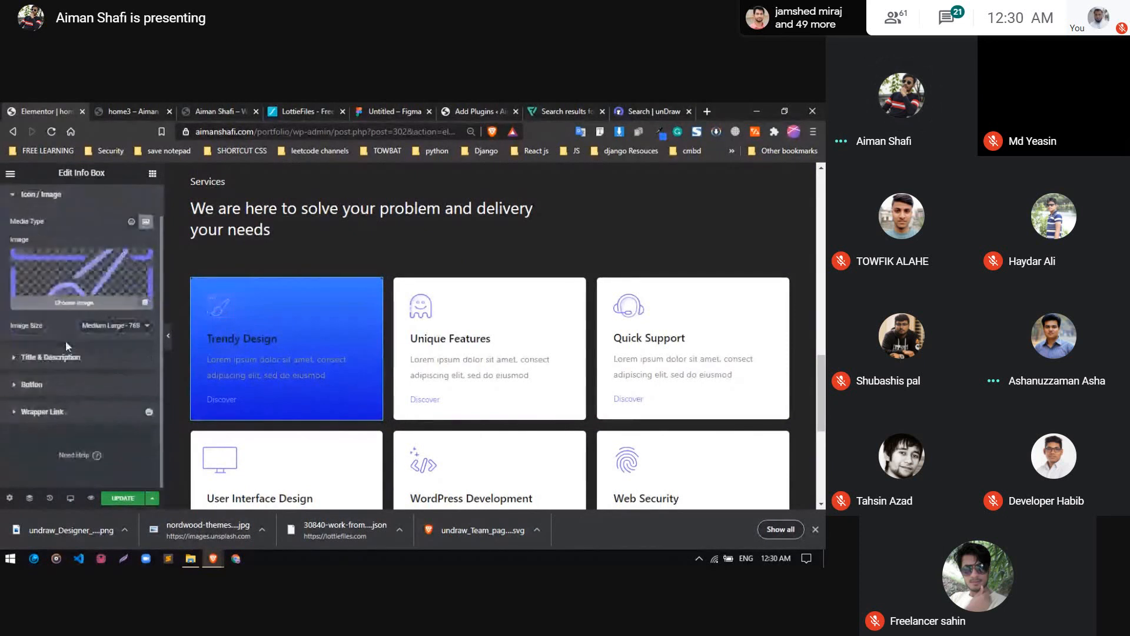
click(93, 283)
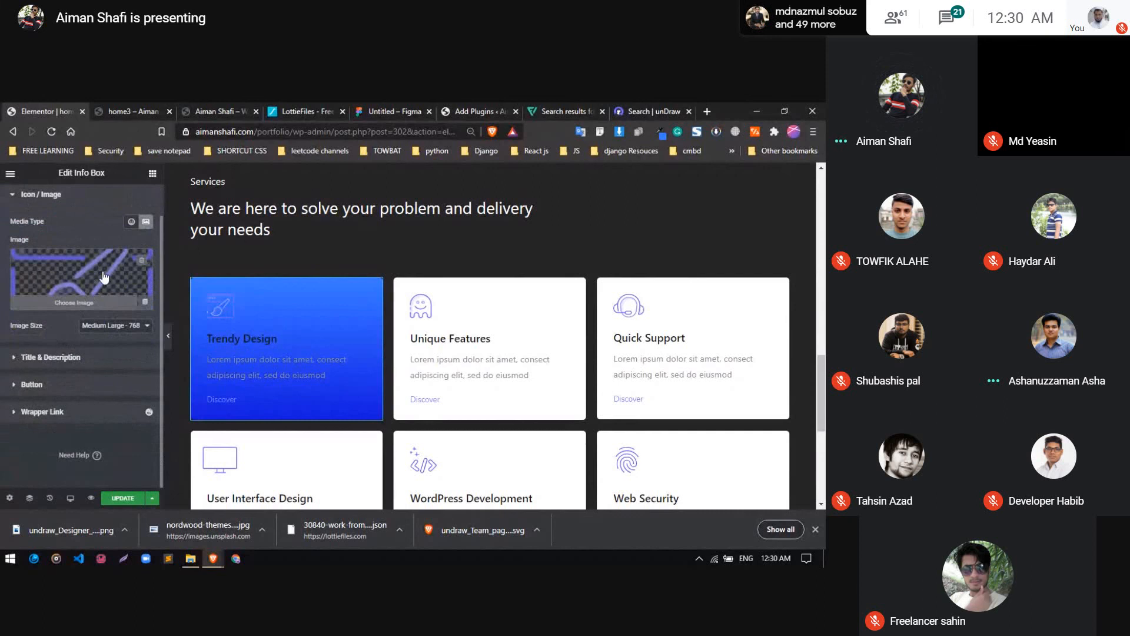
scroll(287, 353, down, 3)
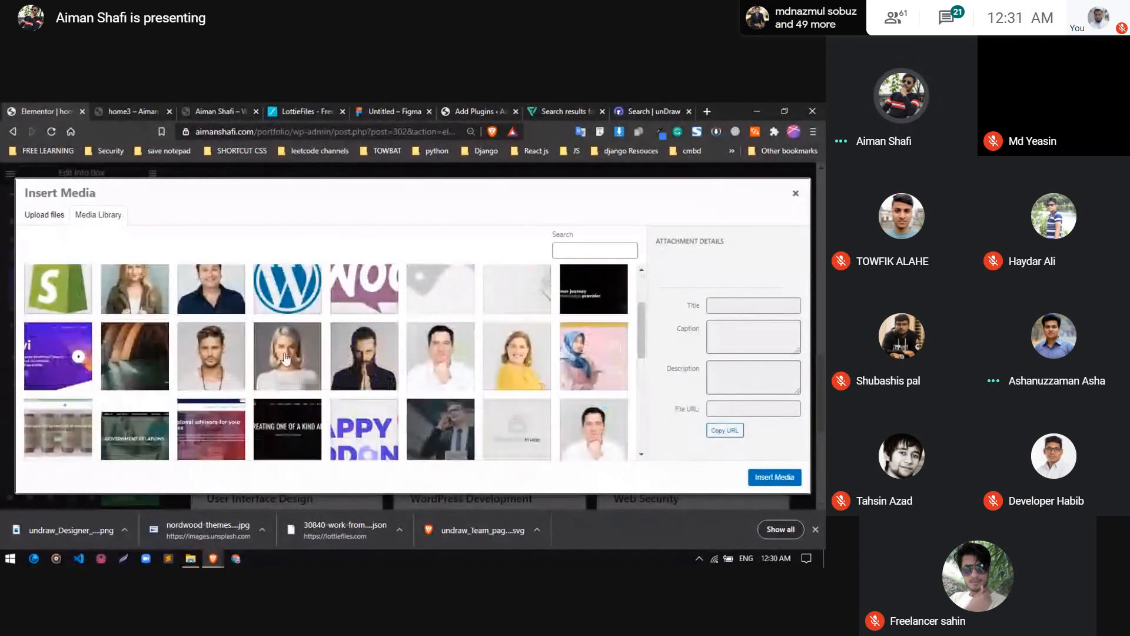
click(294, 304)
click(774, 476)
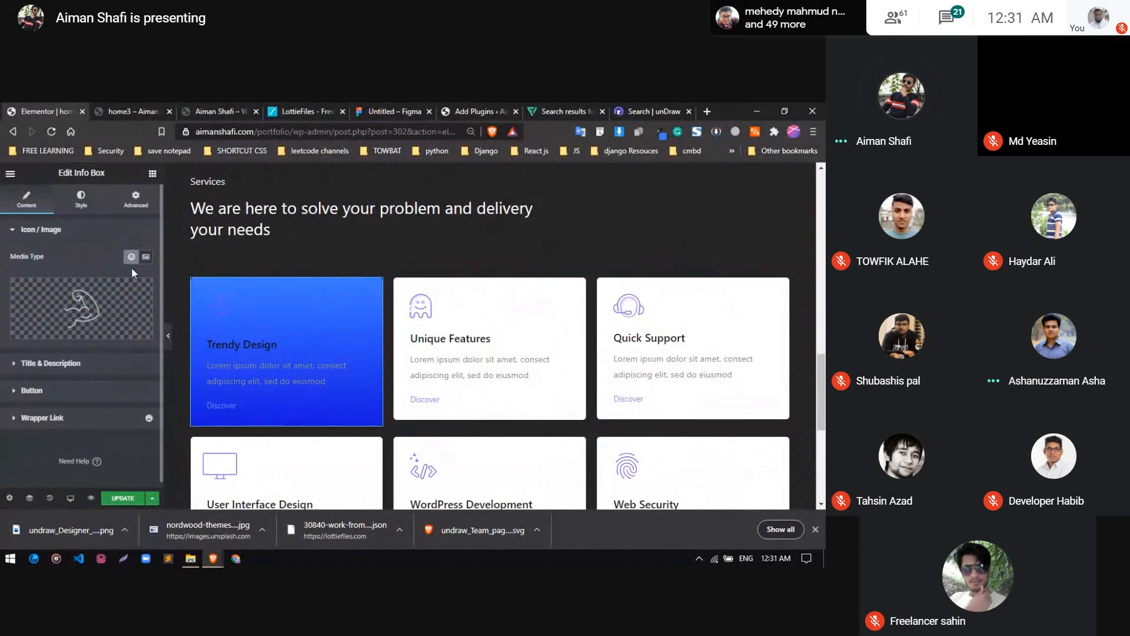
click(146, 258)
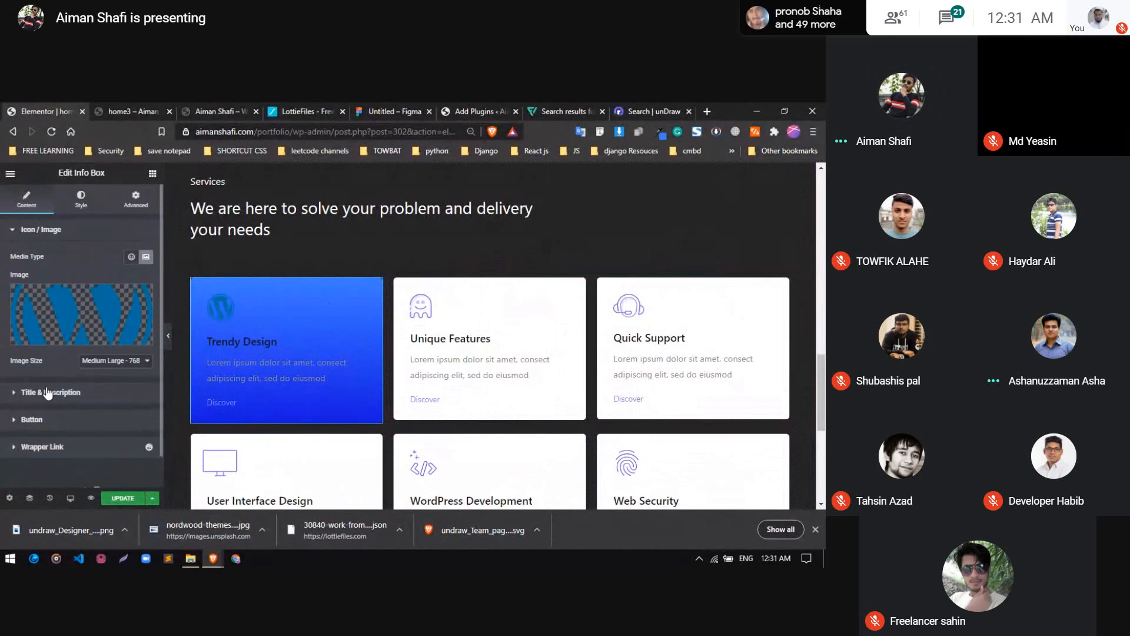
Set the border type of the Trendy Design card's image to Solid and return to the card's content settings
scroll(49, 393, down, 1)
scroll(51, 395, up, 1)
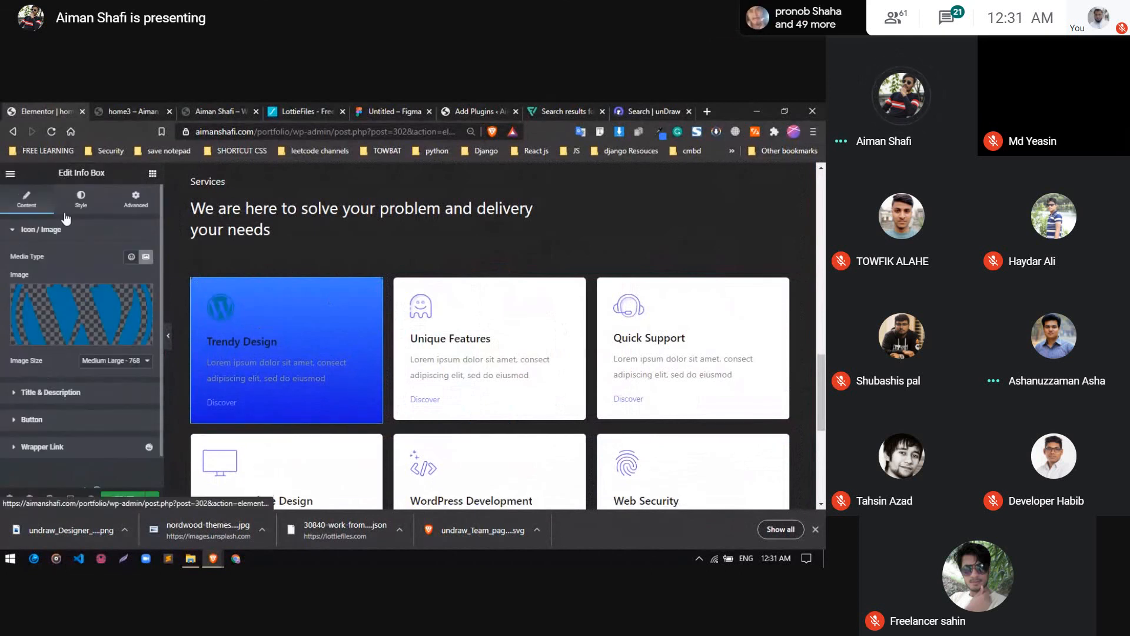
click(81, 199)
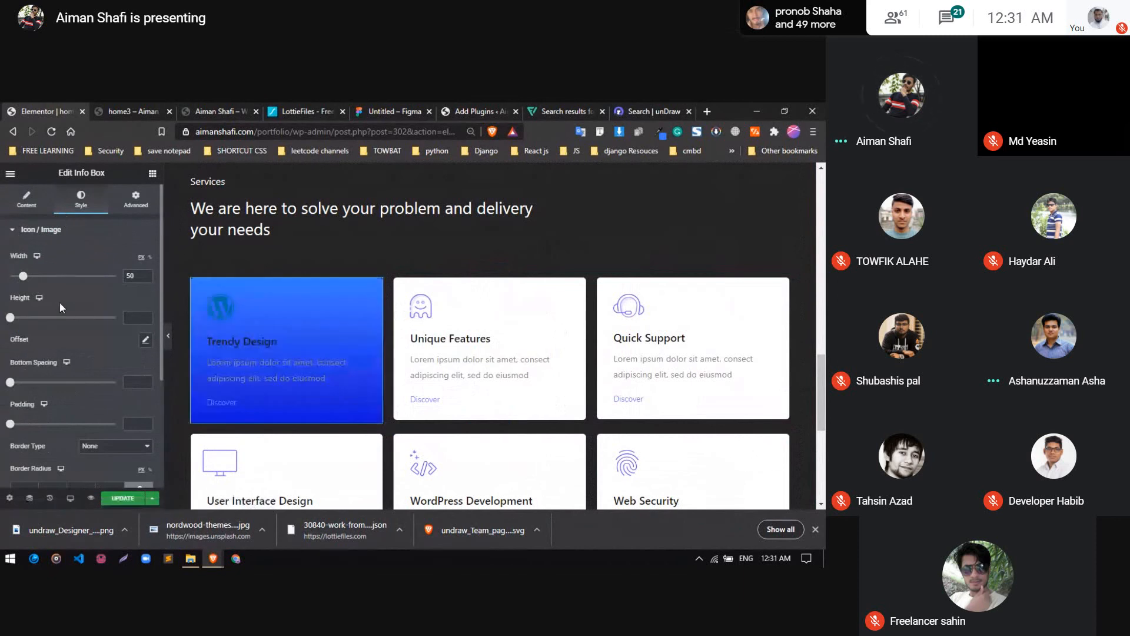
scroll(59, 302, down, 1)
scroll(88, 336, down, 2)
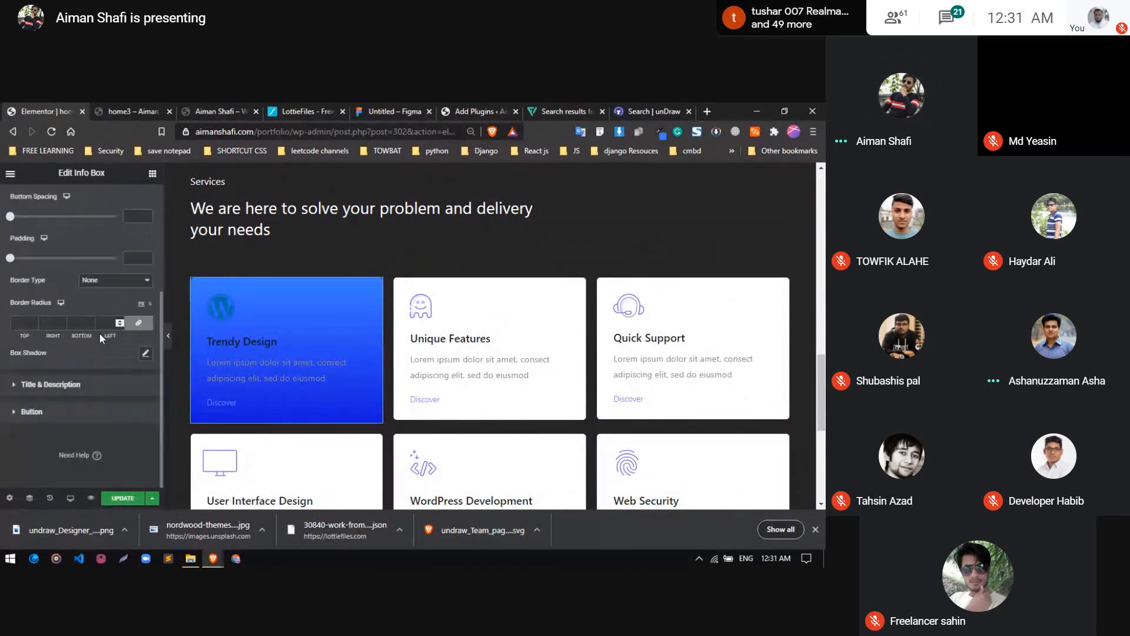
scroll(94, 365, up, 4)
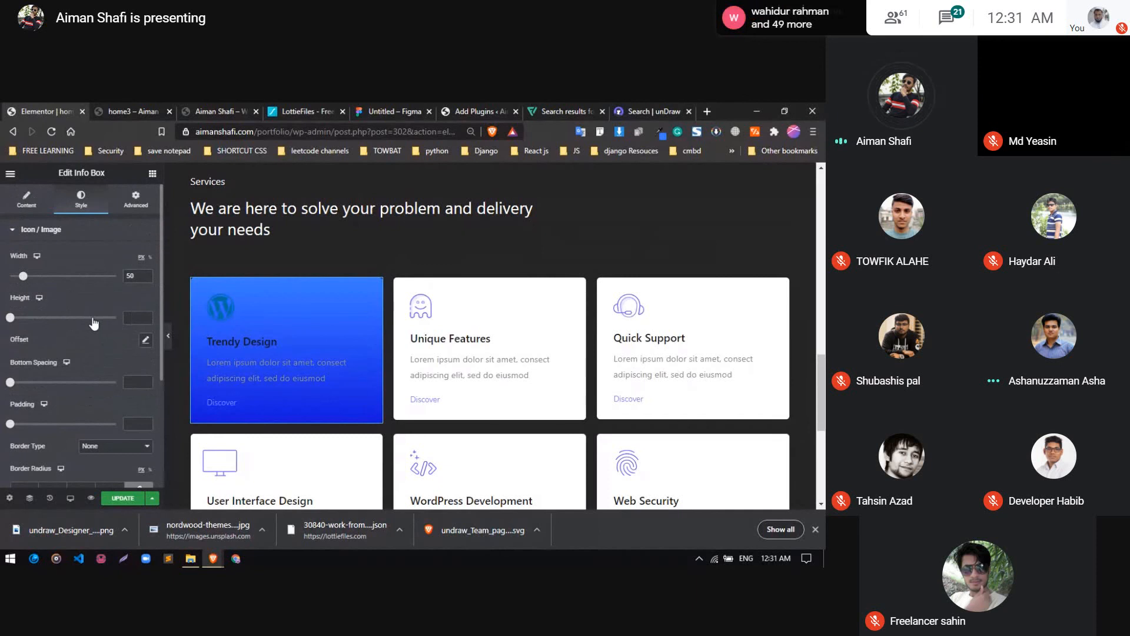
scroll(93, 327, down, 2)
click(103, 360)
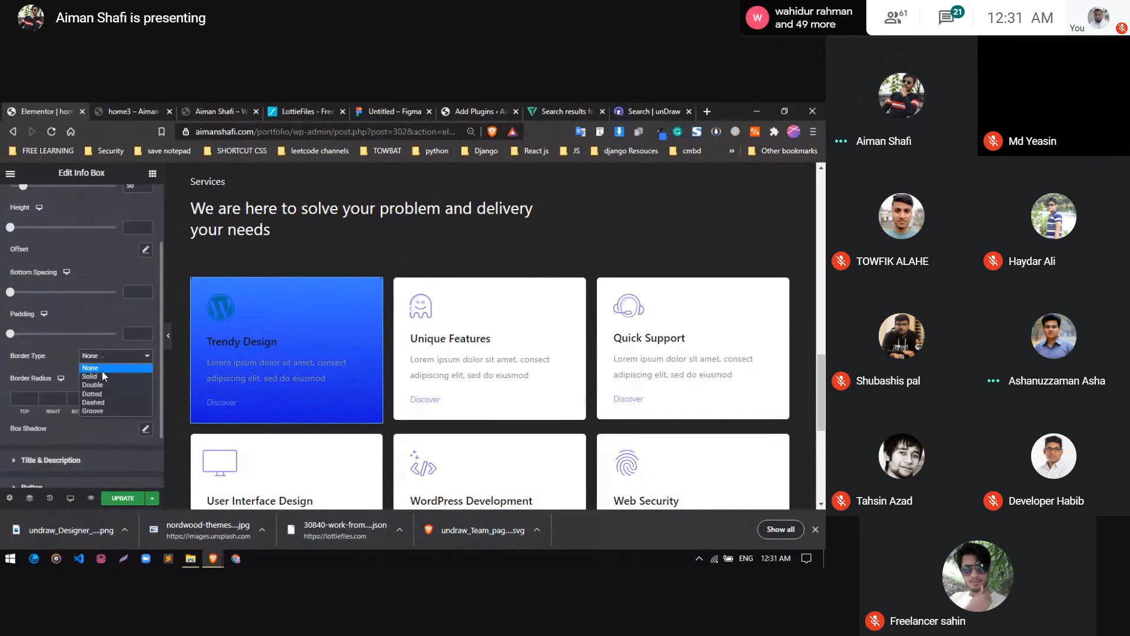
click(102, 376)
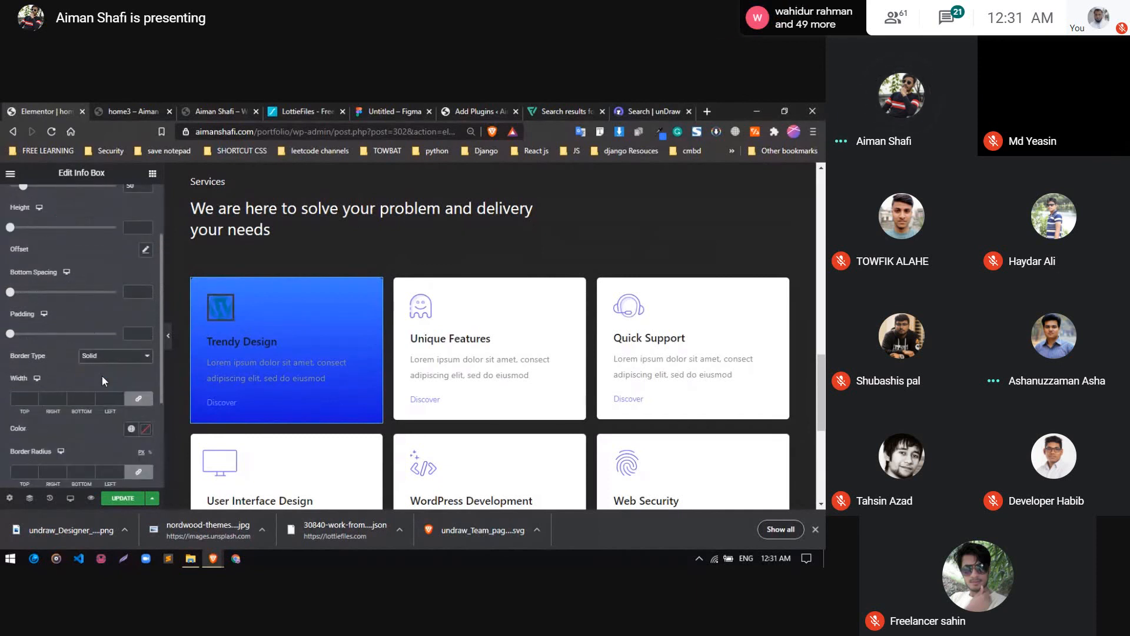
scroll(113, 346, up, 2)
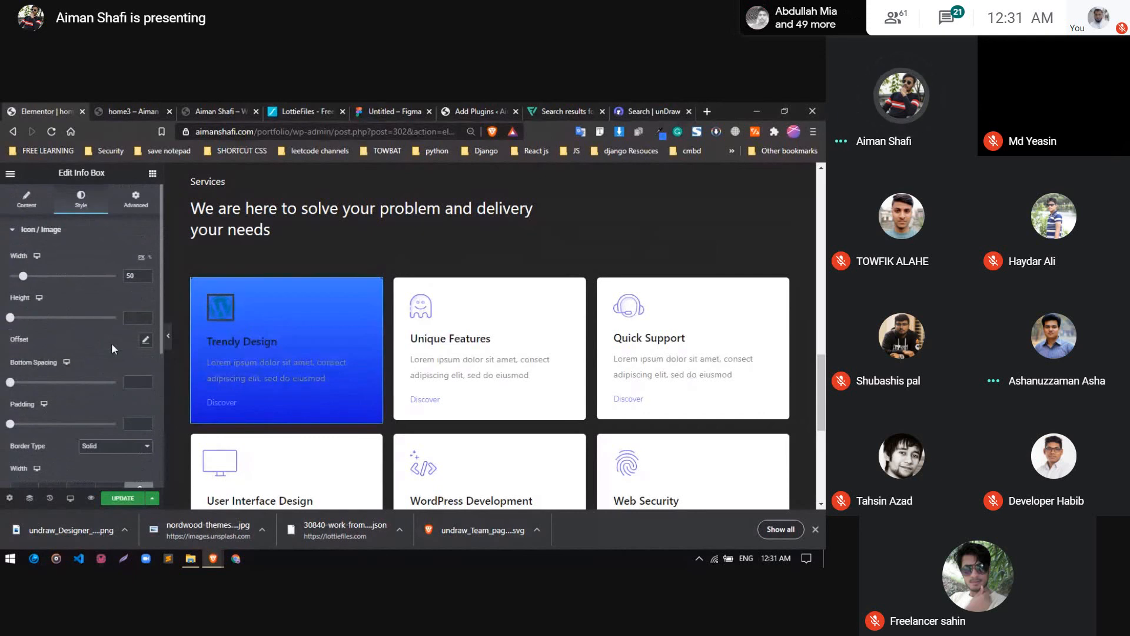
click(26, 198)
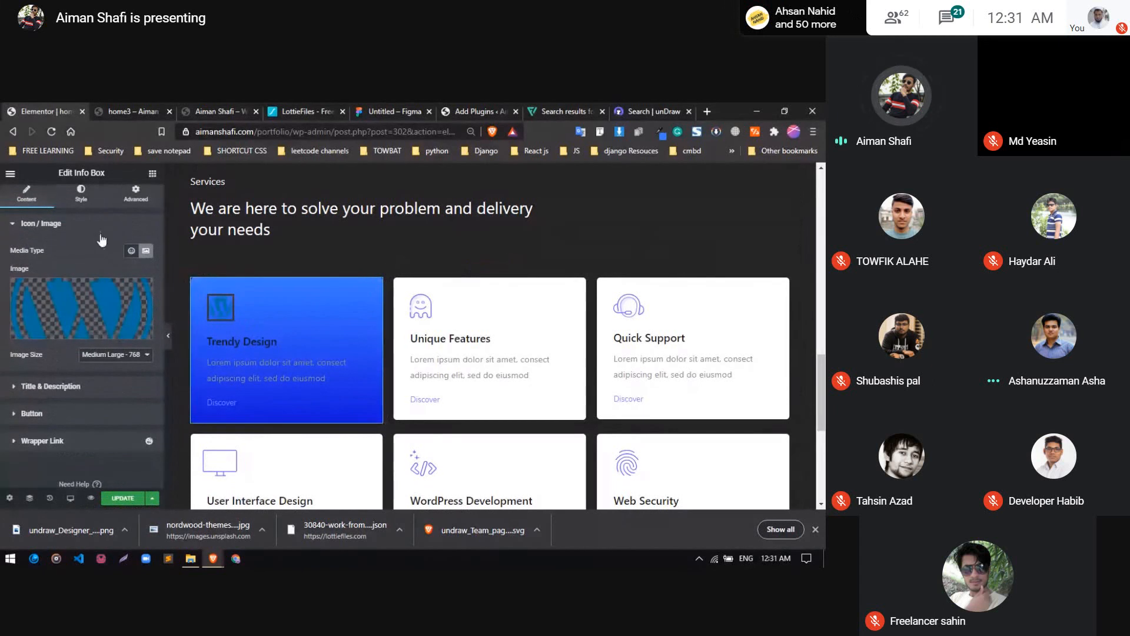
Search the widget library for "image"
key(ctrl+z)
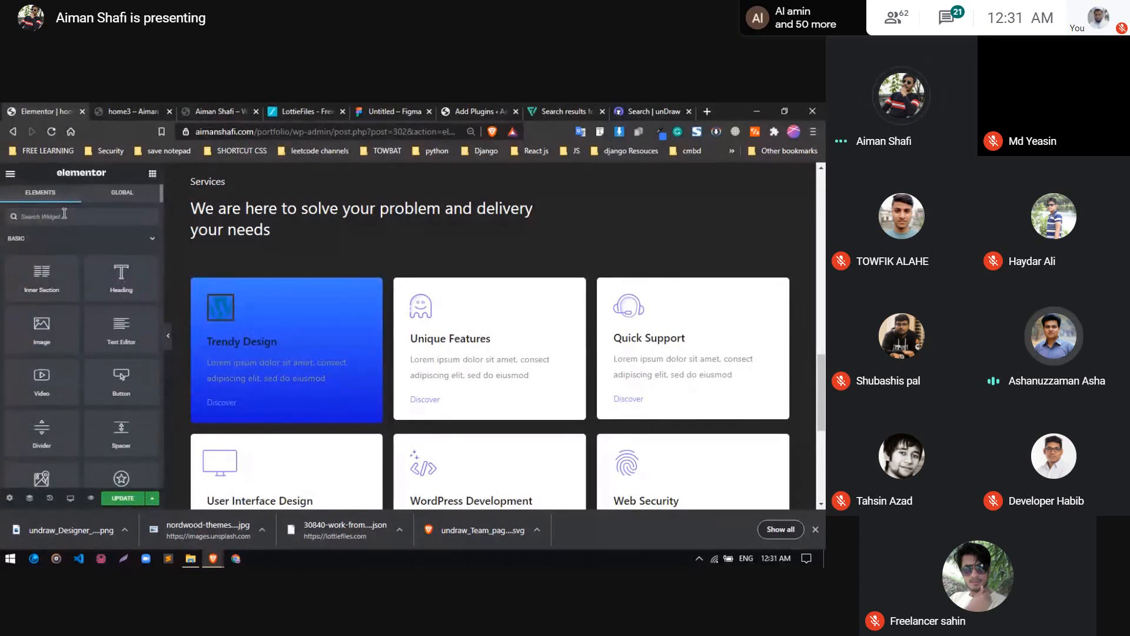
click(65, 216)
text(servi)
key(BackSpace)
key(BackSpace)
key(BackSpace)
key(BackSpace)
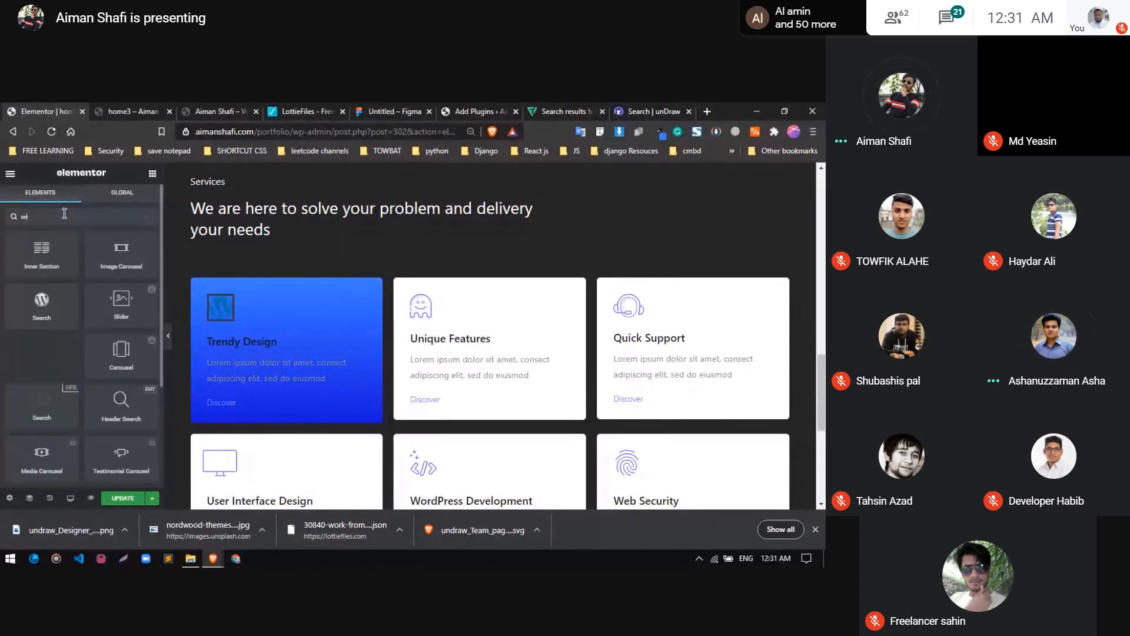
key(BackSpace)
key(BackSpace)
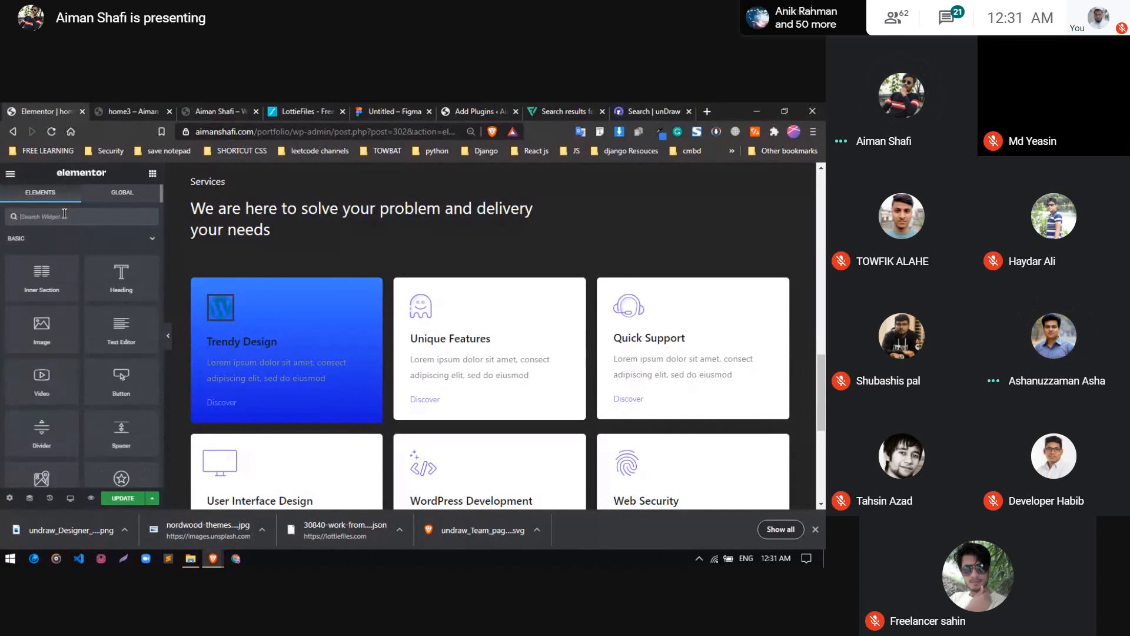
text(image)
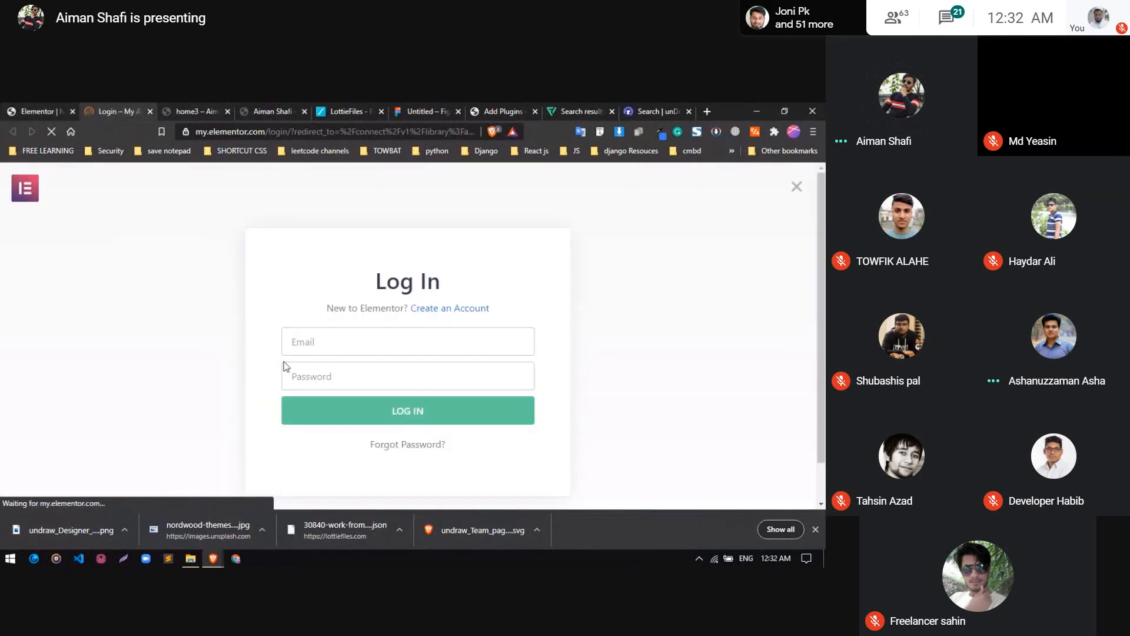
Log in to the Elementor account with the saved account e-mail and the account password
click(378, 338)
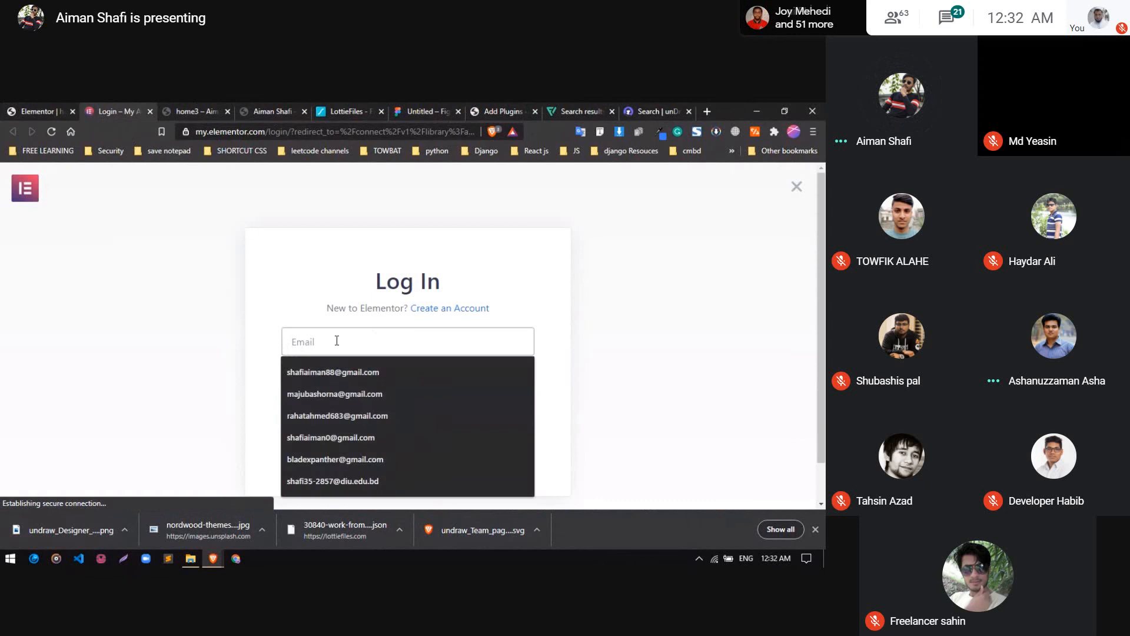
click(323, 300)
scroll(335, 421, down, 1)
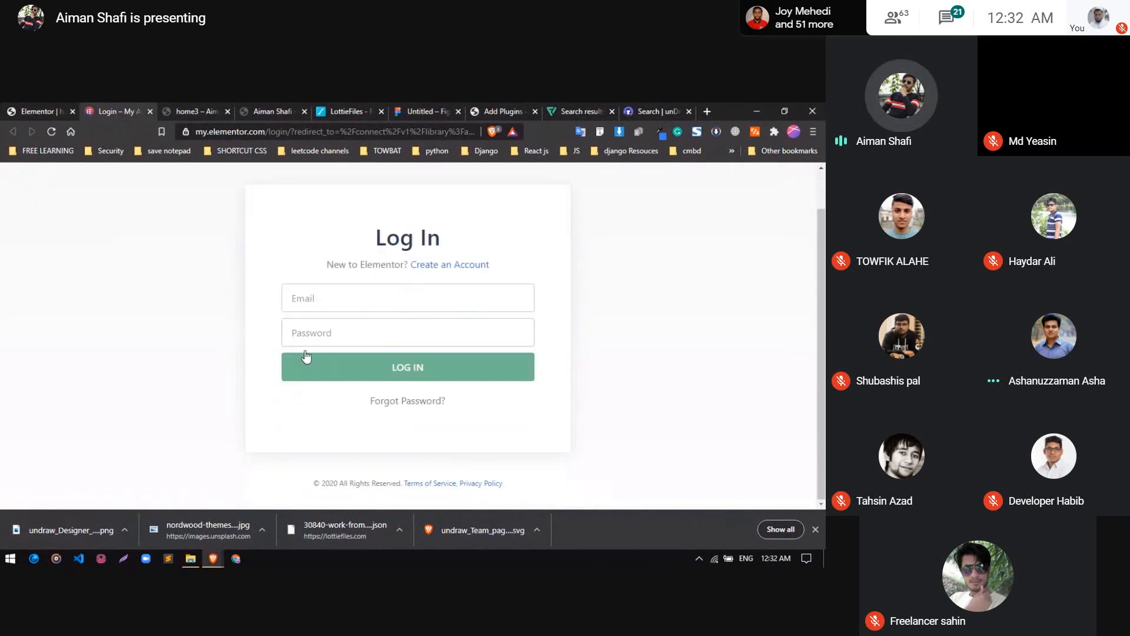
click(309, 298)
click(317, 329)
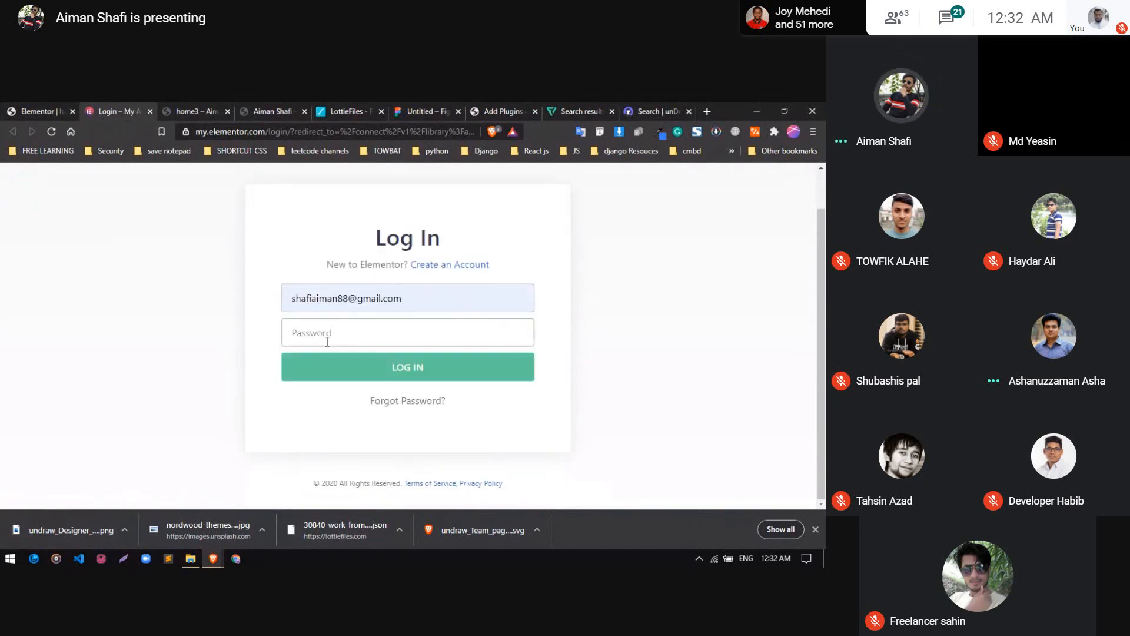
click(328, 341)
text(*******)
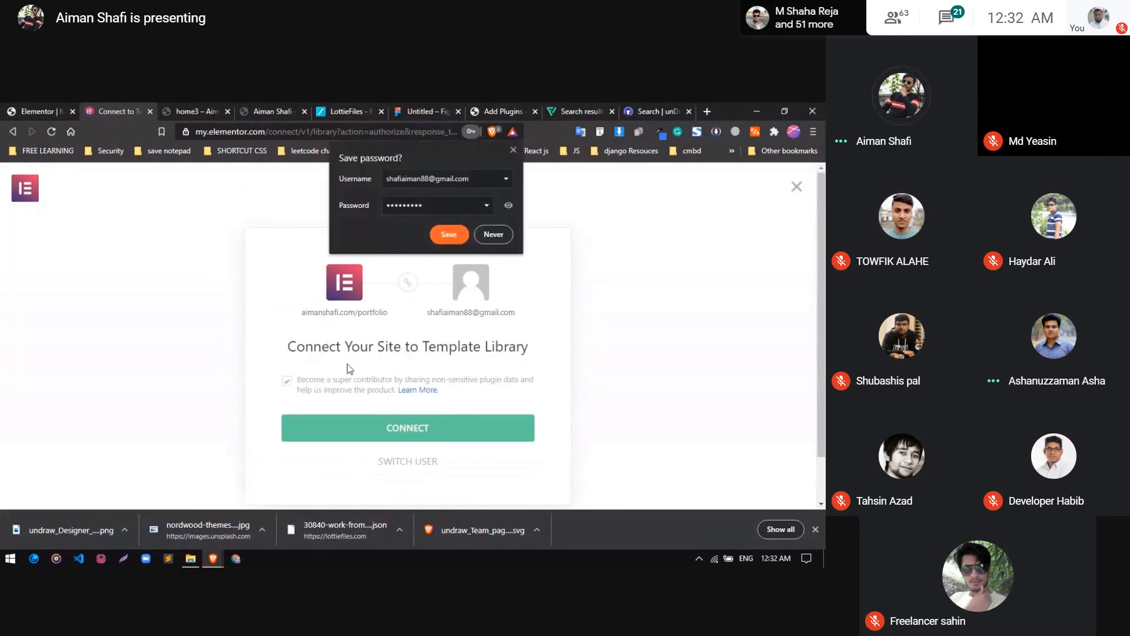
Connect the portfolio site to the Elementor Template Library and save the account login in the browser
scroll(348, 369, down, 1)
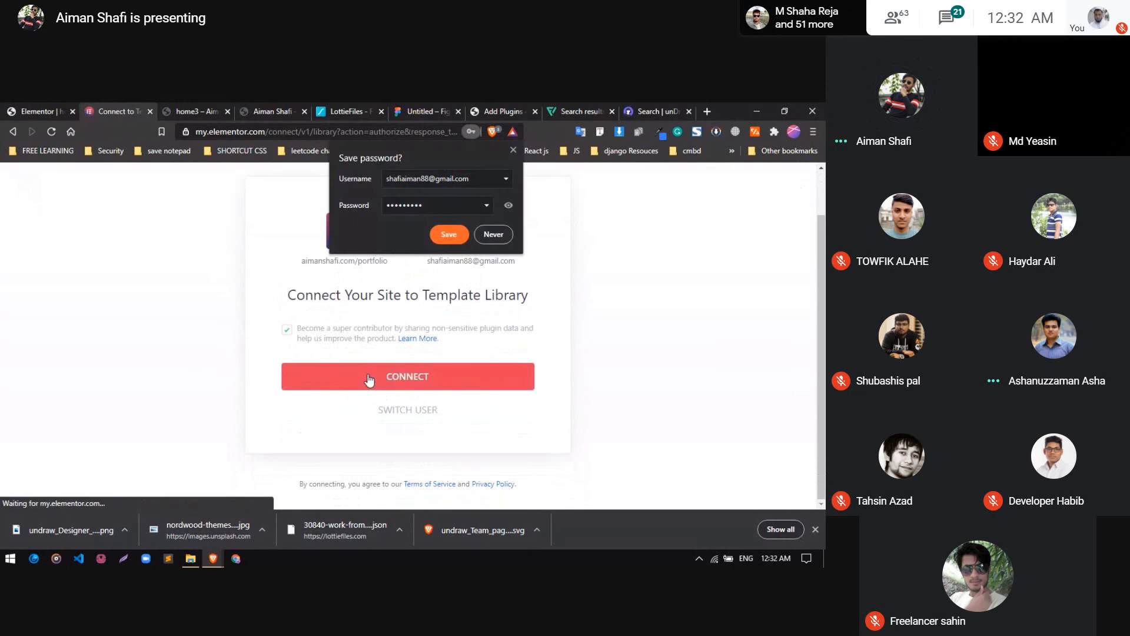
click(369, 380)
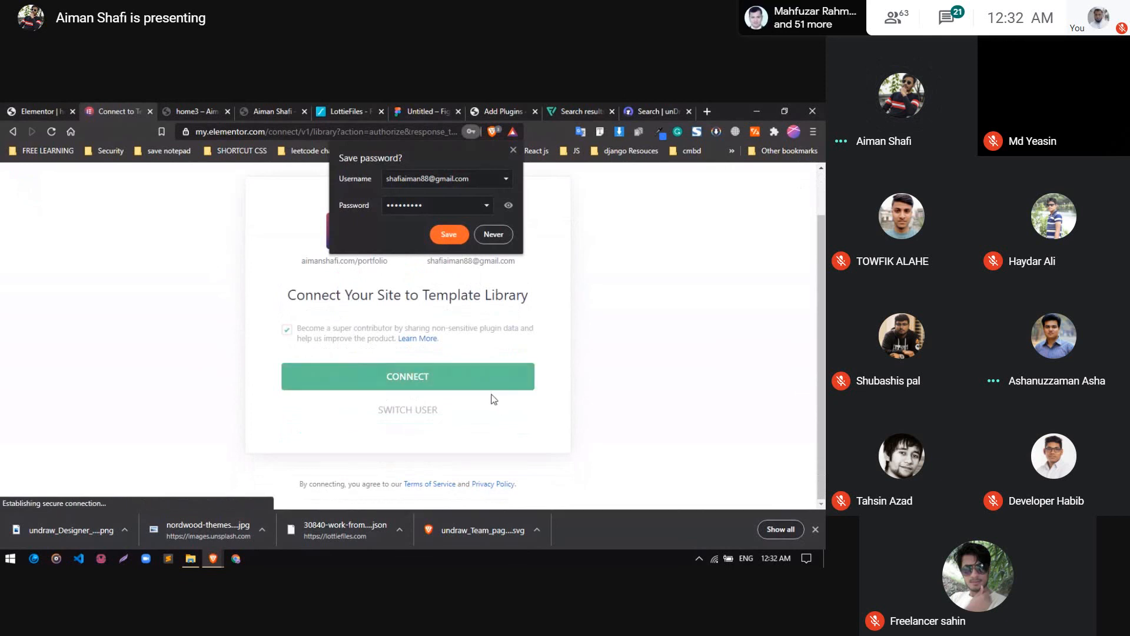
click(444, 238)
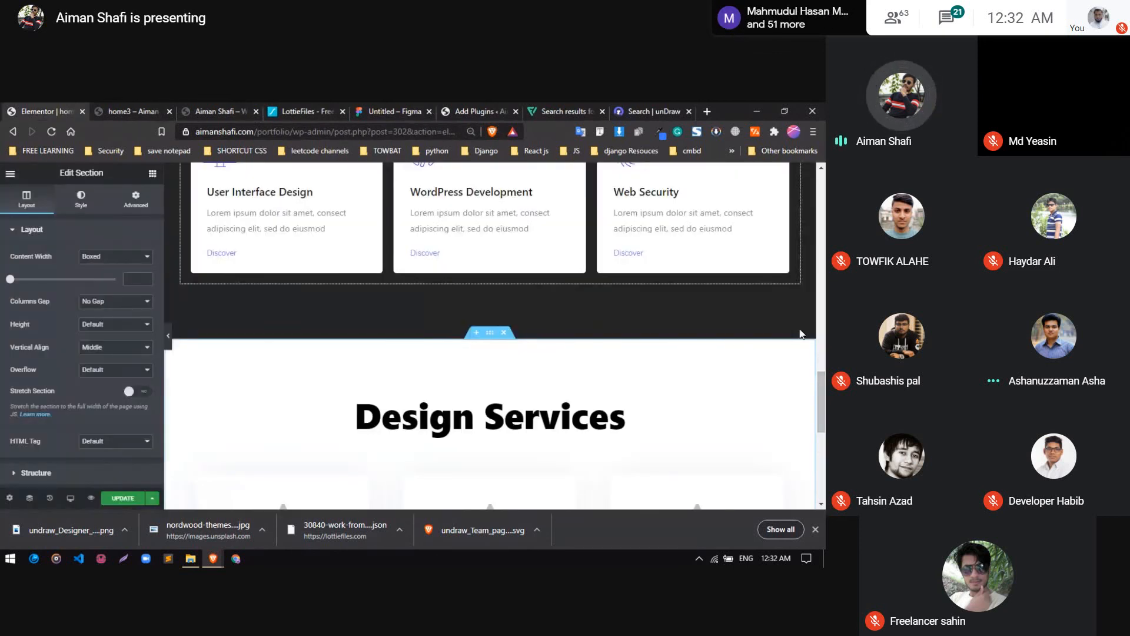
Replace the star icon of the Print Design box in the Design Services section with the WordPress icon from the Icon Library
scroll(481, 360, down, 3)
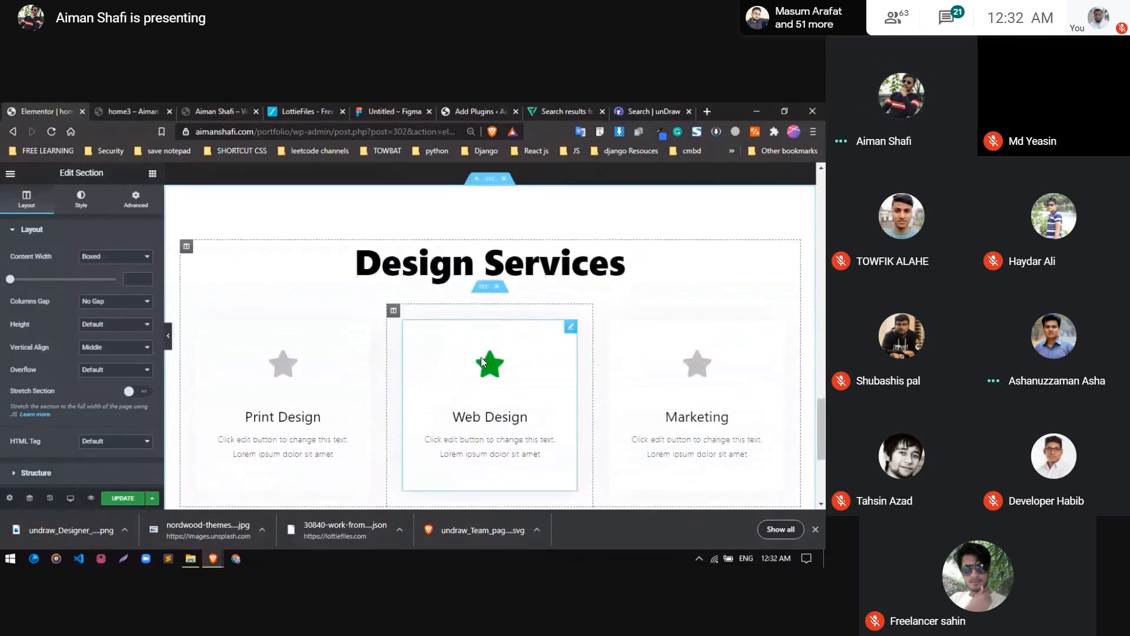
scroll(482, 357, down, 2)
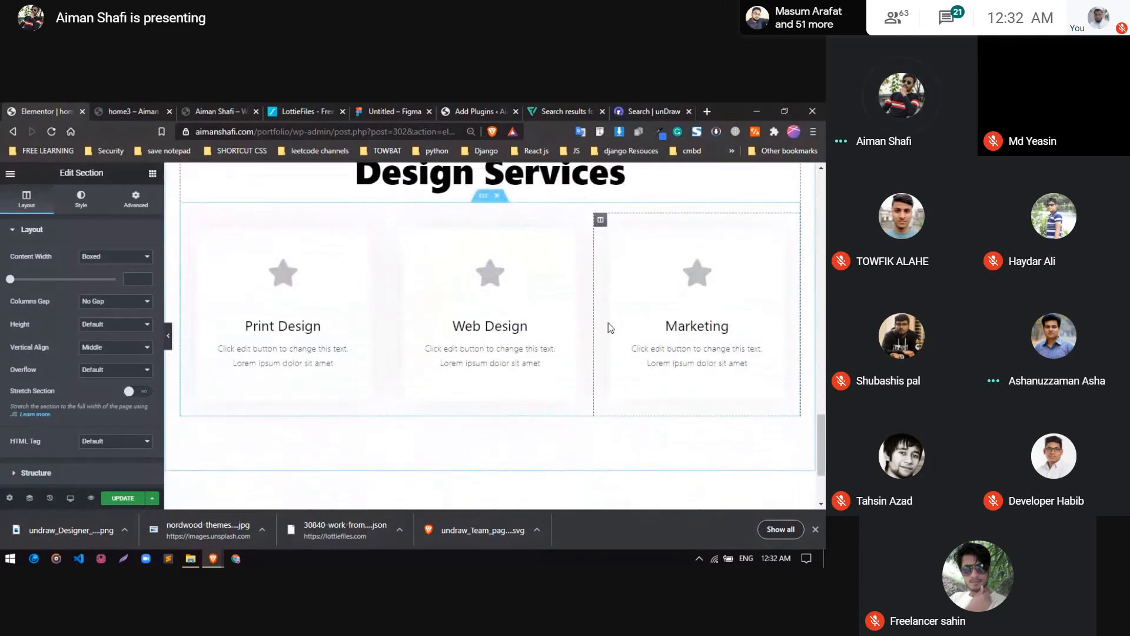
click(309, 284)
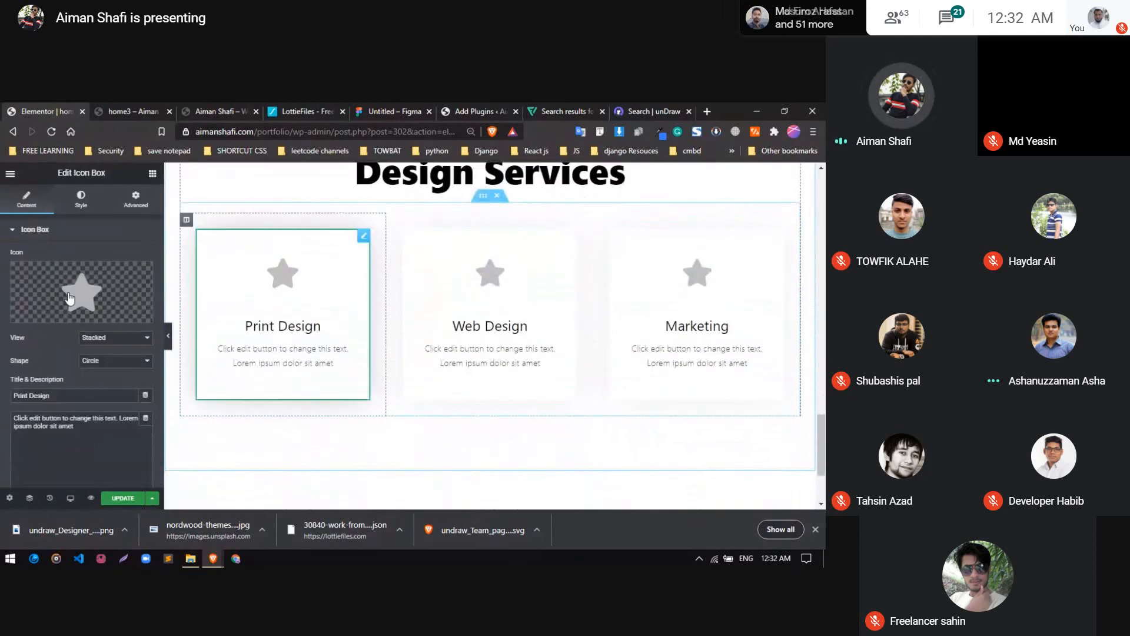
click(108, 295)
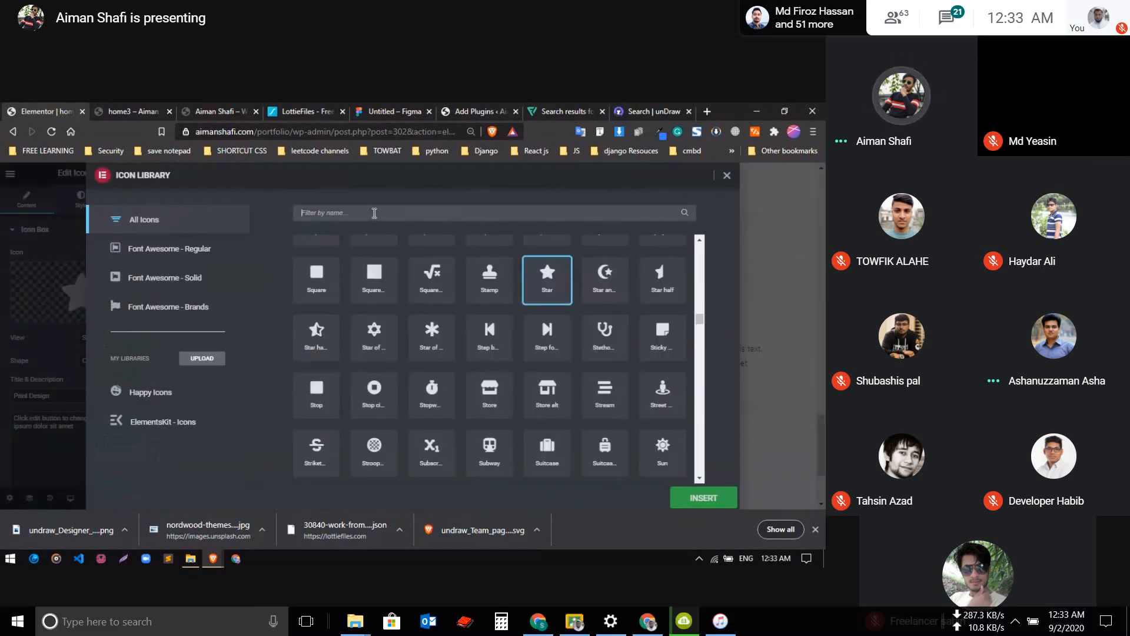
click(374, 213)
text(wordpres)
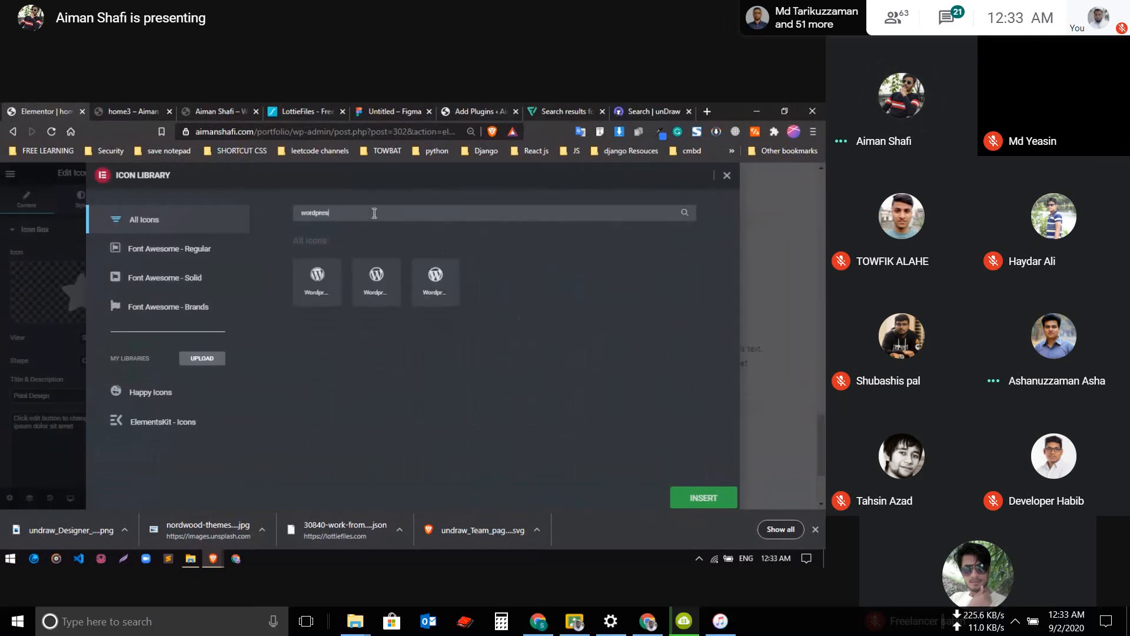
click(332, 288)
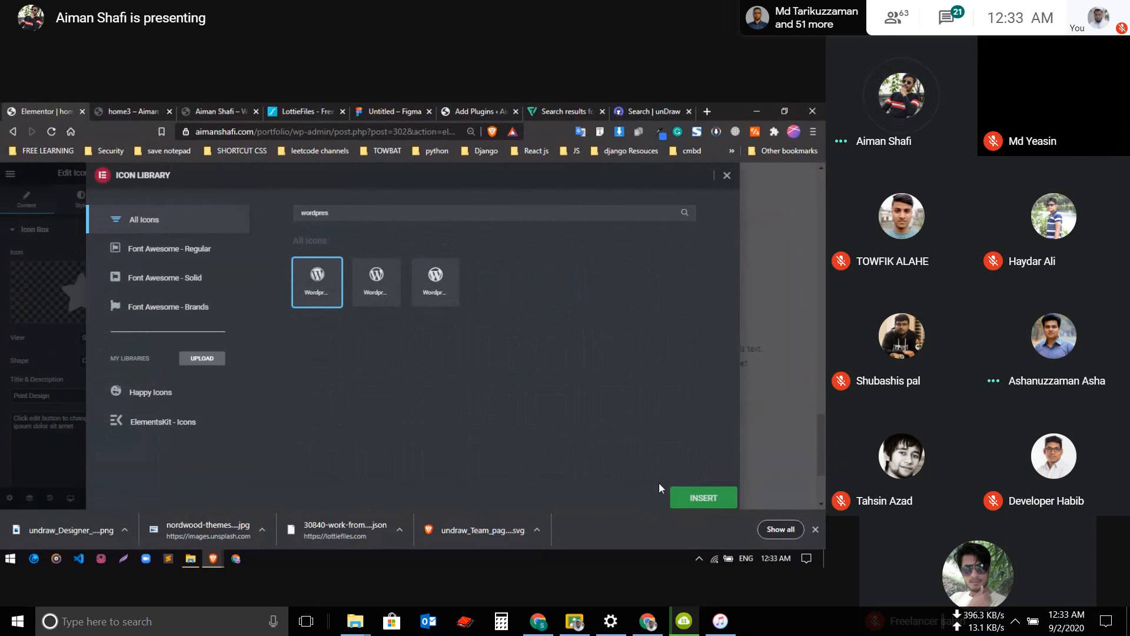
click(701, 498)
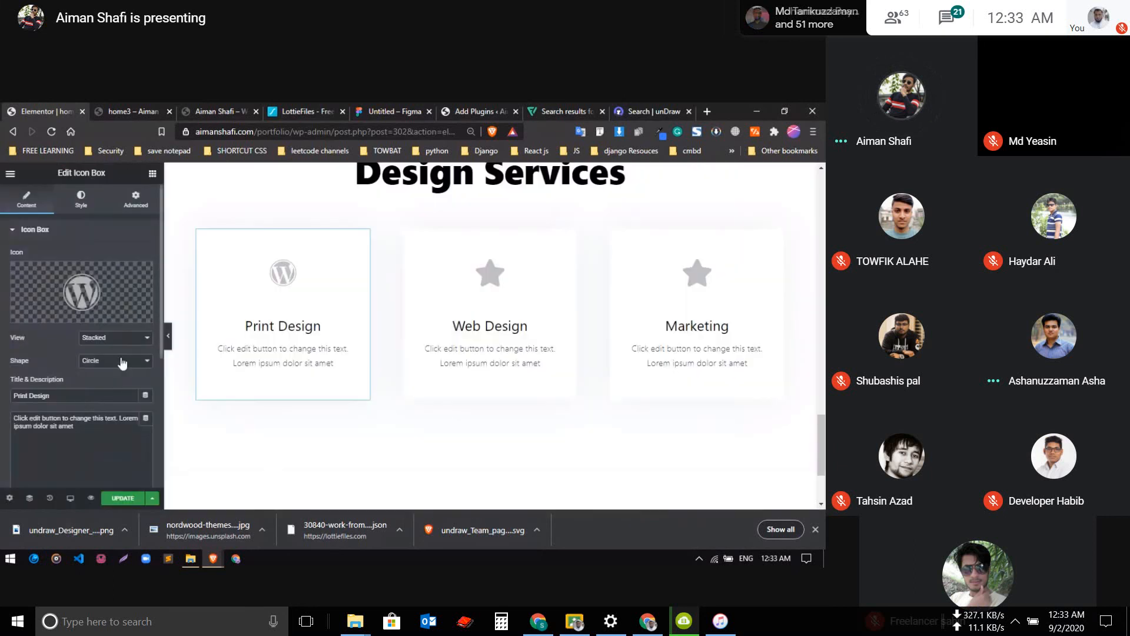
Keep the Print Design icon's view on Stacked and its shape on Circle
click(109, 337)
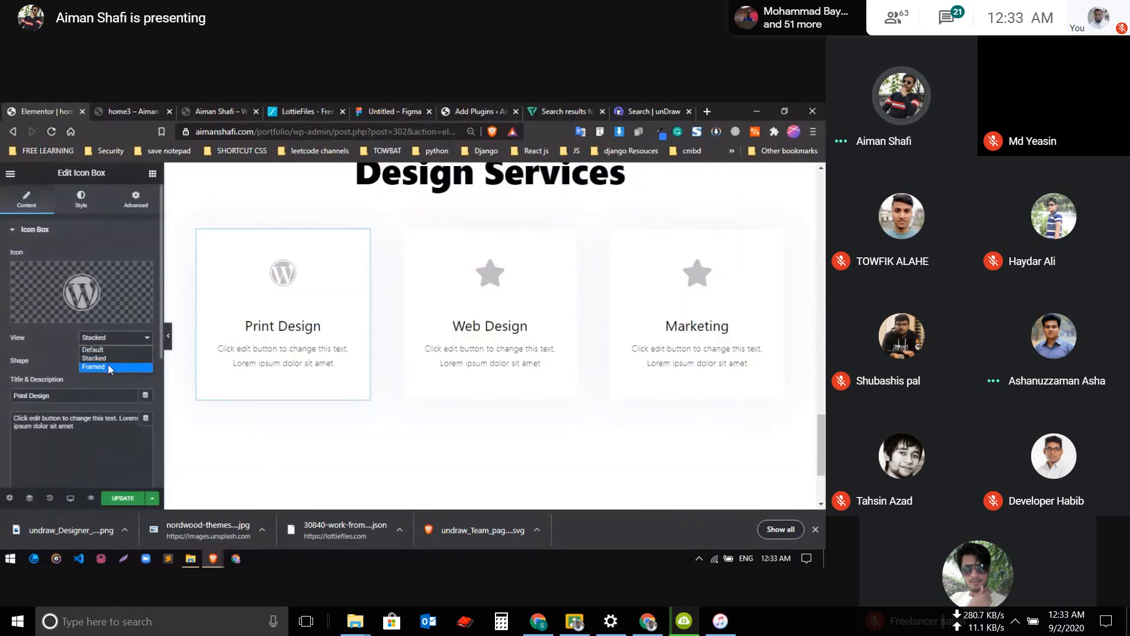
click(108, 359)
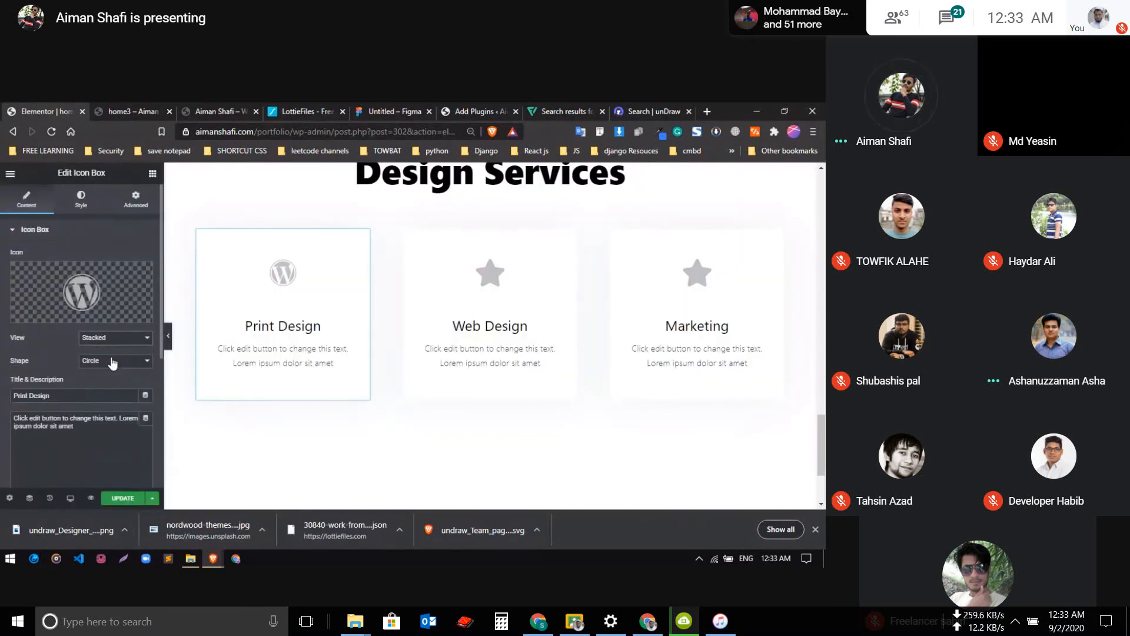
click(111, 361)
click(109, 373)
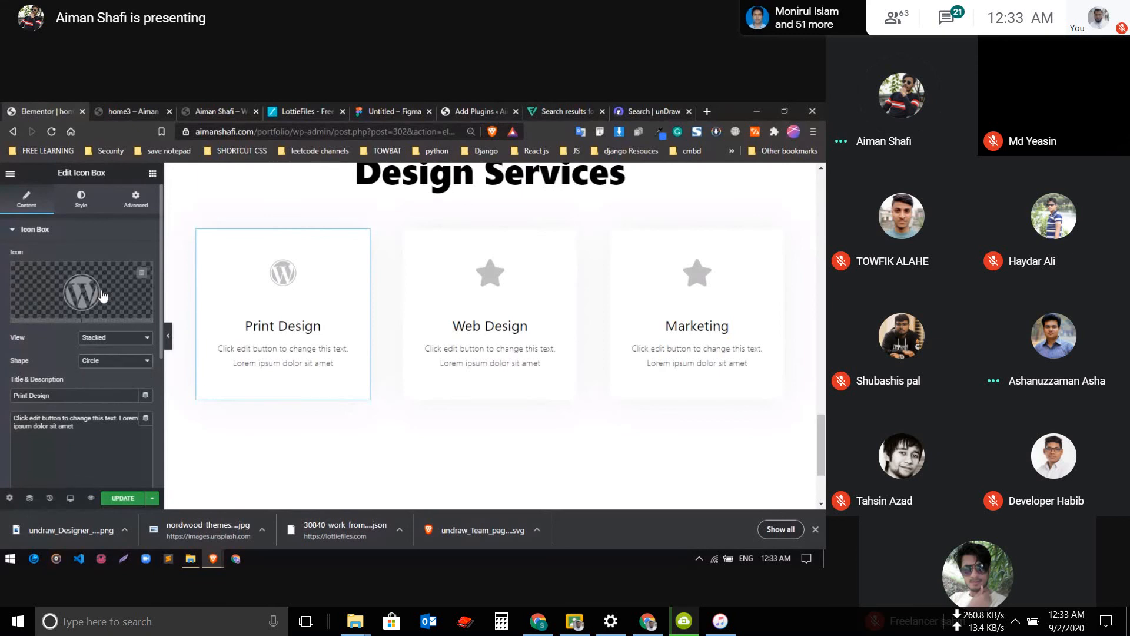
Set the Print Design icon's primary color in the normal state to a muted, slightly transparent red
click(87, 229)
click(82, 203)
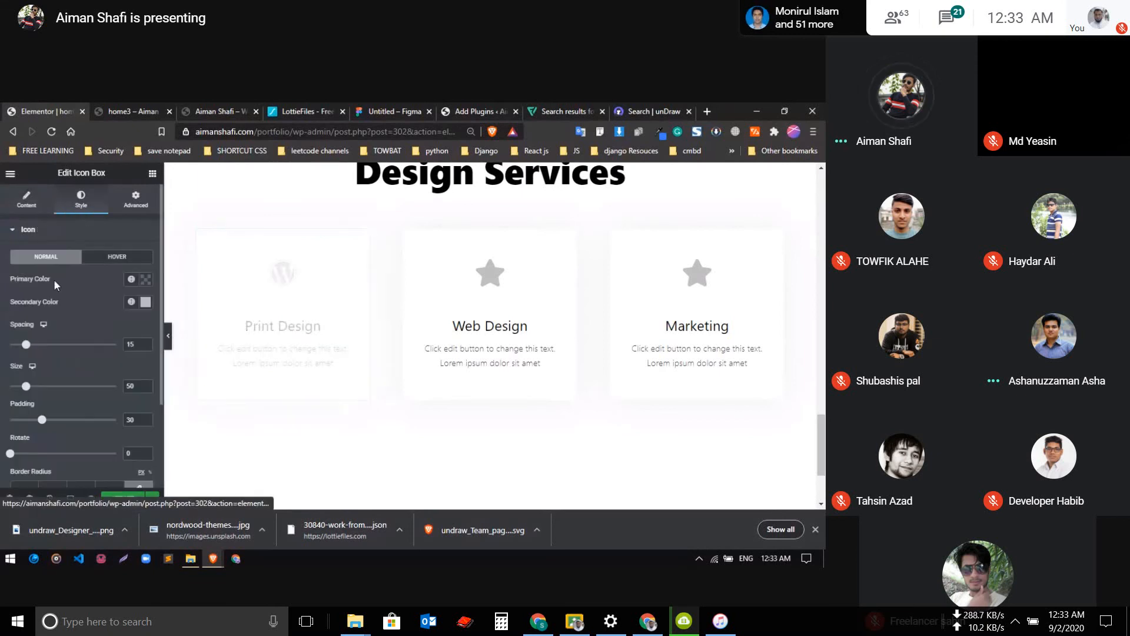
click(145, 279)
click(72, 348)
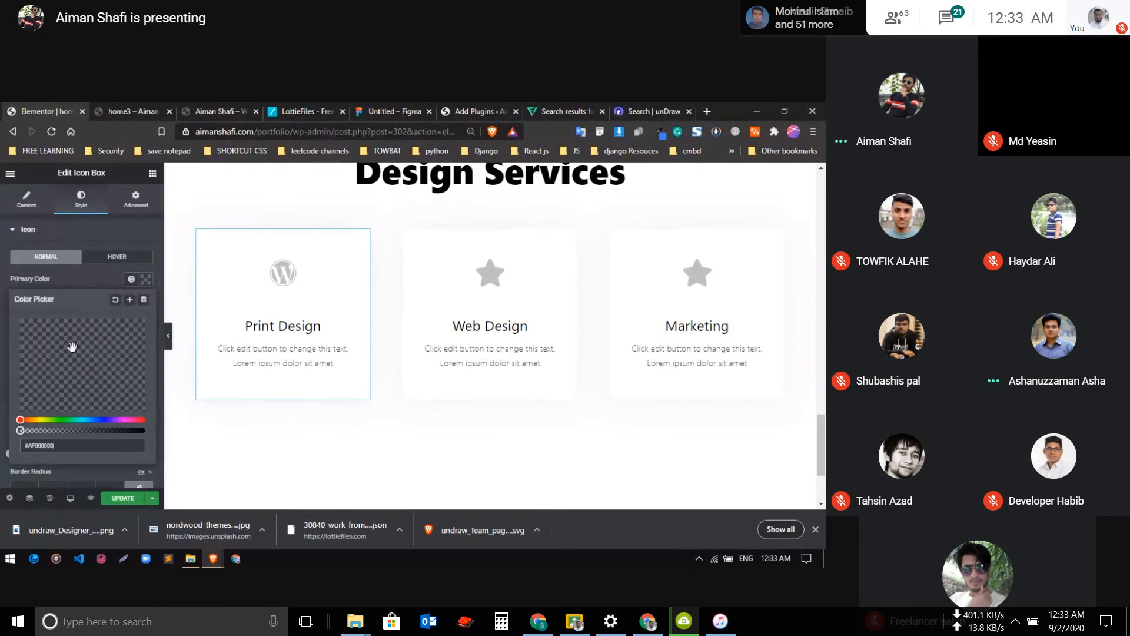
drag(20, 430, 112, 431)
click(125, 435)
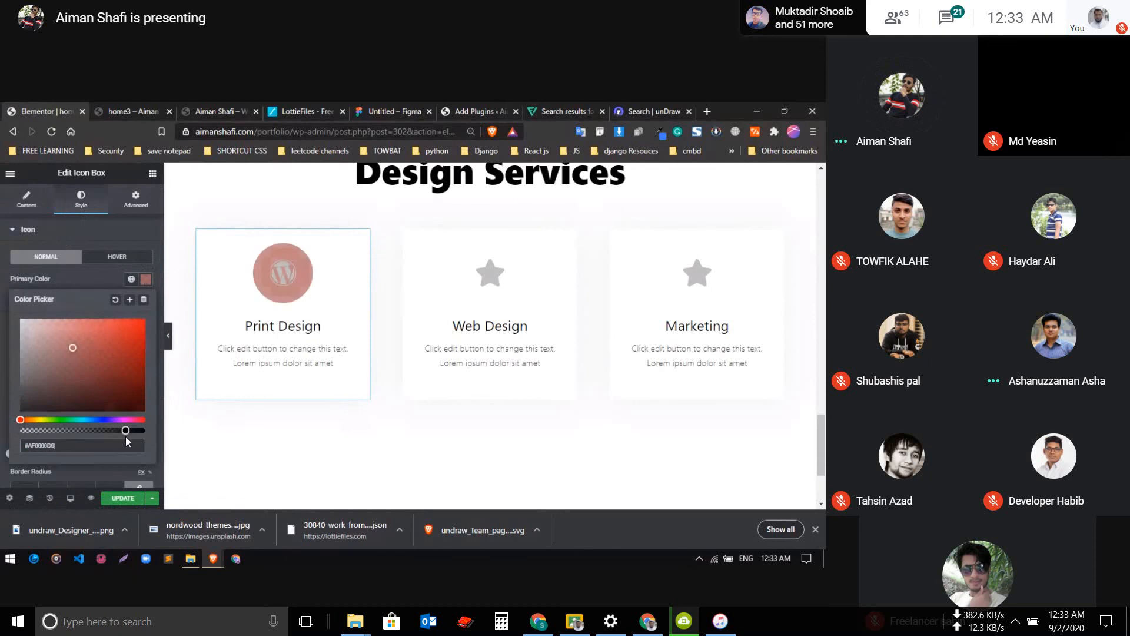
click(132, 266)
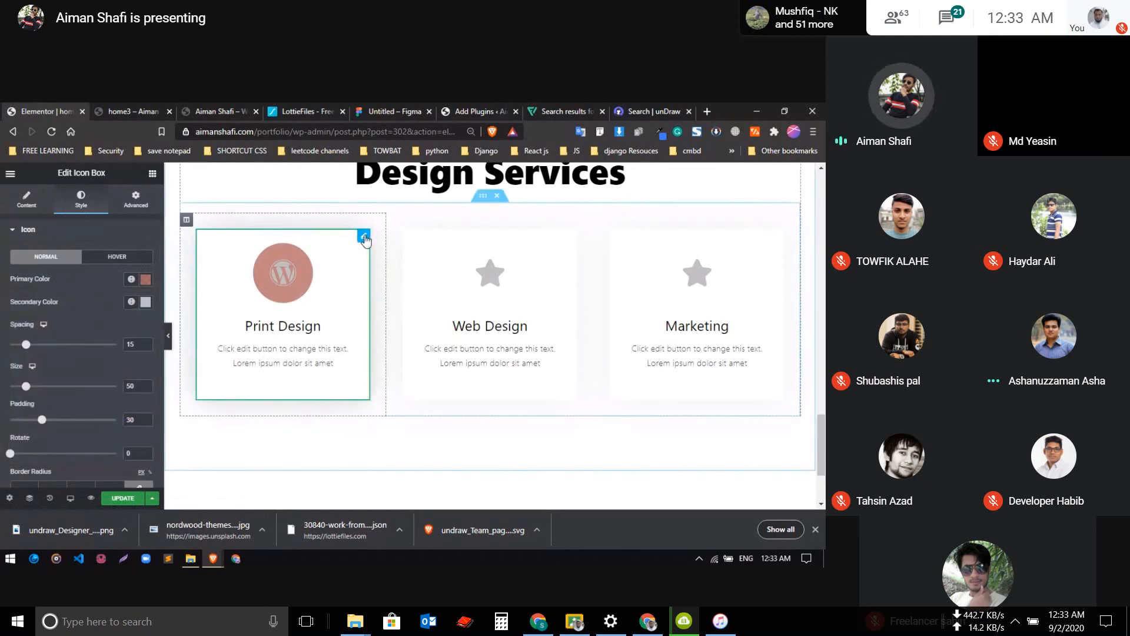
Open the advanced settings of the Print Design icon box and locate its background and border options
click(92, 231)
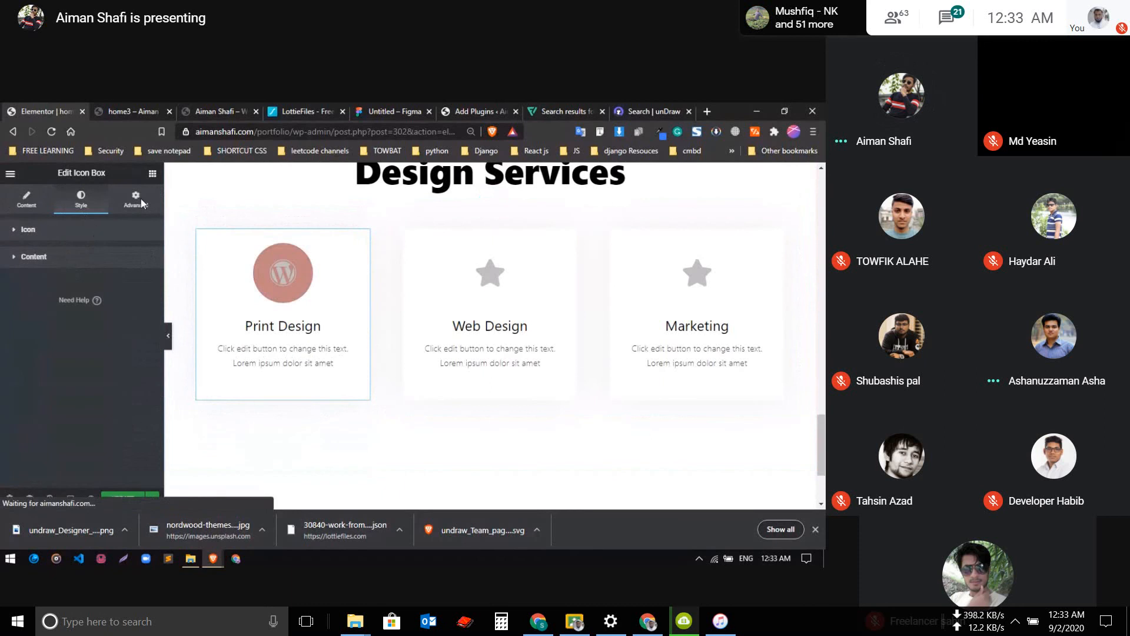
click(137, 203)
scroll(60, 355, down, 5)
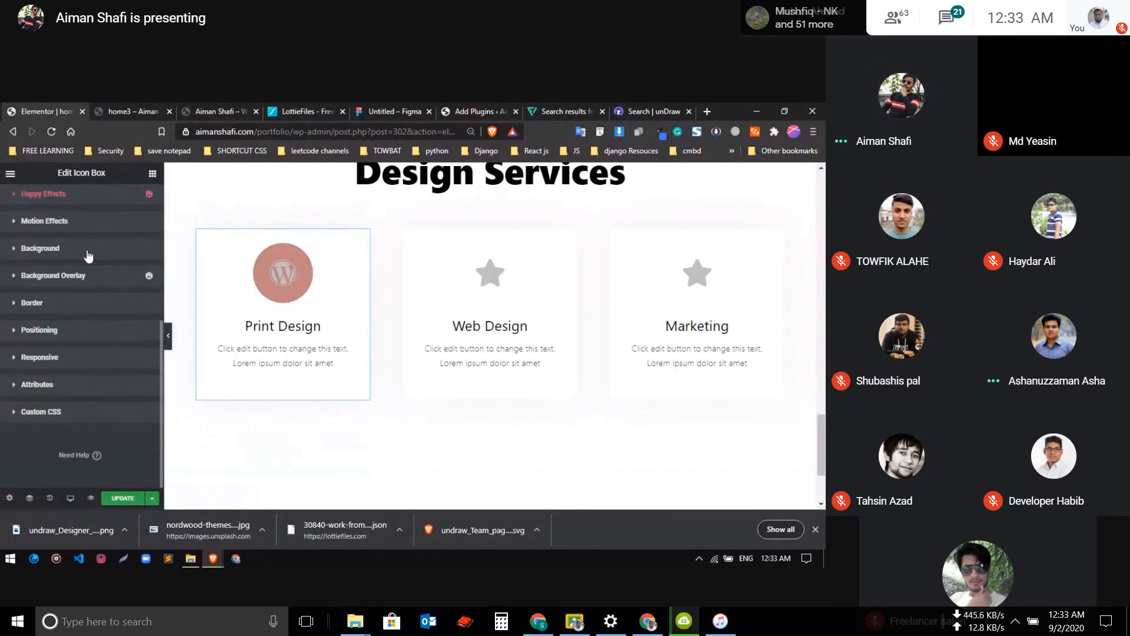
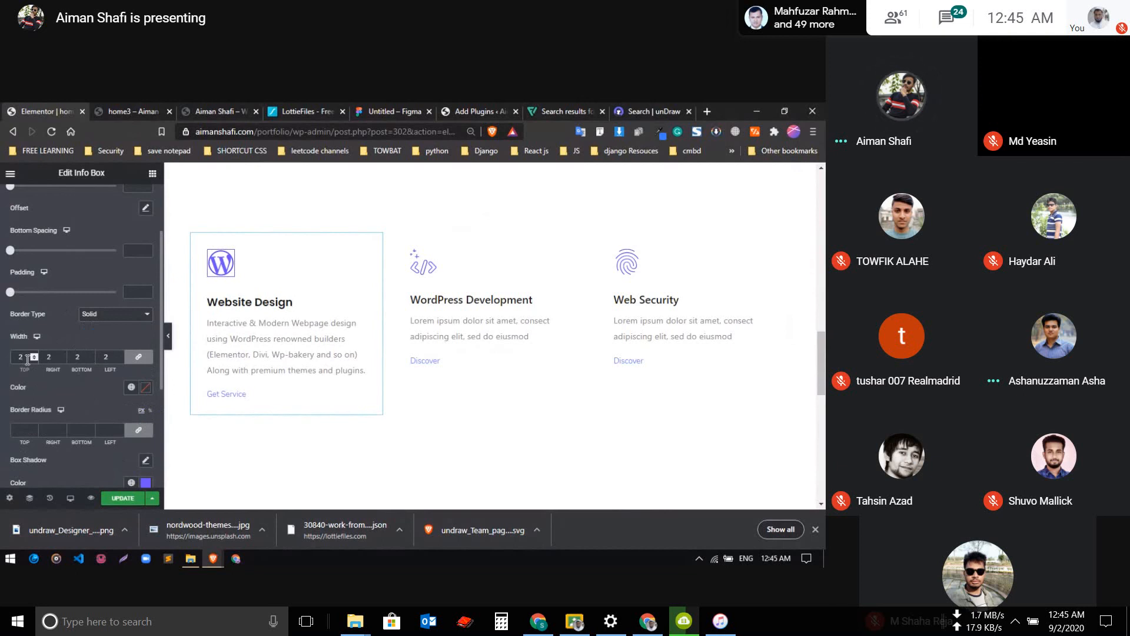
Try a dark shade and a saved blue global color for the border of the Website Design icon
click(143, 392)
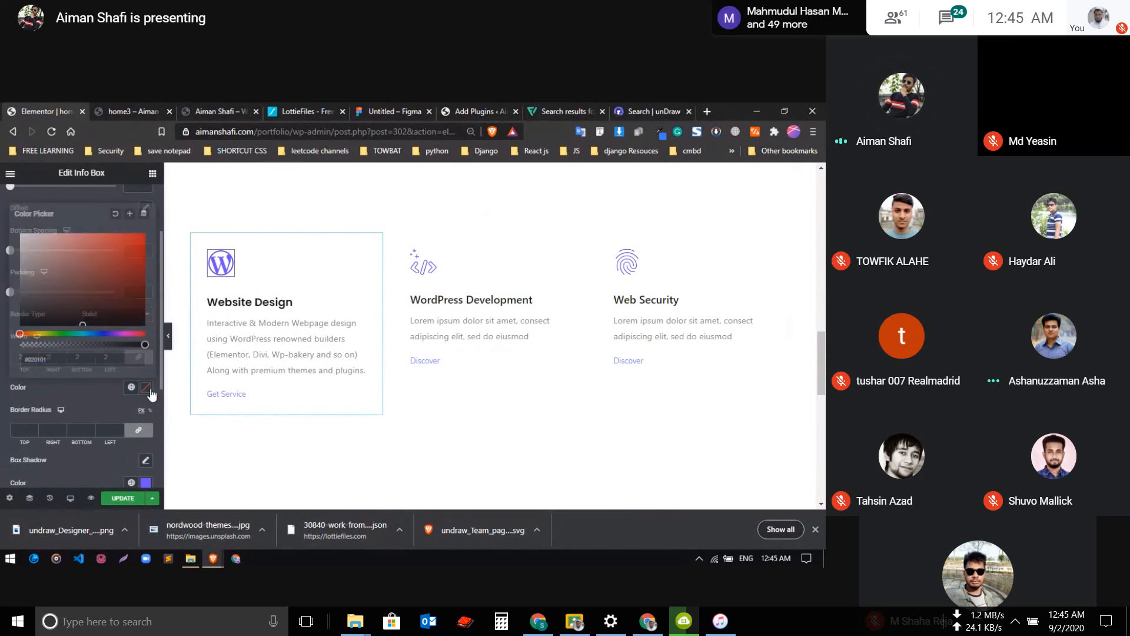
click(71, 307)
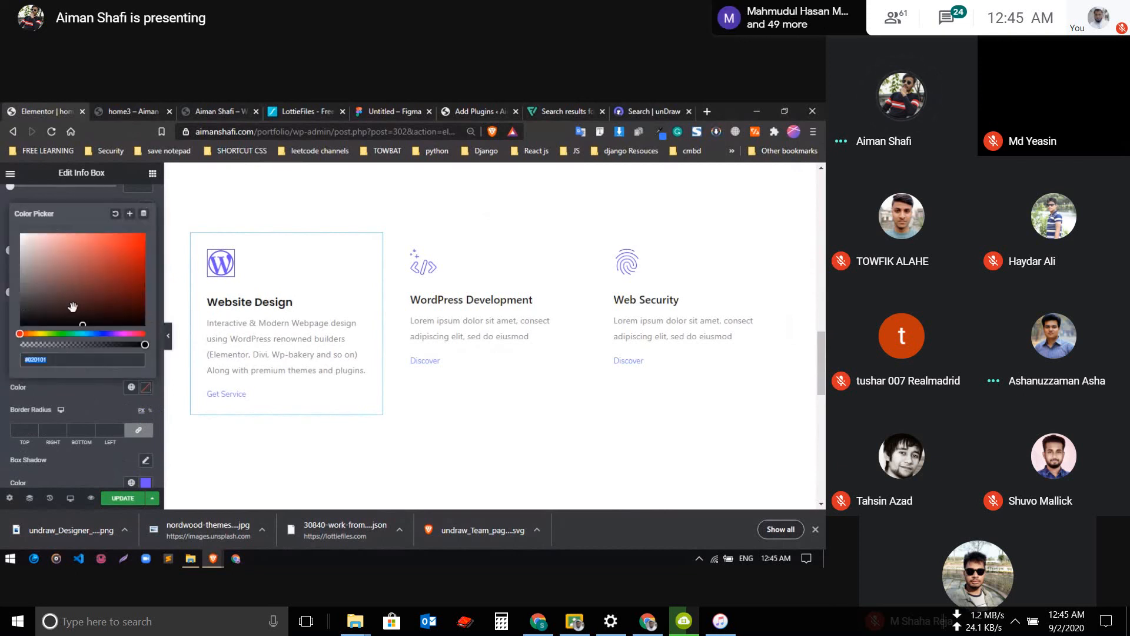
click(108, 205)
click(130, 388)
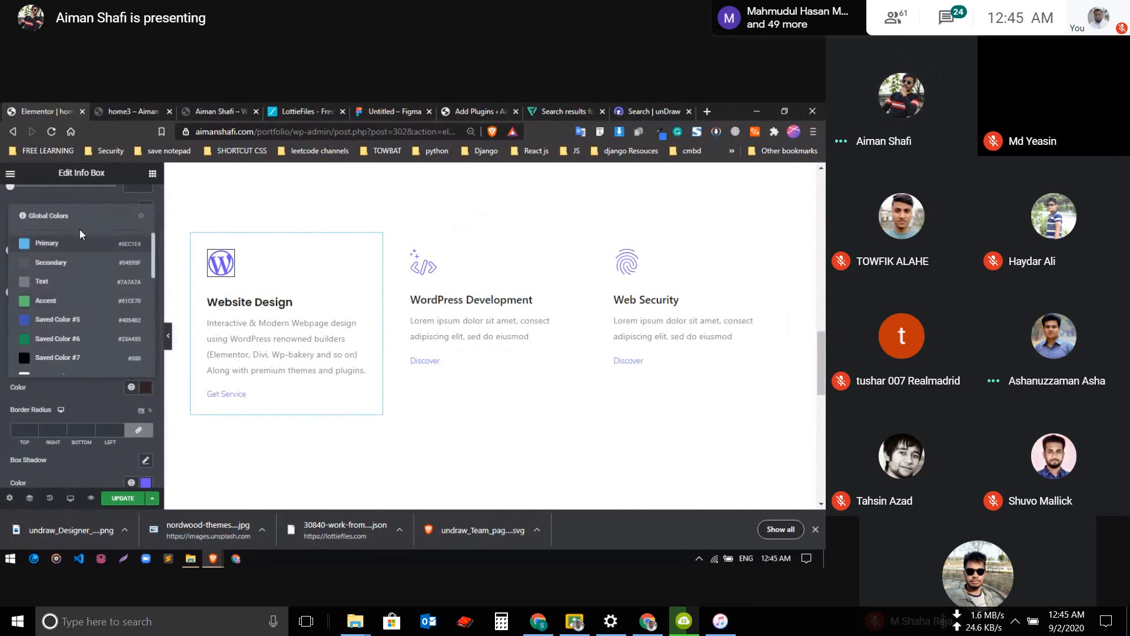
scroll(80, 228, down, 4)
click(58, 322)
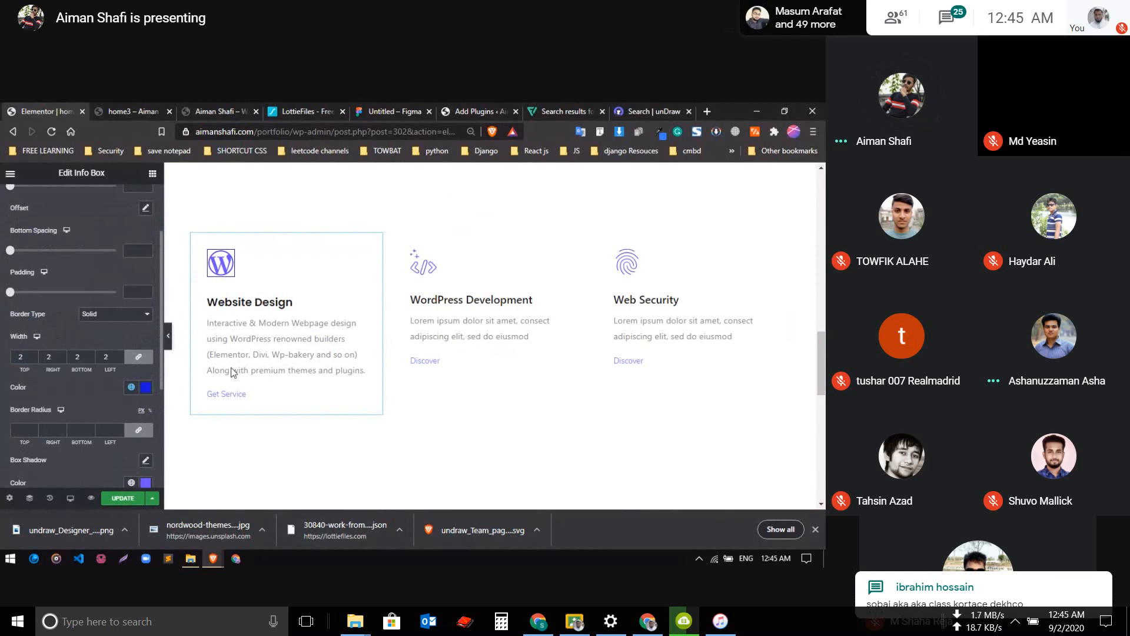
Remove the Website Design icon's border by clearing its width on all sides
scroll(45, 384, down, 2)
scroll(72, 363, up, 4)
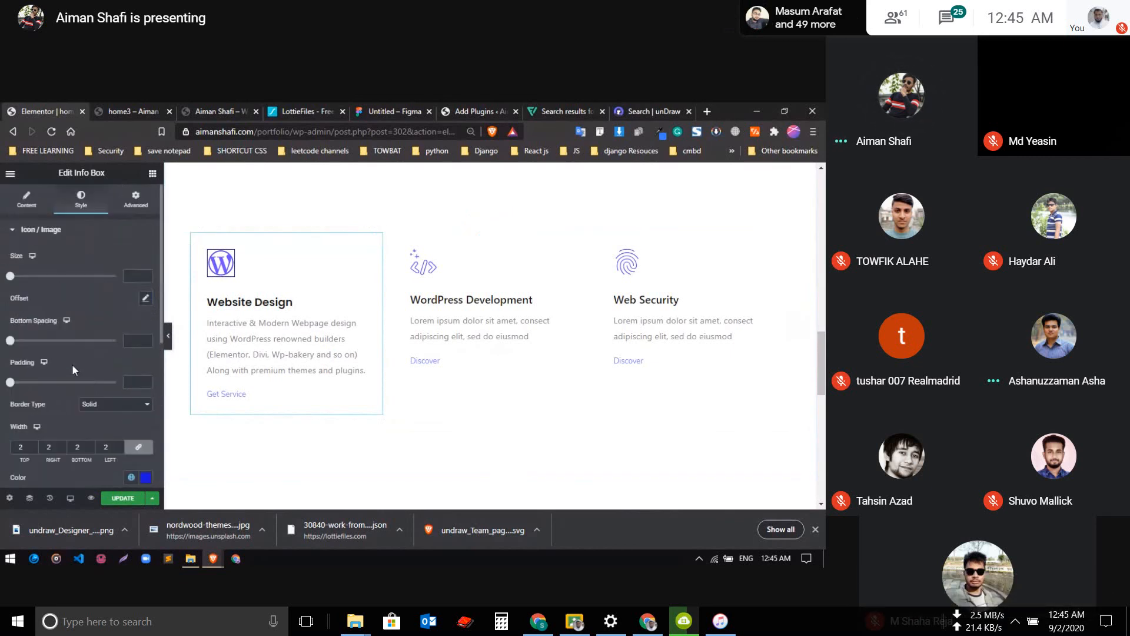
scroll(88, 377, down, 2)
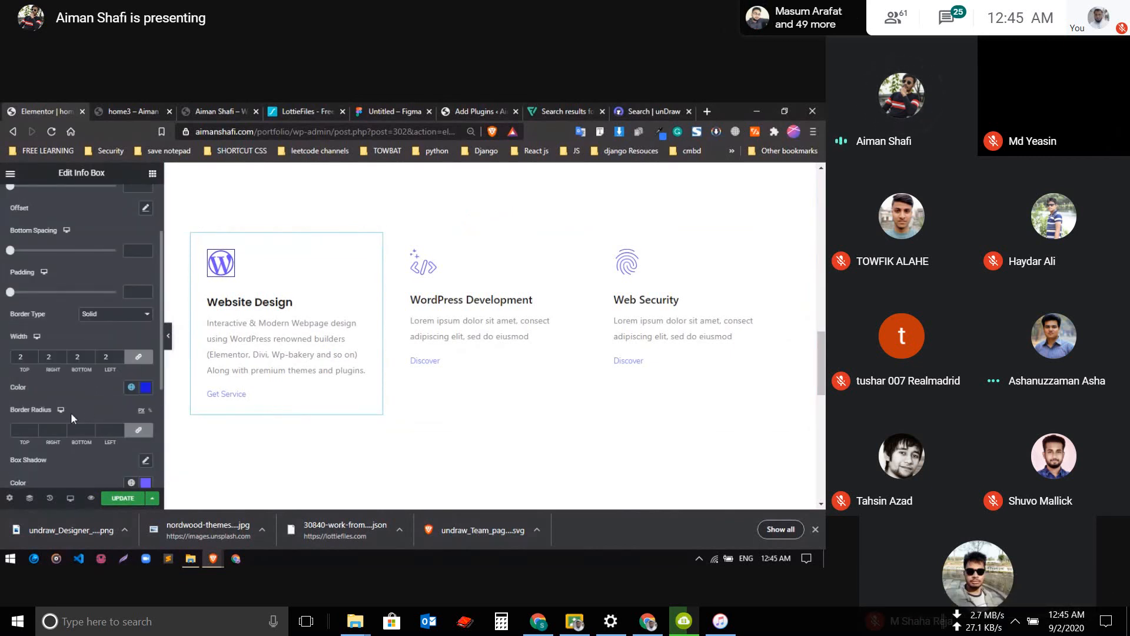
scroll(68, 330, up, 3)
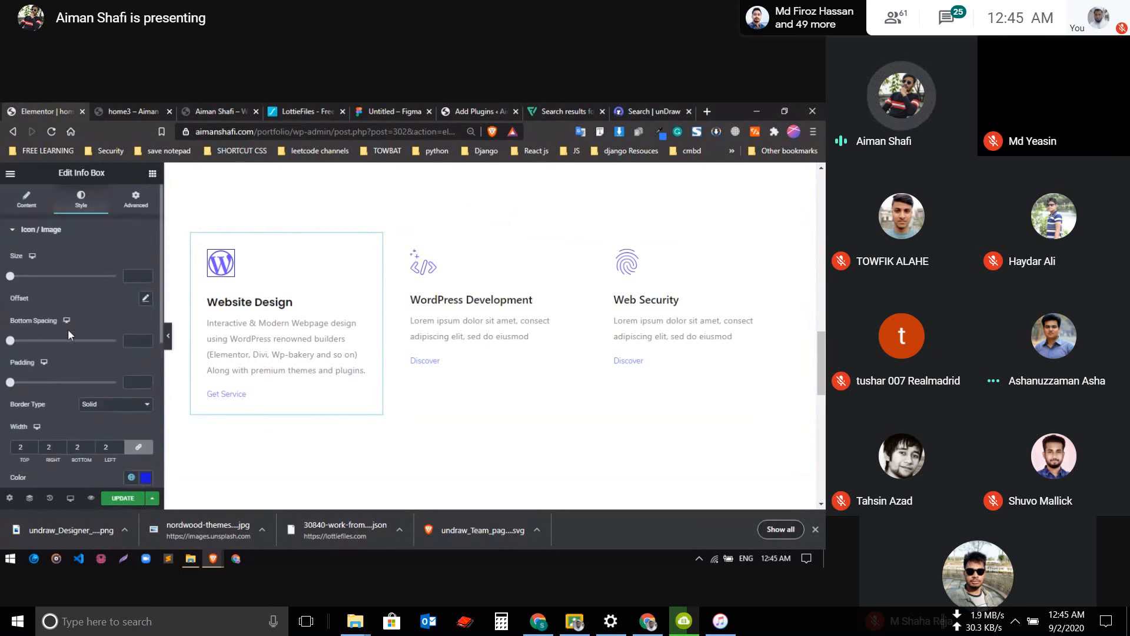
scroll(64, 306, down, 3)
scroll(72, 325, down, 3)
scroll(71, 325, up, 3)
scroll(71, 324, down, 2)
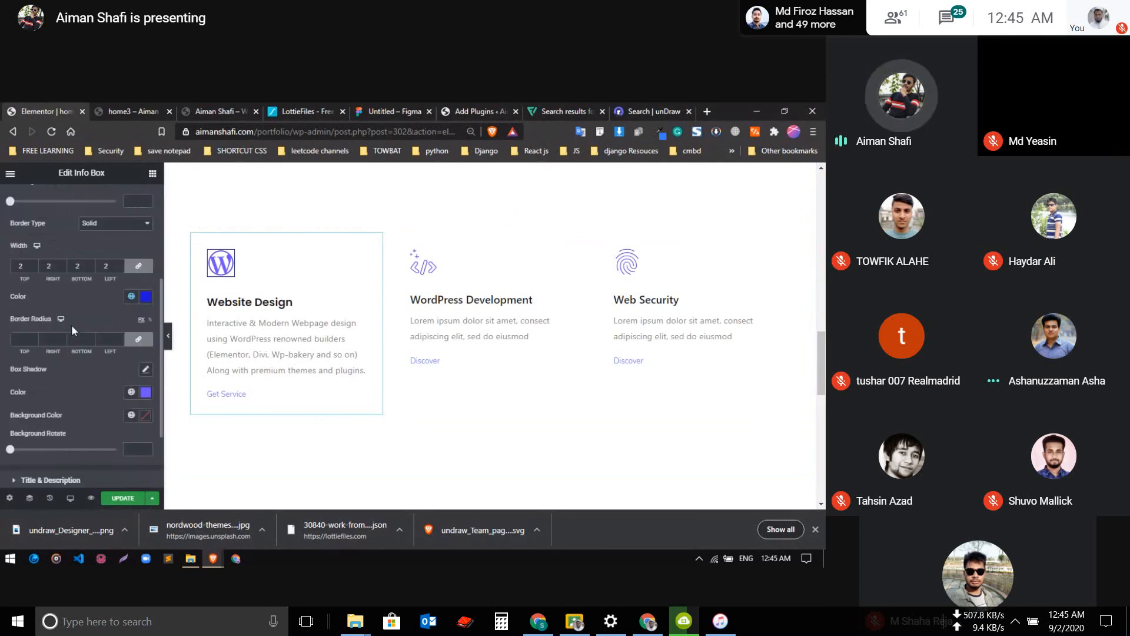
scroll(69, 289, up, 2)
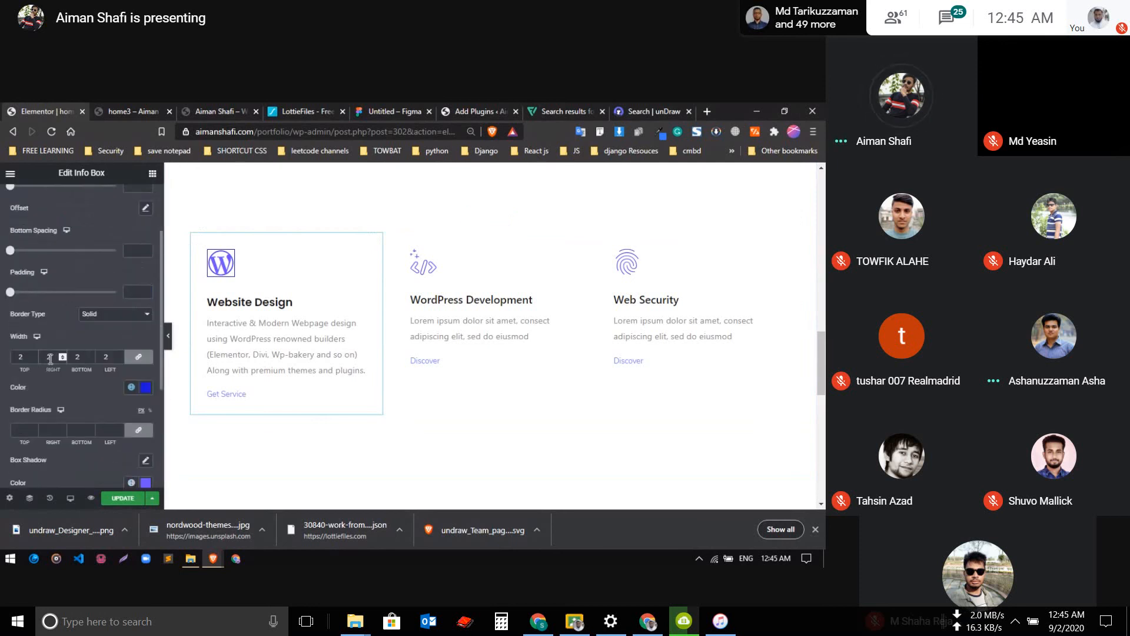
key(BackSpace)
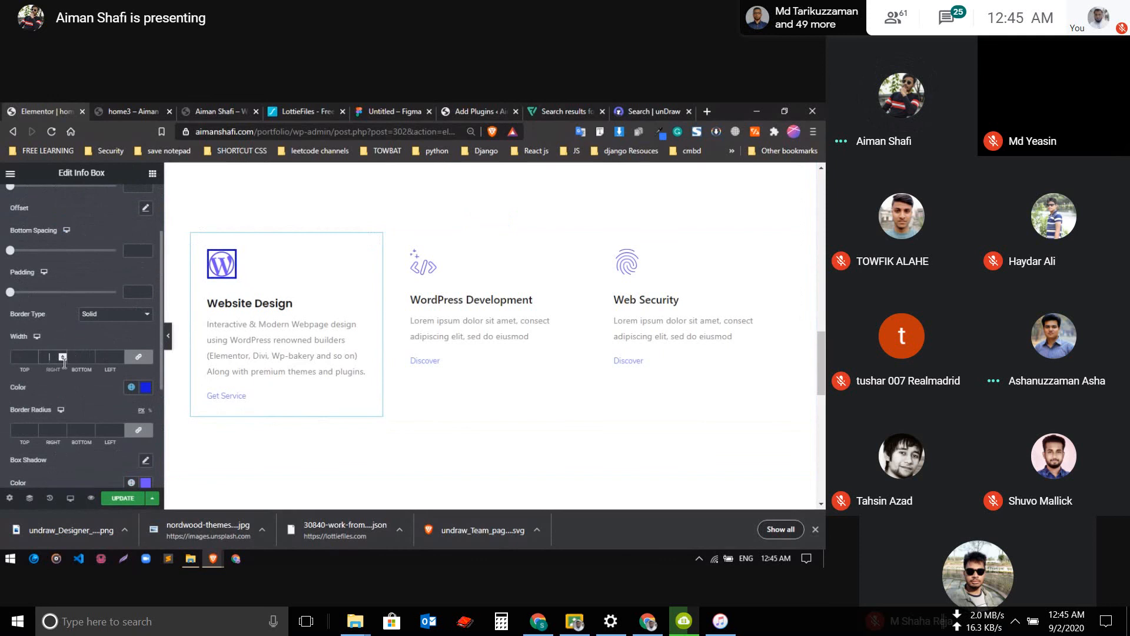
scroll(39, 273, up, 5)
click(30, 232)
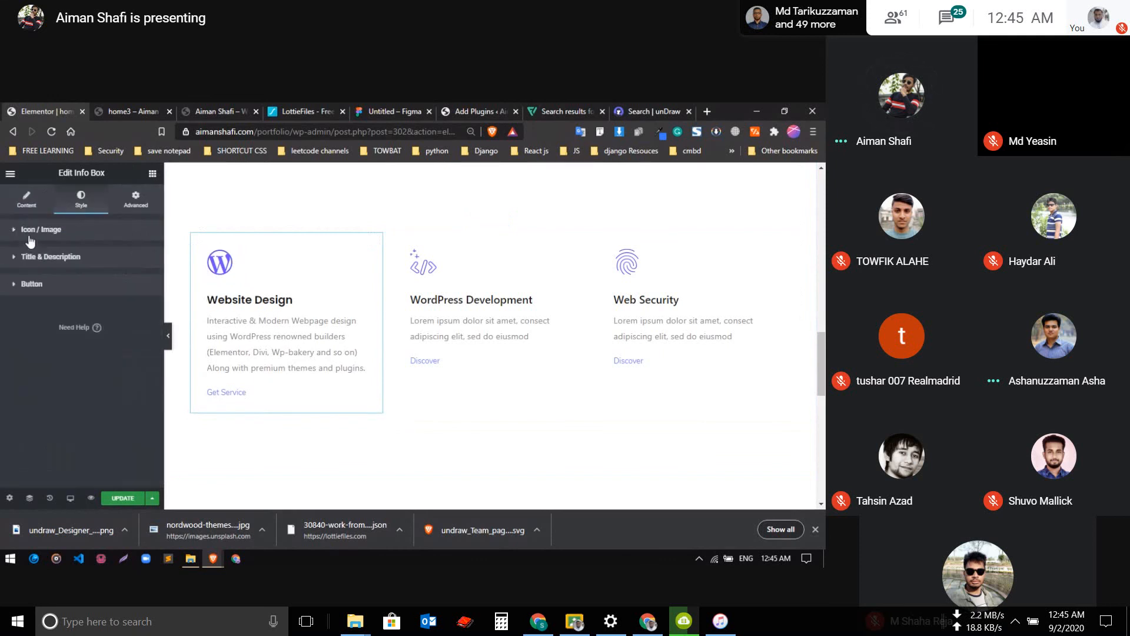
Set the normal-state border width of the whole Website Design info box to 2 on all sides
click(131, 204)
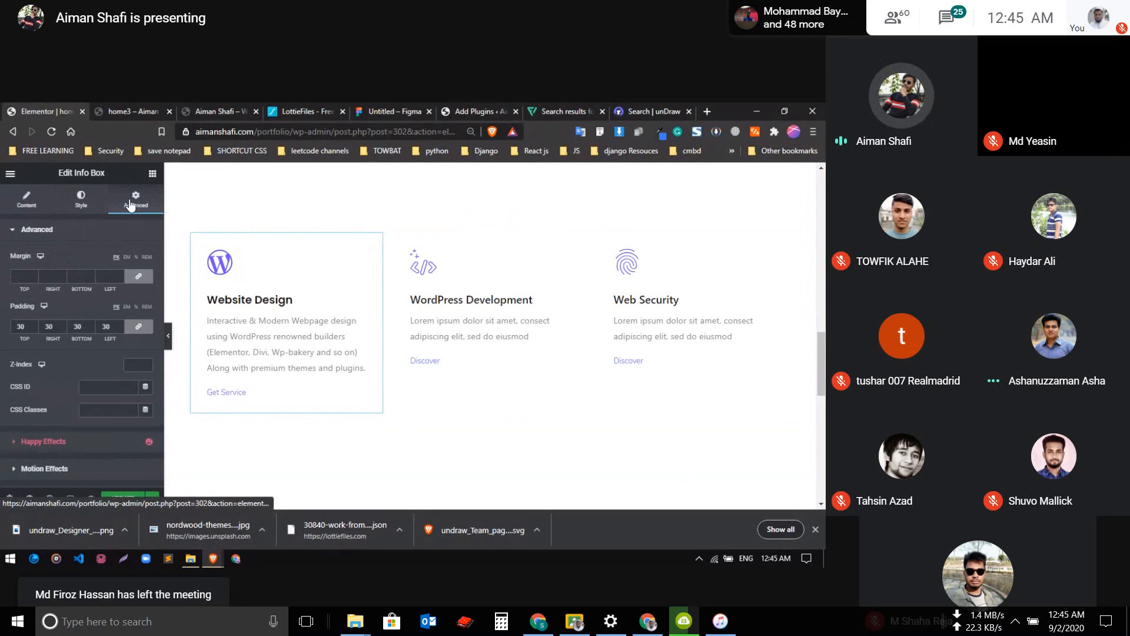
scroll(81, 286, down, 2)
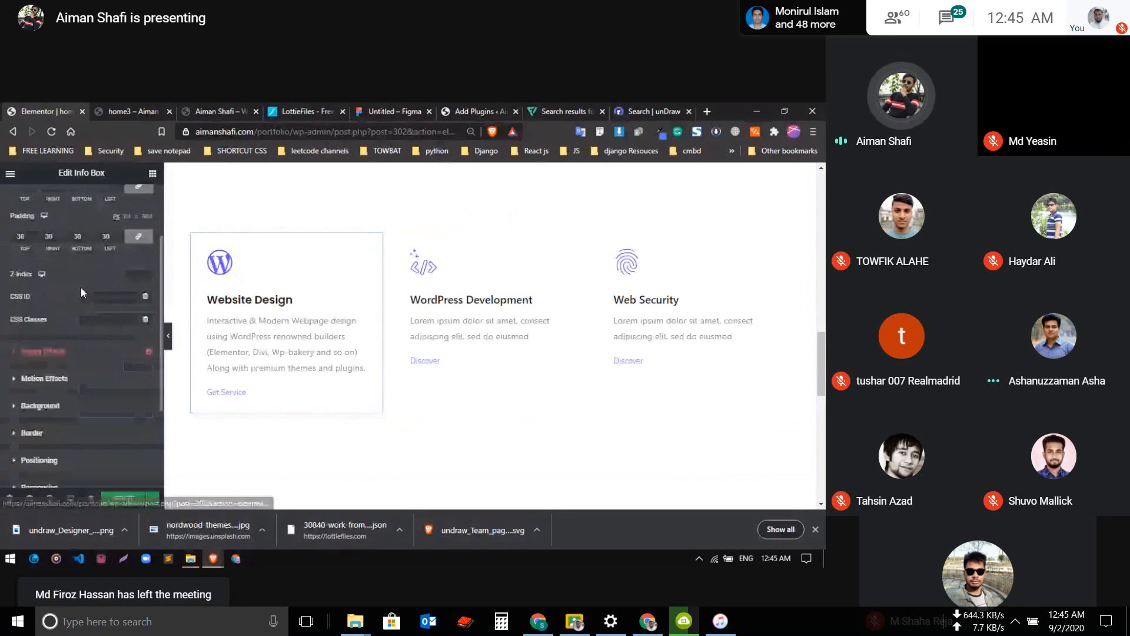
scroll(81, 289, down, 3)
click(69, 276)
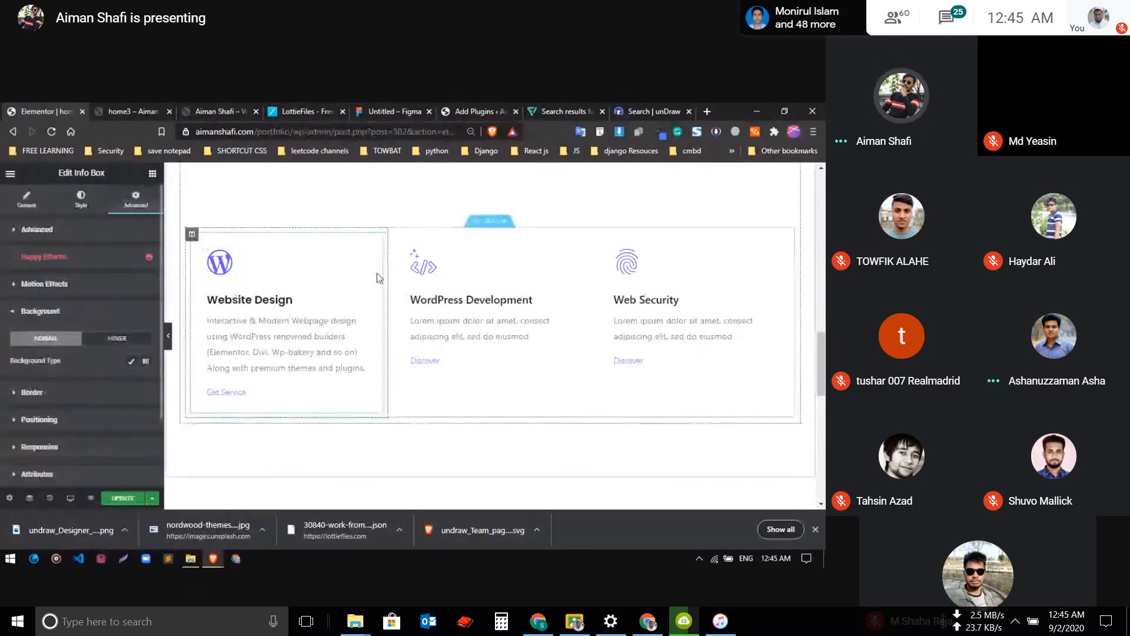
click(86, 396)
scroll(76, 389, down, 4)
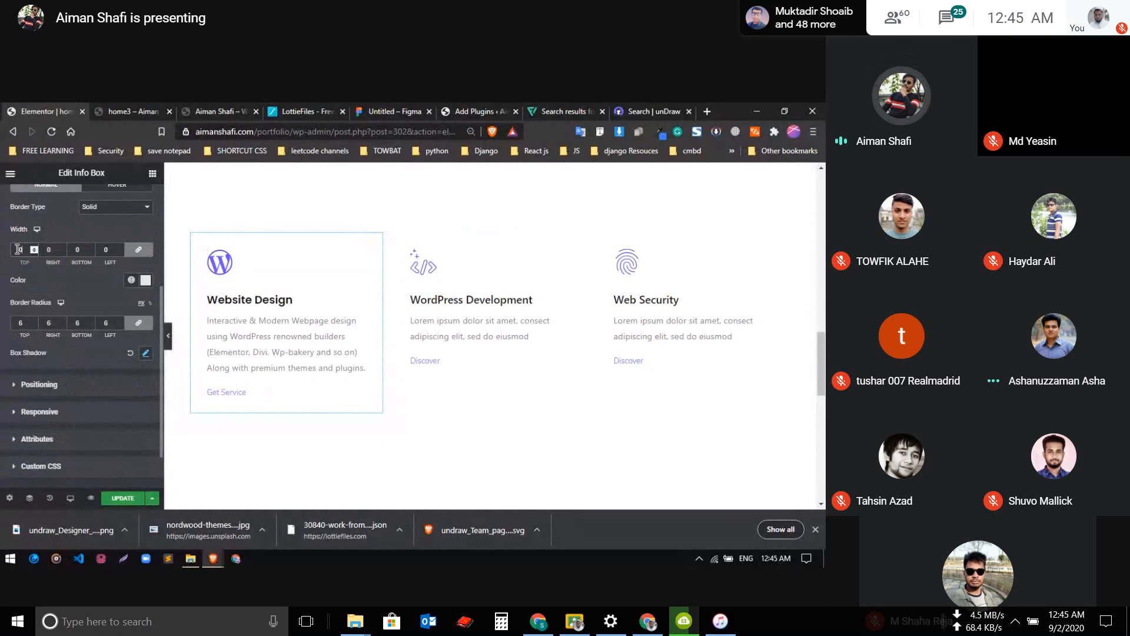
key(Up)
key(Up)
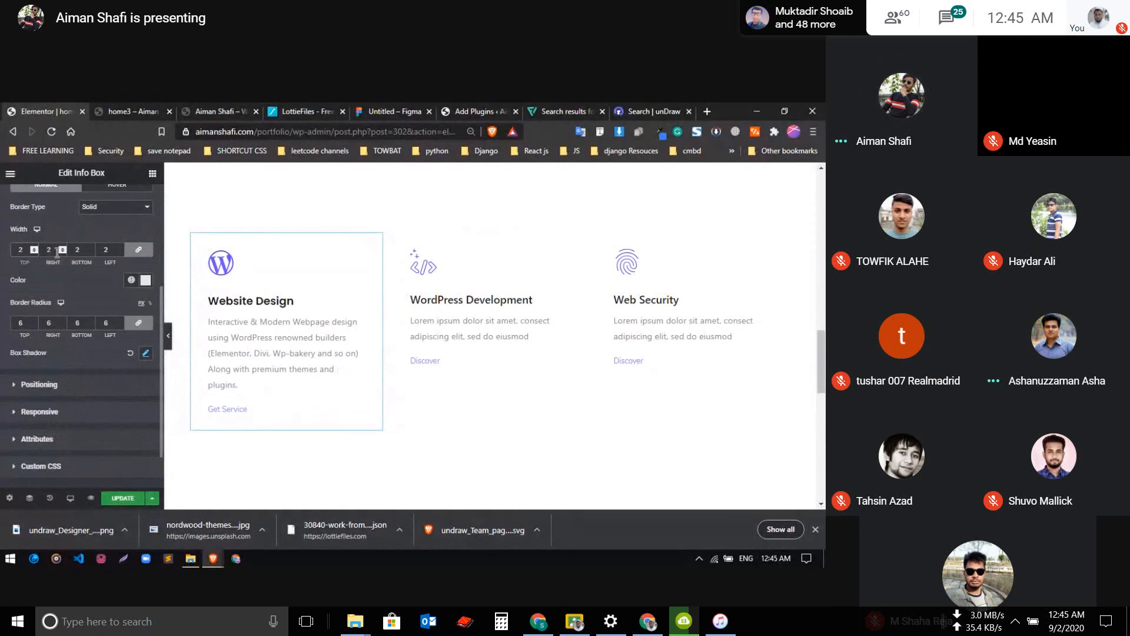
Try a saved blue global color for the Website Design box's normal-state border
click(146, 281)
click(130, 281)
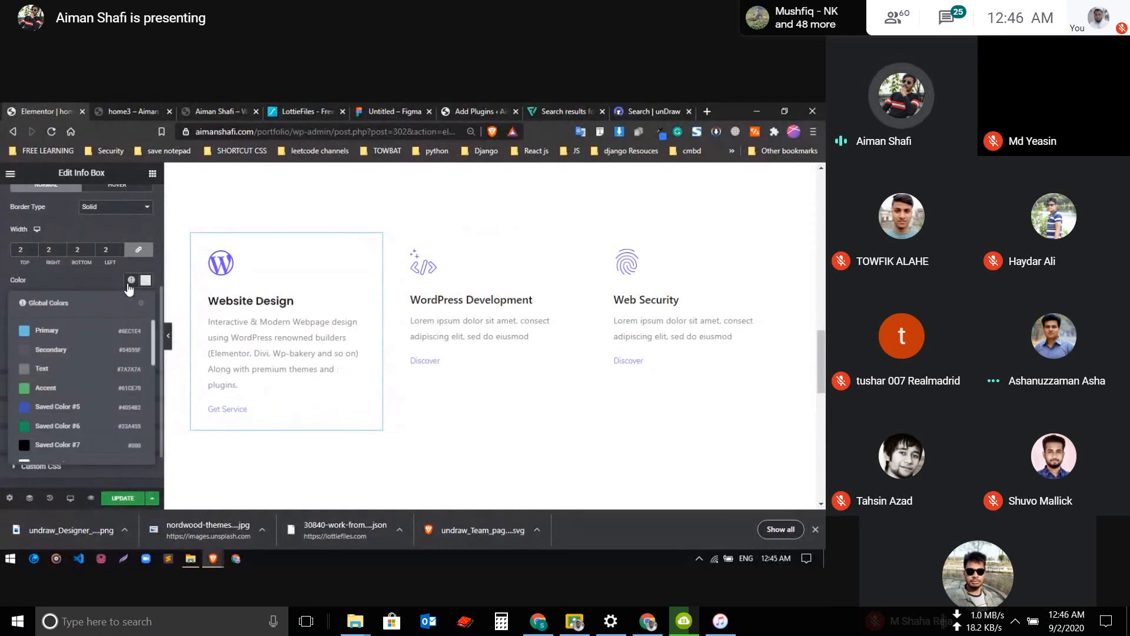
scroll(83, 356, down, 2)
click(49, 411)
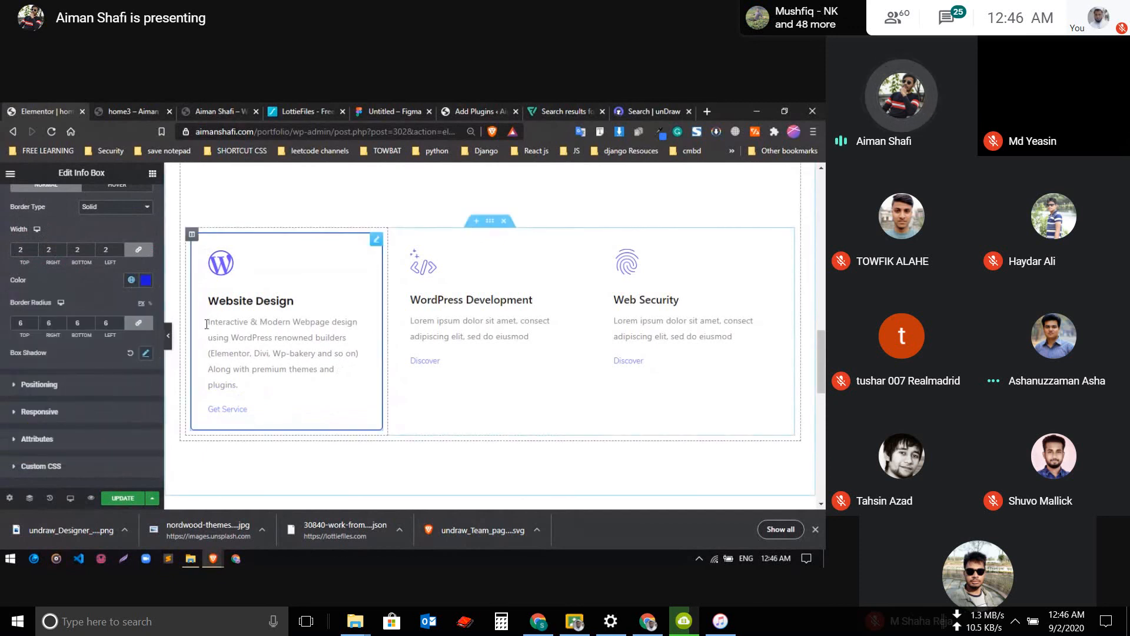
scroll(76, 321, up, 2)
scroll(76, 322, down, 2)
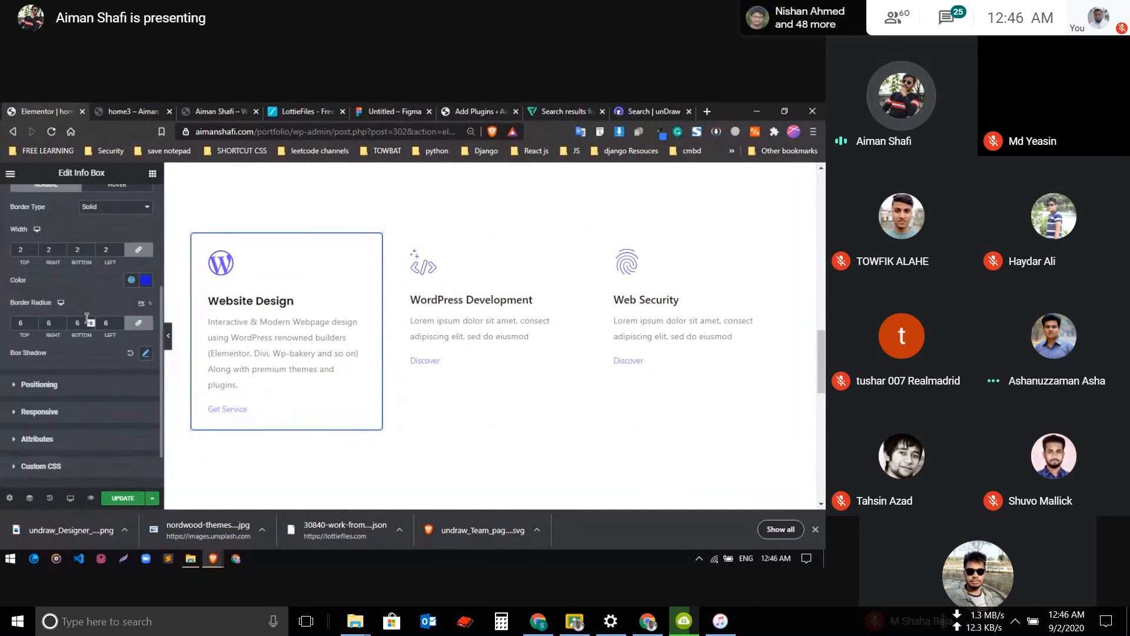
Change the Website Design box's normal-state border color to a custom, very pale near-white tint
click(144, 281)
click(23, 326)
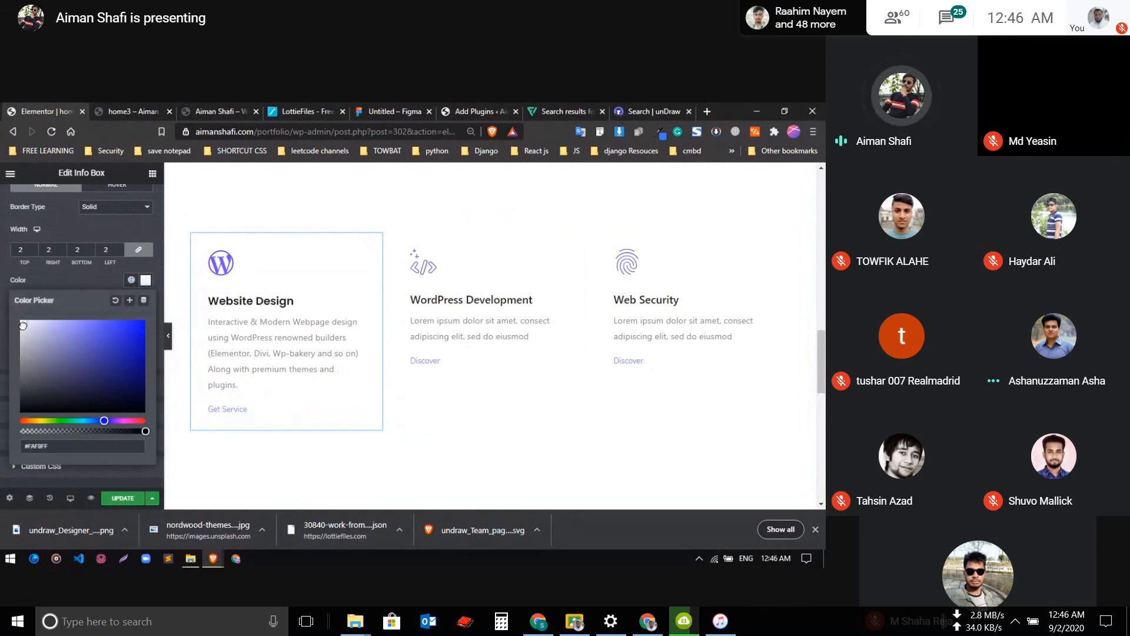
click(81, 277)
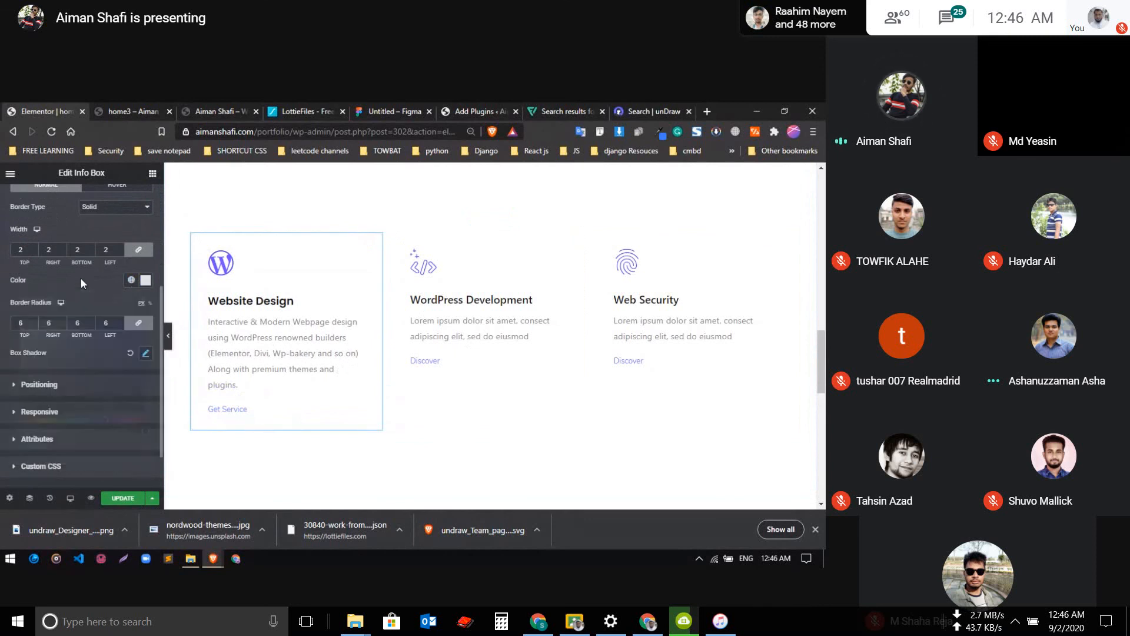
Give the Website Design box a shadow with a vertical offset of 2 and the color rgba(0, 0, 0, 0.37)
click(144, 355)
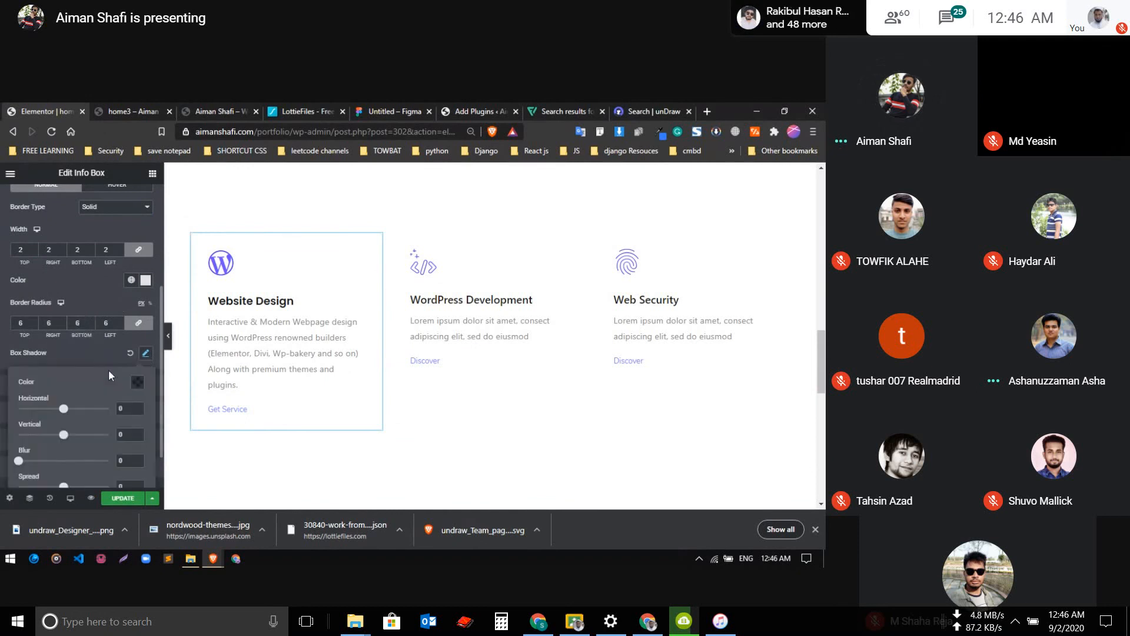
scroll(89, 369, down, 1)
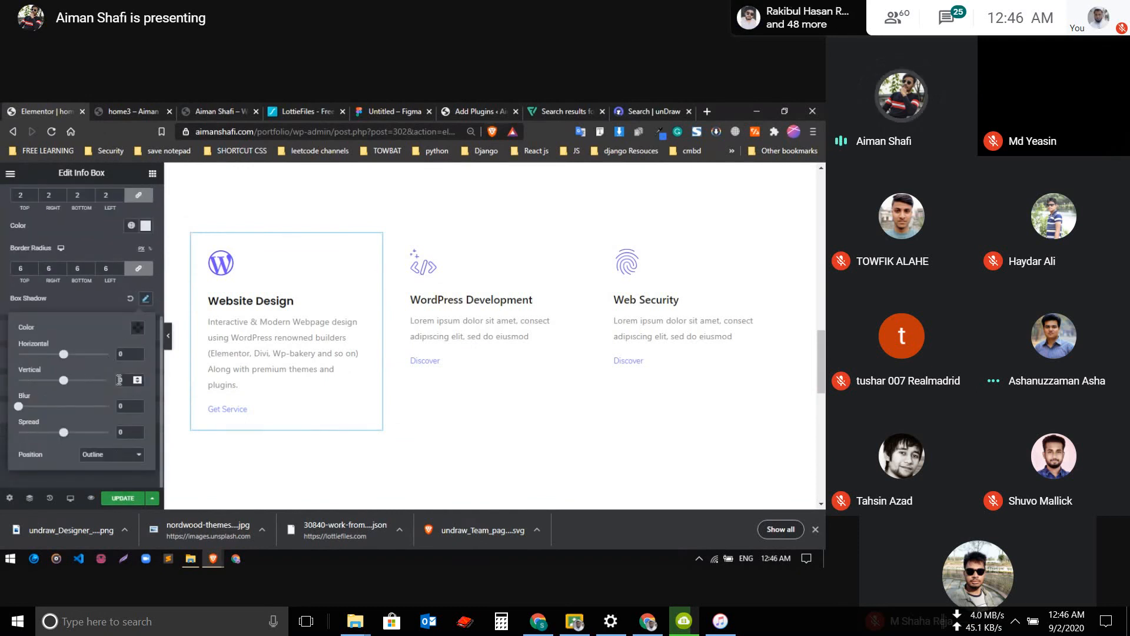
key(Up)
key(Up)
key(Up)
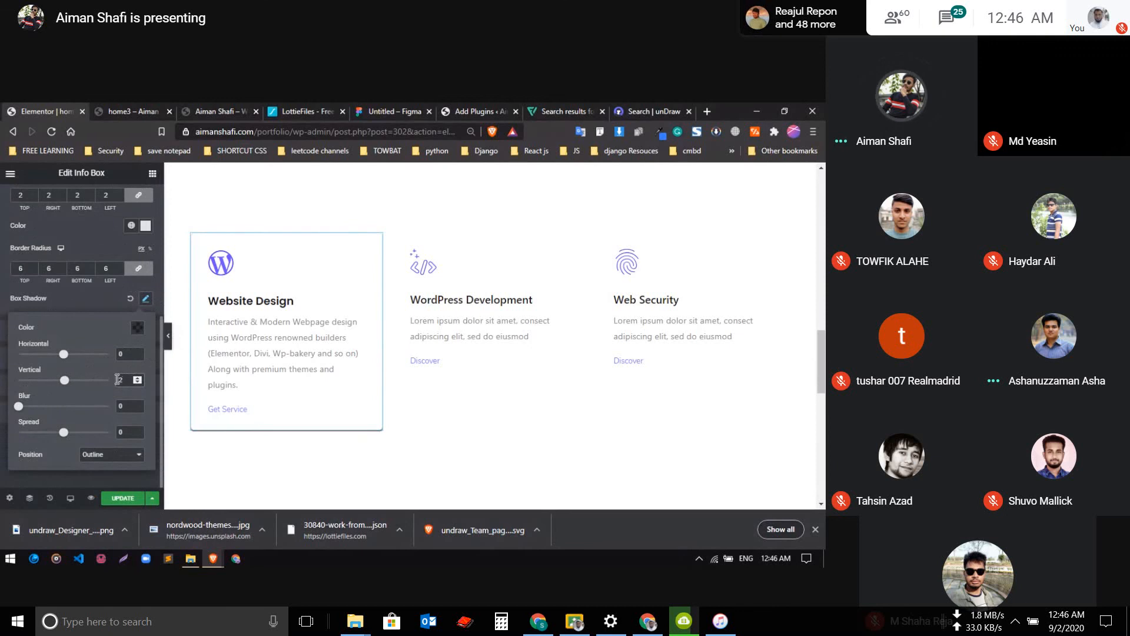
click(136, 333)
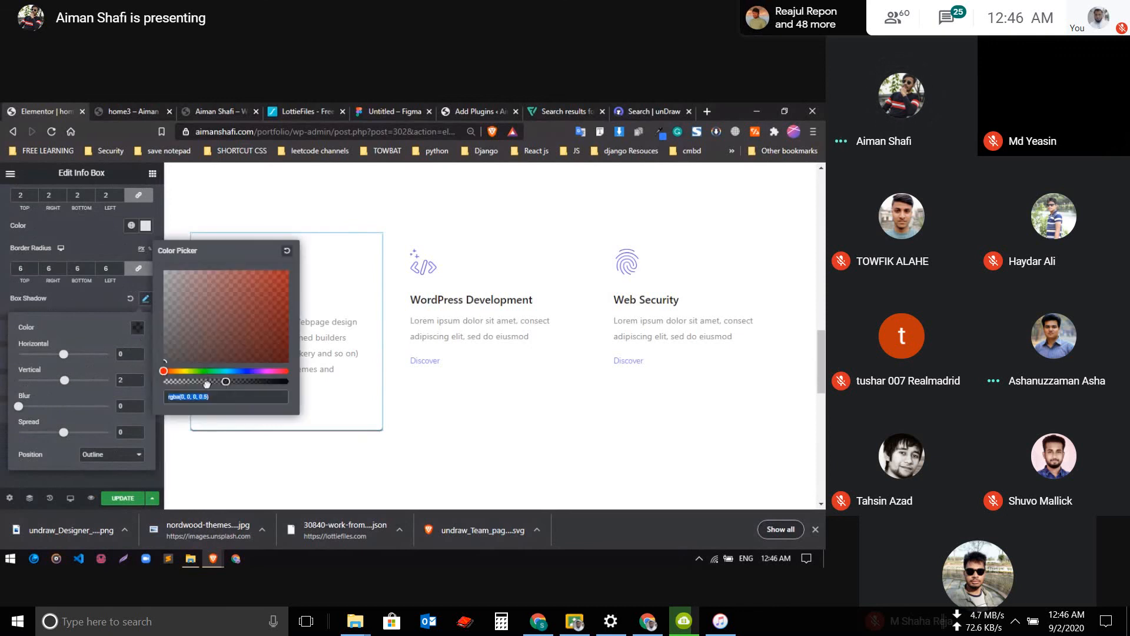
mouse_move(207, 384)
mouse_down()
mouse_move(197, 385)
mouse_move(210, 383)
mouse_up()
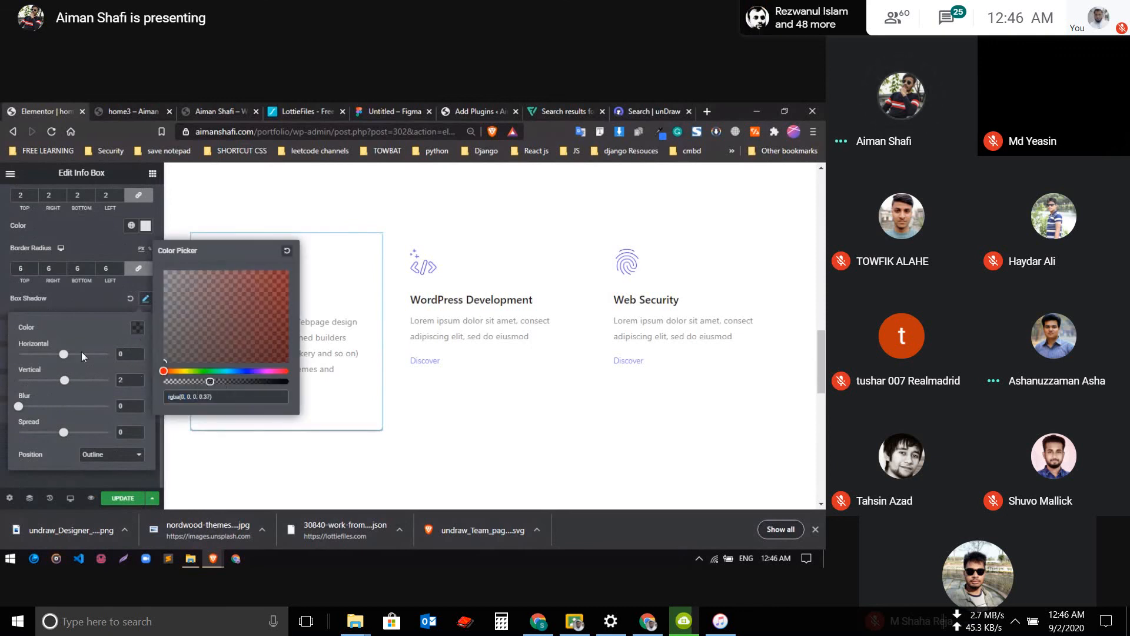
Try small horizontal offsets on the Website Design box's shadow, then restore the horizontal value to 0
click(63, 354)
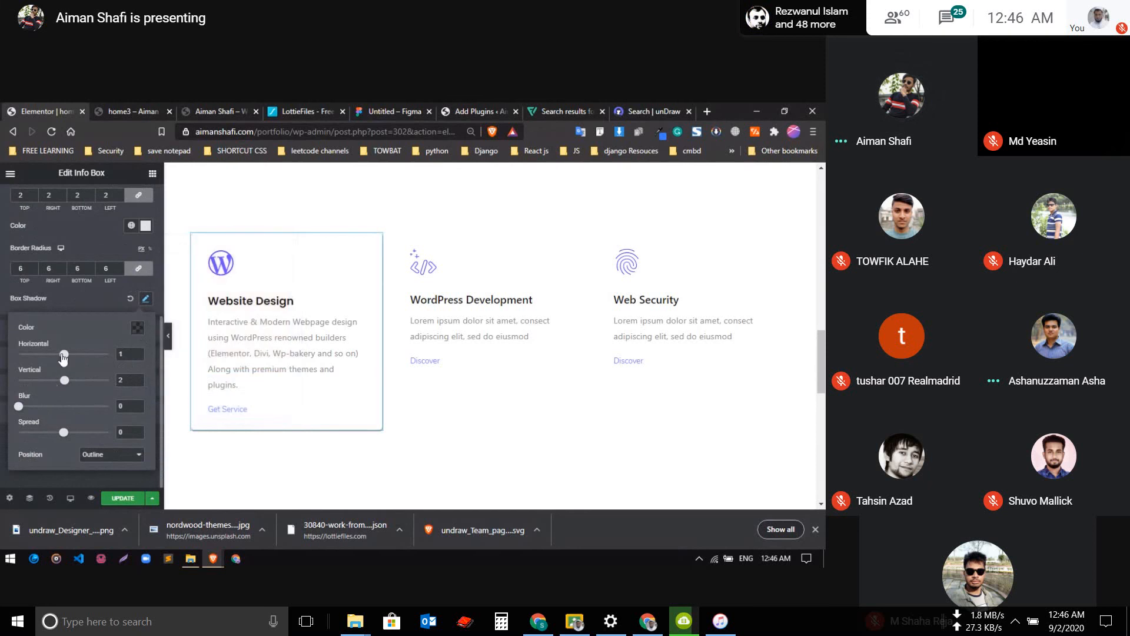
drag(62, 355, 61, 355)
click(128, 355)
key(BackSpace)
key(BackSpace)
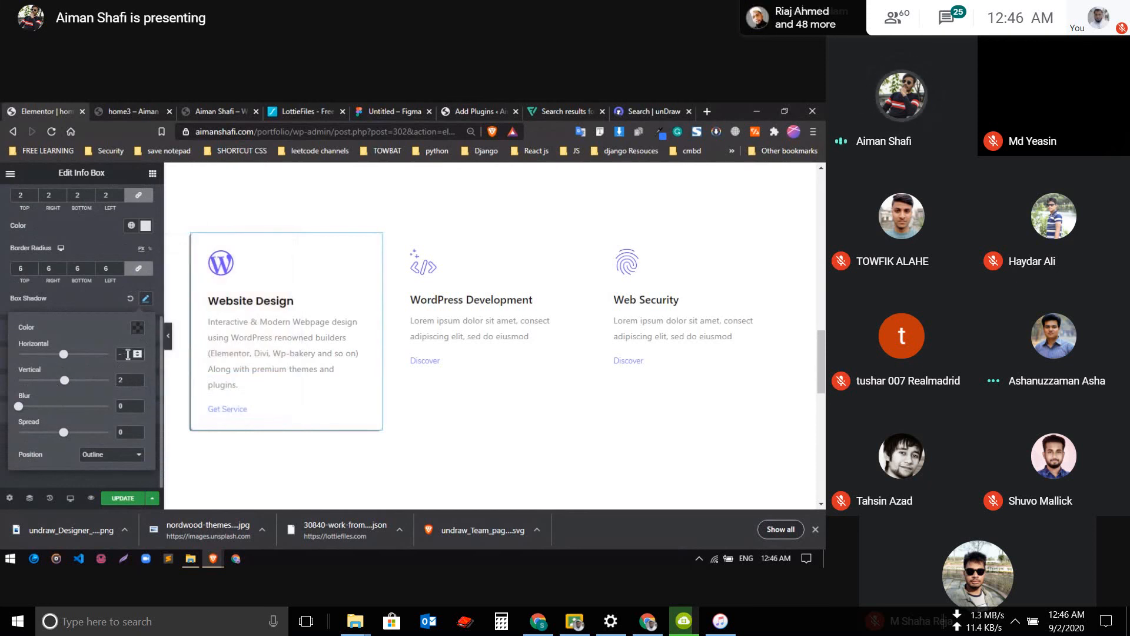
text(0)
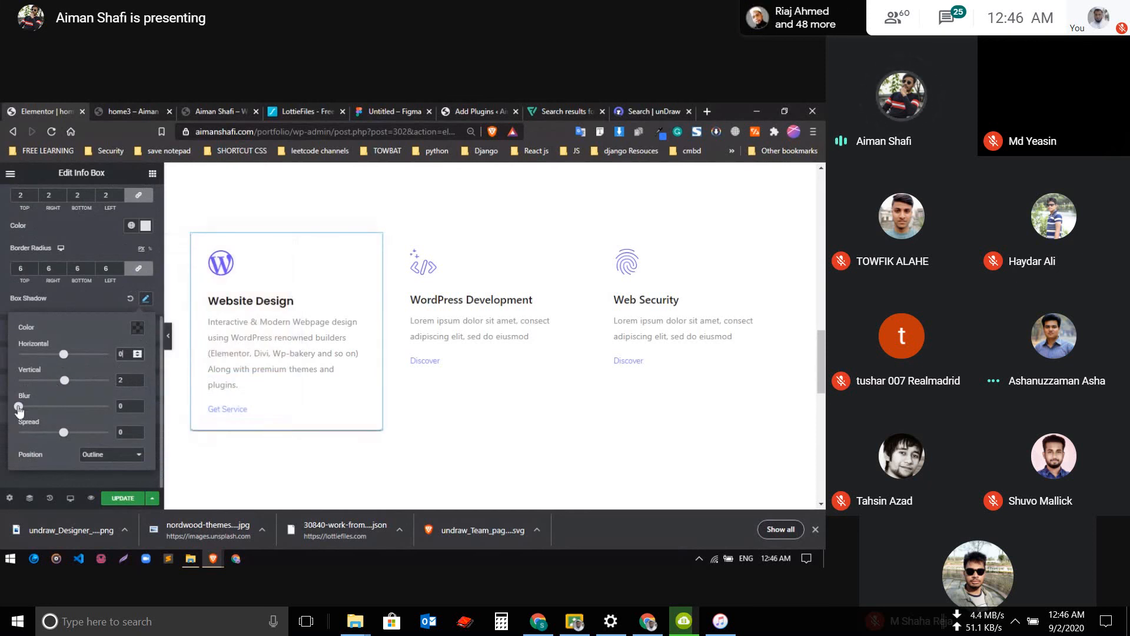
Set the box shadow's blur to 18 and make its black color more transparent
mouse_move(19, 408)
mouse_down()
mouse_move(56, 412)
mouse_move(38, 414)
mouse_up()
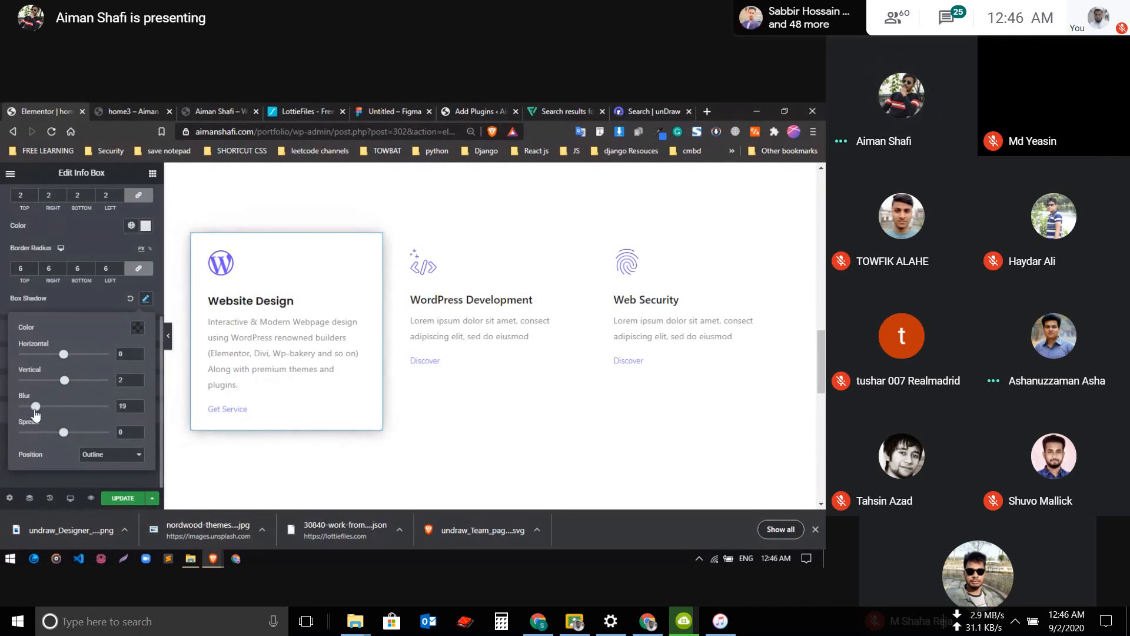
click(137, 327)
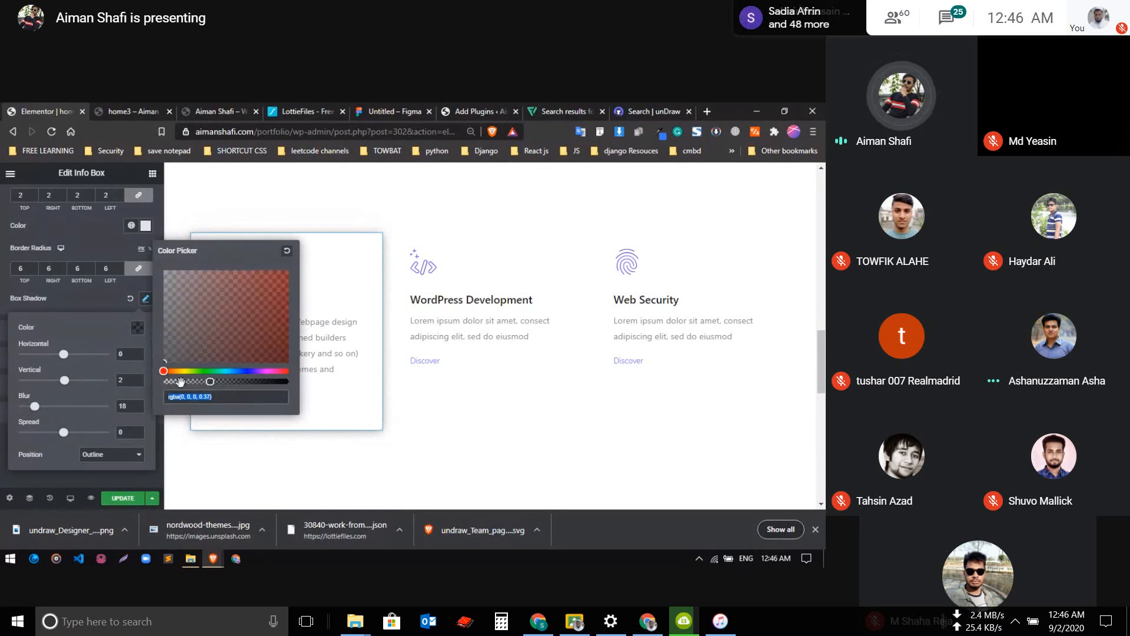
drag(212, 382, 180, 382)
click(99, 301)
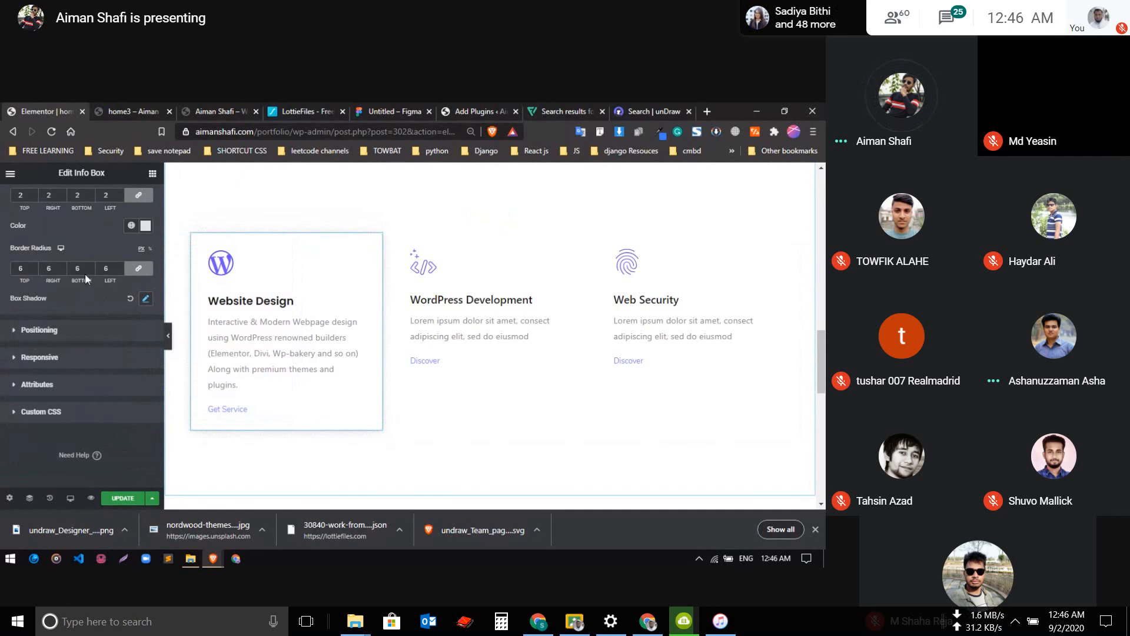
Give the Website Design box a solid hover border of width 2 in a bright blue global color and preview the page without the editing panel
scroll(80, 238, up, 2)
click(117, 221)
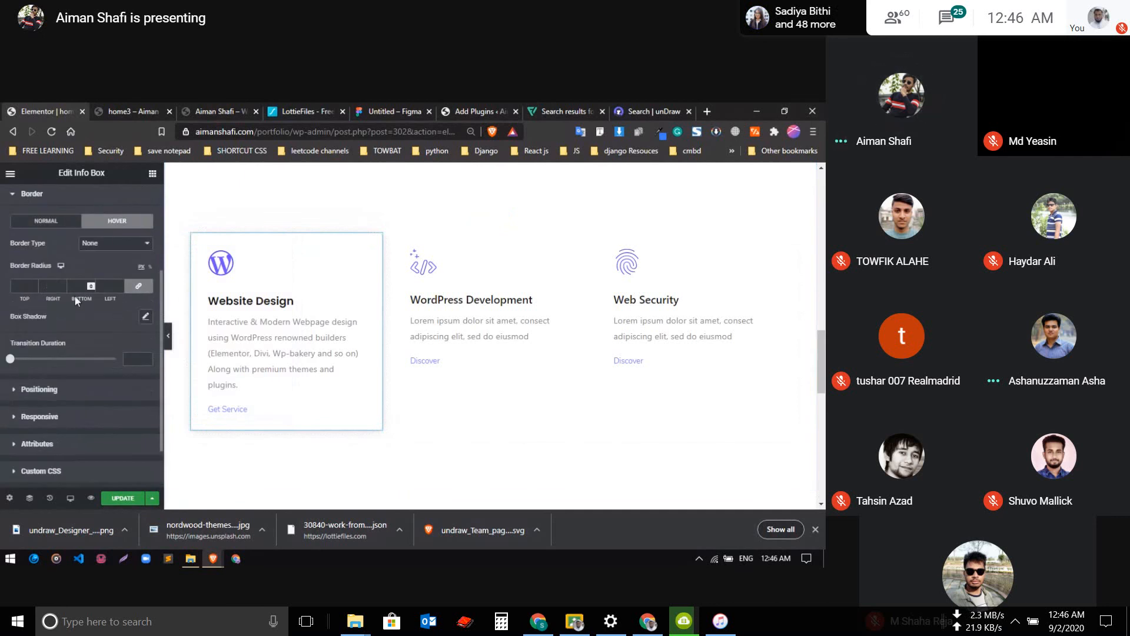
click(115, 243)
click(97, 264)
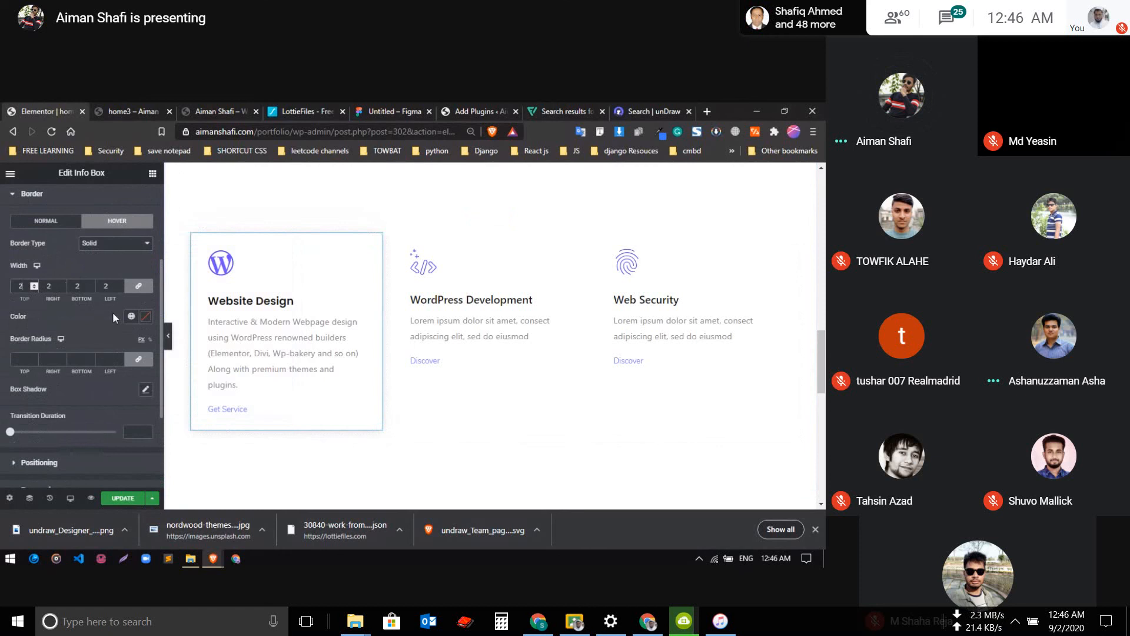
click(129, 317)
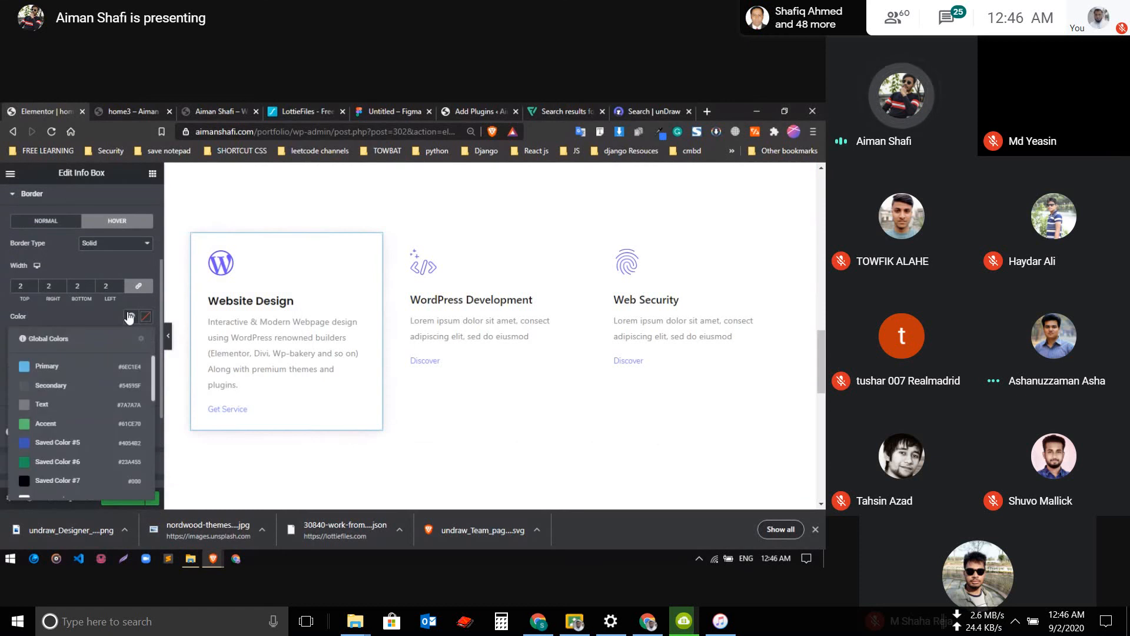
click(36, 441)
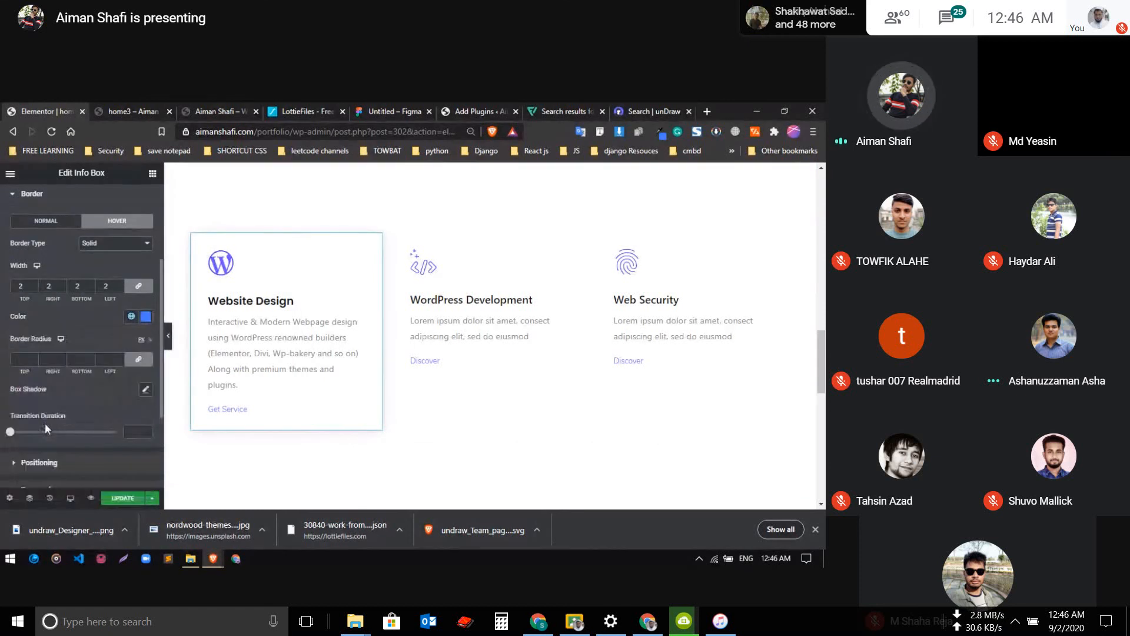
click(169, 336)
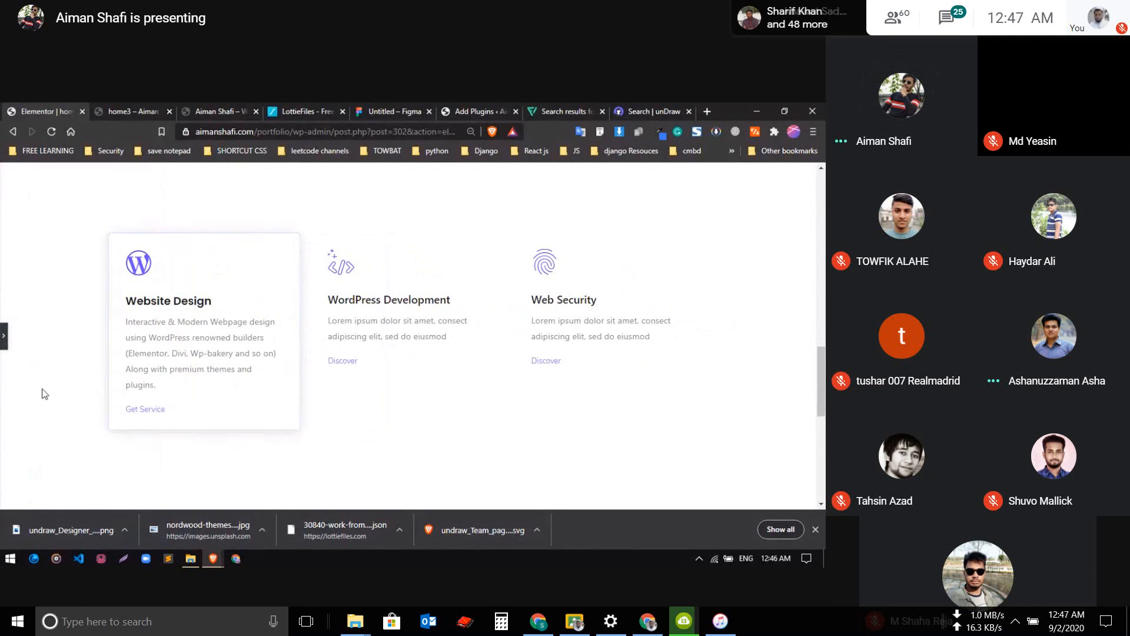
click(4, 344)
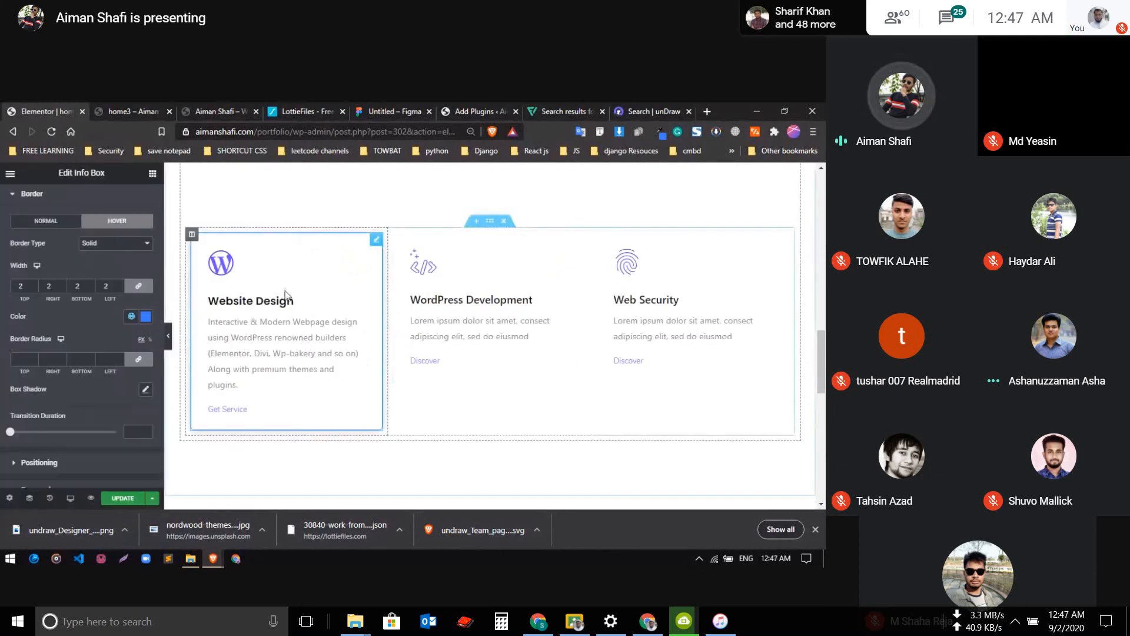
Apply a linear gradient background to the Website Design box, from the deep blue global color "2" to a brighter blue New Global Color
scroll(65, 328, up, 1)
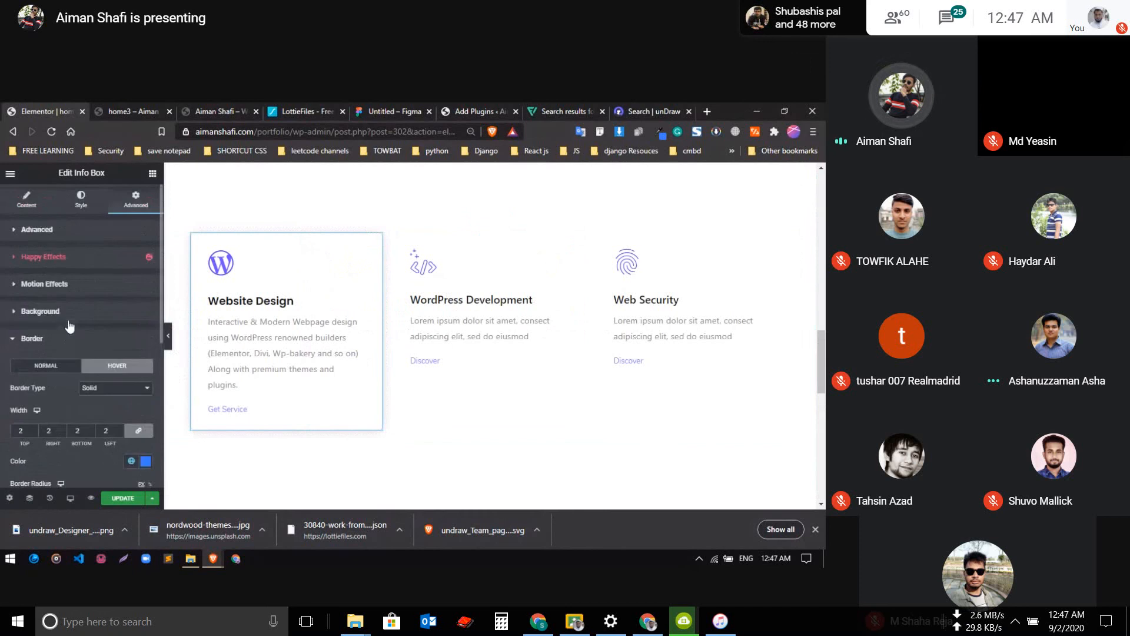
click(97, 312)
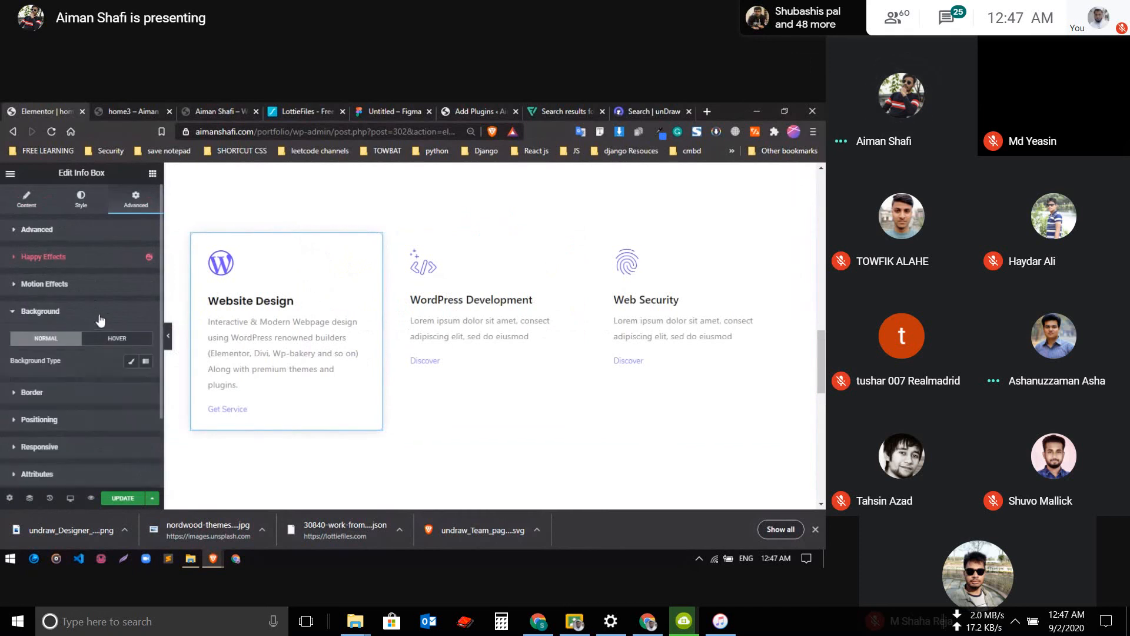
click(146, 361)
scroll(106, 383, down, 2)
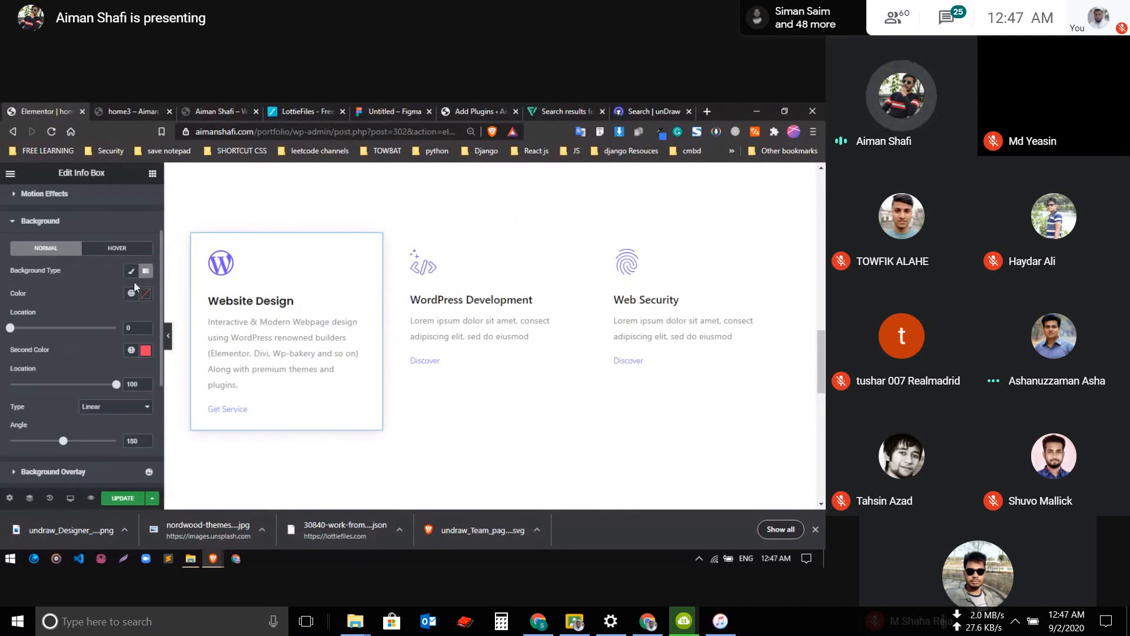
click(131, 292)
scroll(71, 377, down, 5)
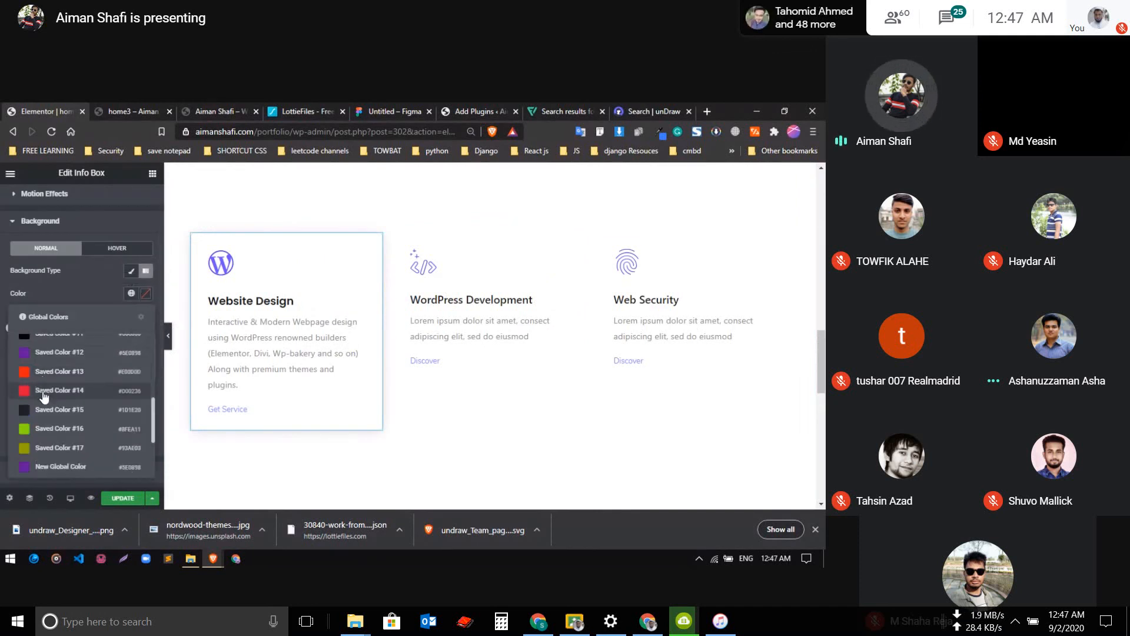
scroll(45, 396, down, 3)
click(44, 423)
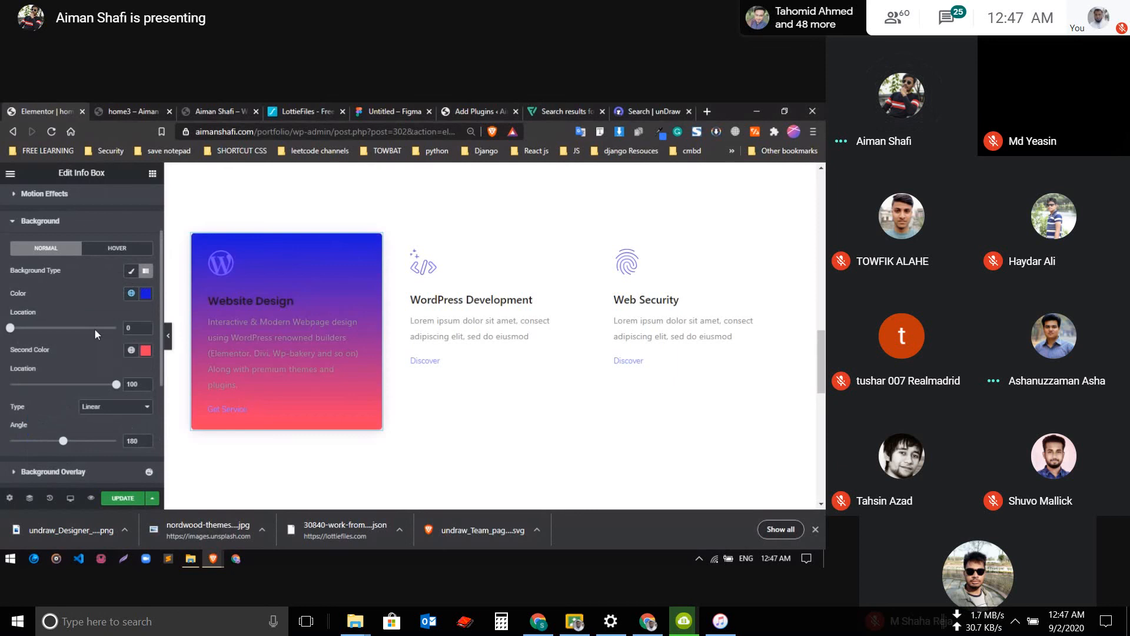
click(131, 350)
scroll(65, 295, down, 2)
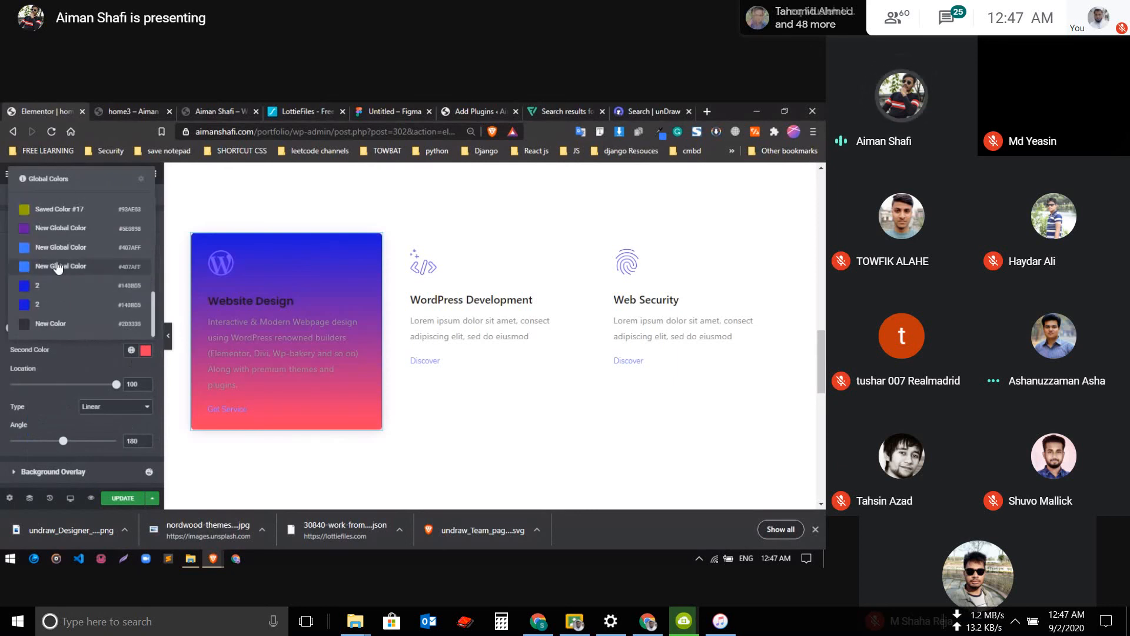
click(65, 309)
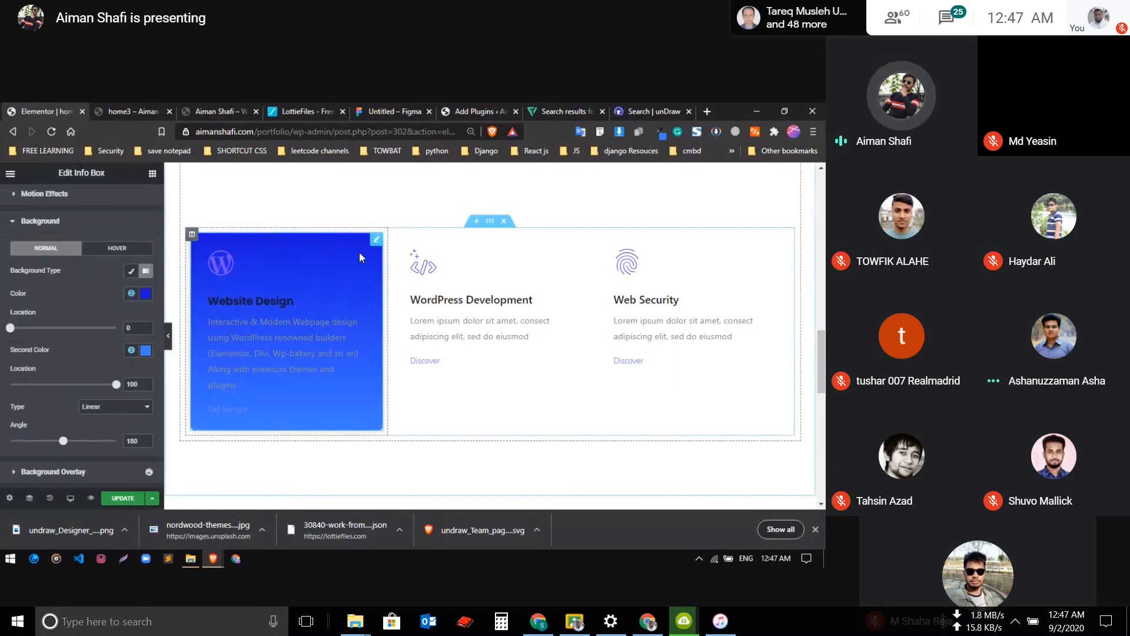
Copy the Website Design box and paste its style onto the WordPress Development box
right_click(305, 278)
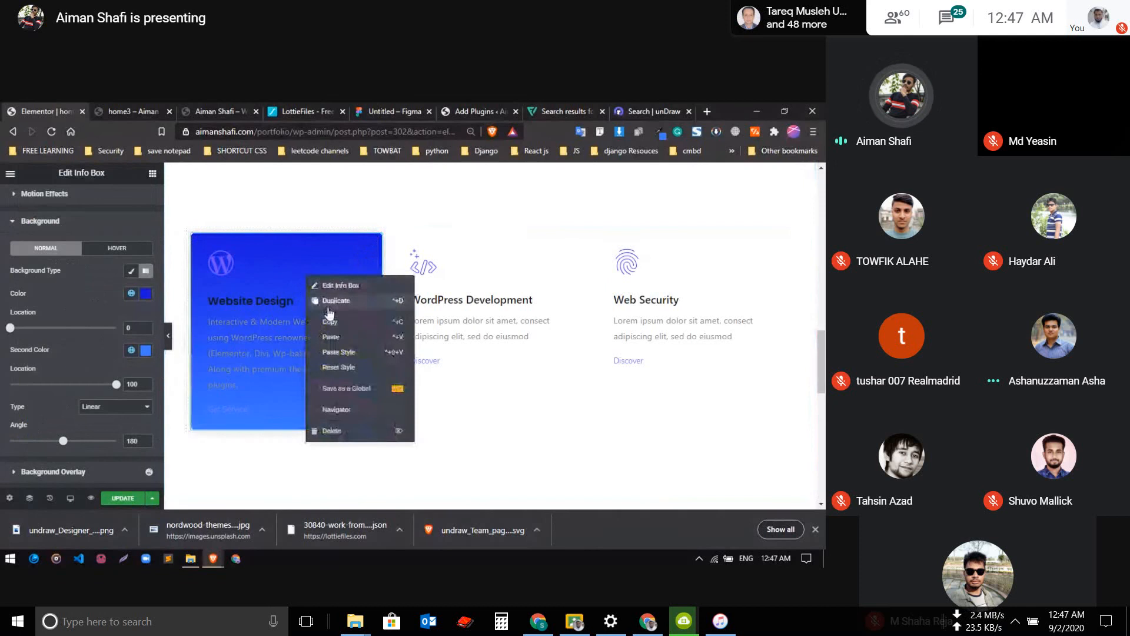
key(Escape)
right_click(479, 286)
click(510, 362)
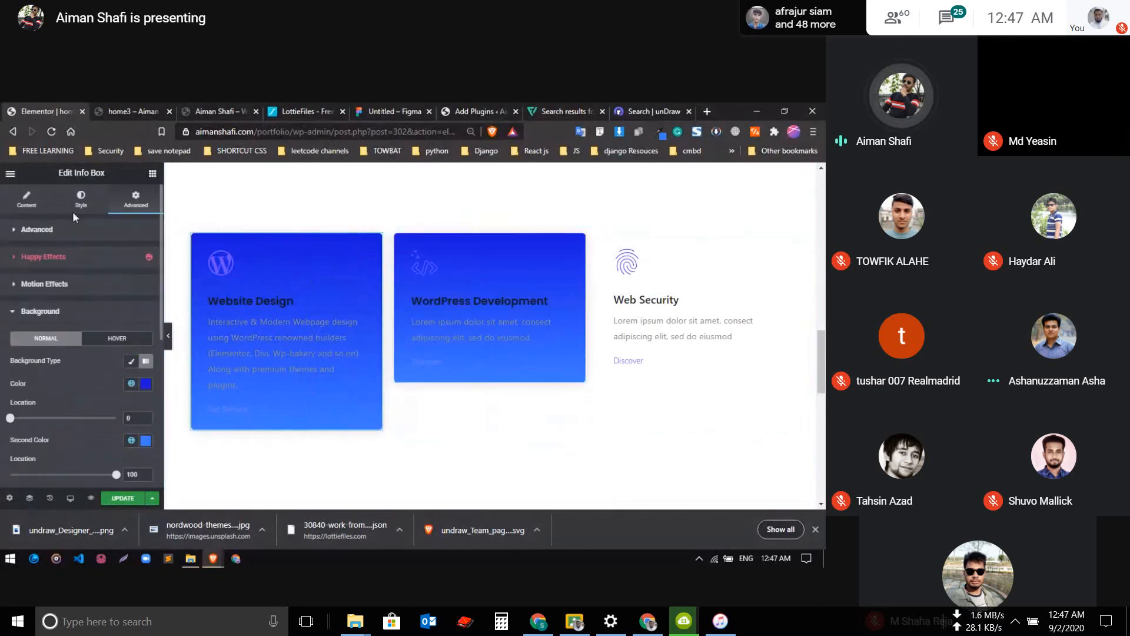
Set the border color of the Website Design box's icon to white (#FFFFFF)
click(83, 205)
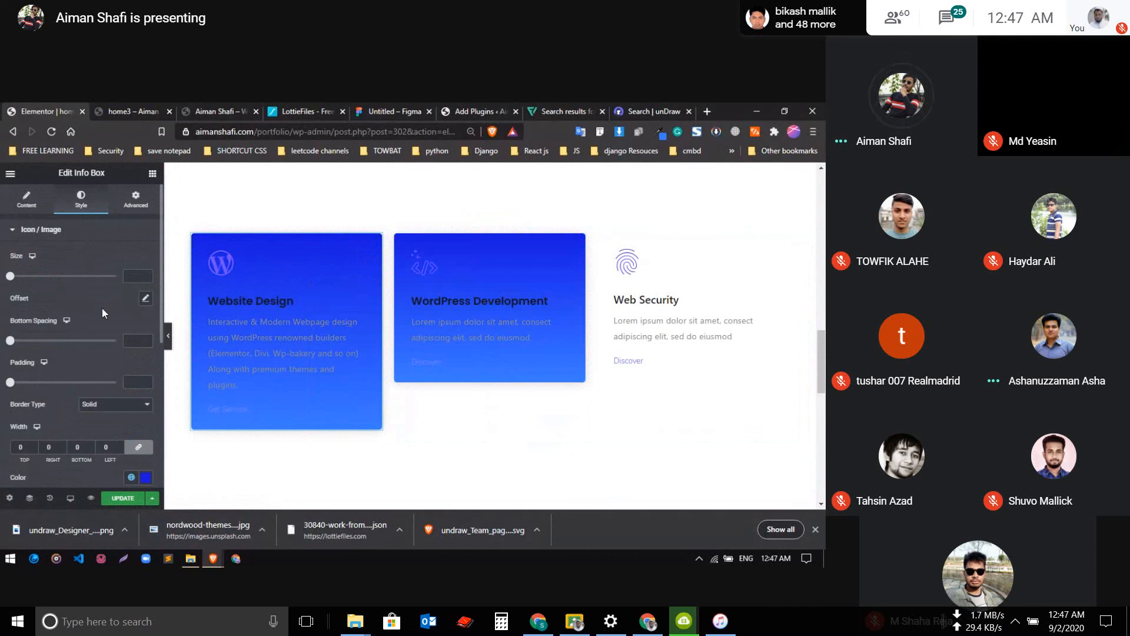
scroll(102, 305, down, 3)
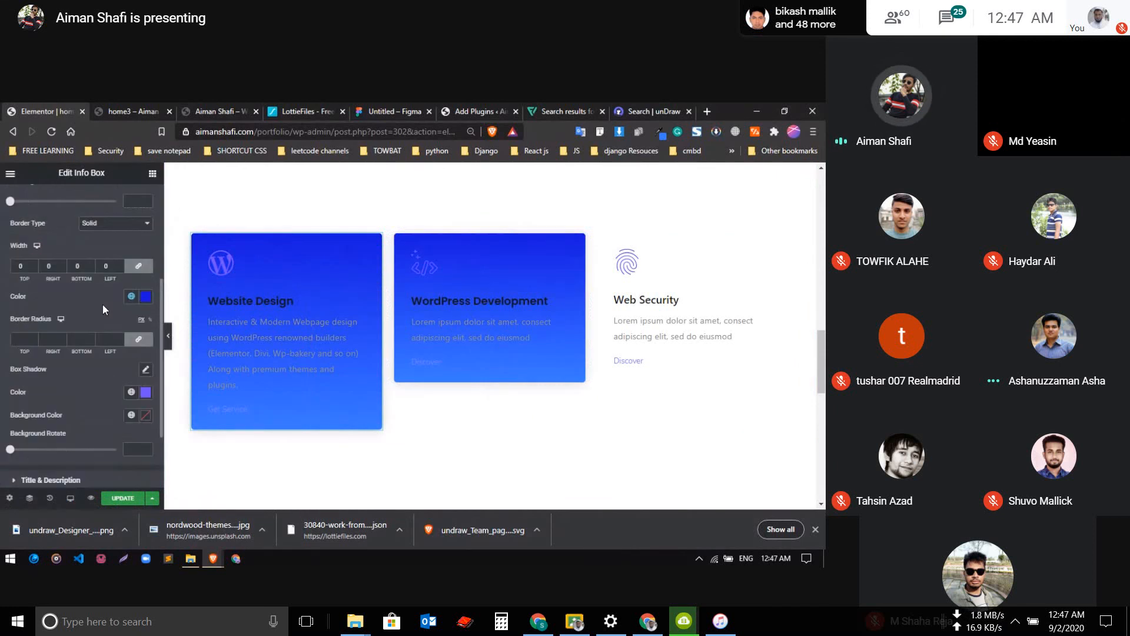
click(142, 298)
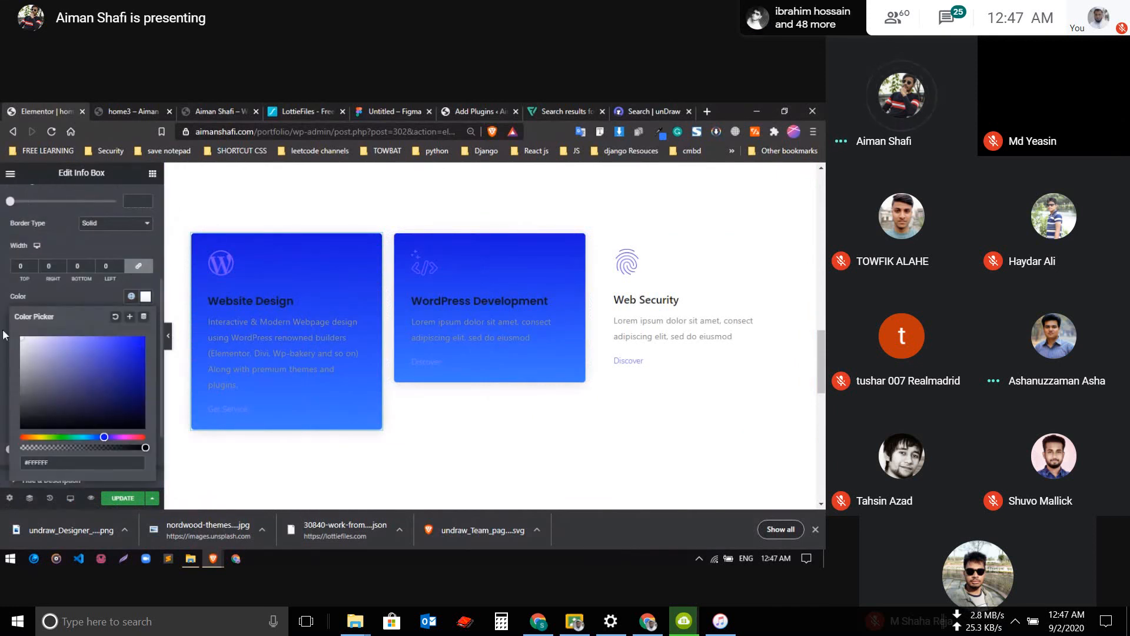
click(94, 295)
Change the WordPress icon's color in the Website Design box to white (#FFFFFF)
scroll(88, 320, up, 3)
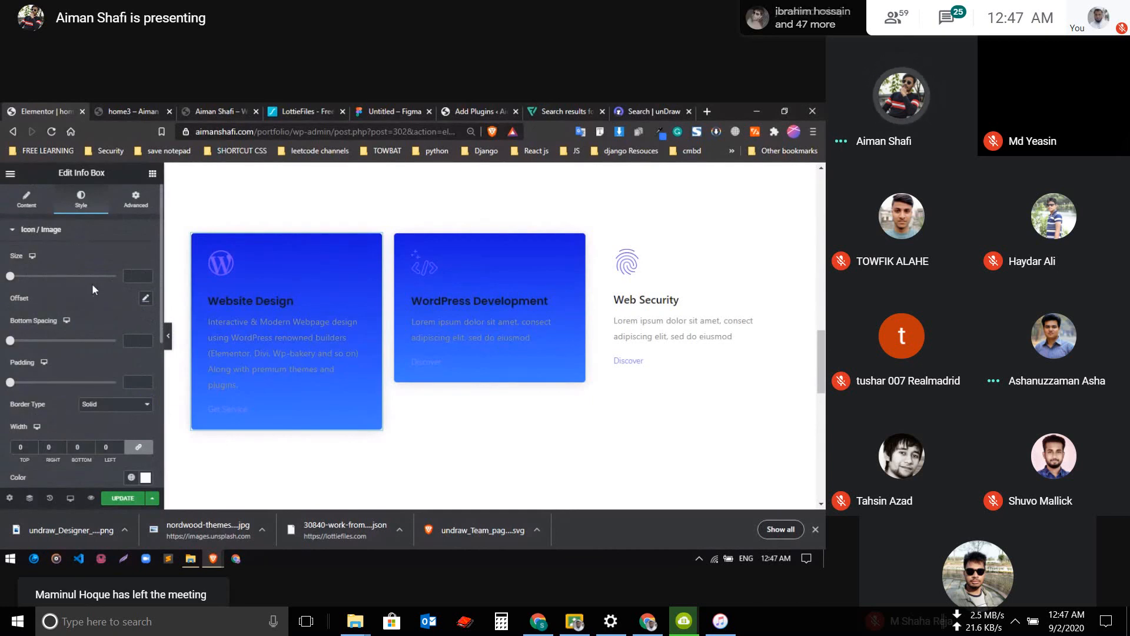
scroll(85, 329, down, 5)
scroll(83, 341, up, 5)
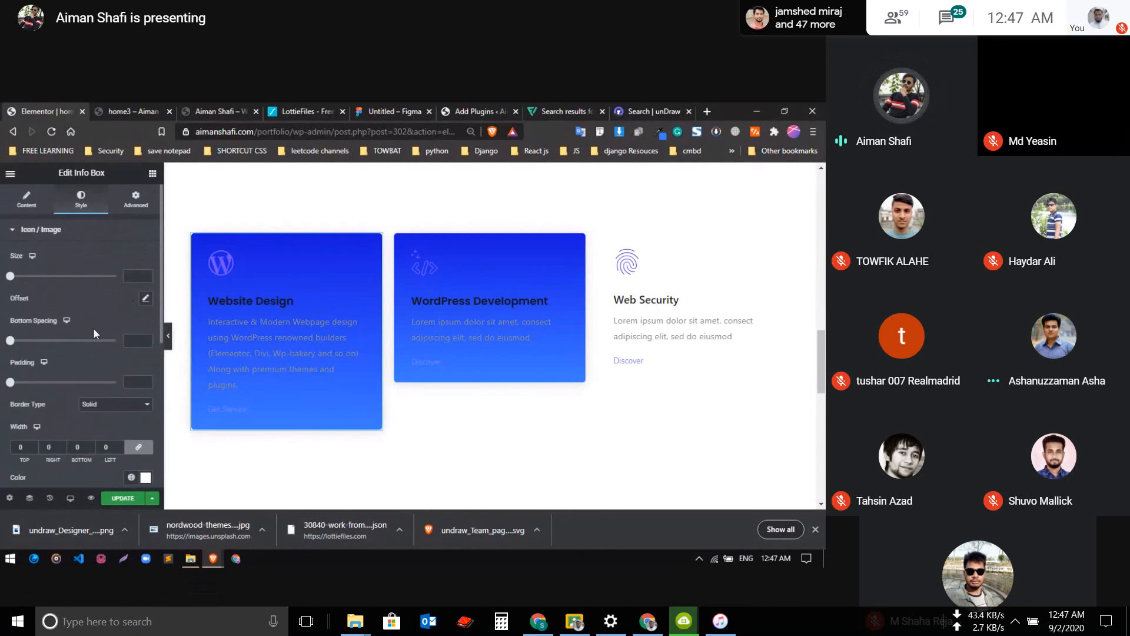
scroll(93, 334, down, 3)
click(144, 392)
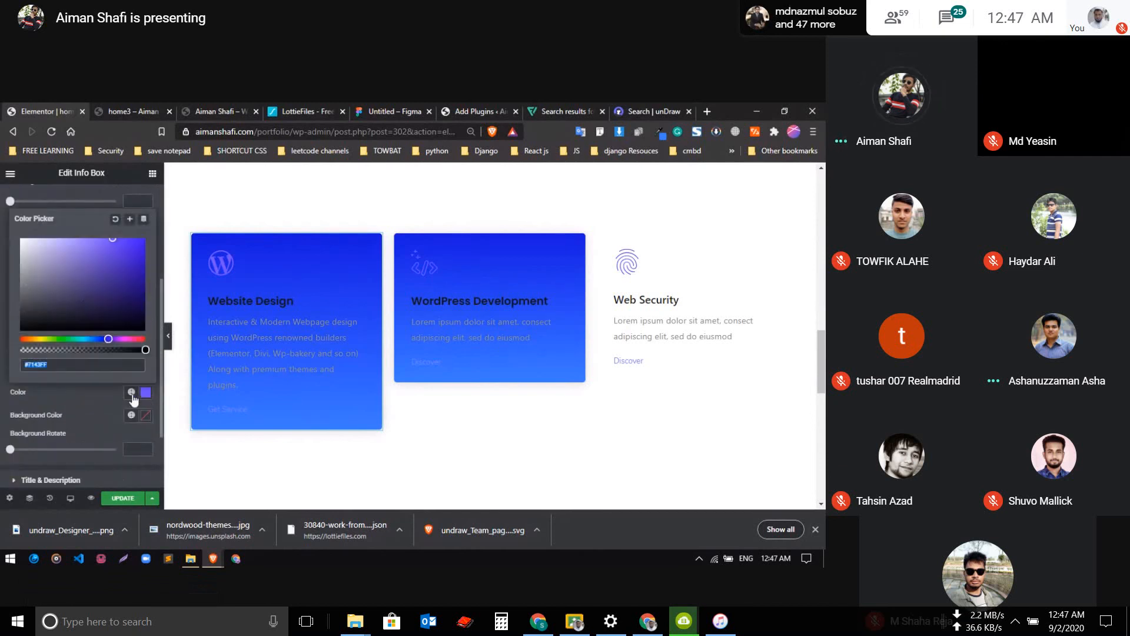
drag(25, 246, 6, 237)
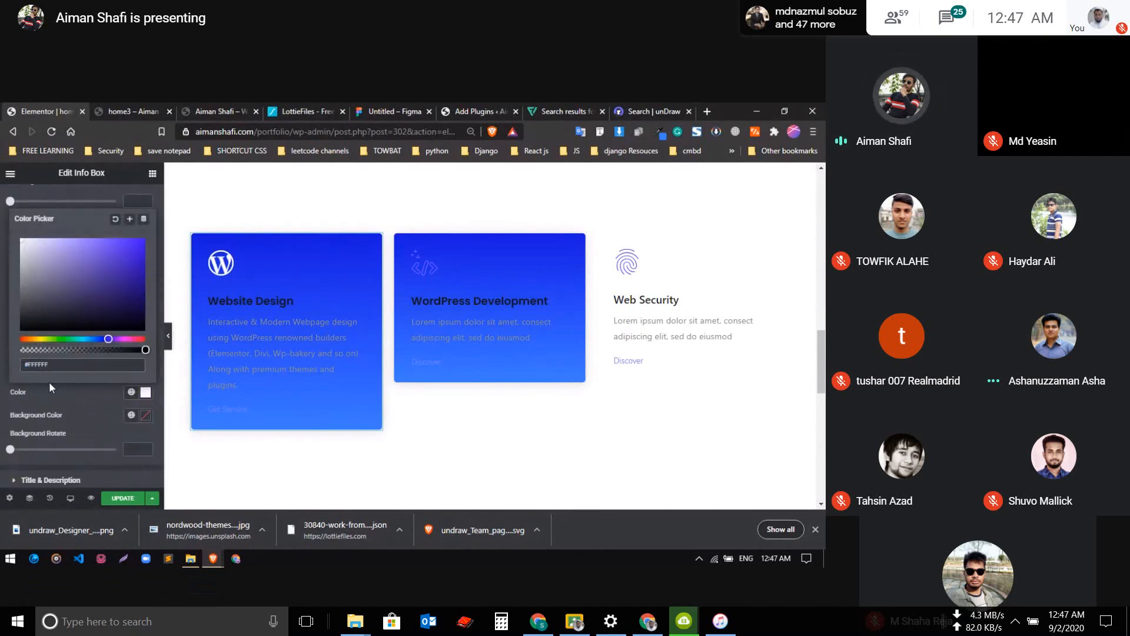
click(89, 401)
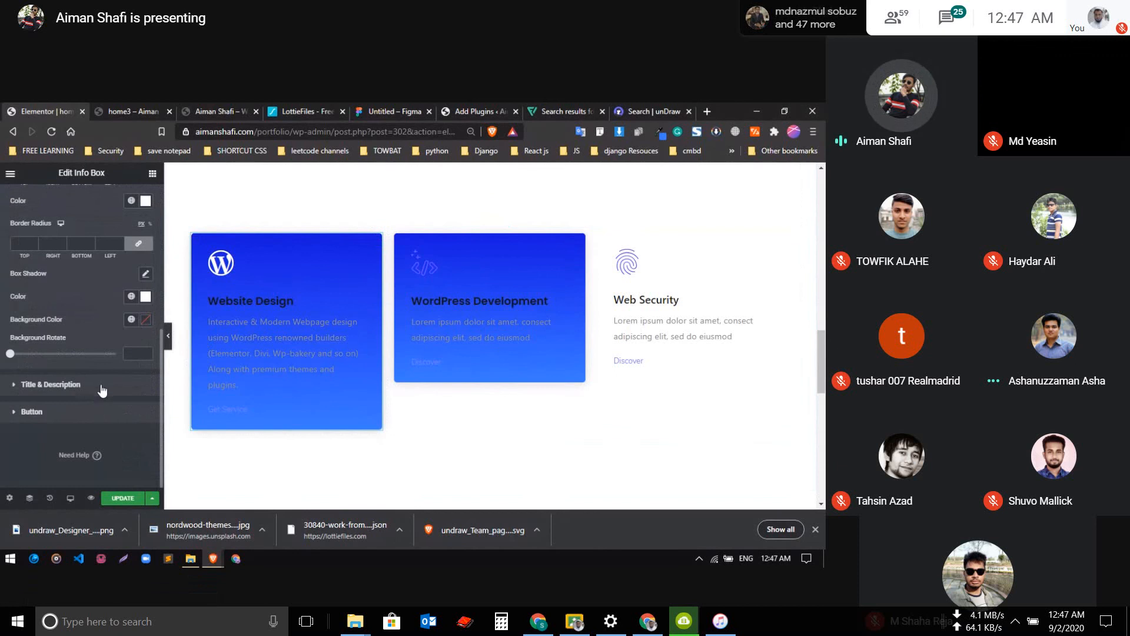
Change the Website Design description's text color to a near-white shade
click(102, 384)
scroll(100, 383, down, 3)
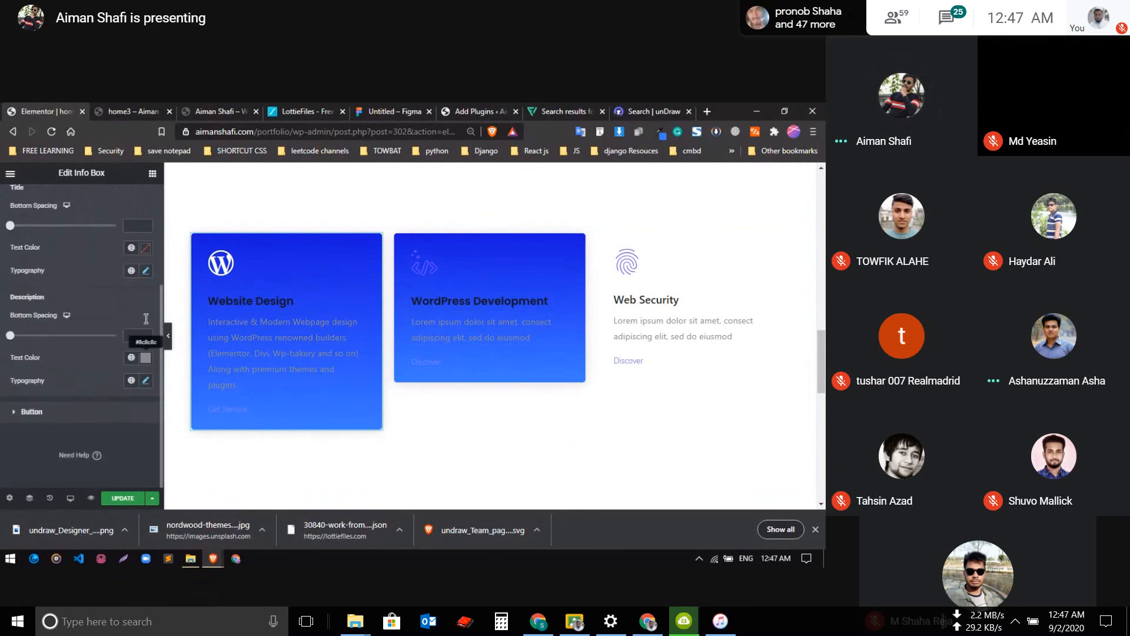
click(145, 358)
drag(50, 239, 25, 213)
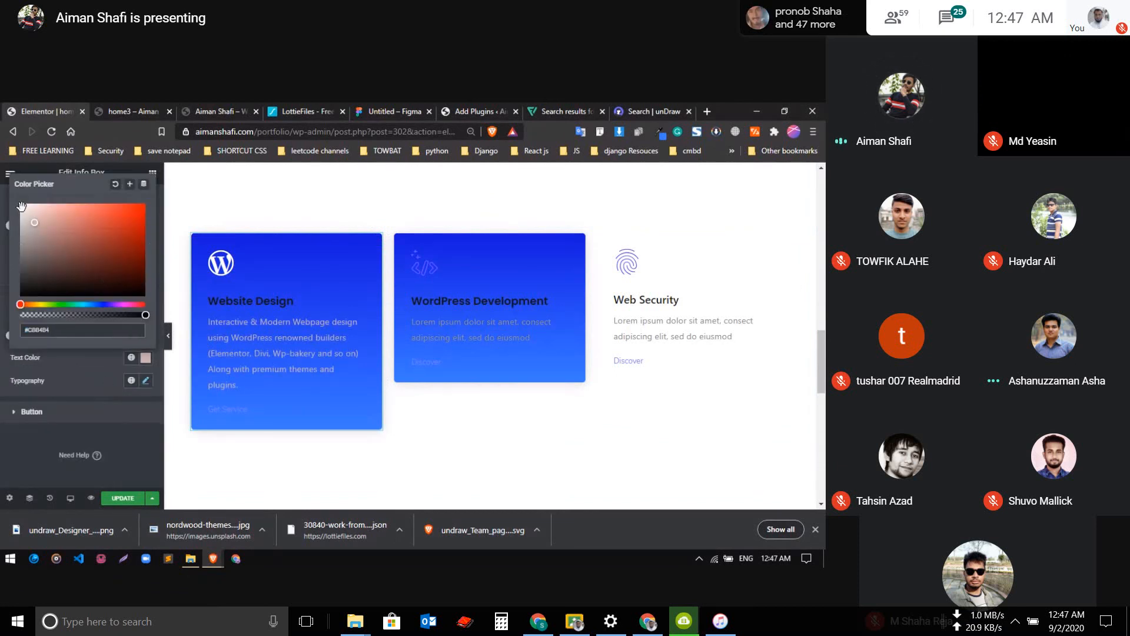
click(46, 374)
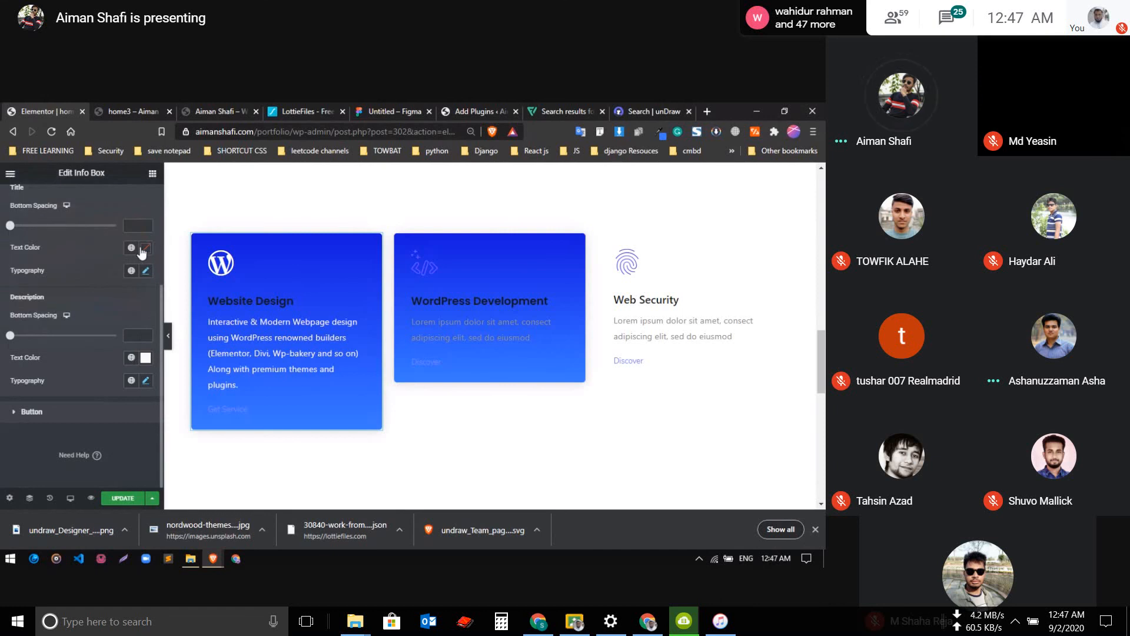
Set the Website Design description's font family to Poppins
click(145, 381)
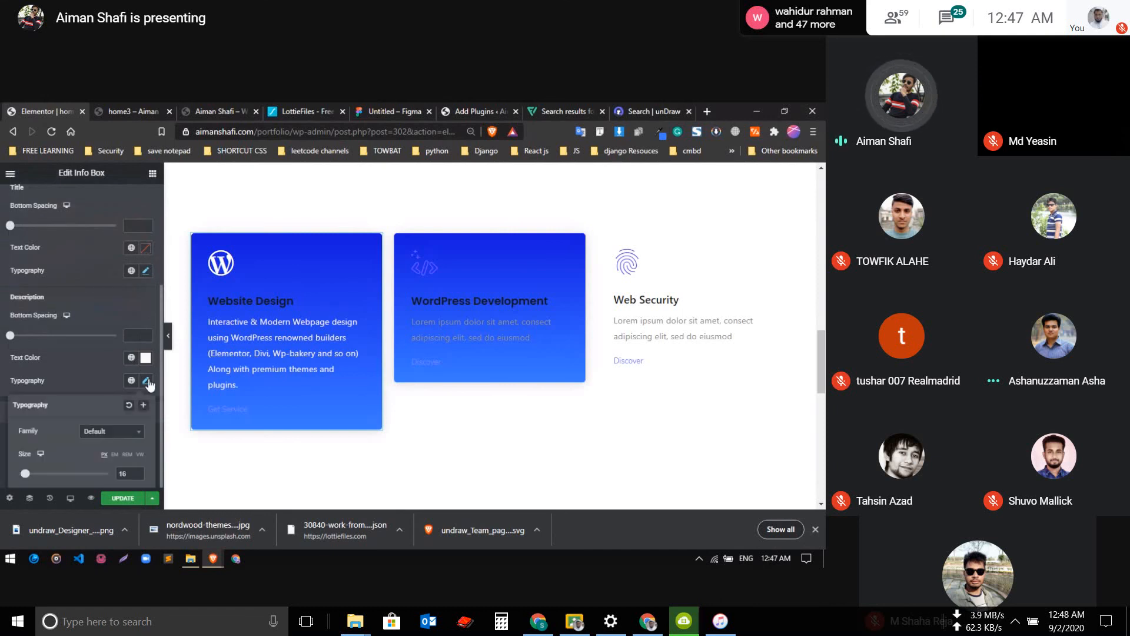
click(109, 432)
text(pop)
key(Return)
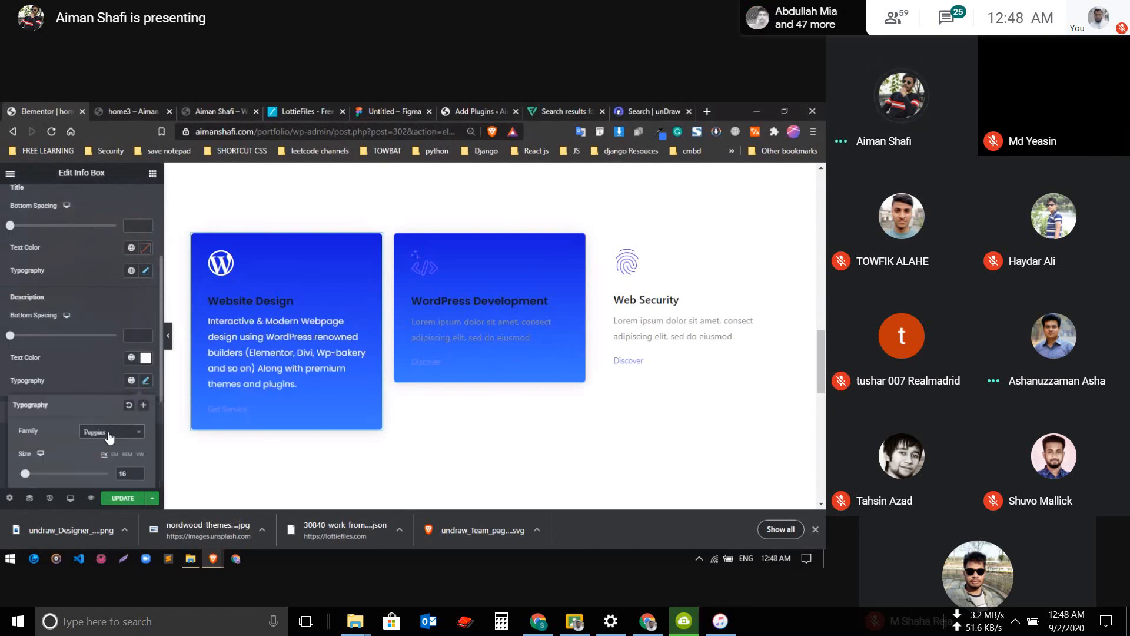
click(101, 372)
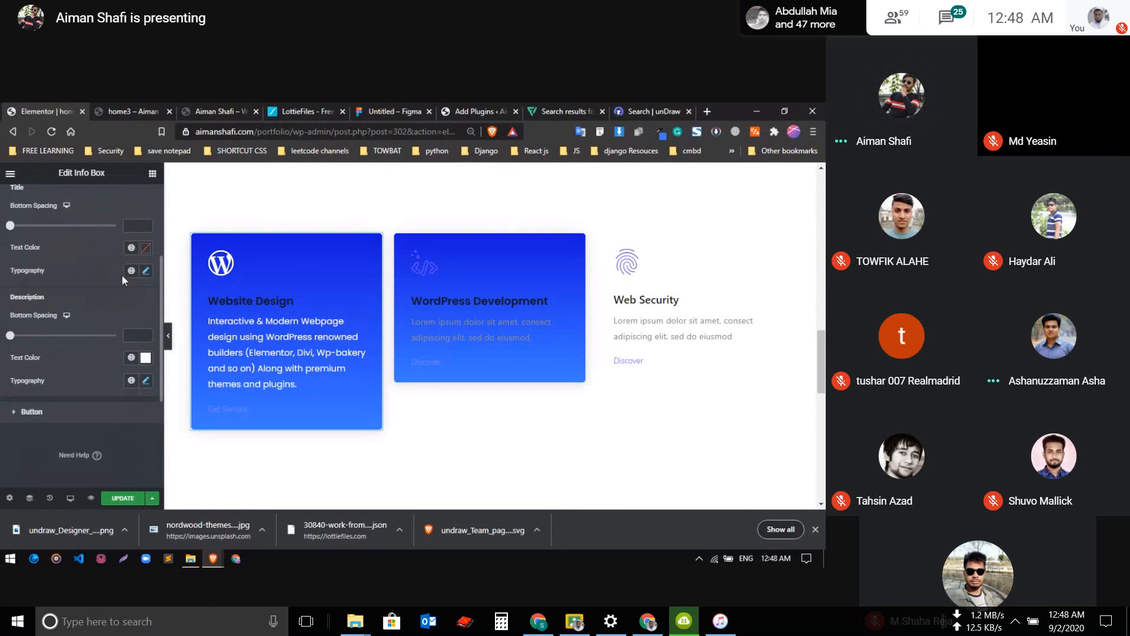
Change the Website Design title's text color to white (#FFFFFF)
click(132, 248)
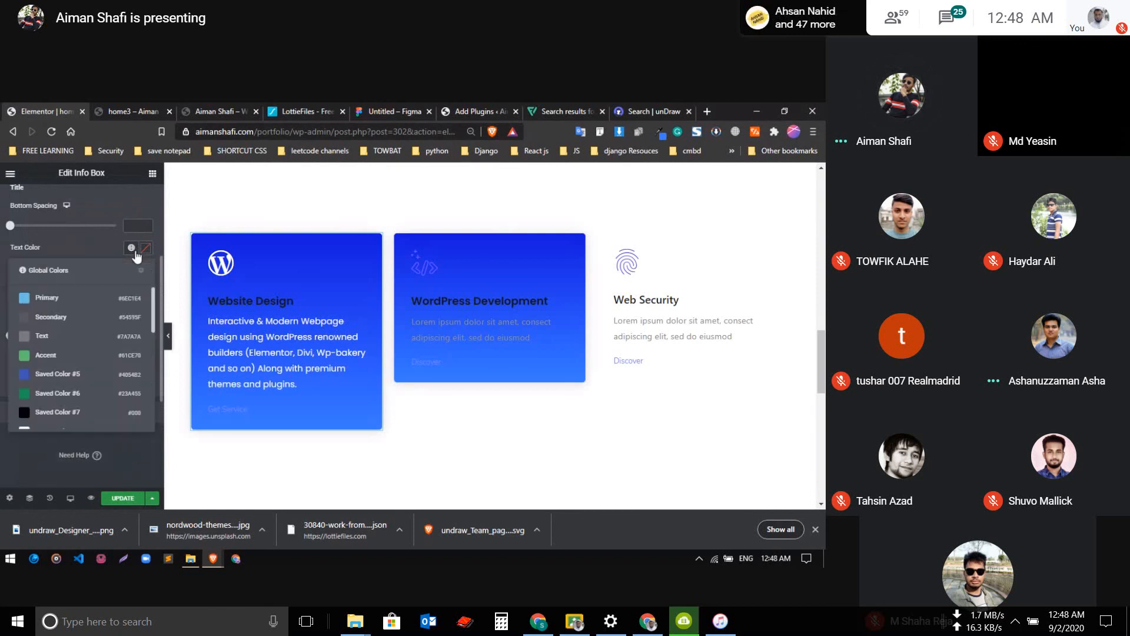
click(105, 249)
click(143, 250)
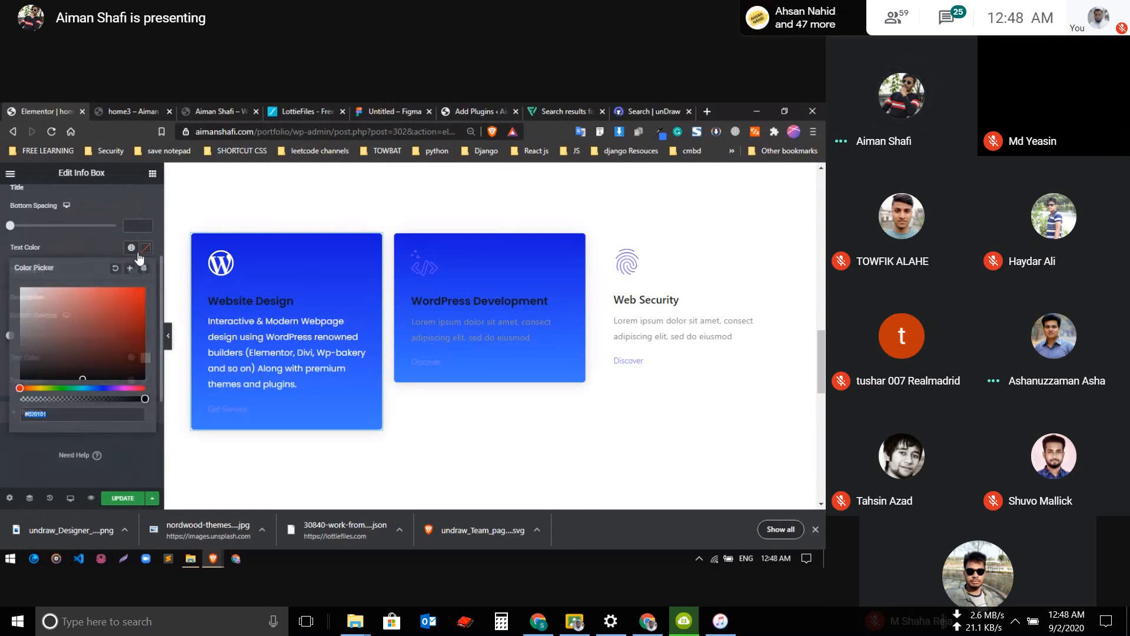
click(131, 248)
click(142, 249)
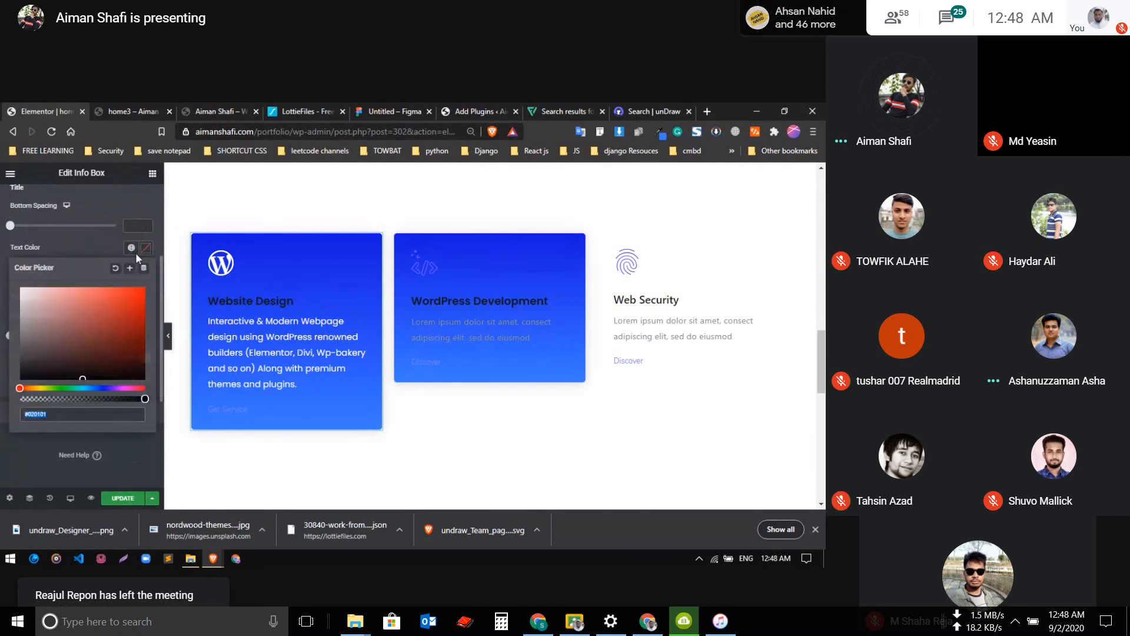
drag(21, 292, 9, 285)
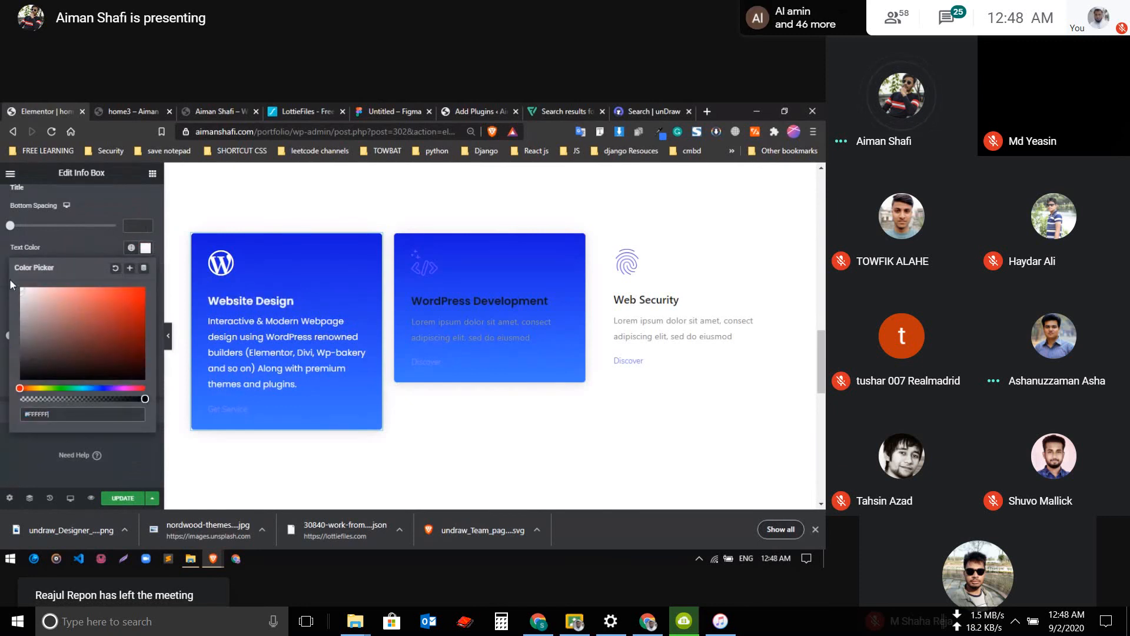
click(73, 254)
Set the Website Design title's font weight to 700 in its typography settings
click(146, 271)
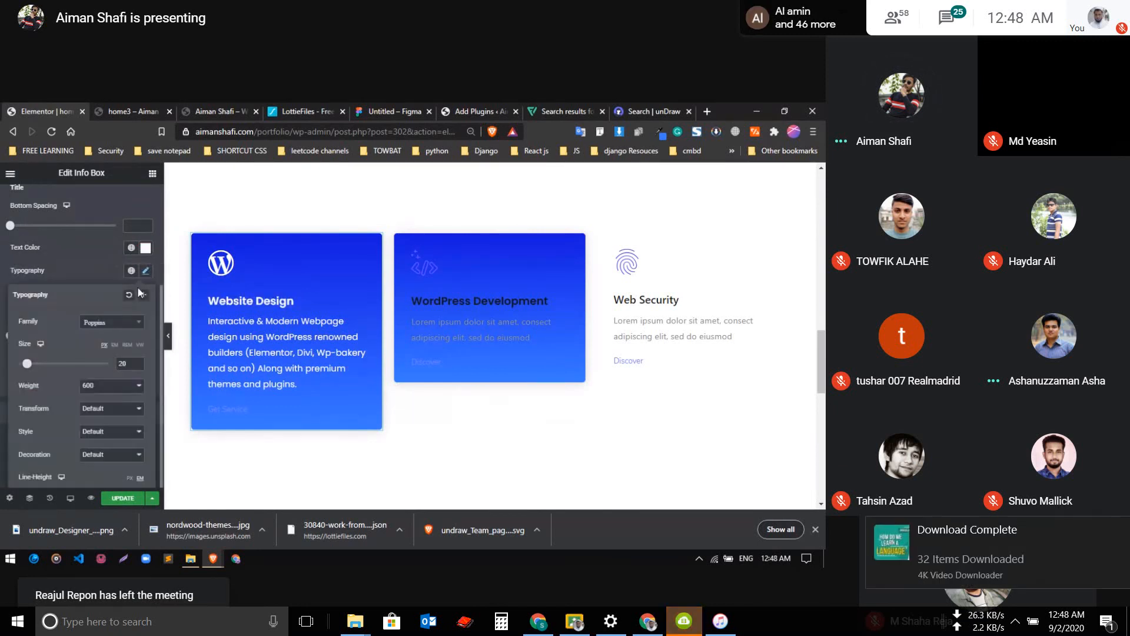
click(112, 322)
click(74, 344)
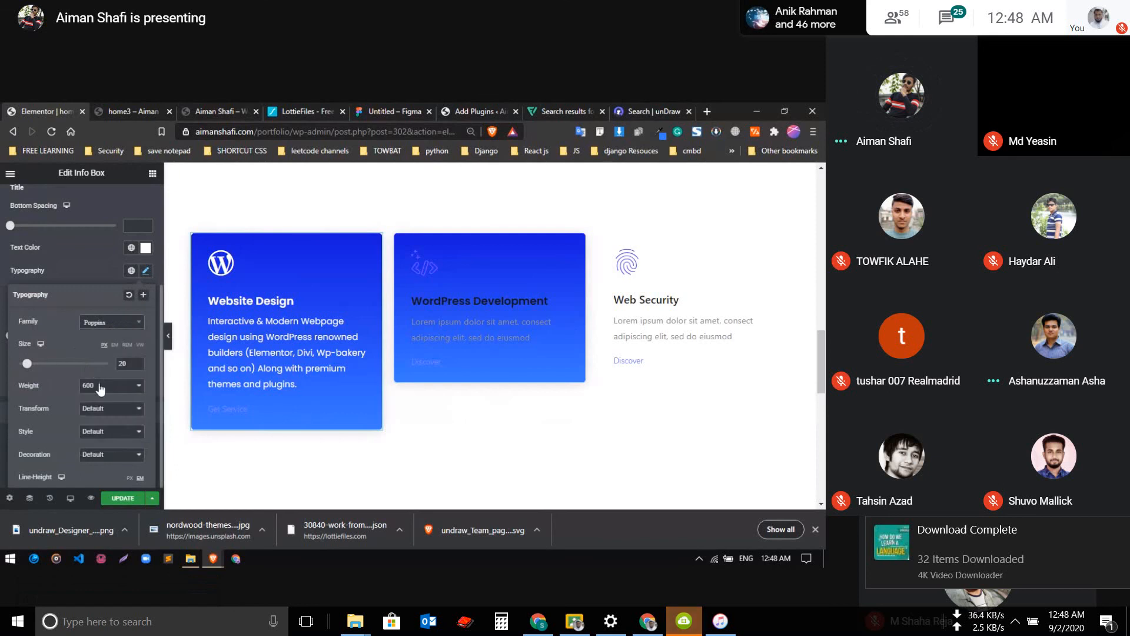
click(101, 386)
click(98, 446)
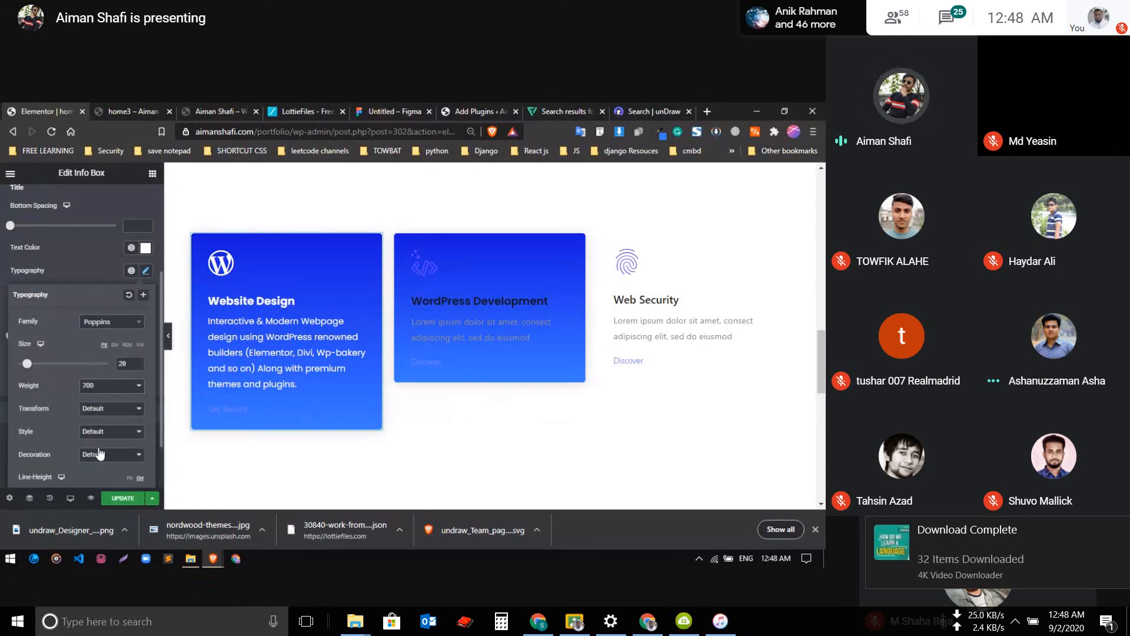
click(118, 271)
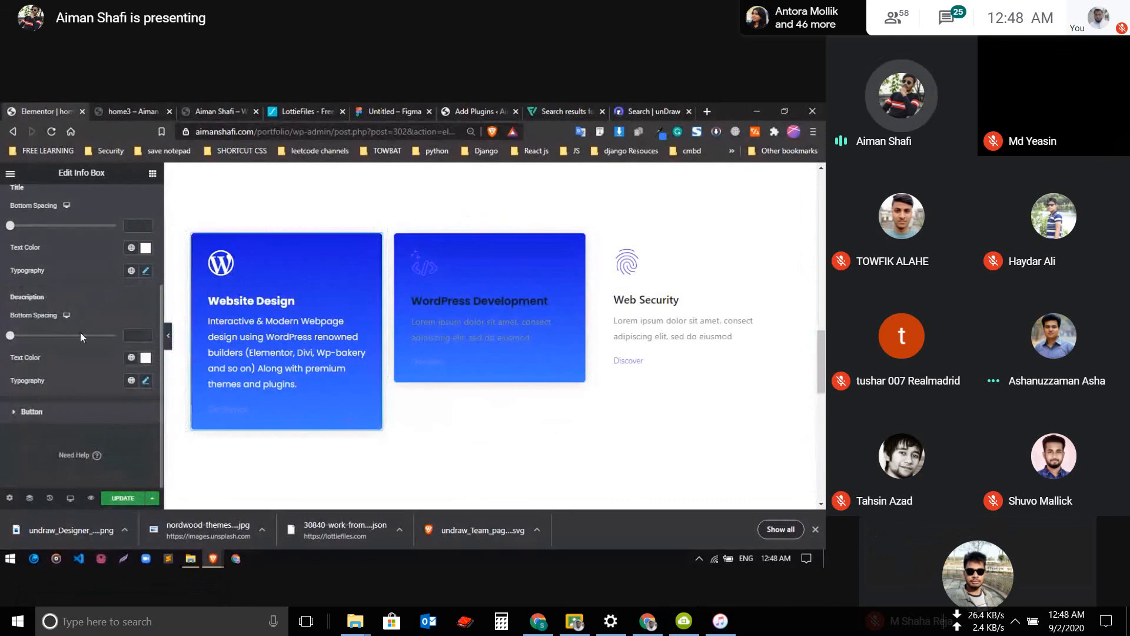
Give the Website Design box's Get Service button 10 px padding on all sides and a near-white background color
click(85, 414)
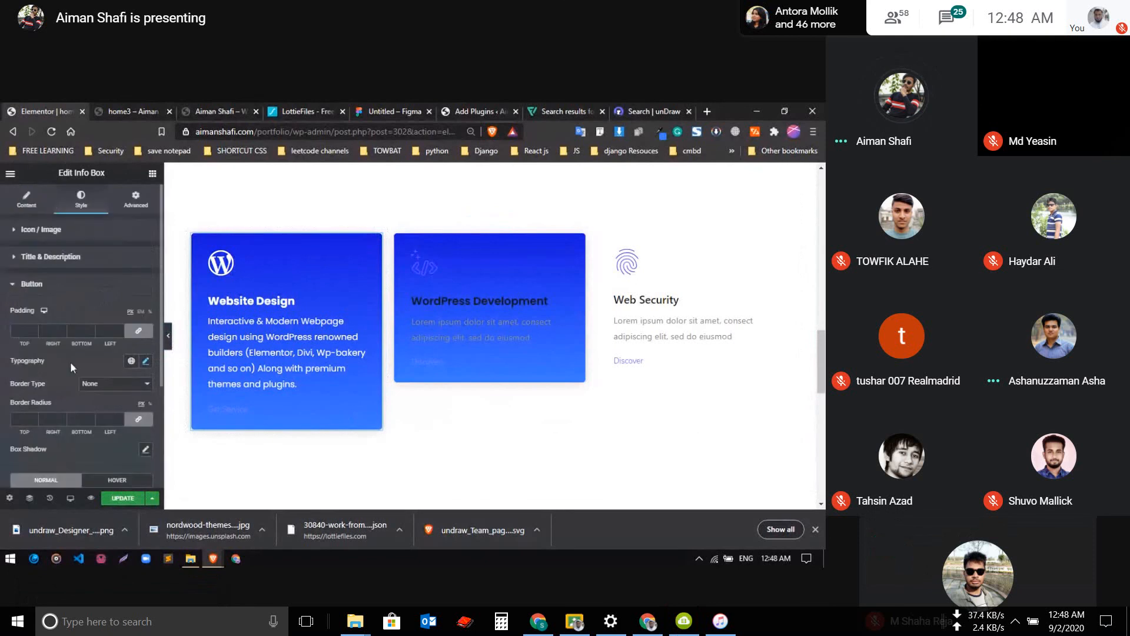
click(14, 240)
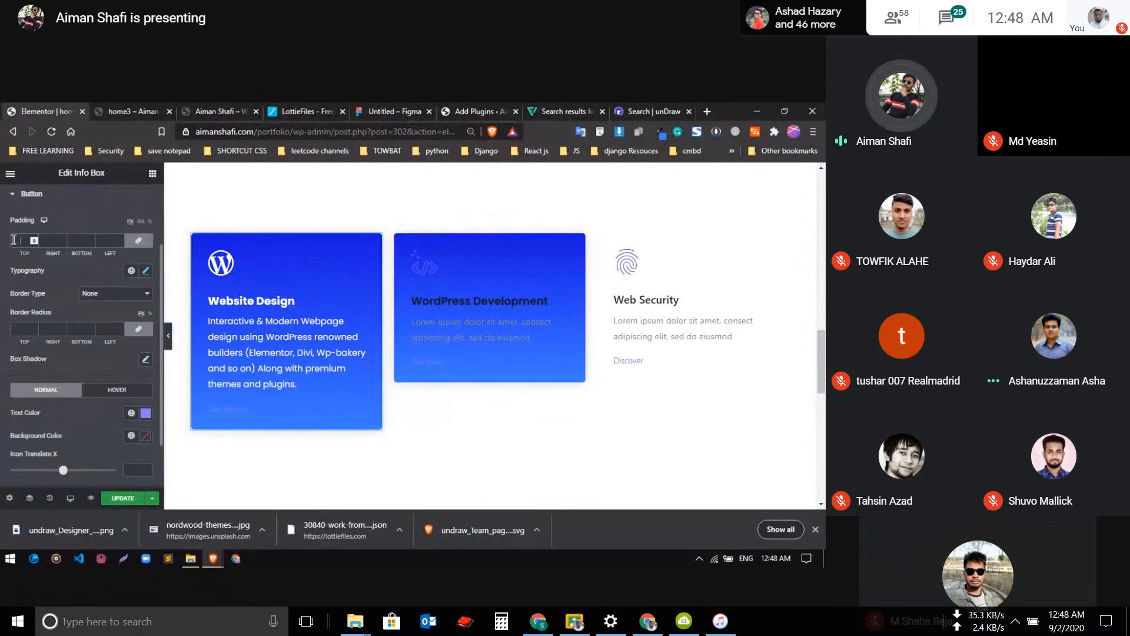
text(10)
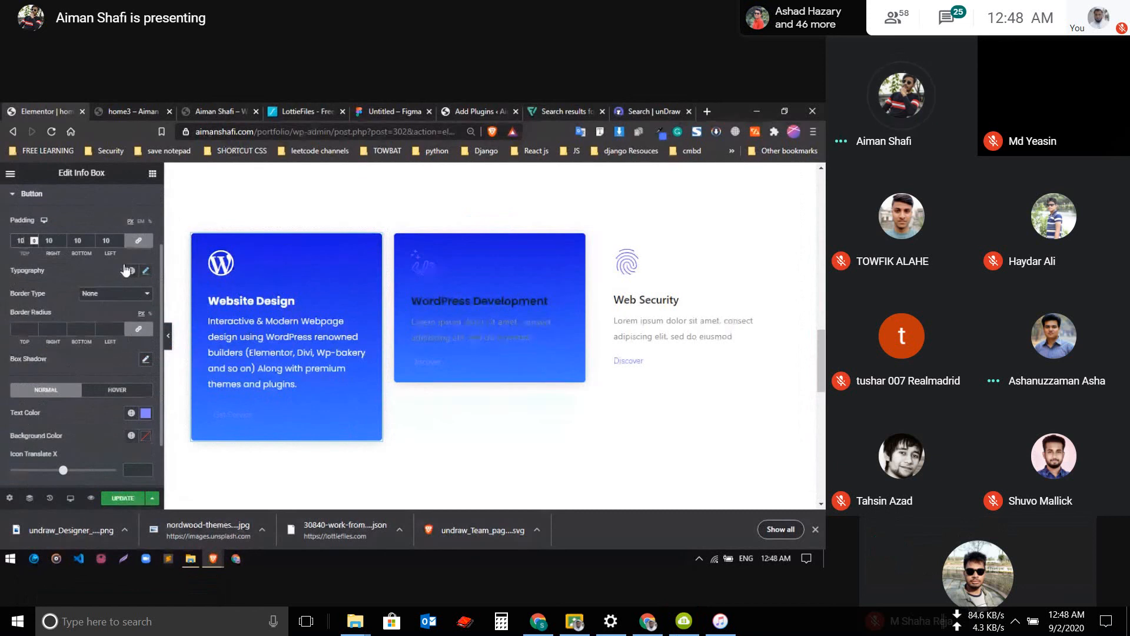
scroll(104, 330, down, 1)
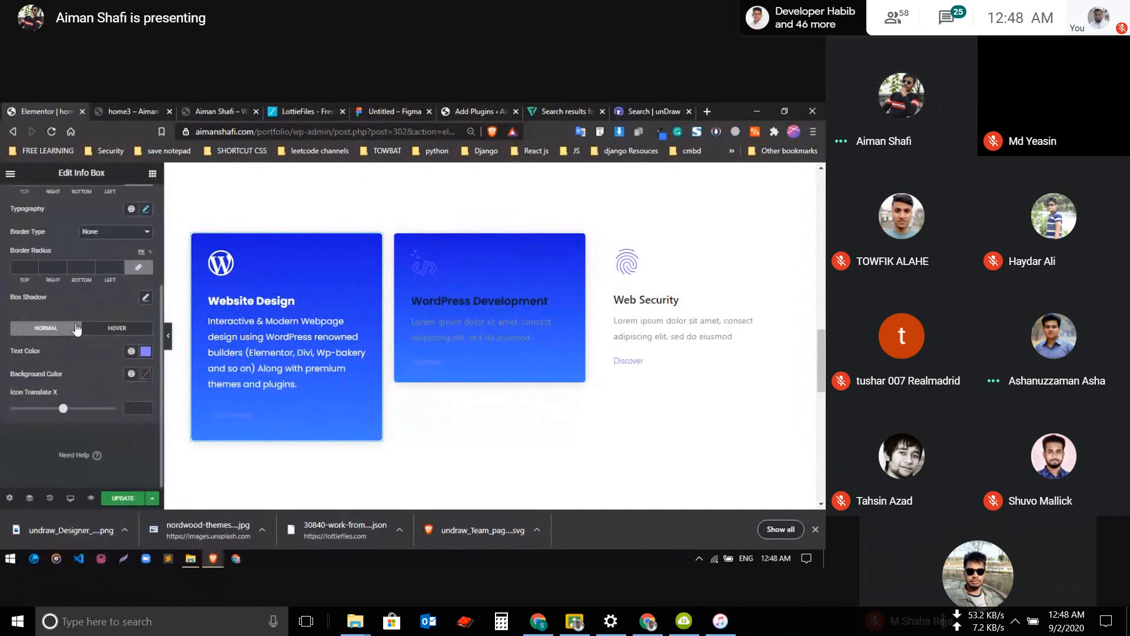
scroll(94, 353, up, 2)
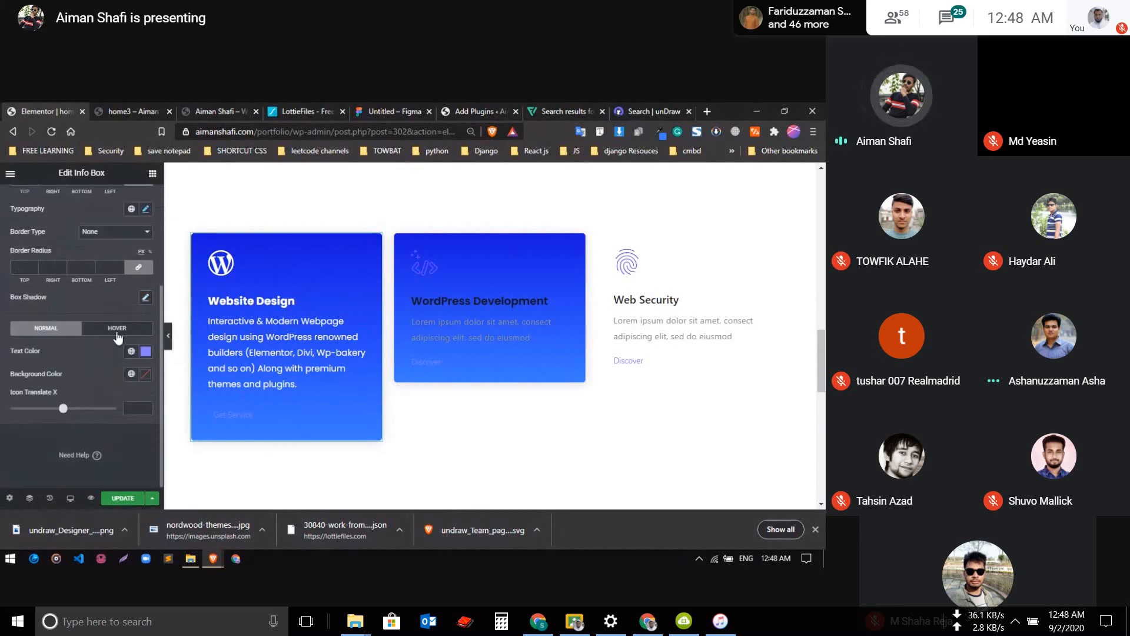
click(145, 374)
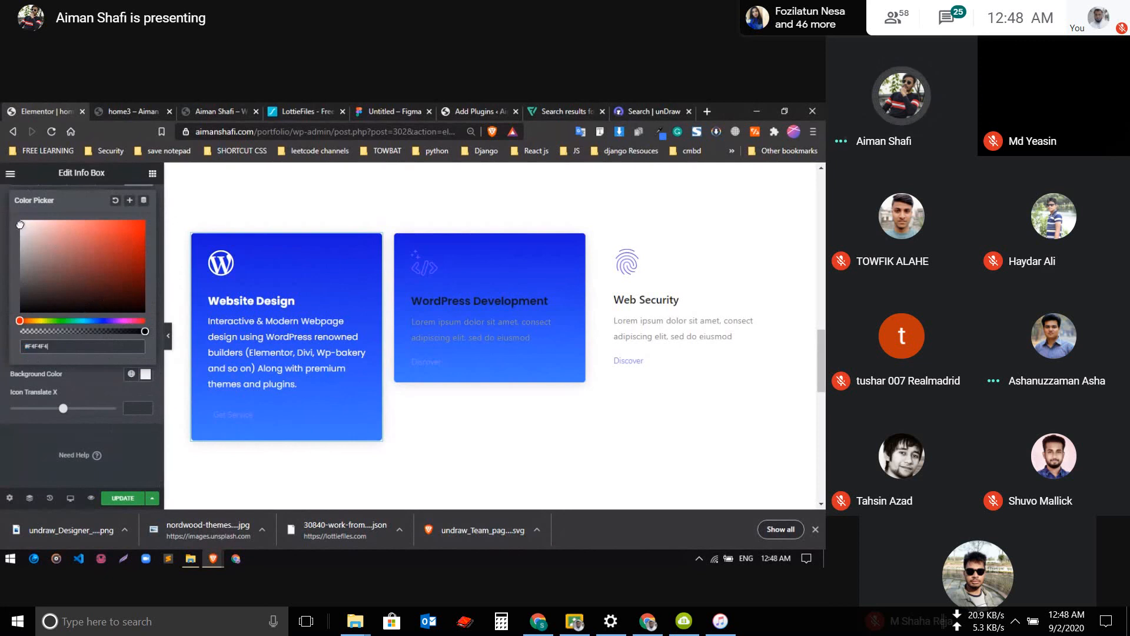
click(83, 381)
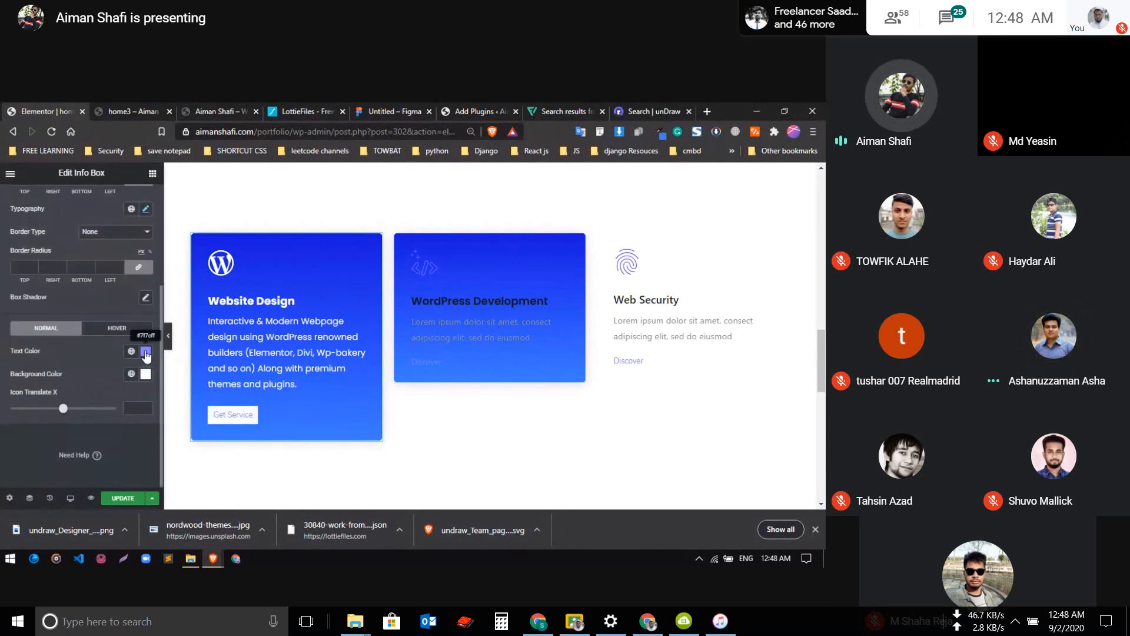
Set the Get Service button's border radius to 10 px on all corners
click(13, 269)
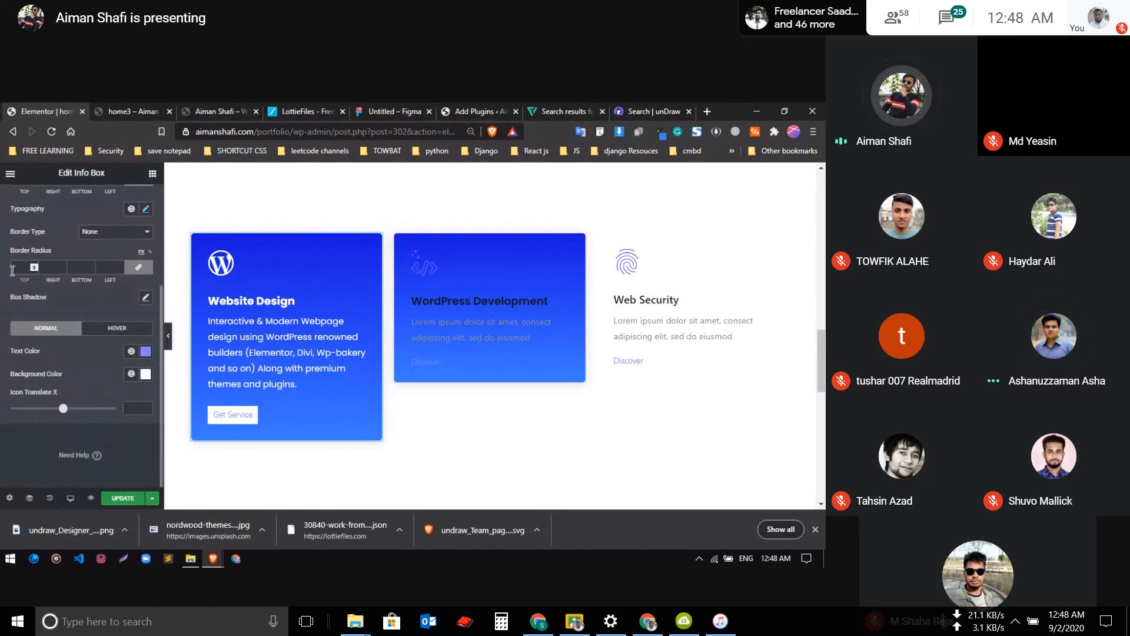
text(10)
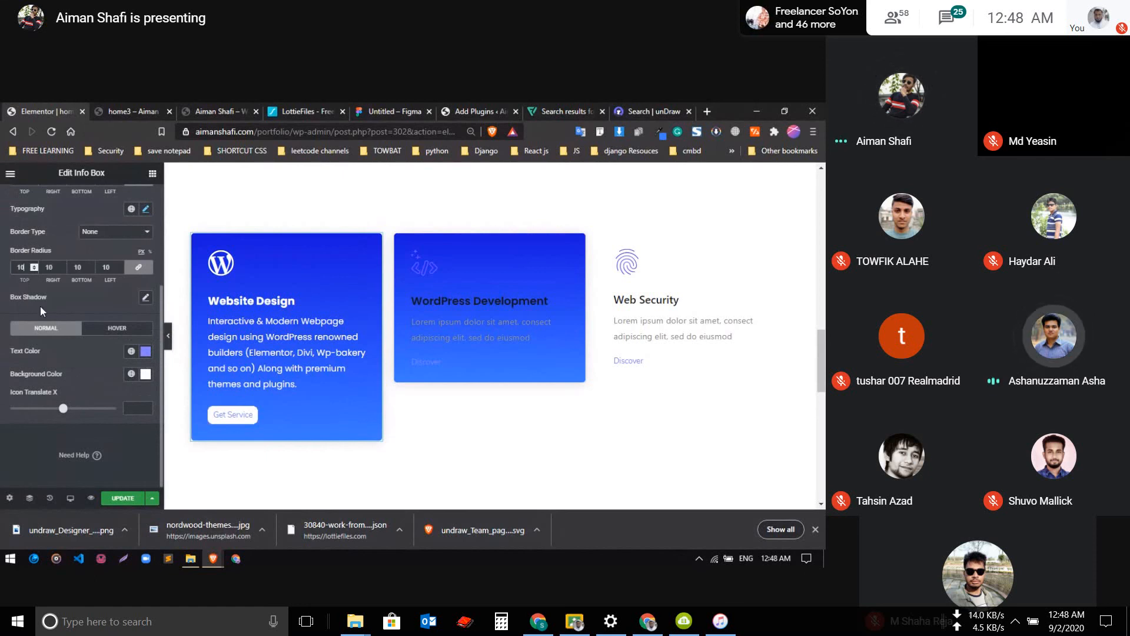
scroll(44, 308, up, 2)
scroll(46, 310, up, 1)
scroll(117, 342, down, 3)
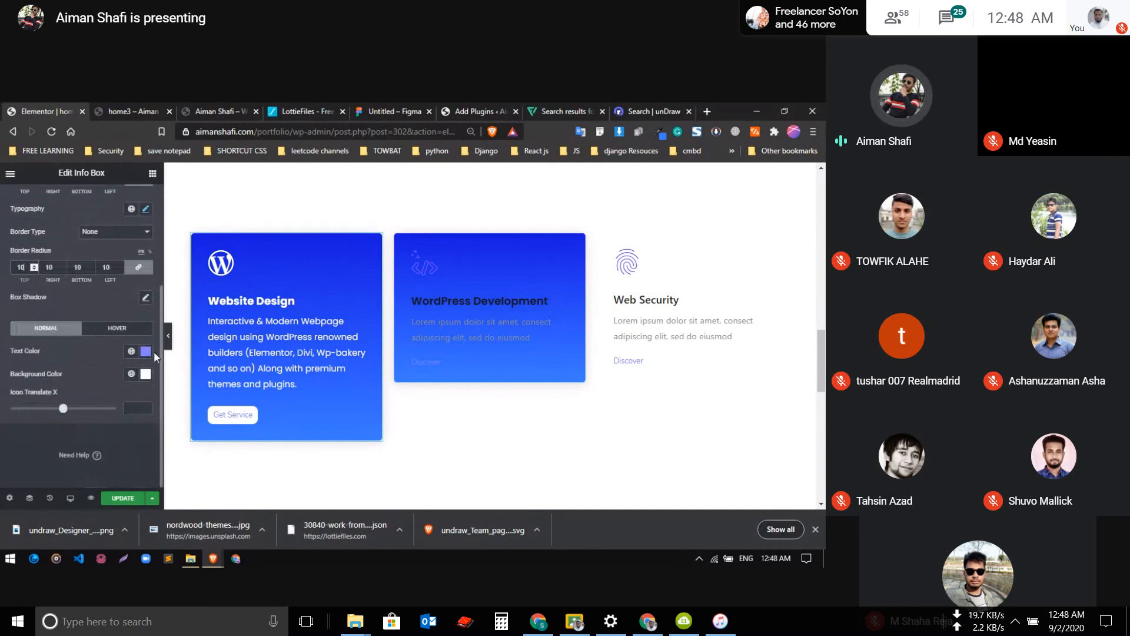
Change the Get Service button's text color to the saved global blue named 2
click(146, 353)
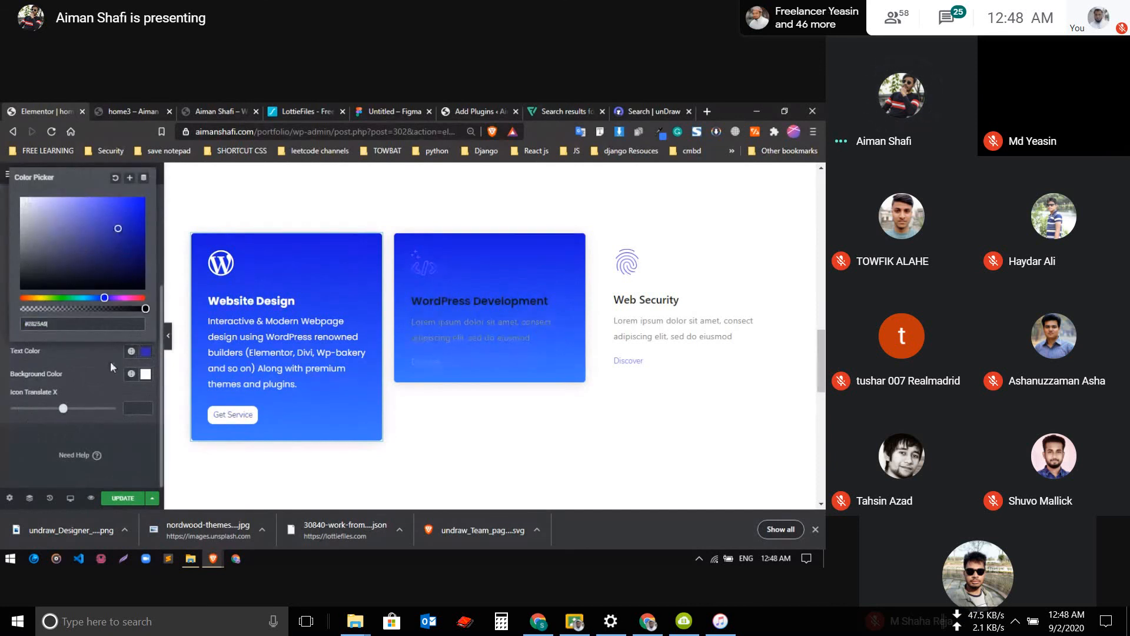
click(131, 351)
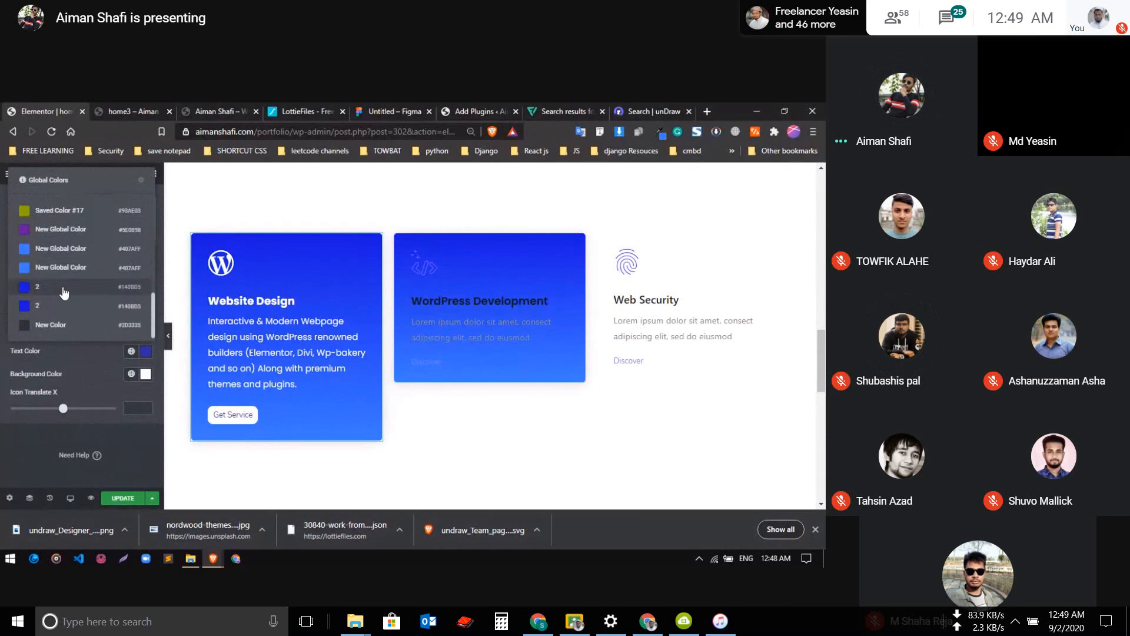
click(58, 312)
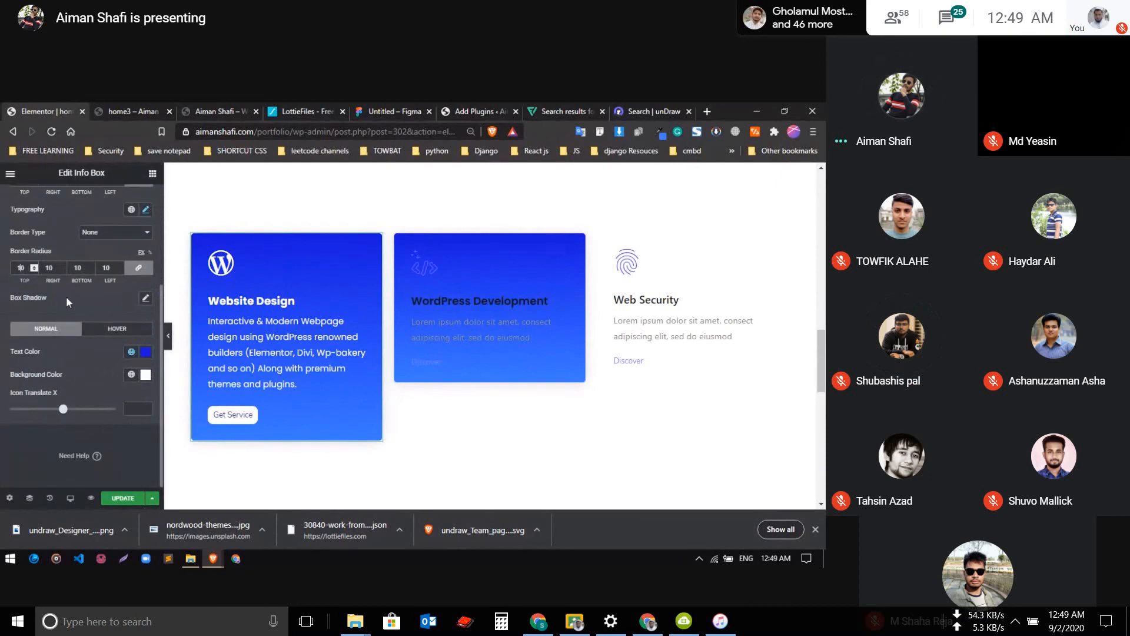
Adjust the Get Service button's padding to 13 px on all sides
scroll(66, 296, up, 2)
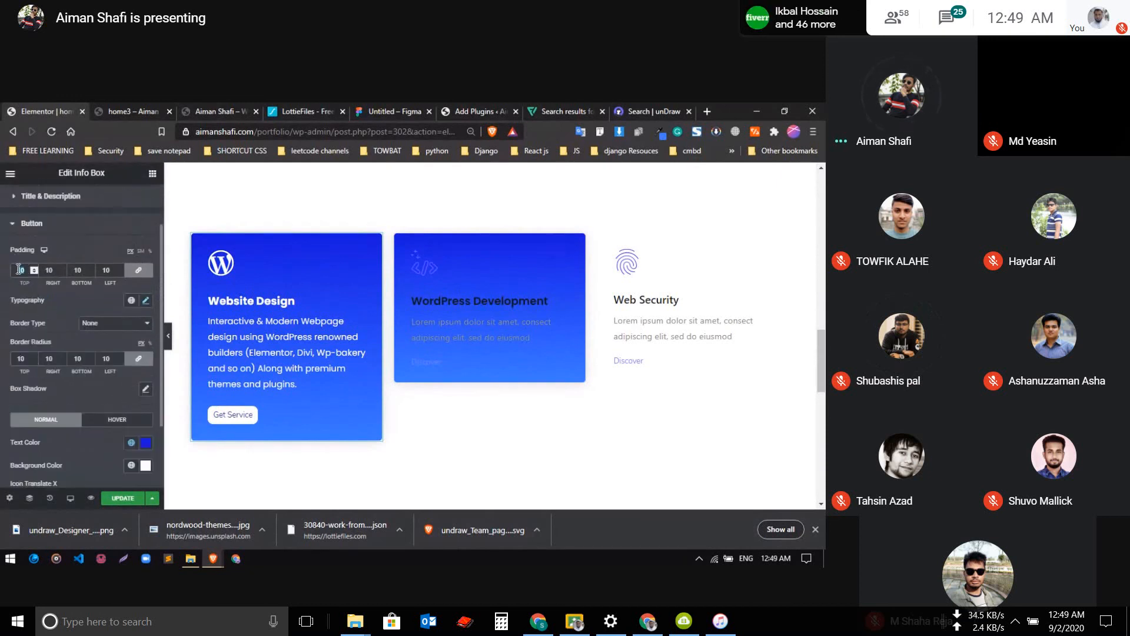
text(15)
key(Down)
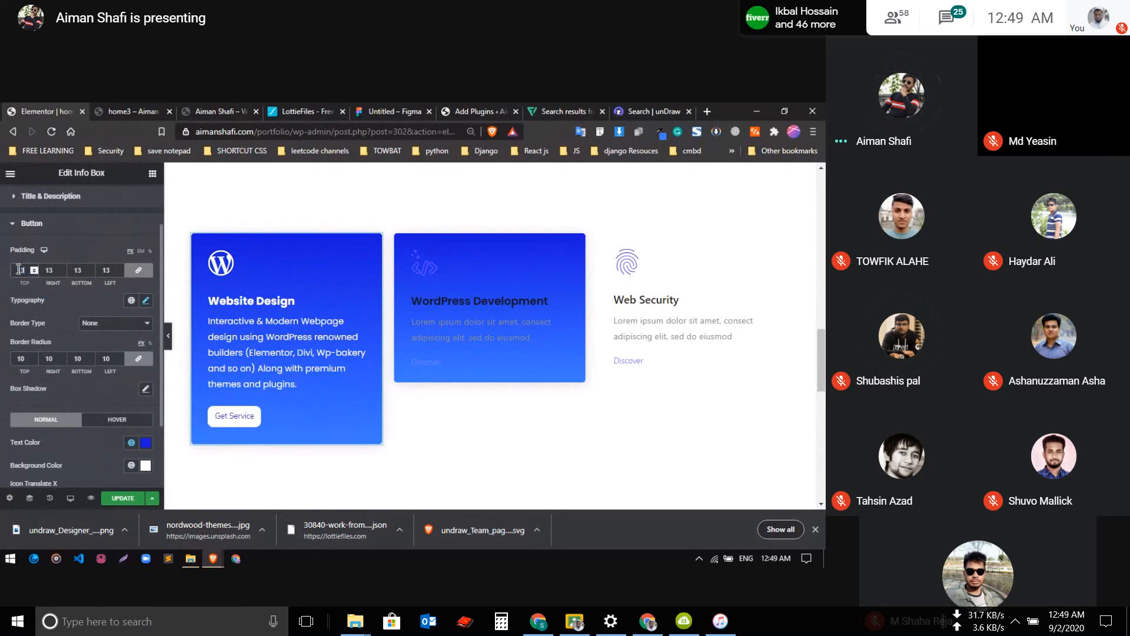
key(Up)
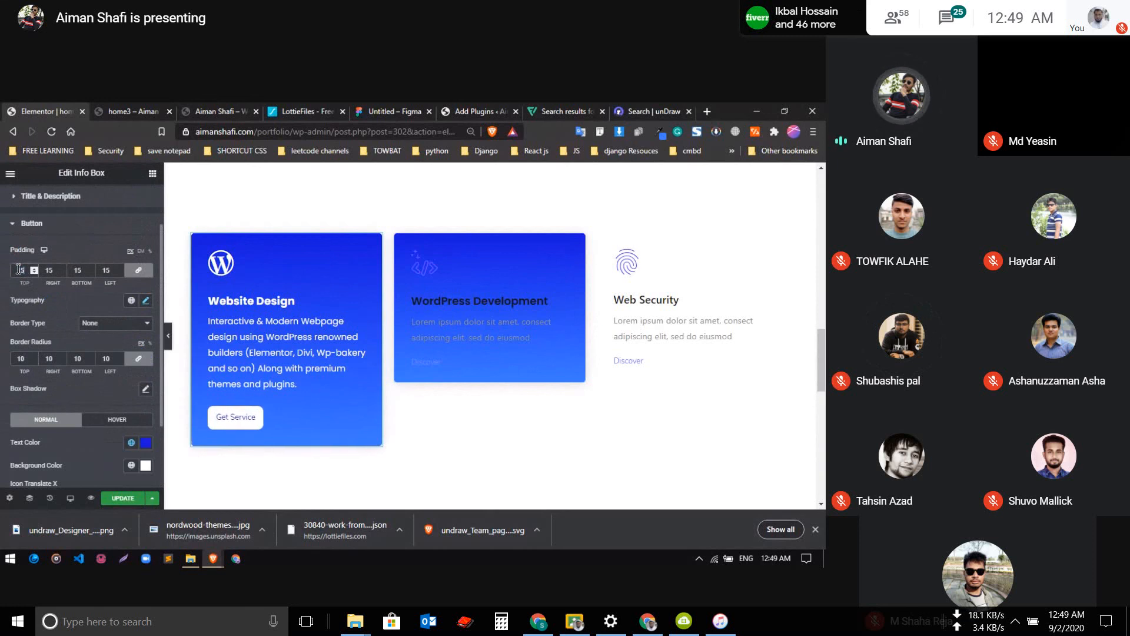
key(Down)
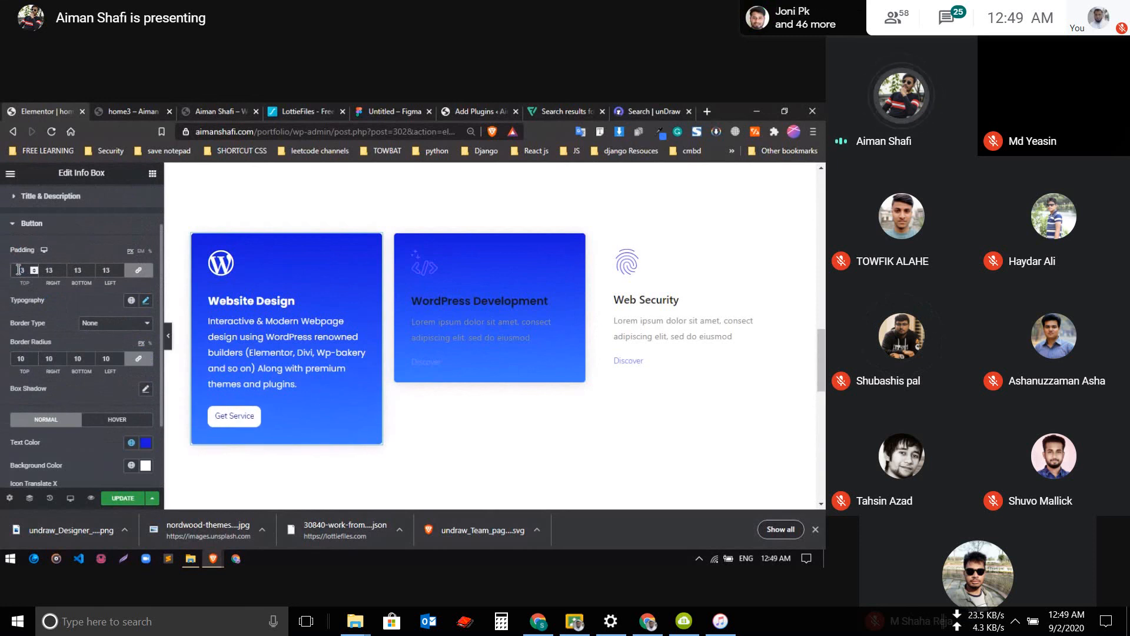
scroll(113, 380, down, 2)
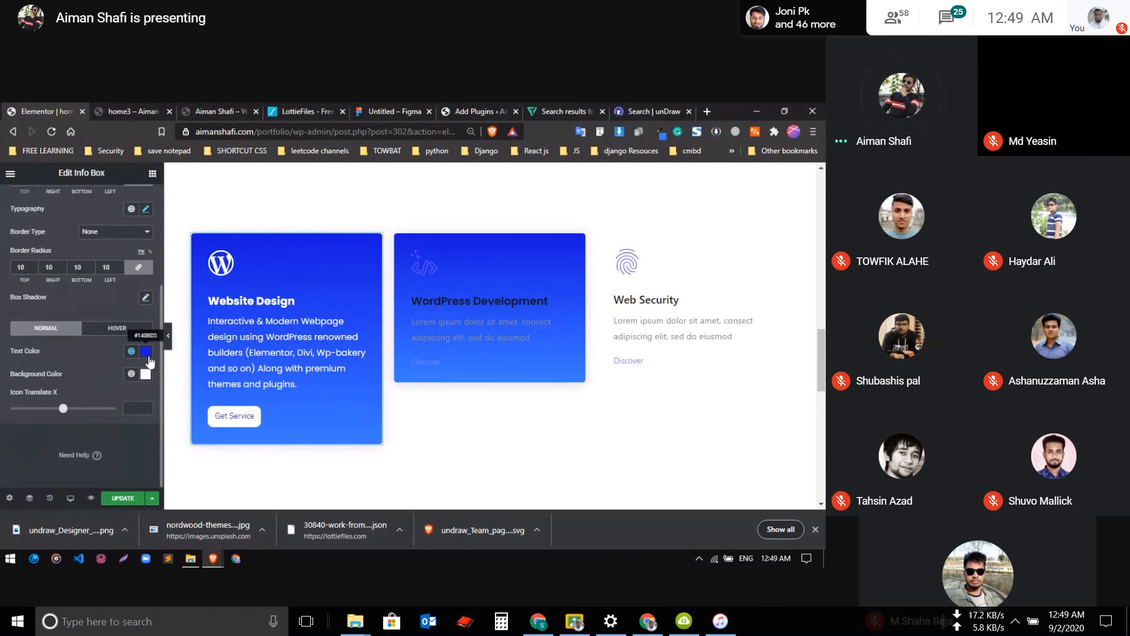
click(147, 356)
click(117, 375)
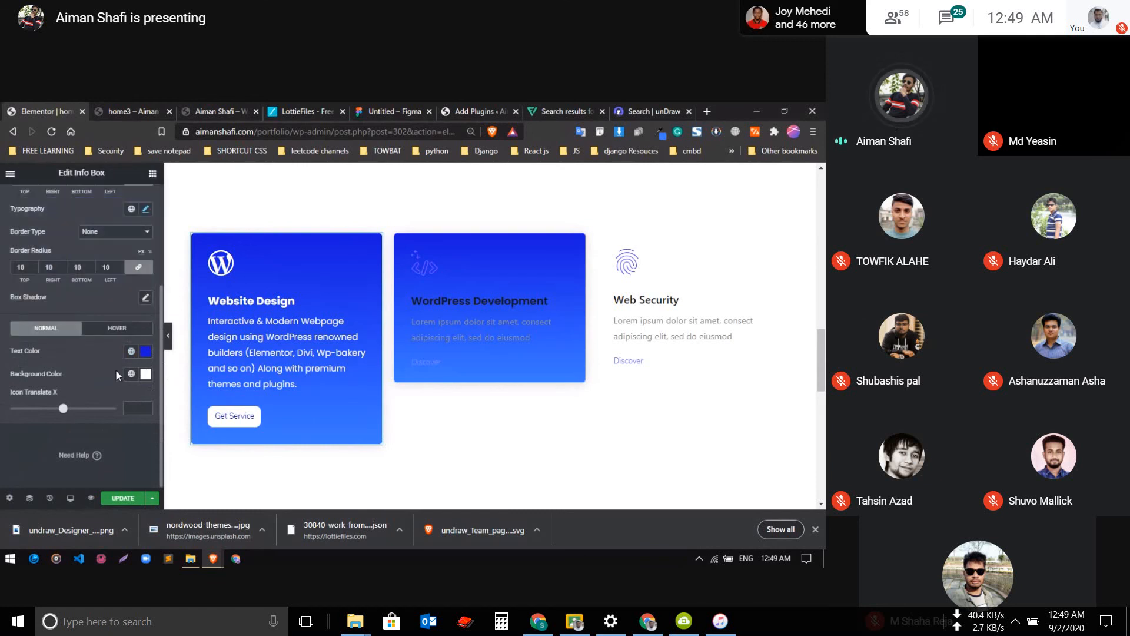
scroll(90, 385, up, 3)
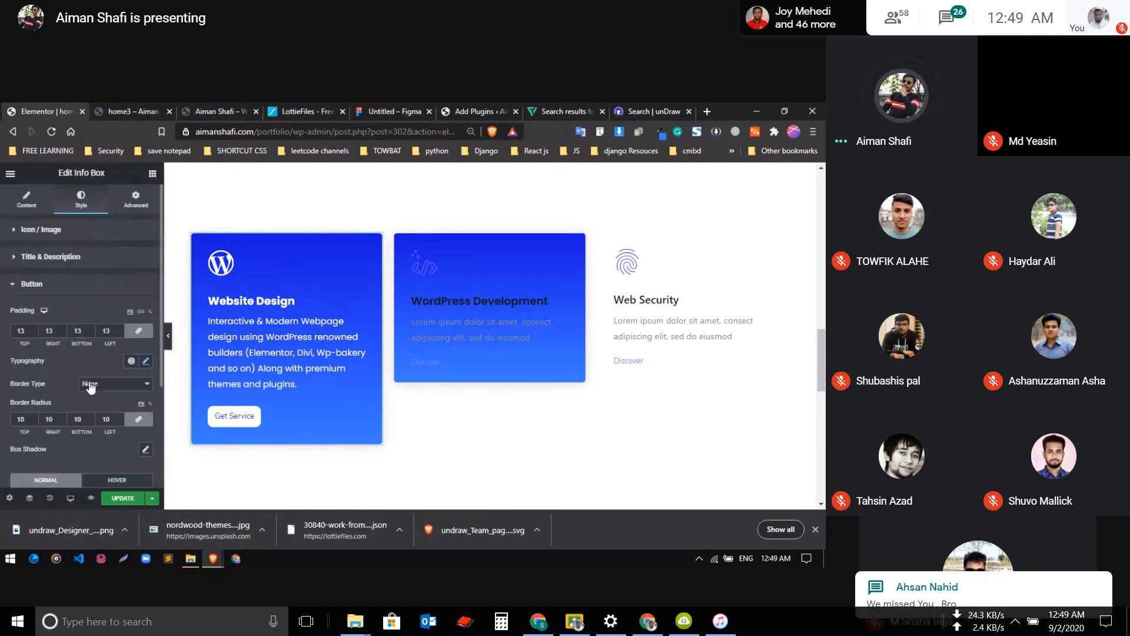
scroll(125, 401, down, 2)
scroll(125, 401, up, 2)
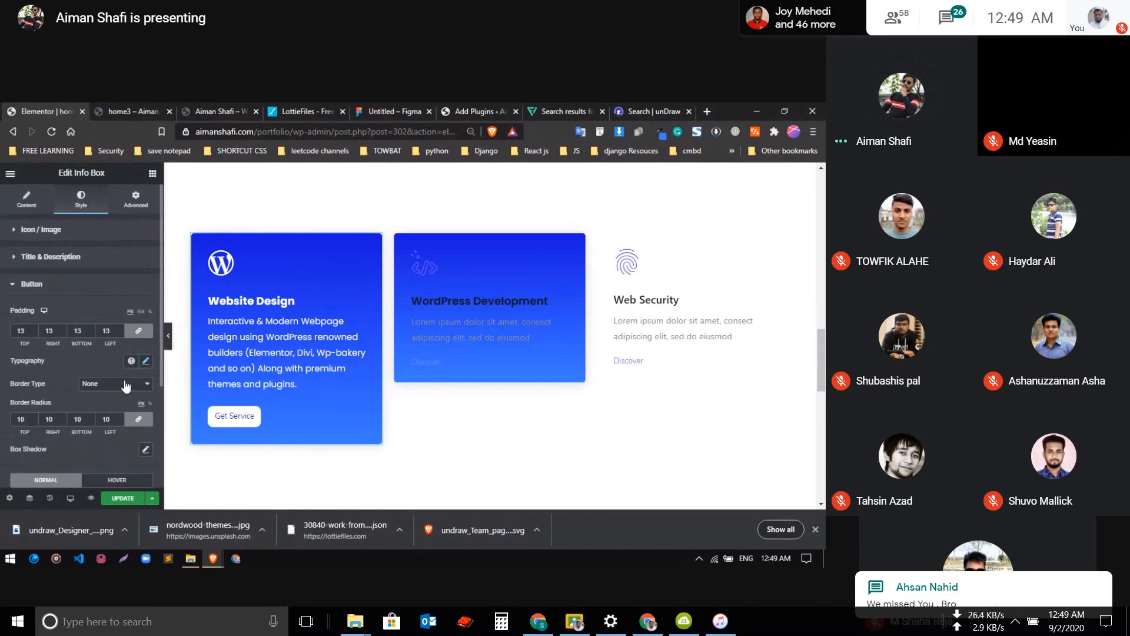
Set the Get Service button's font family to Poppins
click(146, 364)
scroll(95, 389, down, 2)
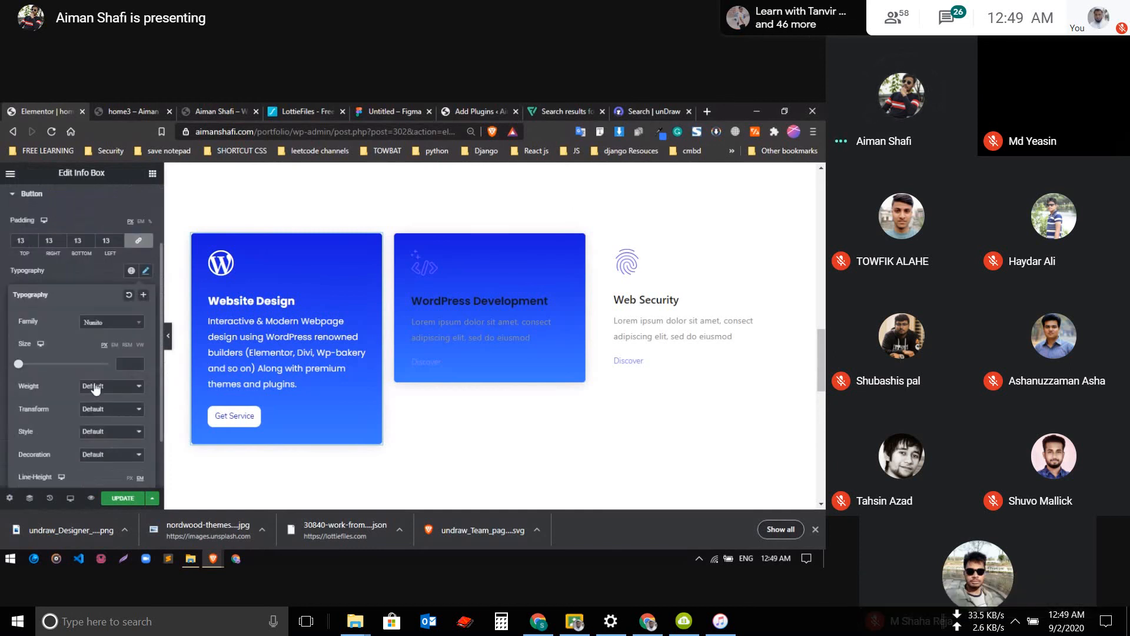
click(115, 331)
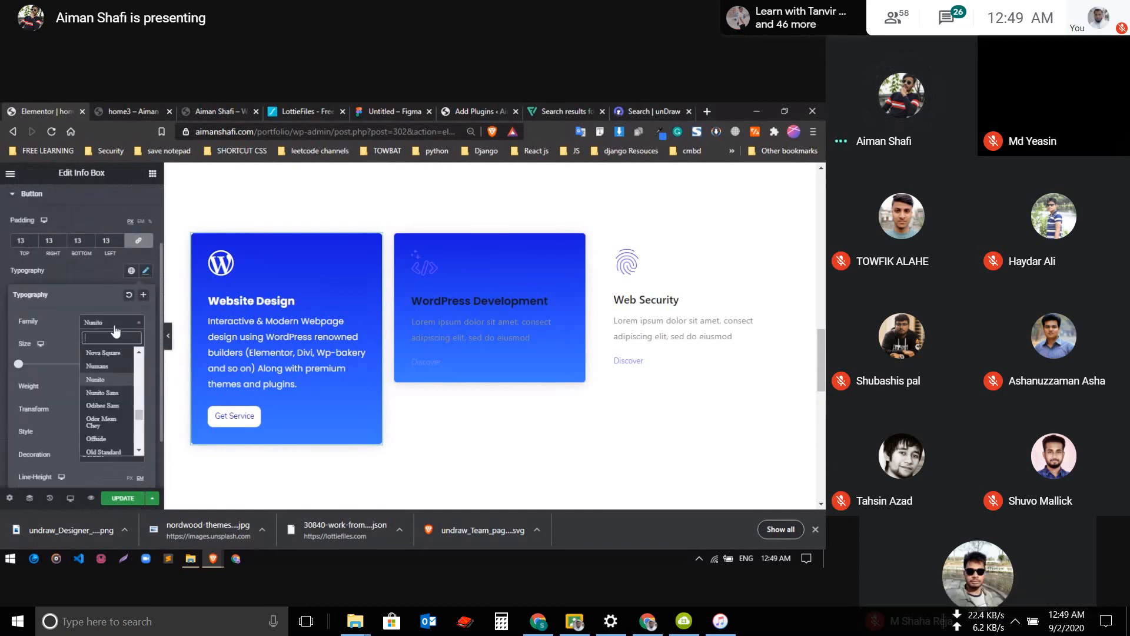
text(pop)
key(Return)
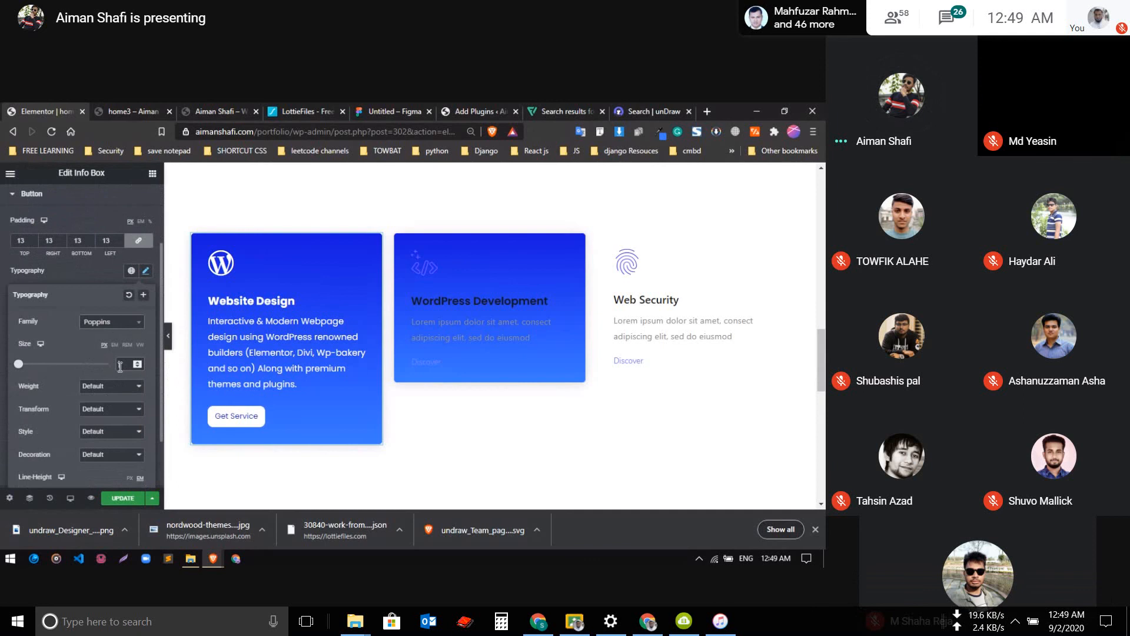
Set the Get Service button's font size to 14 px and its weight to 500
text(12)
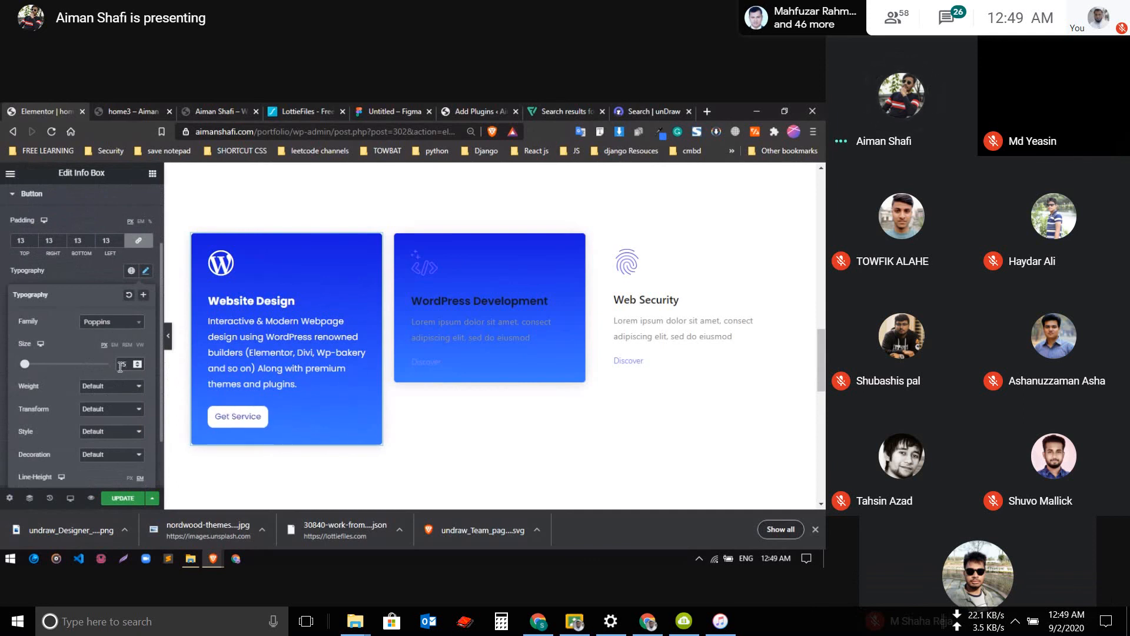
key(Down)
click(109, 387)
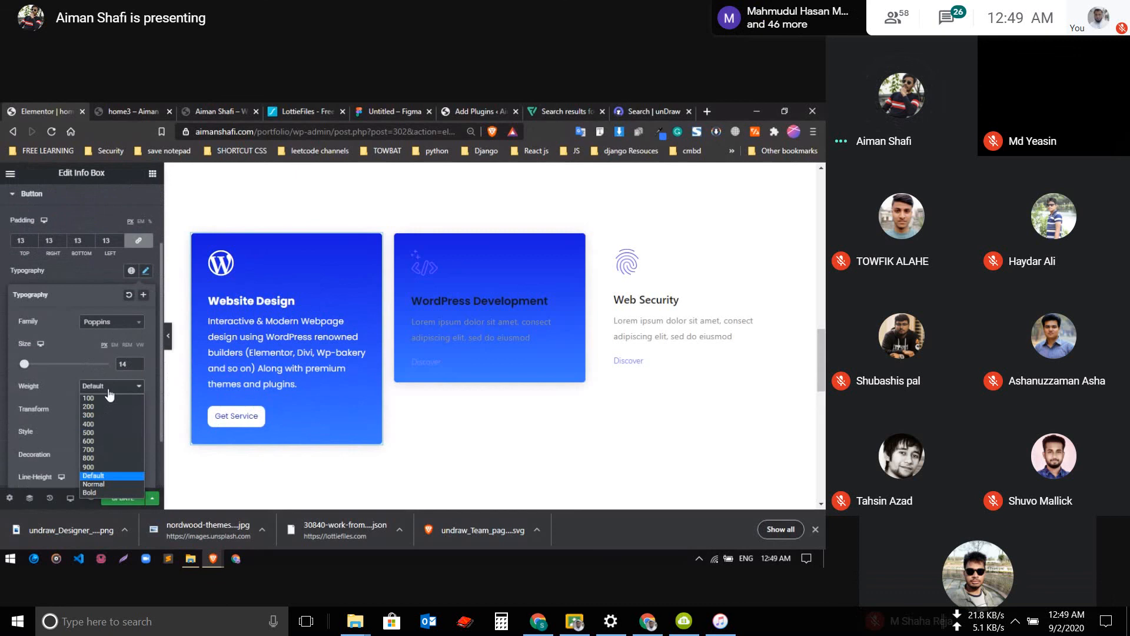
click(97, 434)
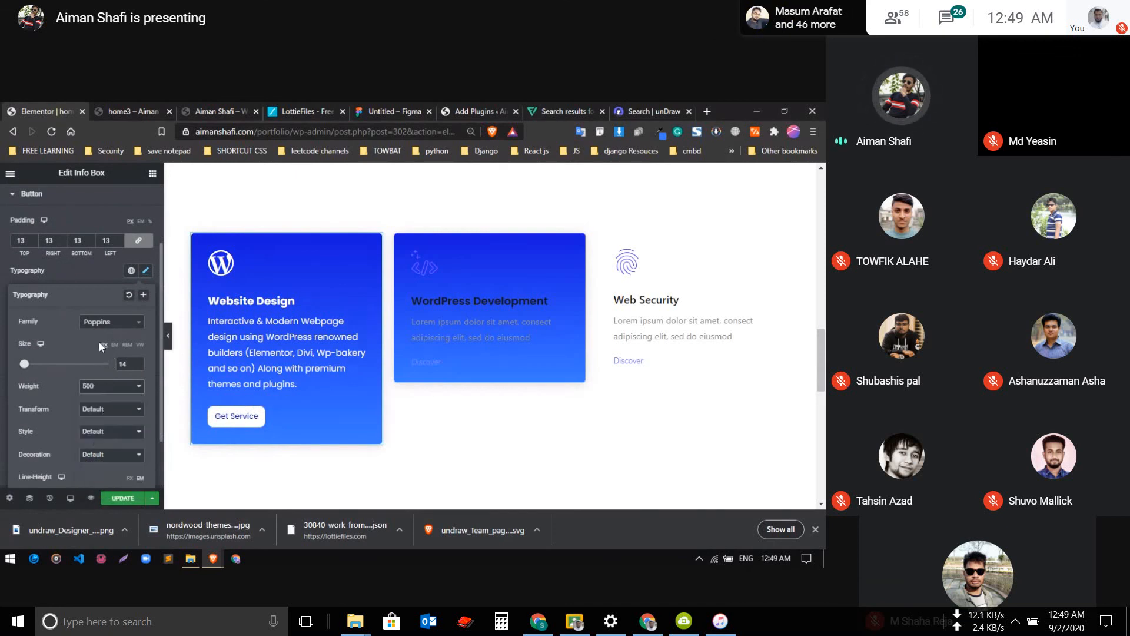
click(195, 406)
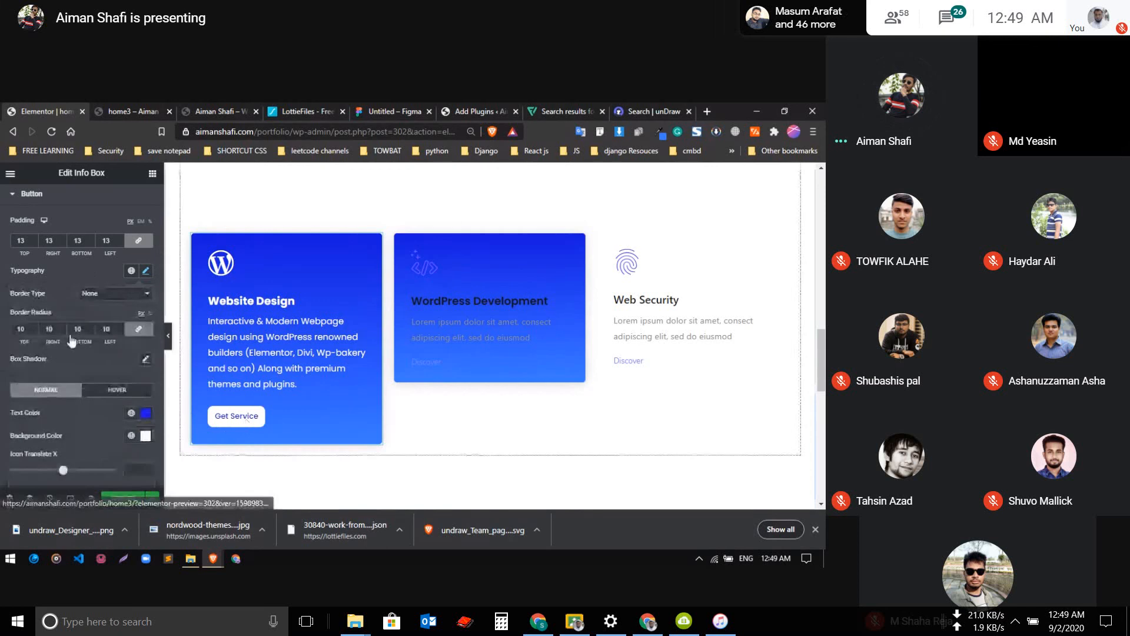
Change the Get Service button's border radius to 5 px on all corners
double_click(24, 331)
key(BackSpace)
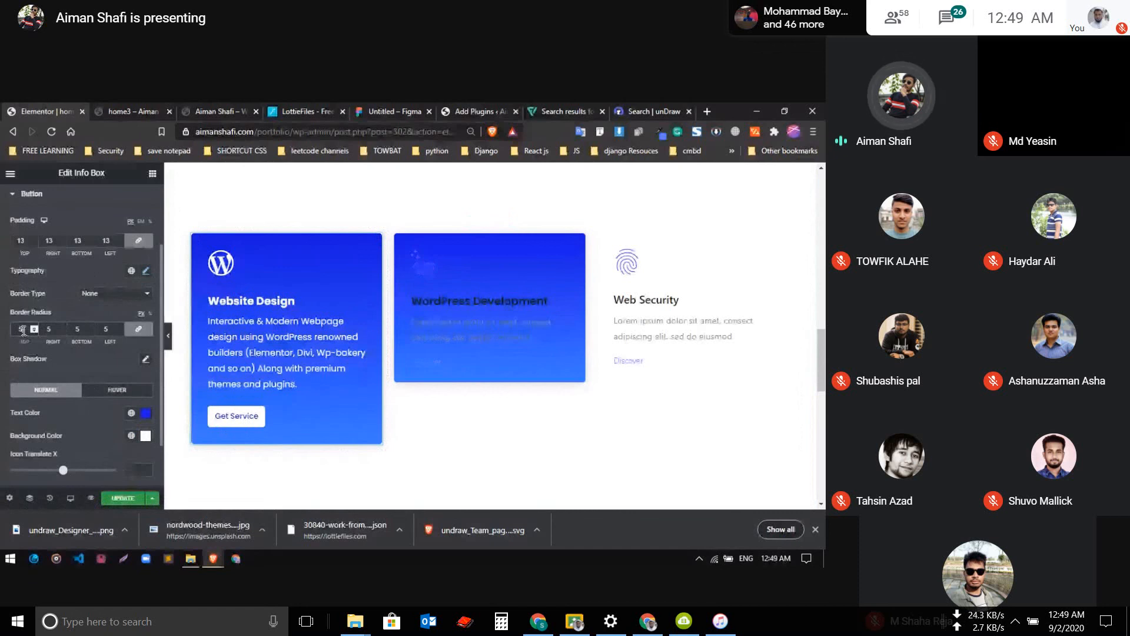
Update the page with the Get Service button's border type left at None, and dismiss the browser's downloads bar
click(118, 390)
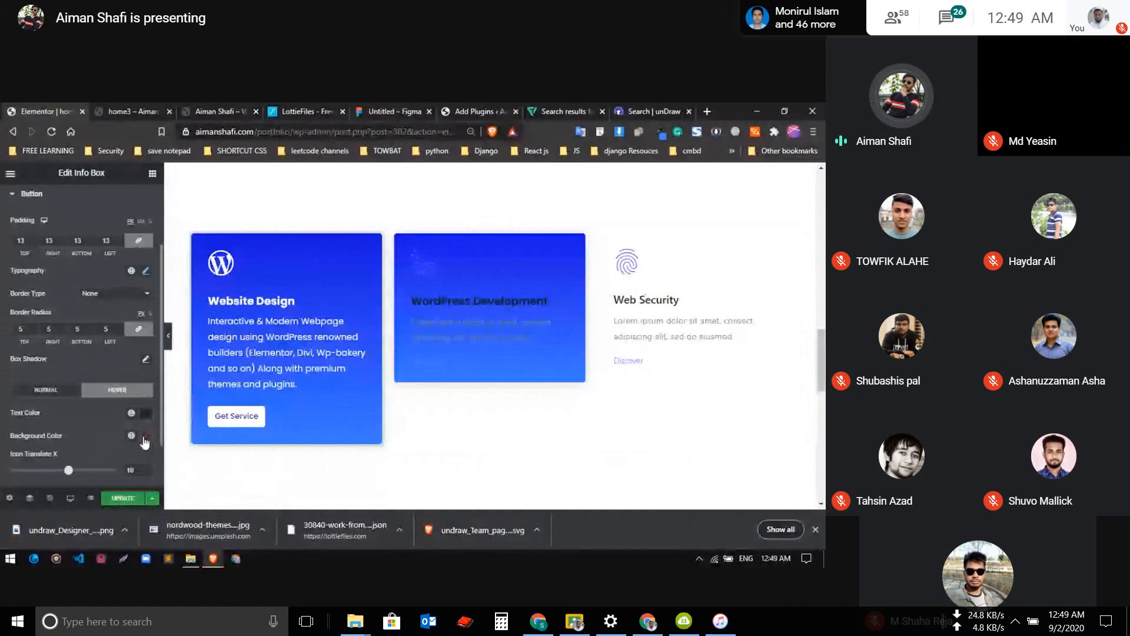
scroll(81, 424, down, 1)
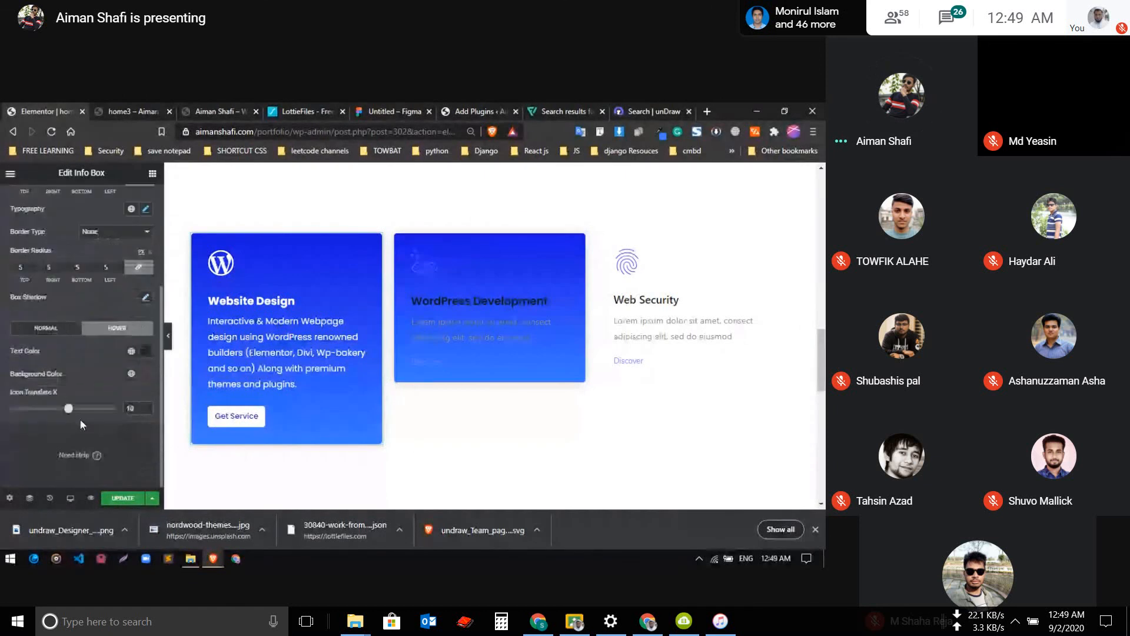
scroll(81, 420, up, 2)
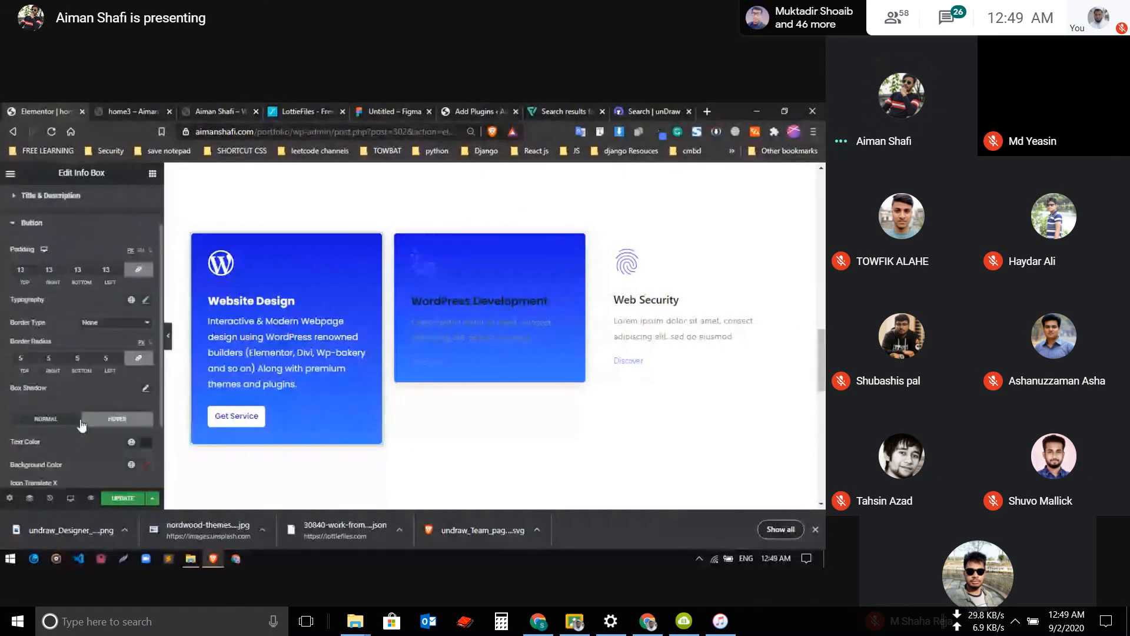
click(113, 322)
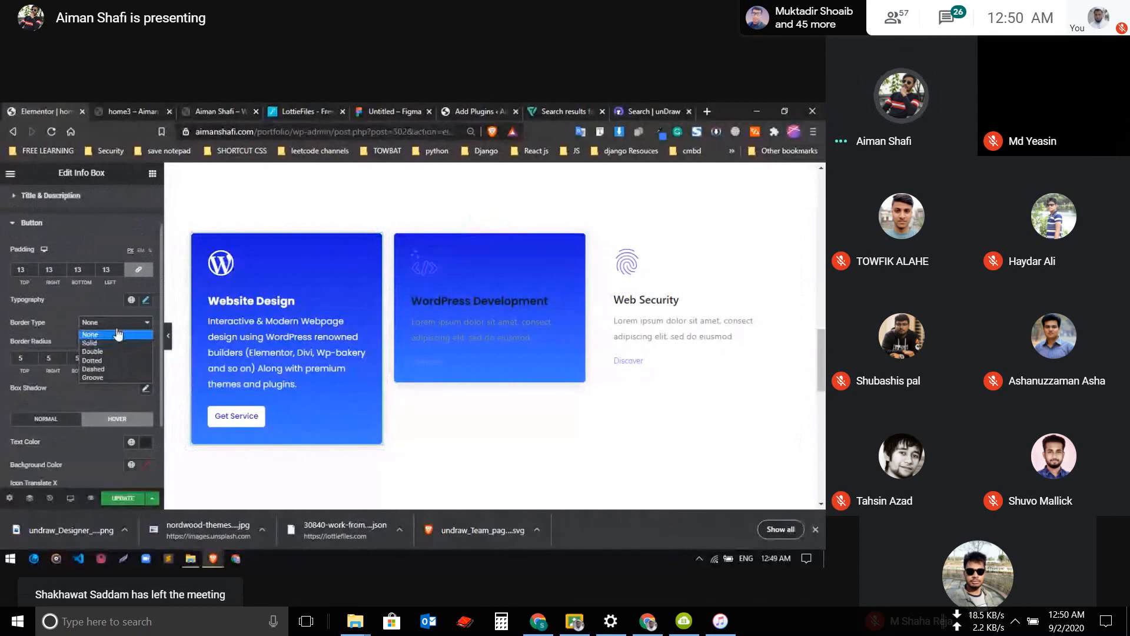
click(116, 334)
click(125, 503)
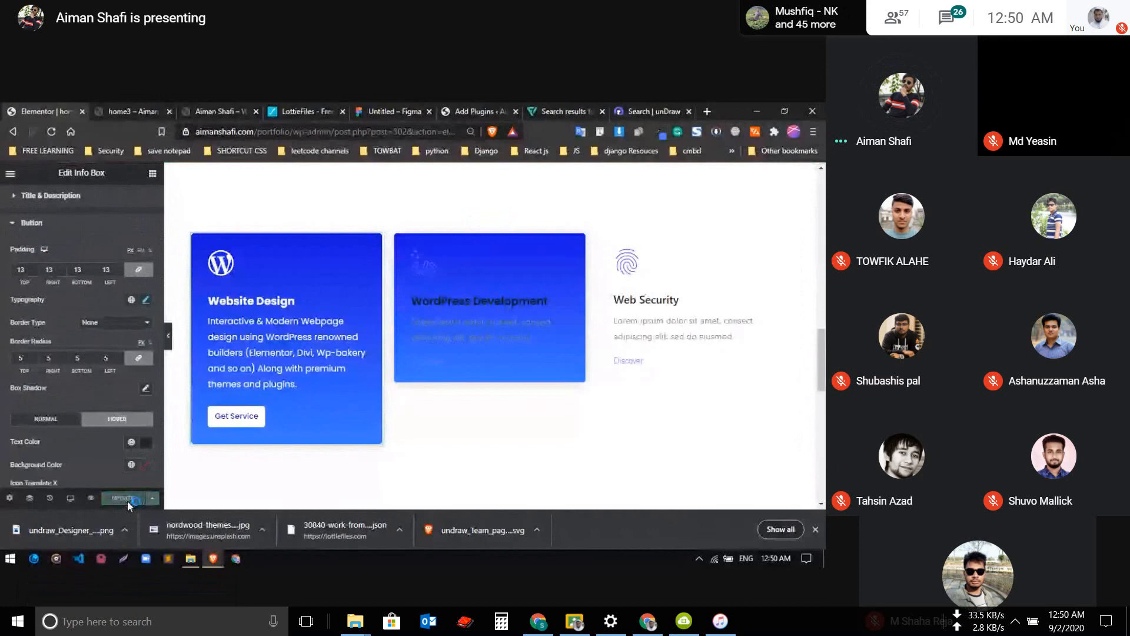
click(815, 529)
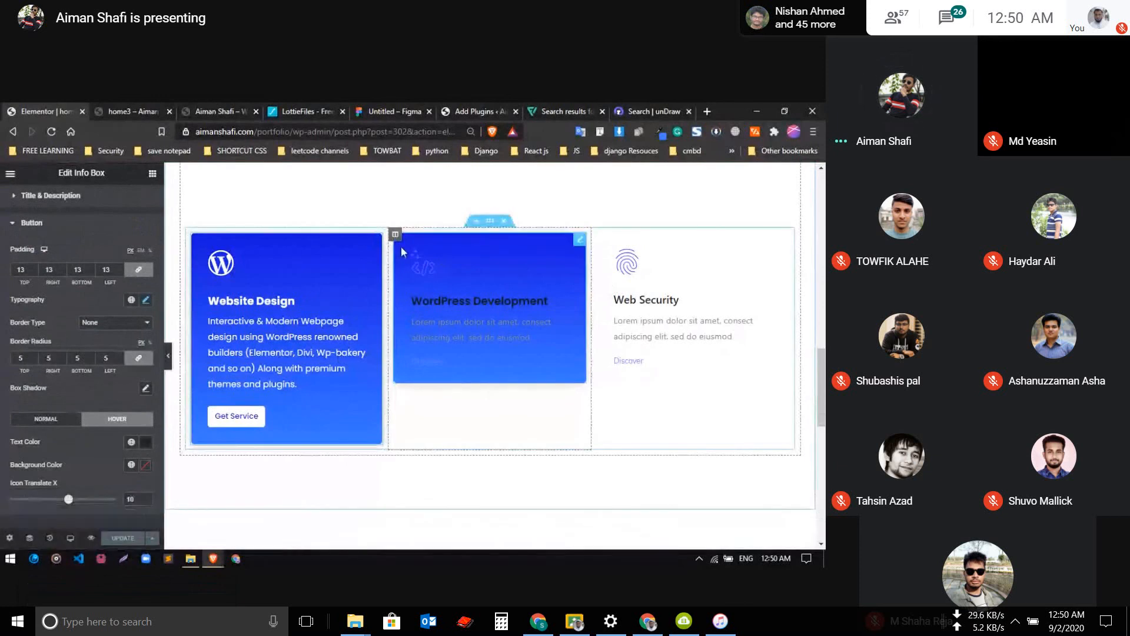
Move the WordPress Development column to the end of the row and paste the Website Design box's style onto the Web Security box
drag(396, 234, 667, 249)
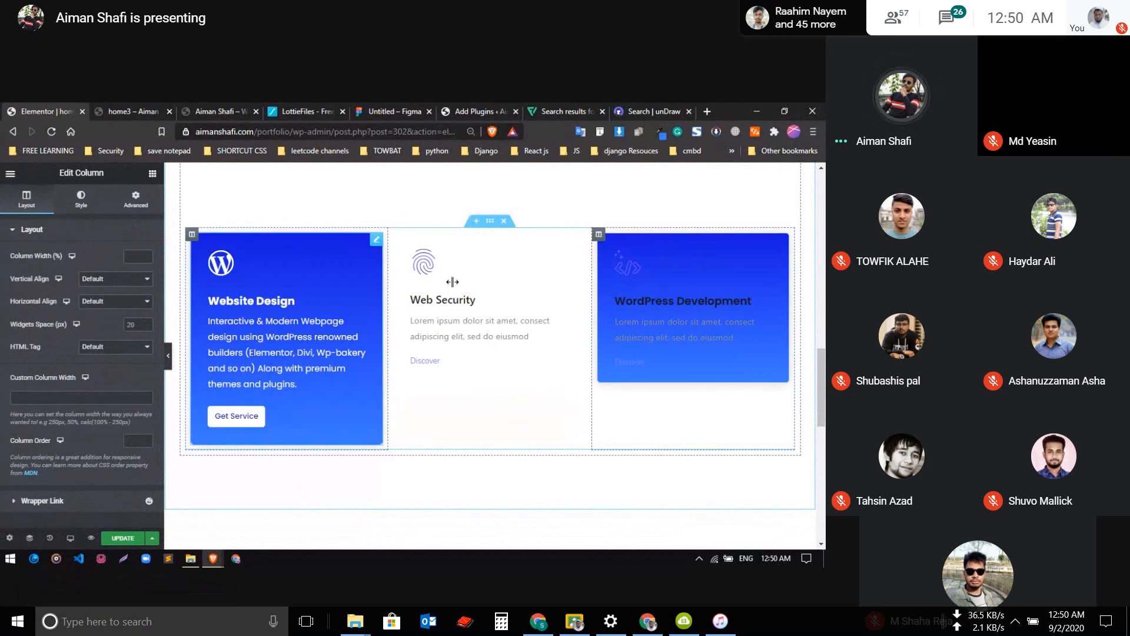
right_click(295, 252)
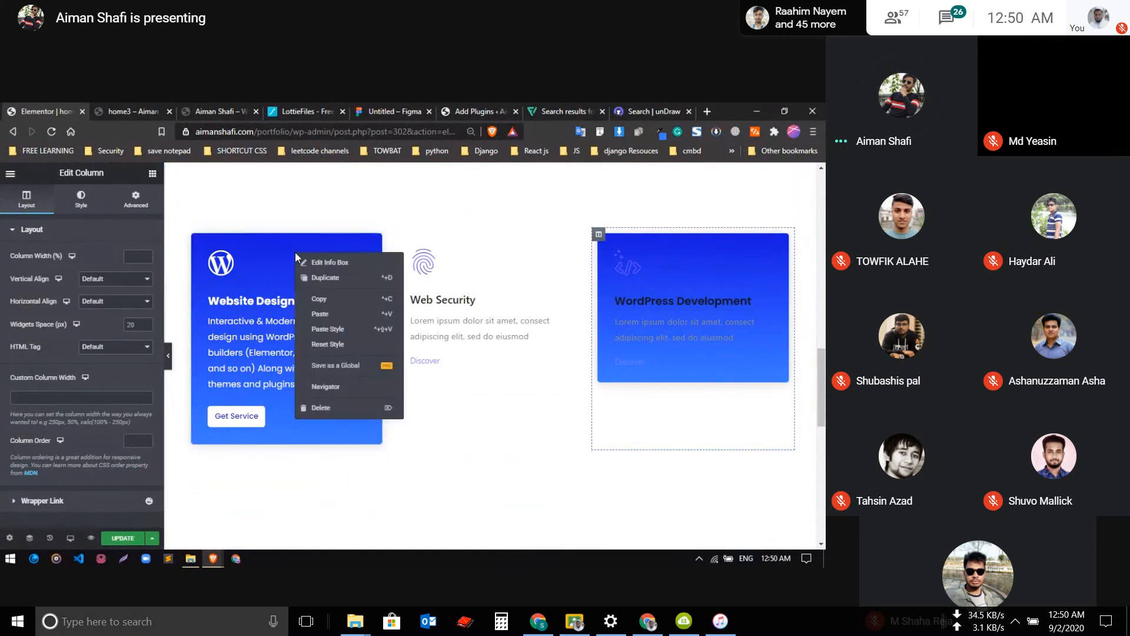
right_click(479, 288)
click(512, 364)
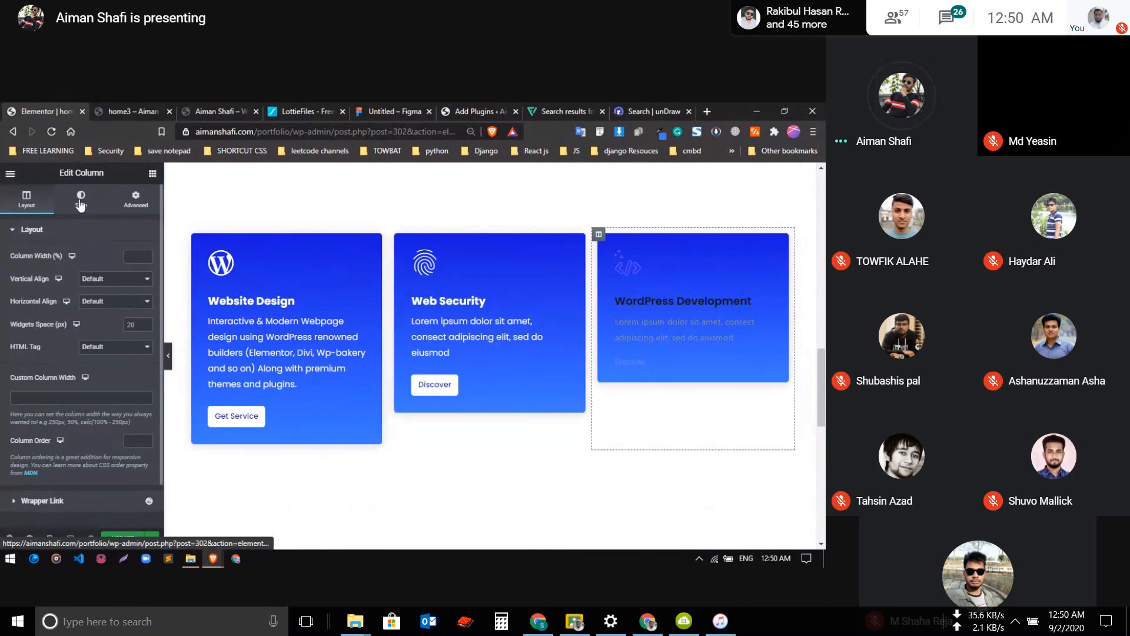
Set the Web Security icon's background color to a fully transparent near-white
click(472, 283)
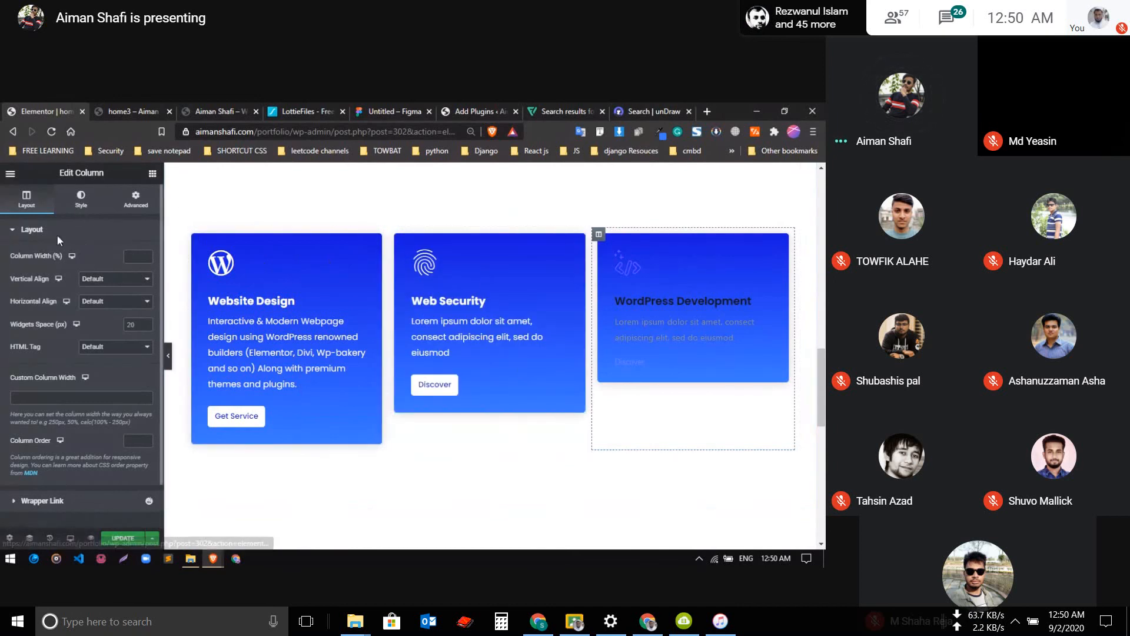
click(80, 203)
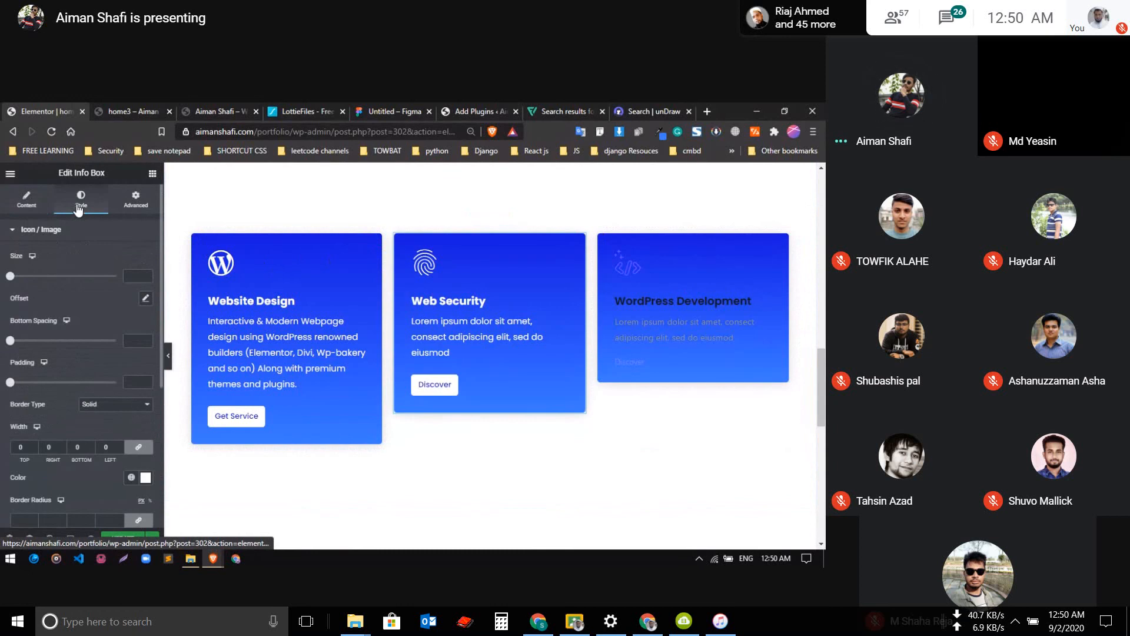
click(80, 228)
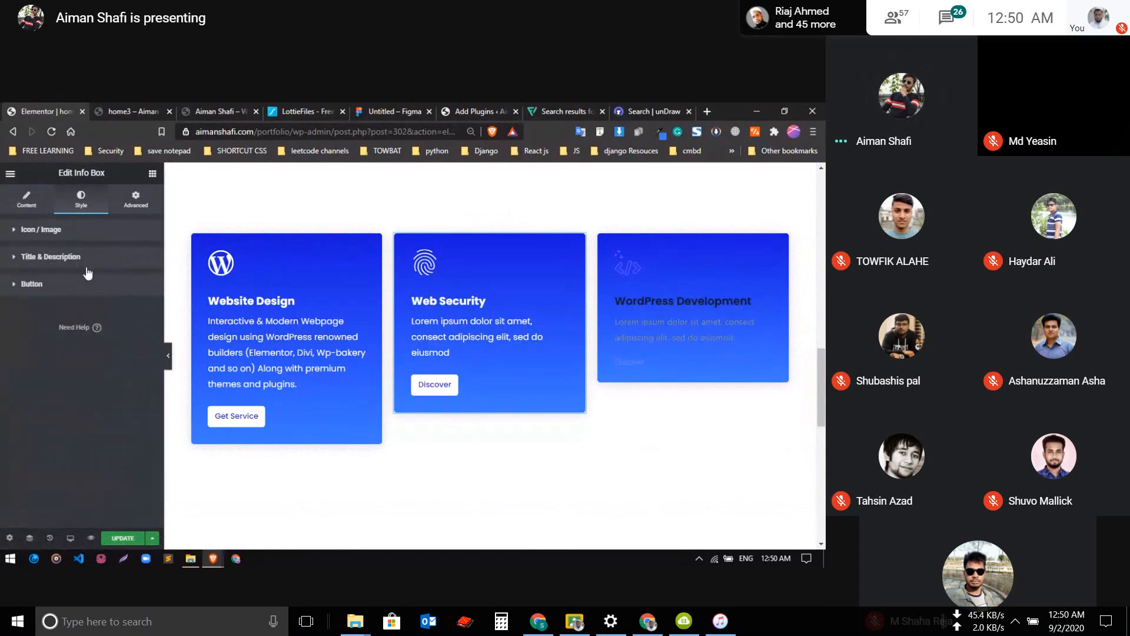
click(88, 259)
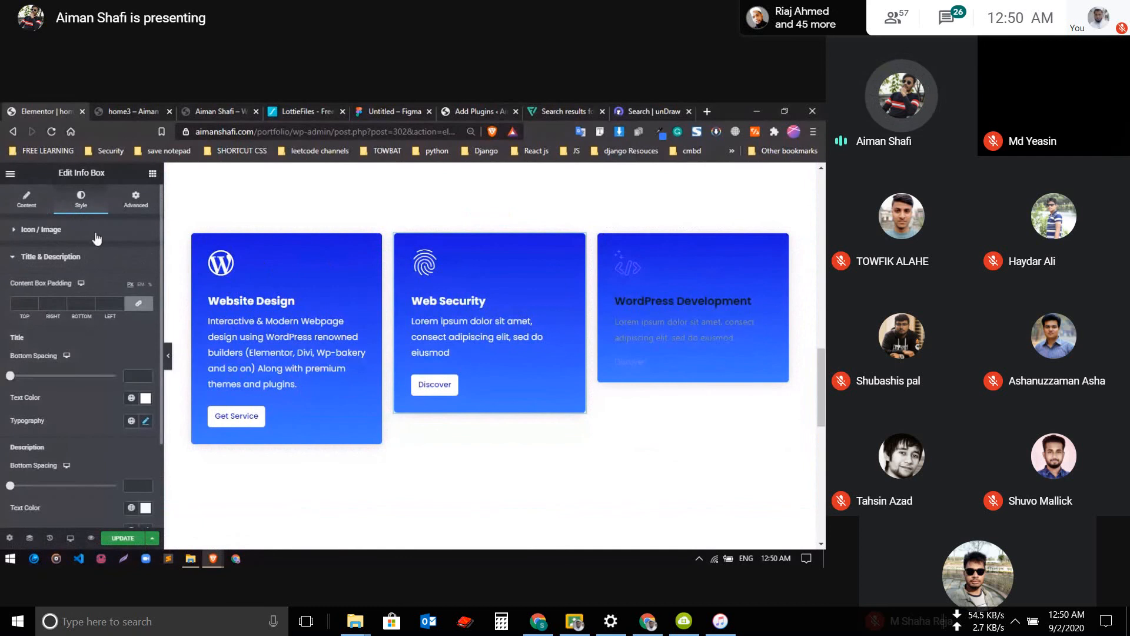
click(96, 233)
scroll(131, 370, down, 2)
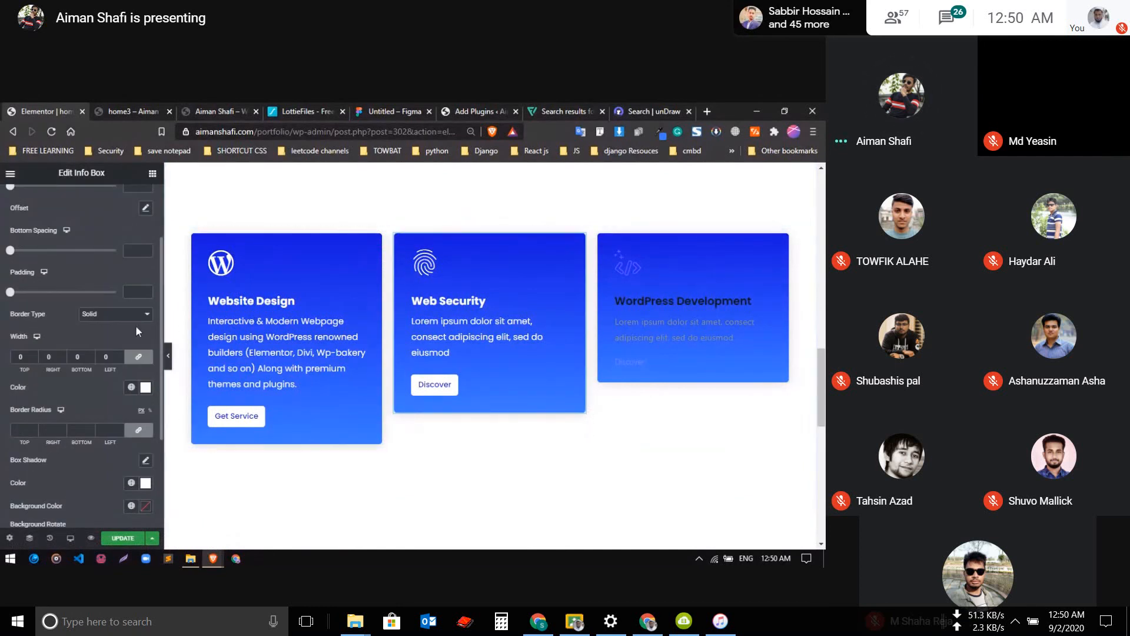
scroll(116, 331, down, 3)
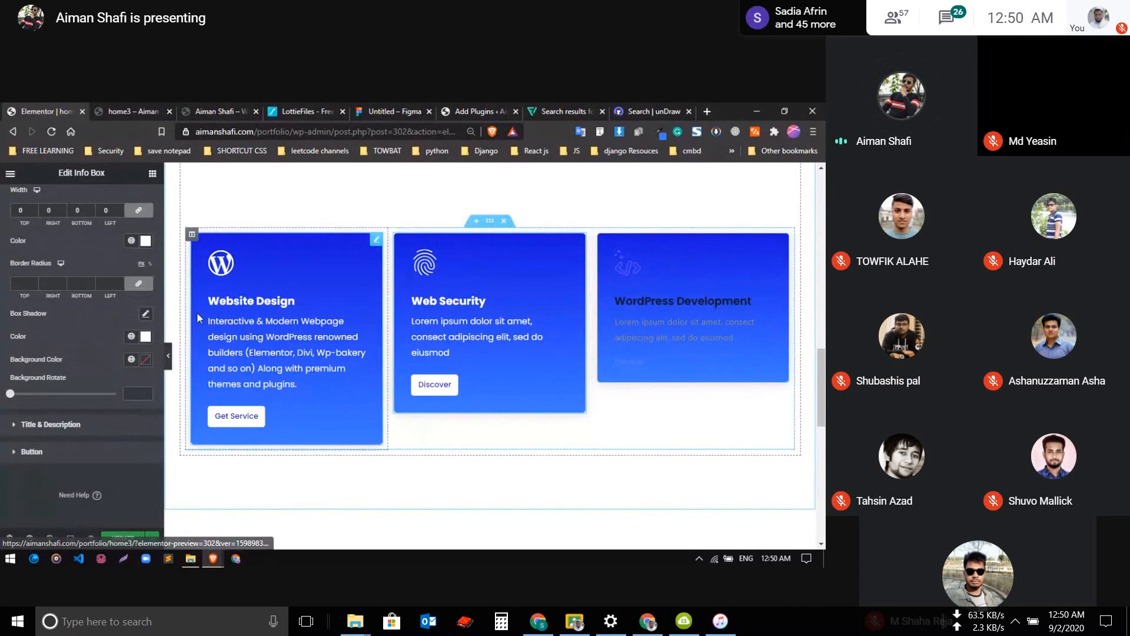
click(146, 361)
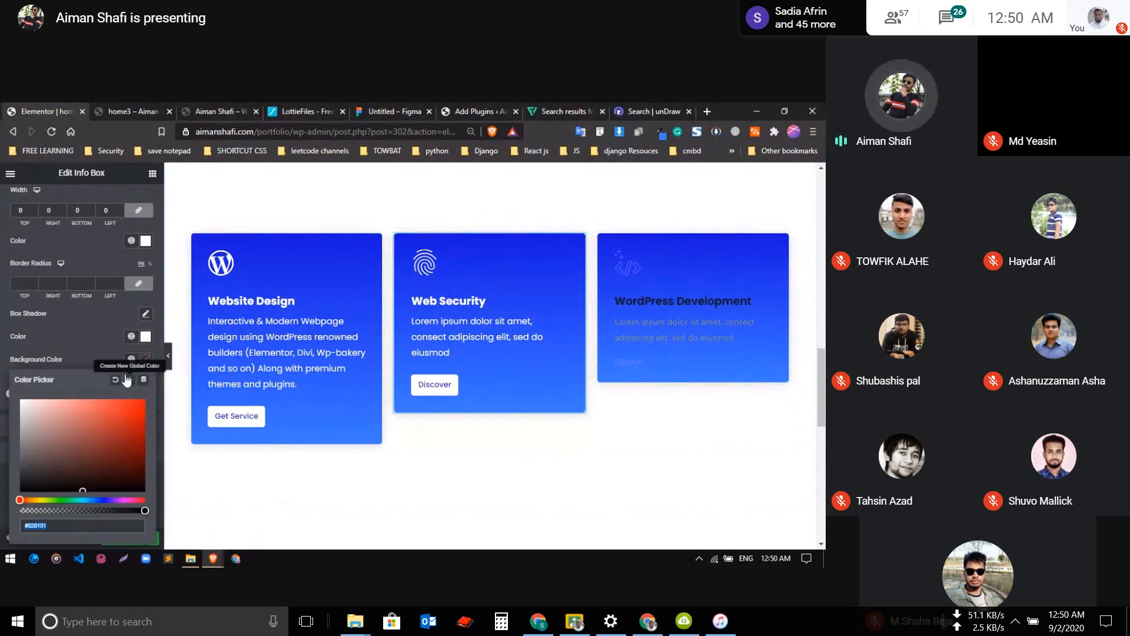
click(24, 401)
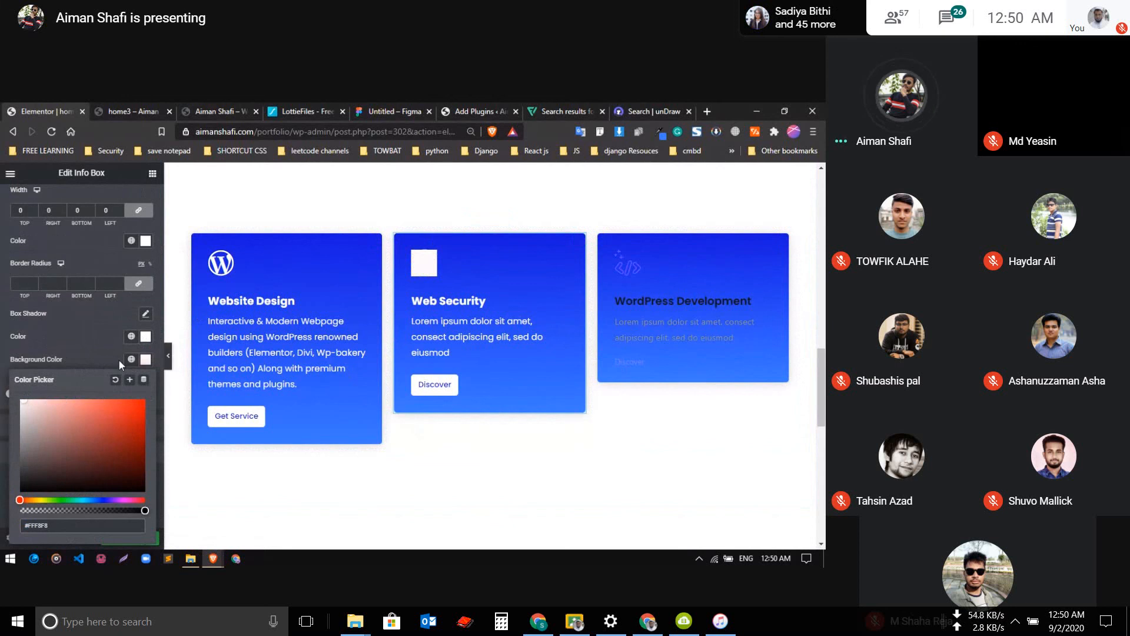
drag(145, 510, 19, 510)
click(139, 348)
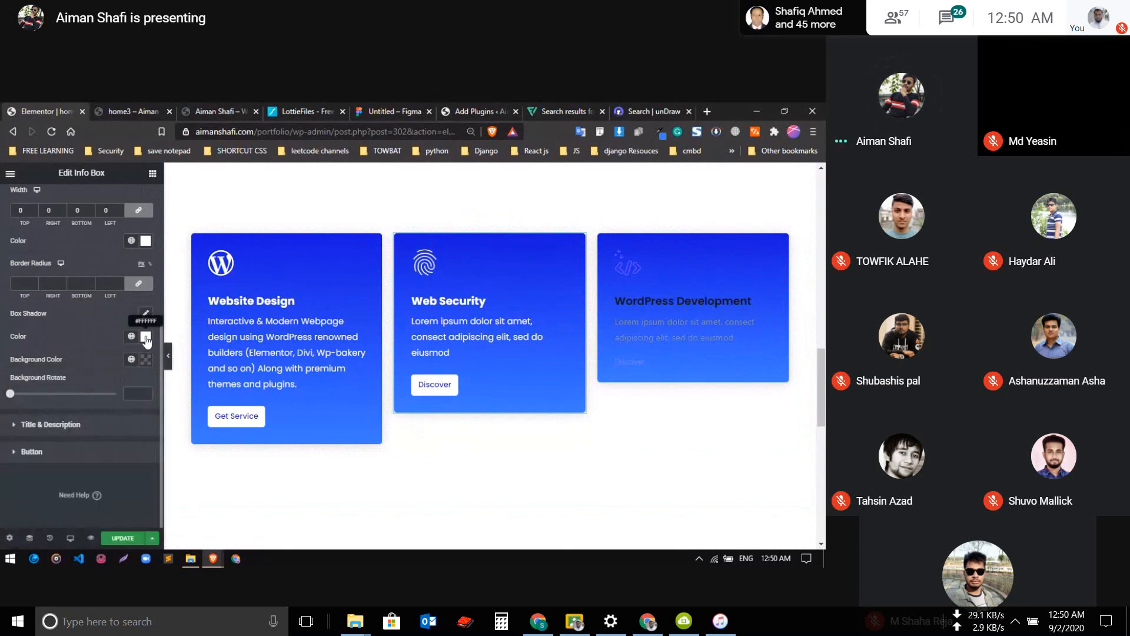
Set the Web Security icon's color to the saved global dark blue
click(146, 338)
click(132, 336)
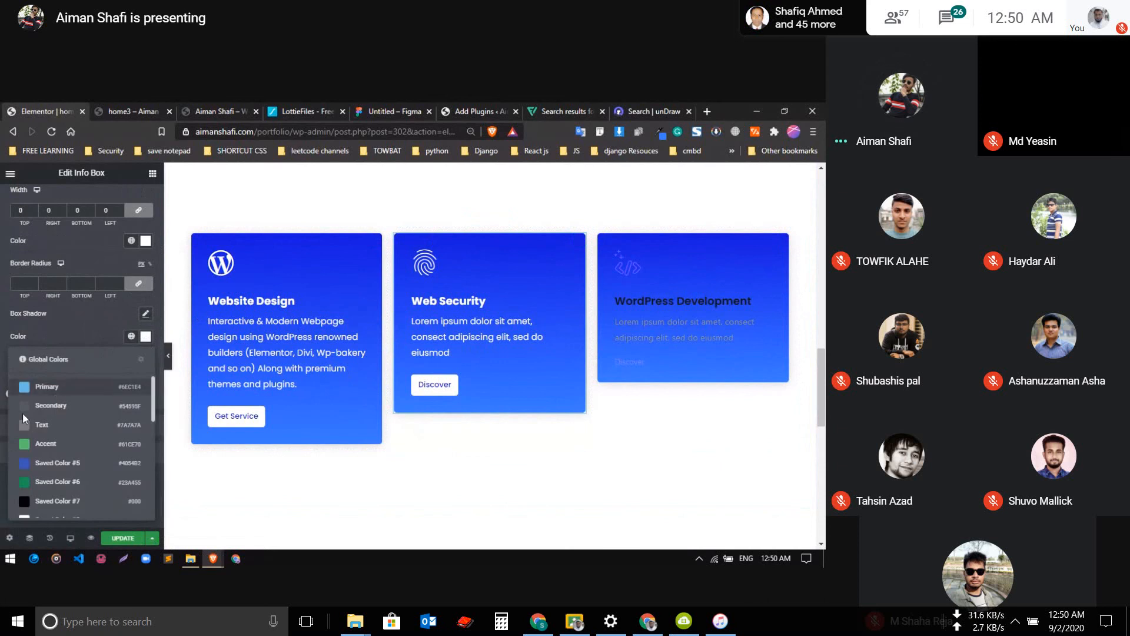
scroll(24, 415, down, 6)
click(28, 480)
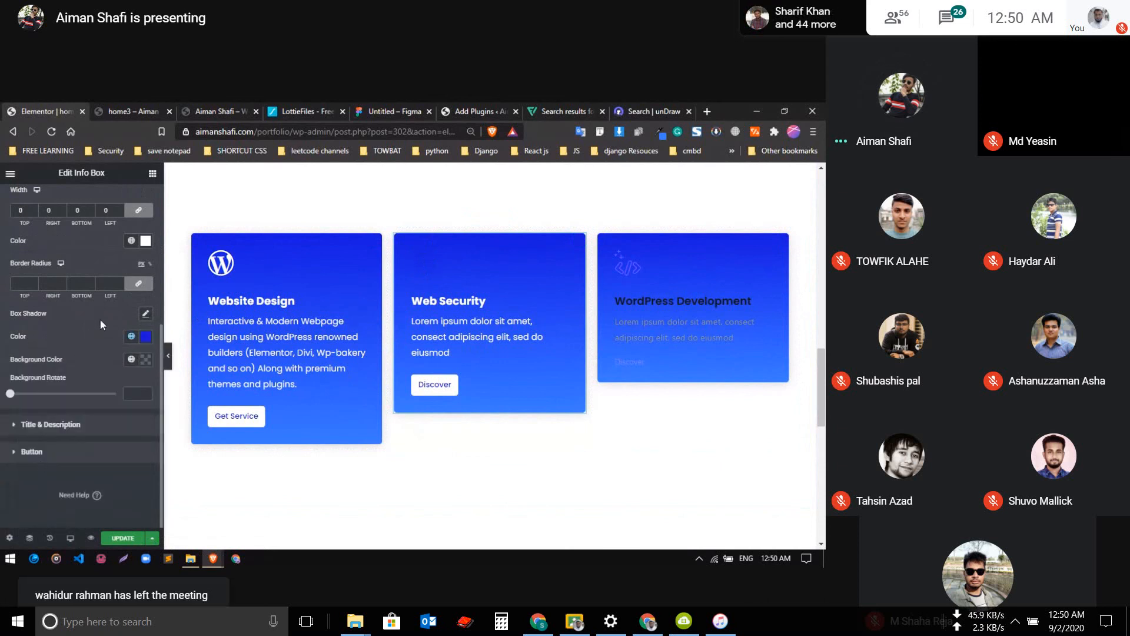
Set the Web Security title's text color to the global blue named 2 and the description's text color to Secondary
click(107, 424)
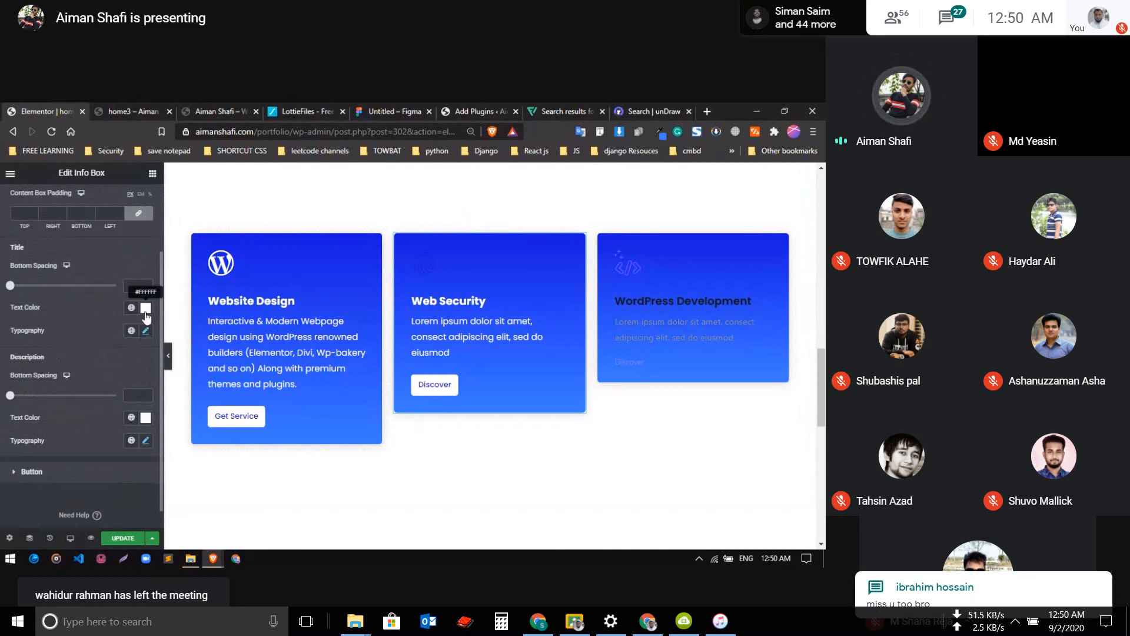
click(146, 308)
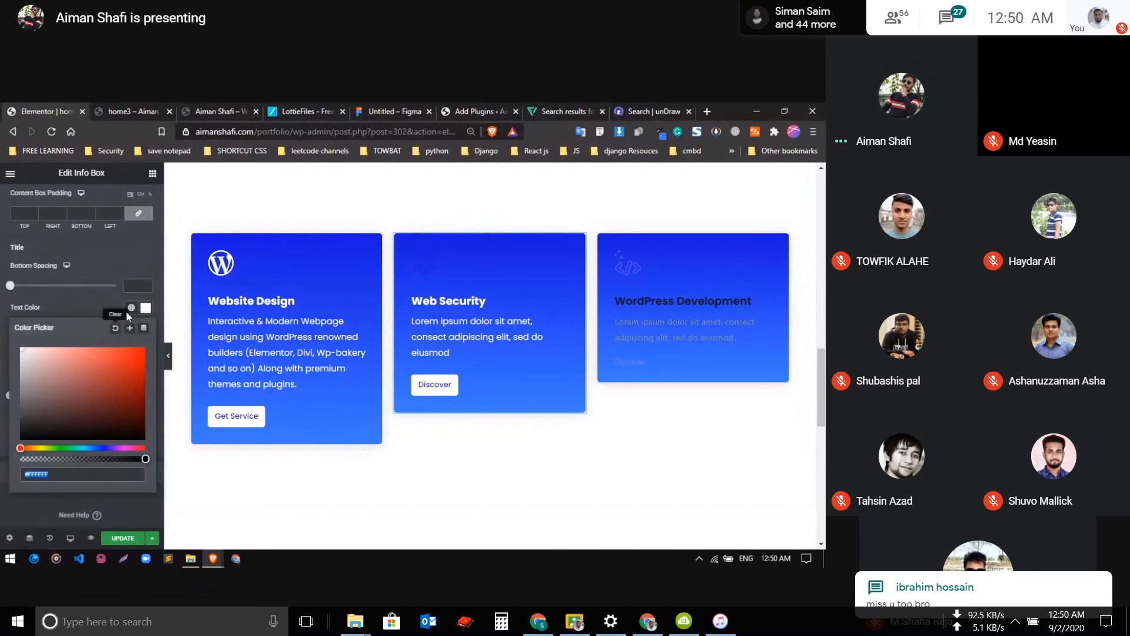
click(130, 307)
scroll(57, 439, down, 5)
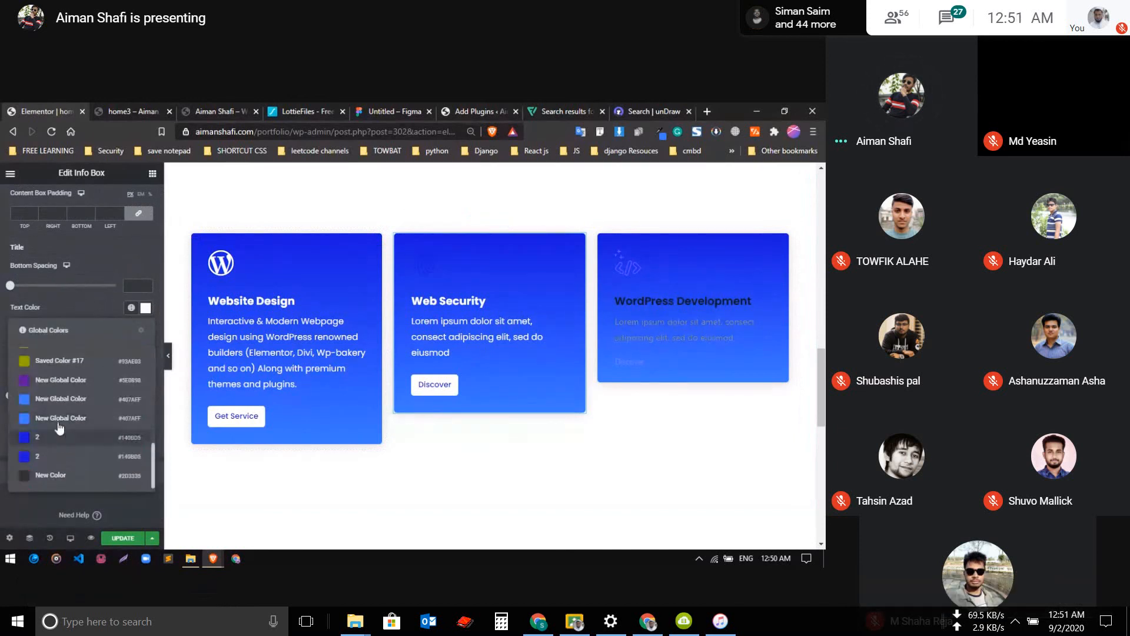
click(59, 436)
click(130, 418)
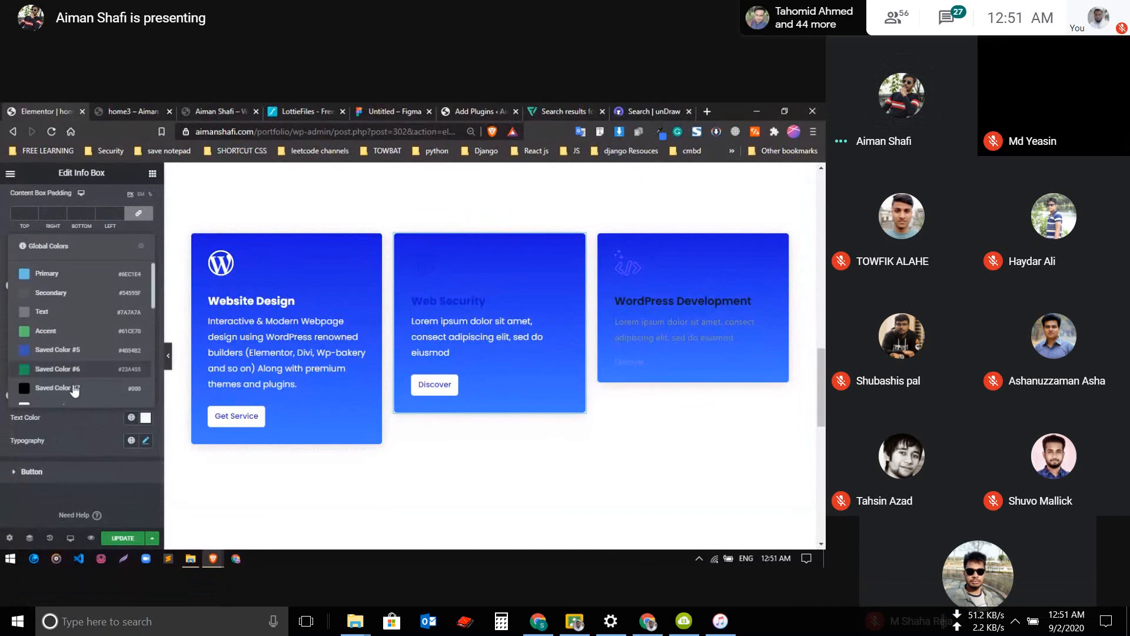
click(66, 293)
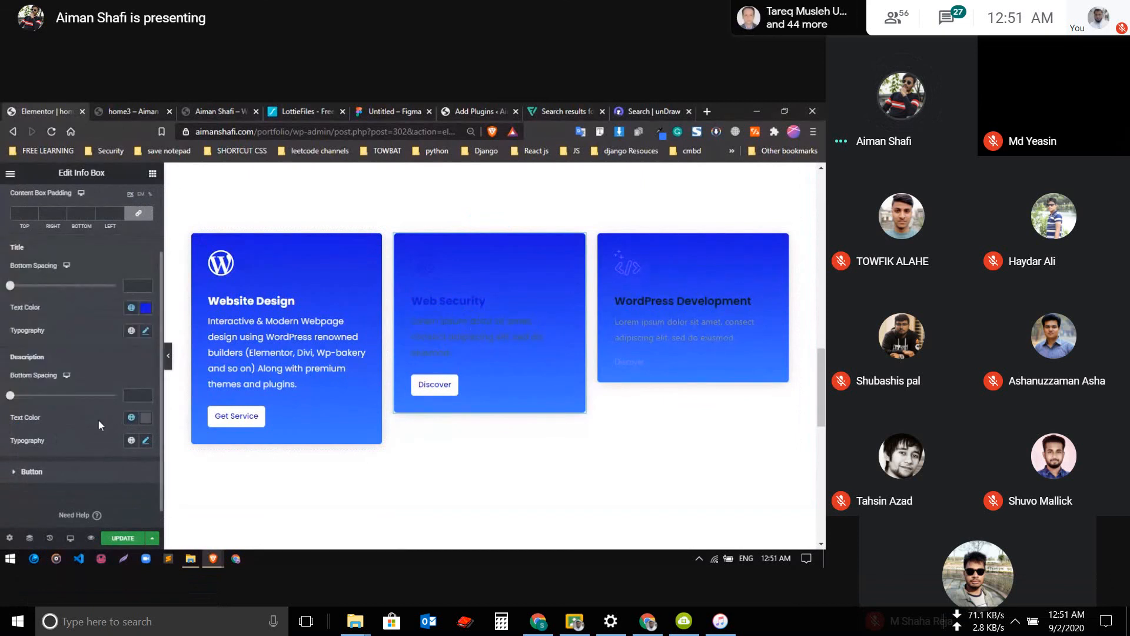
Set the Web Security Discover button's text color to the global white, Saved Color #8
scroll(98, 419, down, 1)
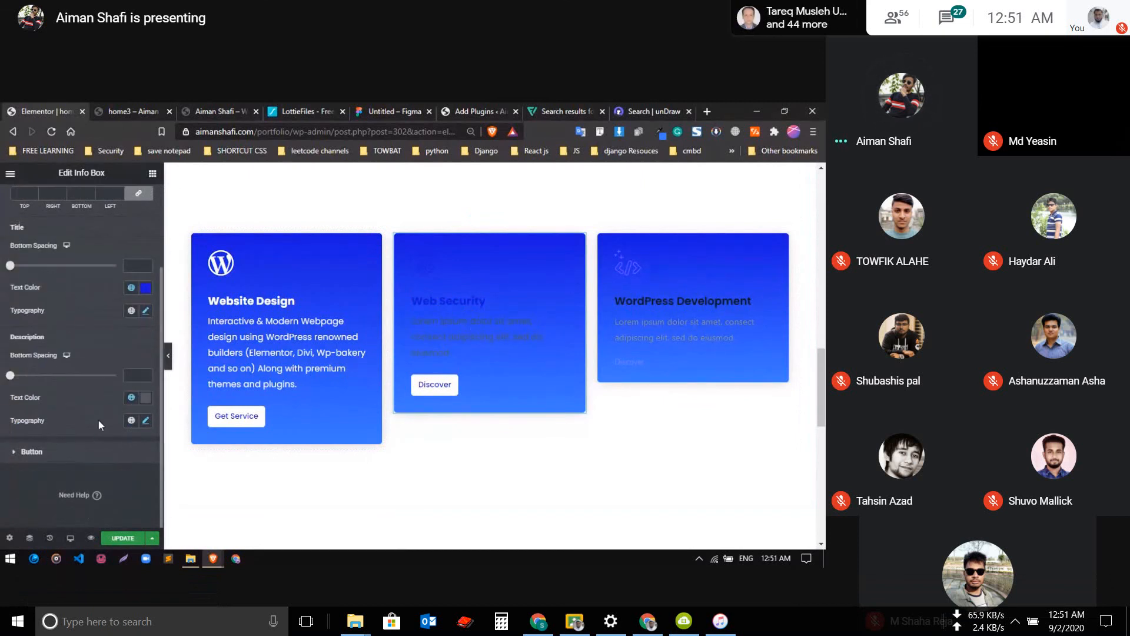
click(91, 453)
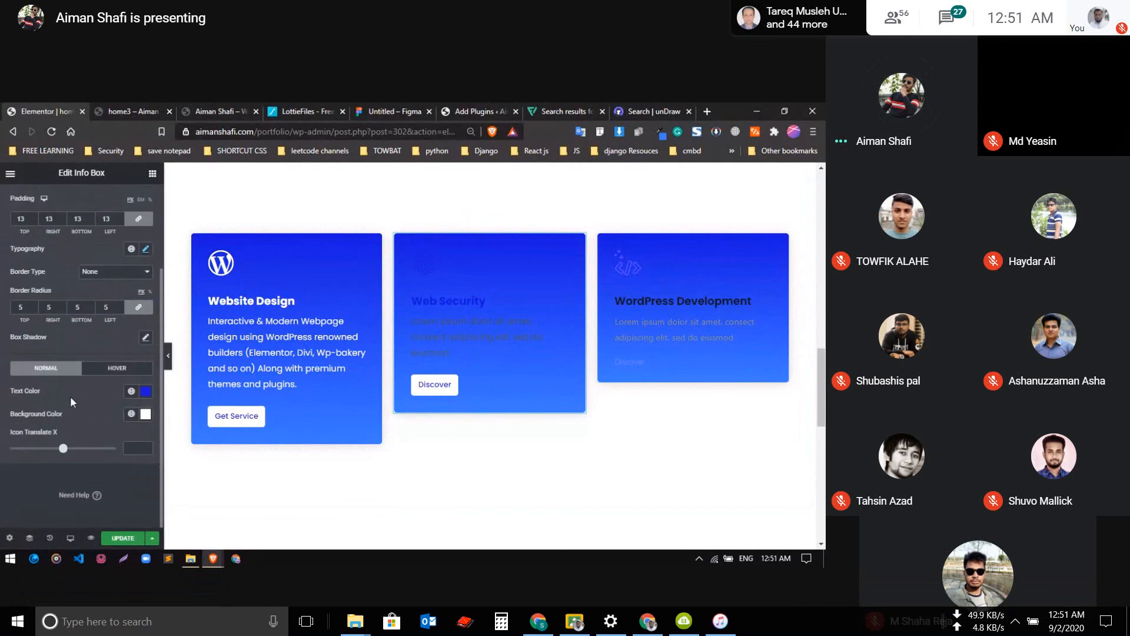
click(146, 414)
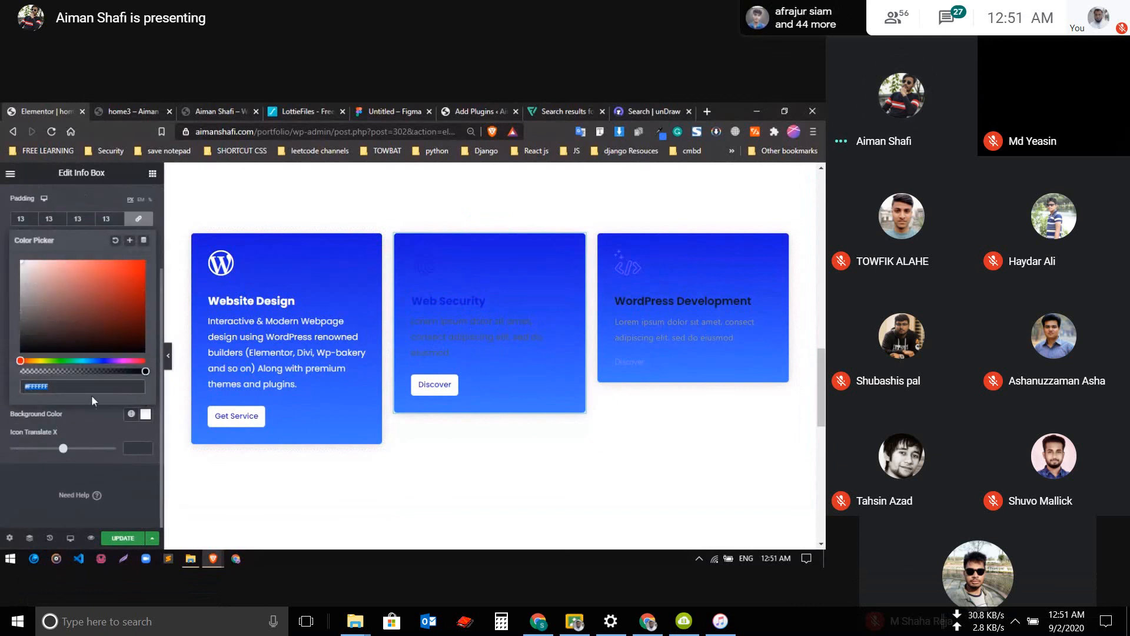
click(81, 435)
click(131, 391)
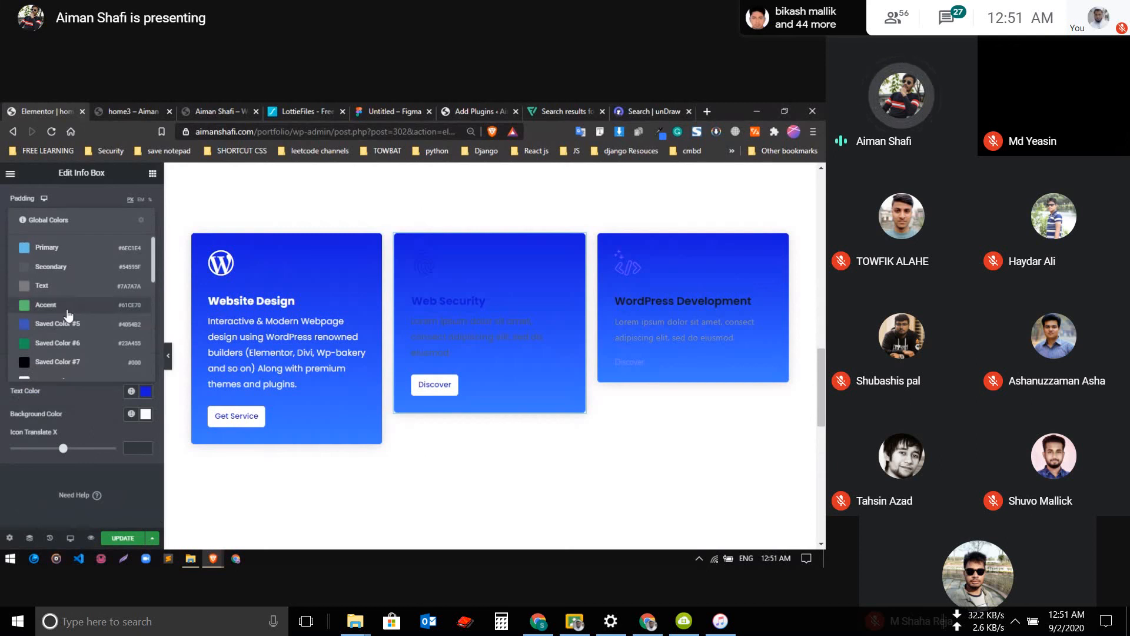
scroll(65, 327, down, 5)
scroll(61, 328, up, 4)
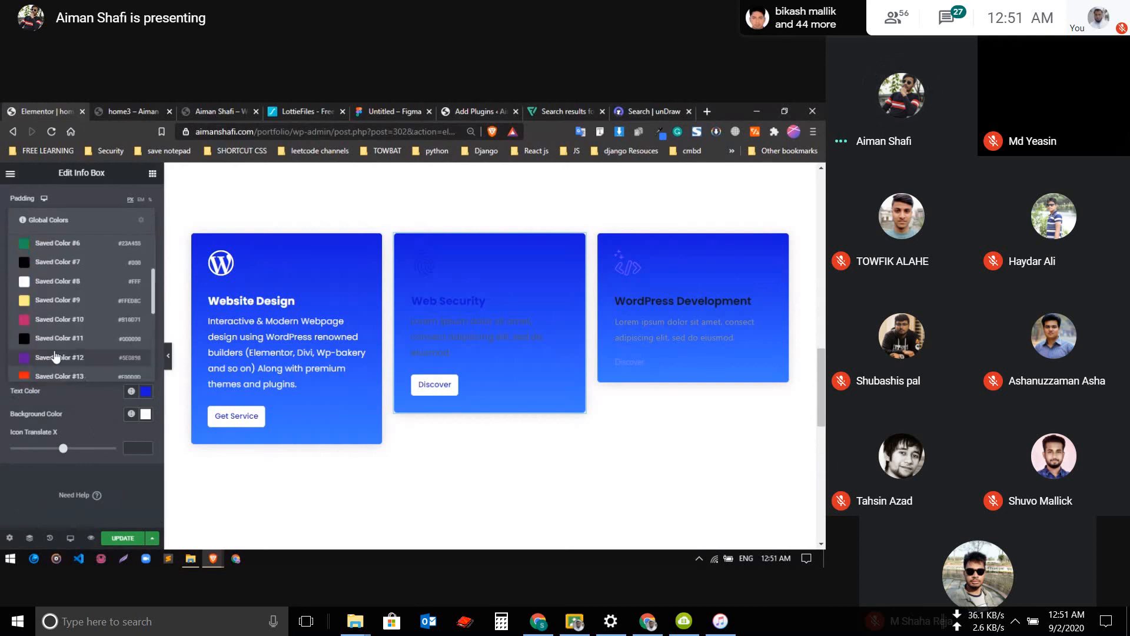
click(59, 281)
Set the Discover button's background color to the global blue named 2
click(131, 414)
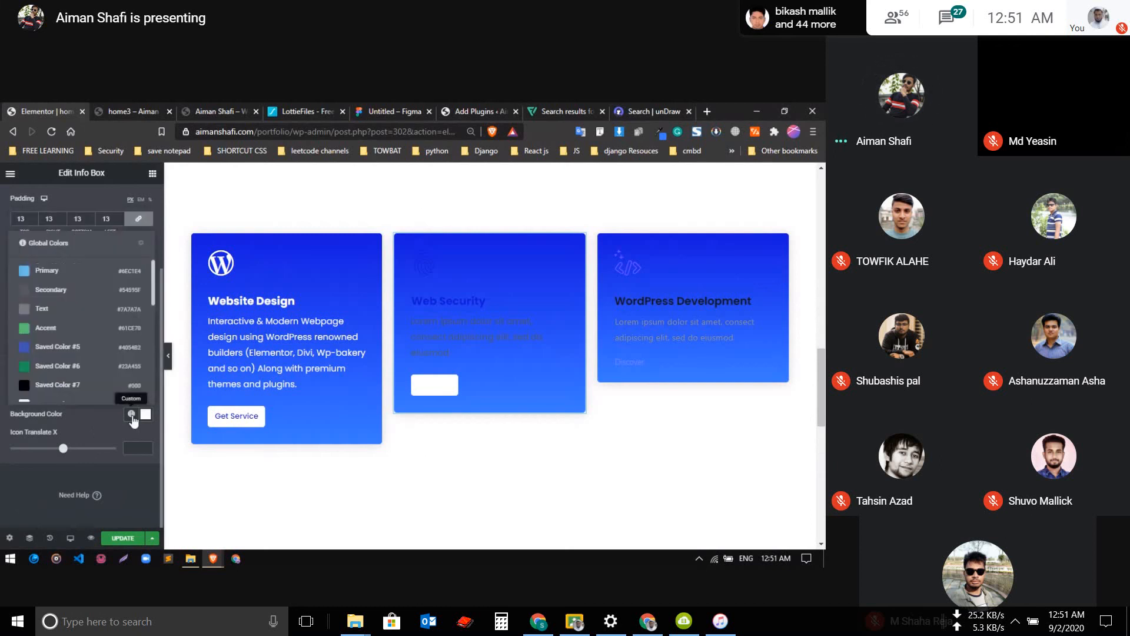
scroll(71, 341, down, 3)
scroll(70, 342, down, 4)
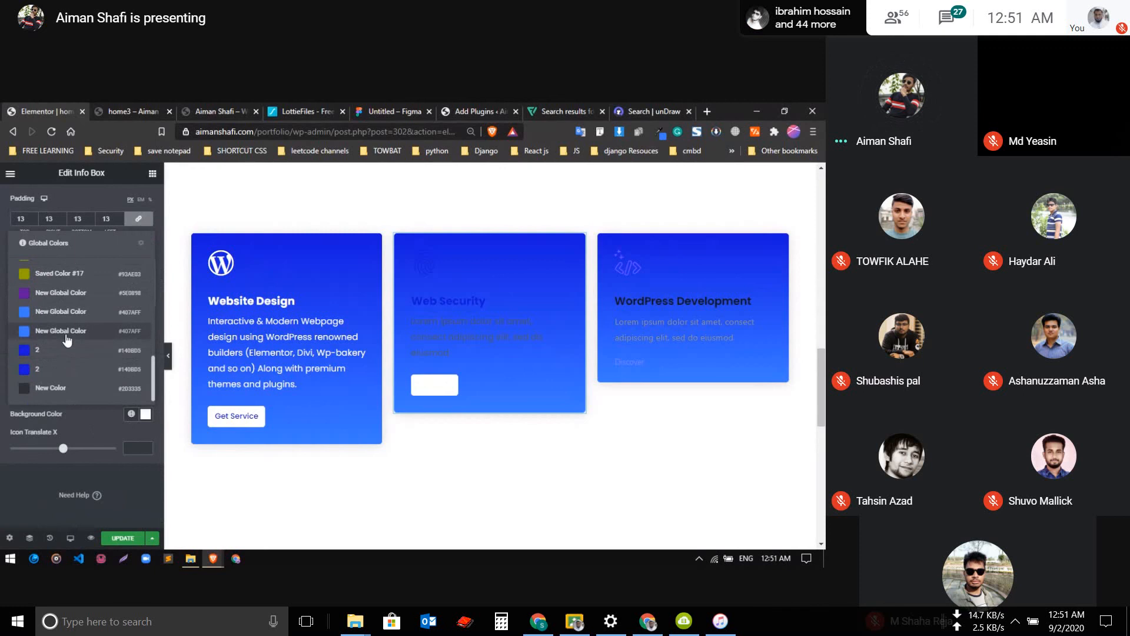
click(68, 351)
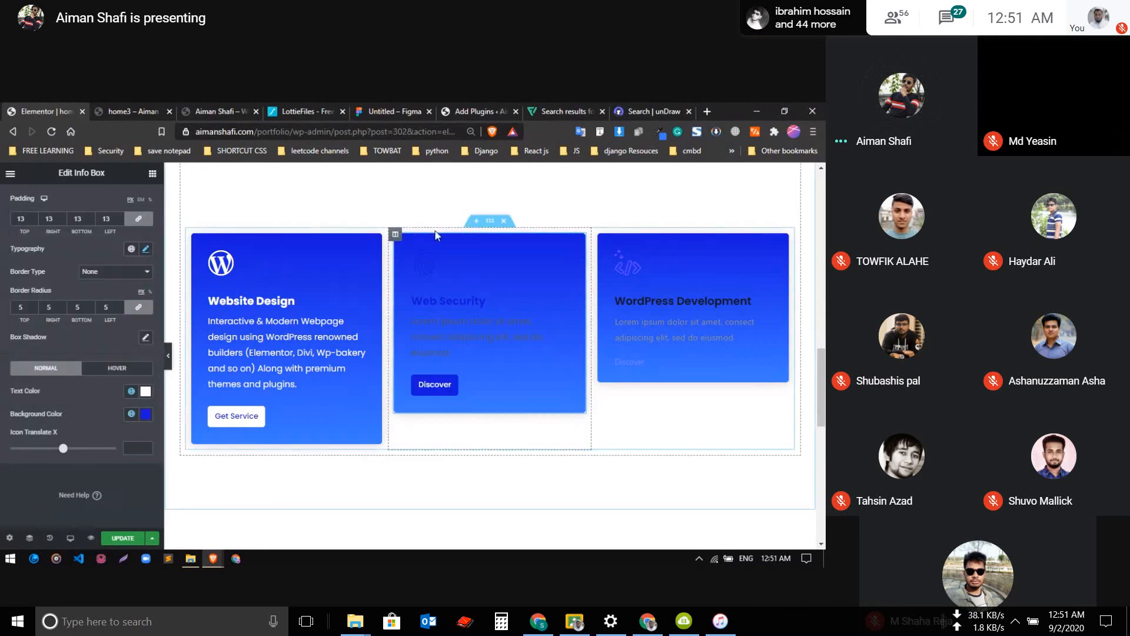
Switch the Web Security info box's background to Classic and set its color to the global white, Saved Color #8
scroll(128, 255, up, 3)
scroll(196, 265, up, 1)
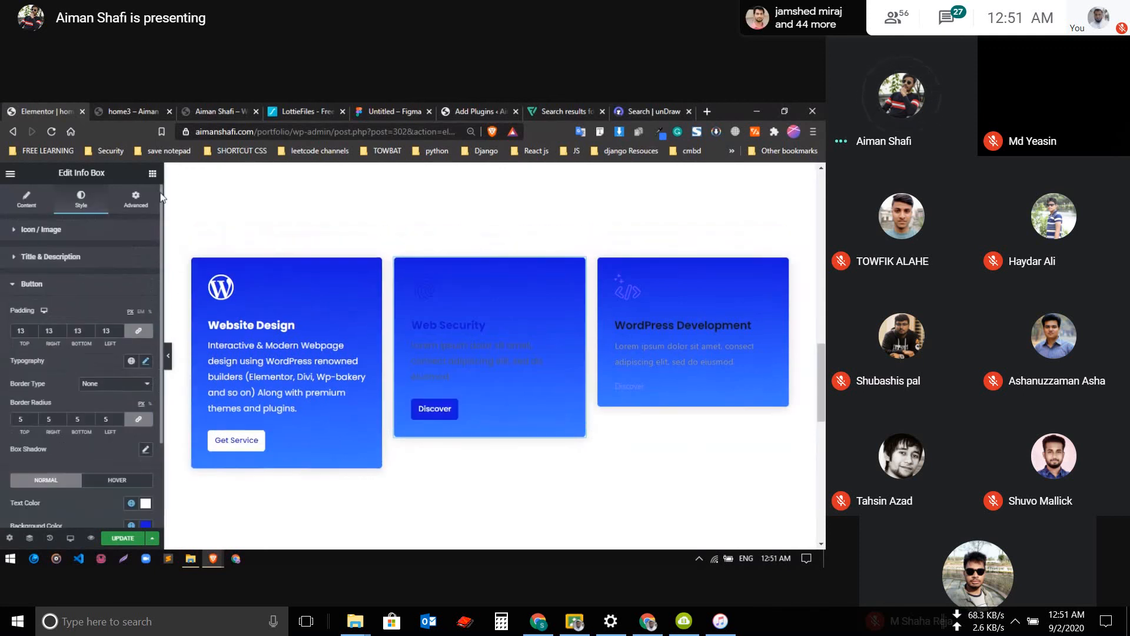
click(149, 203)
scroll(96, 328, down, 5)
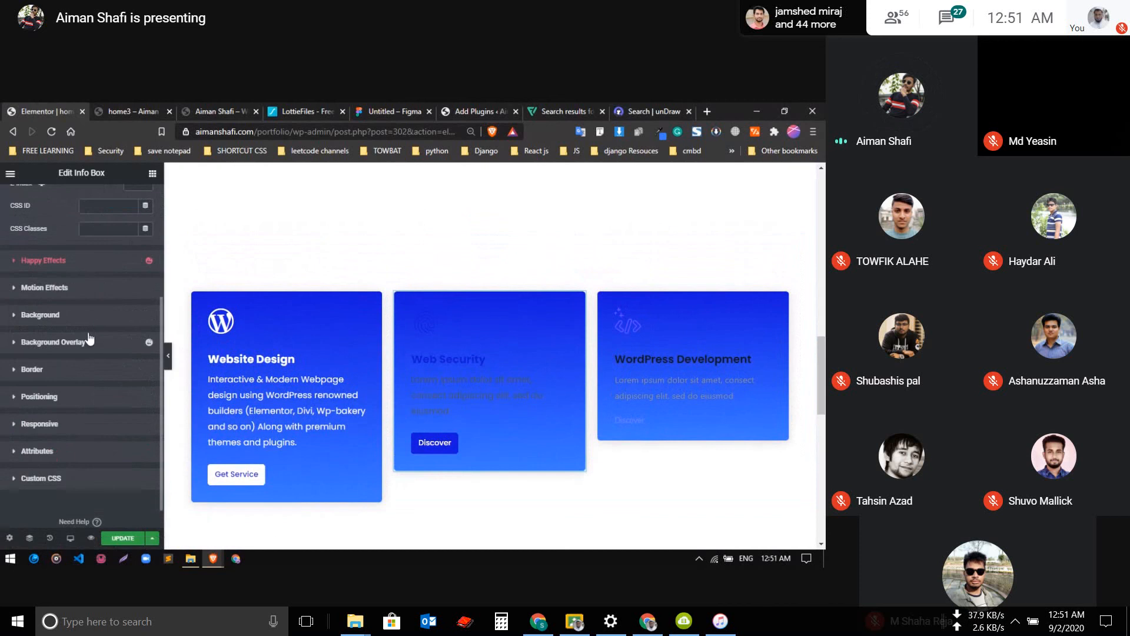
click(58, 314)
scroll(113, 350, down, 3)
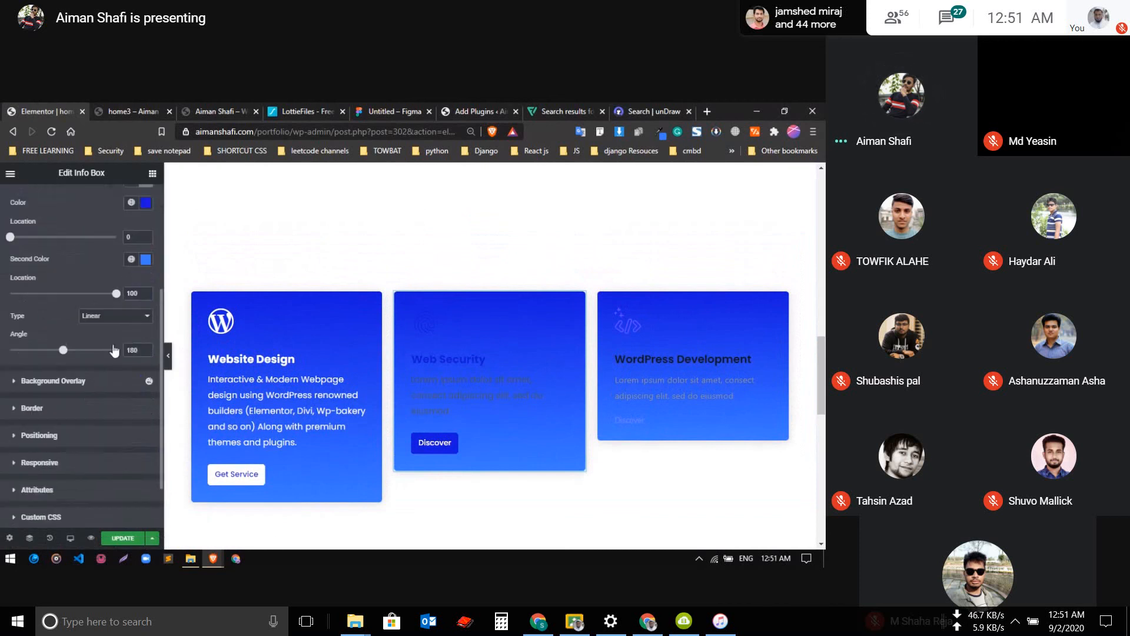
scroll(128, 223, up, 1)
click(131, 271)
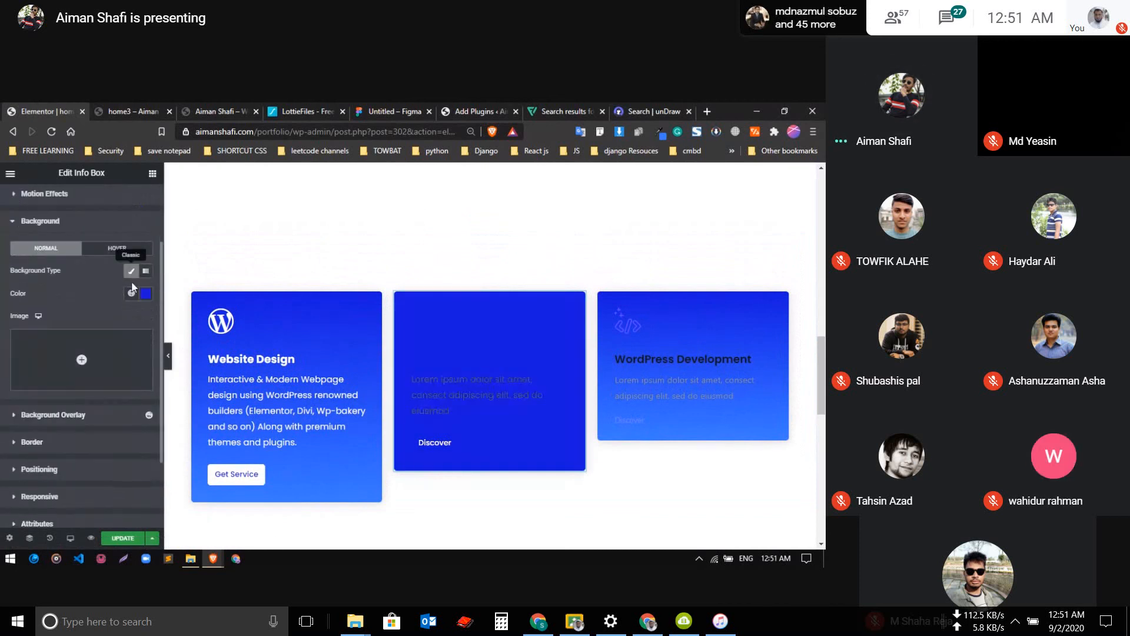
click(131, 293)
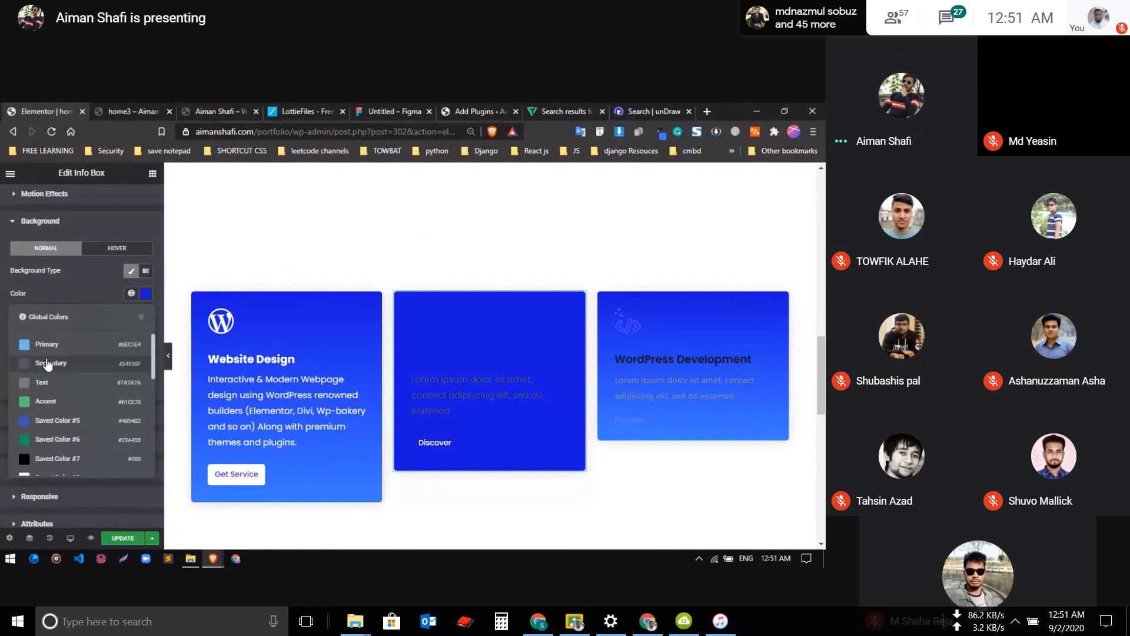
scroll(47, 365, down, 3)
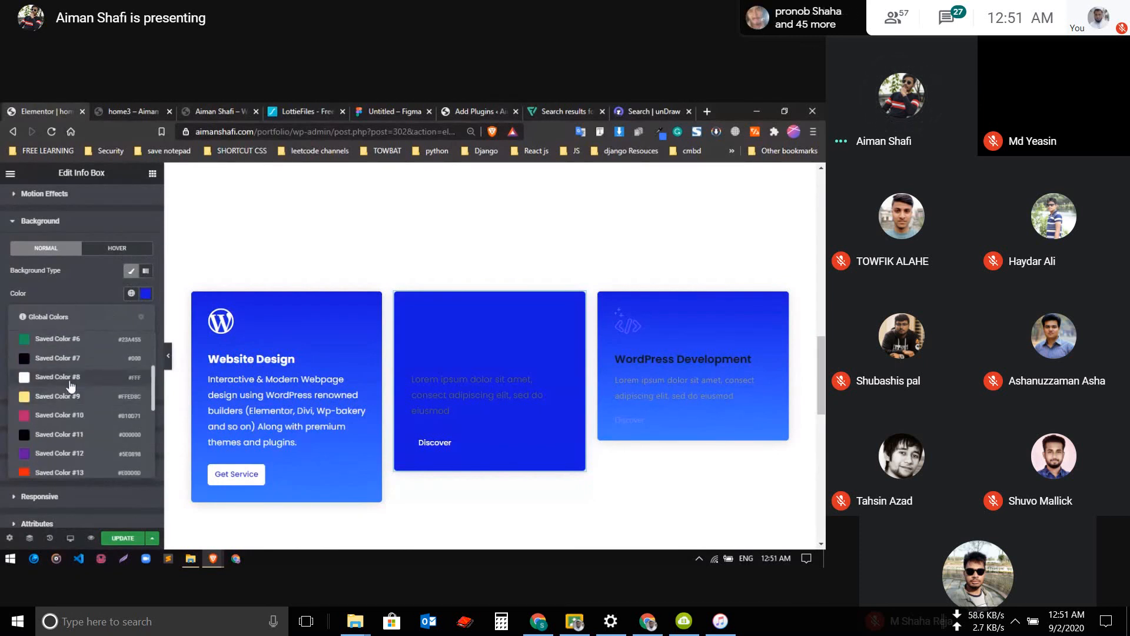
click(69, 381)
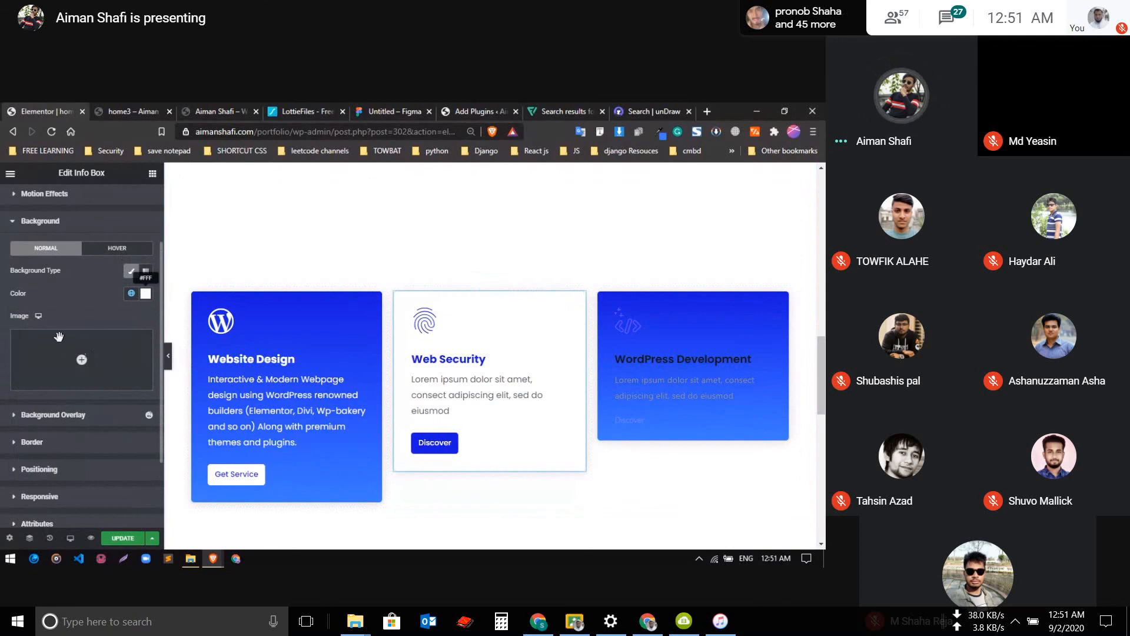
Set the Web Security info box's background to the custom color #FFFFFF
click(145, 293)
click(21, 335)
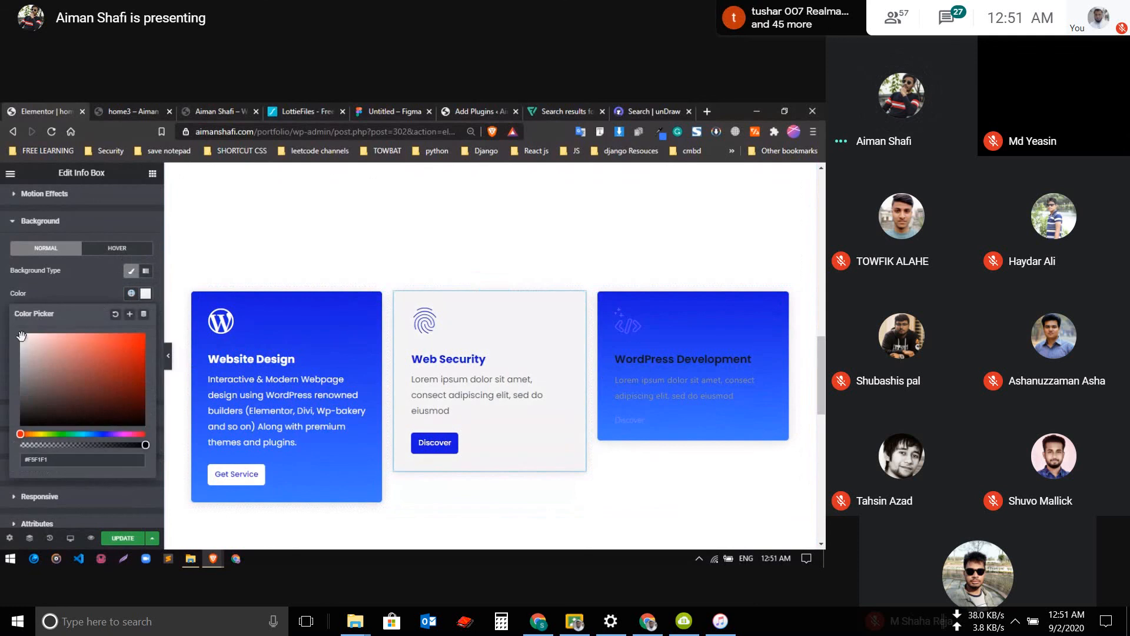
click(19, 331)
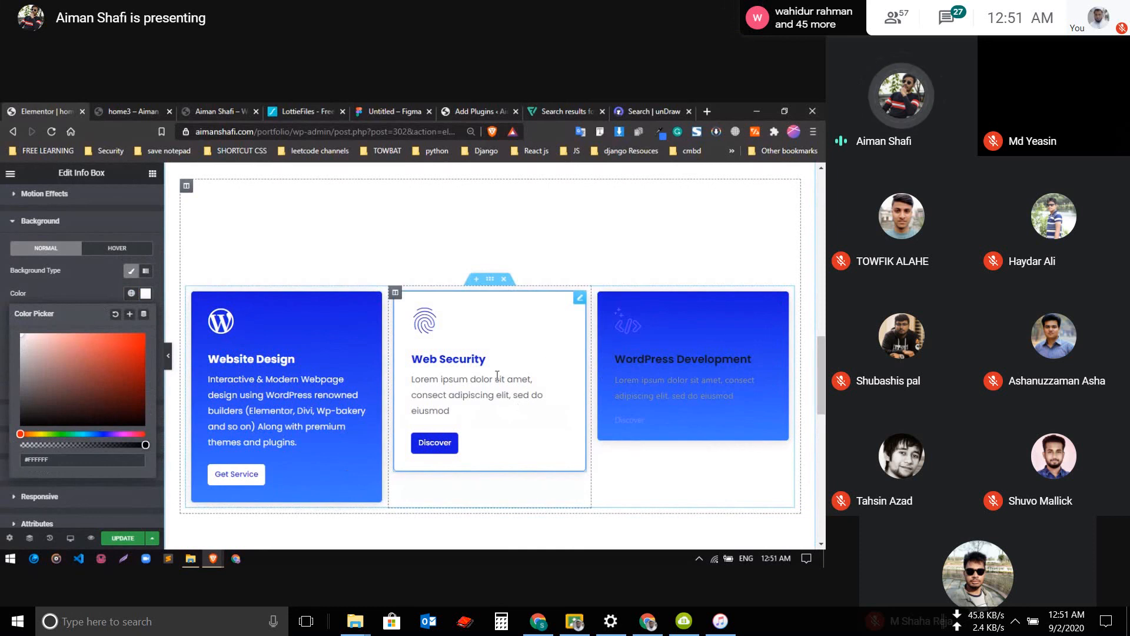
Copy the Woocommerce Store description from the live portfolio page's services section and return to the Elementor editor
click(145, 107)
click(222, 107)
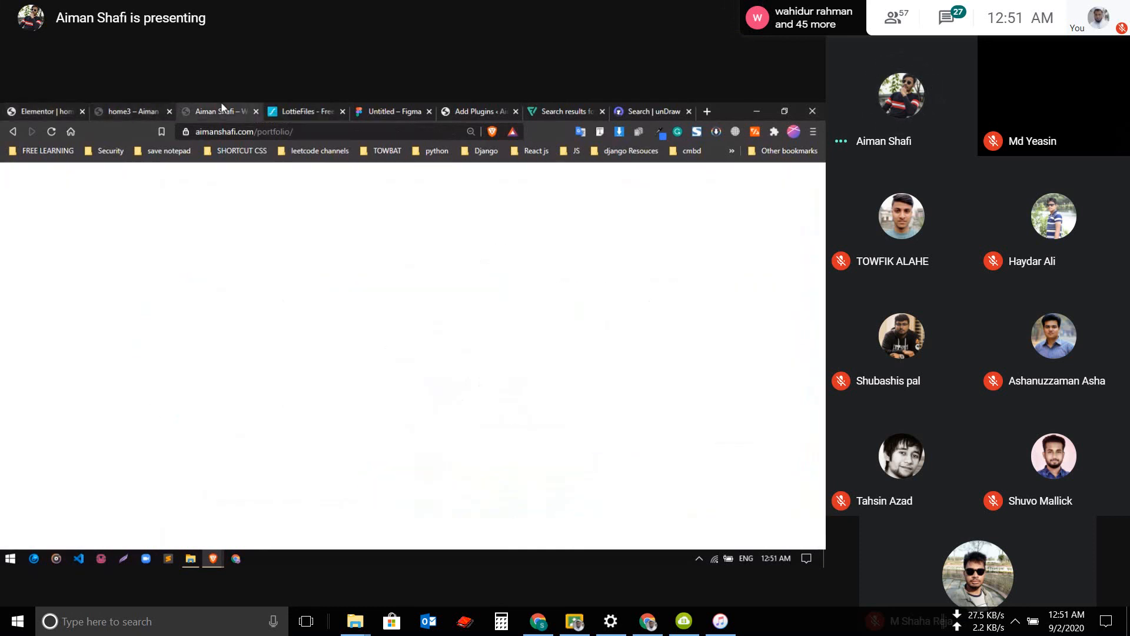
scroll(330, 319, up, 2)
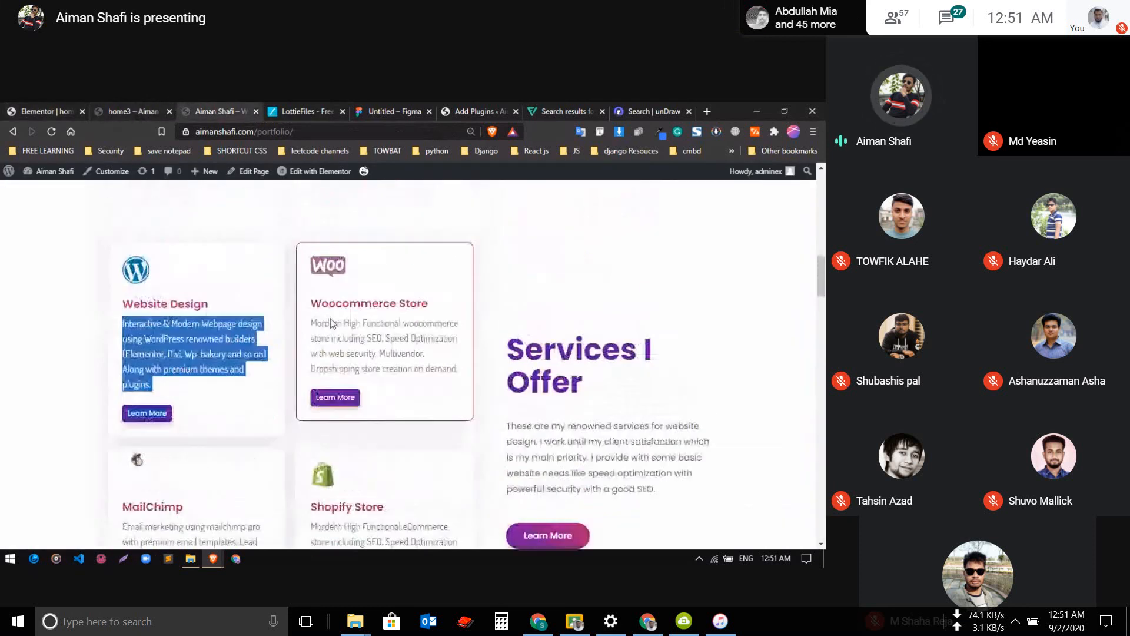
scroll(326, 316, down, 1)
drag(310, 245, 458, 304)
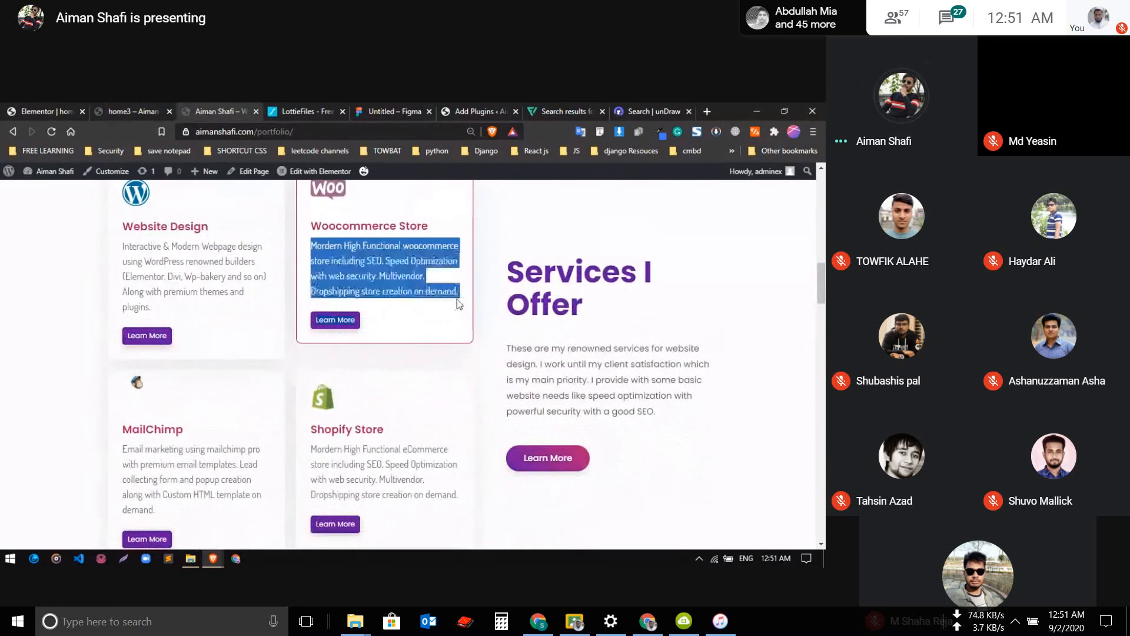
key(ctrl+shift+Tab)
key(ctrl+shift+Tab)
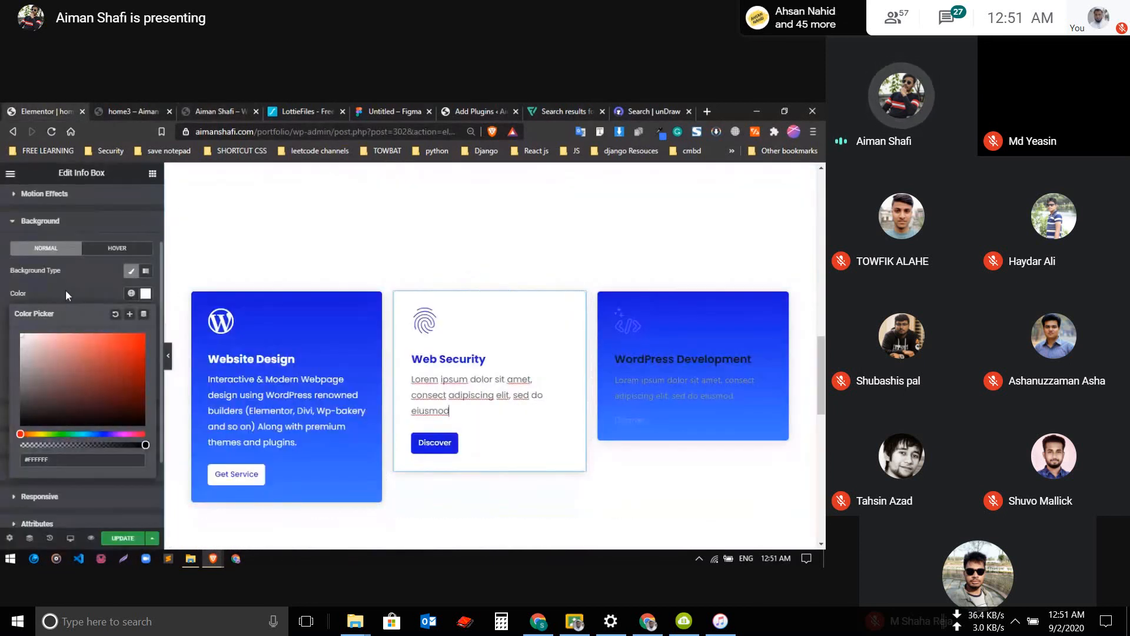
Replace the Web Security info box's placeholder description with the copied Woocommerce Store text
click(83, 282)
scroll(41, 223, up, 2)
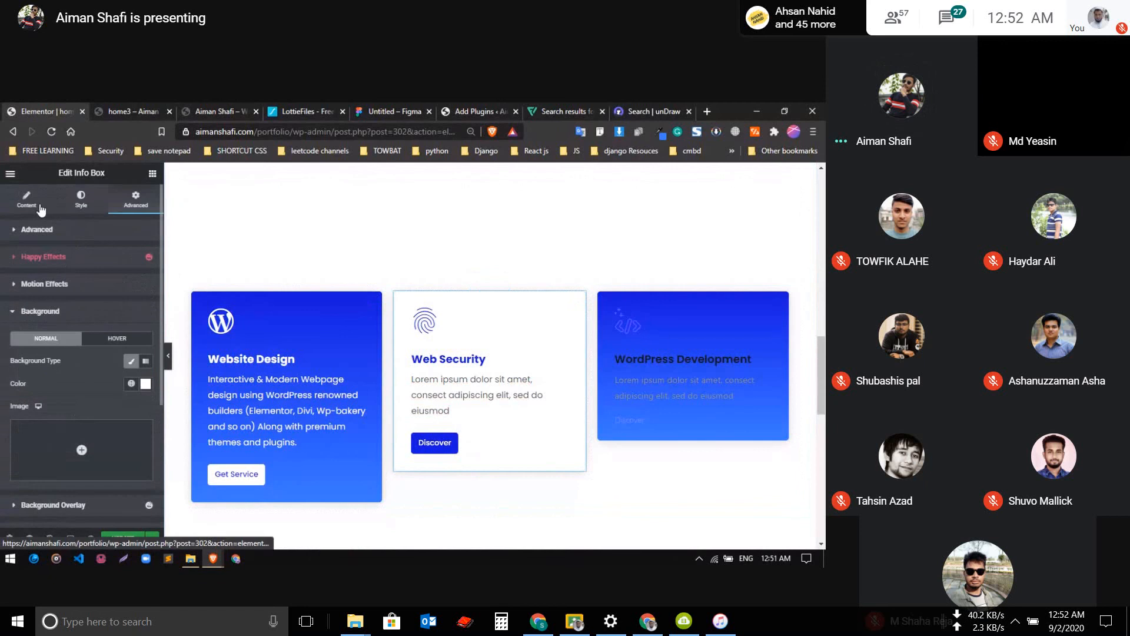
click(27, 199)
click(80, 366)
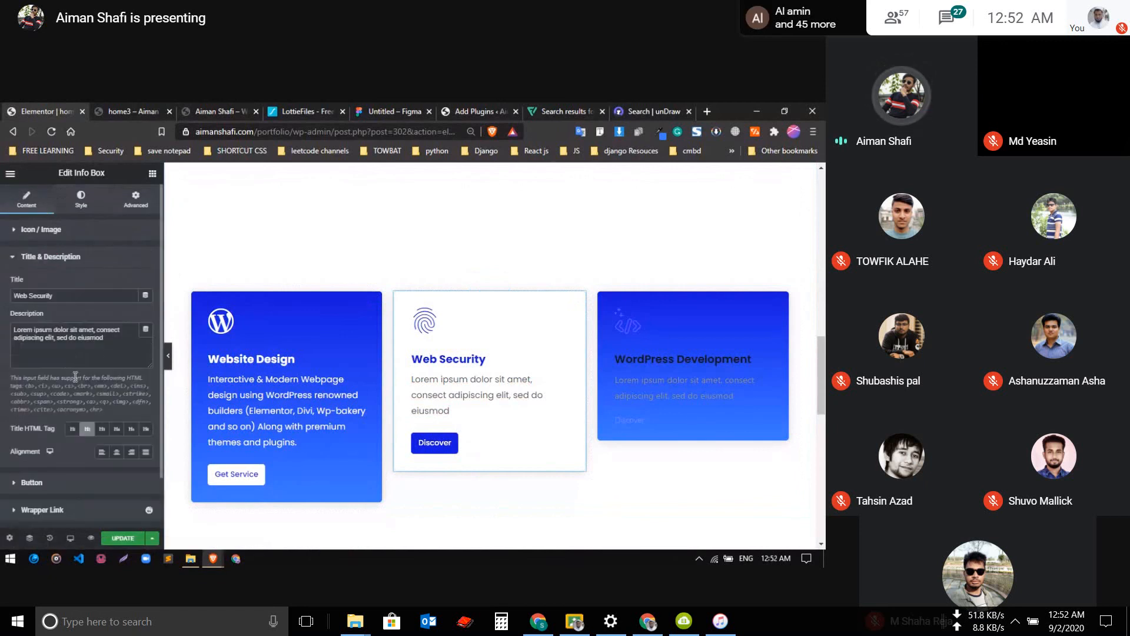
click(99, 357)
key(ctrl+a)
text(Mordern High Functional woocommerce store including SEO, Speed Optimization with web security. Multivendor, Dropshipping store creation on demand.  Learn More)
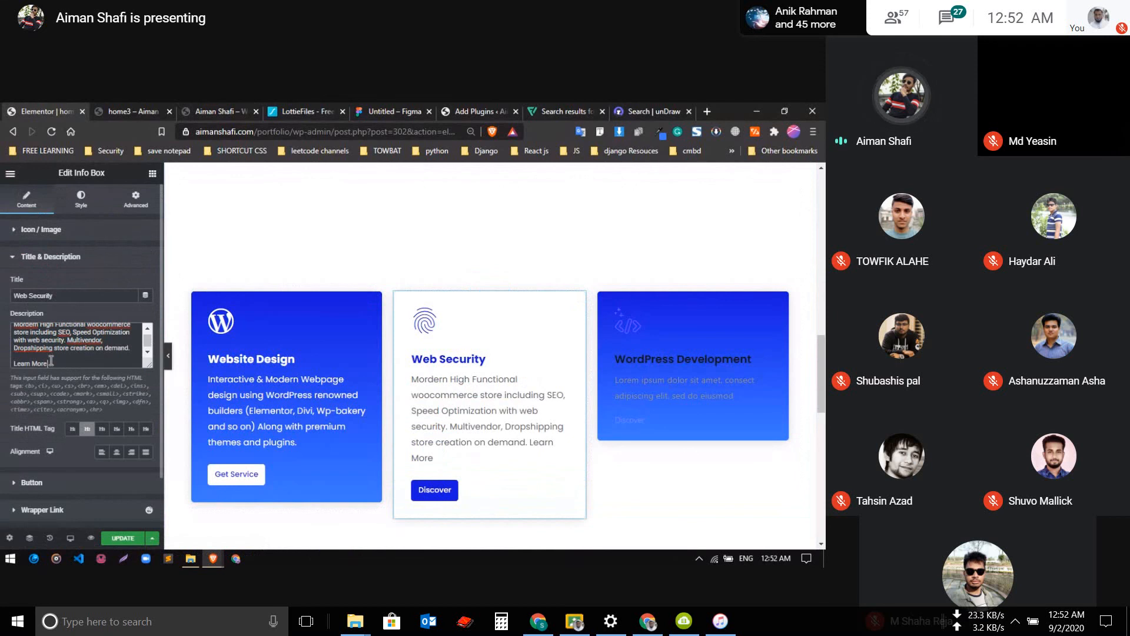
Delete the trailing "Learn More" line from the Web Security description
drag(88, 362, 18, 361)
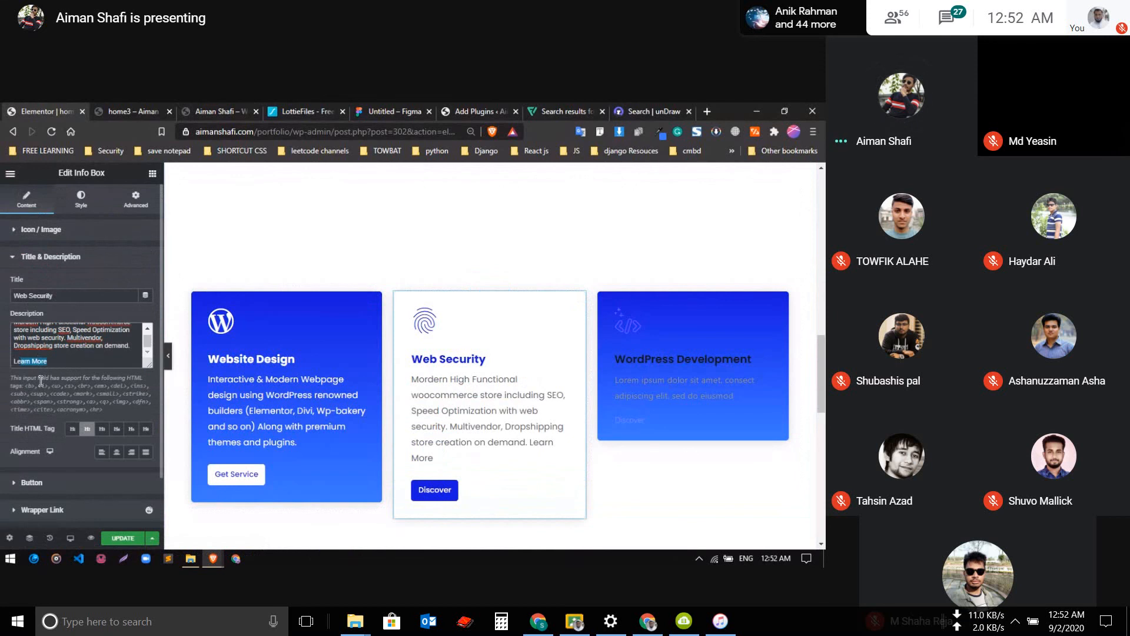
key(BackSpace)
key(BackSpace)
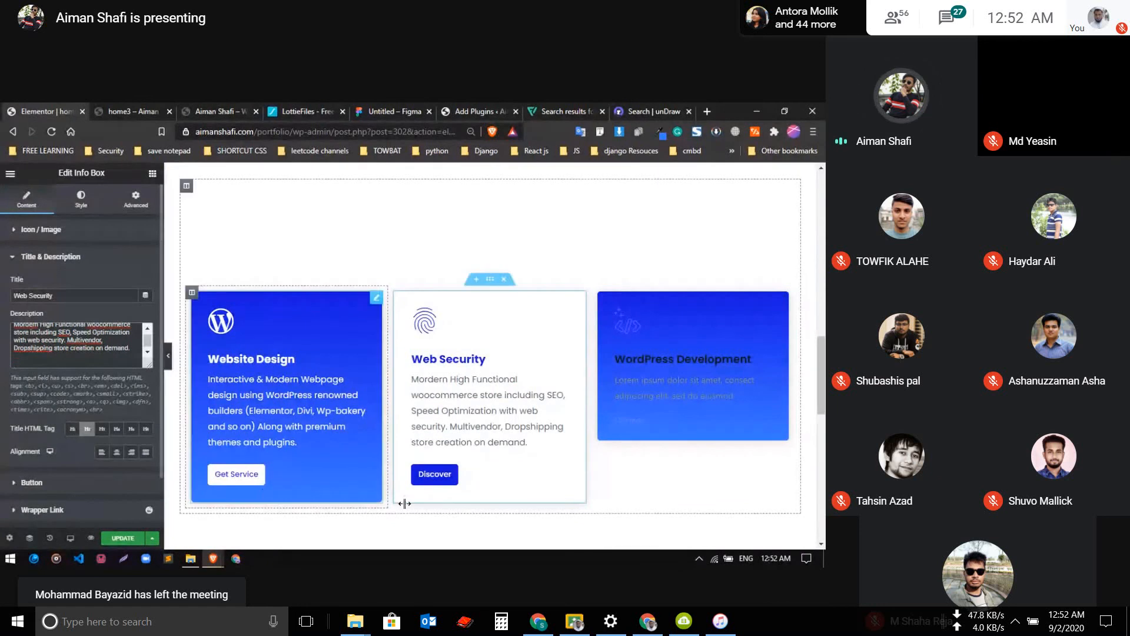
Change the Web Security info box's button text to "Get Service"
click(52, 256)
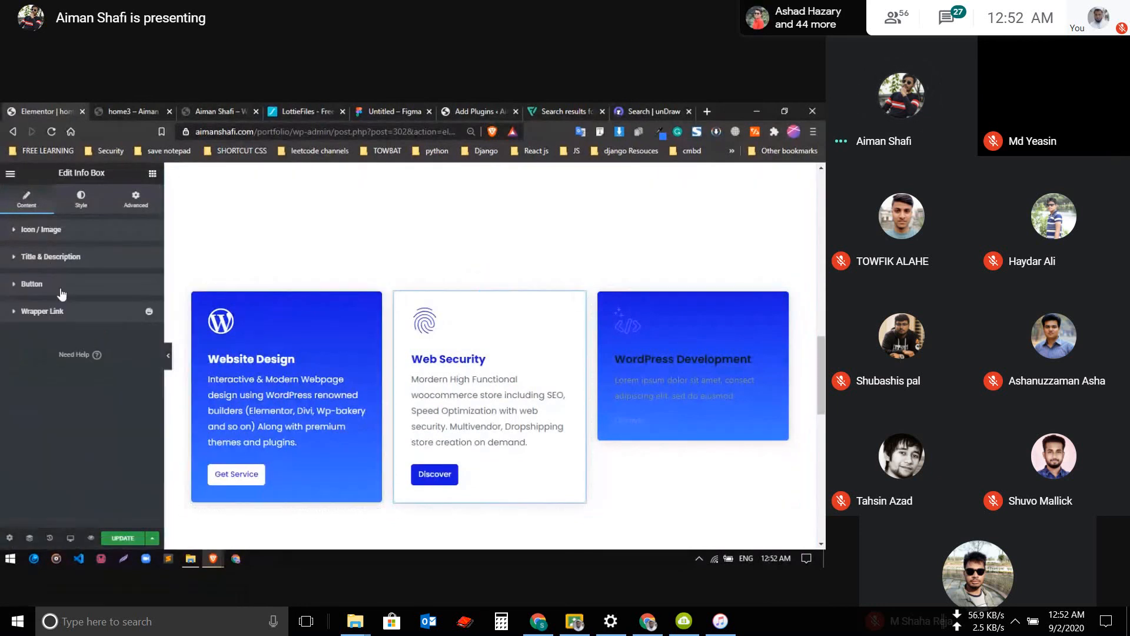
click(77, 285)
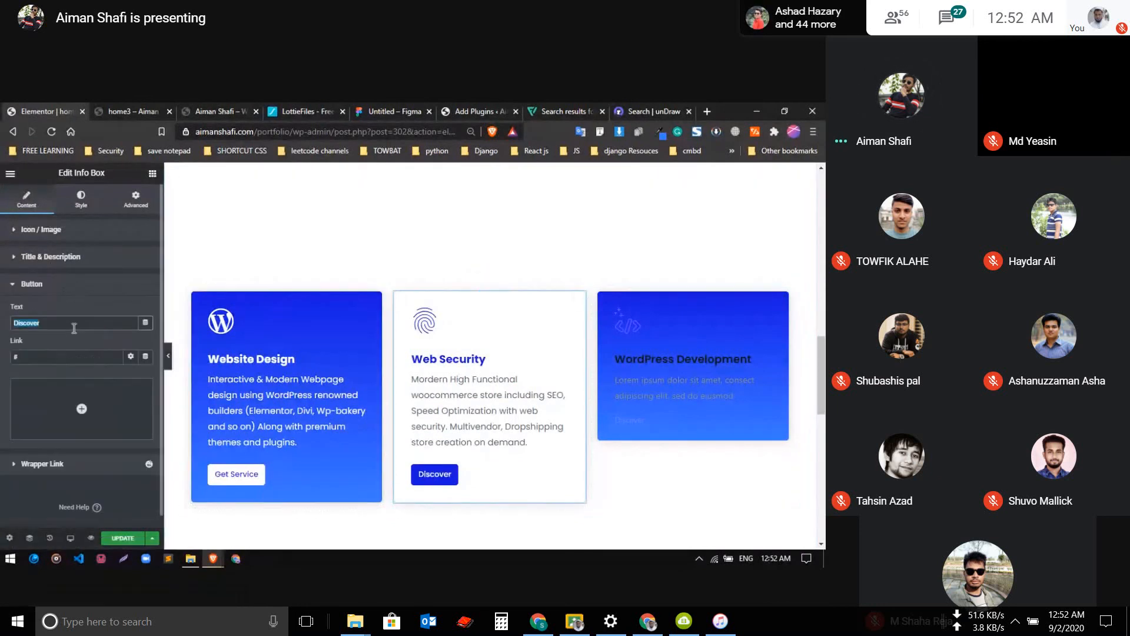
text(Get S)
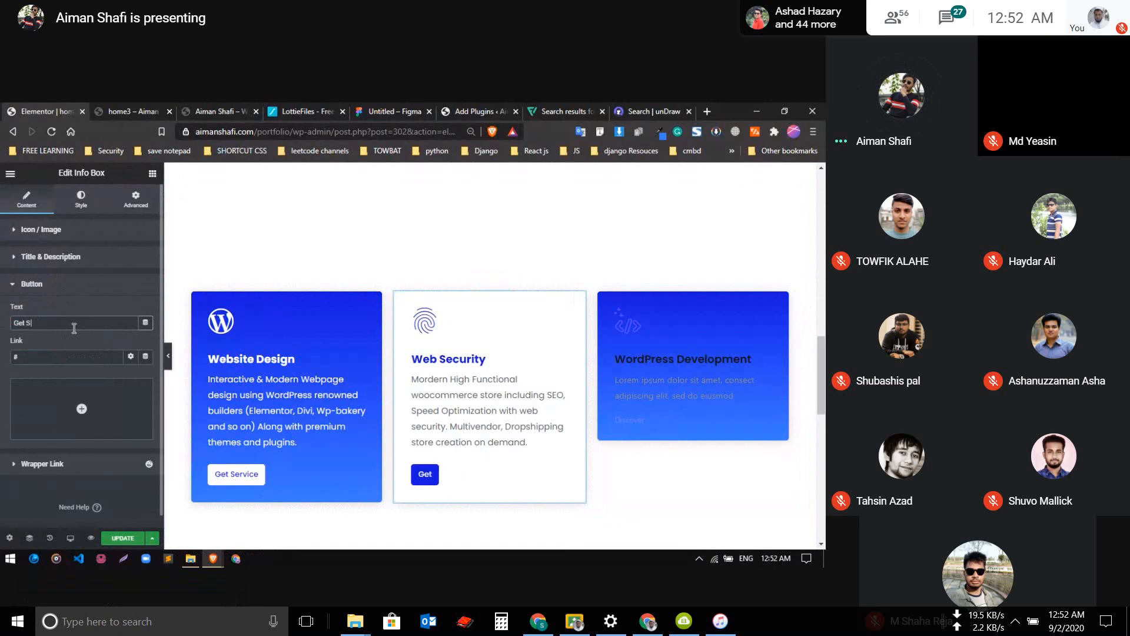
text(ervice)
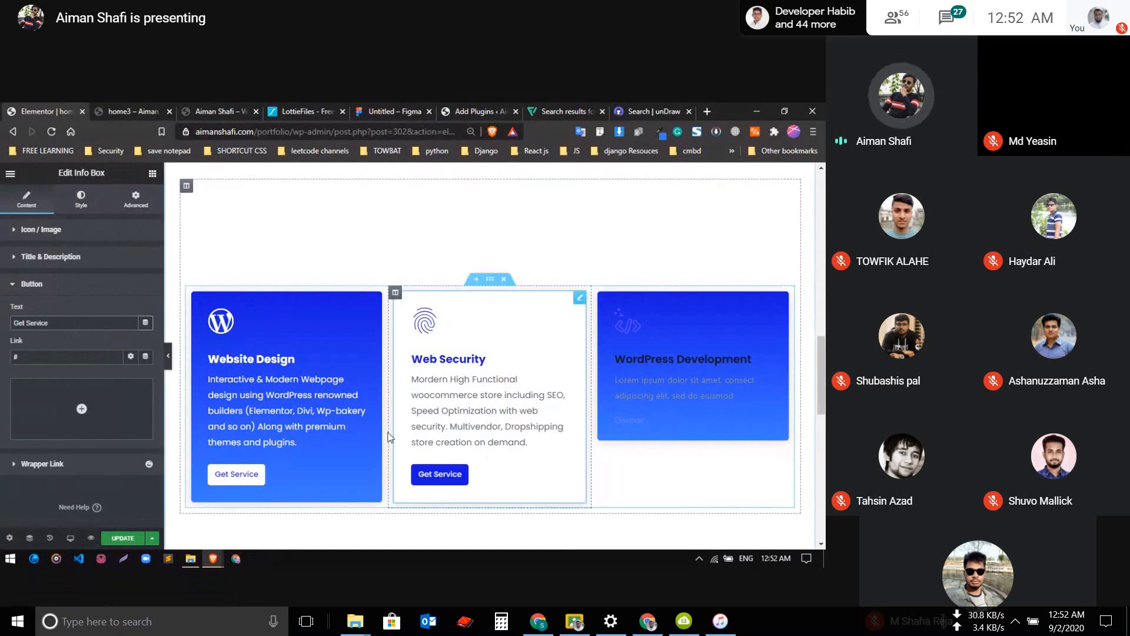
Copy the Website Design info box and paste its style onto the WordPress Development info box
right_click(677, 363)
right_click(346, 293)
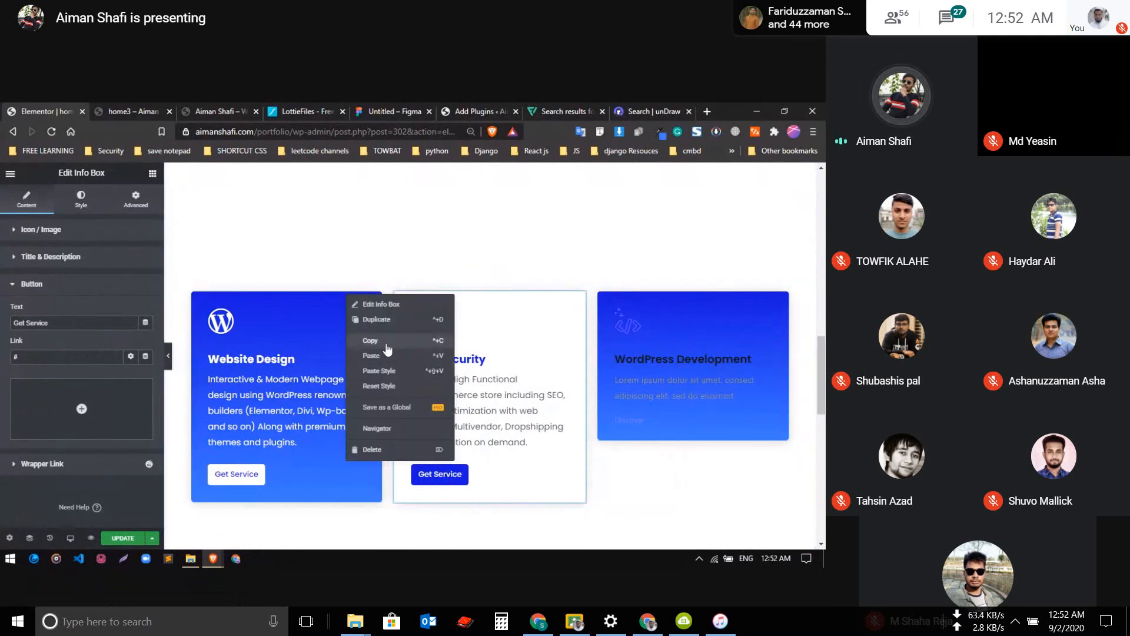
click(370, 340)
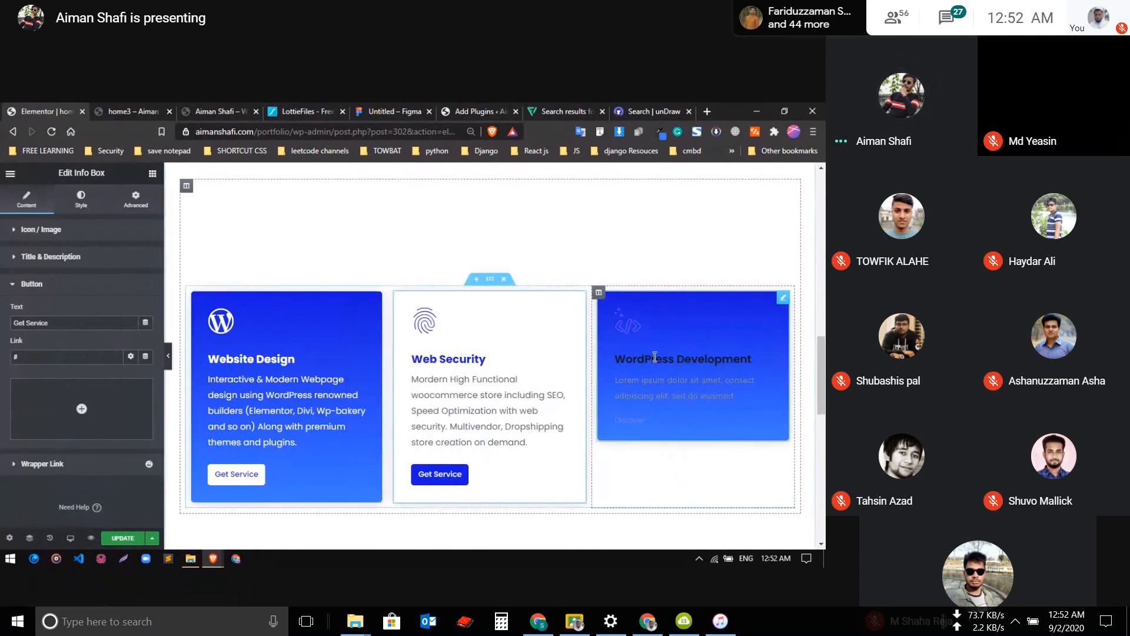
right_click(655, 357)
click(688, 426)
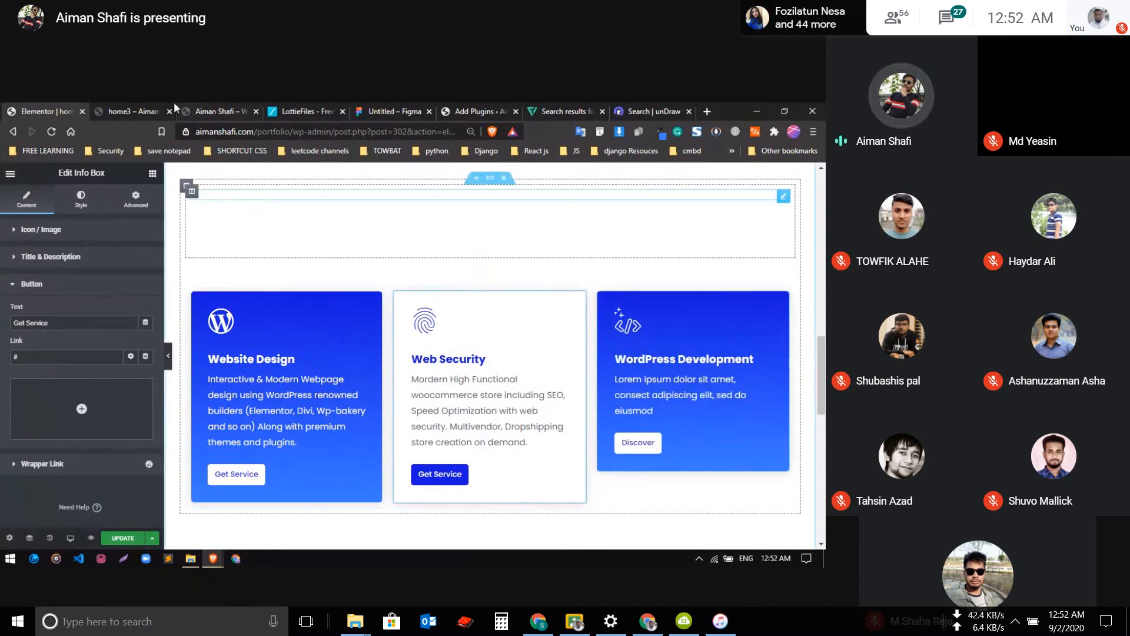
Copy the MailChimp description from the live portfolio page's services section and return to the Elementor editor
click(152, 107)
click(204, 109)
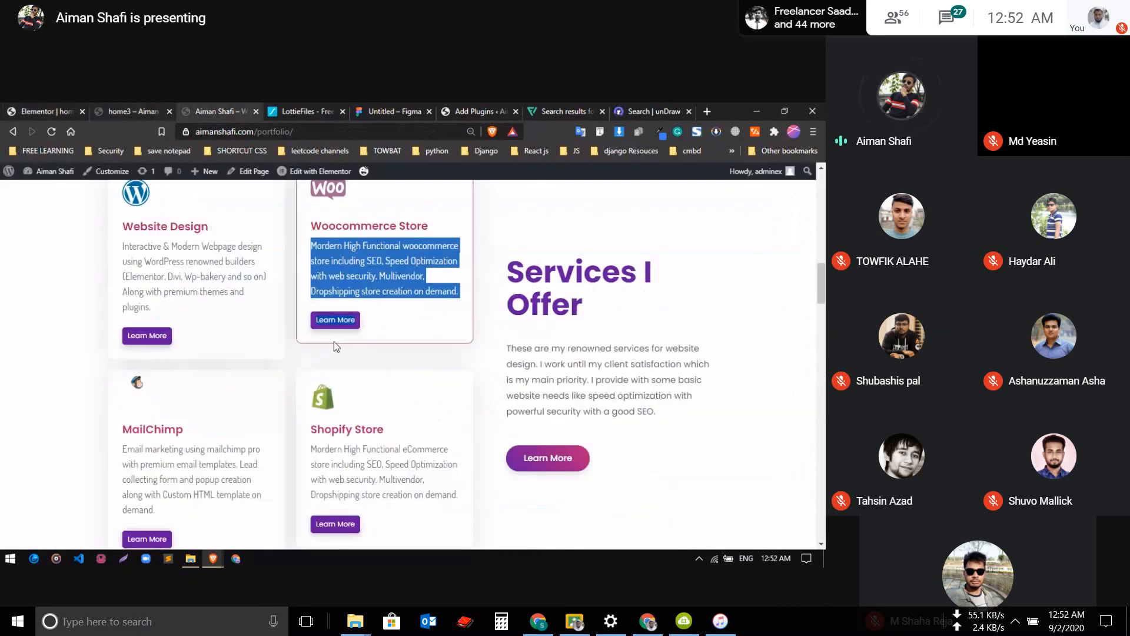
scroll(270, 333, up, 2)
scroll(284, 408, down, 2)
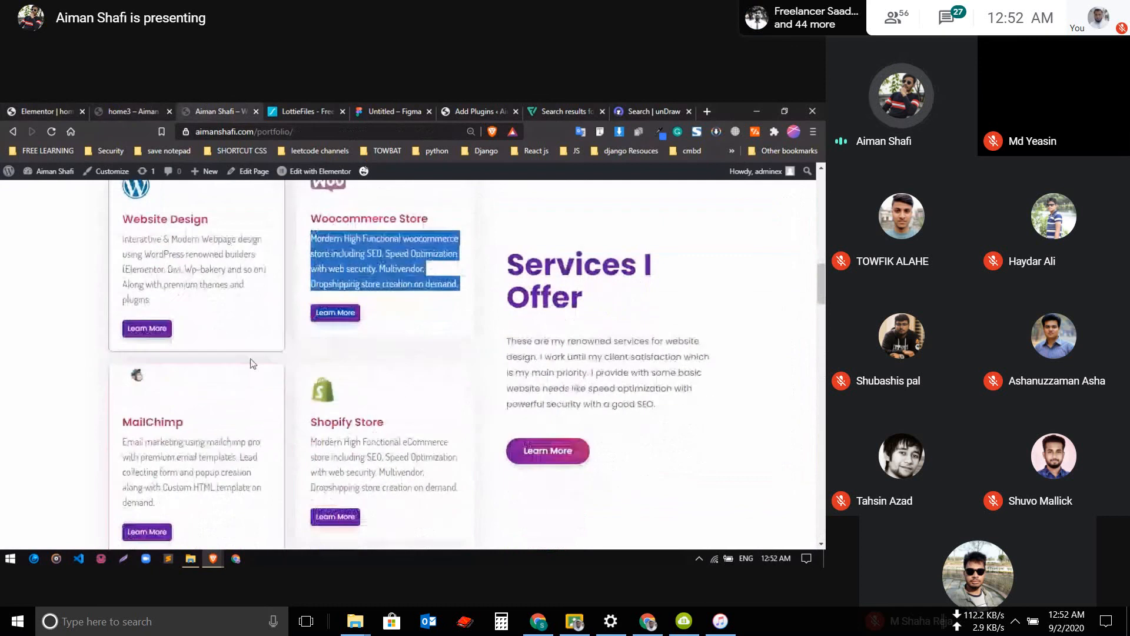
scroll(252, 363, down, 1)
triple_click(173, 430)
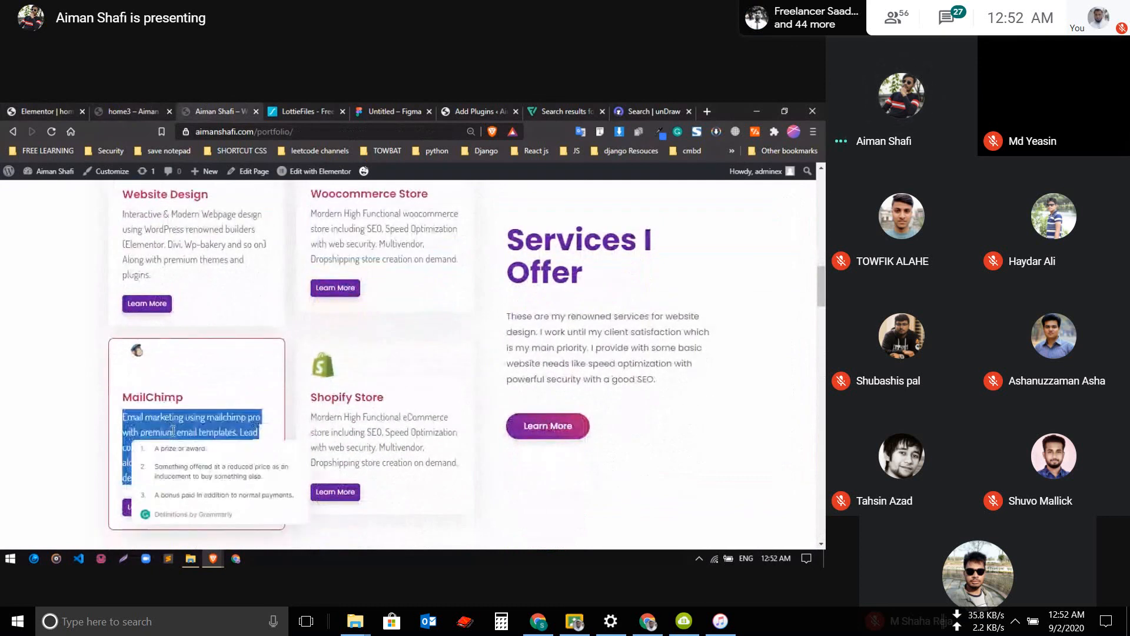
click(32, 111)
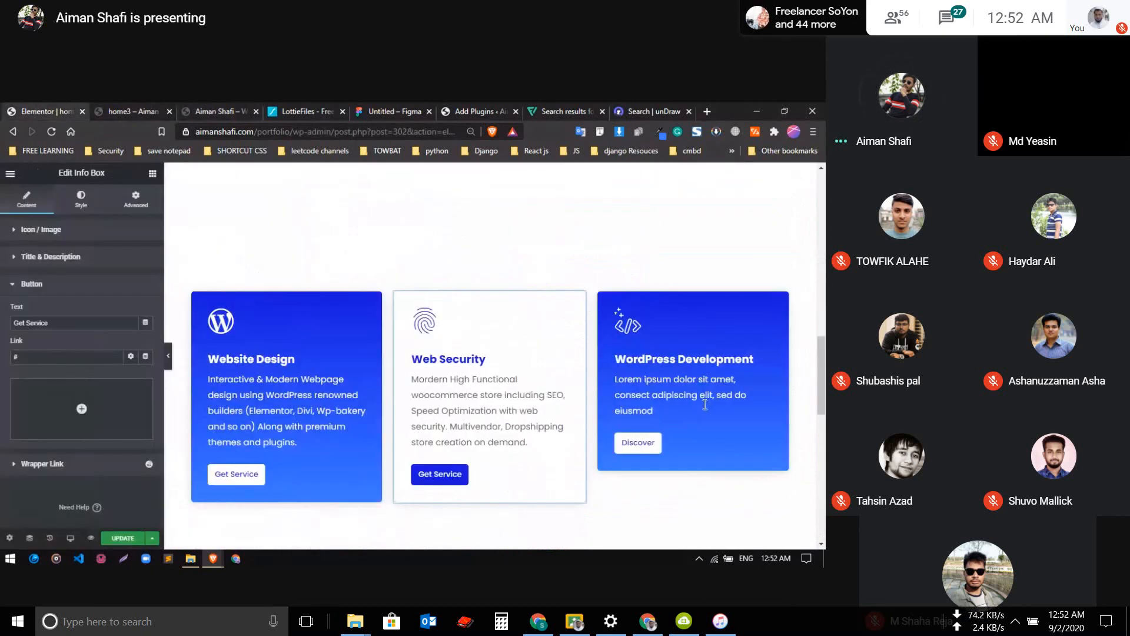
click(52, 236)
click(53, 364)
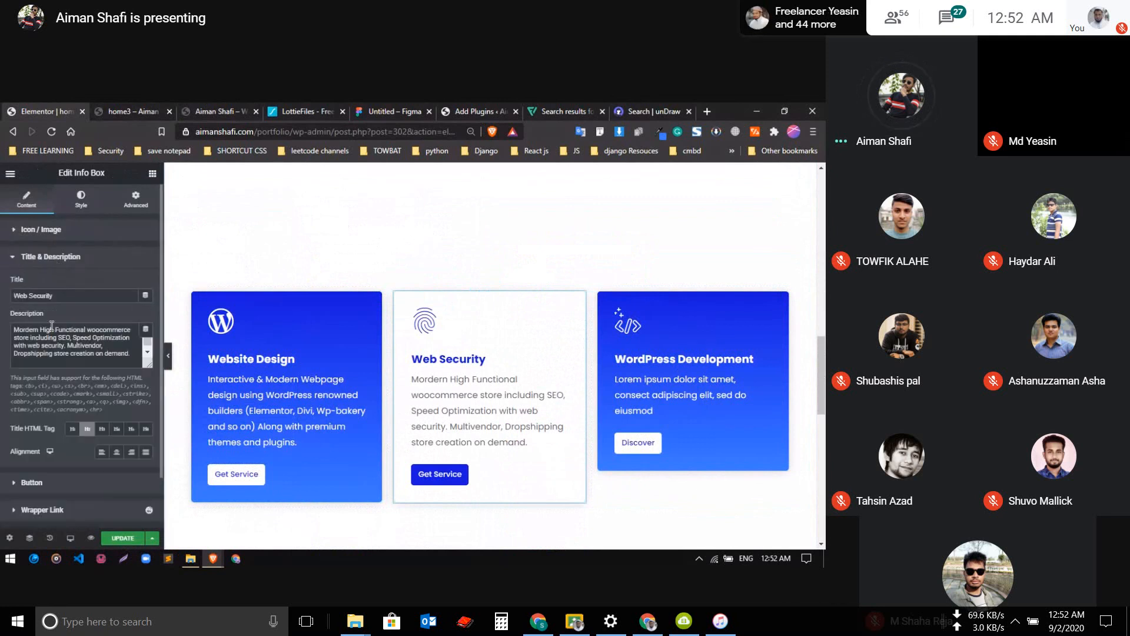
triple_click(63, 354)
key(ctrl+v)
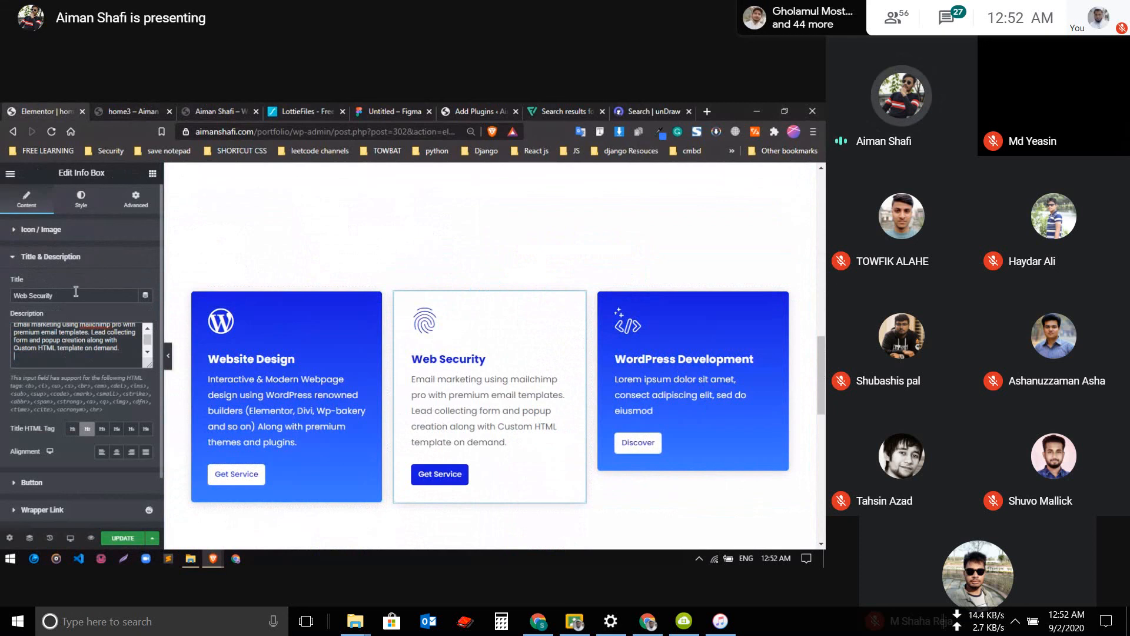
key(ctrl+z)
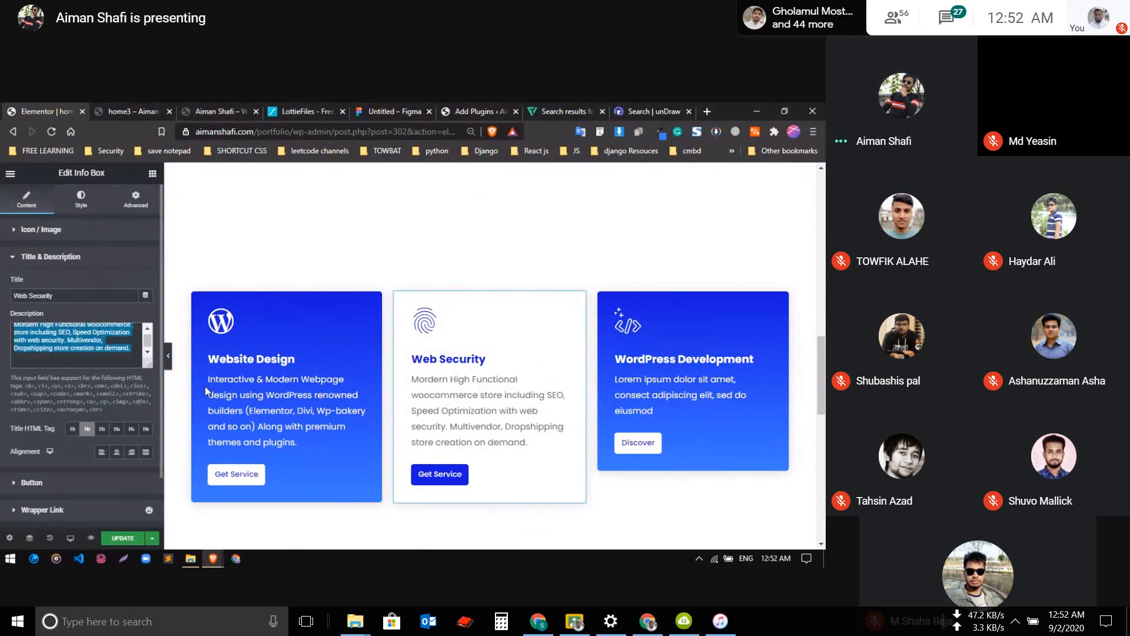
Replace the WordPress Development info box's placeholder description with the copied MailChimp text
double_click(691, 392)
click(58, 233)
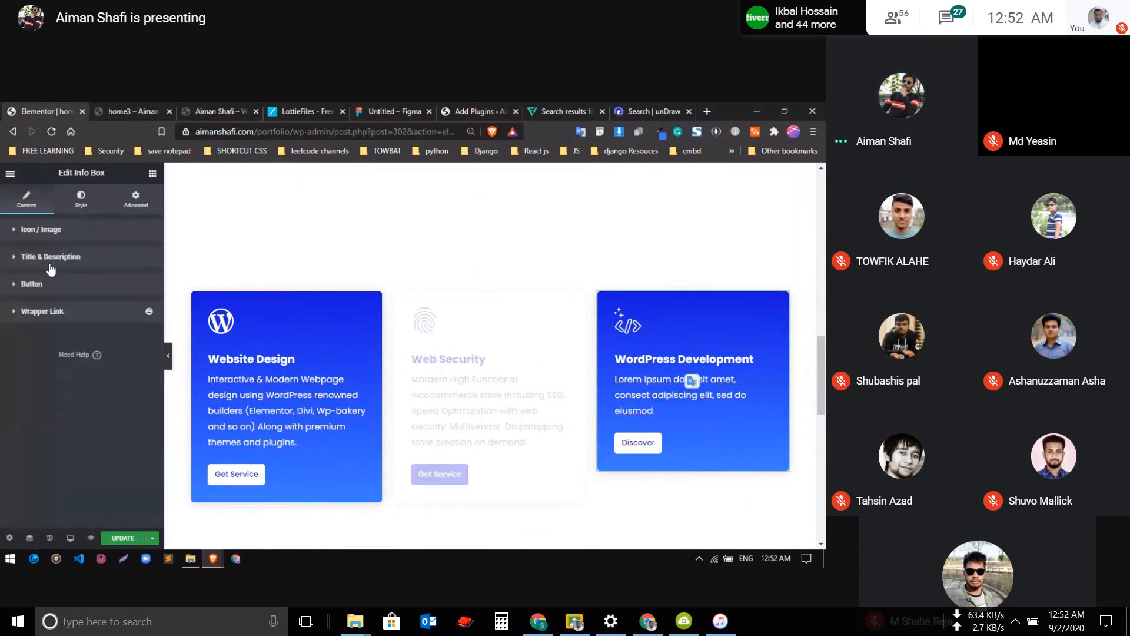
click(58, 259)
triple_click(67, 345)
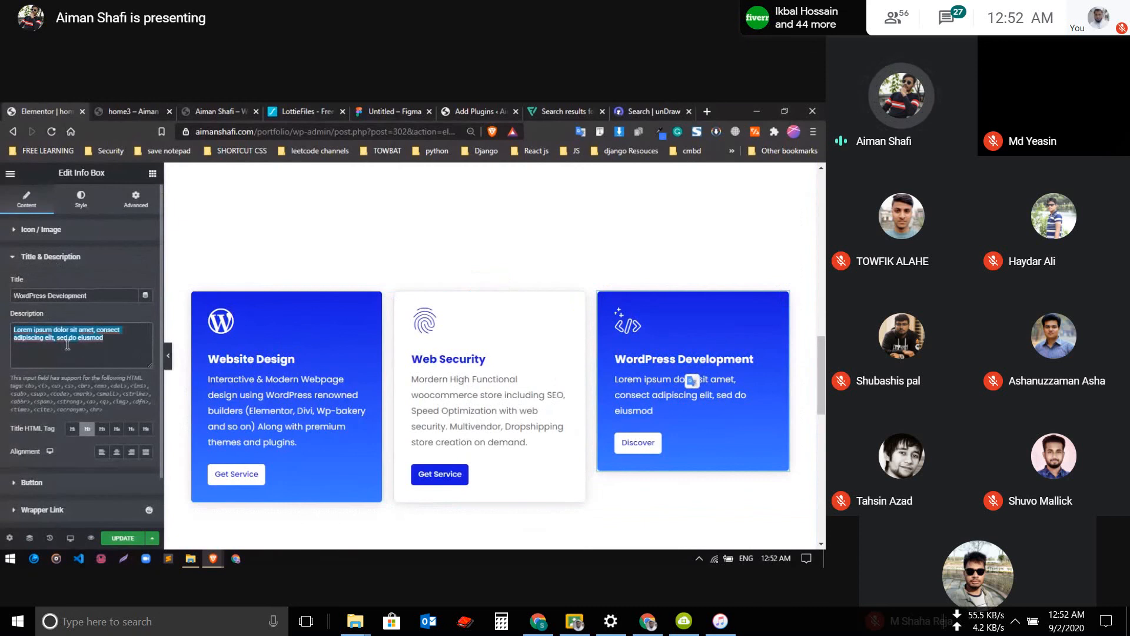
key(ctrl+v)
Change the WordPress Development info box's title to "MailChimp"
triple_click(96, 296)
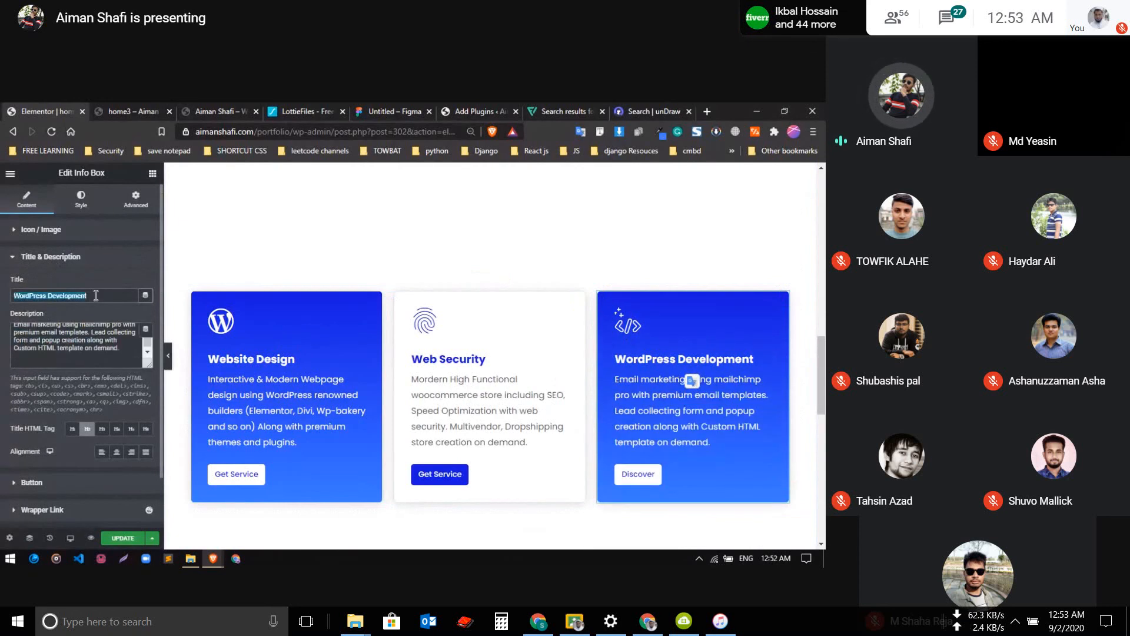
text(Email)
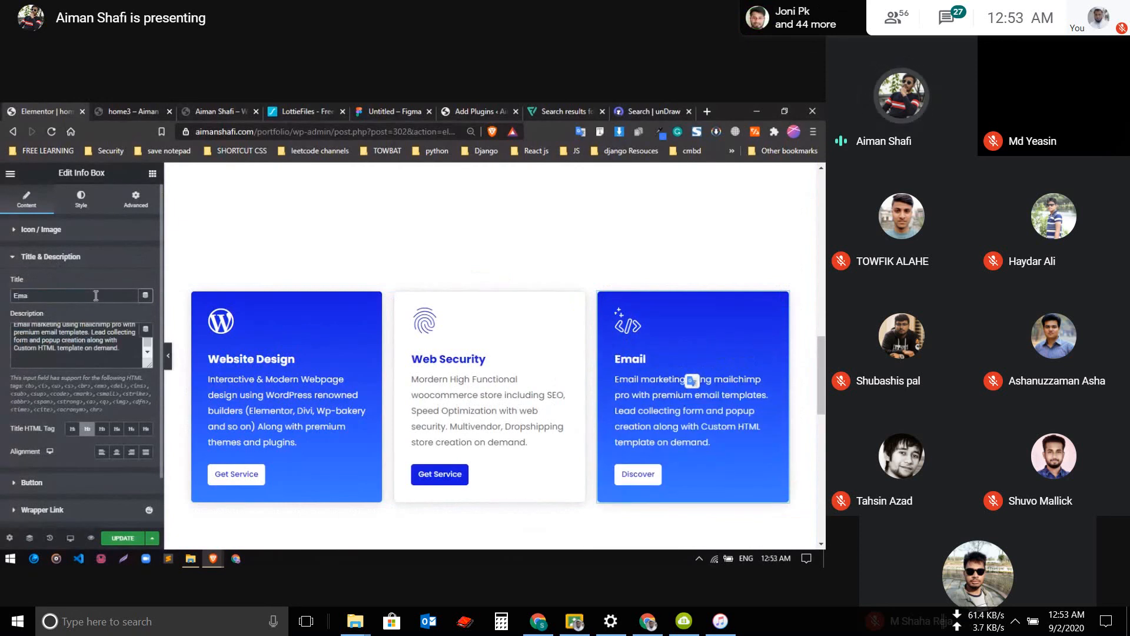
key(BackSpace)
key(BackSpace)
key(BackSpace)
key(BackSpace)
key(BackSpace)
key(BackSpace)
text(Mail)
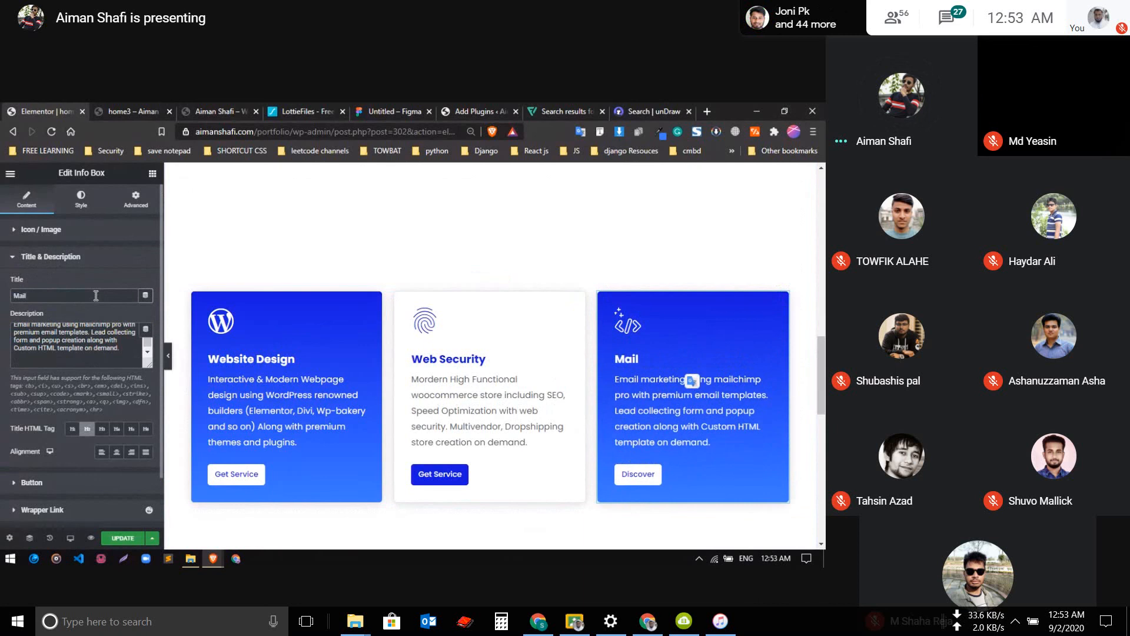
text( Chimp)
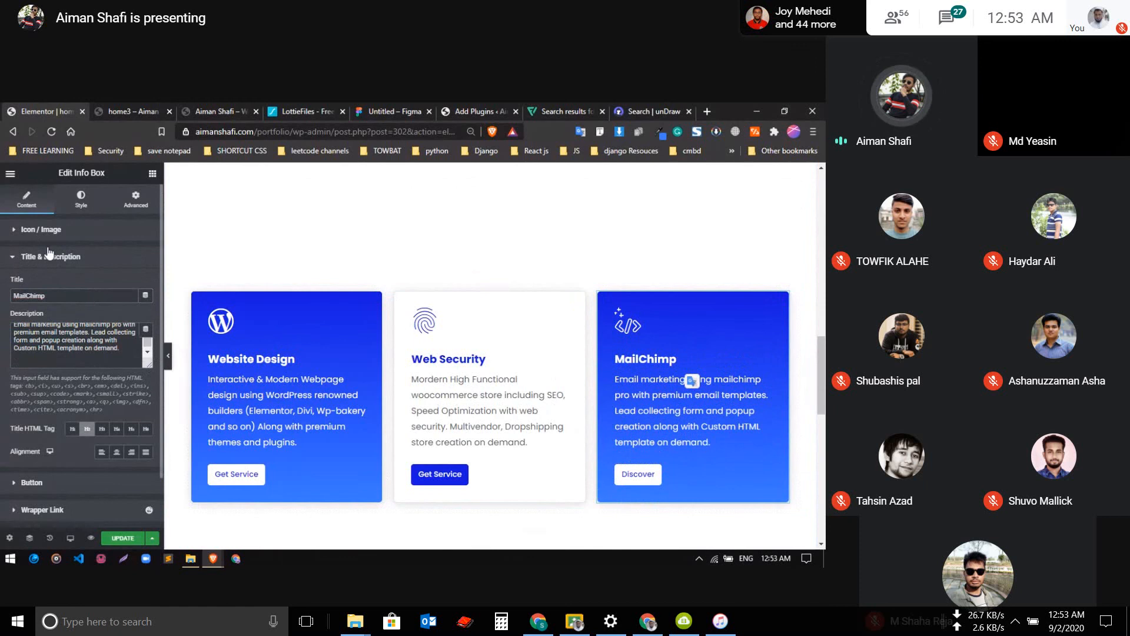
Replace the MailChimp info box's code icon with the solid Mailchimp icon, searching the icon library for "mail"
click(63, 230)
click(81, 308)
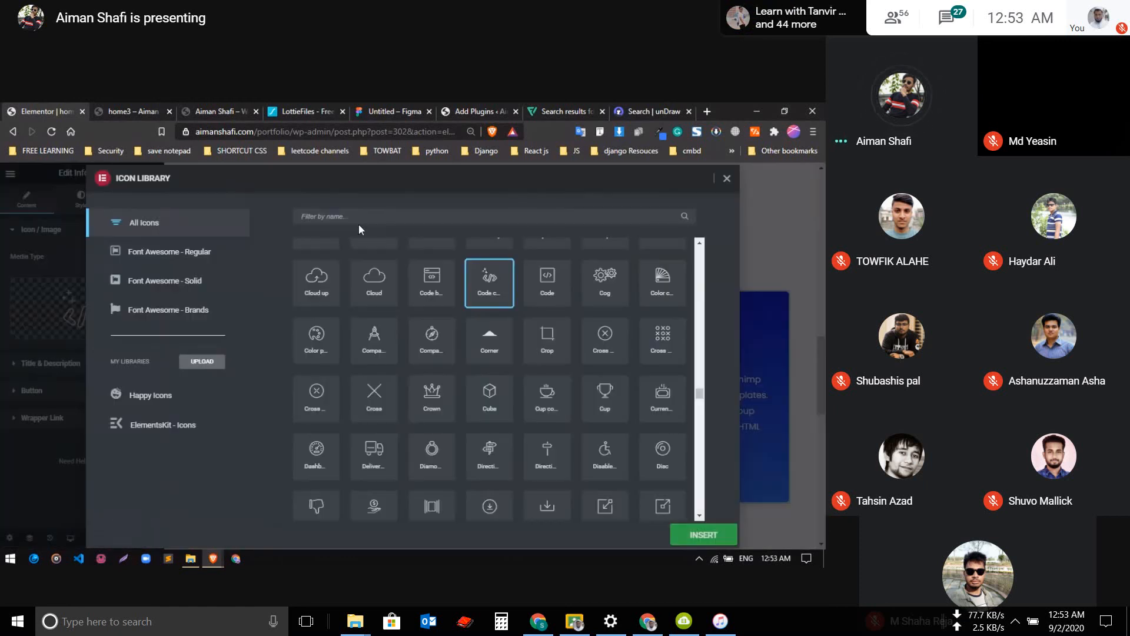
click(360, 217)
text(mail)
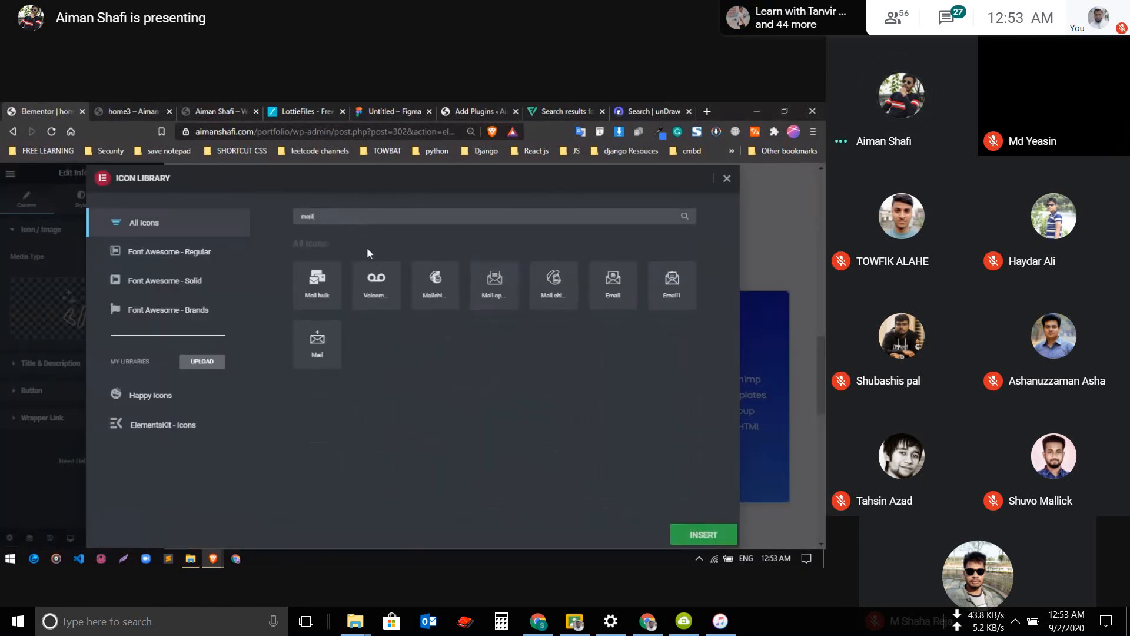
click(436, 285)
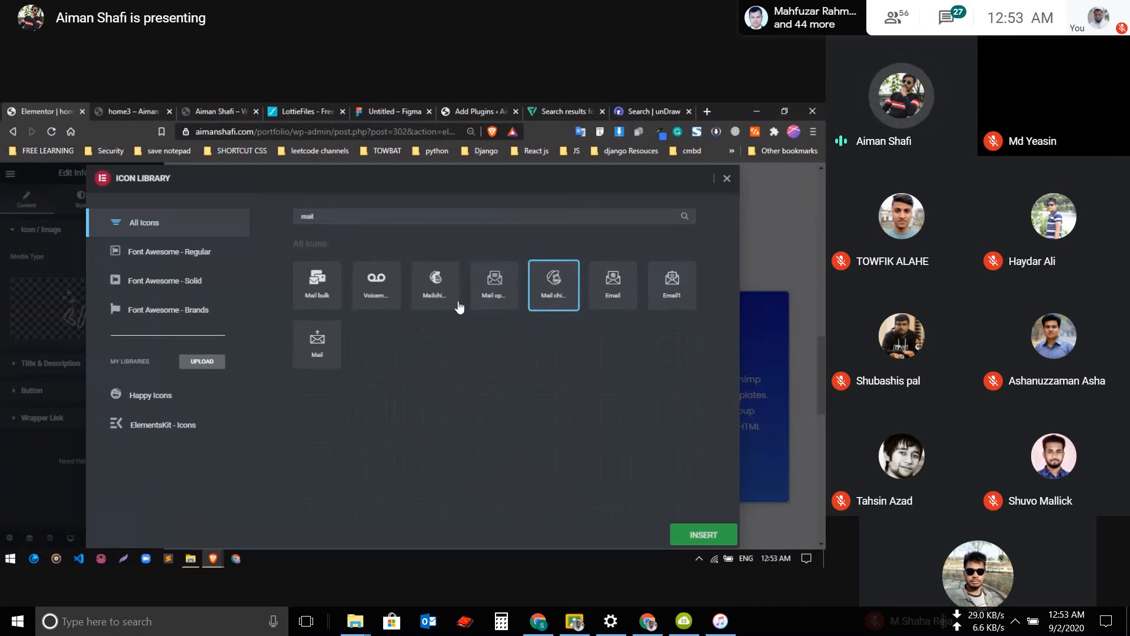
click(703, 534)
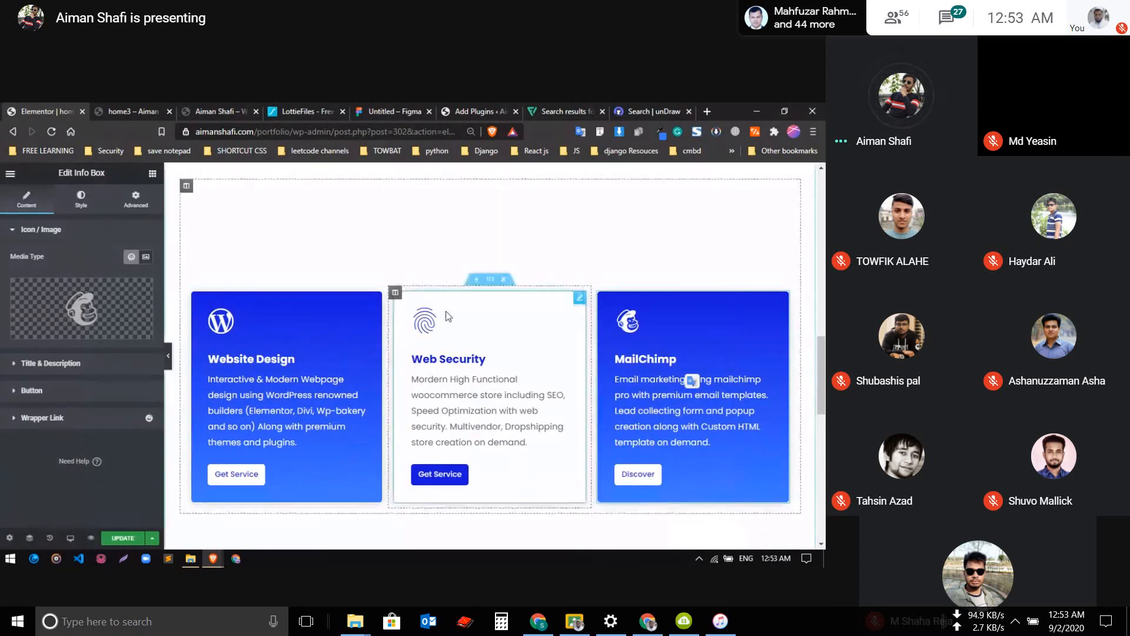
Replace the Web Security info box's fingerprint icon with the solid shopping cart icon, searching the icon library for "cart"
click(429, 325)
mouse_move(69, 325)
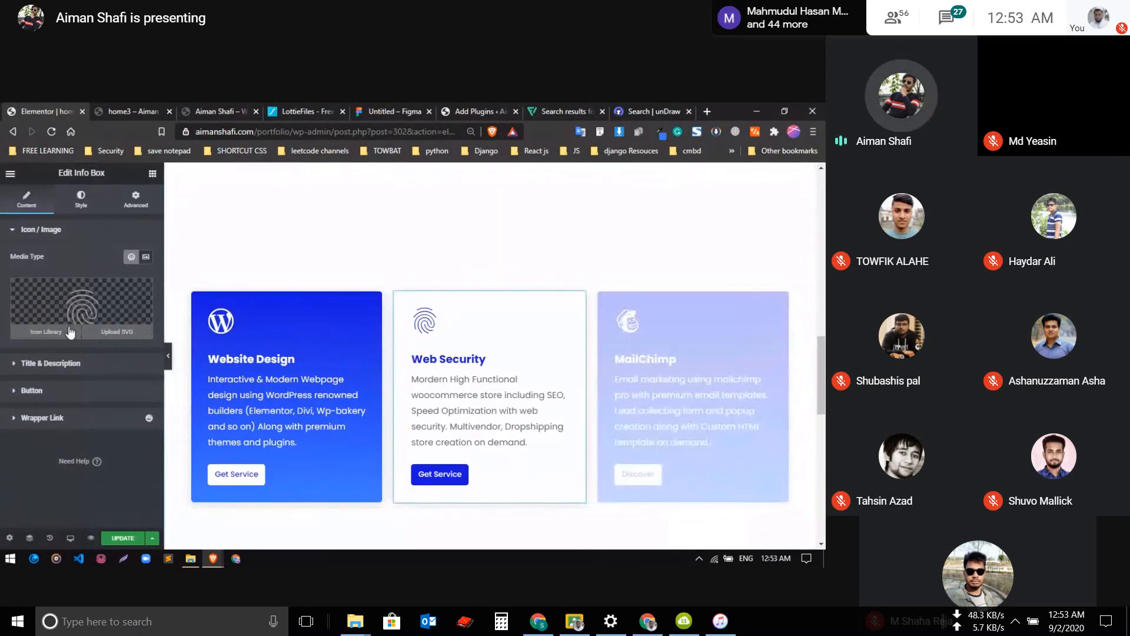
click(68, 295)
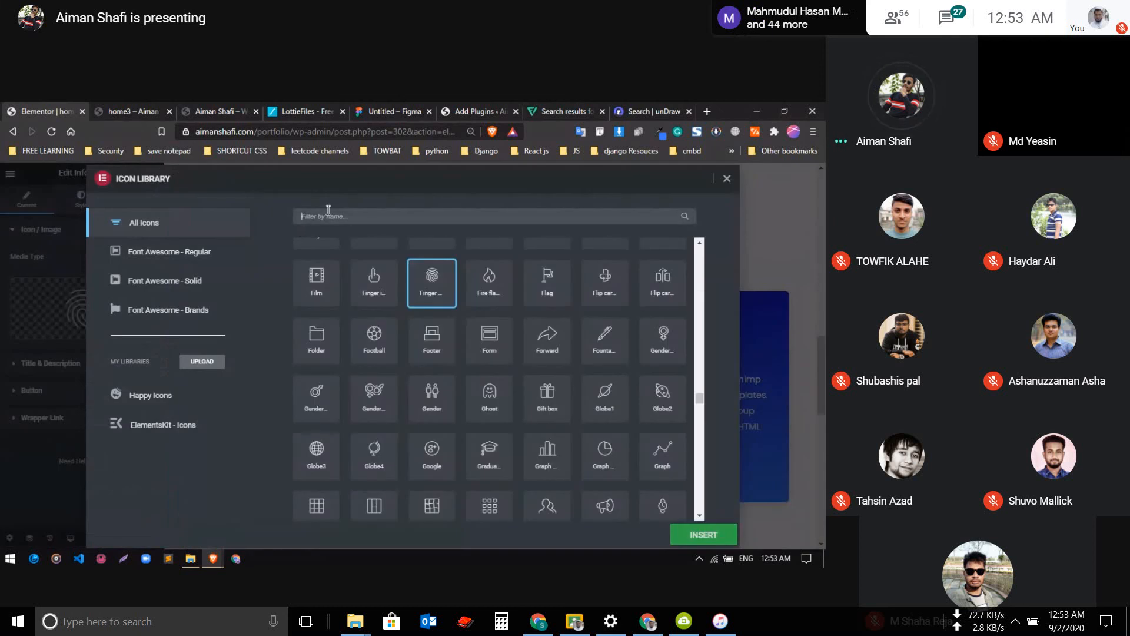
click(329, 210)
text(cart)
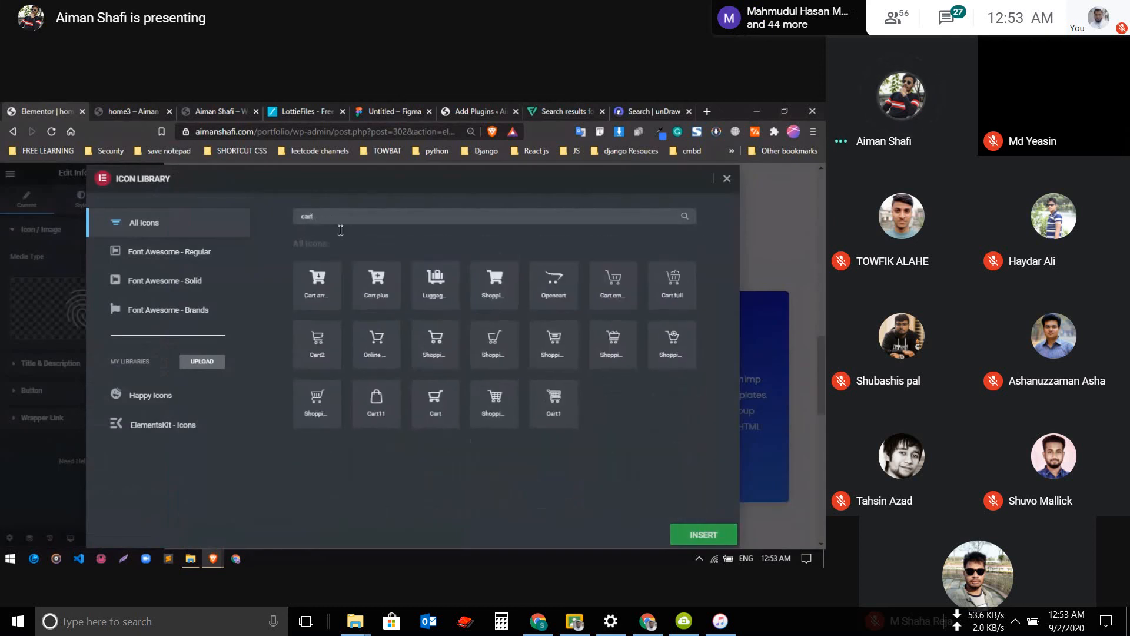
click(511, 291)
click(697, 531)
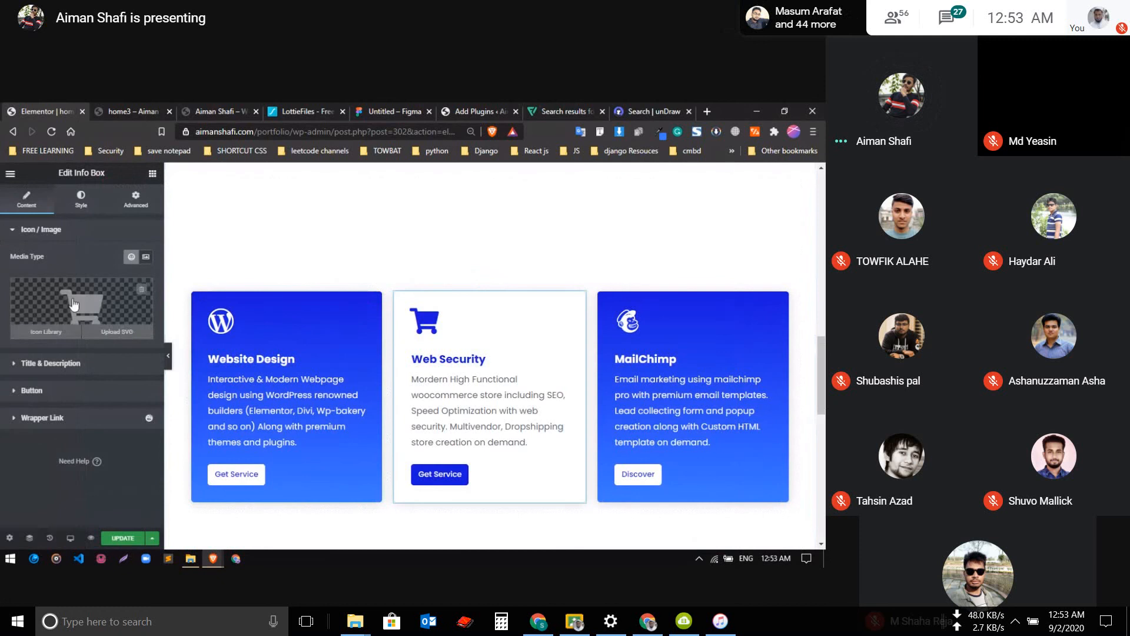
Change the Web Security info box's title to "eCommerce Store"
click(71, 363)
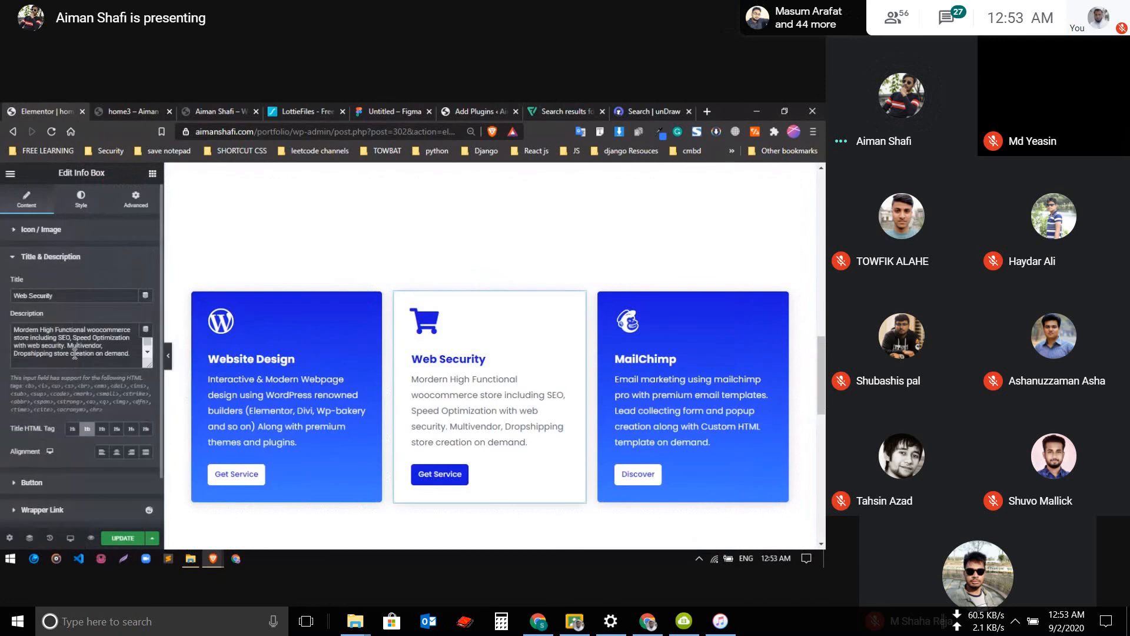
double_click(73, 301)
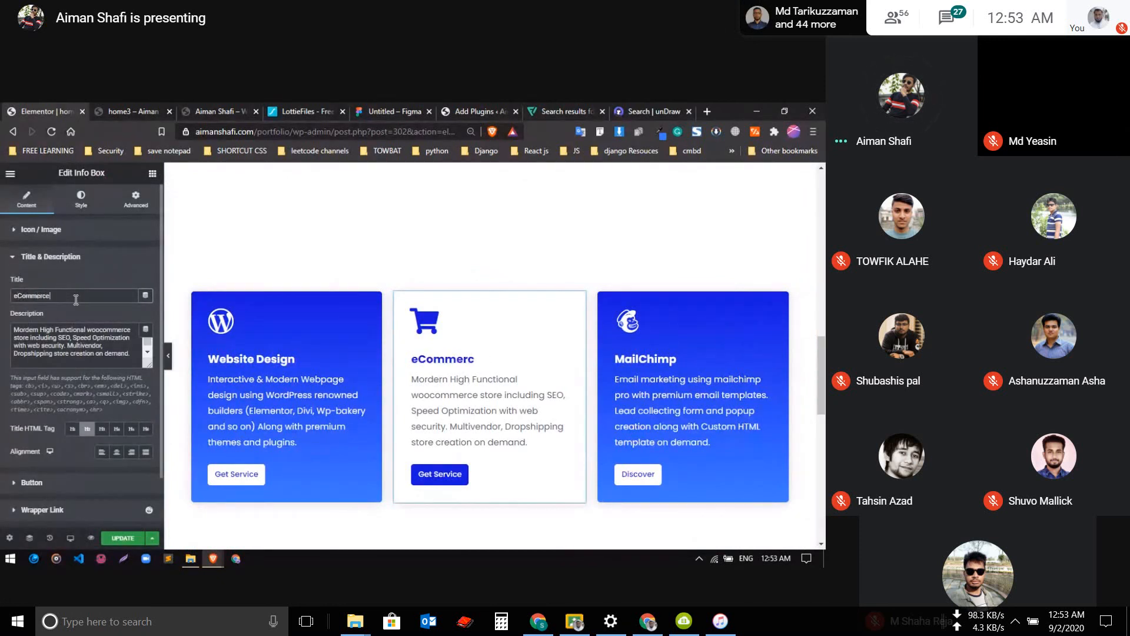
text(eCommerce sTRE)
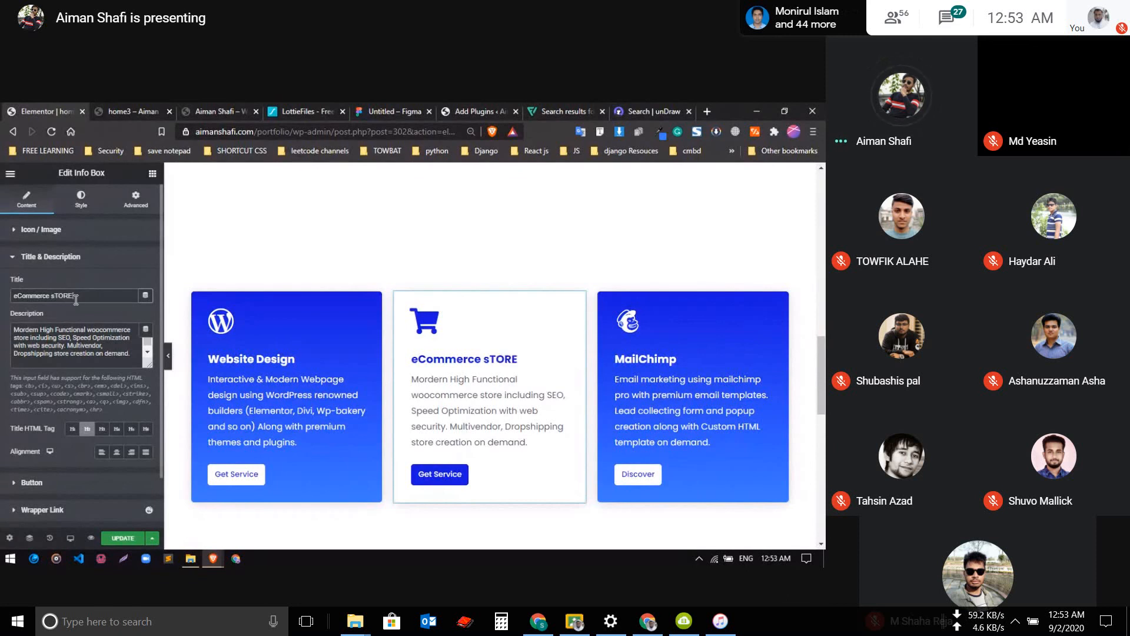
key(BackSpace)
key(BackSpace)
key(BackSpace)
text(S)
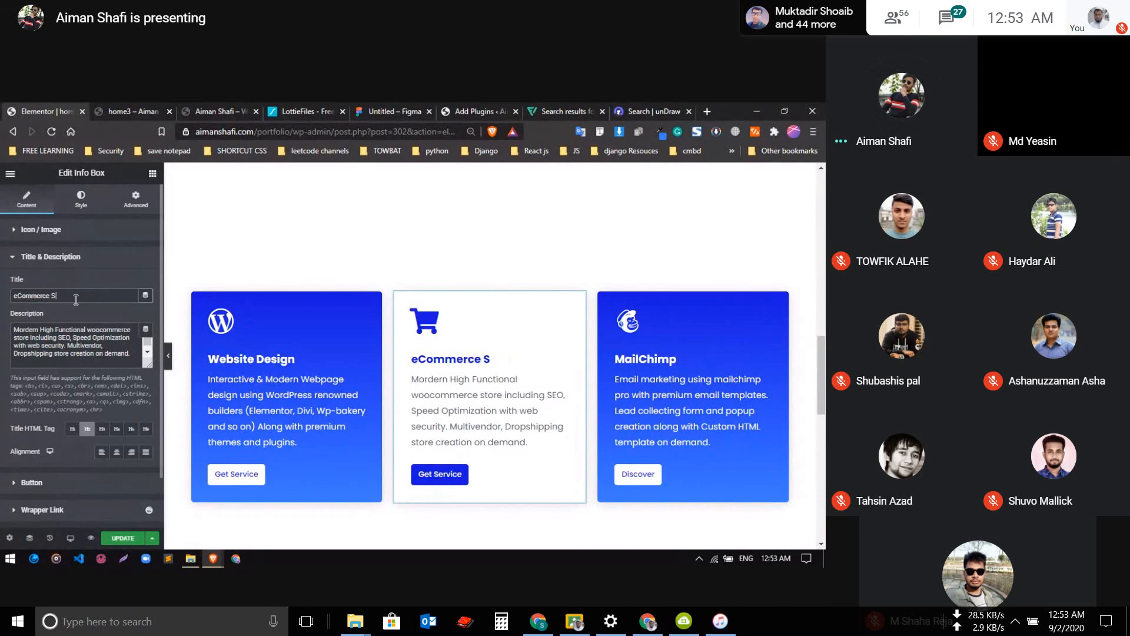
text(tore)
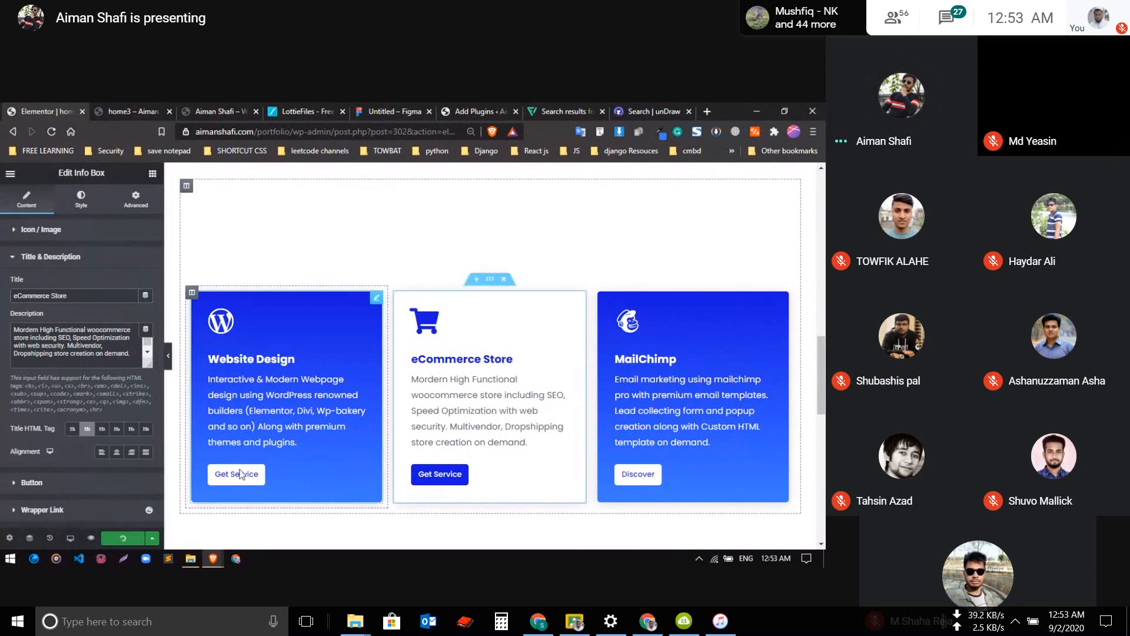
Copy the "Get Service" button text from the eCommerce Store info box into the MailChimp info box's button
click(62, 257)
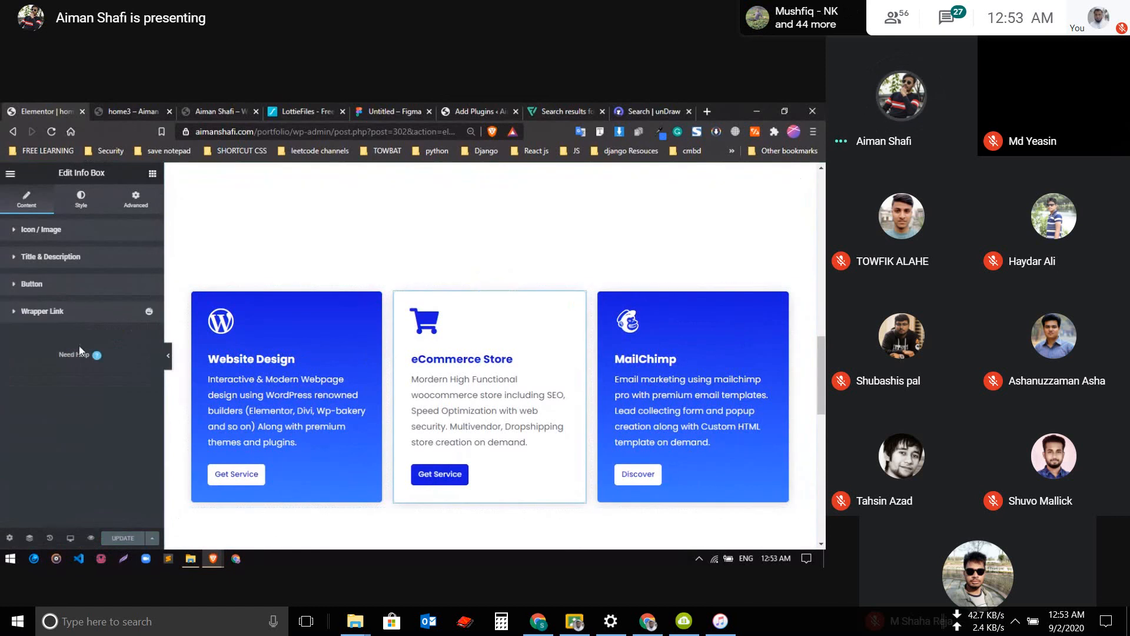
click(73, 285)
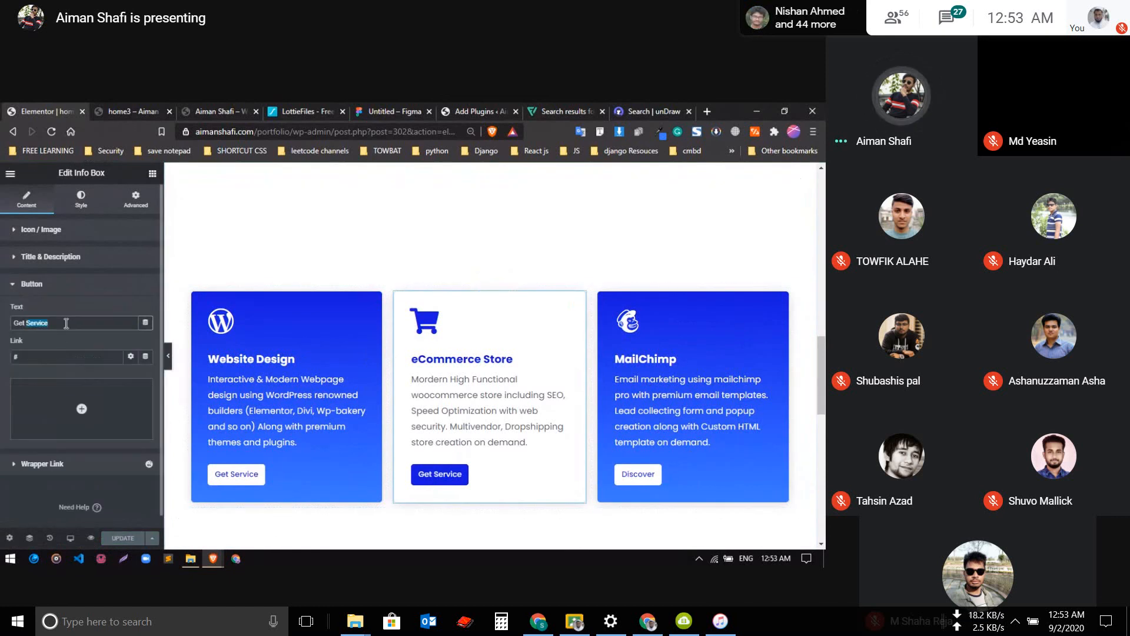
click(654, 376)
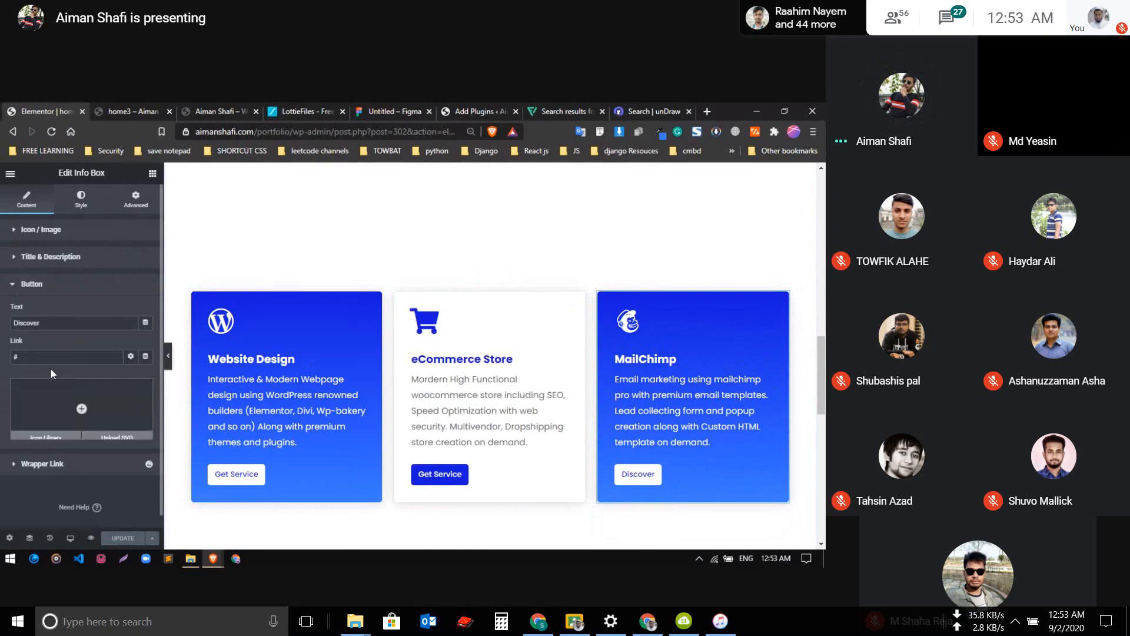
text(Get Service)
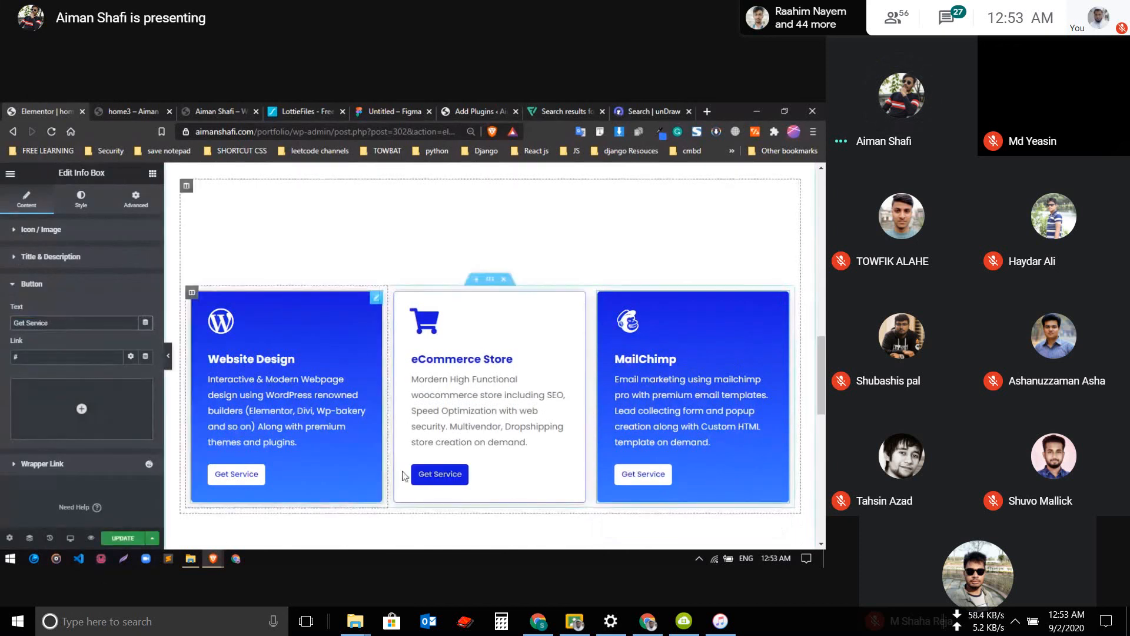
Set the eCommerce Store info box button's hover text color to white and update the page
click(463, 481)
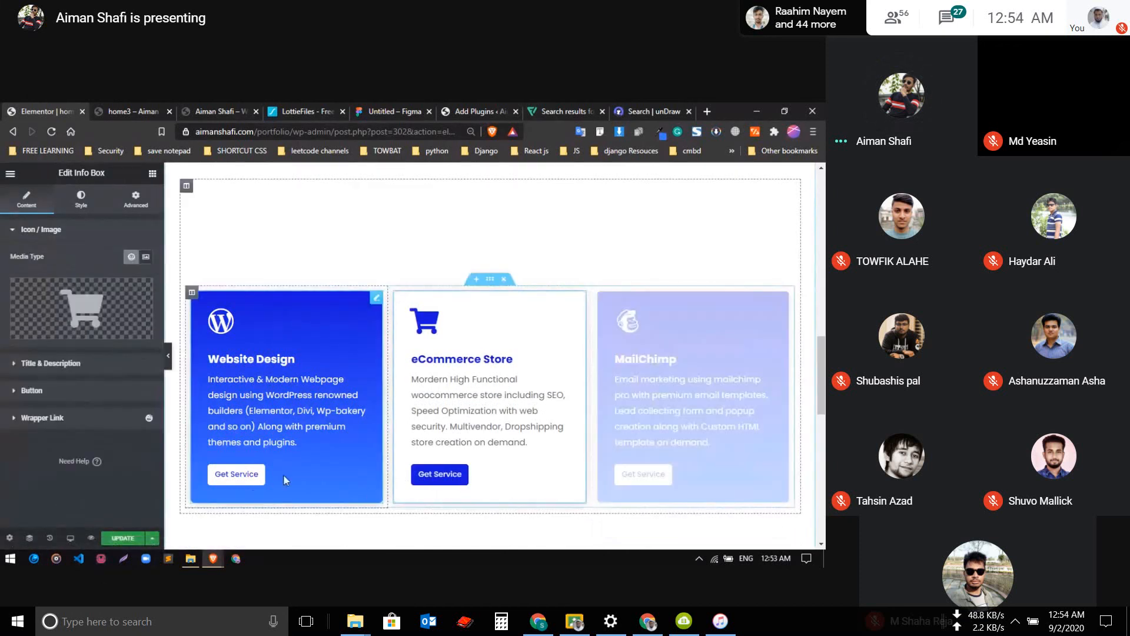
click(55, 229)
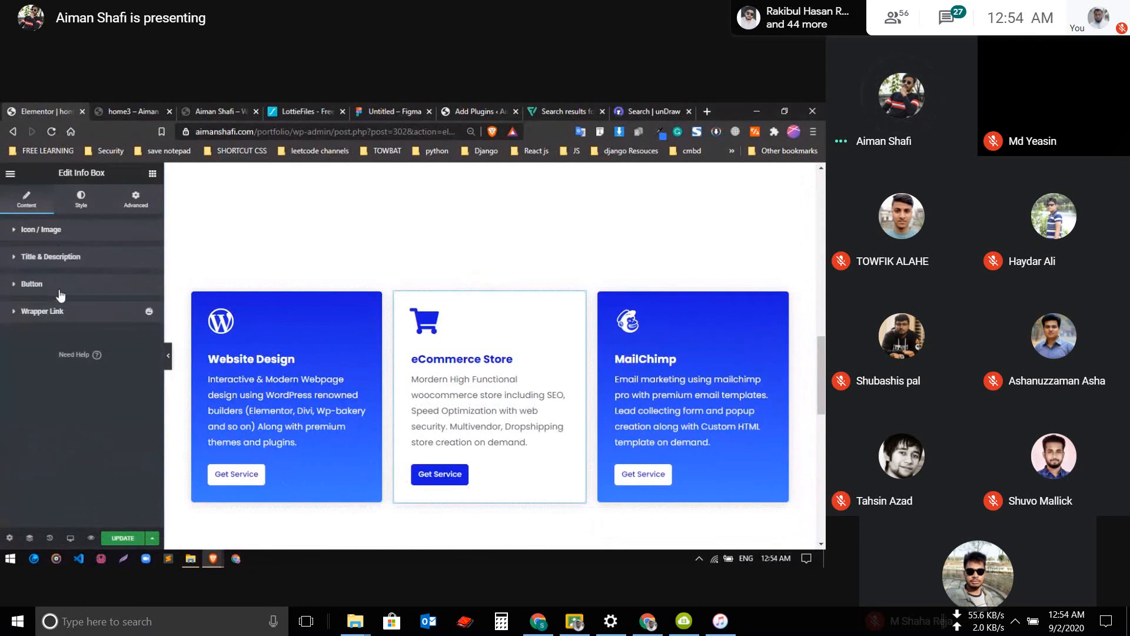
click(59, 285)
click(58, 286)
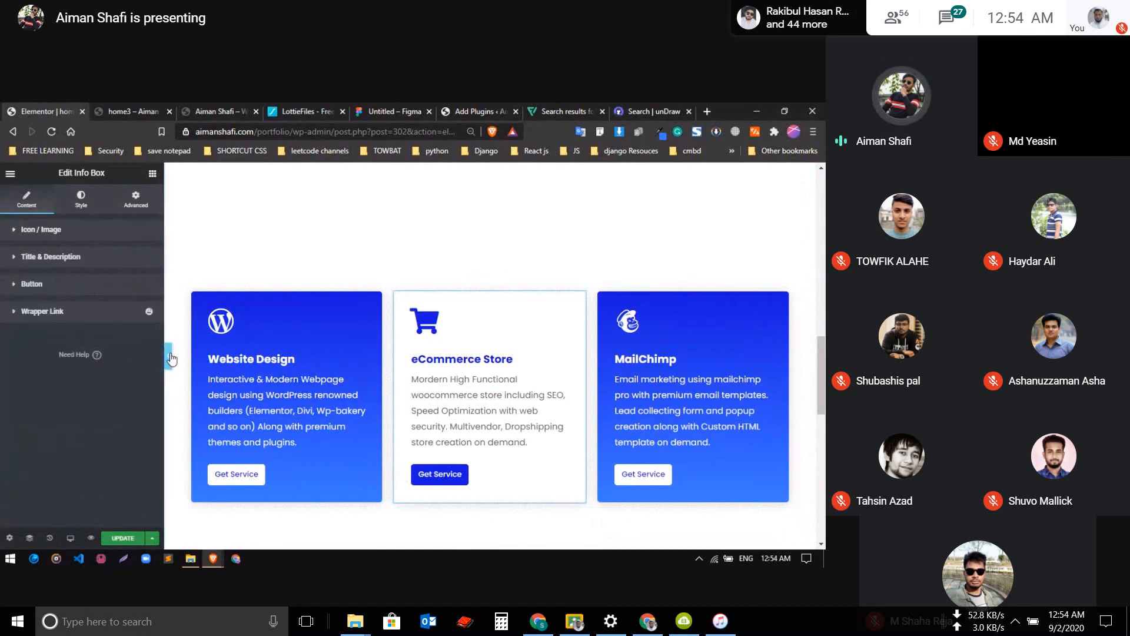
click(87, 287)
click(83, 285)
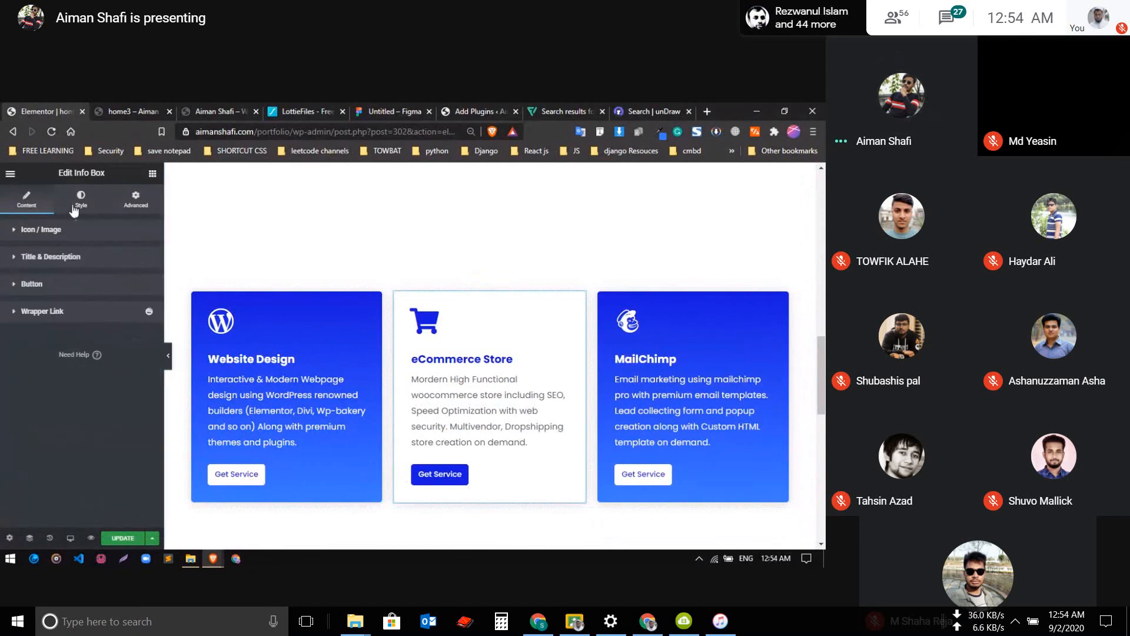
click(80, 199)
scroll(55, 337, down, 5)
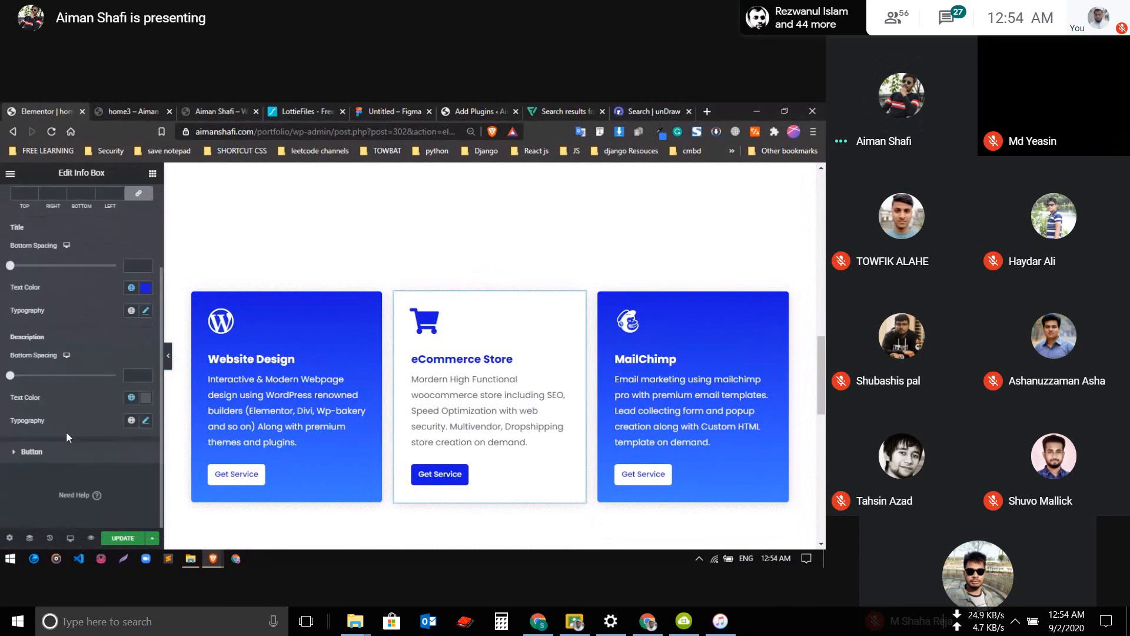
click(59, 453)
scroll(59, 454, down, 2)
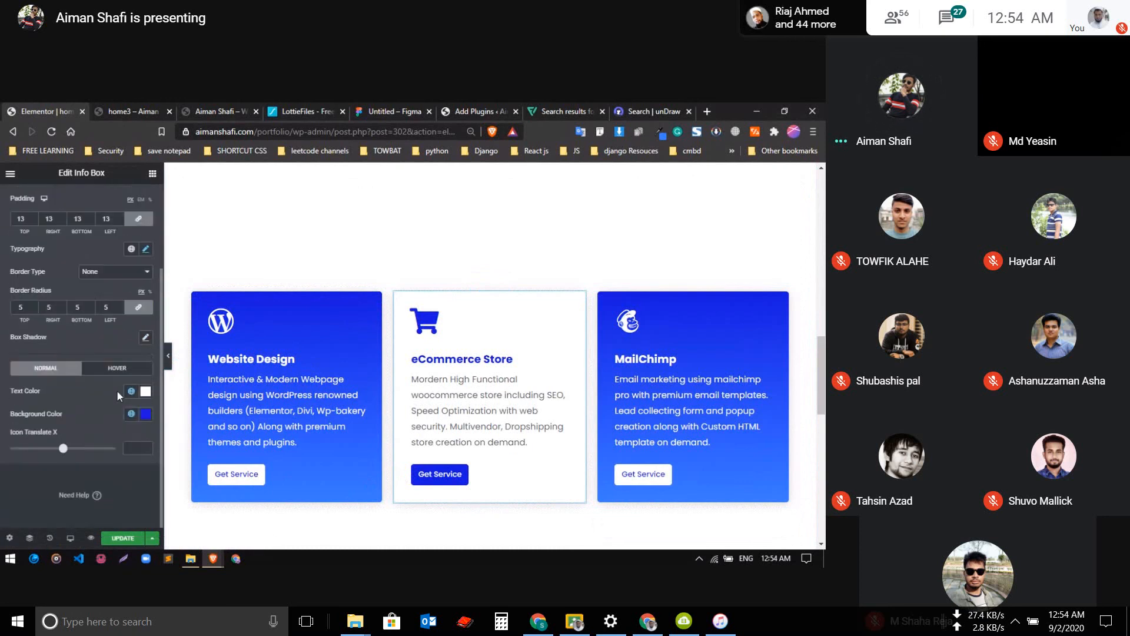
click(121, 368)
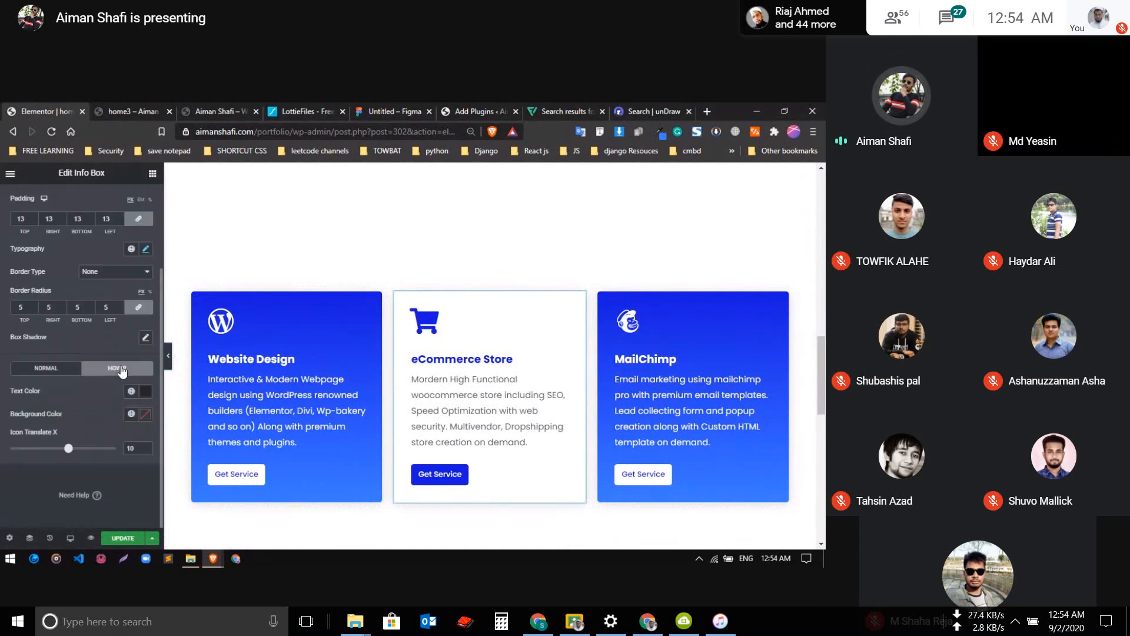
click(145, 391)
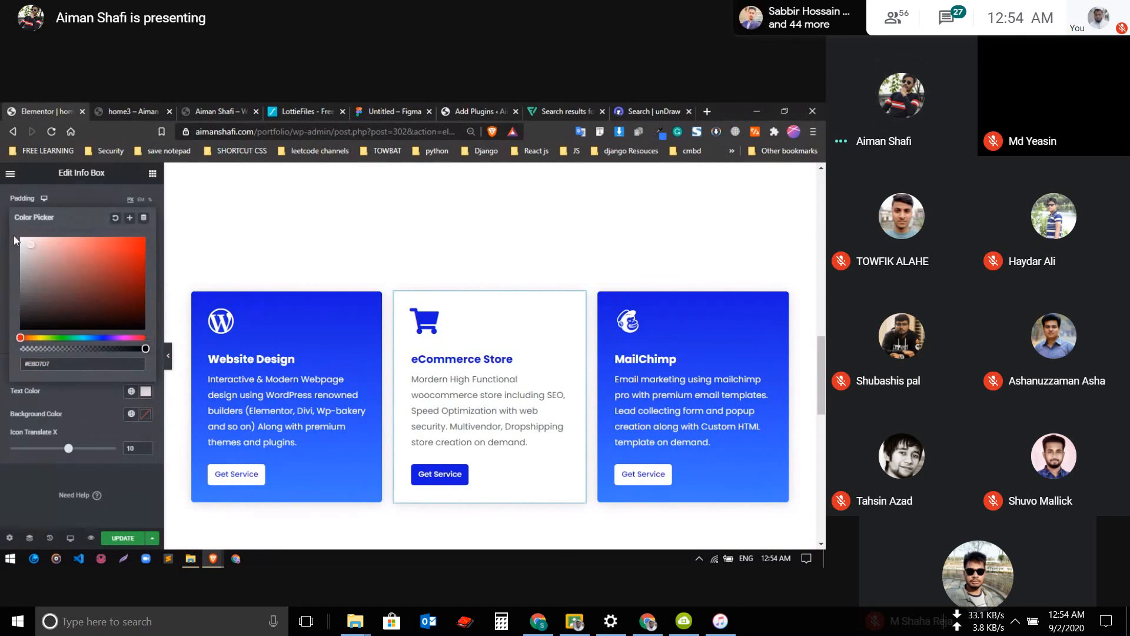
click(30, 244)
click(83, 407)
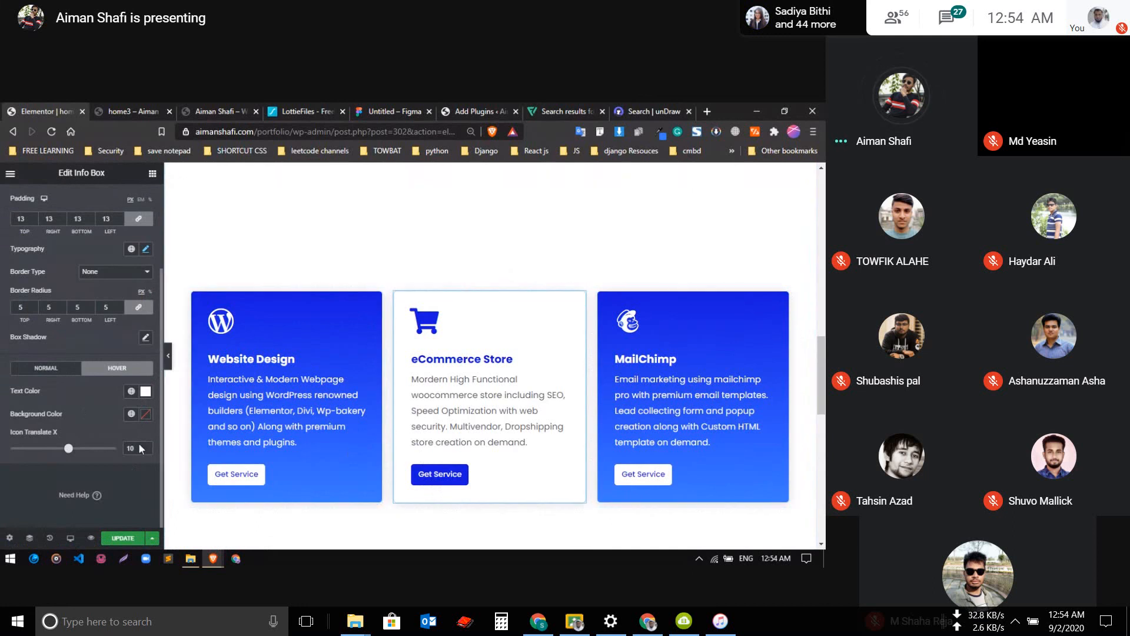
click(130, 537)
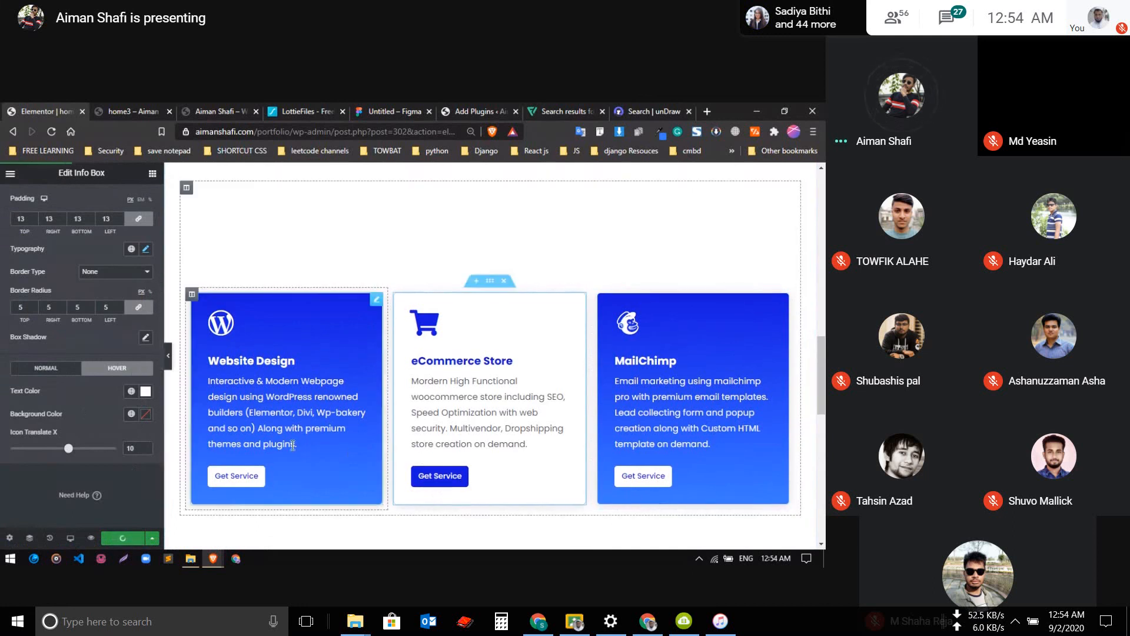
Change the heading above the three service info boxes to "Services I Offer"
scroll(294, 447, up, 3)
scroll(294, 447, down, 3)
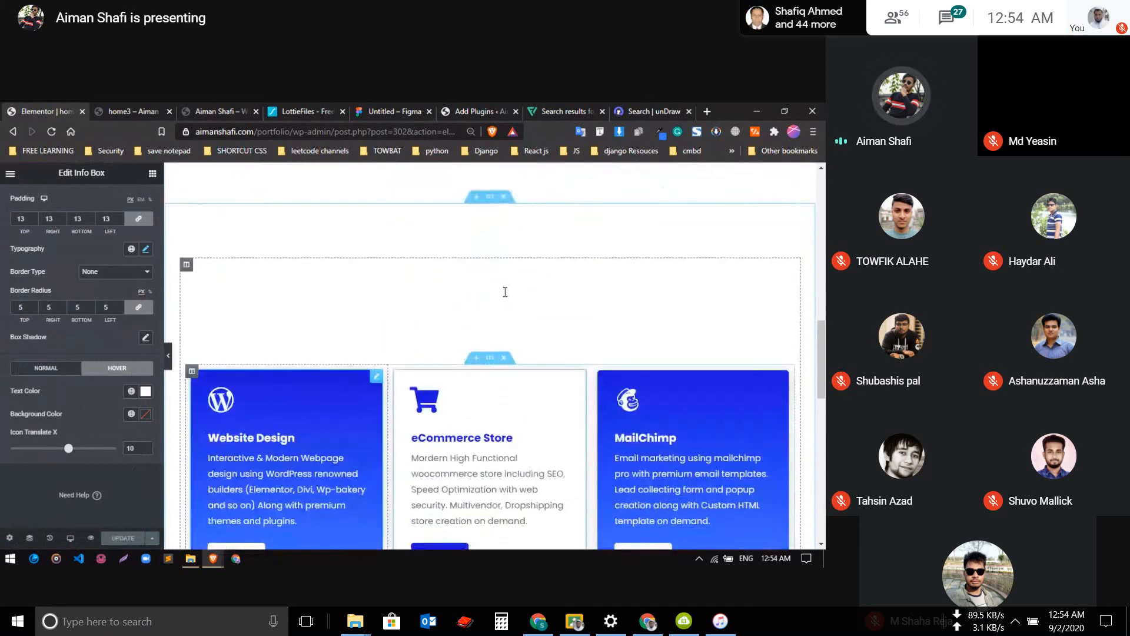
click(518, 286)
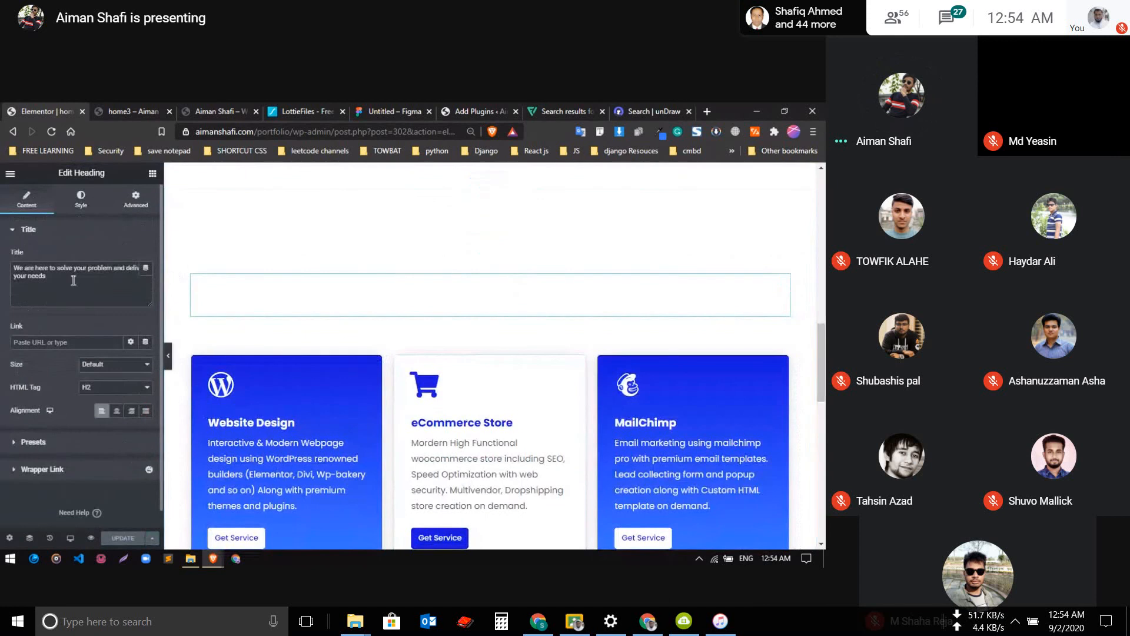
drag(74, 280, 2, 268)
text(Services I Offer)
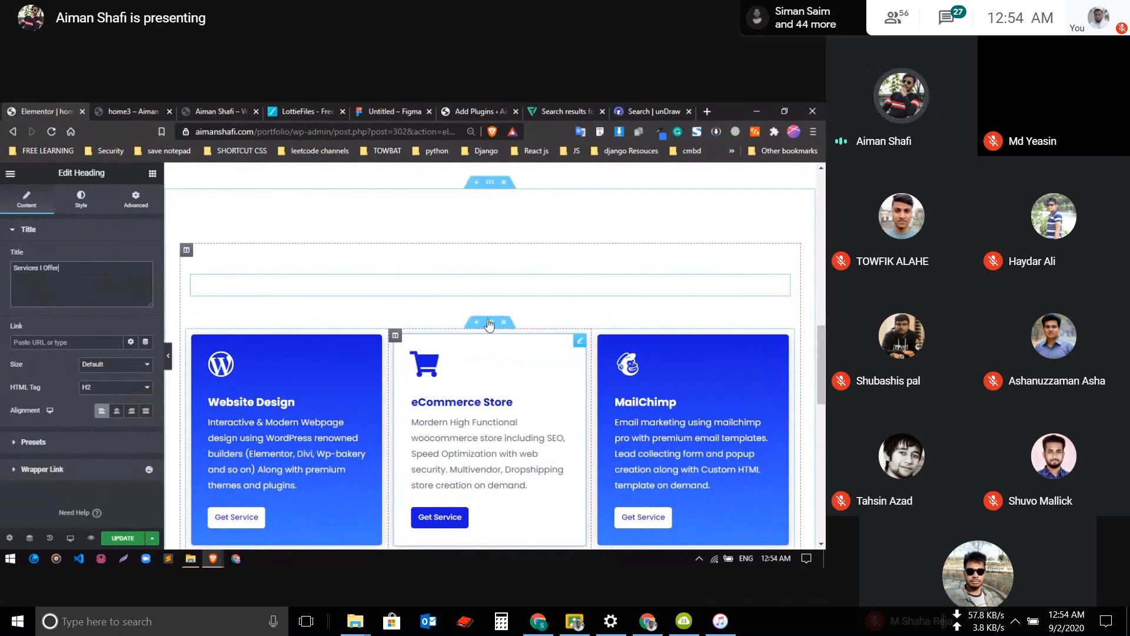
scroll(488, 323, up, 4)
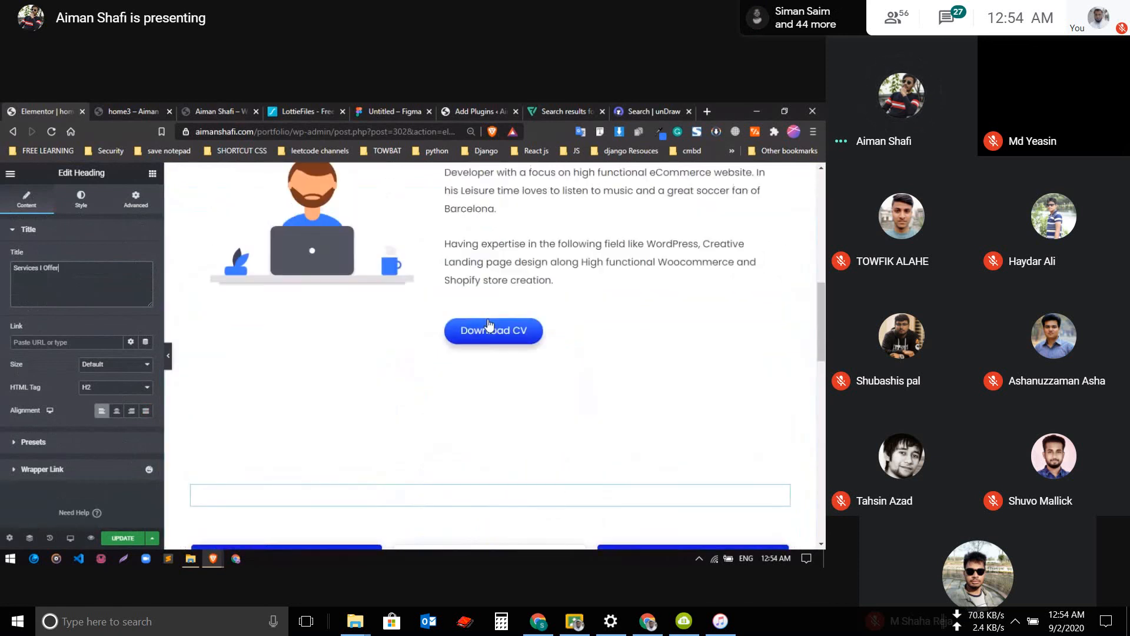
Copy the About Me heading's style onto the new heading above the three service info boxes
scroll(489, 308, up, 2)
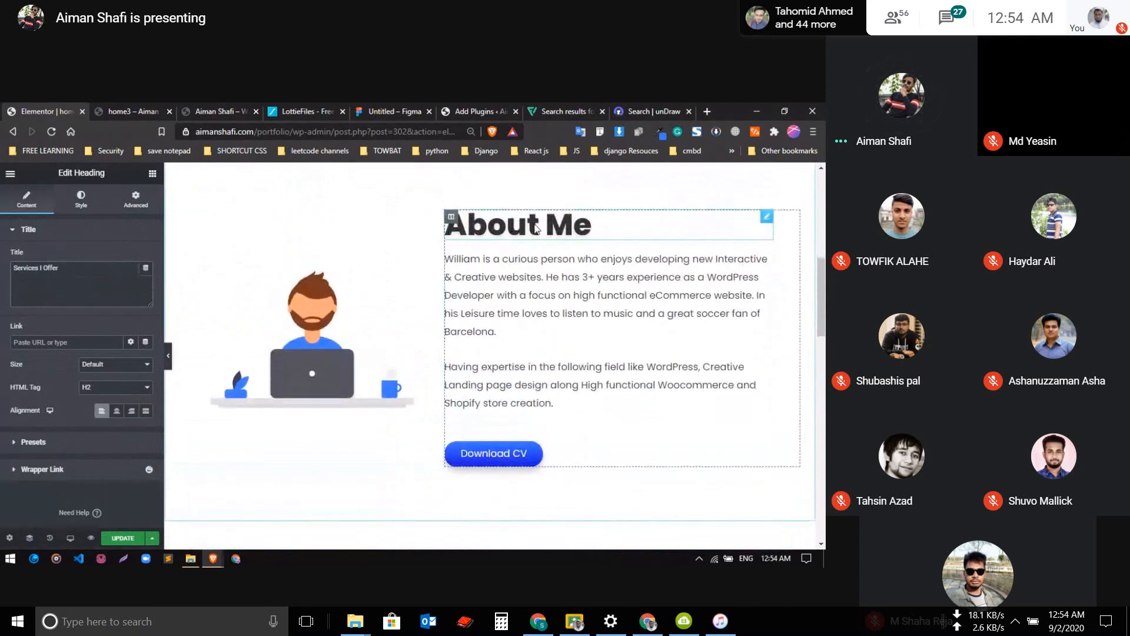
right_click(536, 227)
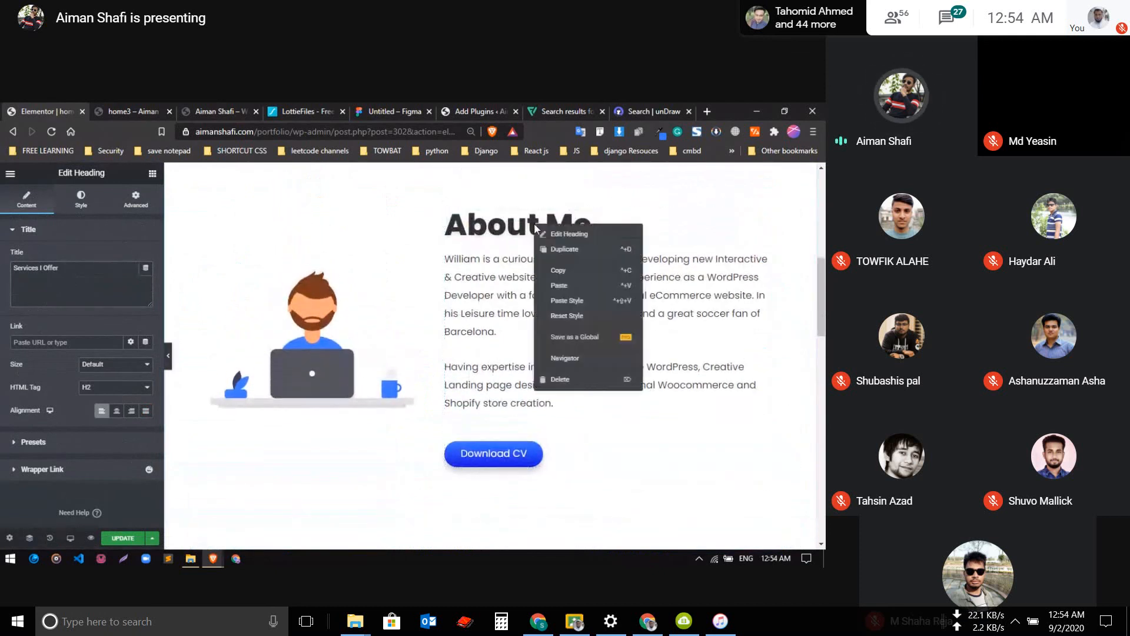
scroll(406, 323, down, 5)
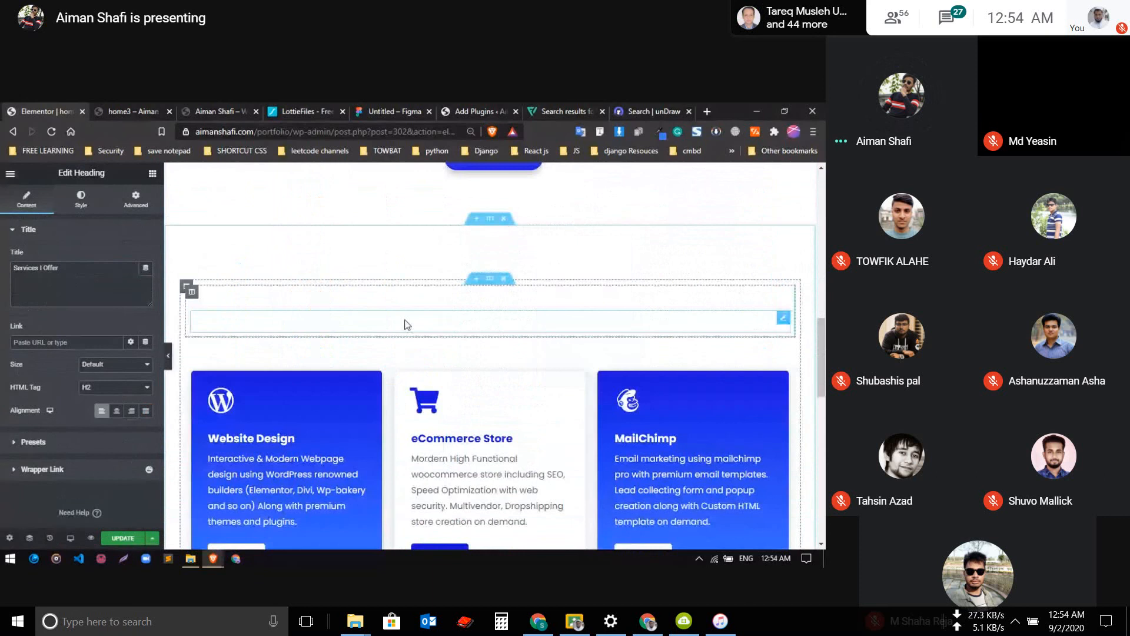
right_click(404, 325)
click(436, 399)
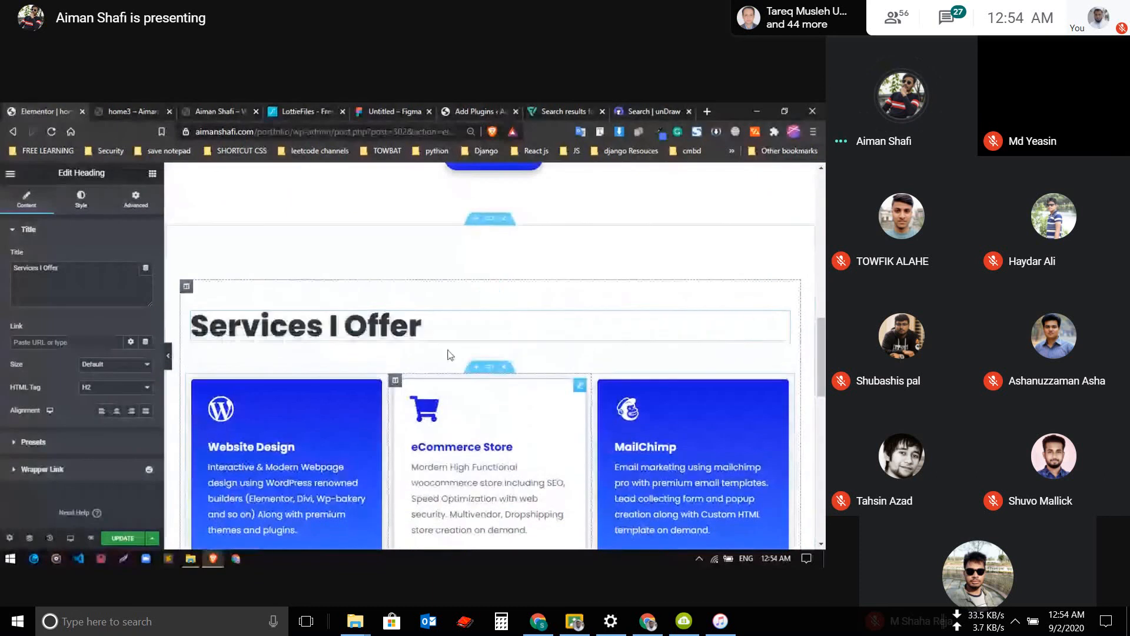
Delete the extra empty heading above "Services I Offer" and center-align the "Services I Offer" heading
right_click(482, 295)
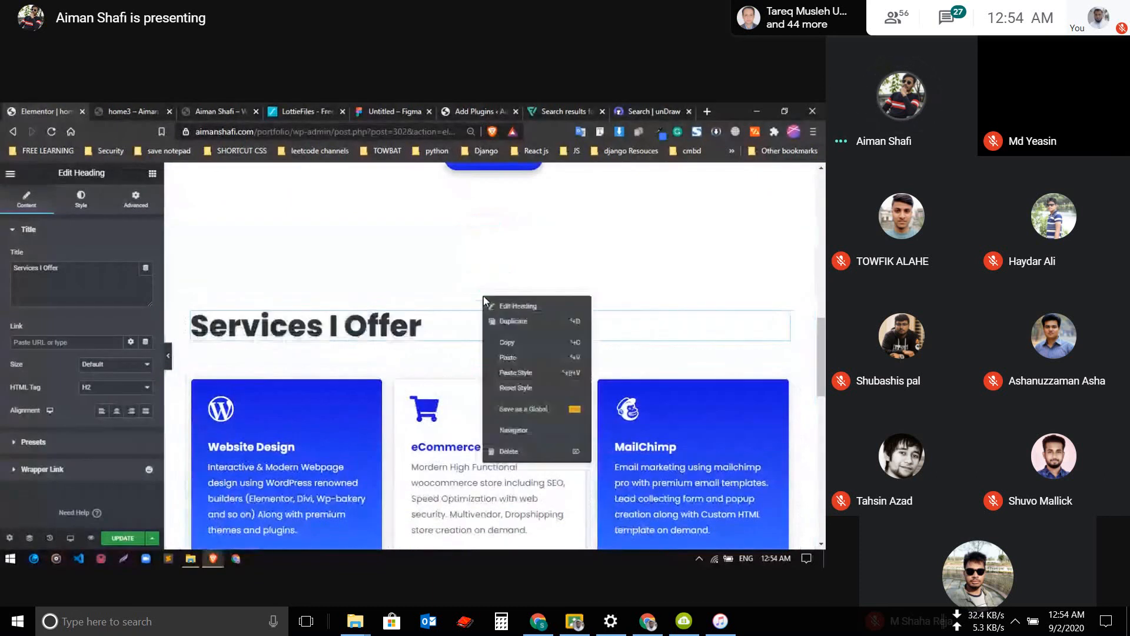
click(528, 450)
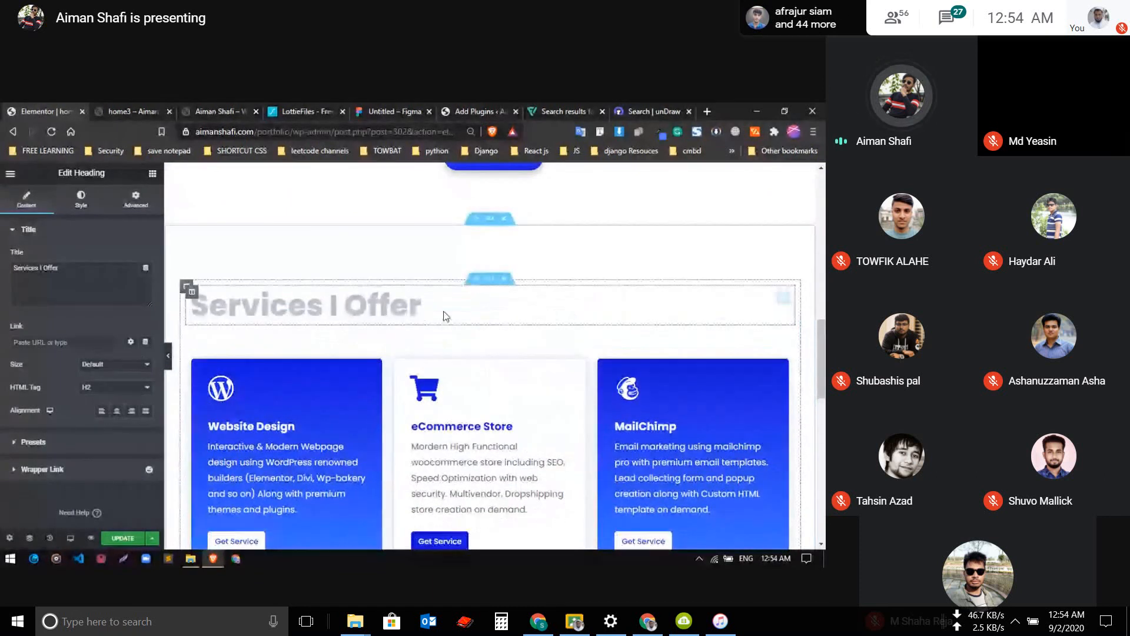
click(116, 412)
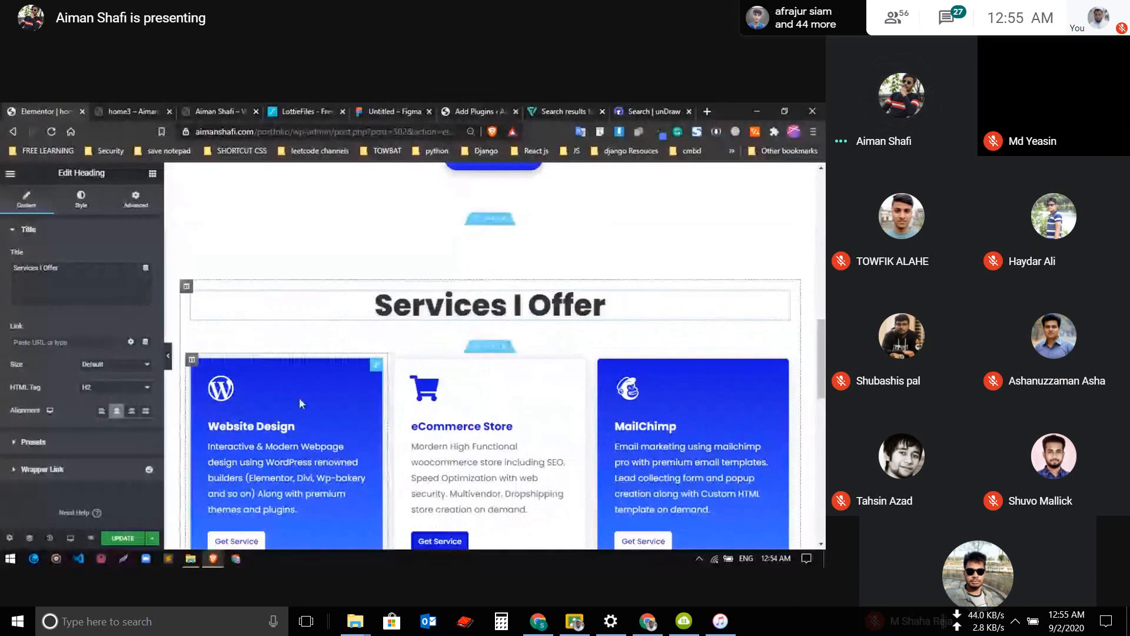
Try to duplicate the inner section that holds the three service info boxes
scroll(368, 391, up, 3)
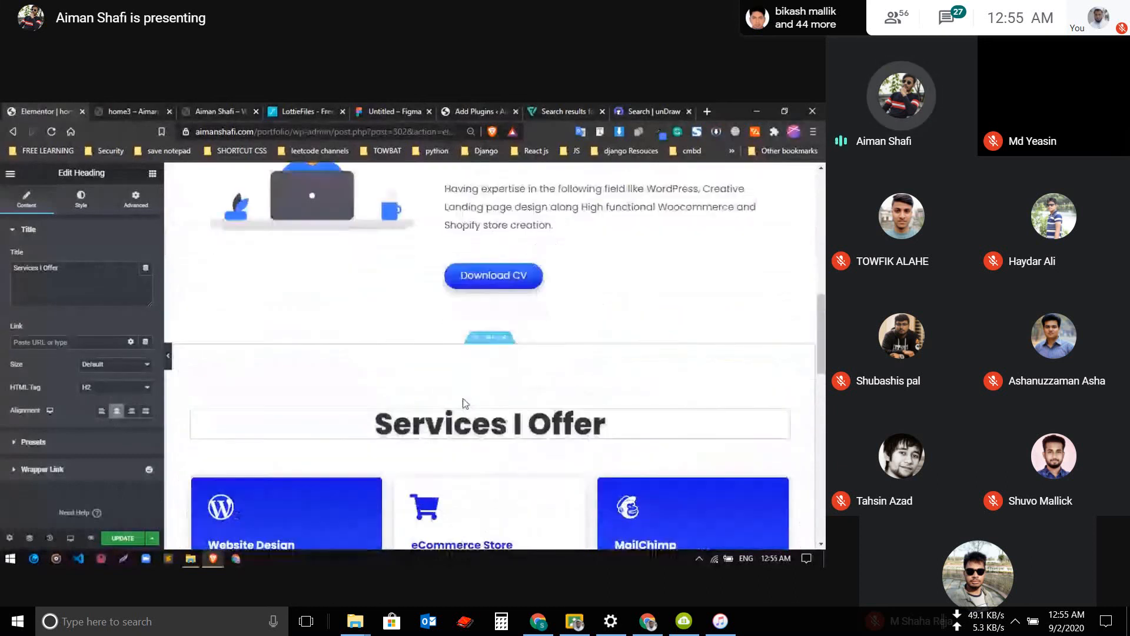
scroll(463, 398, down, 5)
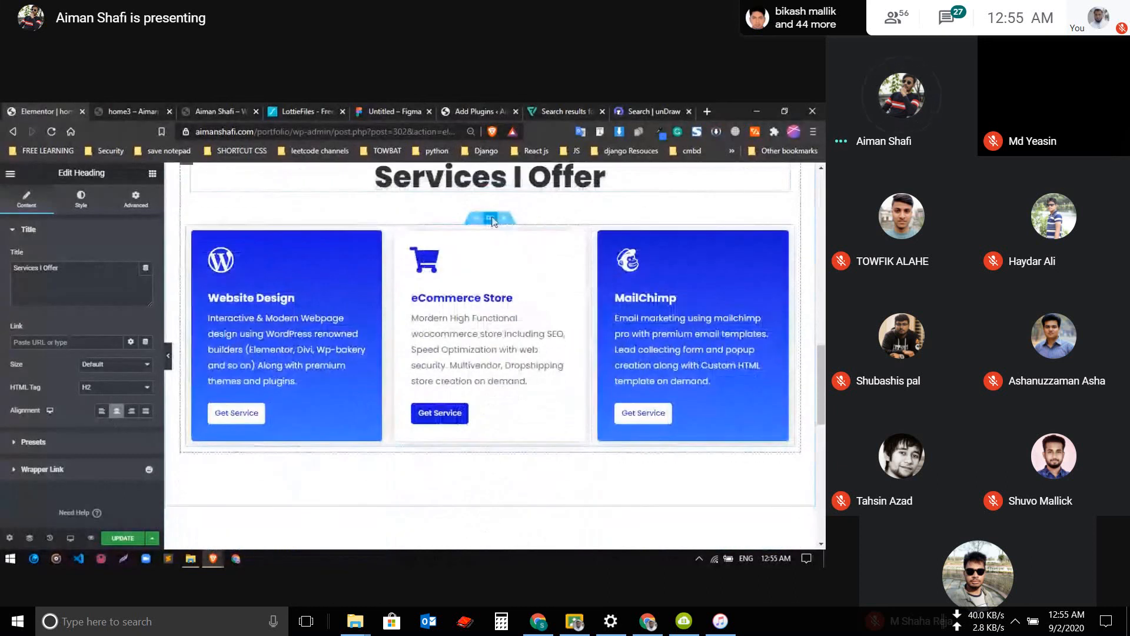
right_click(494, 218)
click(529, 245)
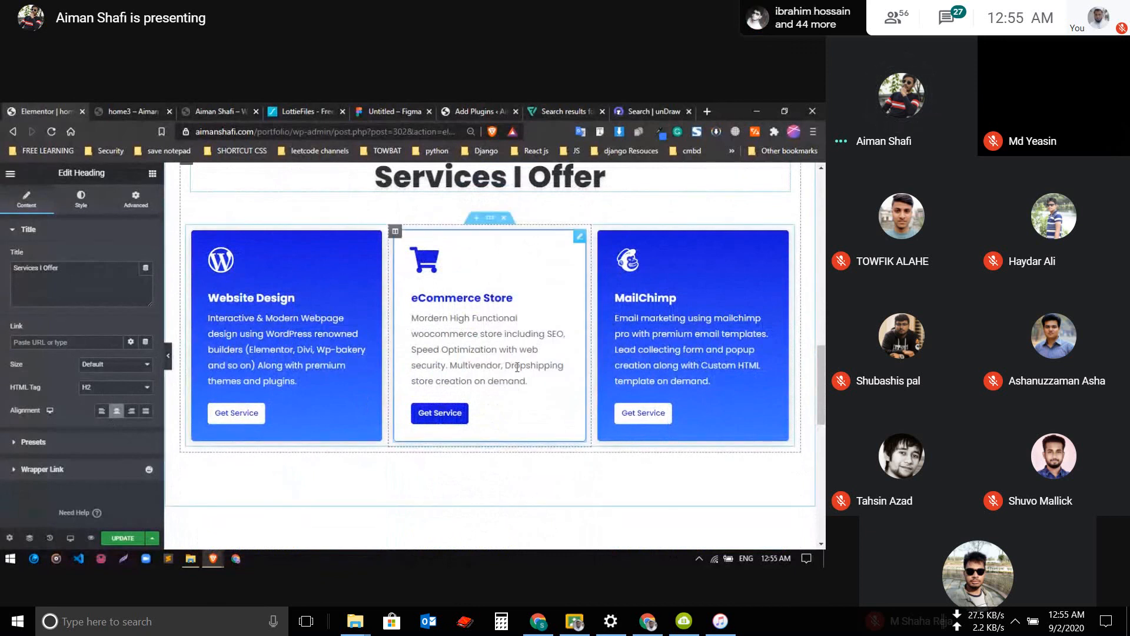
scroll(495, 365, down, 2)
scroll(495, 365, up, 4)
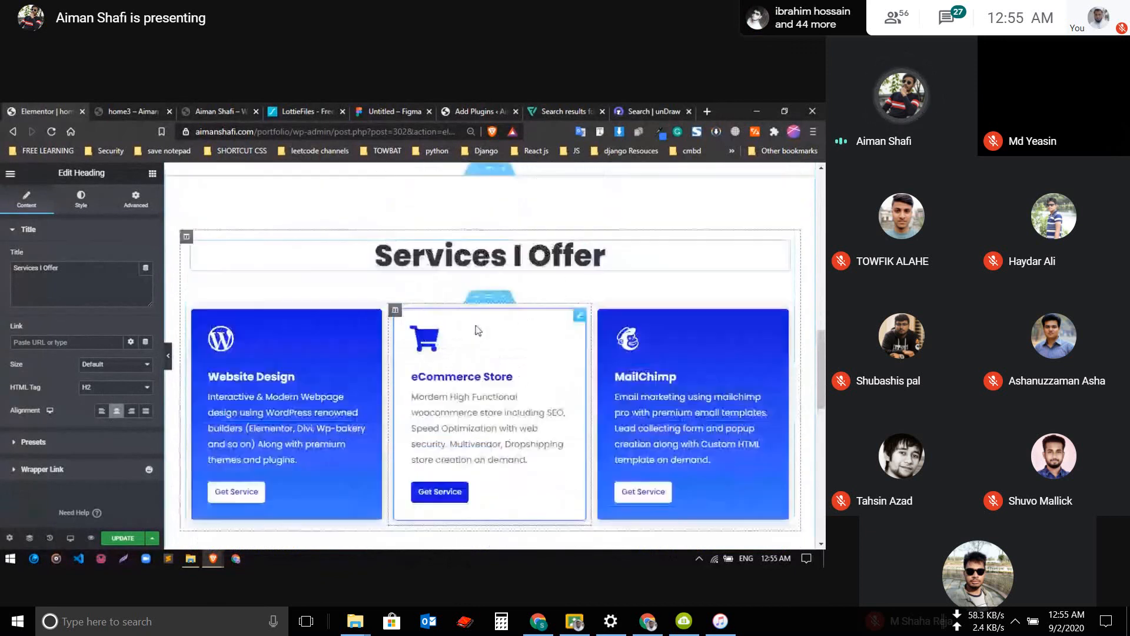
right_click(493, 361)
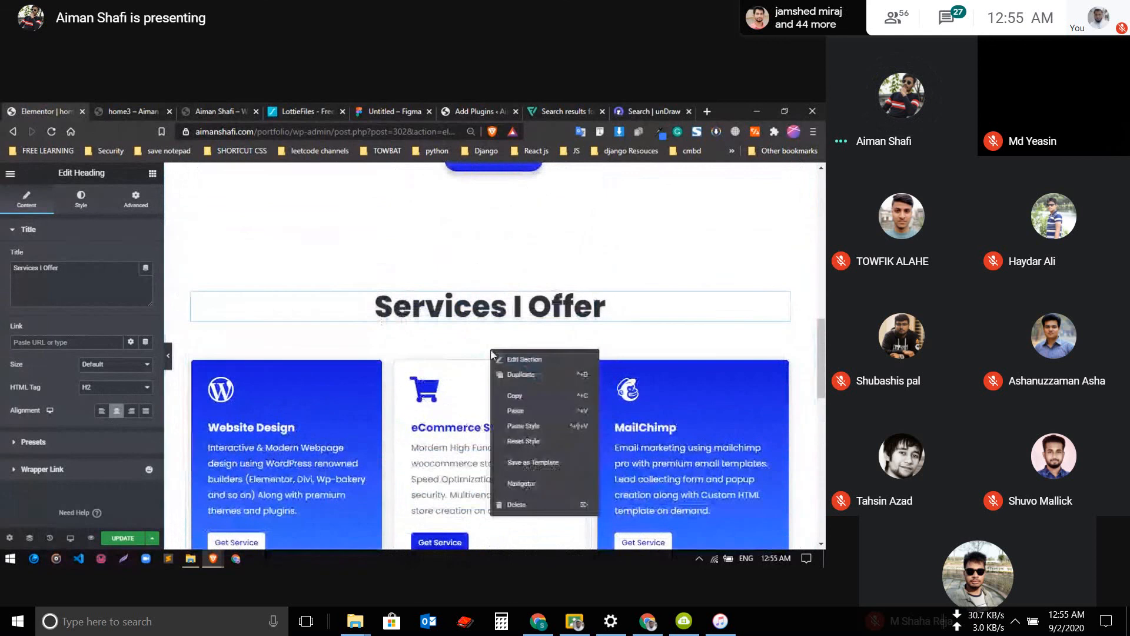
click(504, 376)
scroll(465, 374, down, 1)
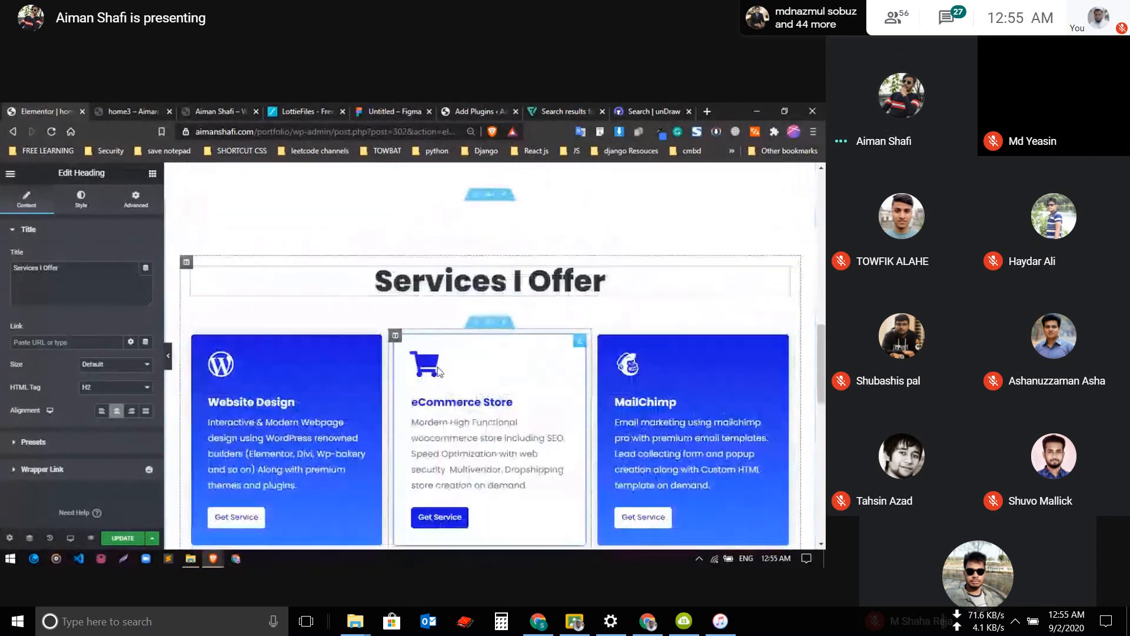
scroll(439, 371, up, 1)
scroll(439, 371, down, 2)
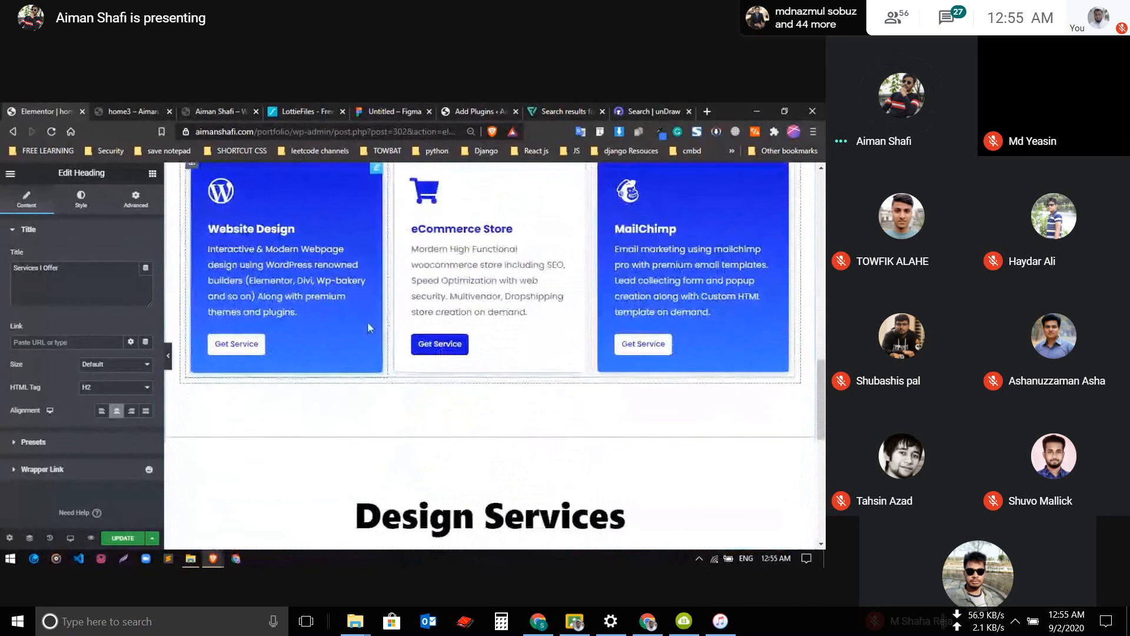
scroll(453, 376, up, 3)
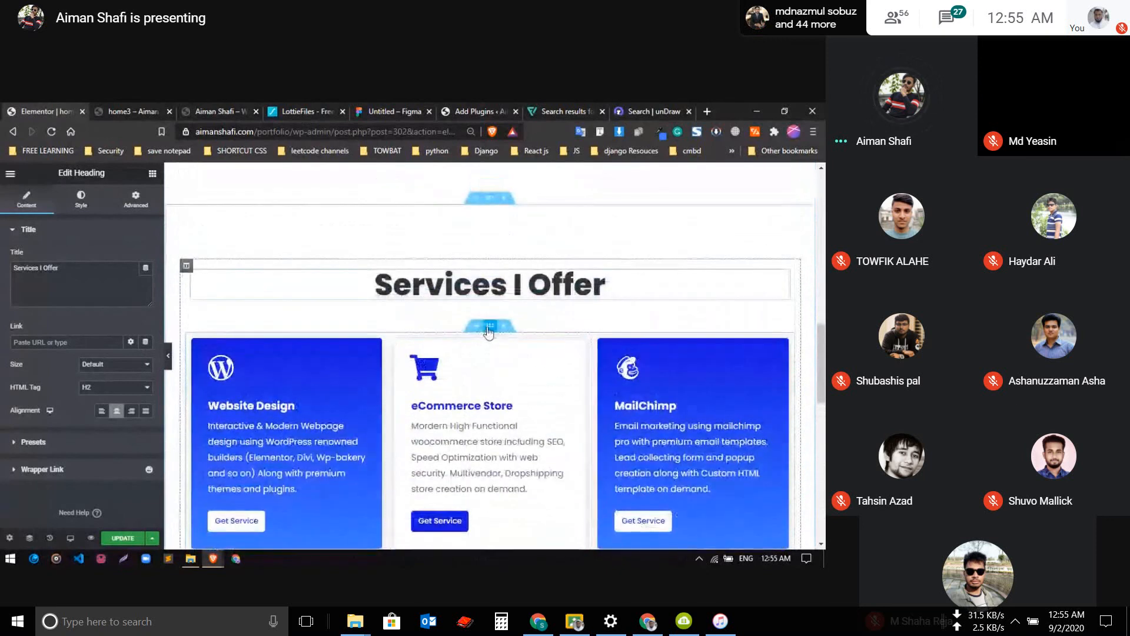
right_click(488, 328)
click(531, 354)
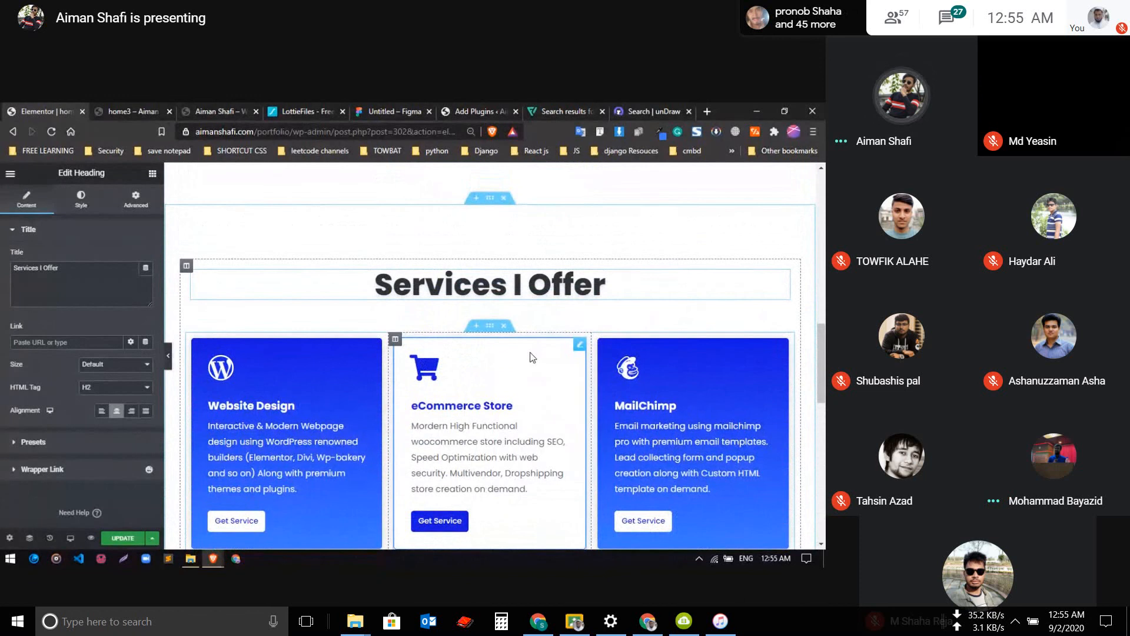
Update the page and compare the new Services I Offer section with the Design Services section below it
scroll(531, 356, down, 3)
click(135, 538)
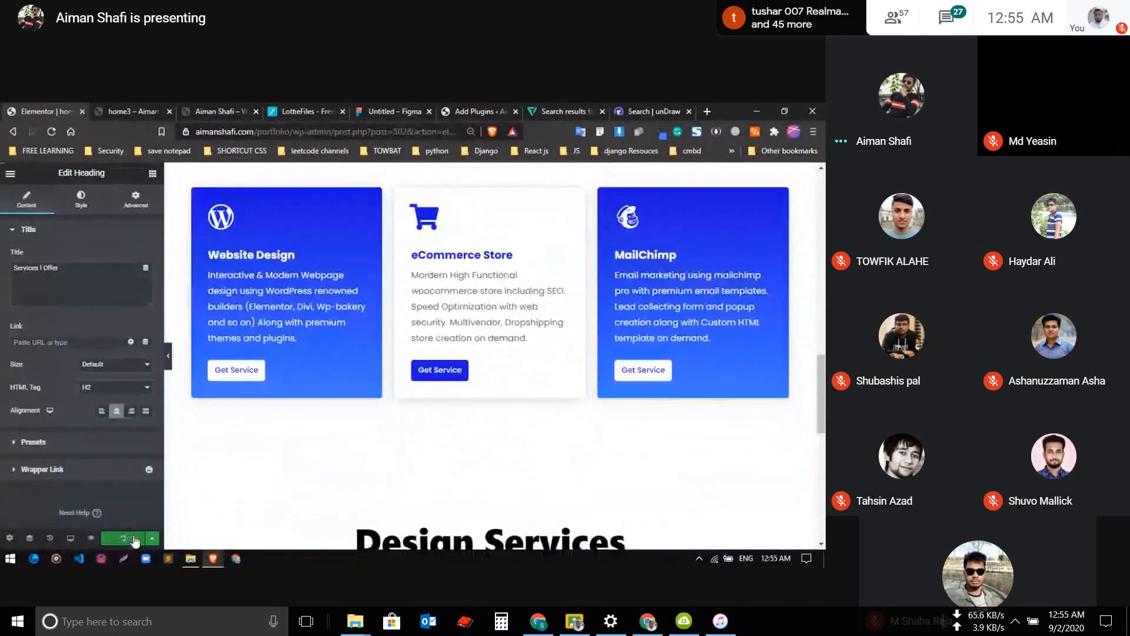
scroll(338, 356, down, 1)
scroll(383, 389, up, 2)
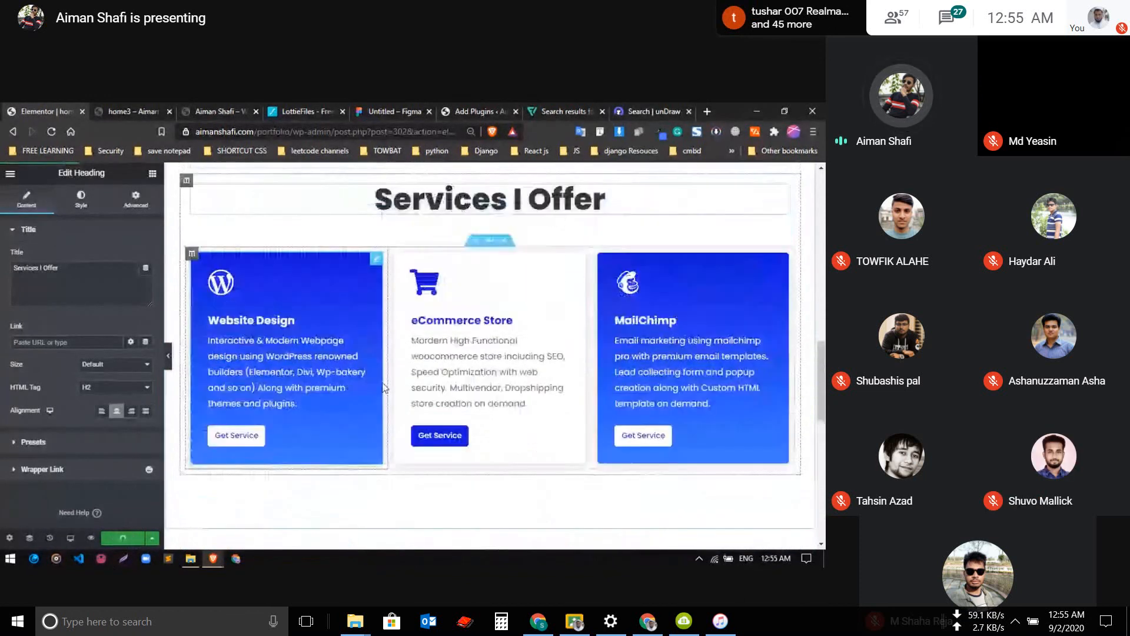
scroll(384, 389, down, 7)
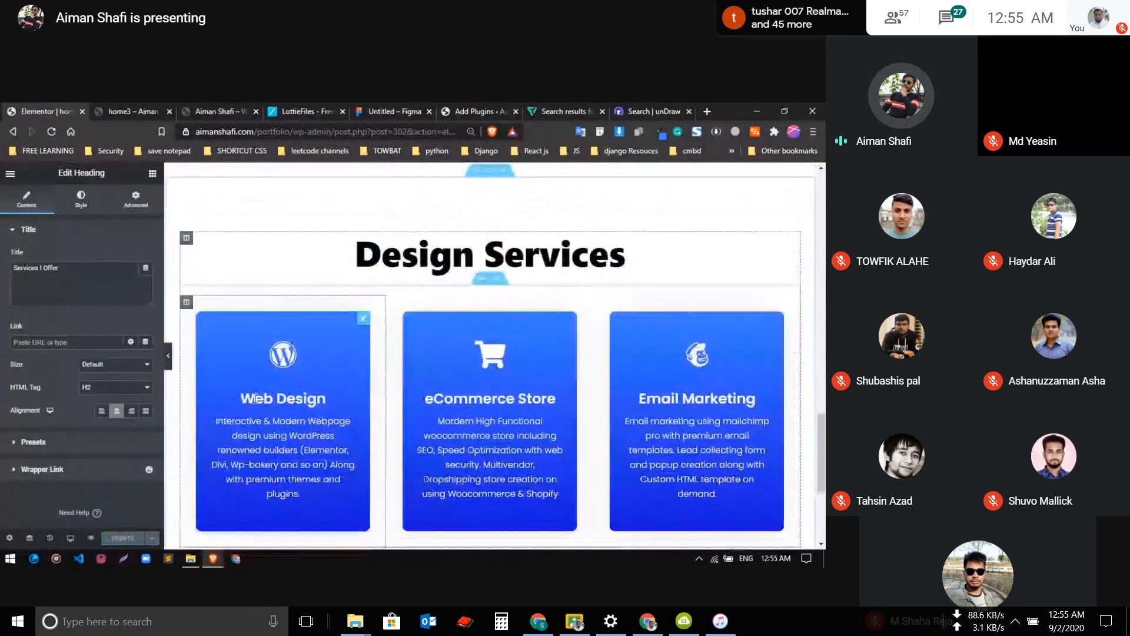
scroll(253, 401, up, 7)
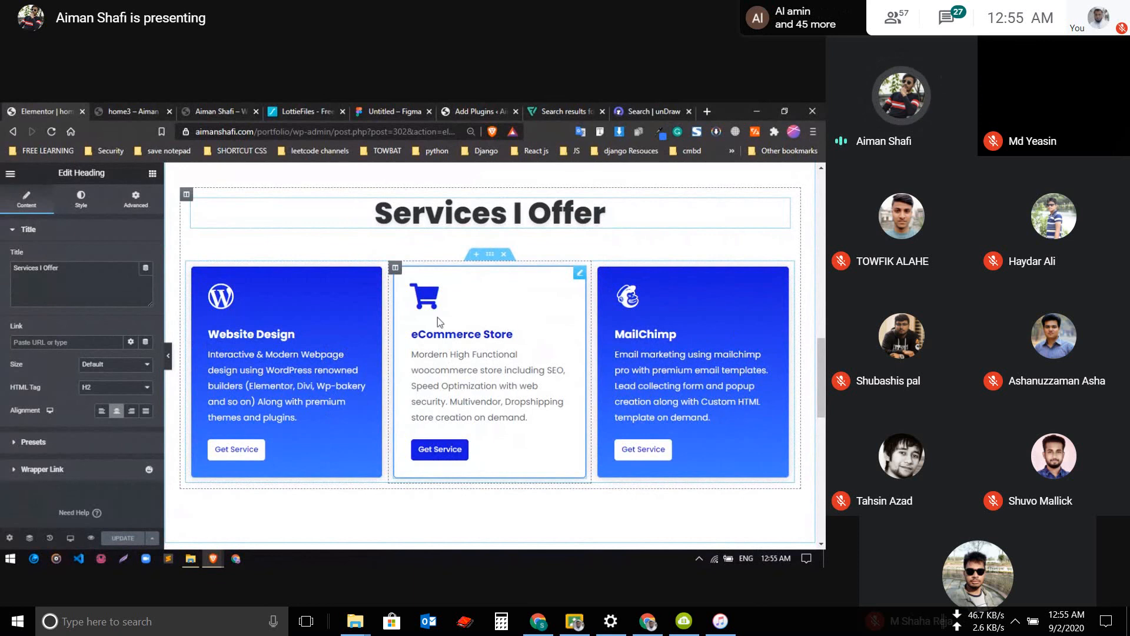
click(136, 111)
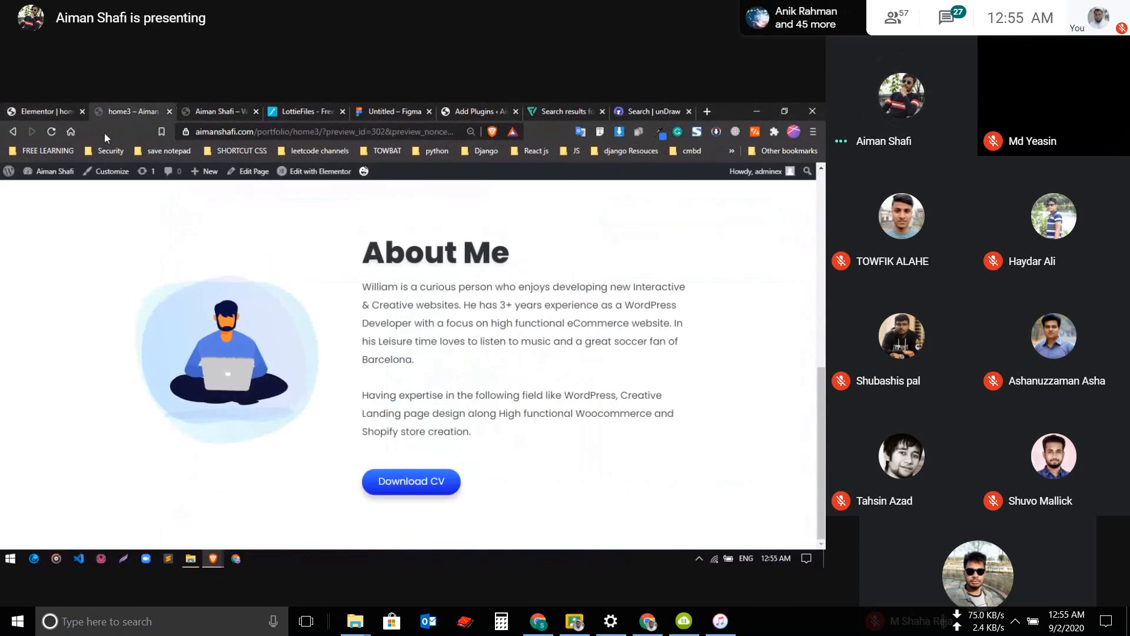
click(207, 112)
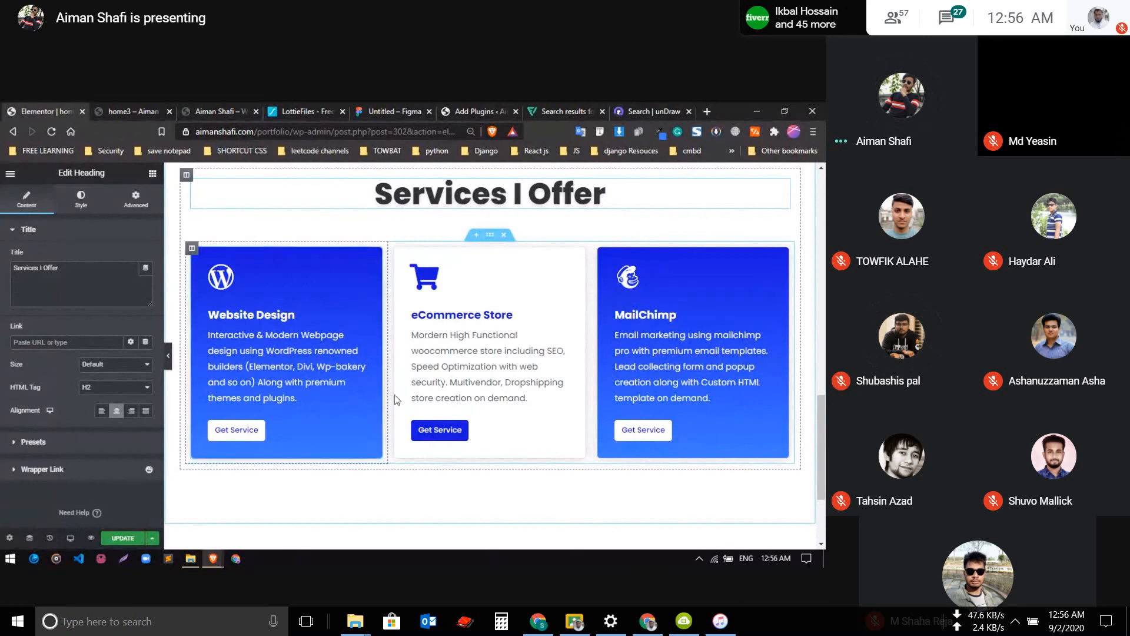
scroll(394, 394, up, 3)
scroll(508, 312, down, 3)
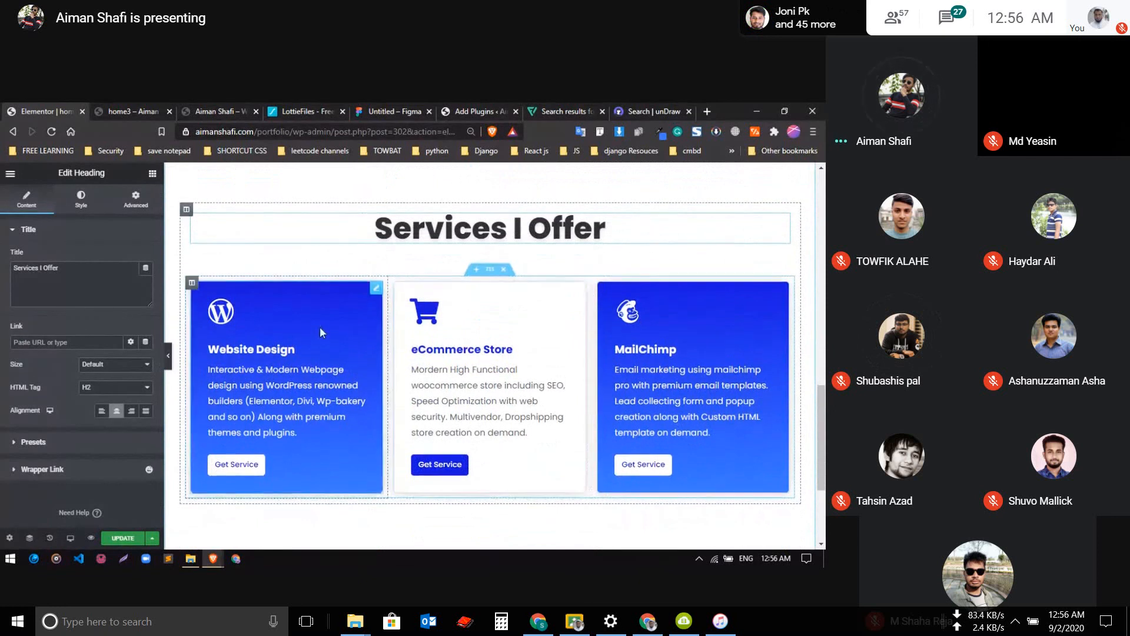
scroll(320, 326, up, 4)
scroll(322, 333, down, 2)
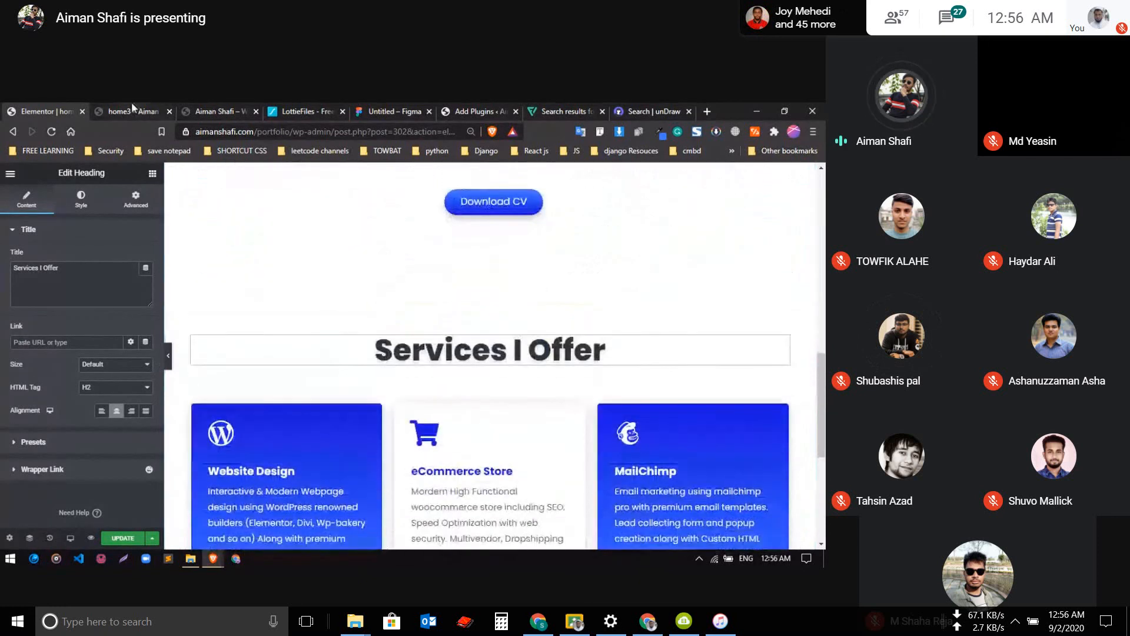
Examine the Live Projects, Team Members, "What Client's Says?" and "I'm here to assist you" sections on the existing portfolio site
click(132, 106)
click(225, 107)
scroll(255, 348, down, 3)
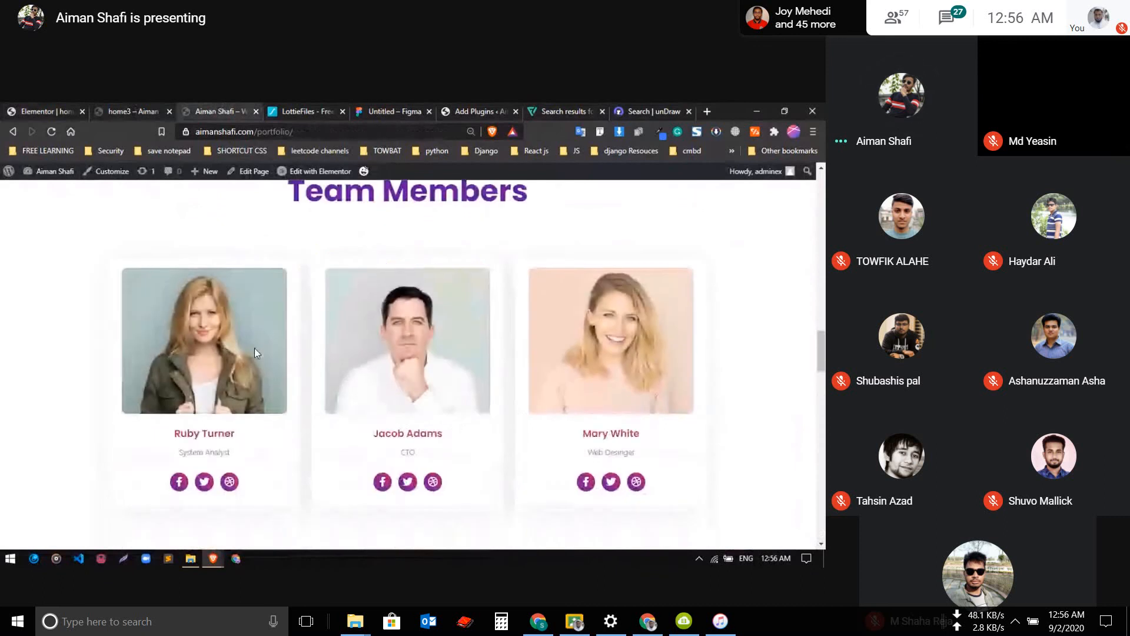
scroll(317, 473, up, 5)
drag(310, 394, 601, 423)
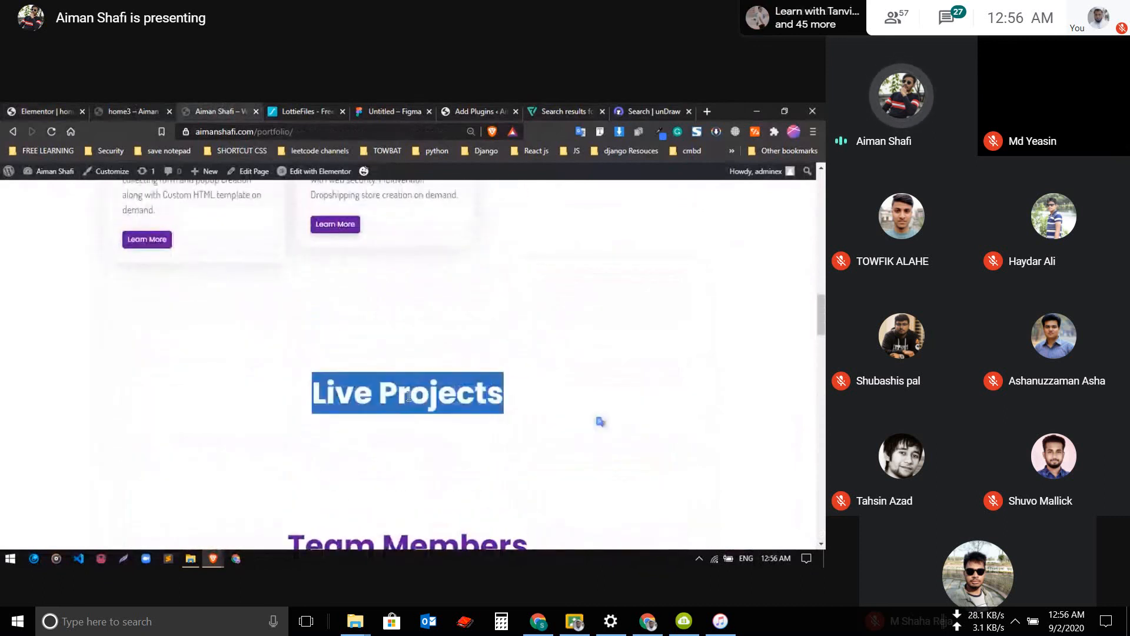
scroll(288, 430, down, 3)
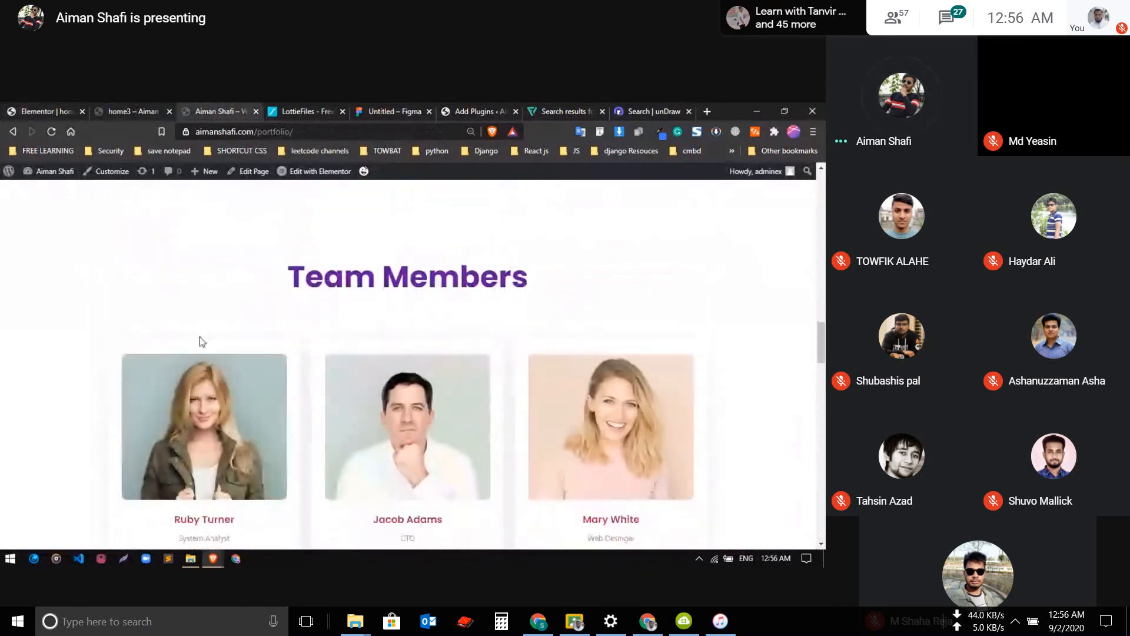
scroll(200, 339, down, 9)
drag(254, 283, 582, 309)
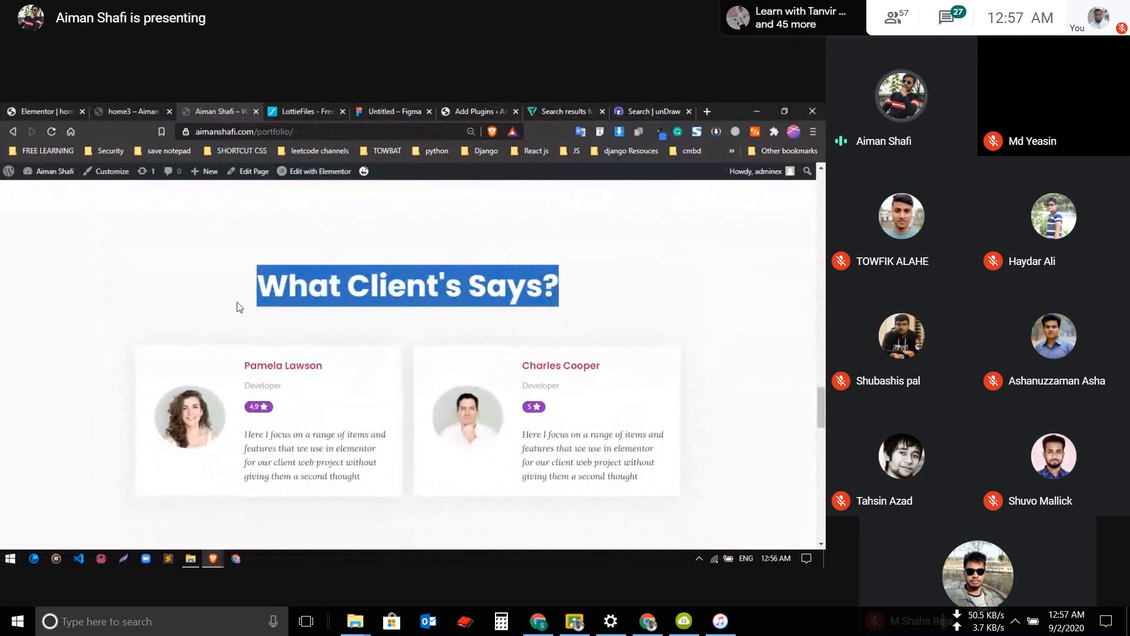
click(238, 303)
scroll(234, 325, down, 8)
scroll(236, 328, up, 2)
drag(239, 315, 676, 363)
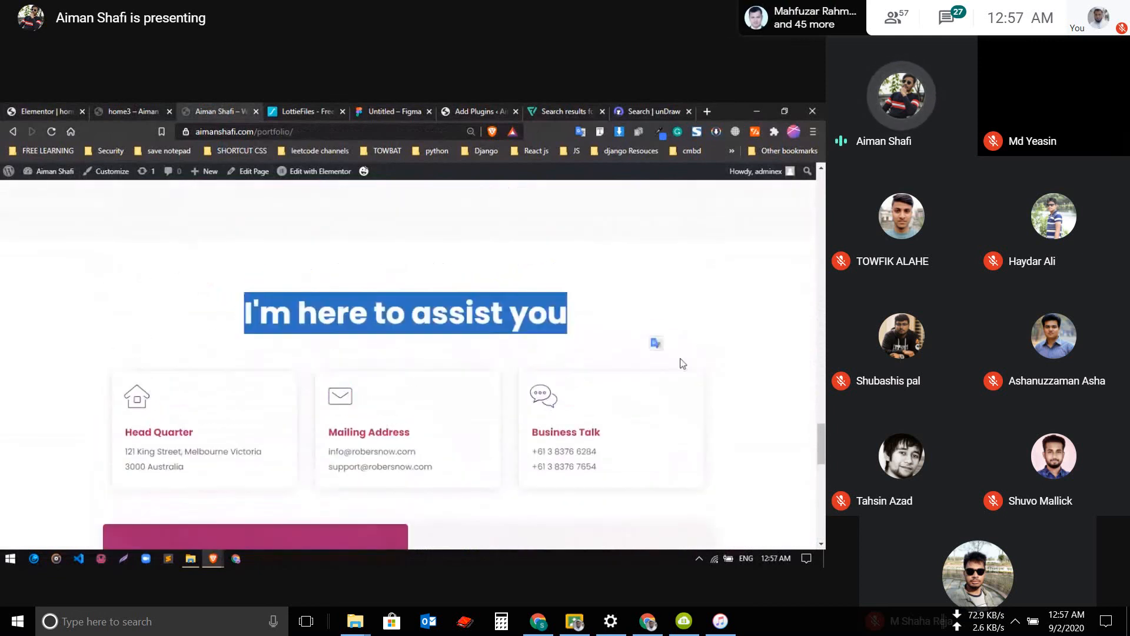
click(91, 212)
Return to the Elementor page editor, open the Happy Library below the services section and filter its blocks by Team
click(17, 110)
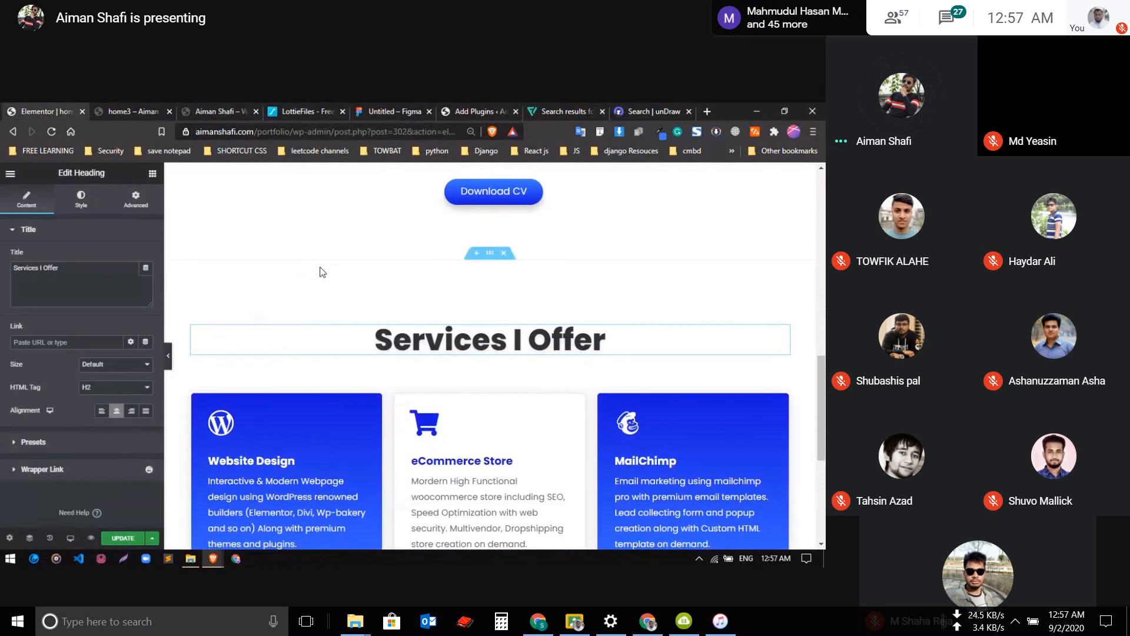
scroll(462, 395, down, 5)
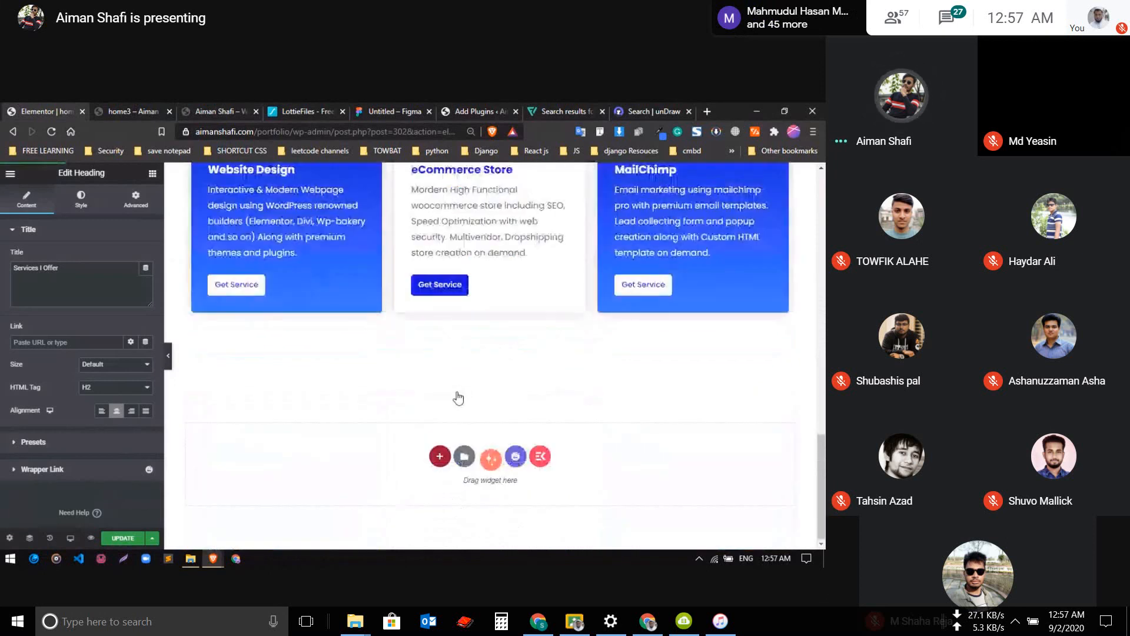
click(516, 457)
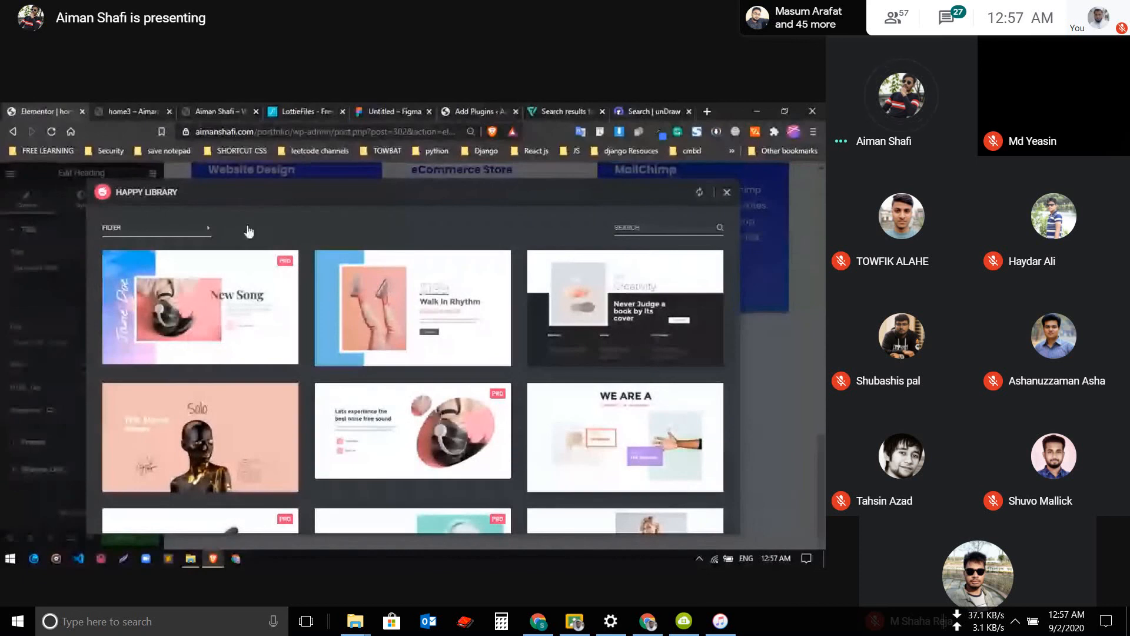
click(173, 236)
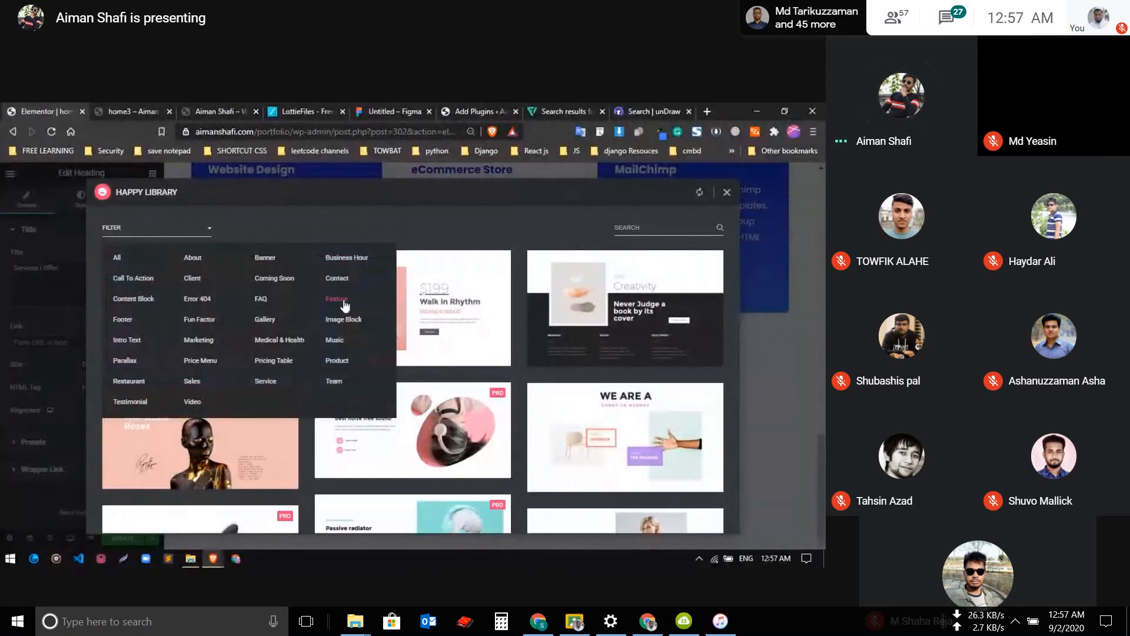
click(335, 383)
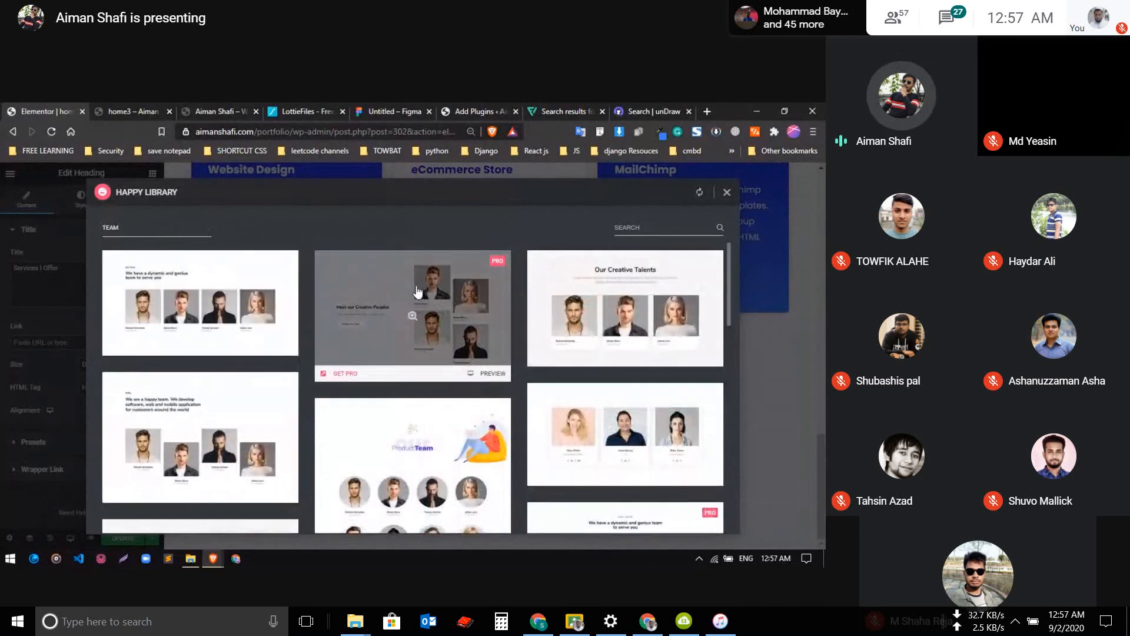
Browse the team blocks and insert the free "Meet our Management" template into the page
scroll(416, 291, down, 6)
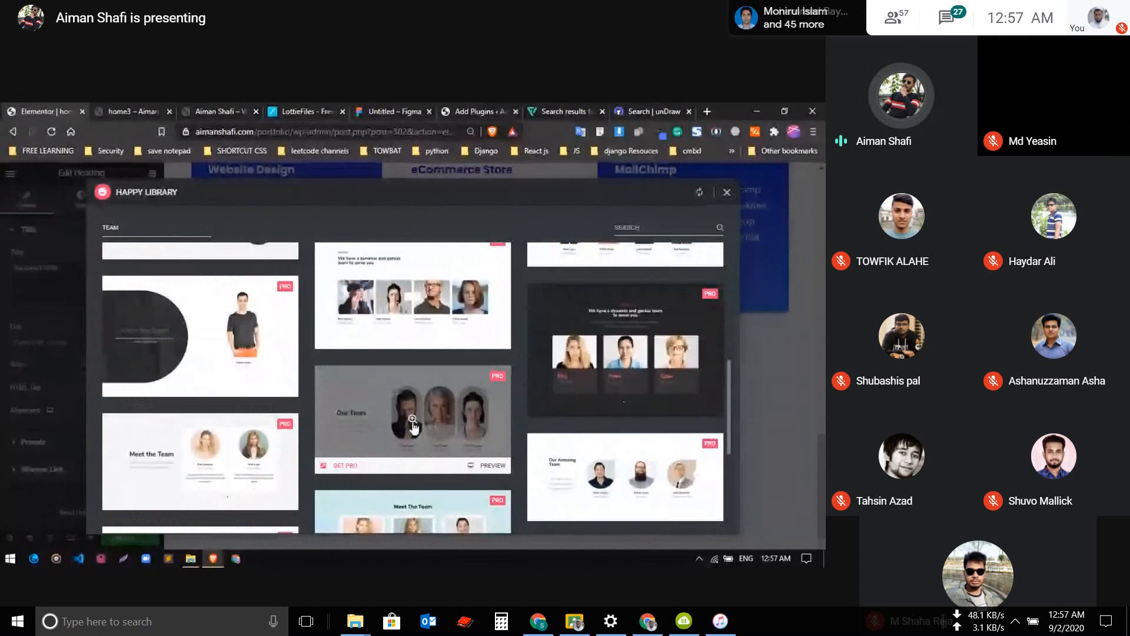
scroll(518, 438, up, 3)
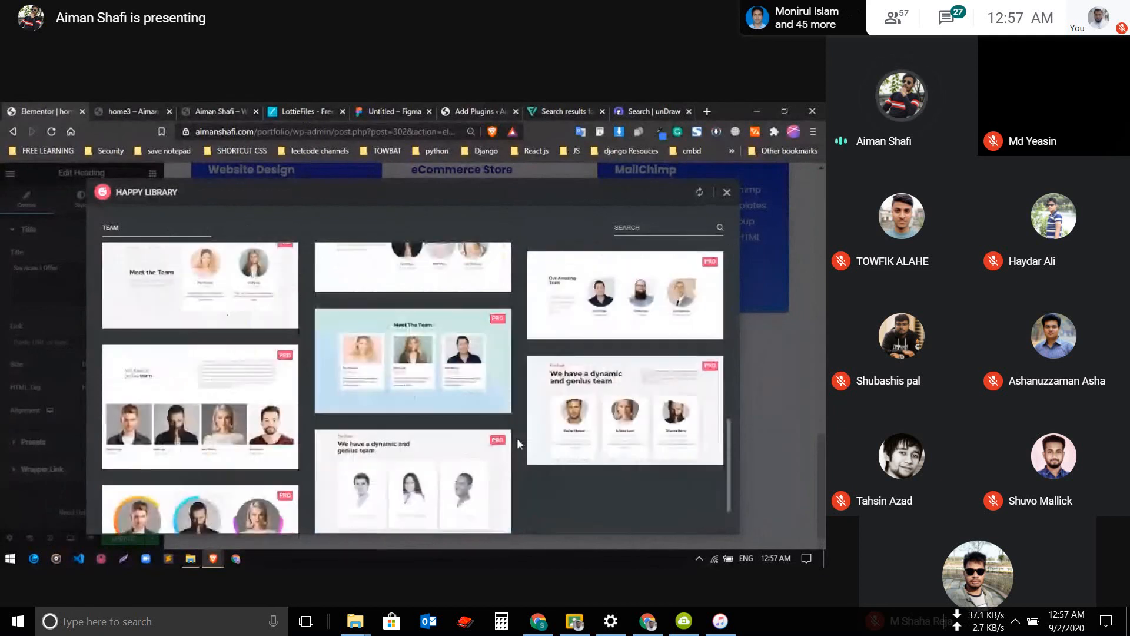
scroll(360, 438, up, 3)
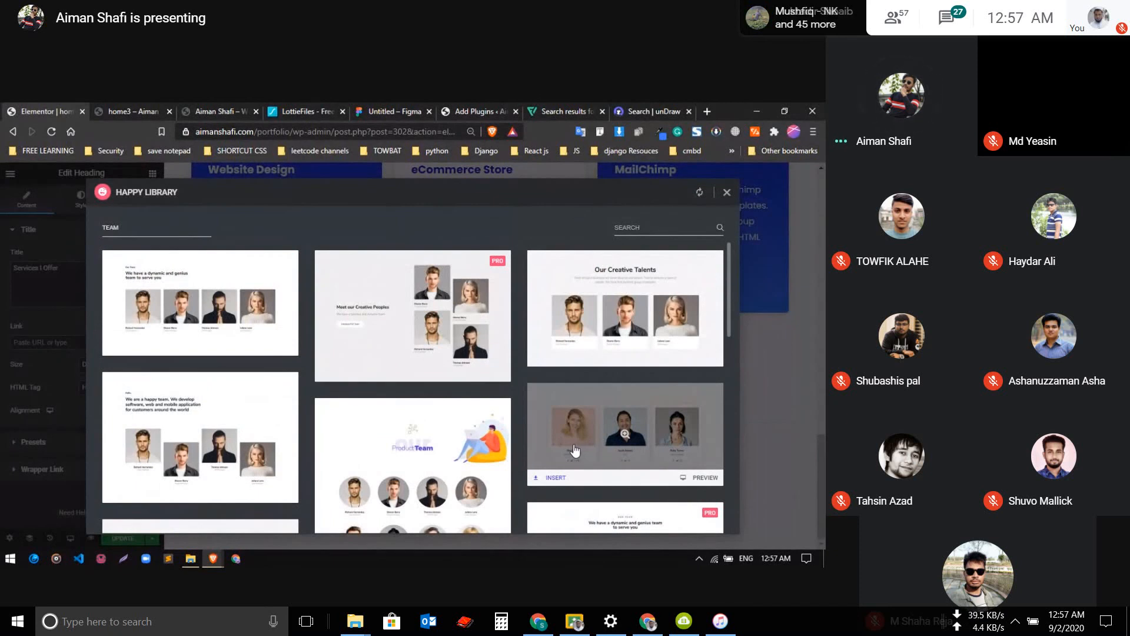
scroll(574, 451, down, 3)
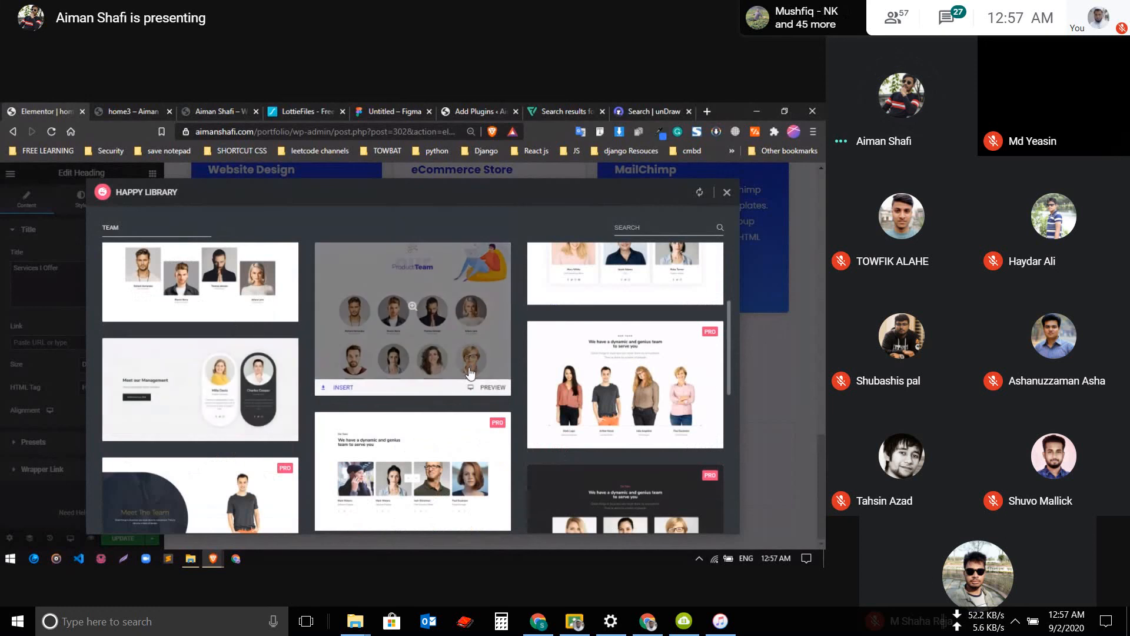
scroll(472, 370, up, 3)
scroll(479, 416, down, 3)
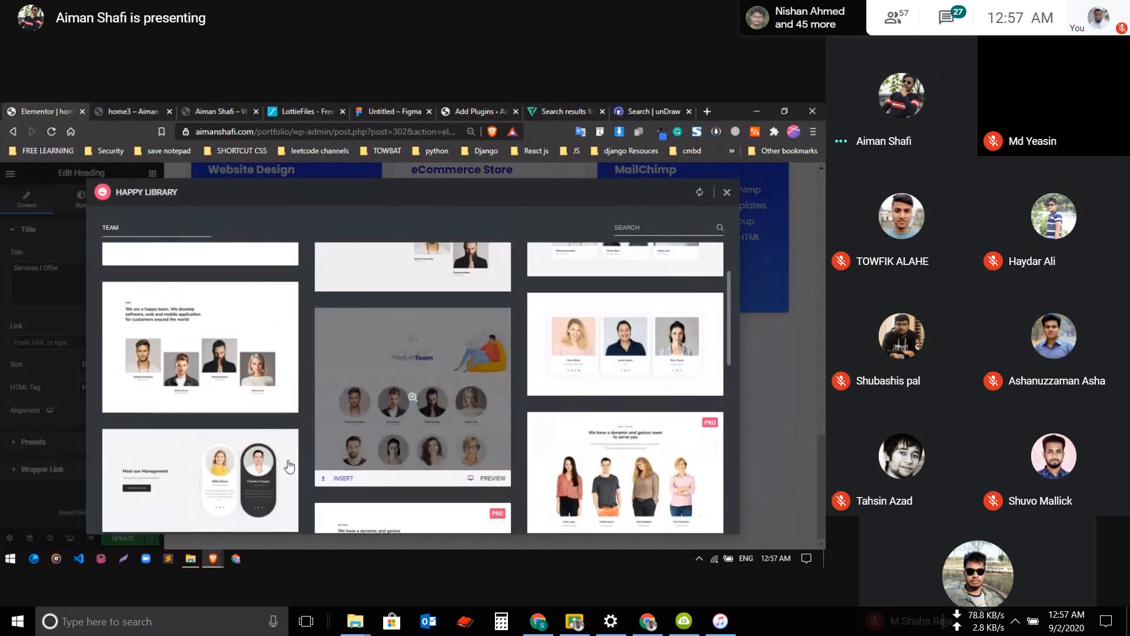
scroll(285, 467, up, 3)
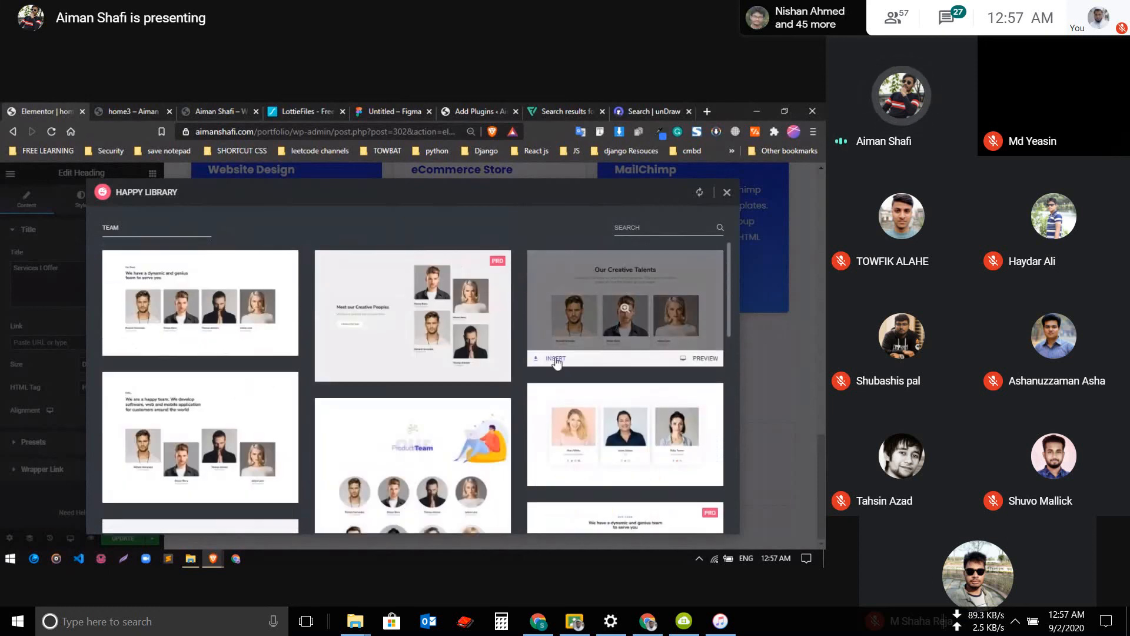
scroll(259, 422, down, 3)
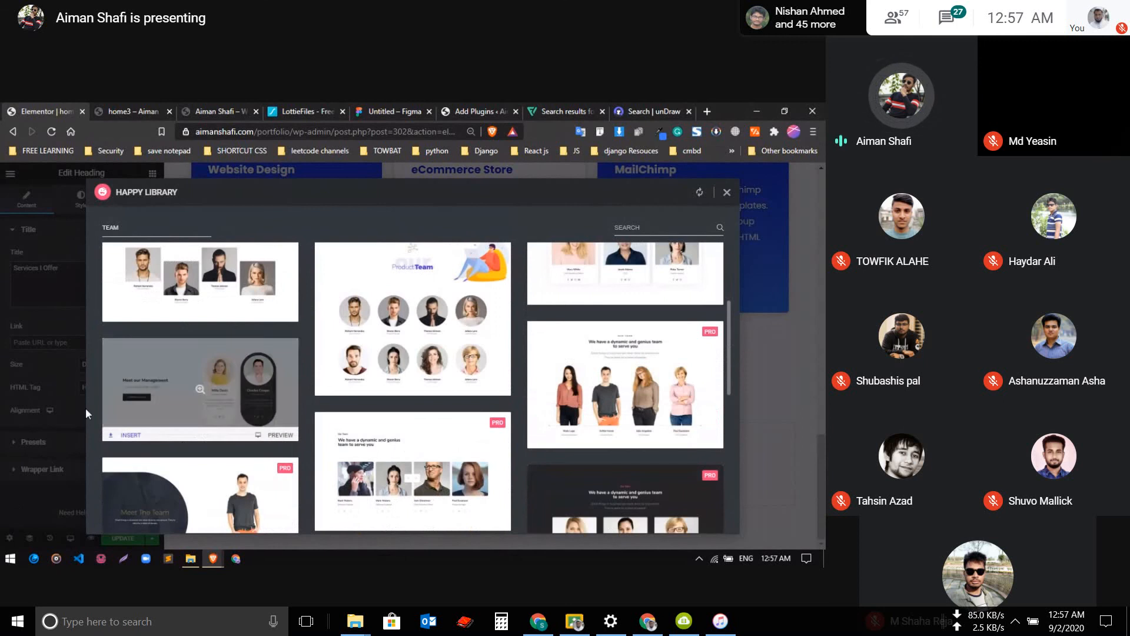
click(129, 433)
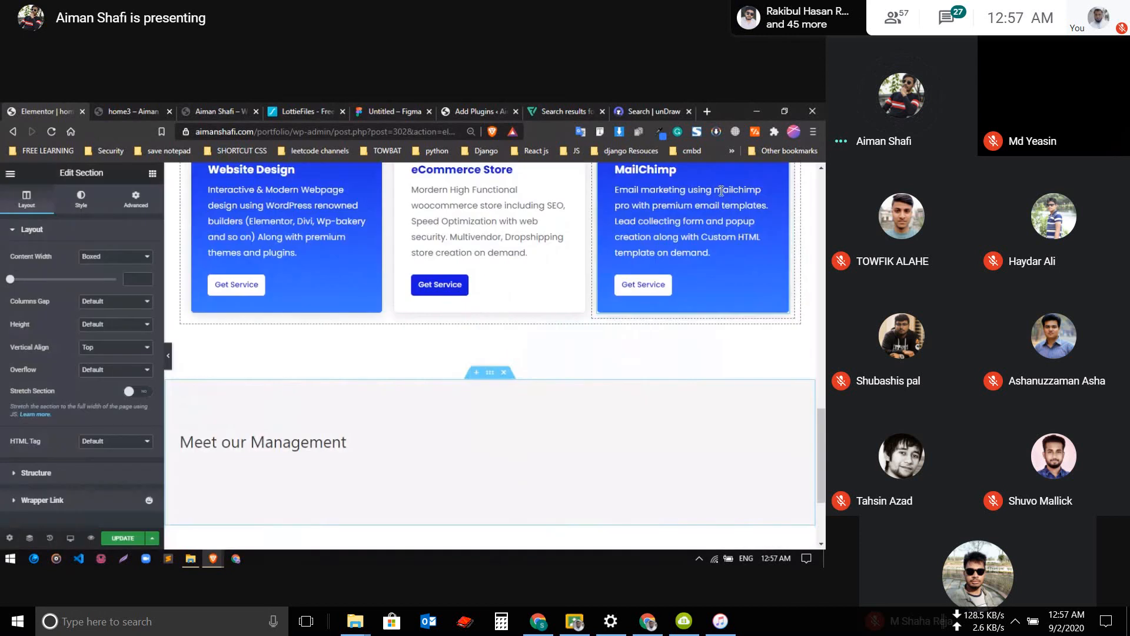
Check the inserted "Meet our Management" section and delete it from the page
scroll(478, 389, down, 2)
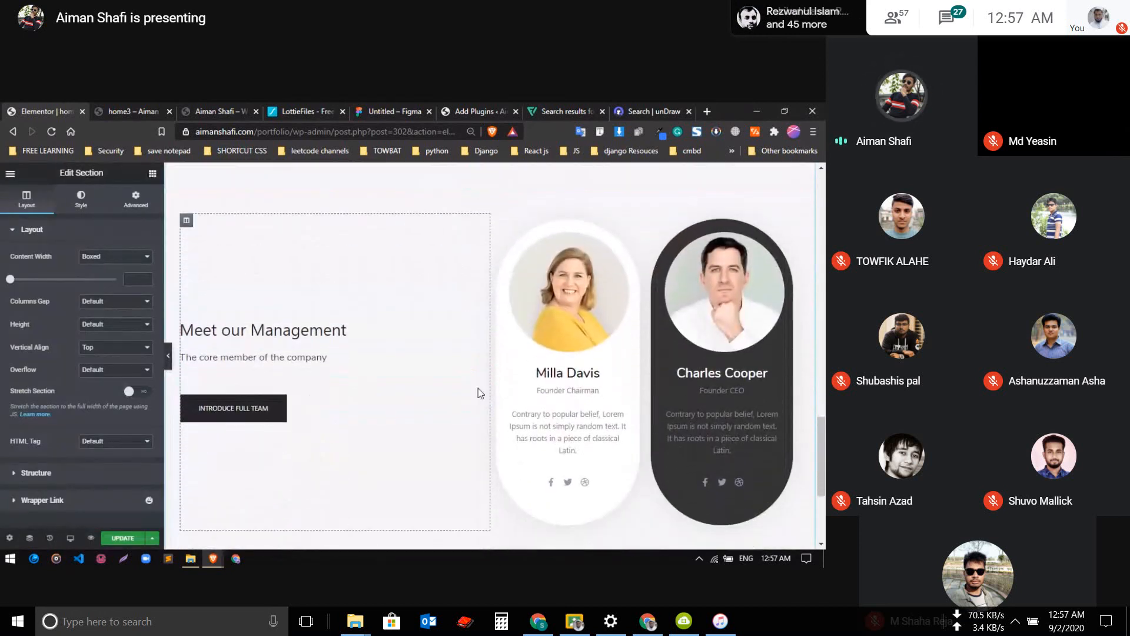
scroll(458, 377, up, 4)
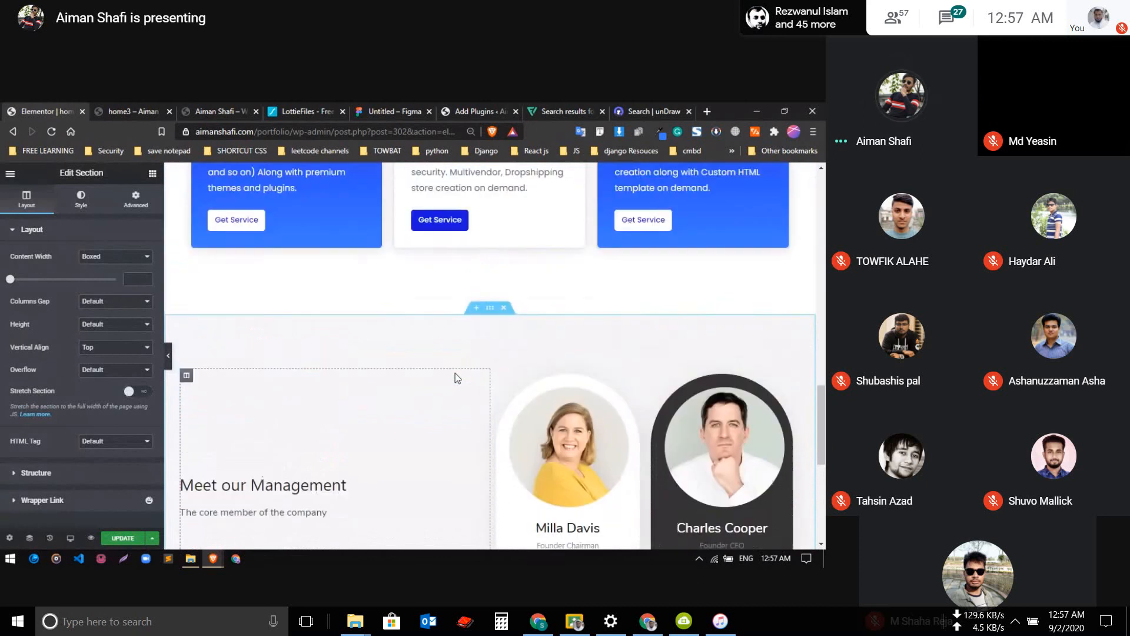
scroll(458, 377, down, 3)
scroll(458, 377, down, 1)
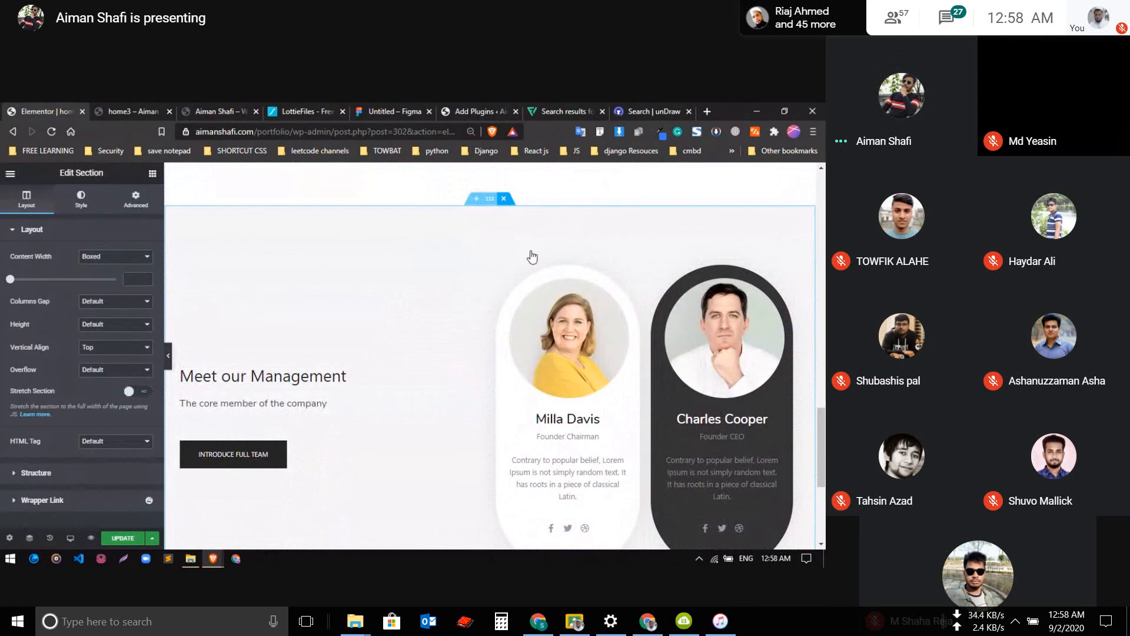
key(Delete)
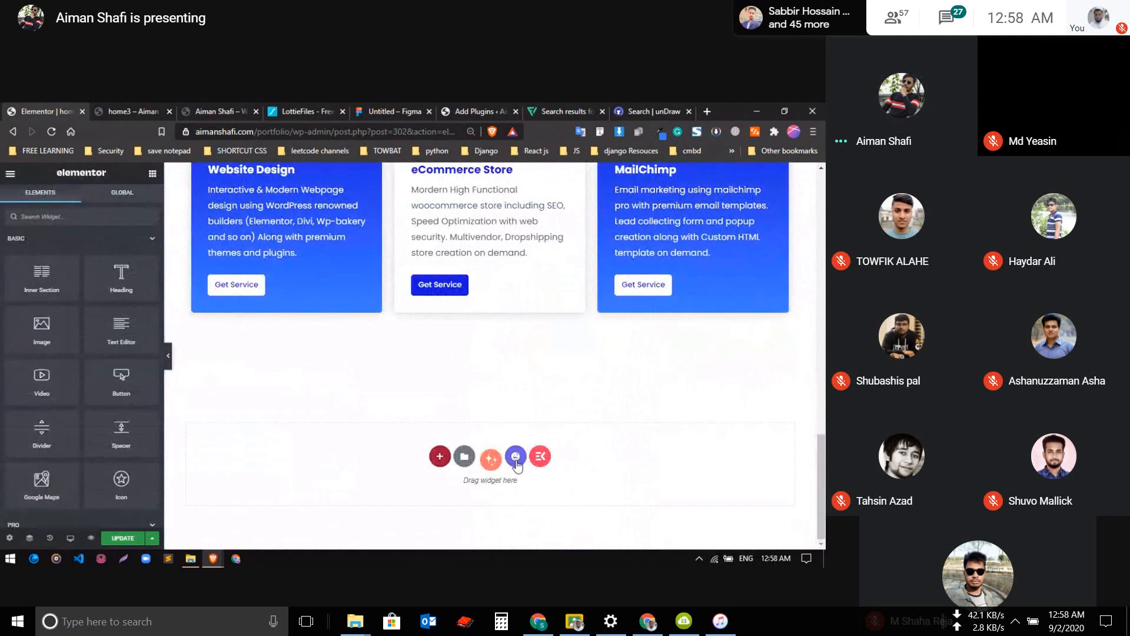
Insert the "Our Creative Talents" block from the Happy Library's Team category below the services section
click(516, 457)
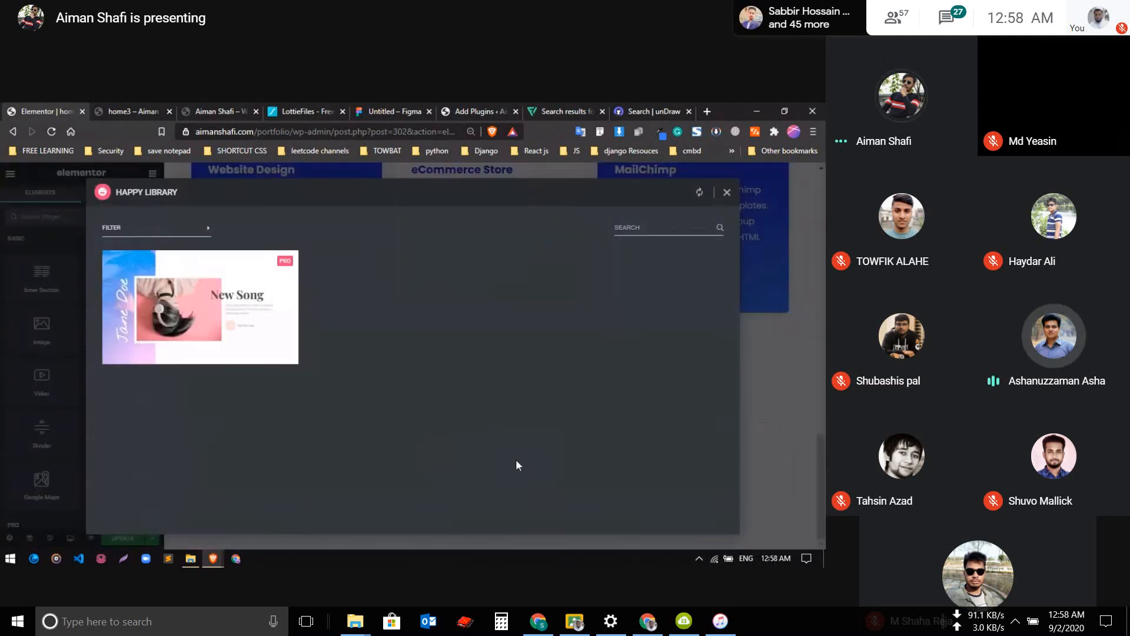
click(139, 227)
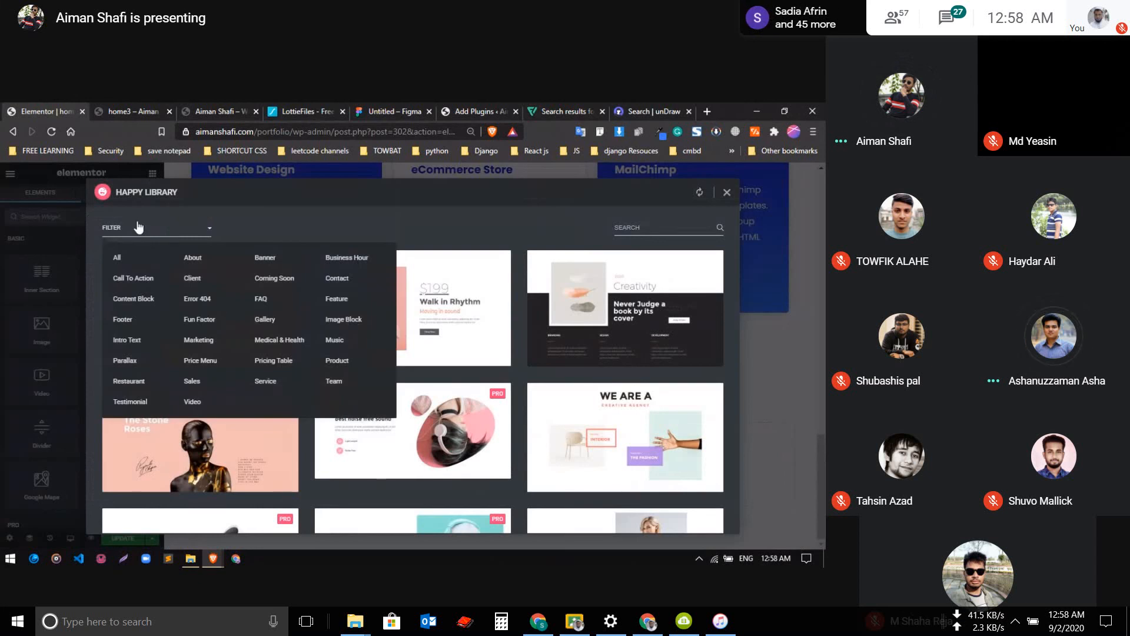
click(337, 382)
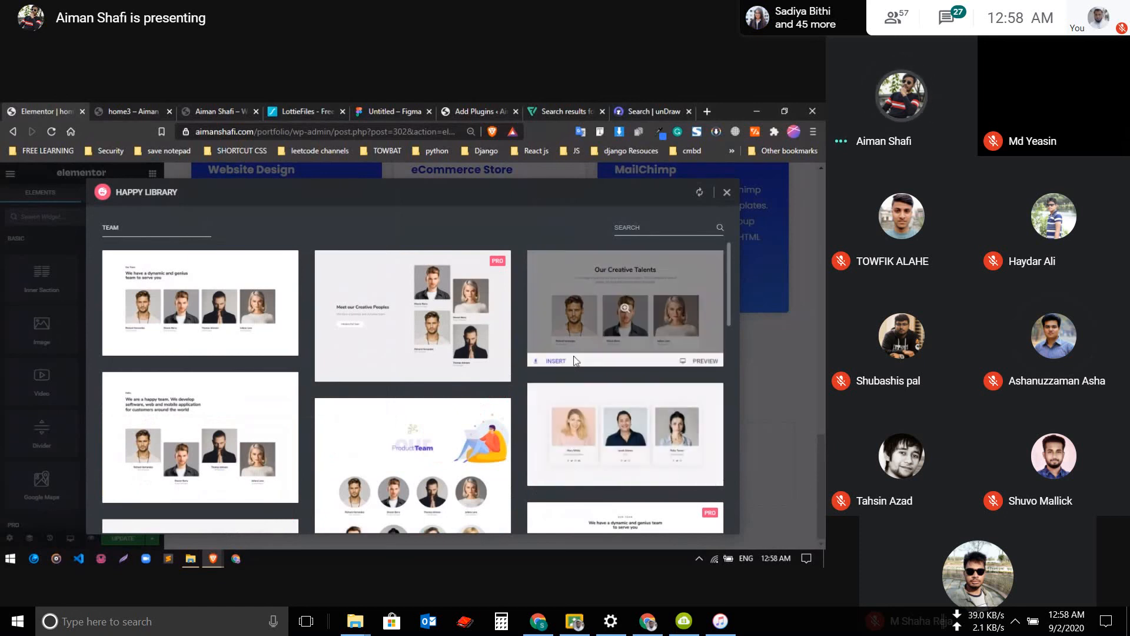
click(557, 357)
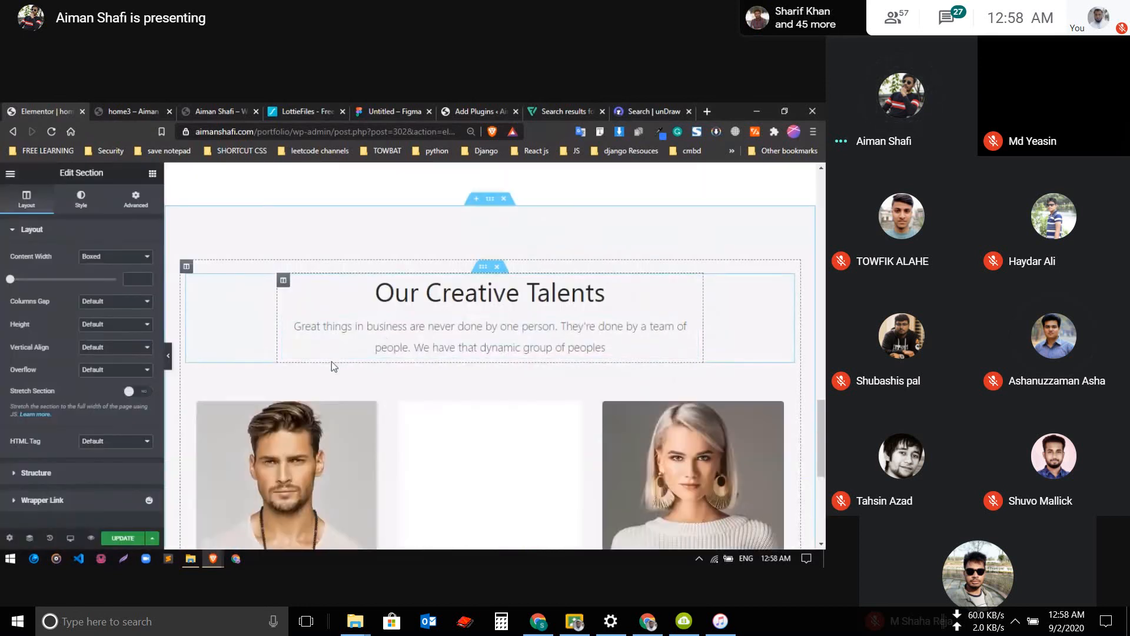
scroll(331, 362, down, 4)
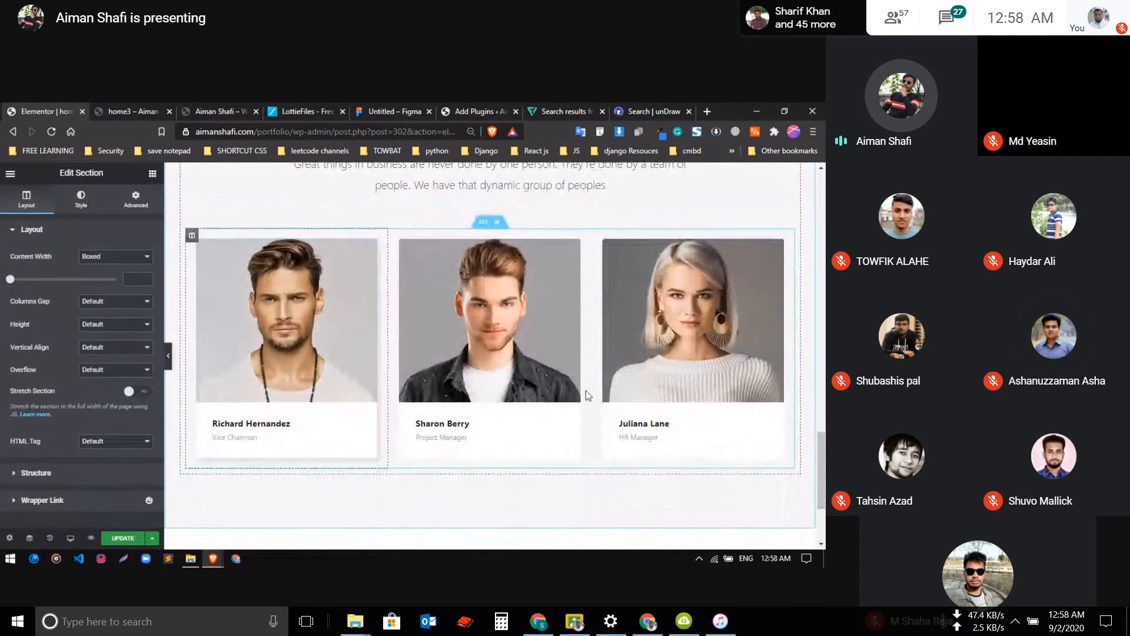
Delete the description text below the "Our Creative Talents" heading
scroll(337, 374, up, 5)
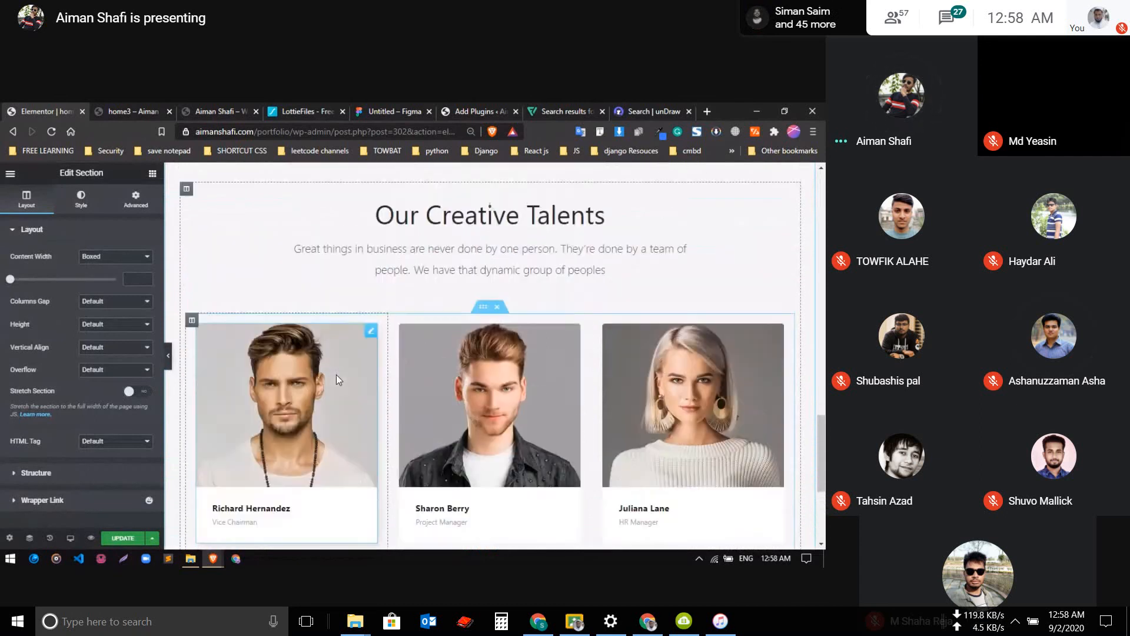
right_click(521, 368)
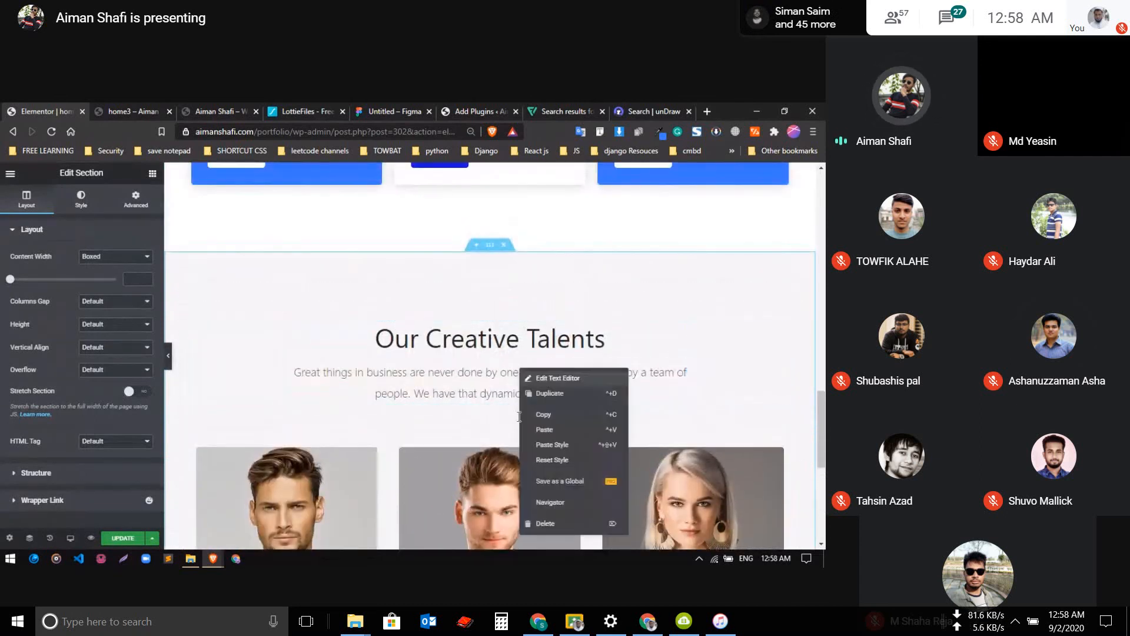
click(564, 524)
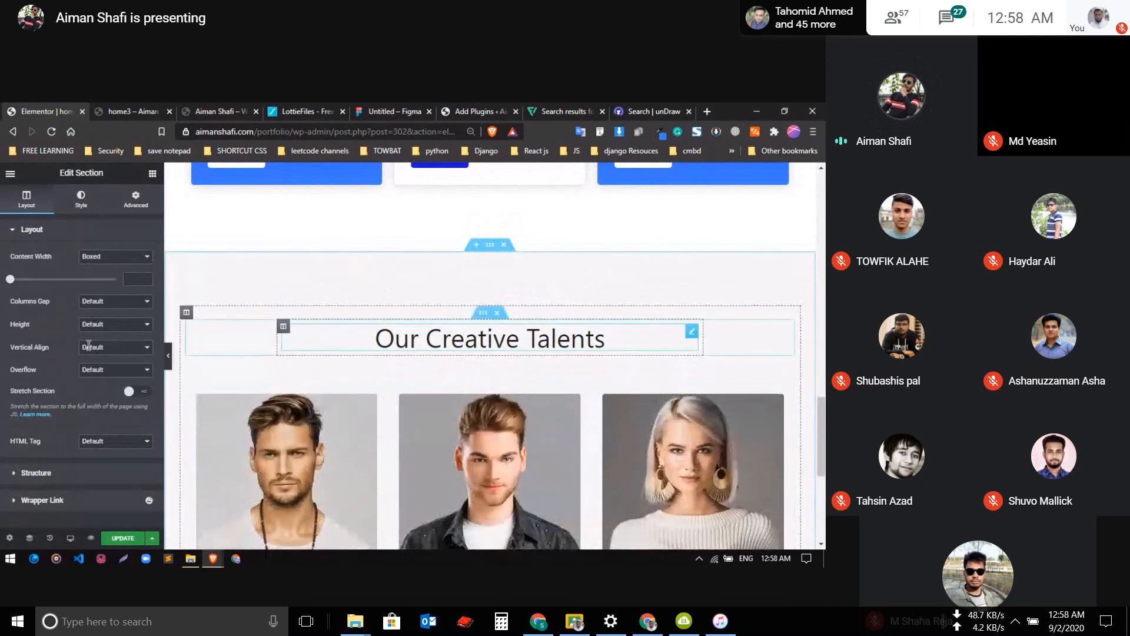
Copy the "Services I Offer" heading and paste its style onto the "Our Creative Talents" heading
scroll(432, 311, up, 1)
scroll(433, 312, up, 5)
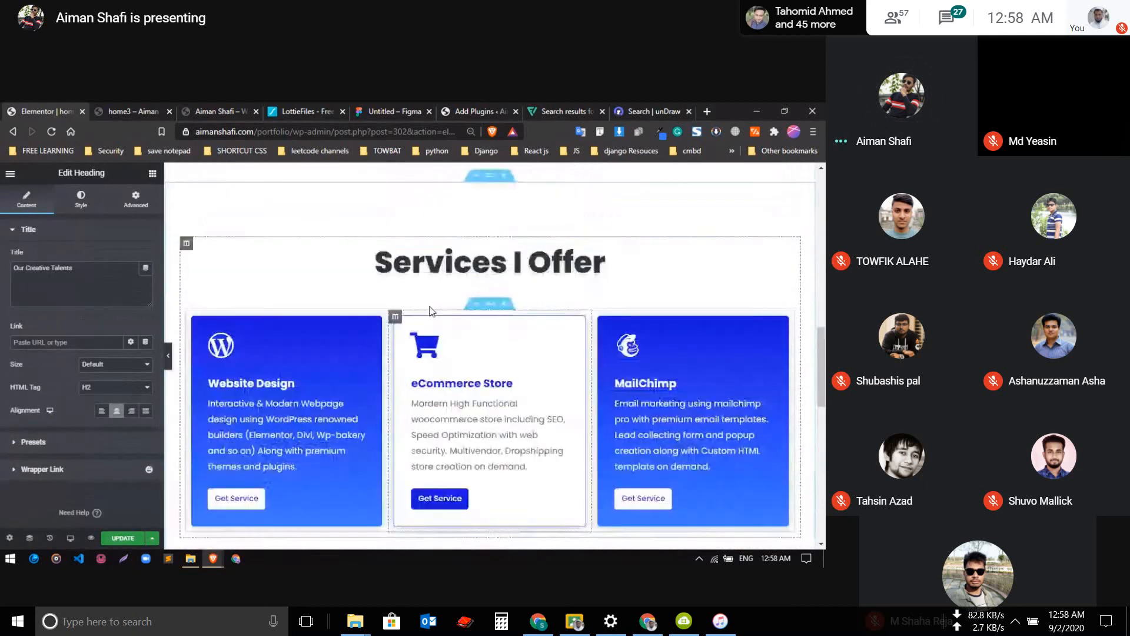
right_click(409, 322)
click(427, 362)
scroll(425, 377, down, 6)
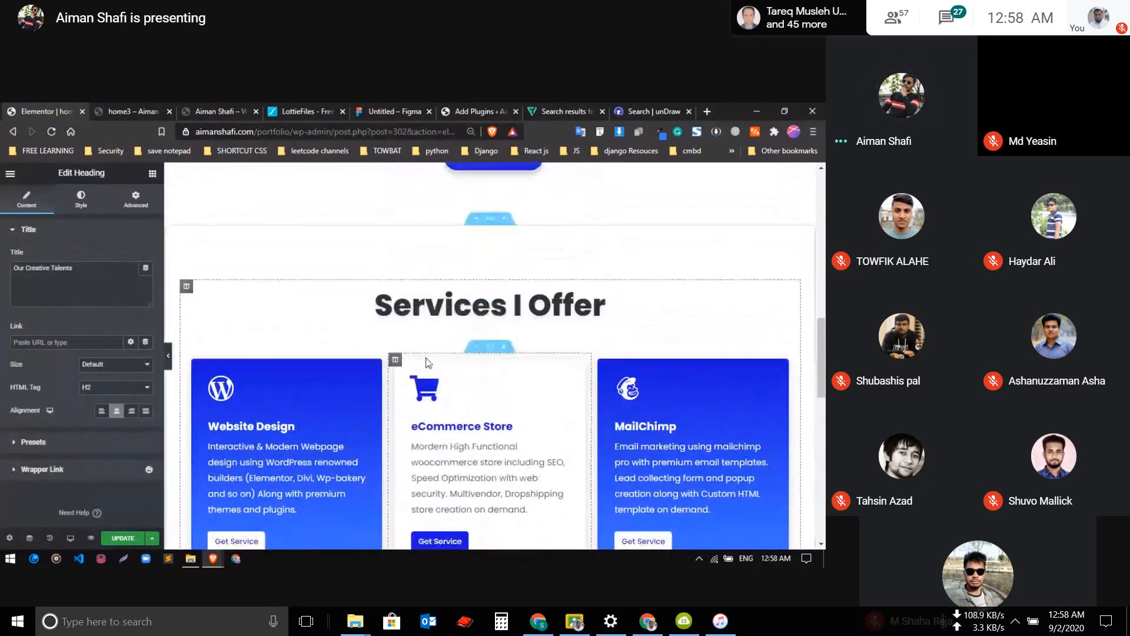
scroll(424, 397, down, 1)
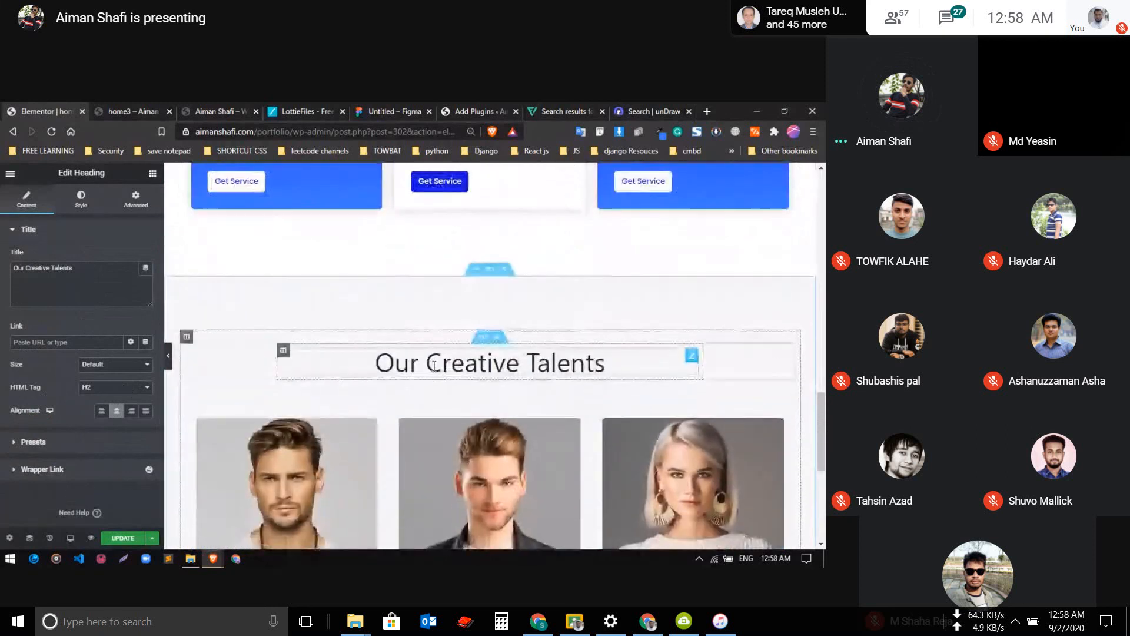
right_click(433, 371)
click(464, 443)
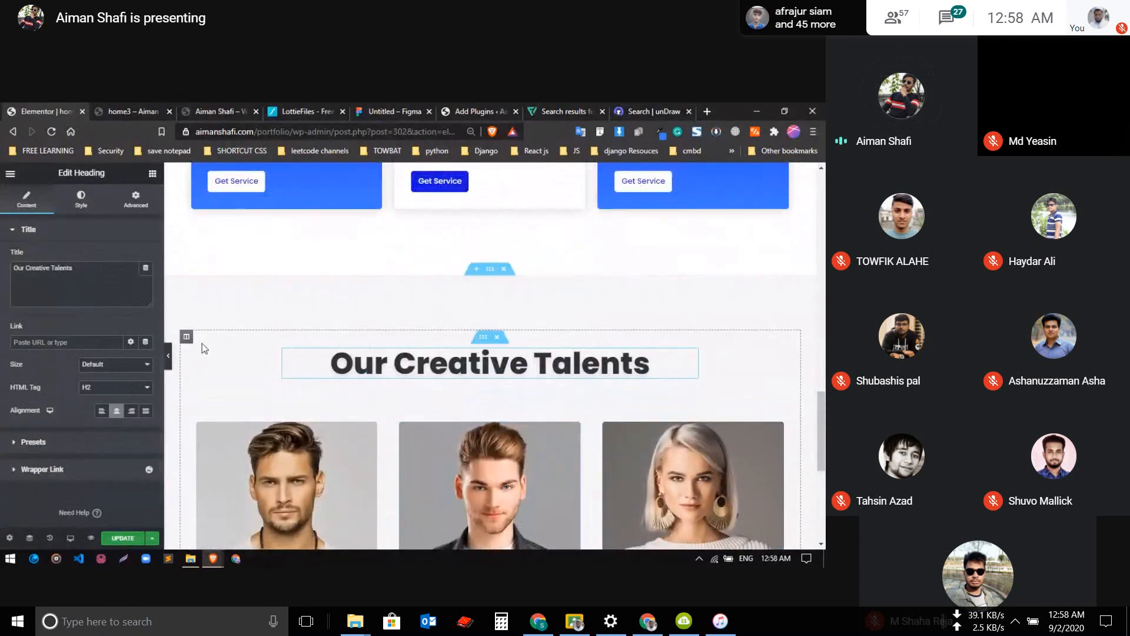
Change the team section's heading to "My Creative Talents"
scroll(202, 343, down, 1)
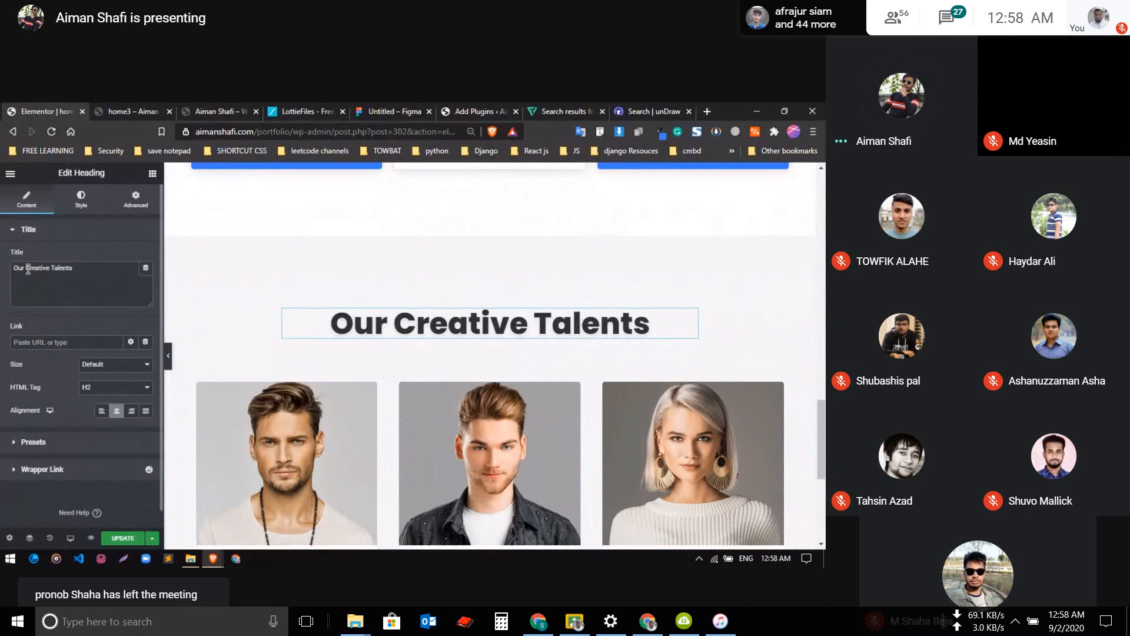
drag(10, 268, 23, 268)
text(My)
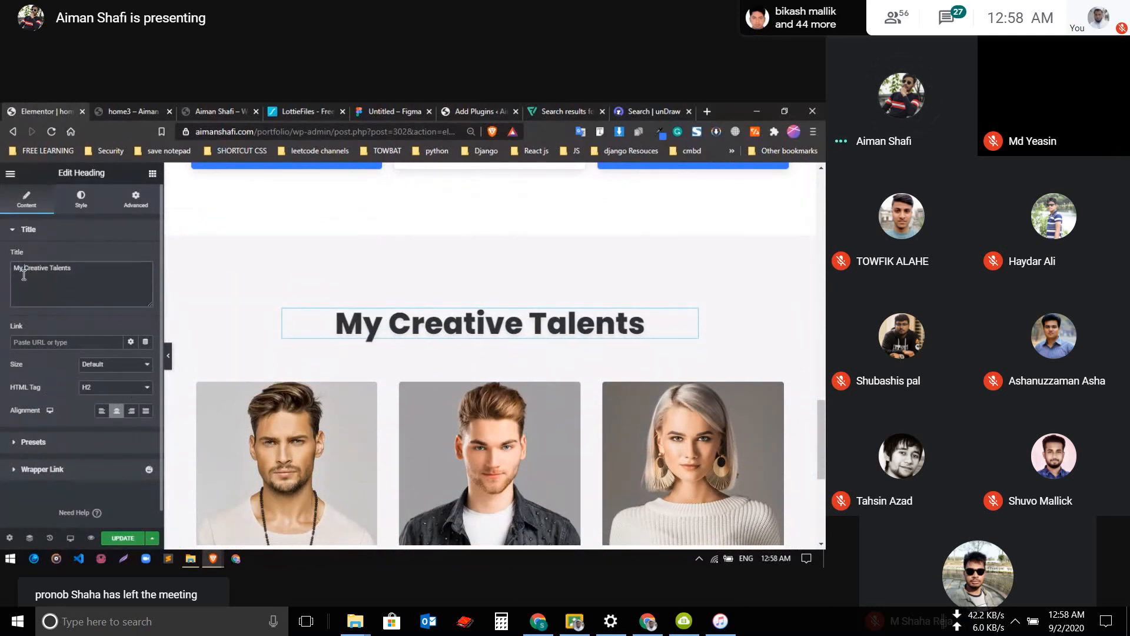
Review the page layout from the About Me section through Services I Offer to the team section
key(shift+Right)
key(shift+Right)
key(shift+Right)
key(shift+Right)
key(shift+Right)
key(shift+Right)
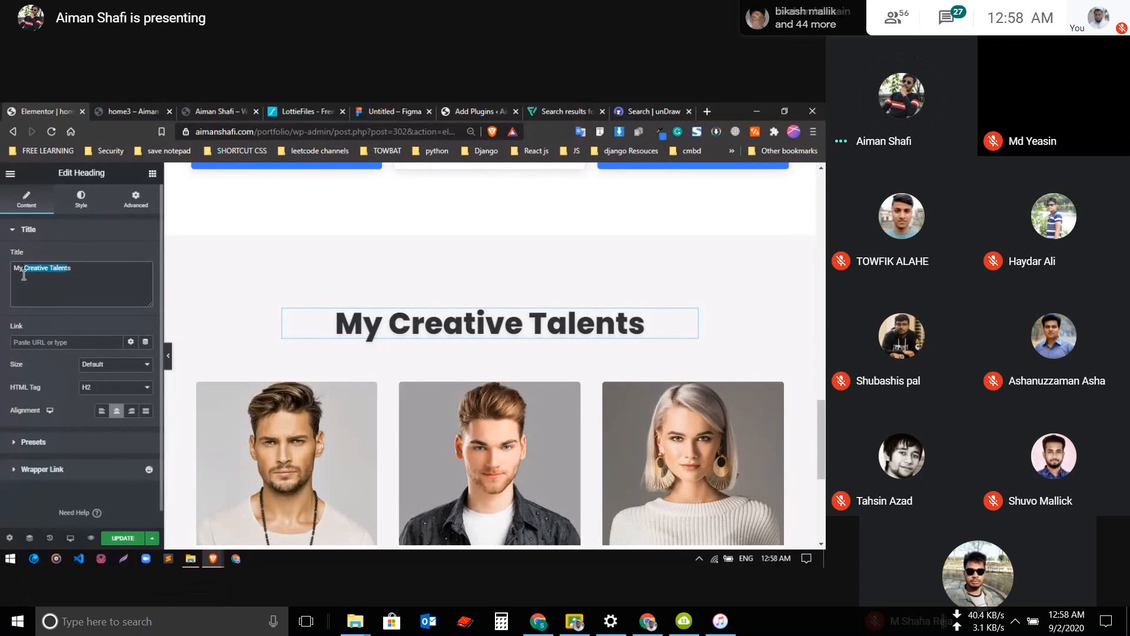
scroll(478, 267, down, 3)
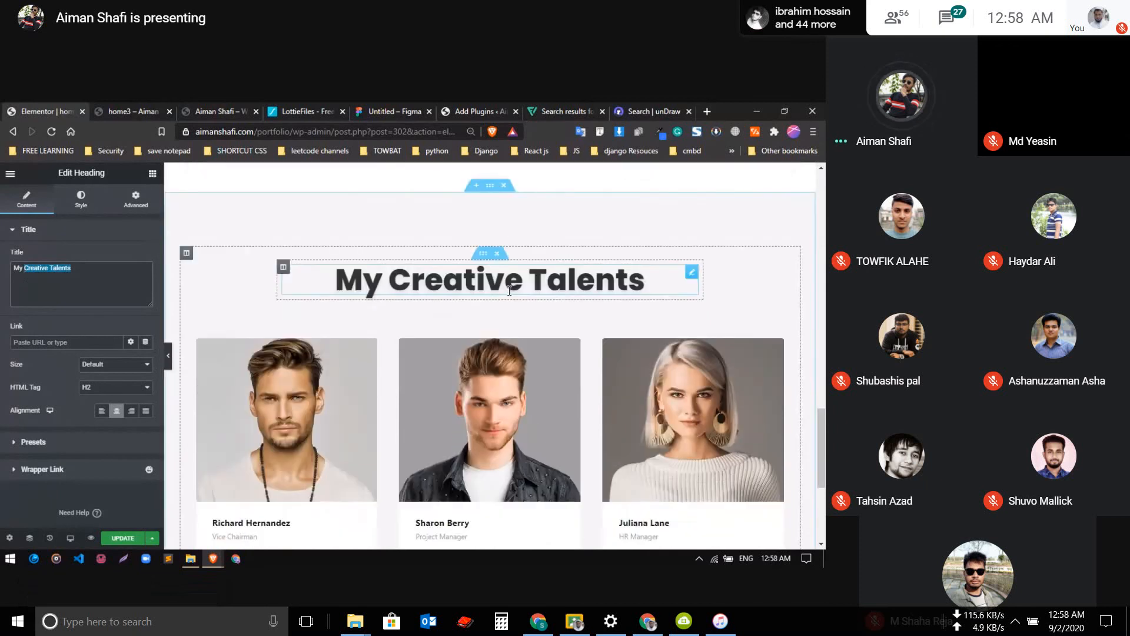
scroll(387, 287, up, 10)
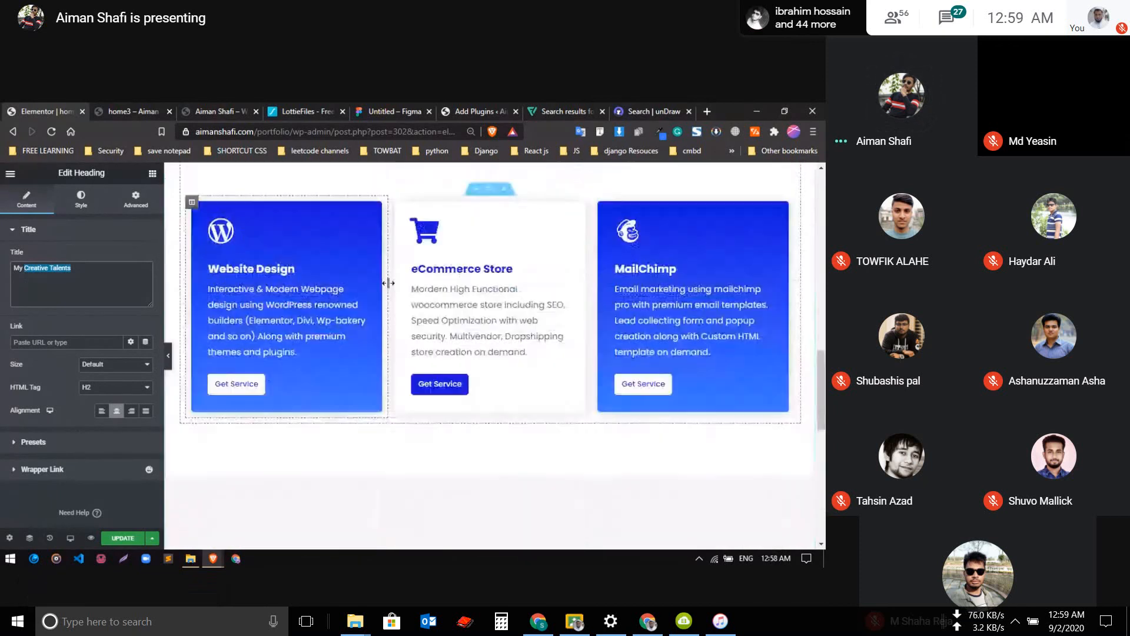
scroll(388, 288, up, 6)
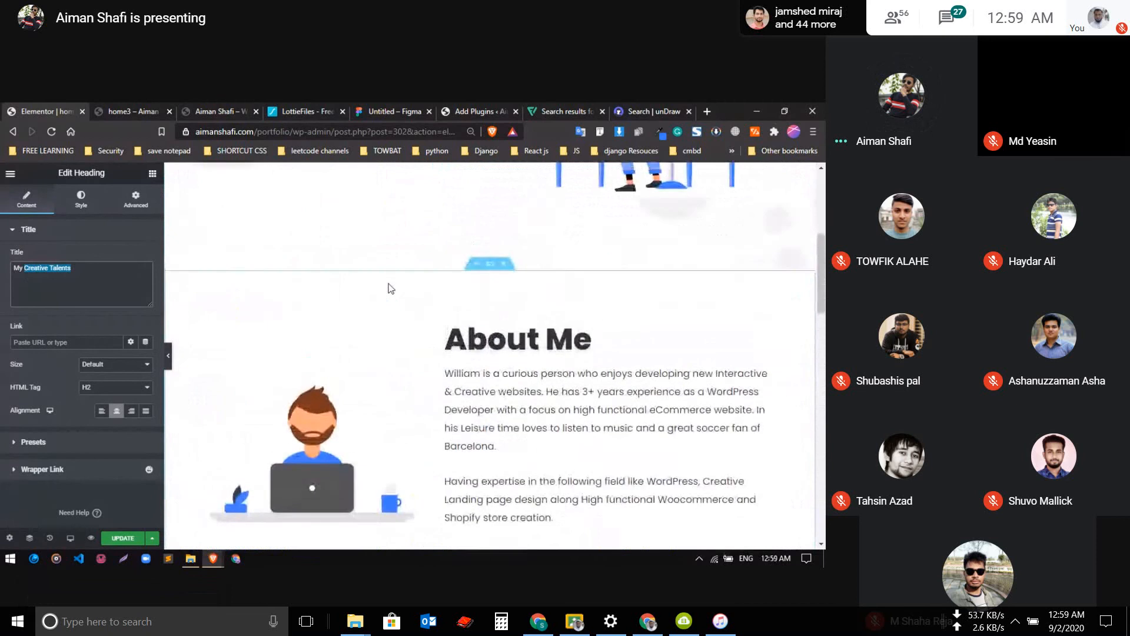
scroll(388, 288, down, 12)
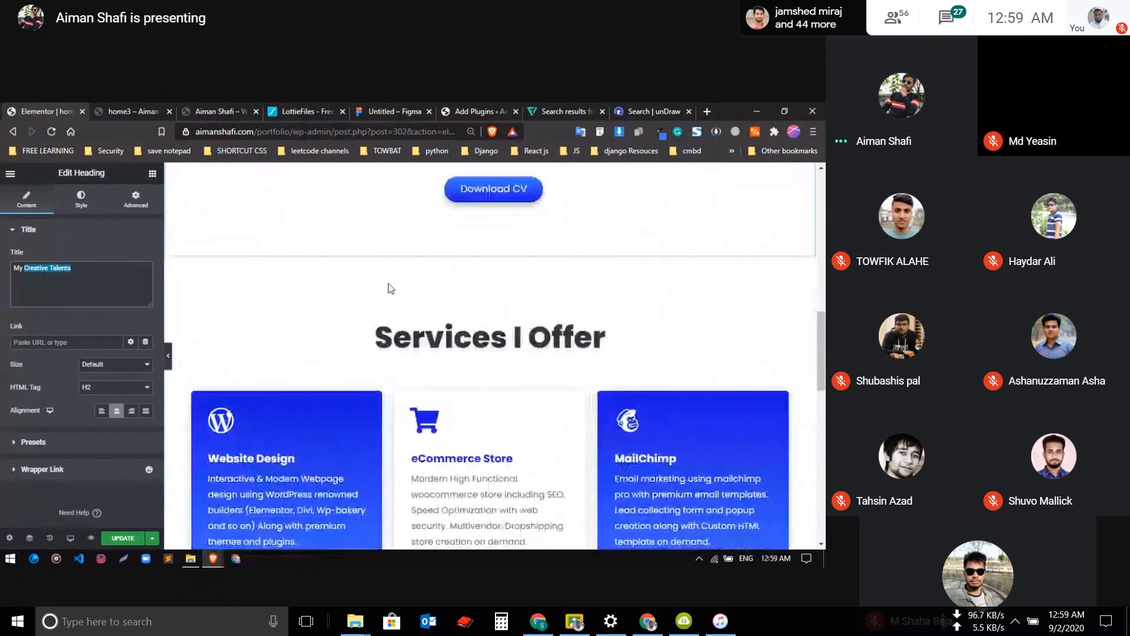
scroll(388, 283, down, 3)
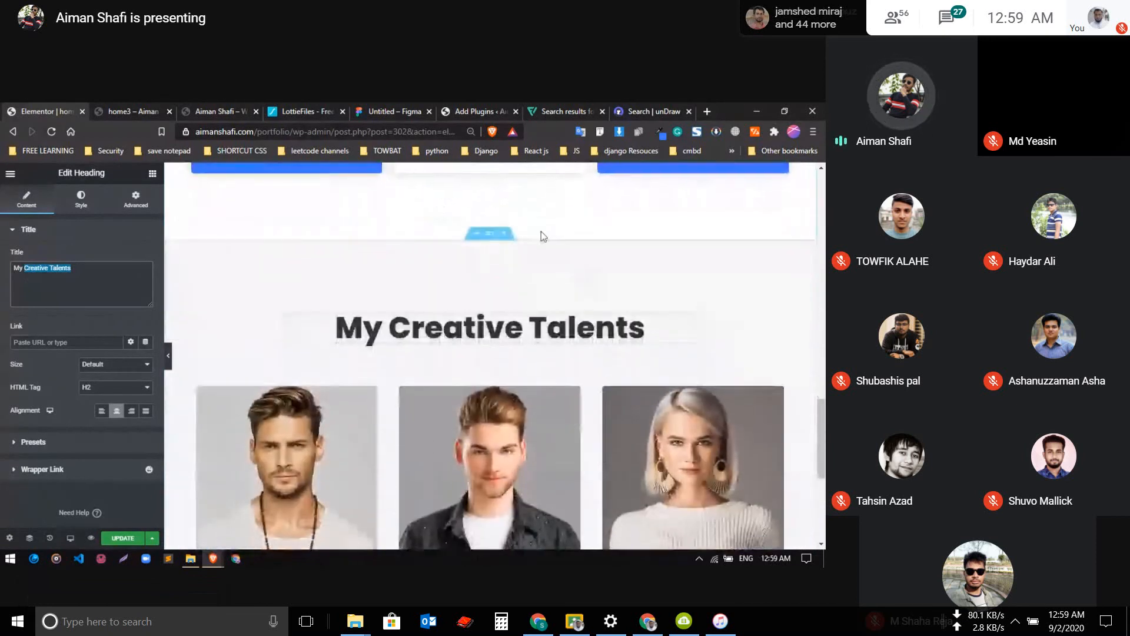
Open the background style settings of the "My Creative Talents" section
click(490, 230)
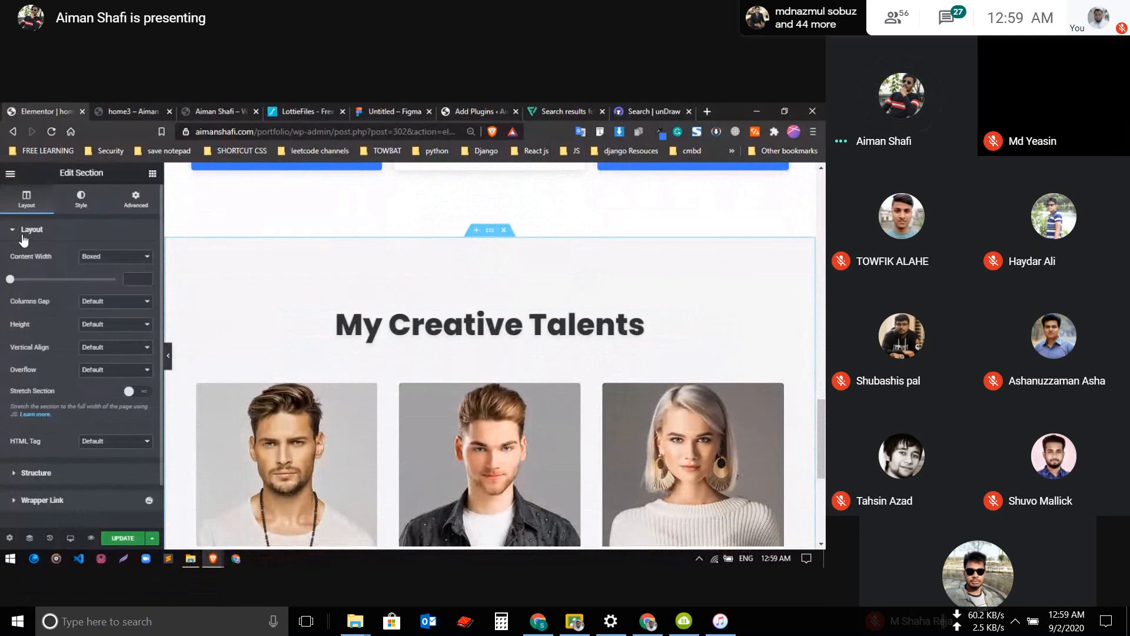
click(80, 200)
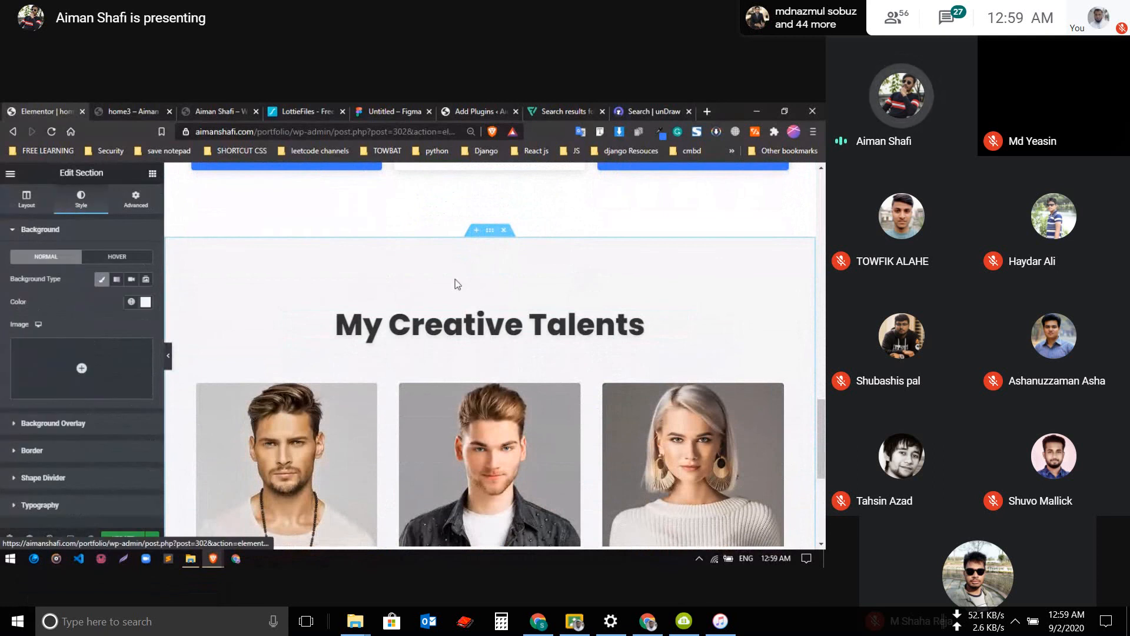
scroll(454, 279, down, 2)
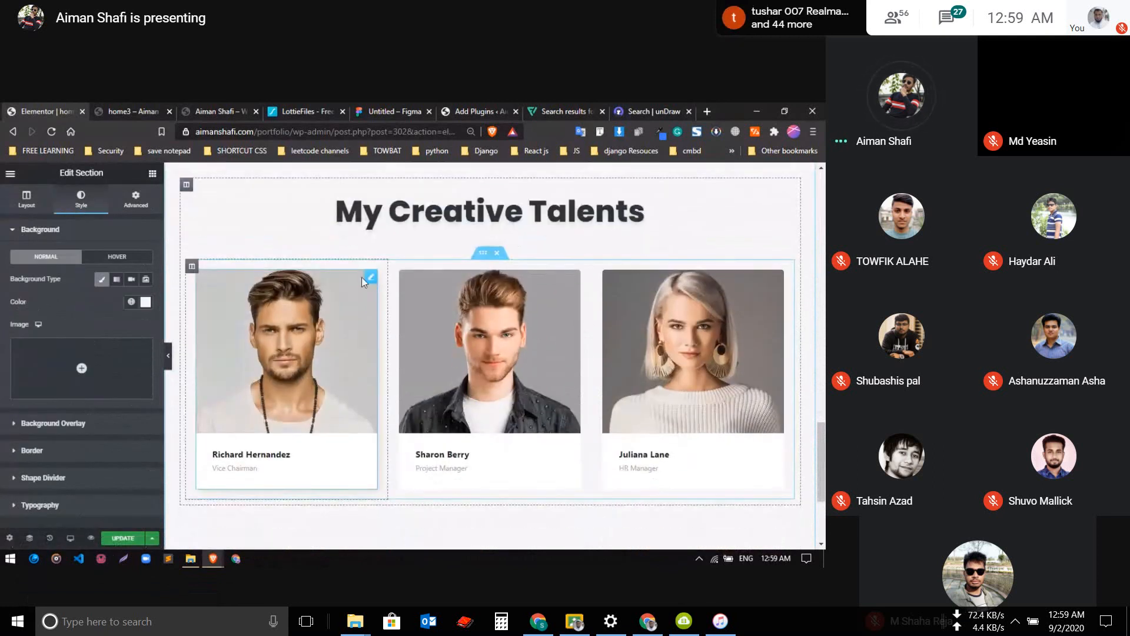
Add a second social profile item to the first team member's card
click(370, 282)
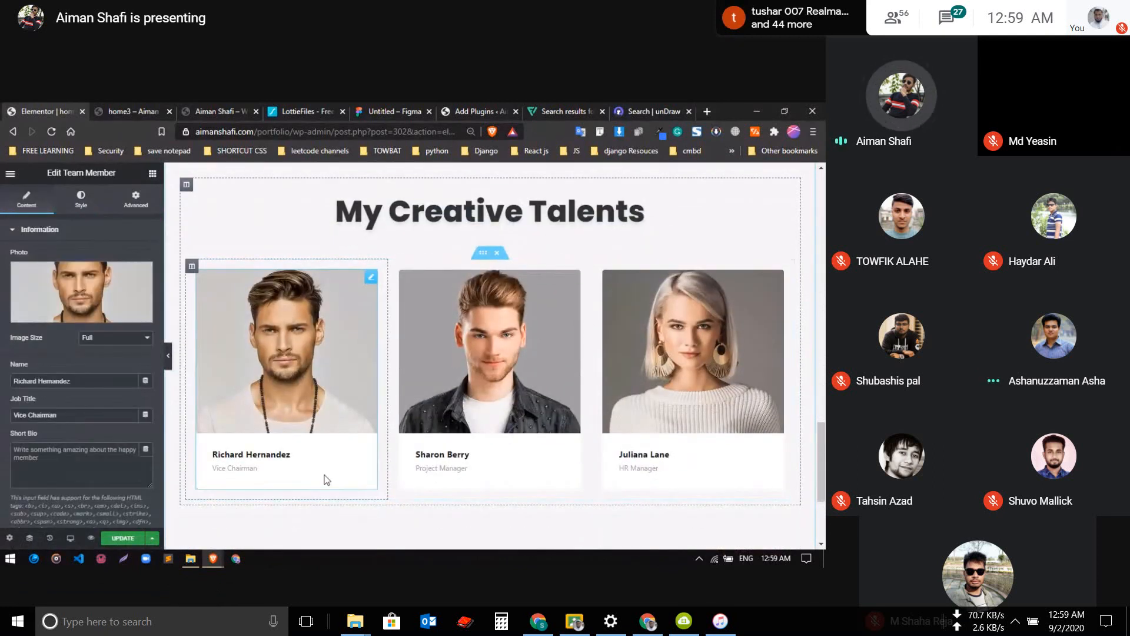
scroll(56, 409, down, 2)
scroll(56, 409, down, 2)
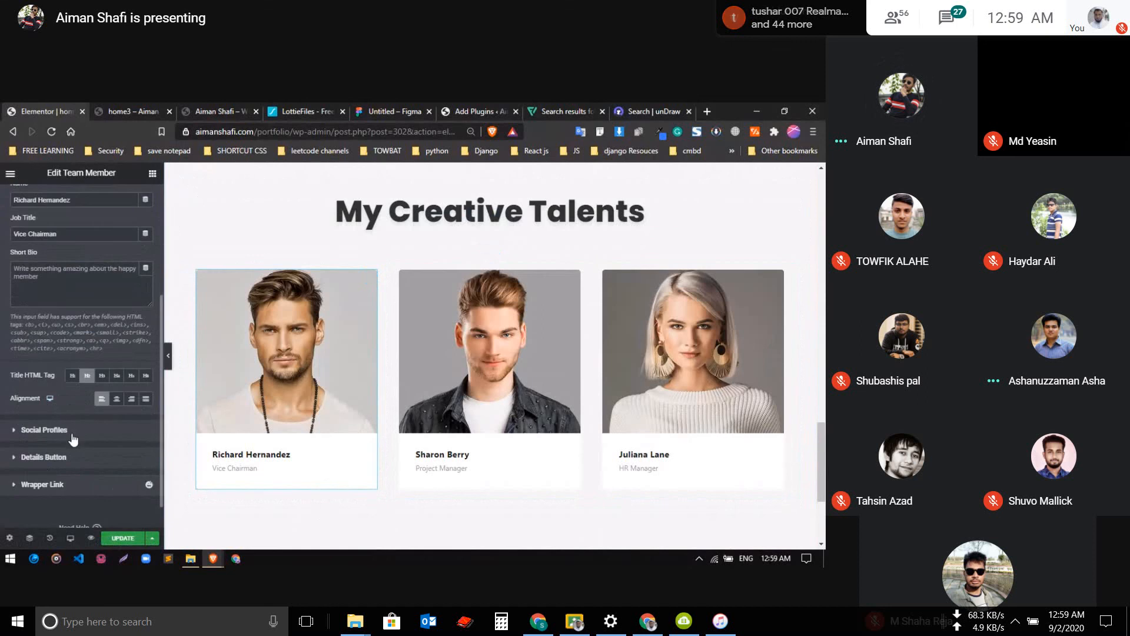
click(71, 432)
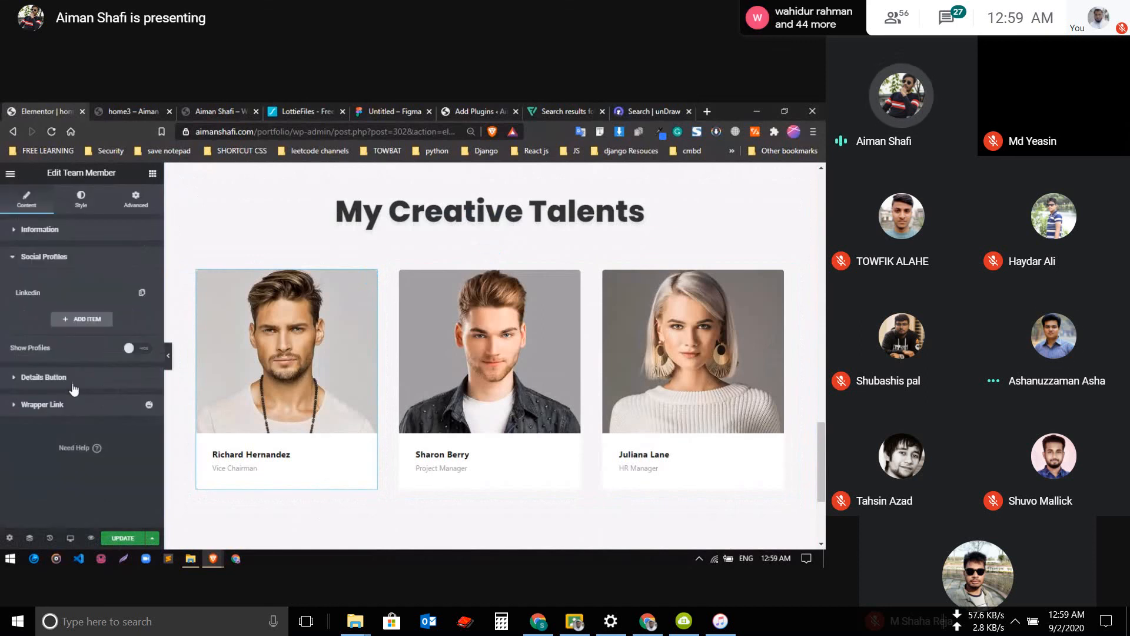
click(88, 323)
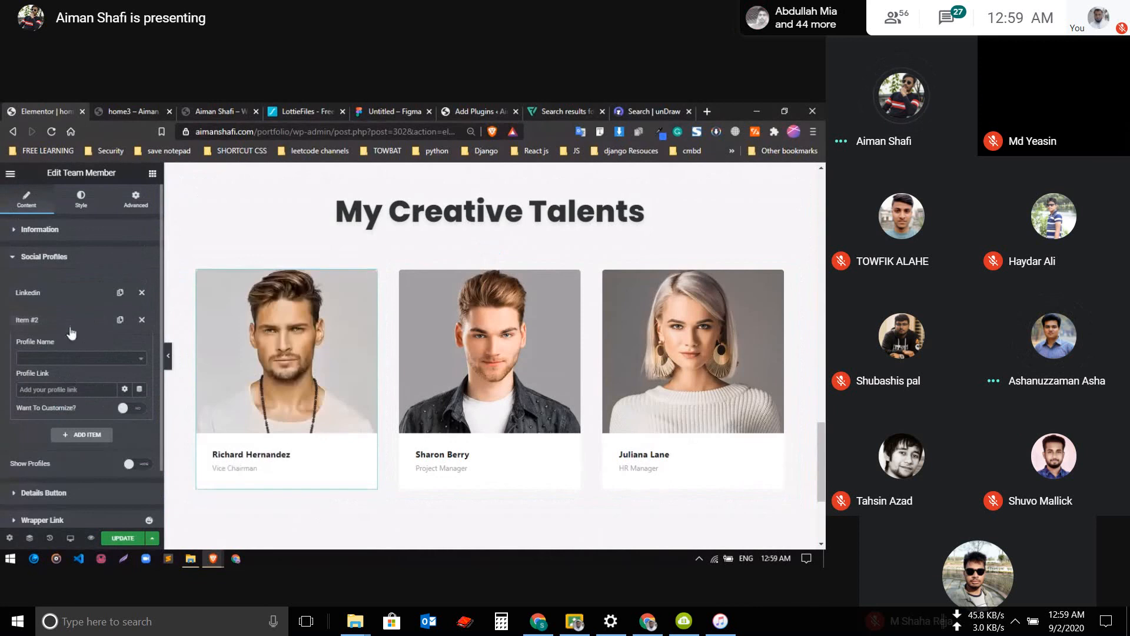
Set the profile link of the first team member's LinkedIn item to "#"
click(62, 295)
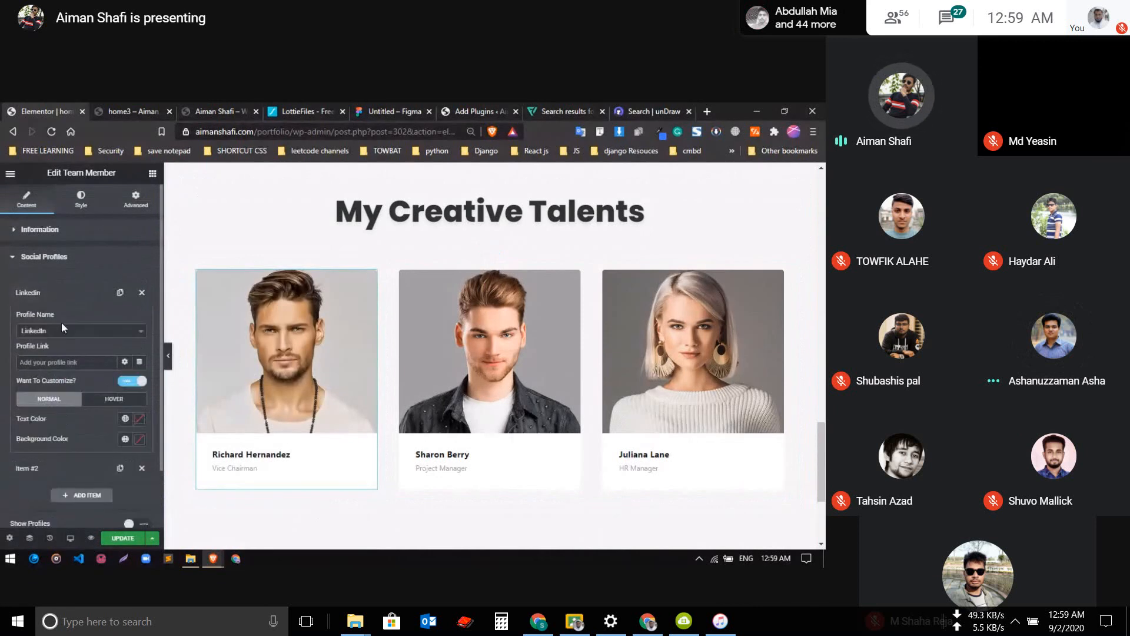
click(50, 362)
text(#)
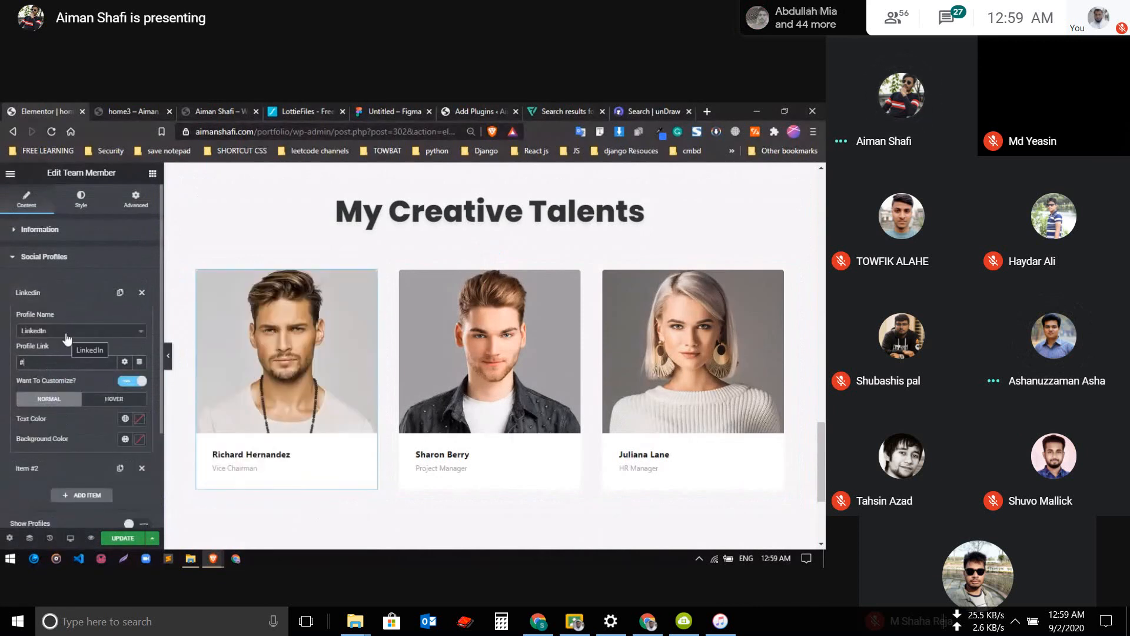
click(74, 293)
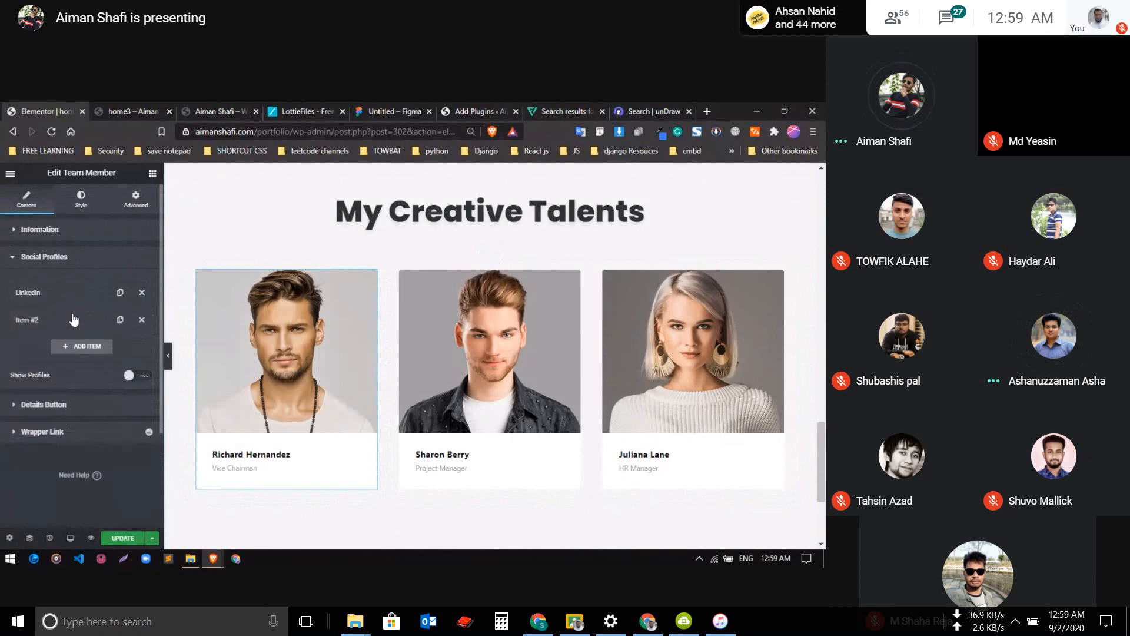
Set the second social profile item to Behance with "#" as its profile link
click(65, 320)
click(61, 358)
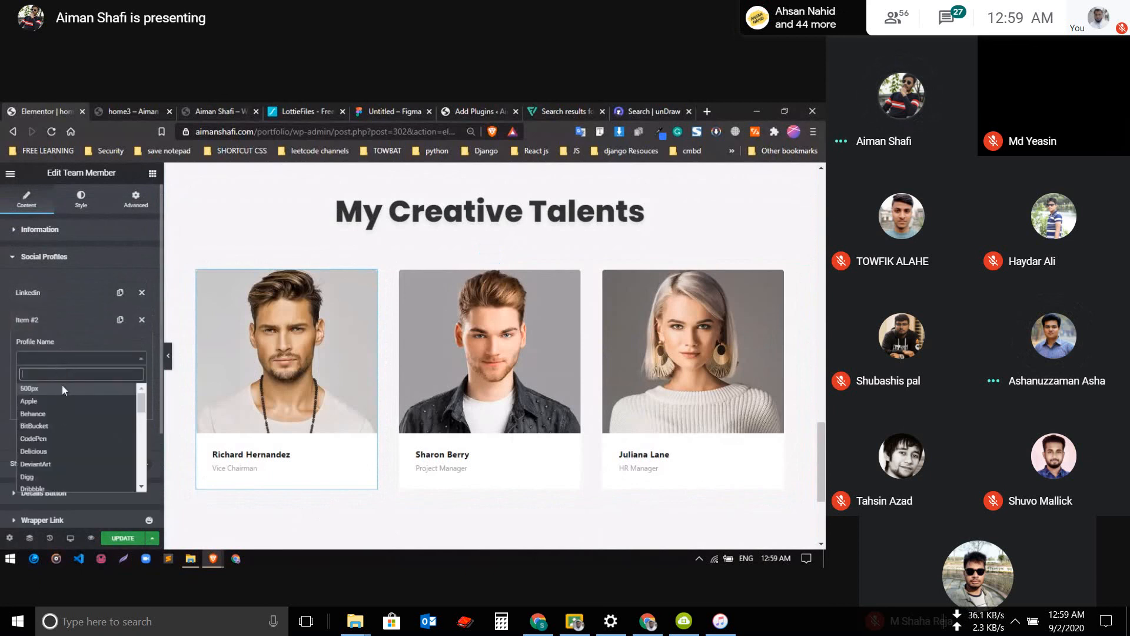
click(58, 412)
click(62, 388)
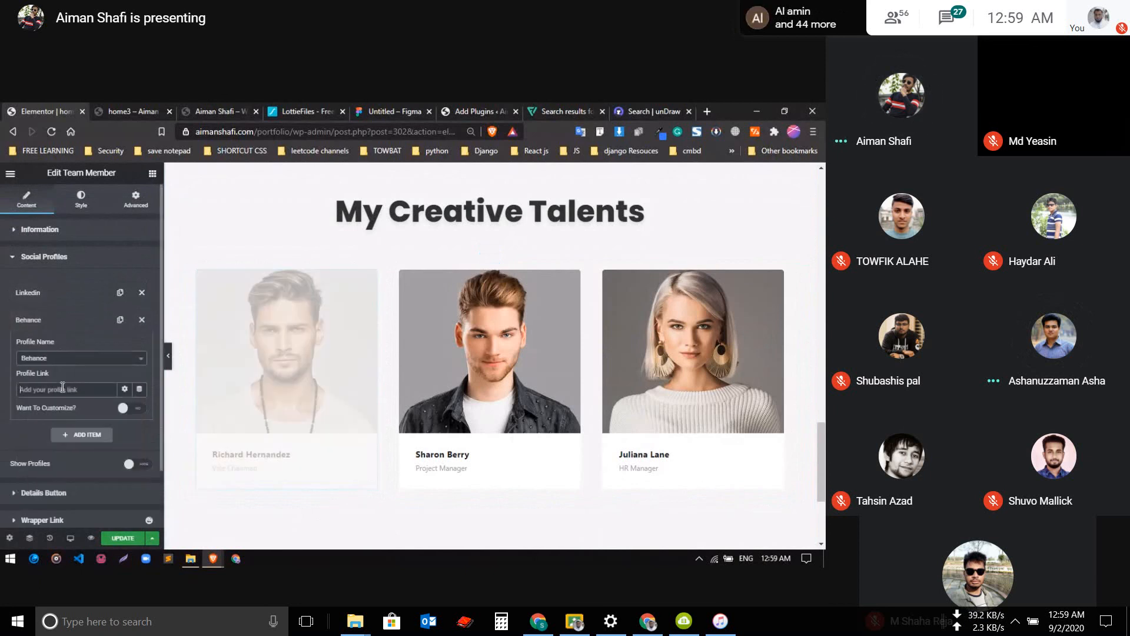
text(#)
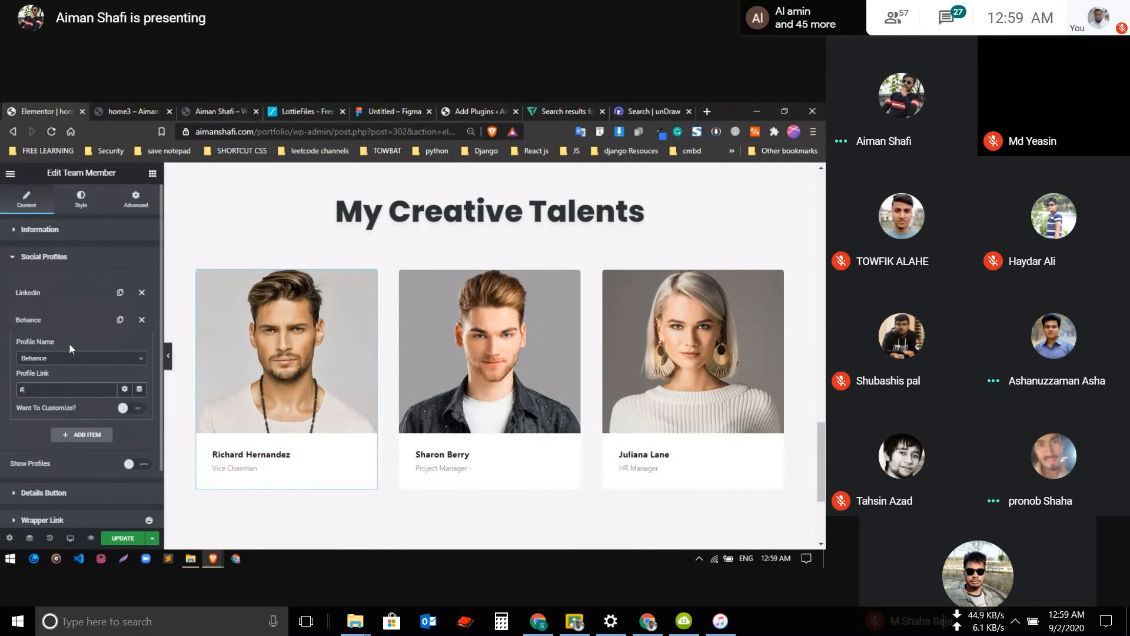
click(62, 320)
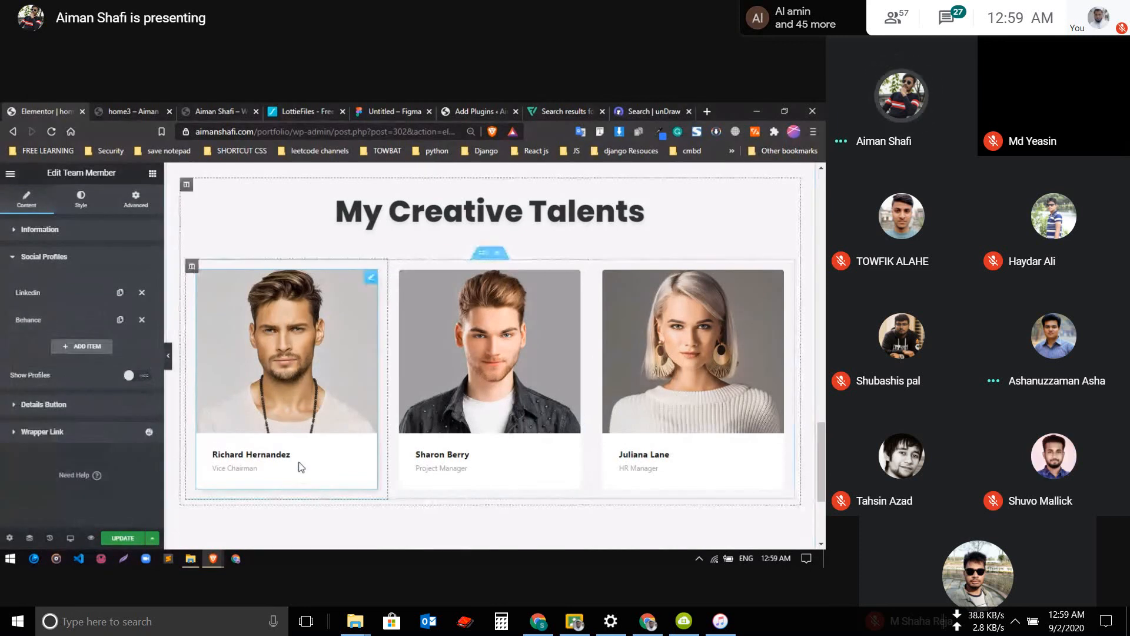
Add a third social profile item for Product Hunt with "#" as its profile link
scroll(299, 462, down, 2)
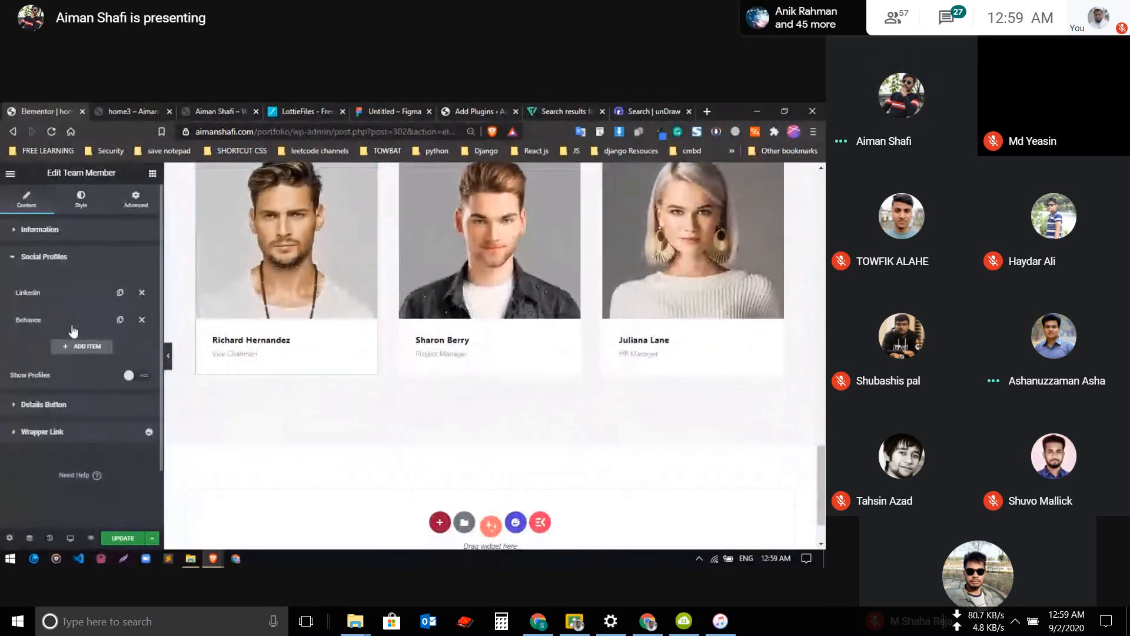
click(72, 326)
click(72, 326)
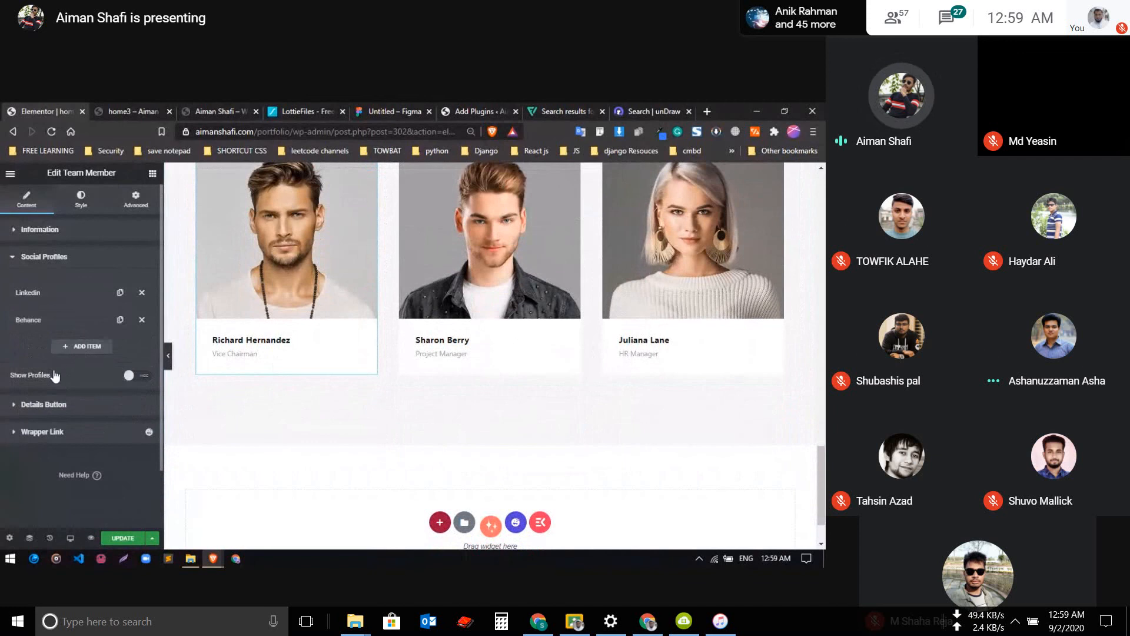
click(66, 347)
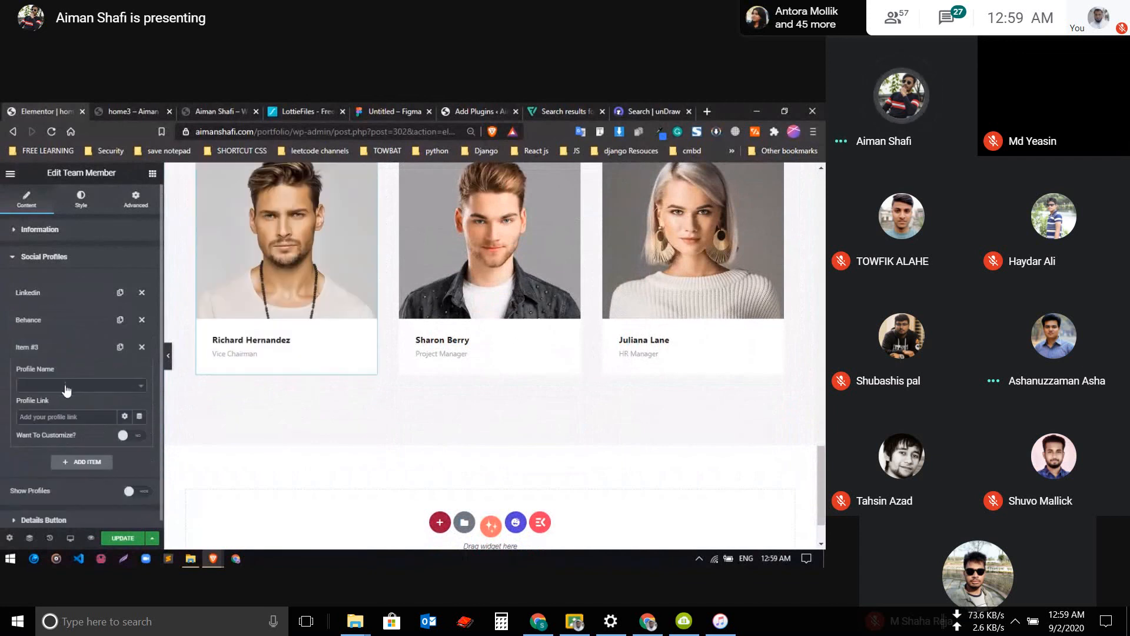
click(66, 386)
click(88, 465)
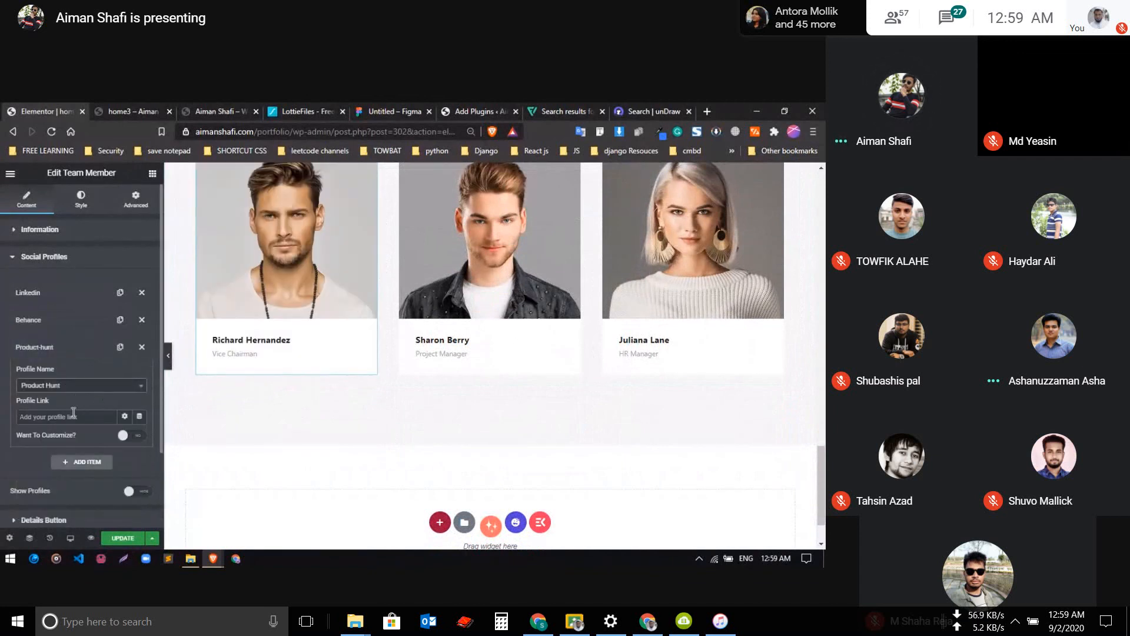
click(68, 417)
text(#)
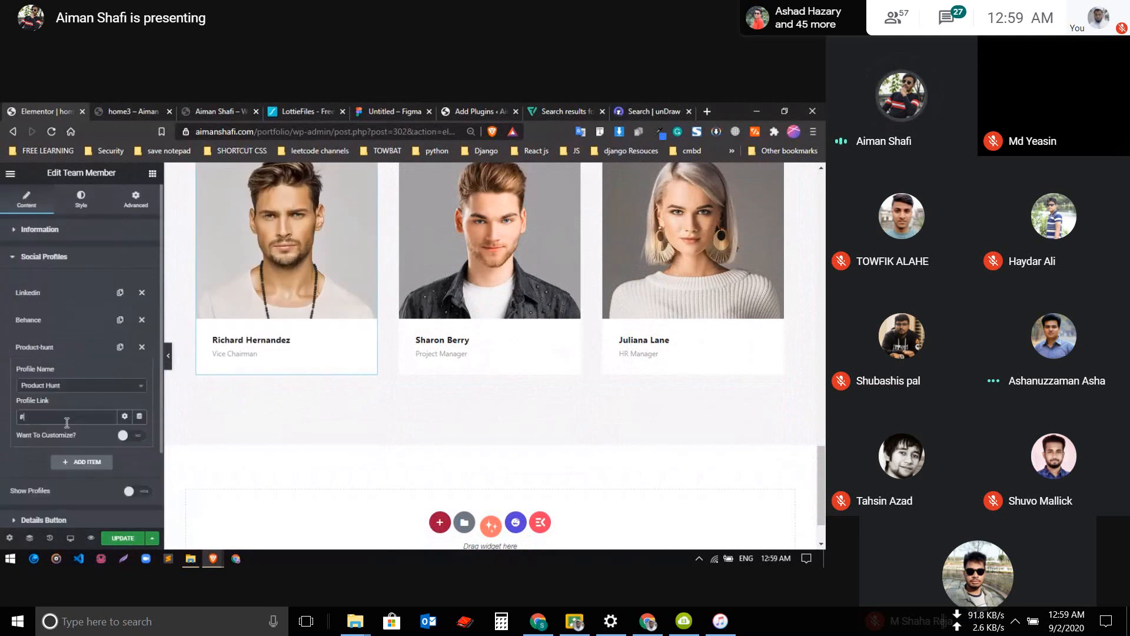
scroll(563, 355, up, 4)
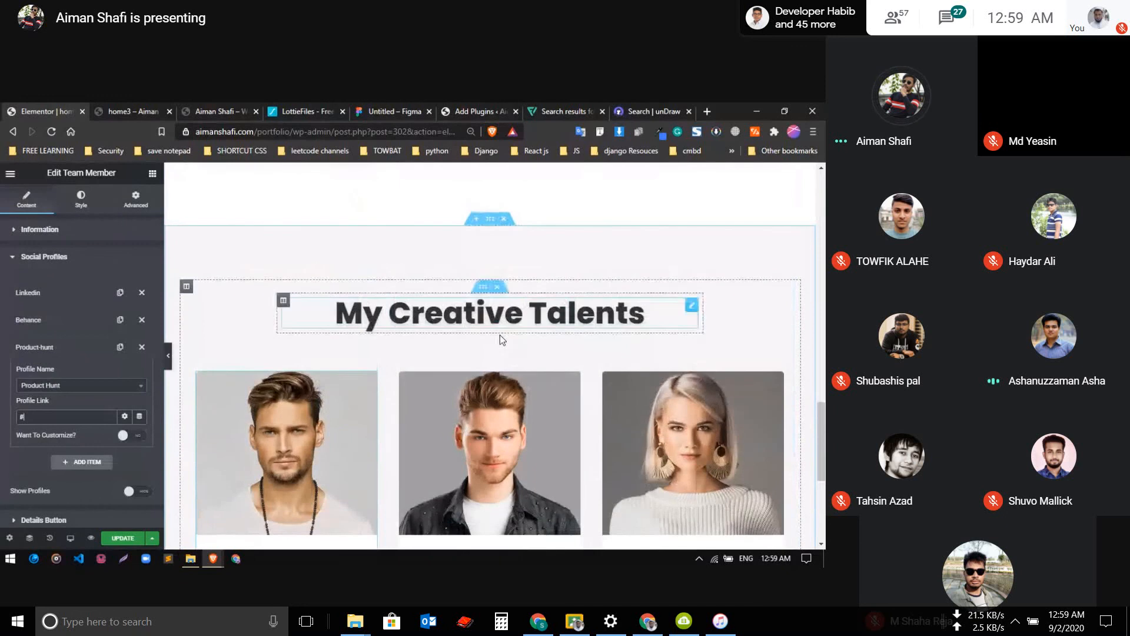
scroll(500, 333, down, 1)
scroll(499, 334, down, 5)
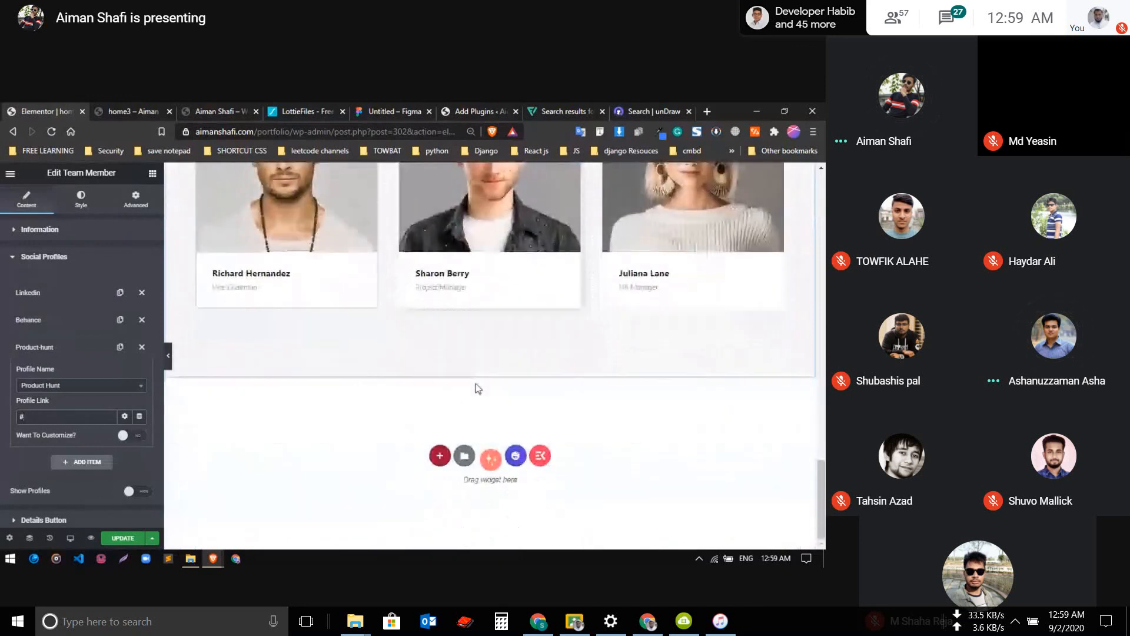
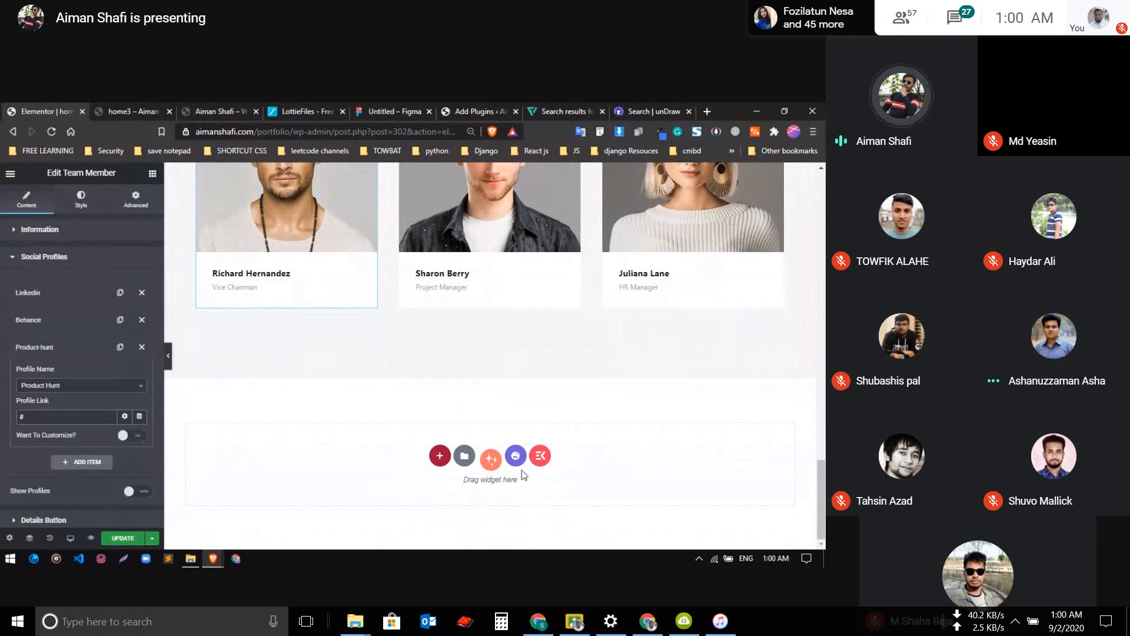
Insert the Happy Library Team block with three centred portrait cards and social icons below the existing team section
click(515, 456)
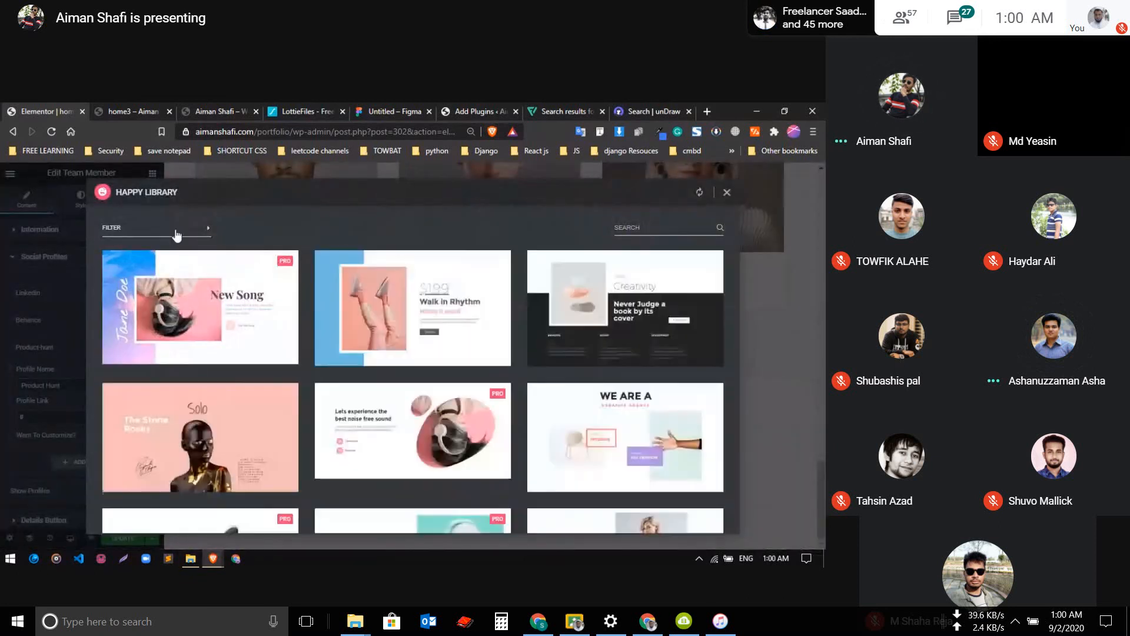
click(176, 234)
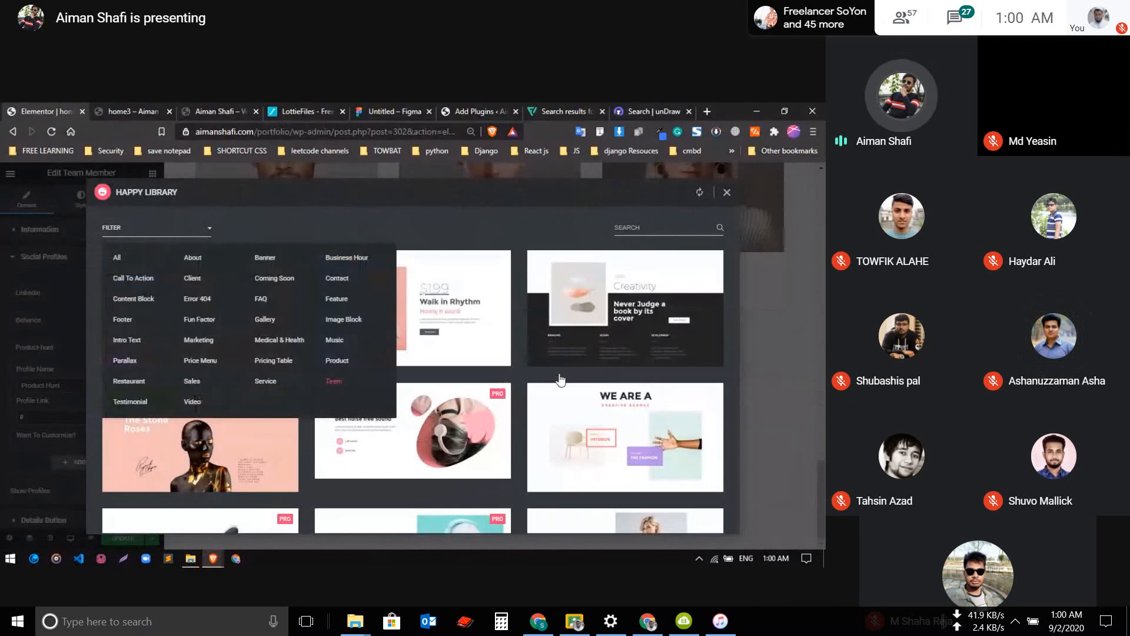
click(359, 385)
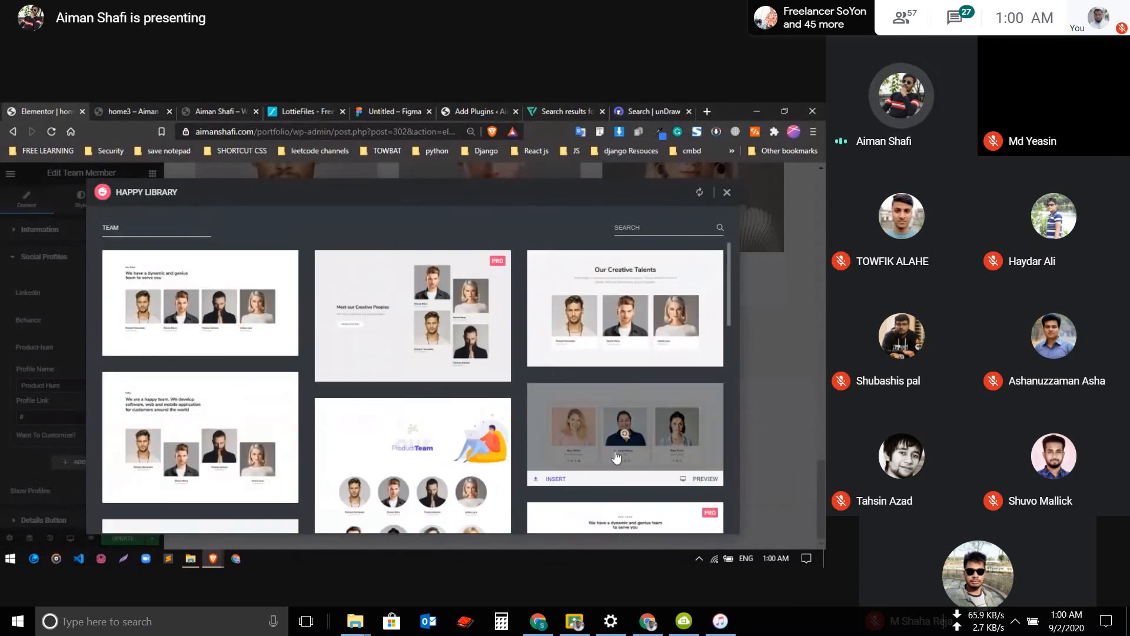
click(552, 478)
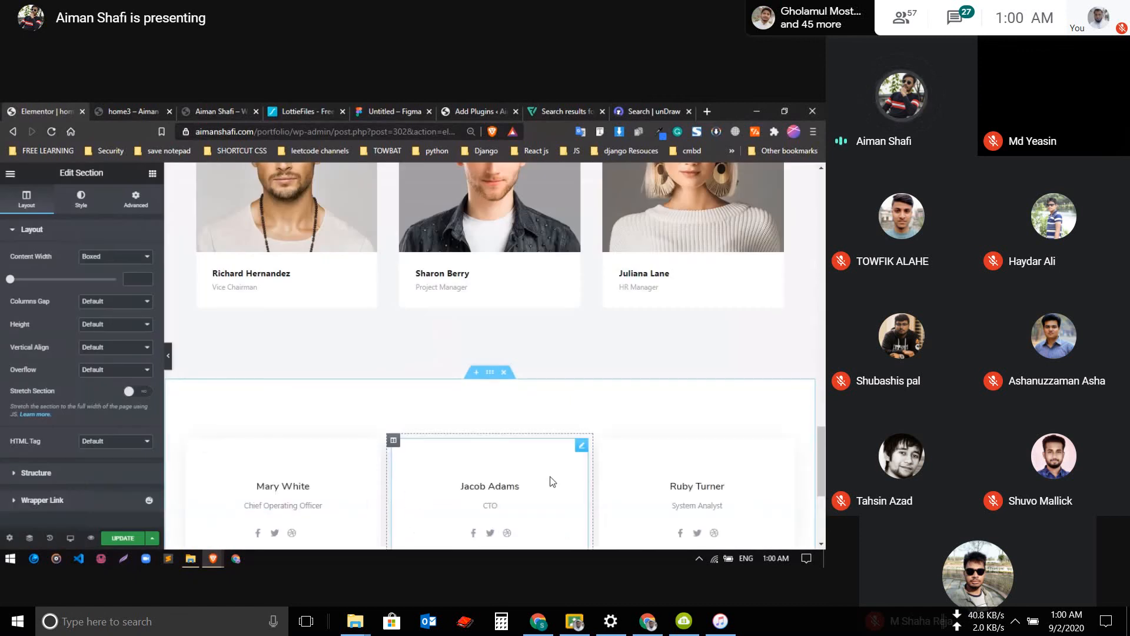
scroll(551, 447, down, 4)
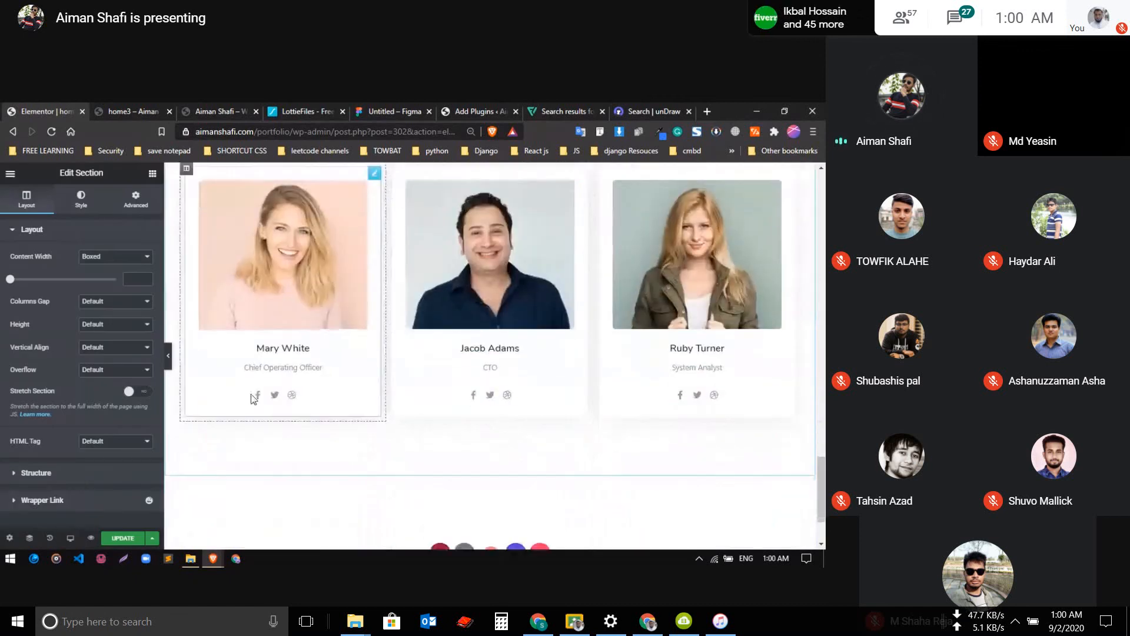
Delete the inner section with the three old team member cards under the My Creative Talents heading
scroll(496, 379, up, 1)
scroll(496, 380, up, 8)
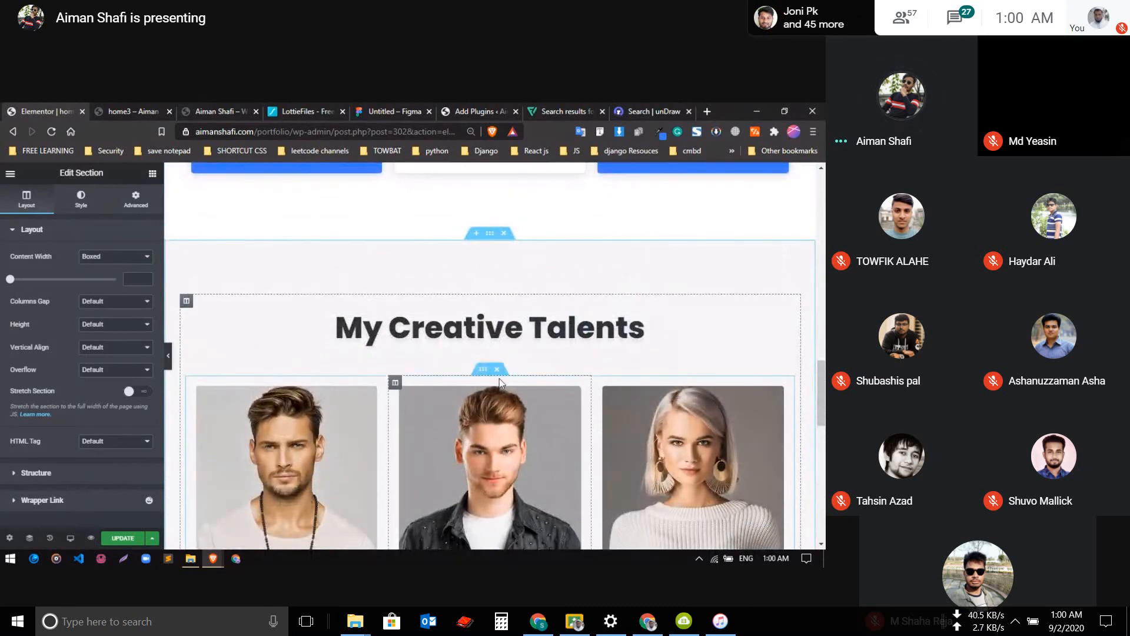
click(499, 371)
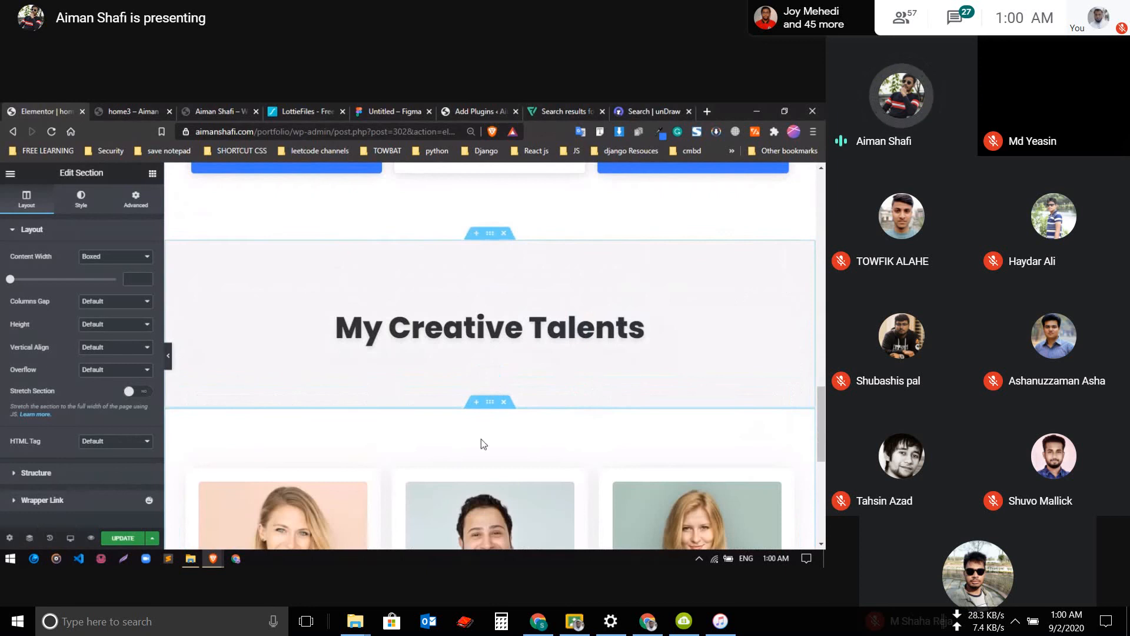
Change the background color of the My Creative Talents heading section from light grey to white
scroll(466, 388, down, 1)
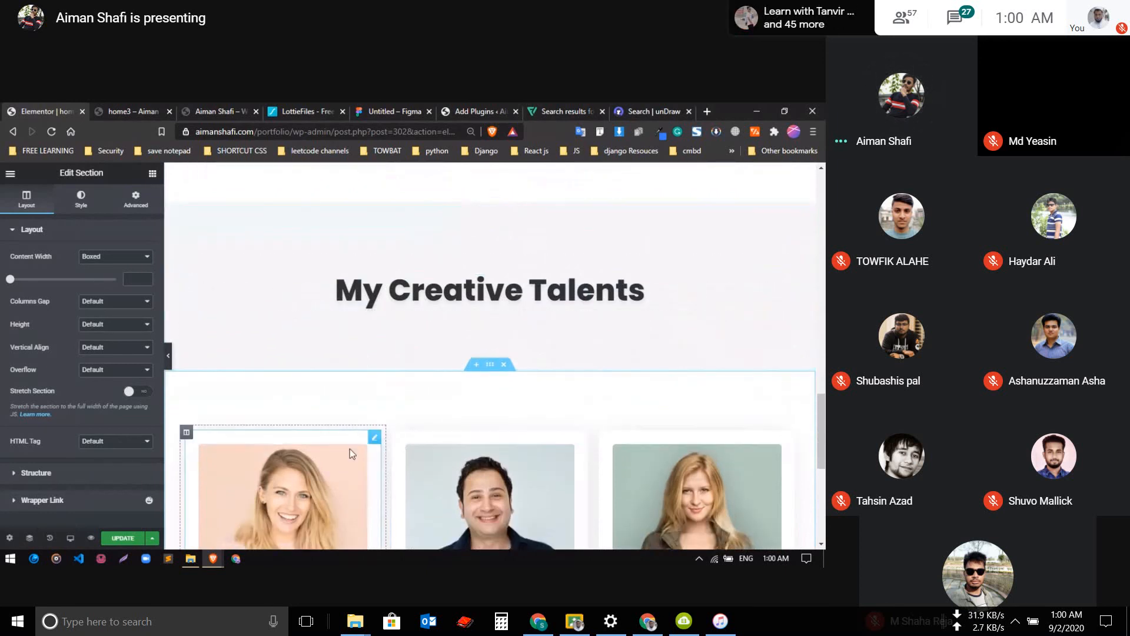
click(153, 174)
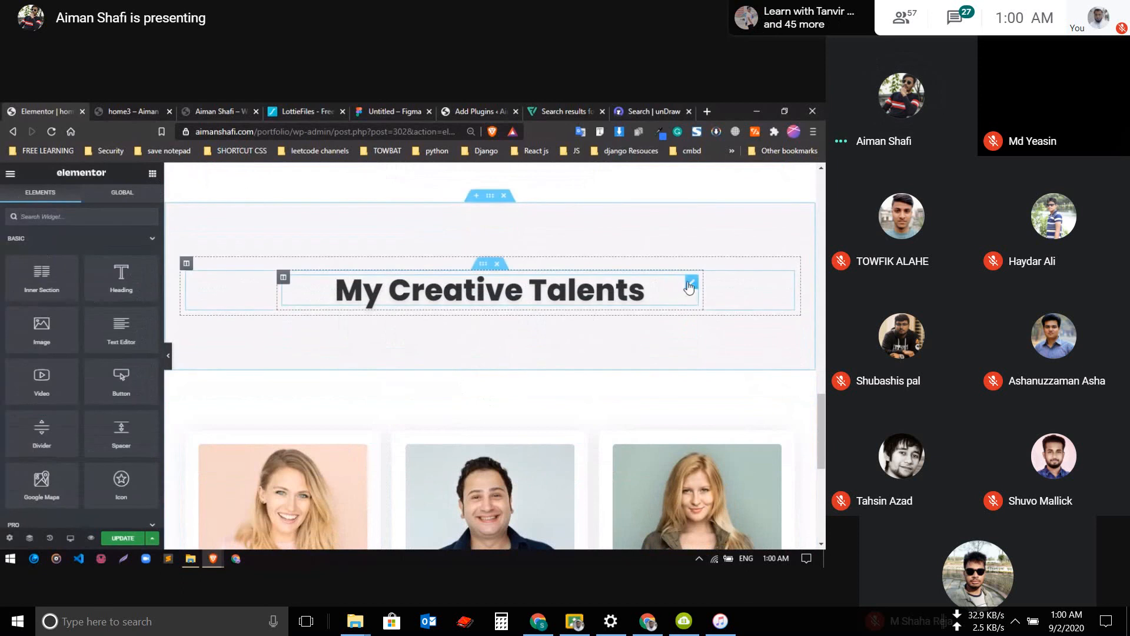
drag(690, 286, 584, 290)
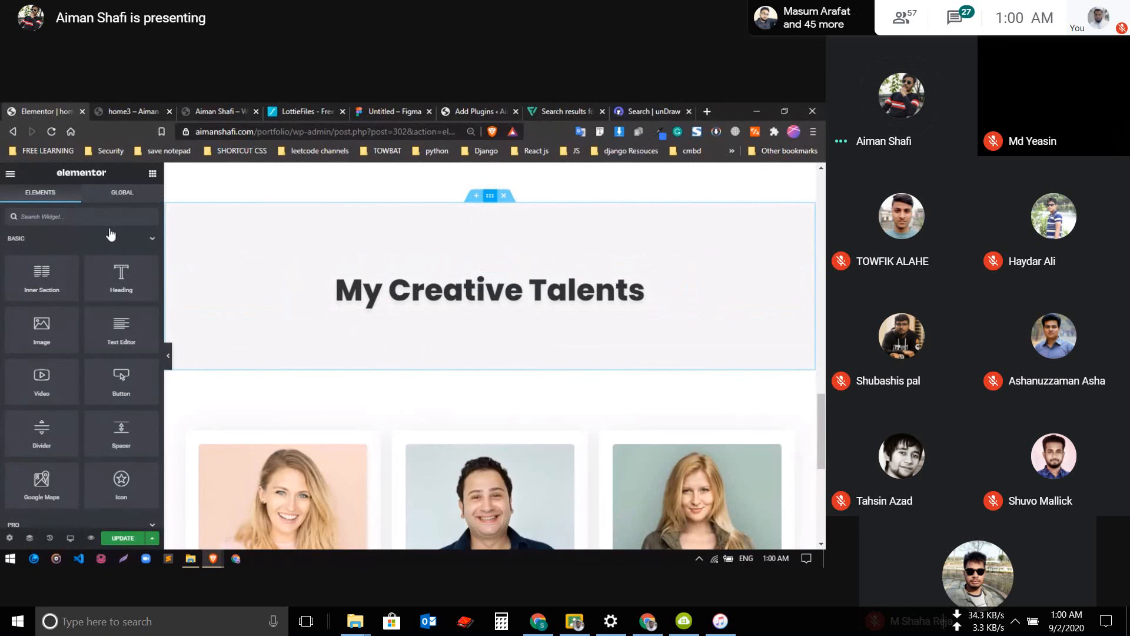
click(146, 303)
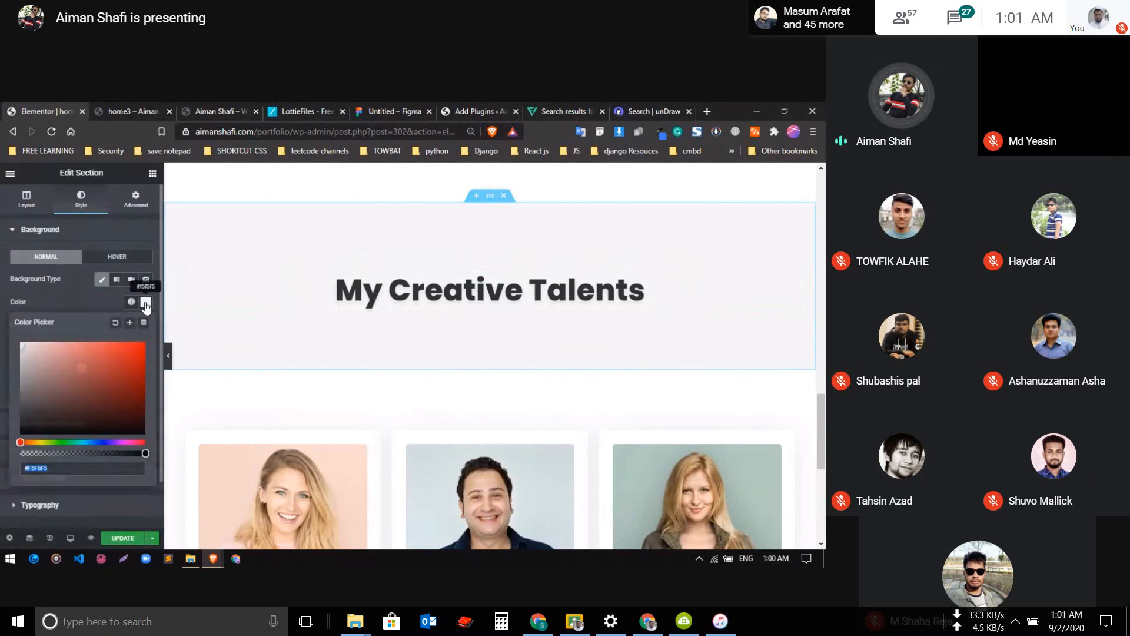
click(145, 303)
click(146, 303)
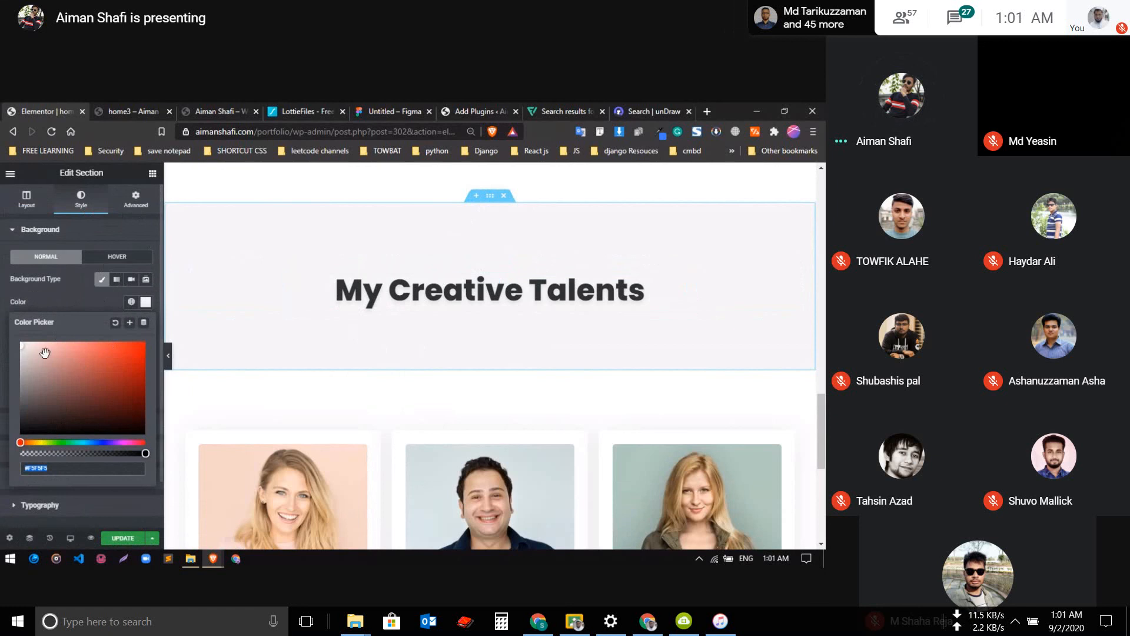
click(35, 368)
click(54, 292)
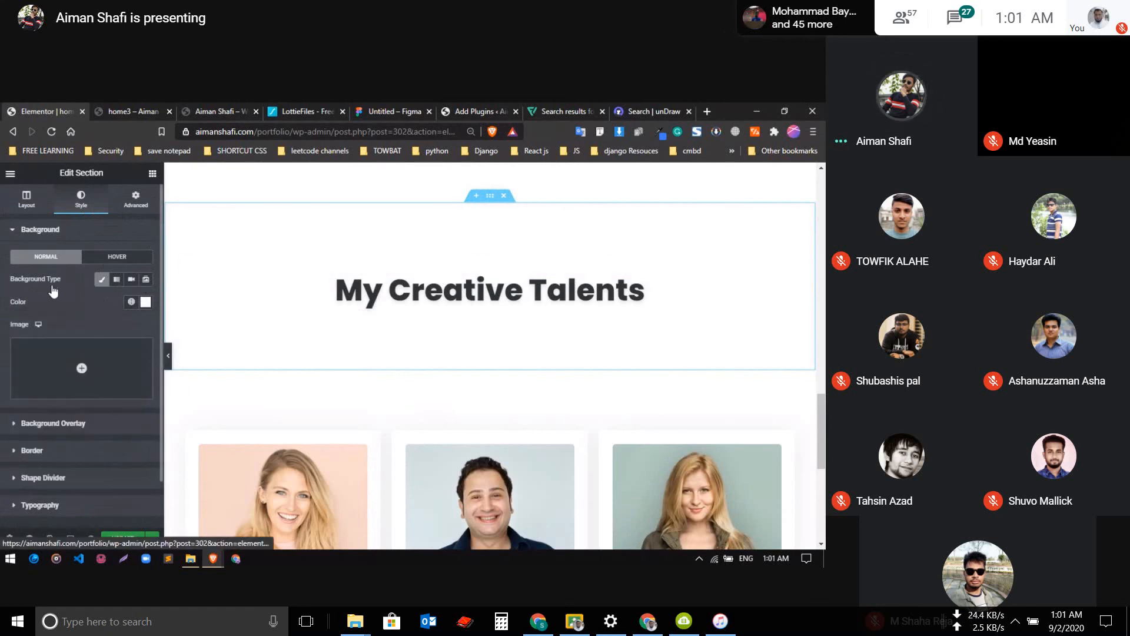
Set the My Creative Talents heading section's padding to 100 top and 20 bottom
click(136, 199)
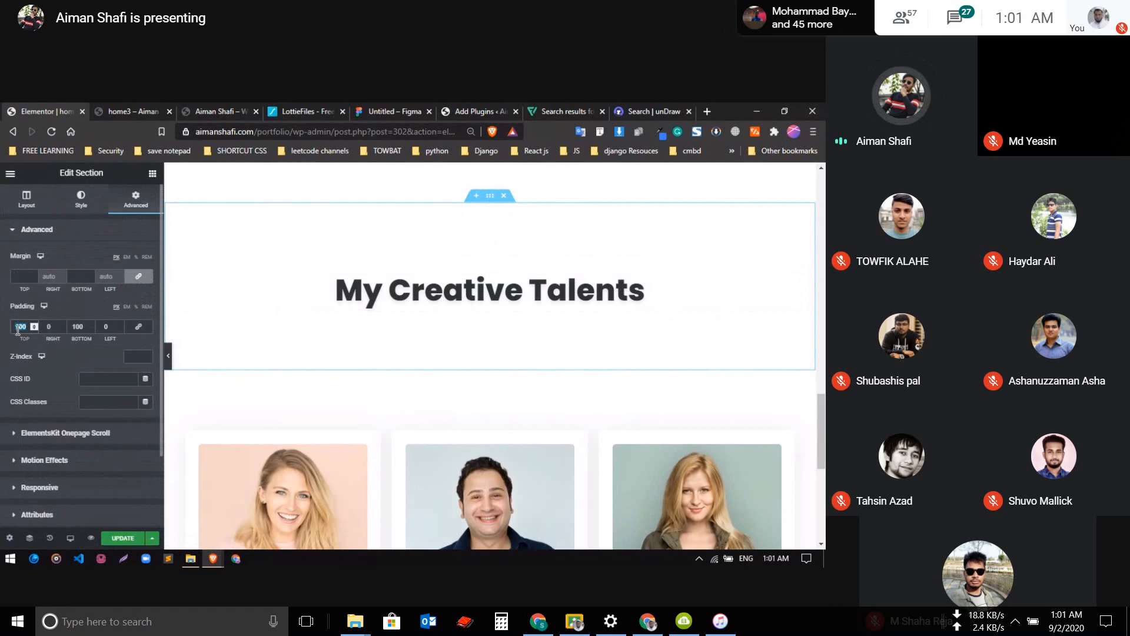
text(20)
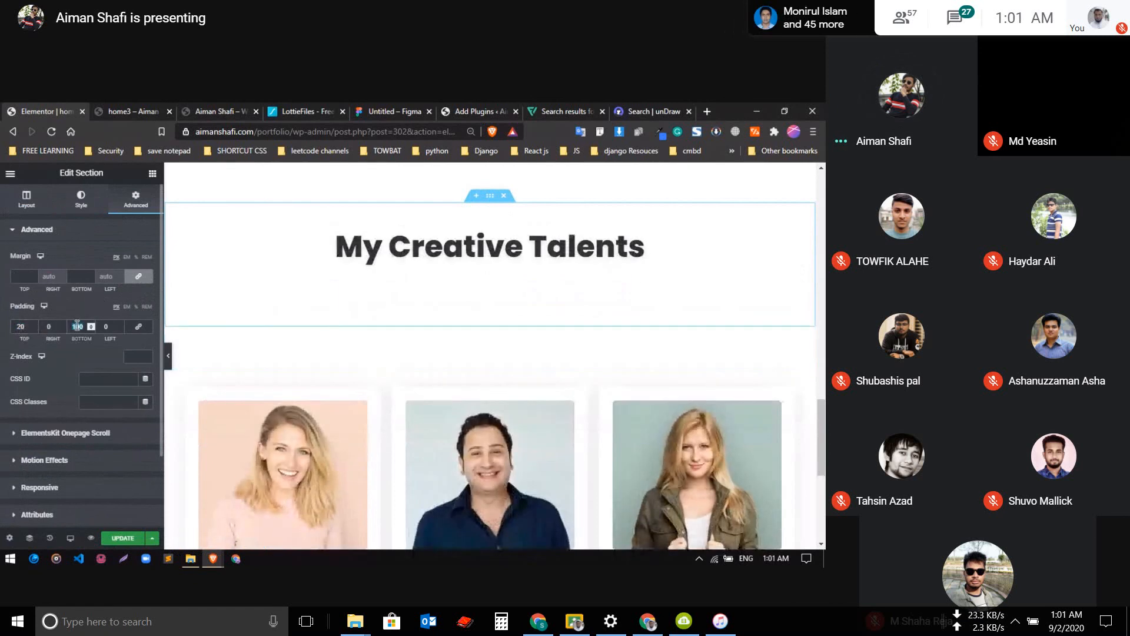
text(20)
scroll(378, 336, up, 1)
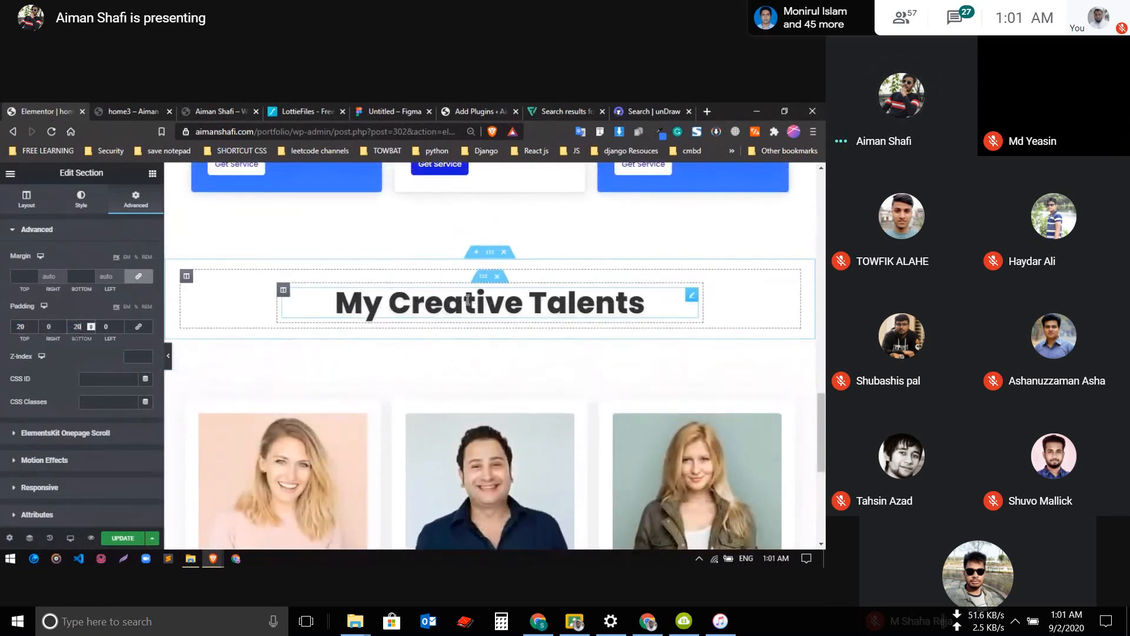
double_click(18, 329)
text(50)
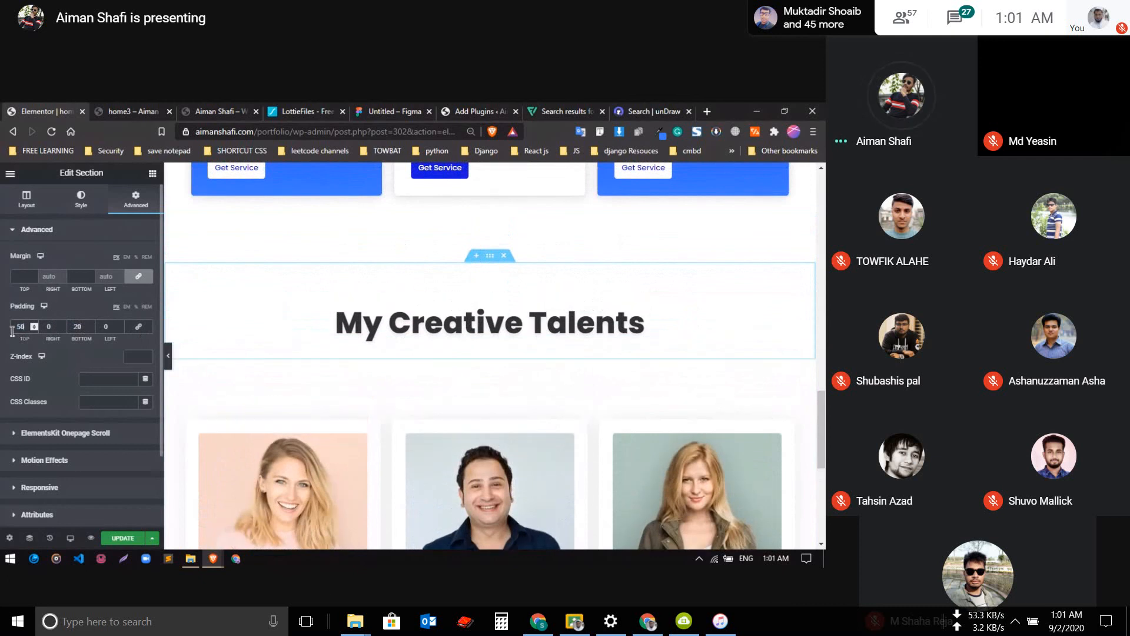
text(100)
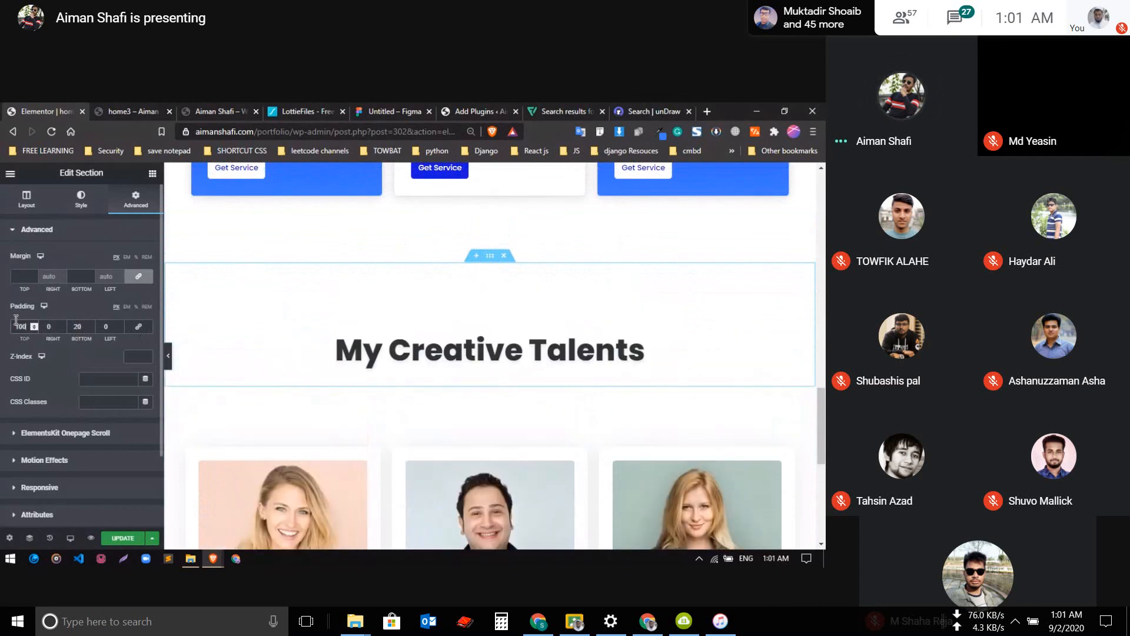
Set the top padding of the new team cards section to 50 and update the page
scroll(422, 394, down, 2)
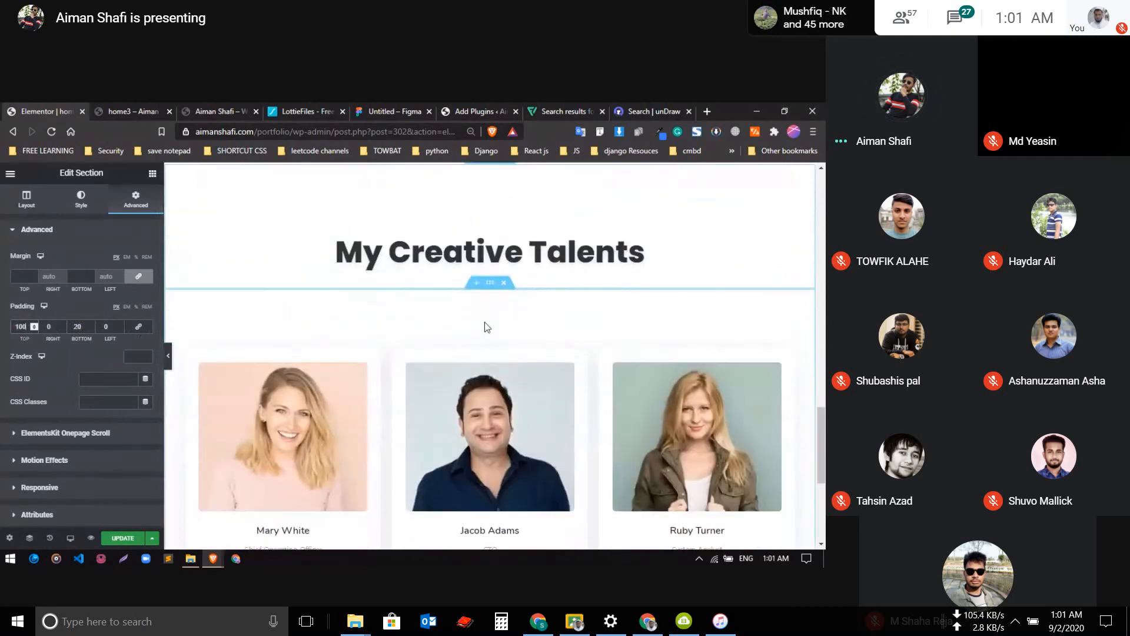
click(490, 275)
click(136, 198)
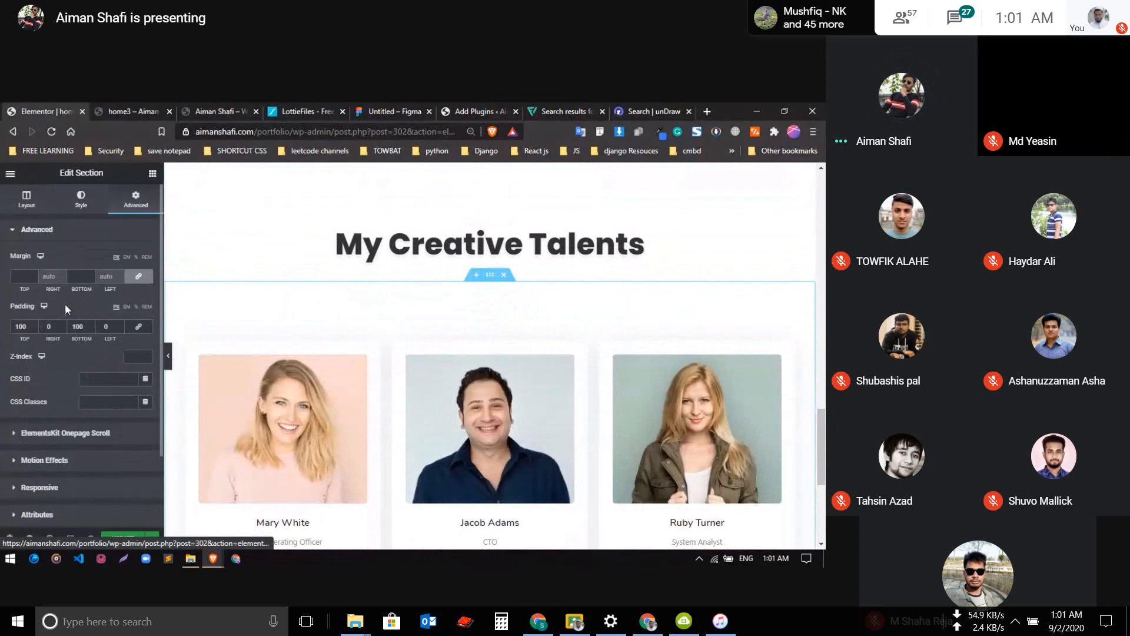
key(BackSpace)
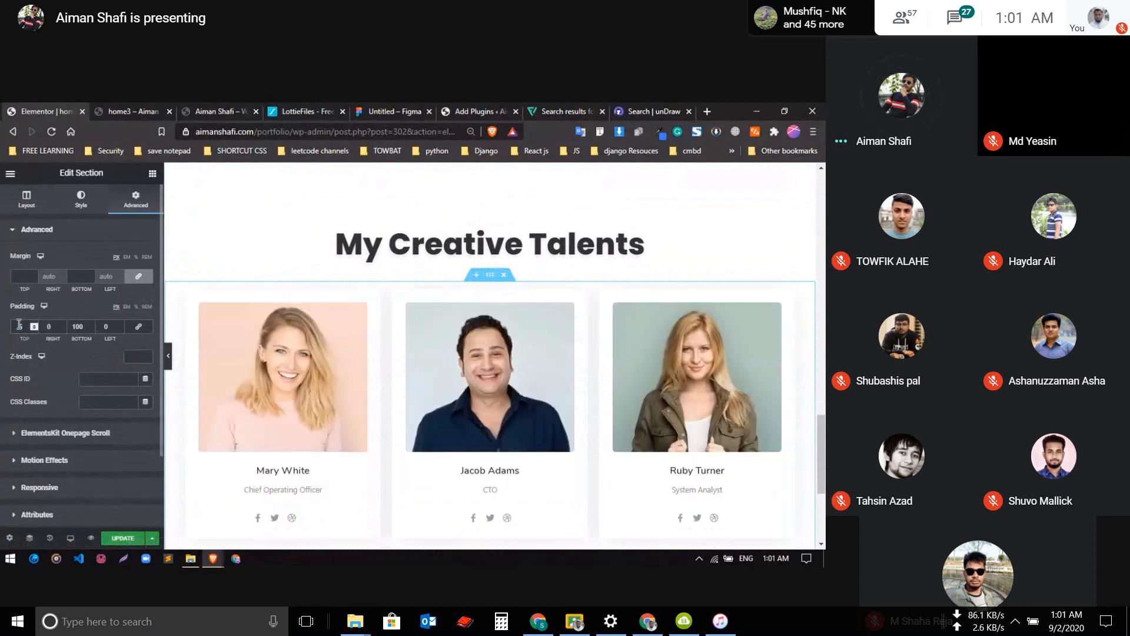
text(50)
click(124, 540)
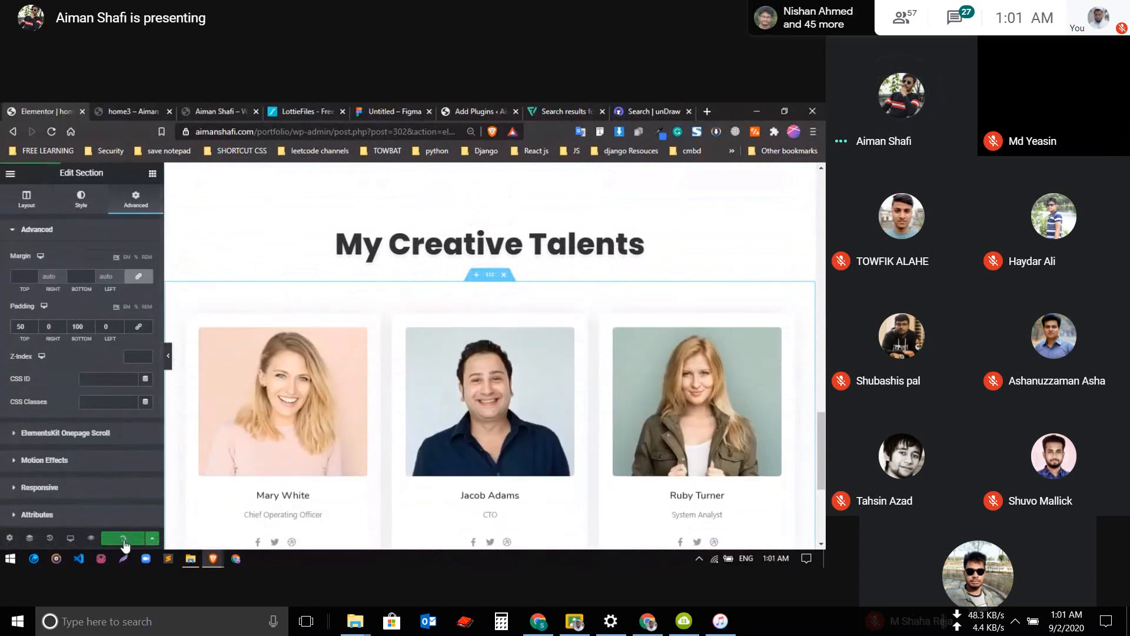
Switch the background type of the first team member card to Gradient
scroll(416, 380, down, 2)
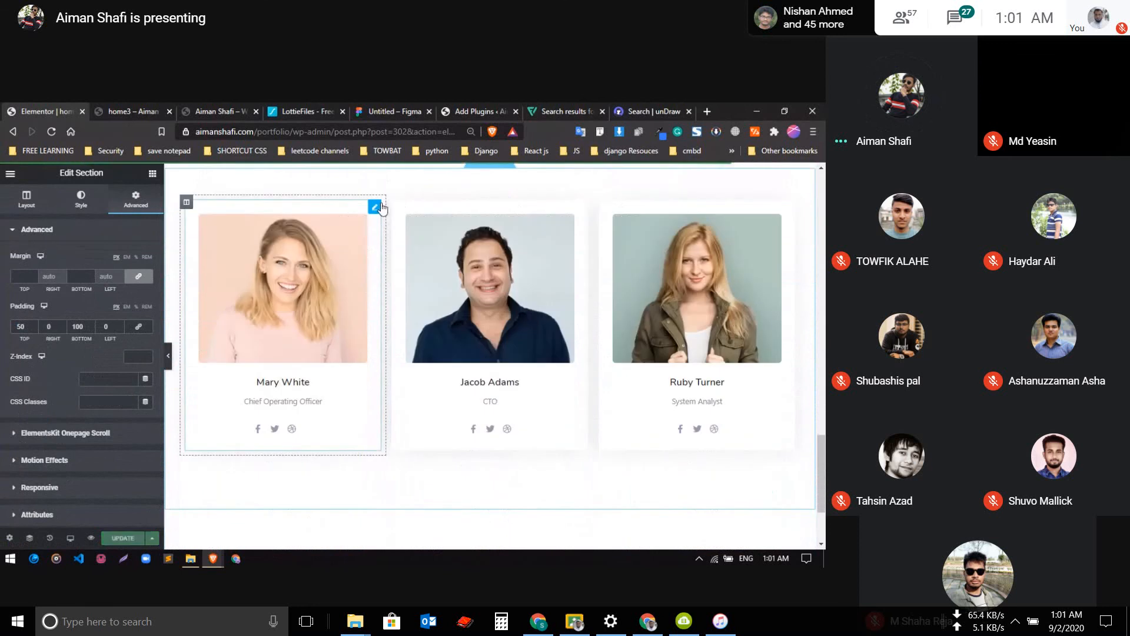
click(376, 209)
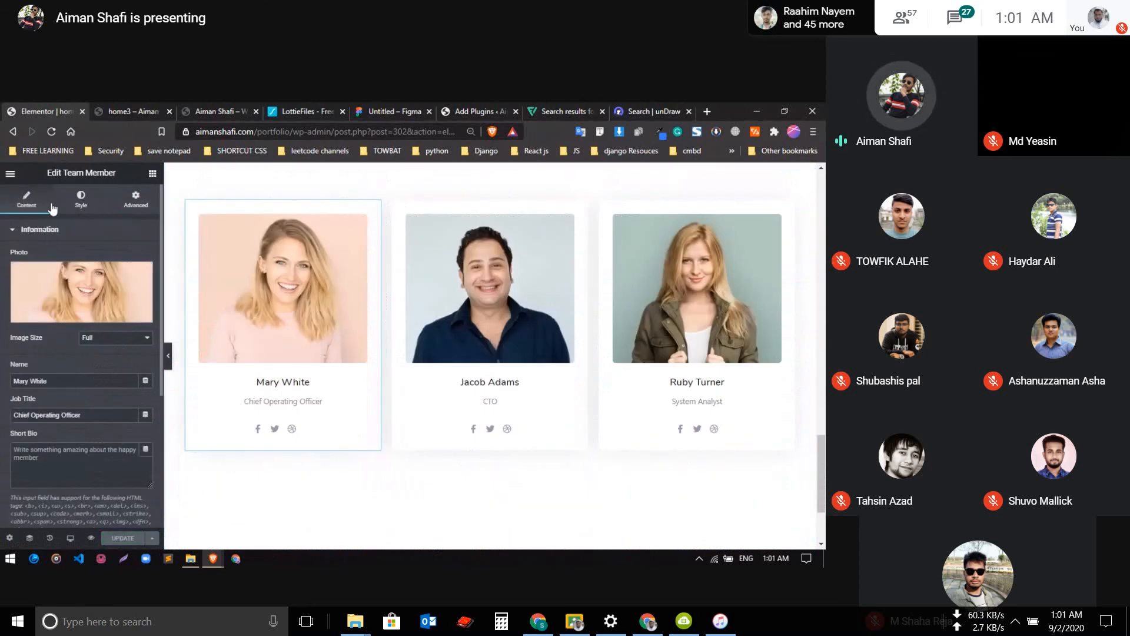
click(74, 203)
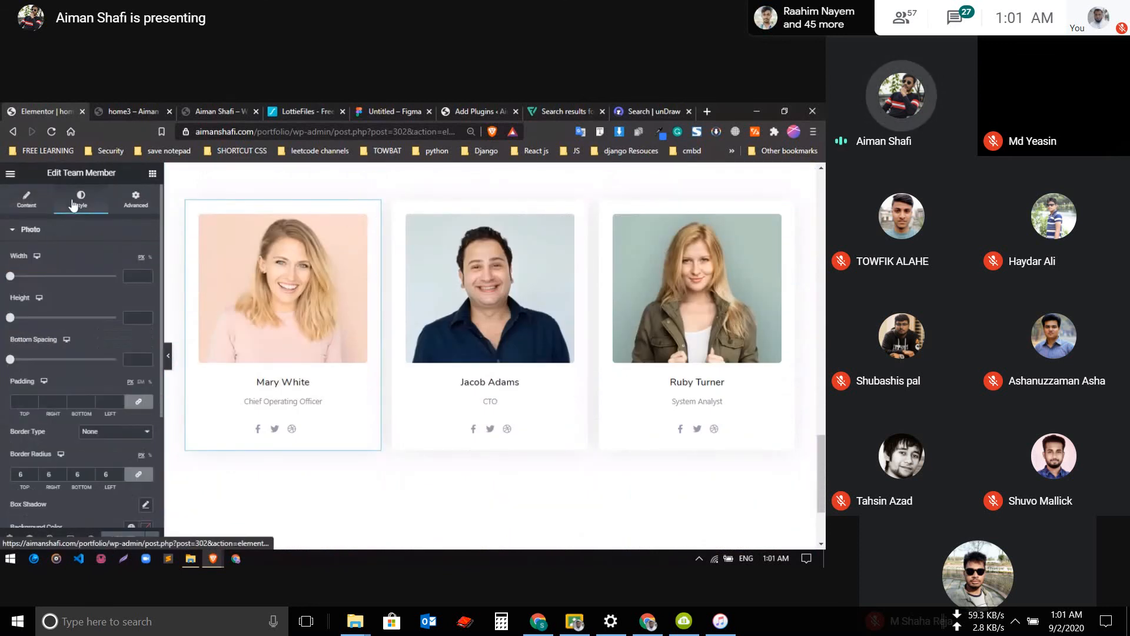
click(130, 203)
scroll(73, 321, down, 5)
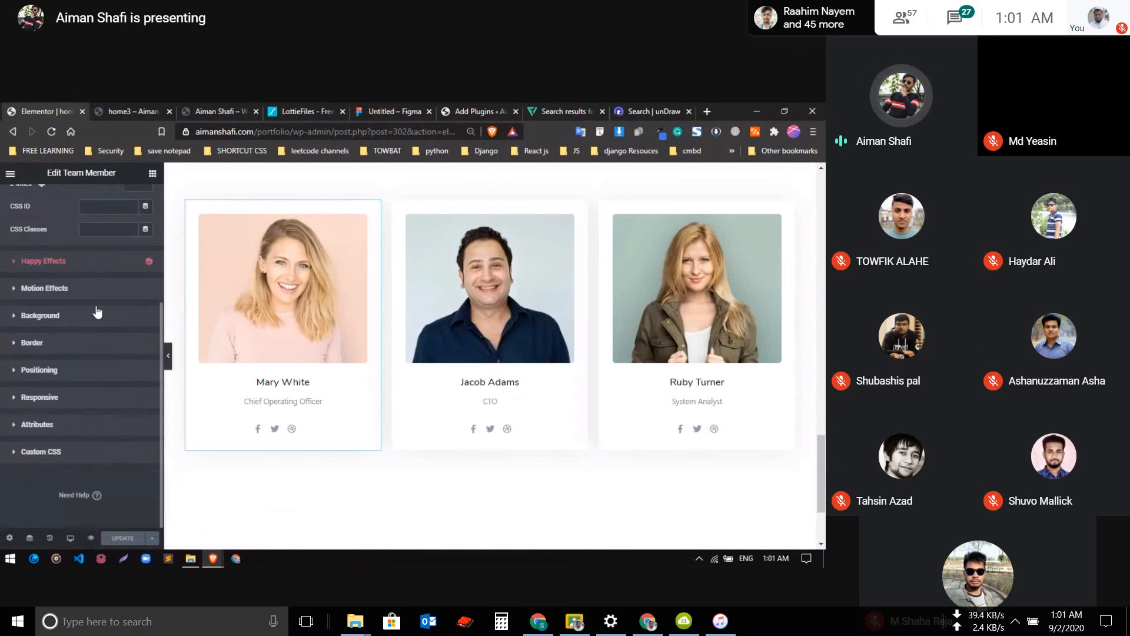
click(98, 312)
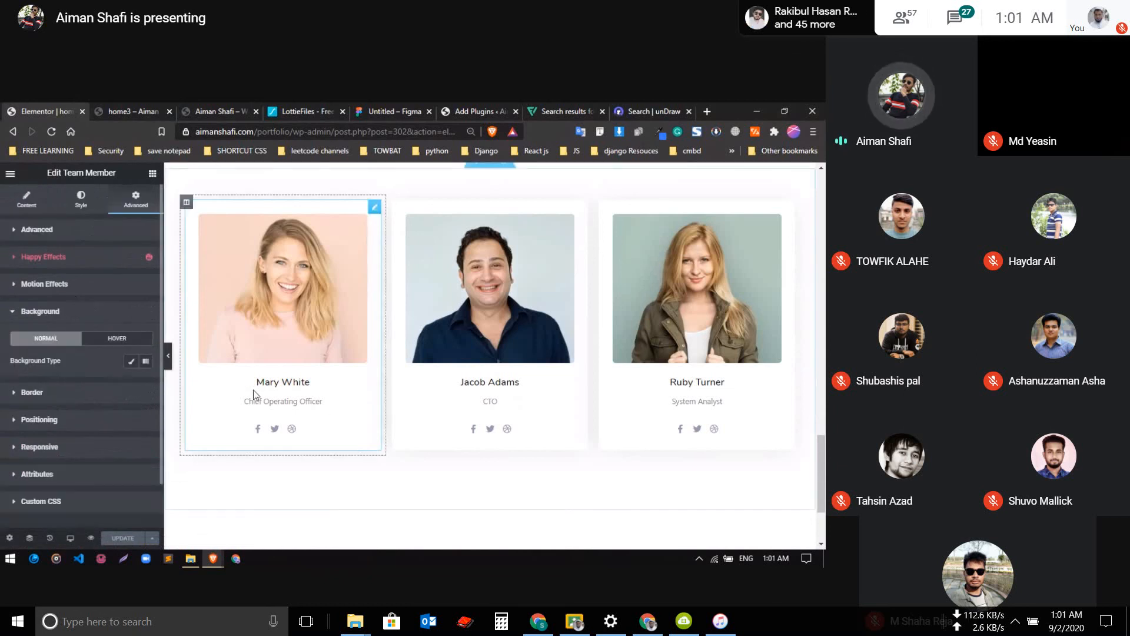
click(146, 362)
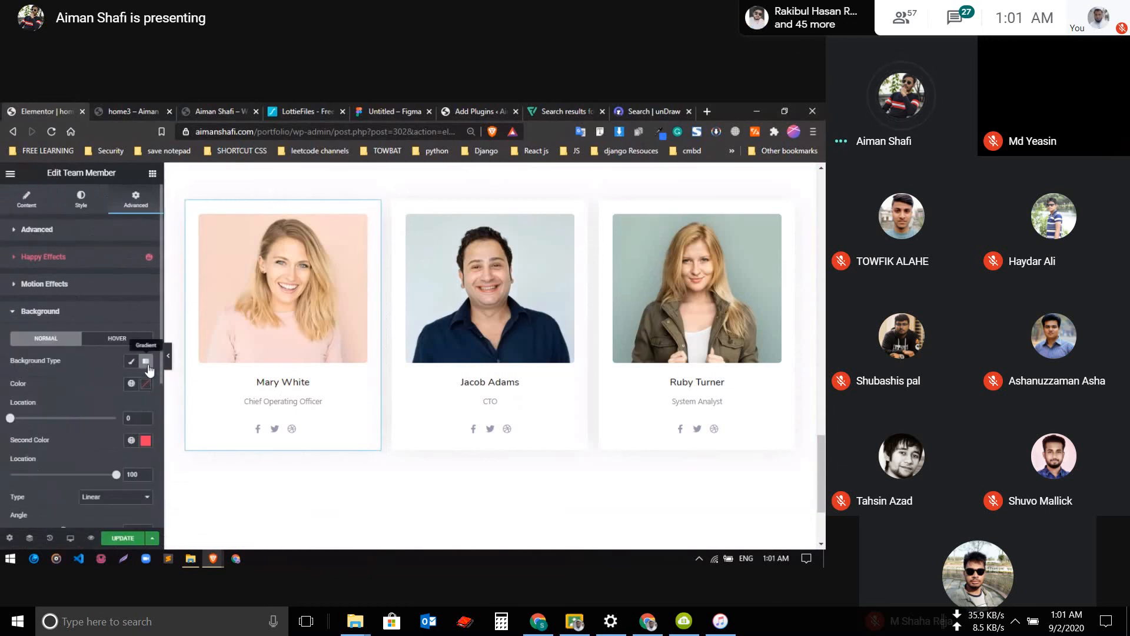
Set the first team card's gradient from the dark blue global color 2 to a lighter blue global color
click(131, 383)
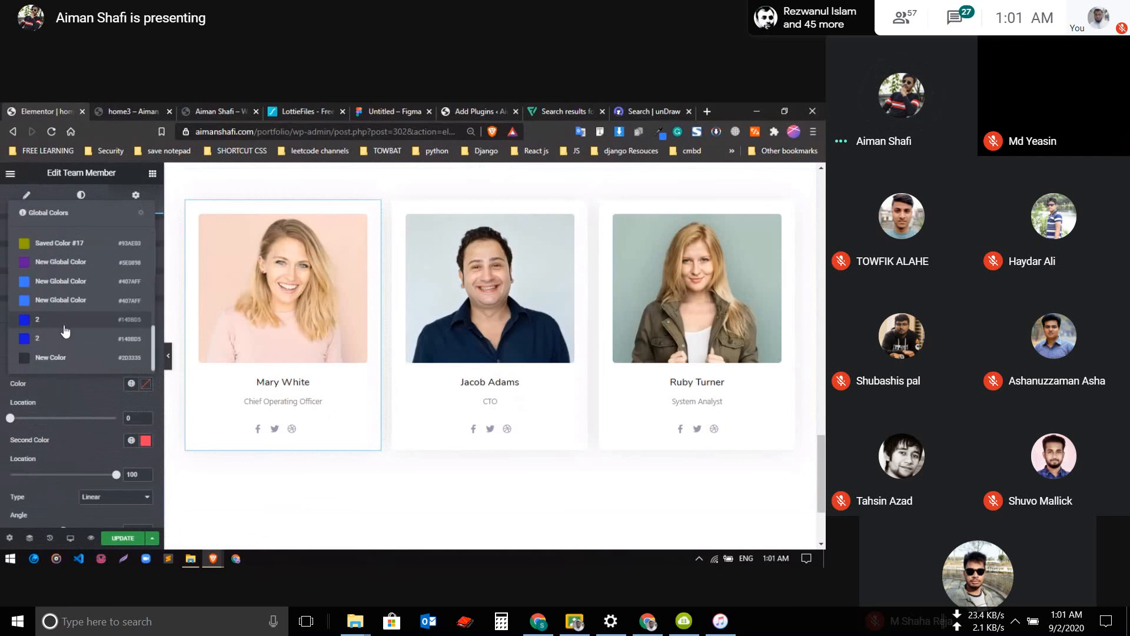
click(54, 318)
click(131, 439)
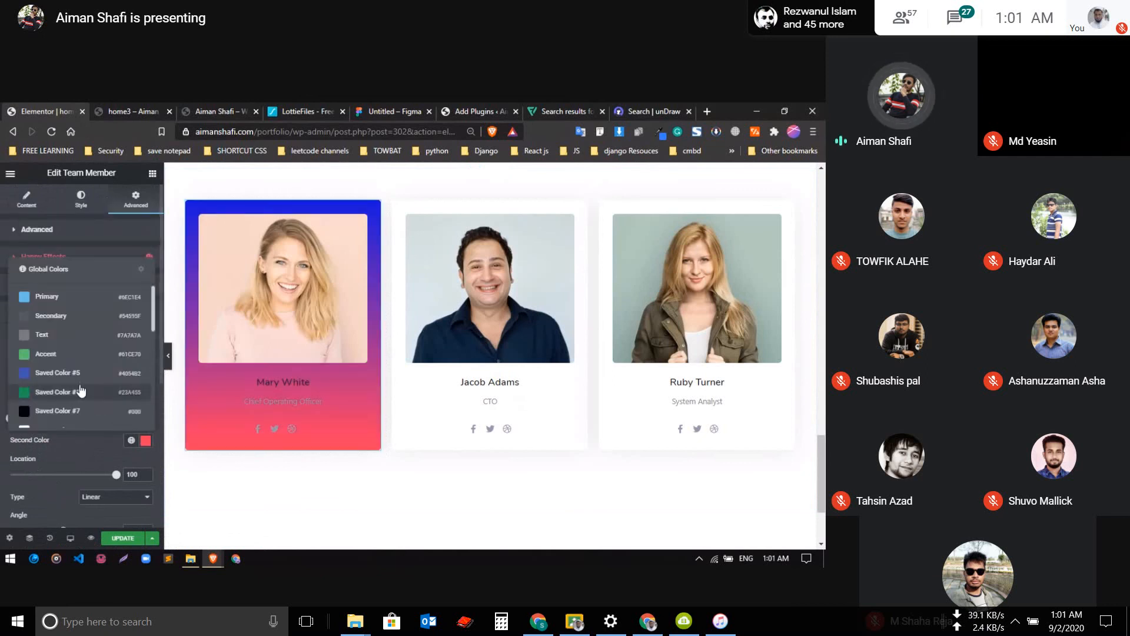
click(44, 376)
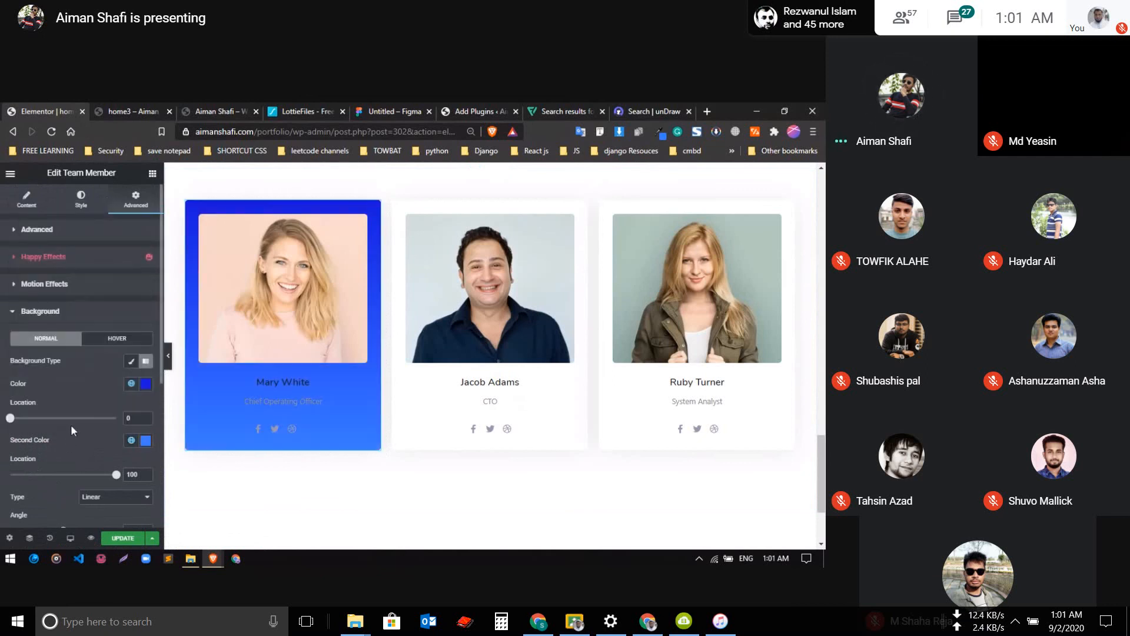
scroll(398, 376, up, 3)
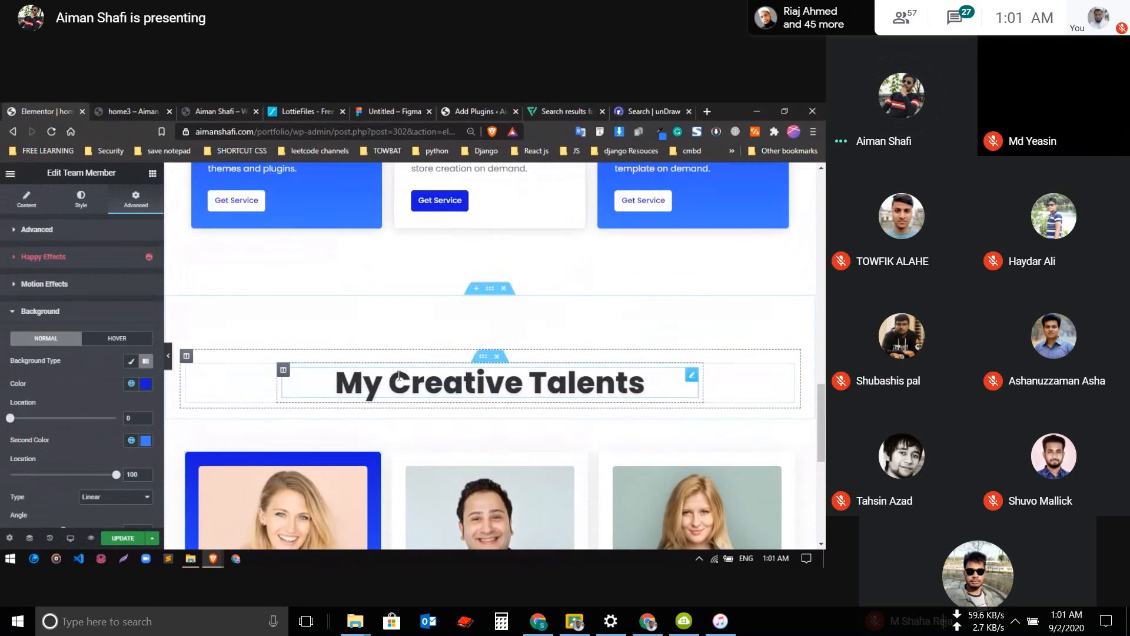
scroll(398, 380, down, 2)
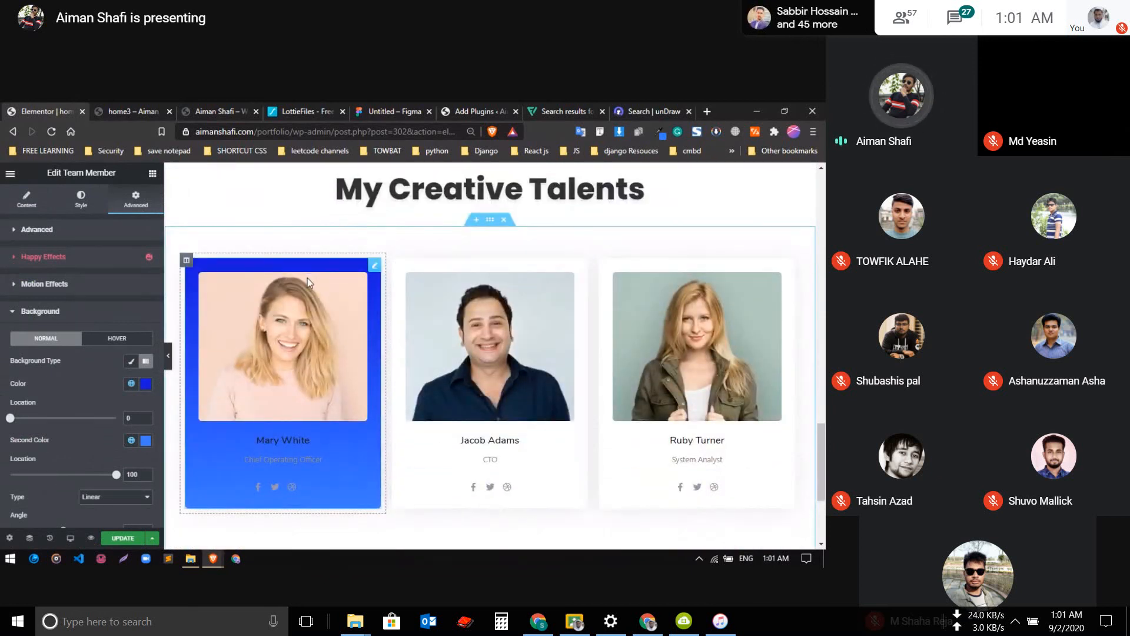
Set the member name's text color on the first team card to the white global color
right_click(270, 352)
click(84, 368)
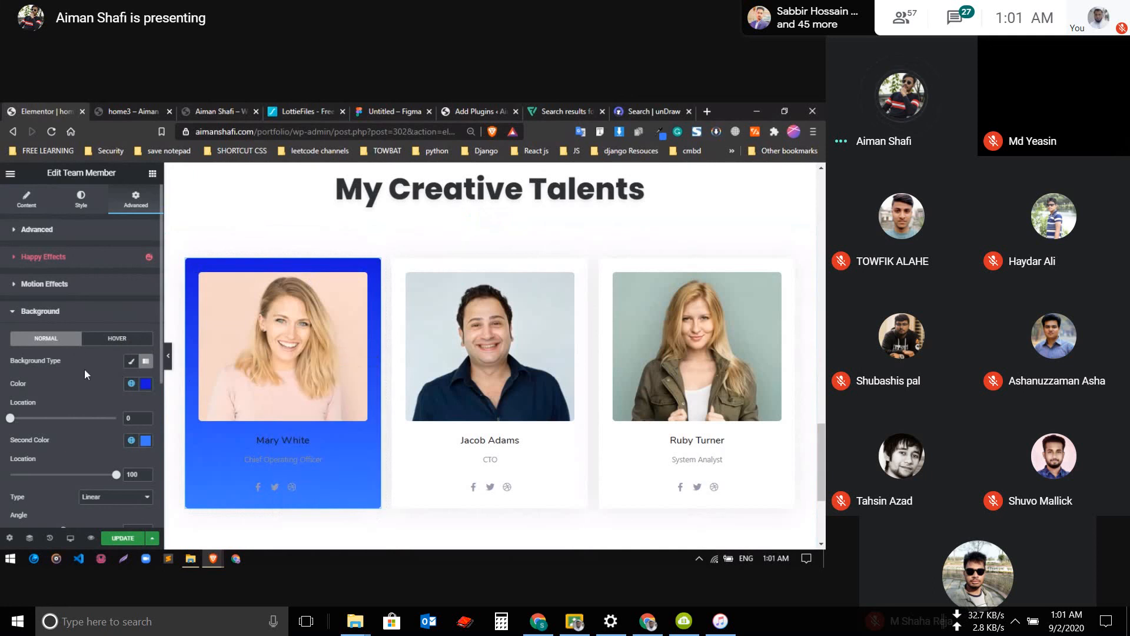
click(54, 230)
click(82, 200)
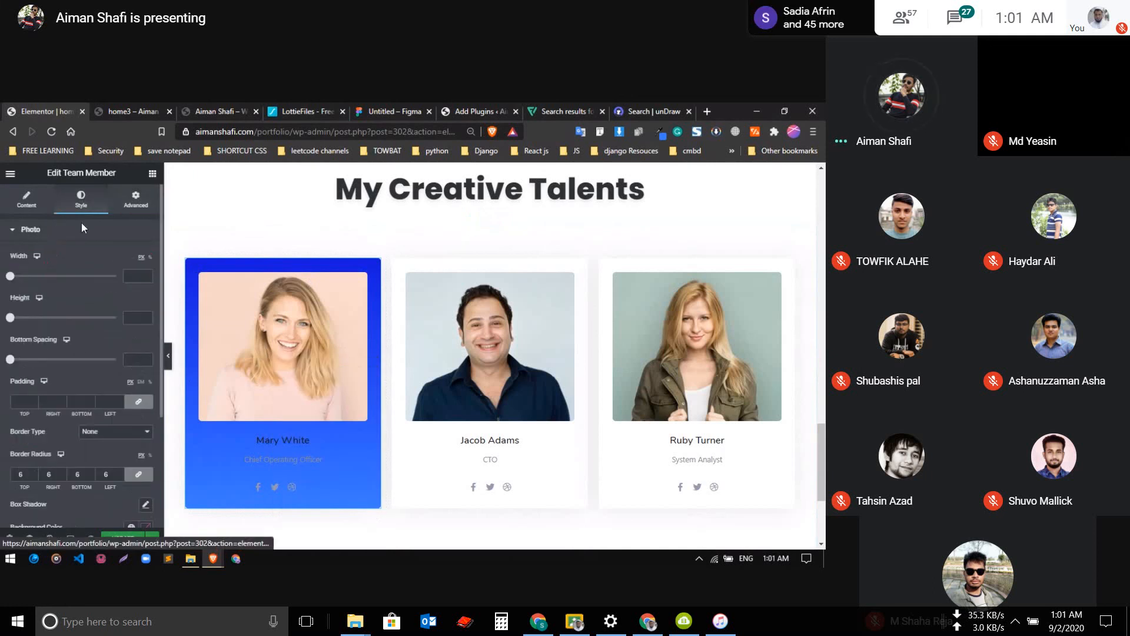
click(70, 238)
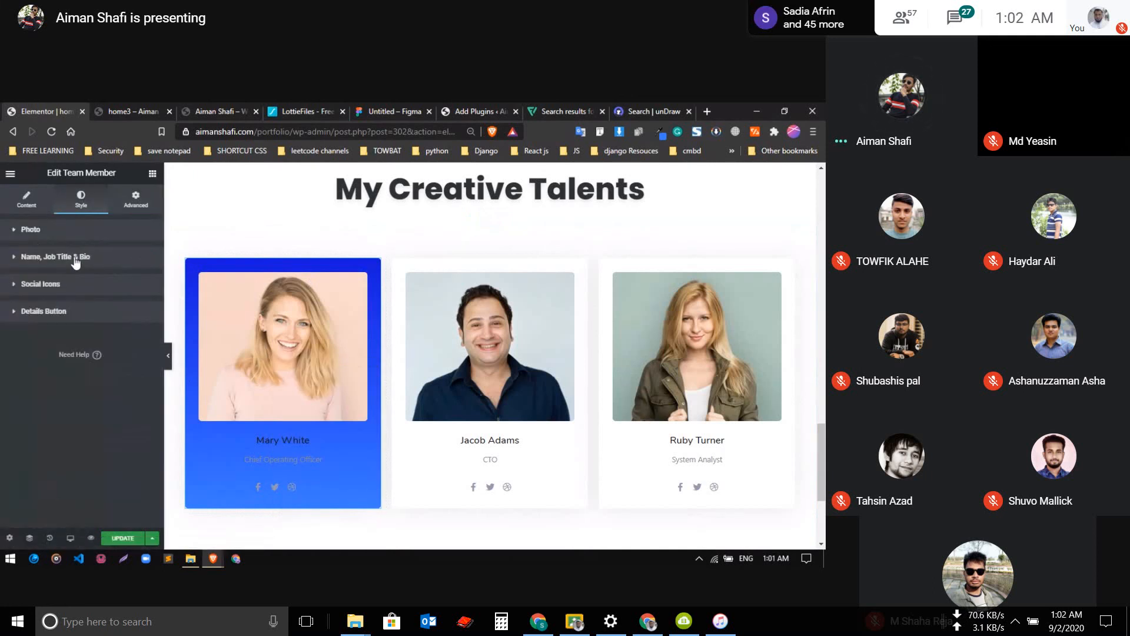
click(75, 259)
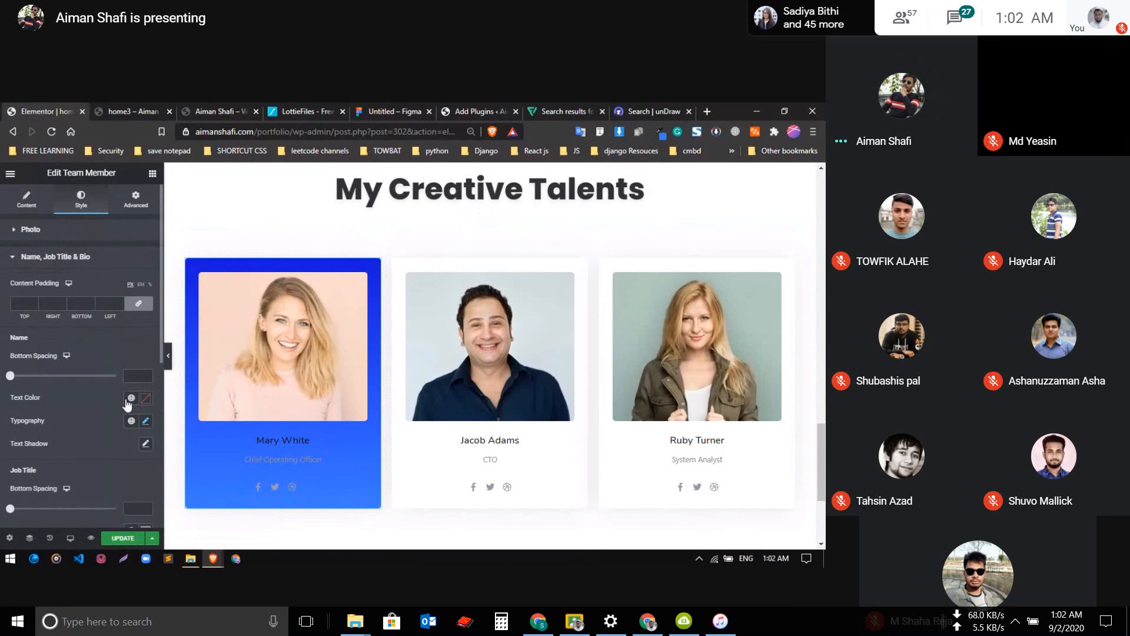
scroll(123, 372, down, 2)
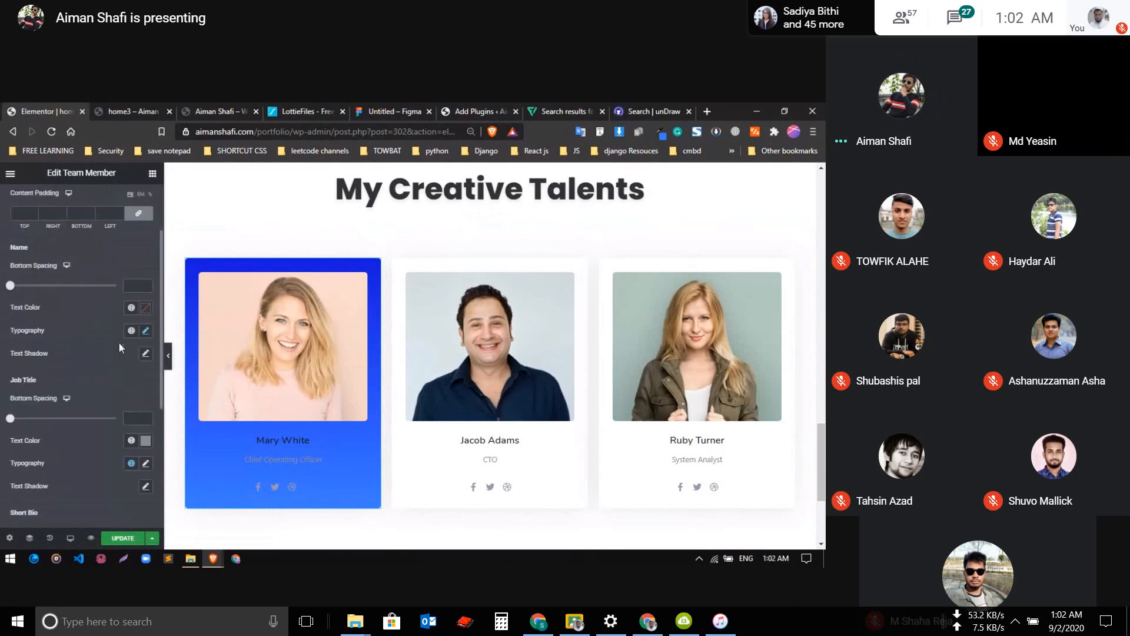
click(131, 308)
scroll(41, 377, down, 5)
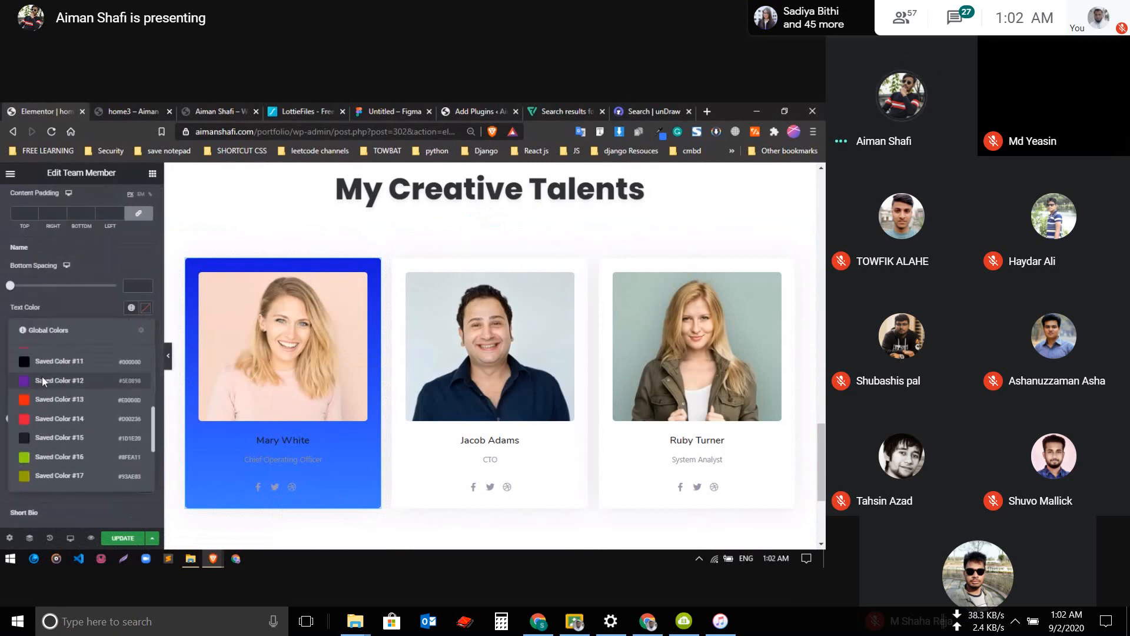
click(45, 397)
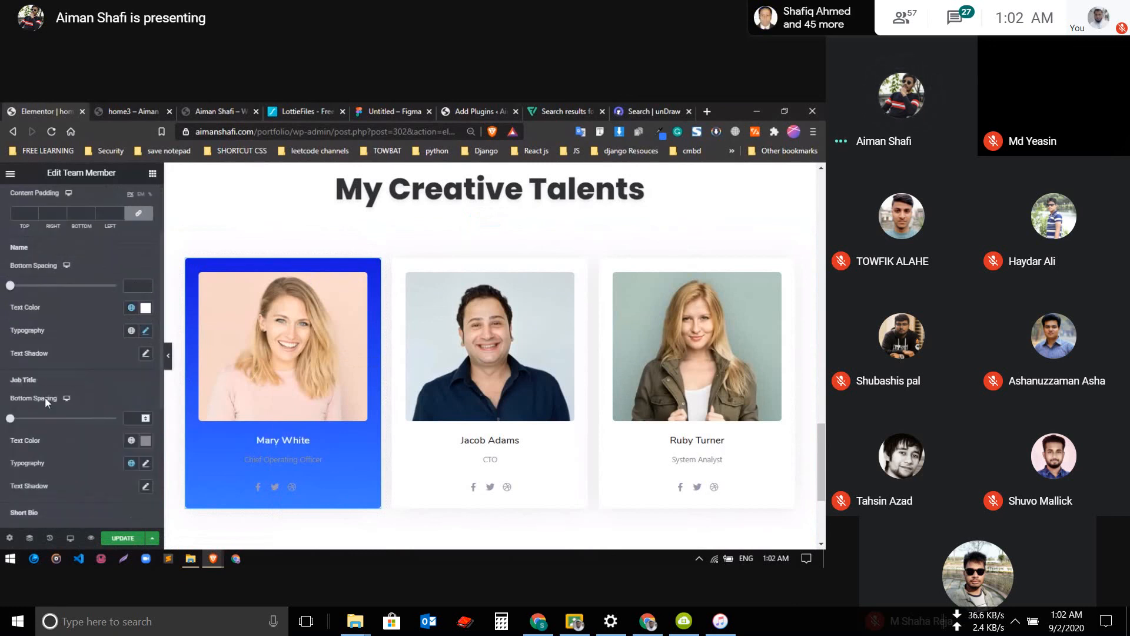
Set the member name's typography on the first team card to Poppins at size 20
click(146, 355)
click(146, 355)
click(146, 331)
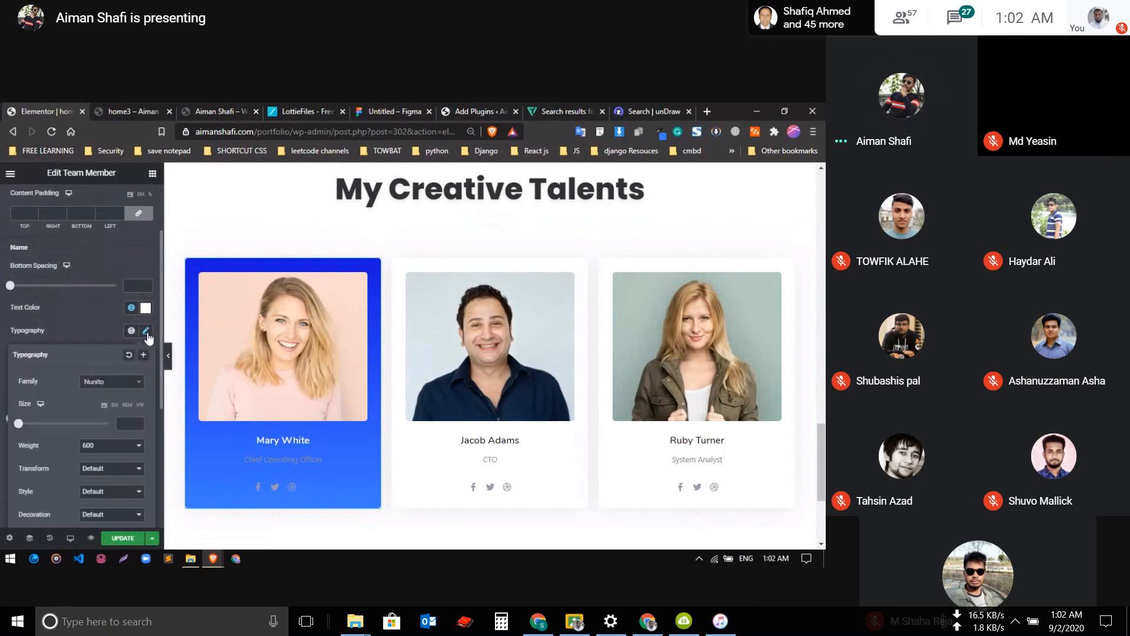
click(108, 385)
text(pop)
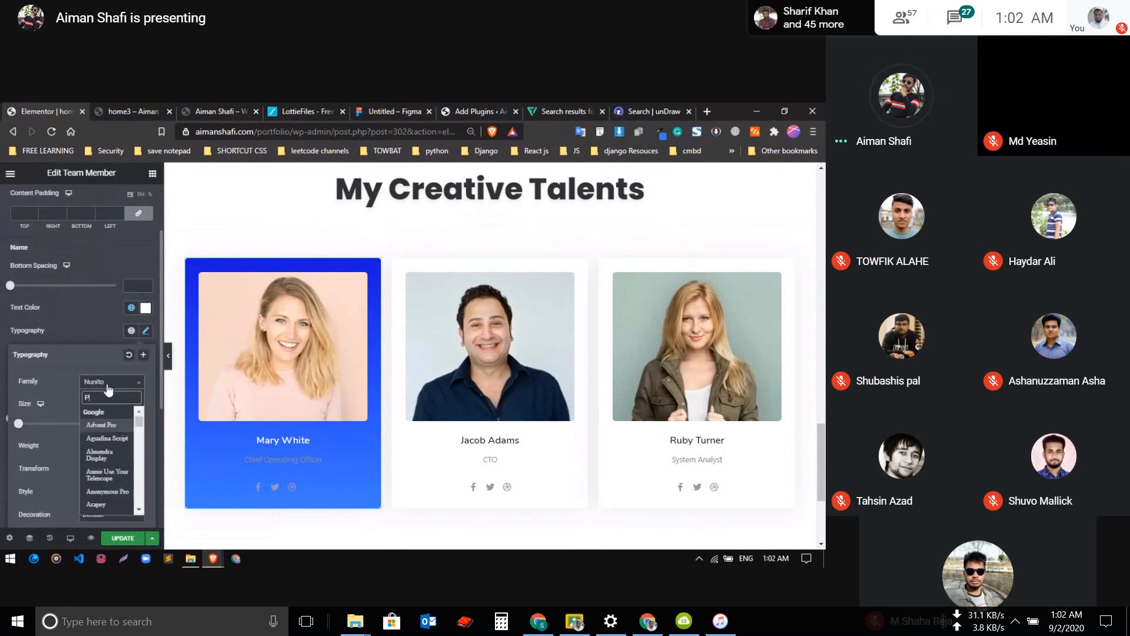
key(Return)
click(125, 425)
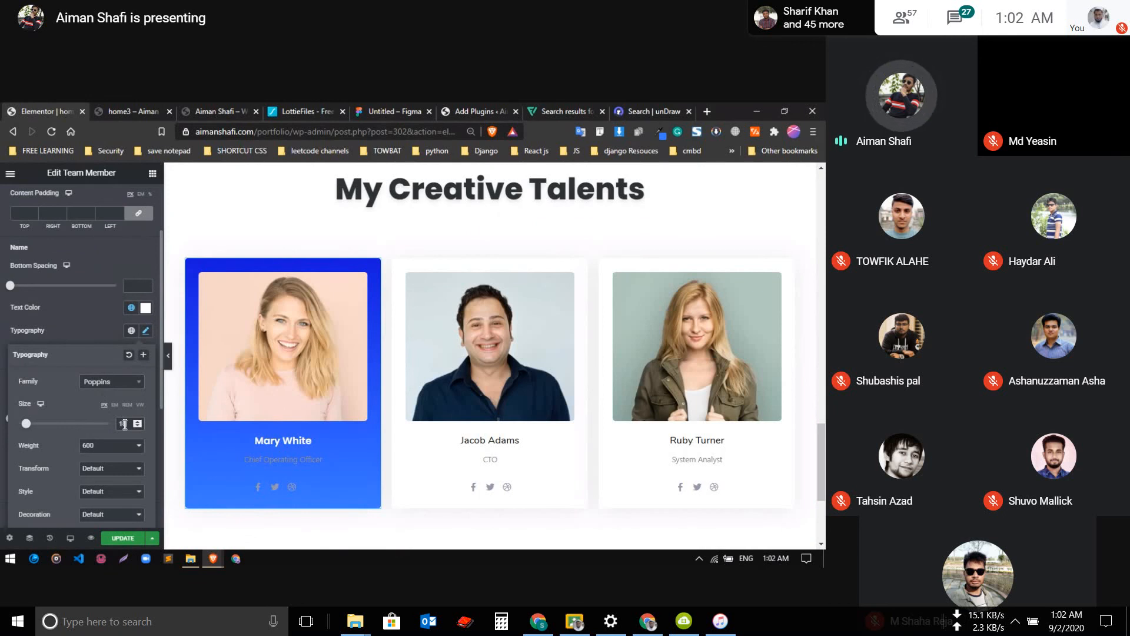
text(20)
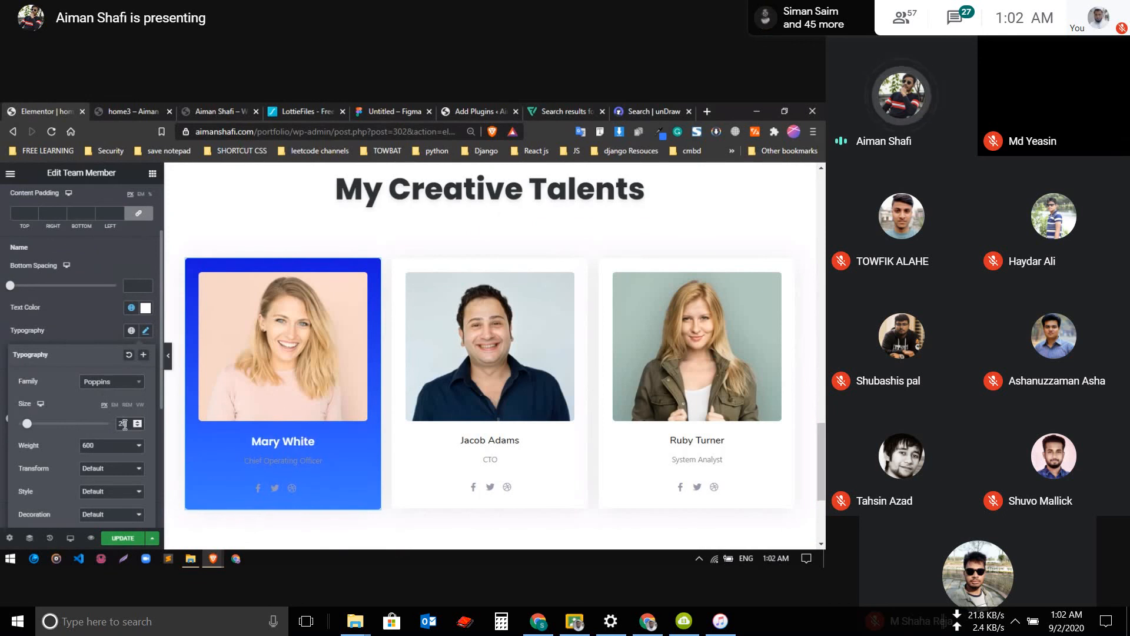
click(78, 338)
Set the job title's text color on the first team card to white, #FFFFFF
scroll(97, 373, down, 3)
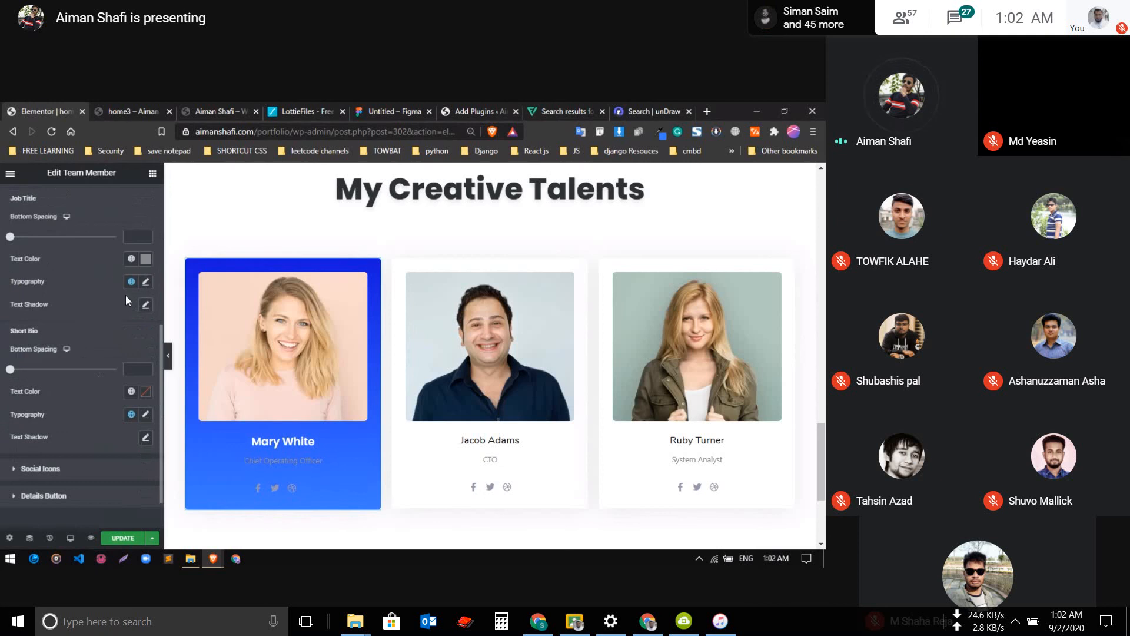
scroll(115, 293, up, 3)
scroll(103, 335, down, 3)
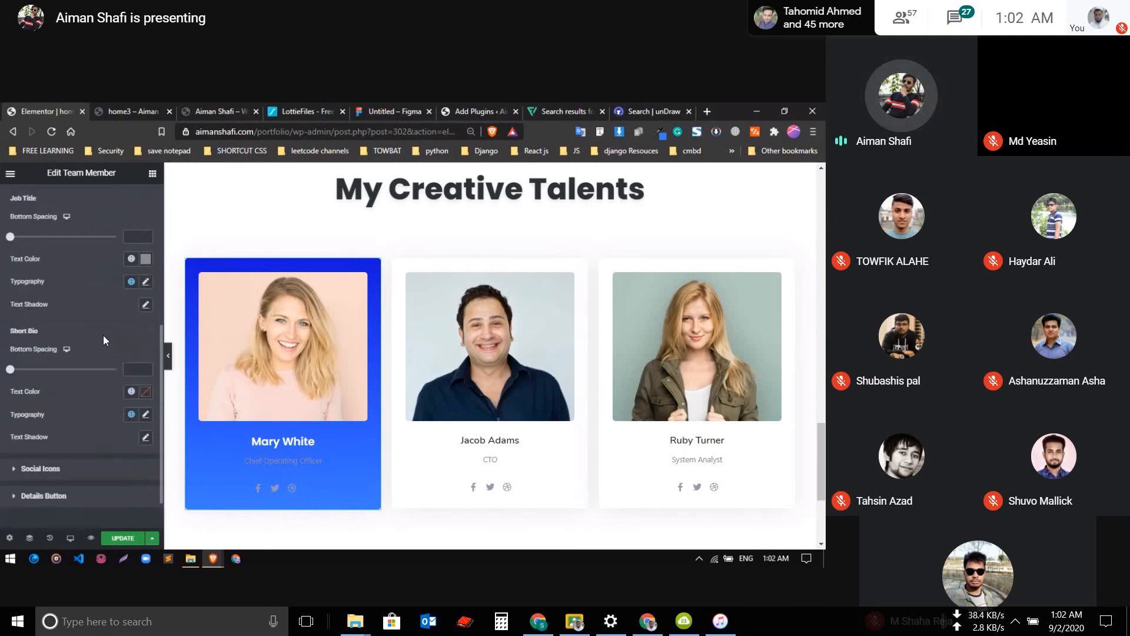
scroll(104, 334, up, 3)
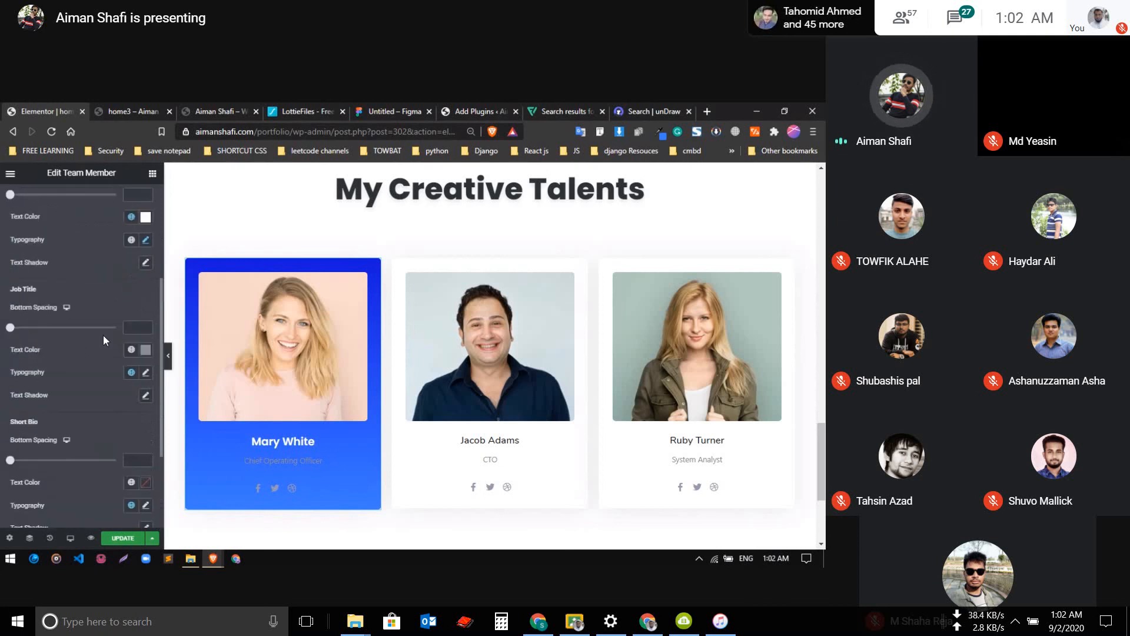
click(145, 351)
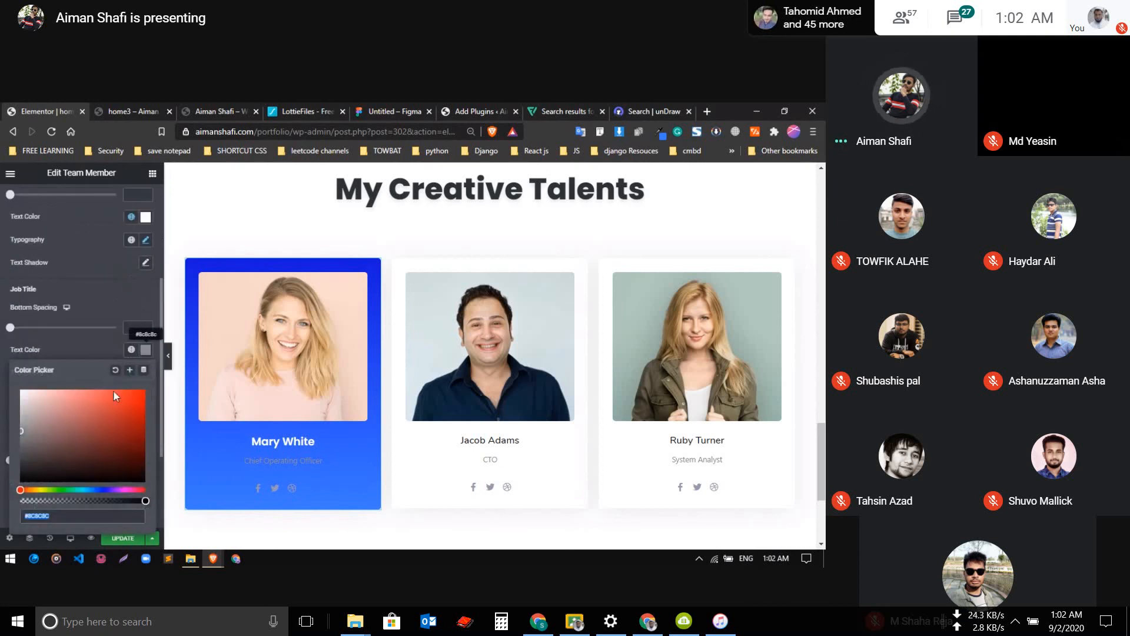
drag(39, 405, 12, 388)
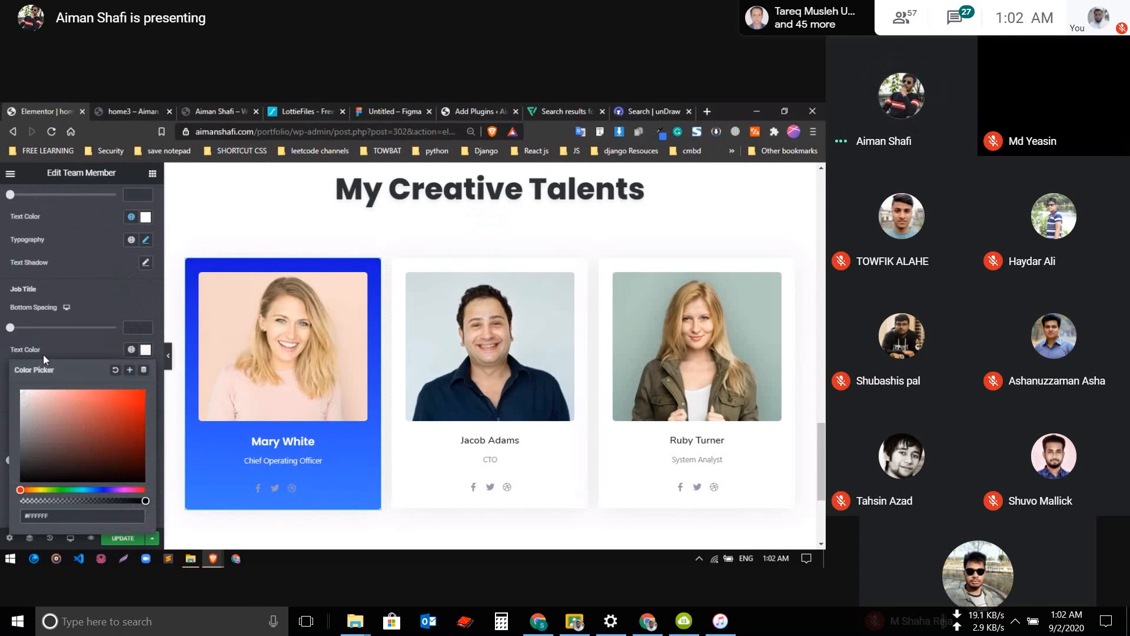
click(66, 345)
Change the job title's font family on the first team card to Poppins
scroll(132, 336, down, 3)
click(146, 283)
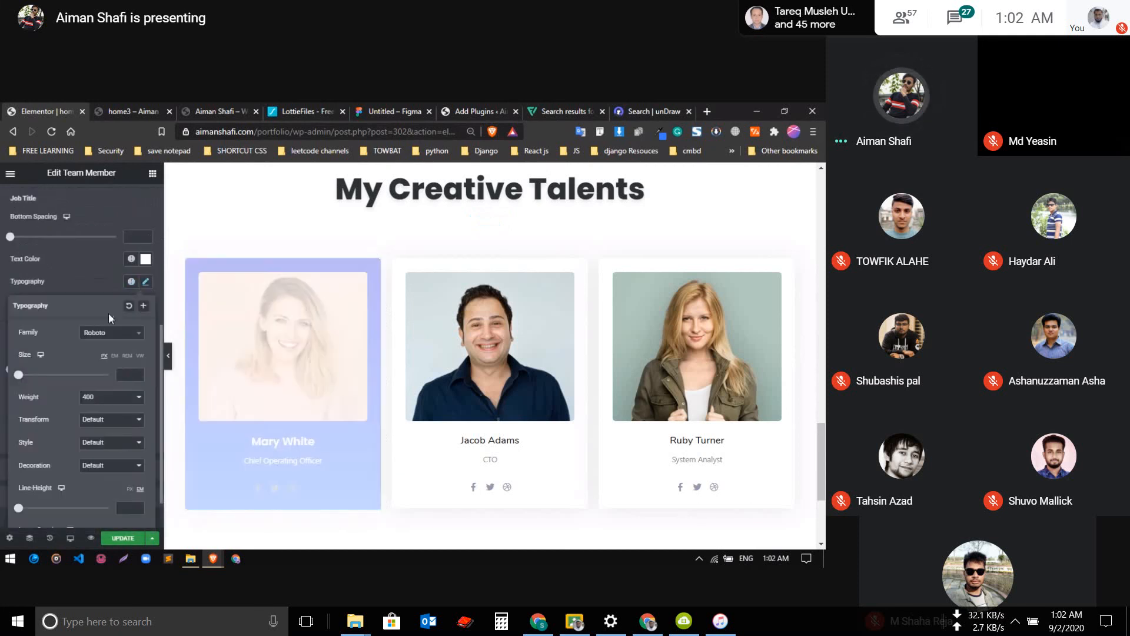
click(107, 333)
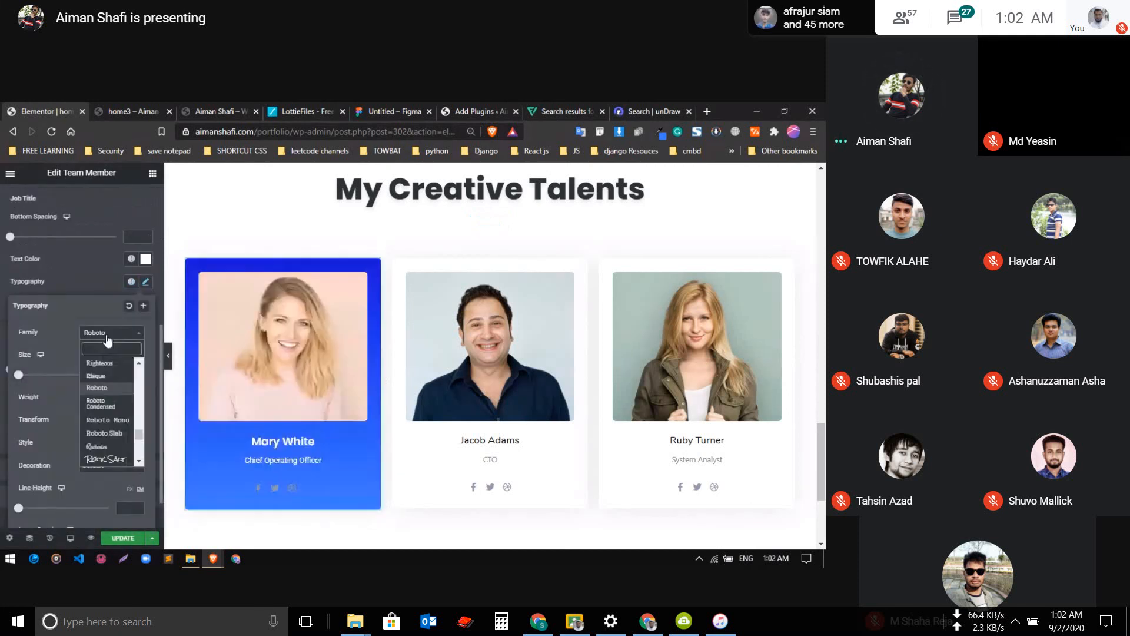
text(POP)
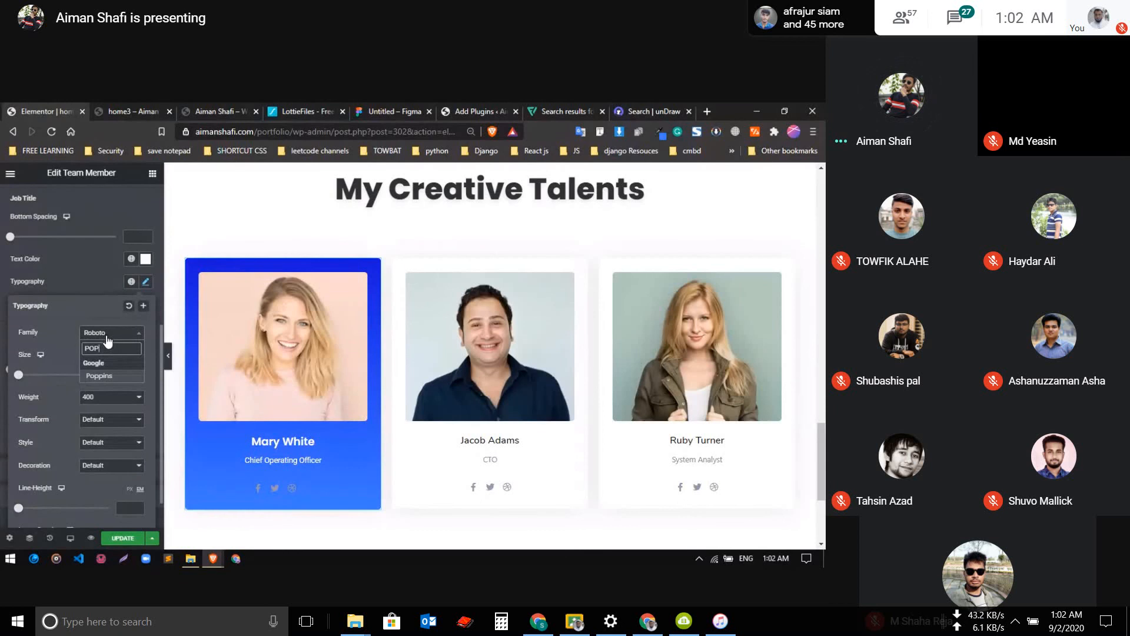
key(Return)
click(100, 274)
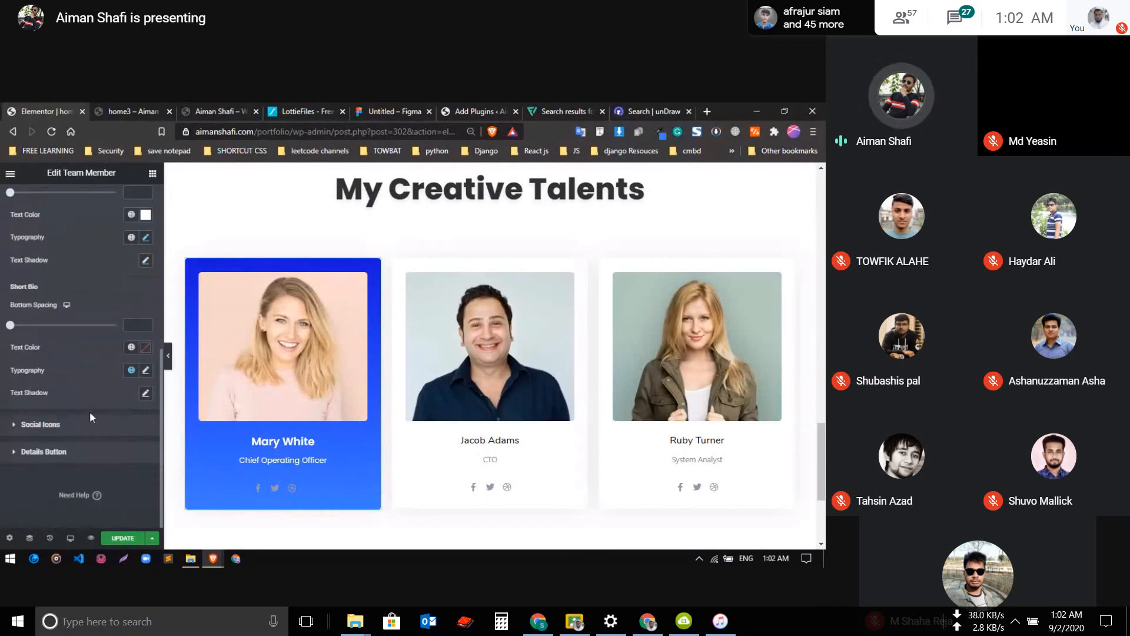
Give the first team card's social icons a white global background color and a border radius of 33 on all corners
click(86, 425)
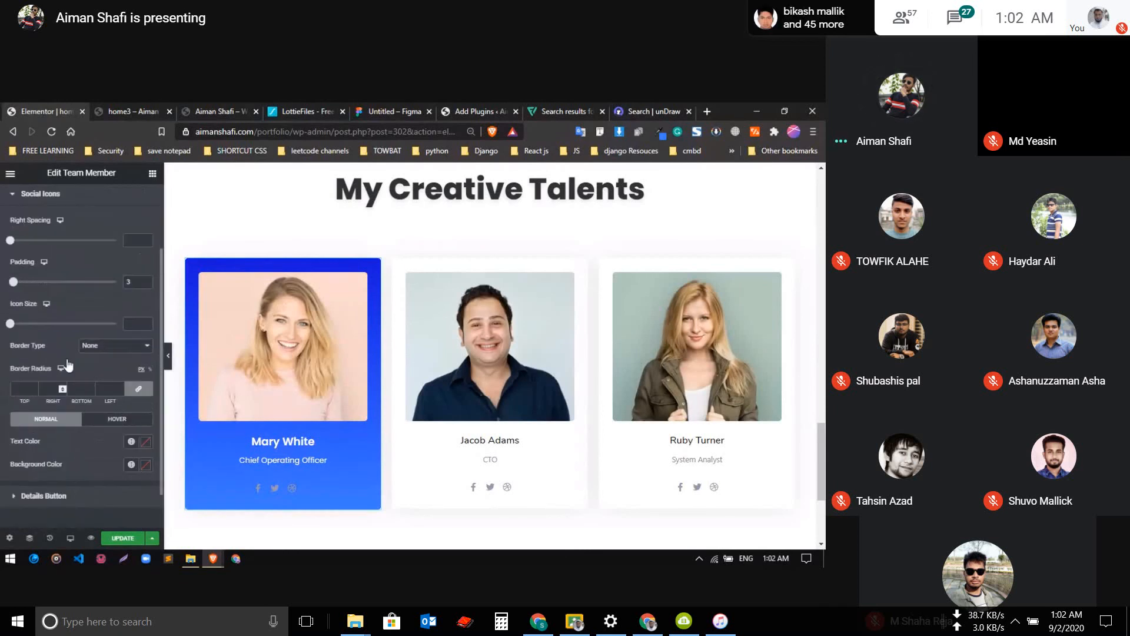
scroll(73, 412, down, 1)
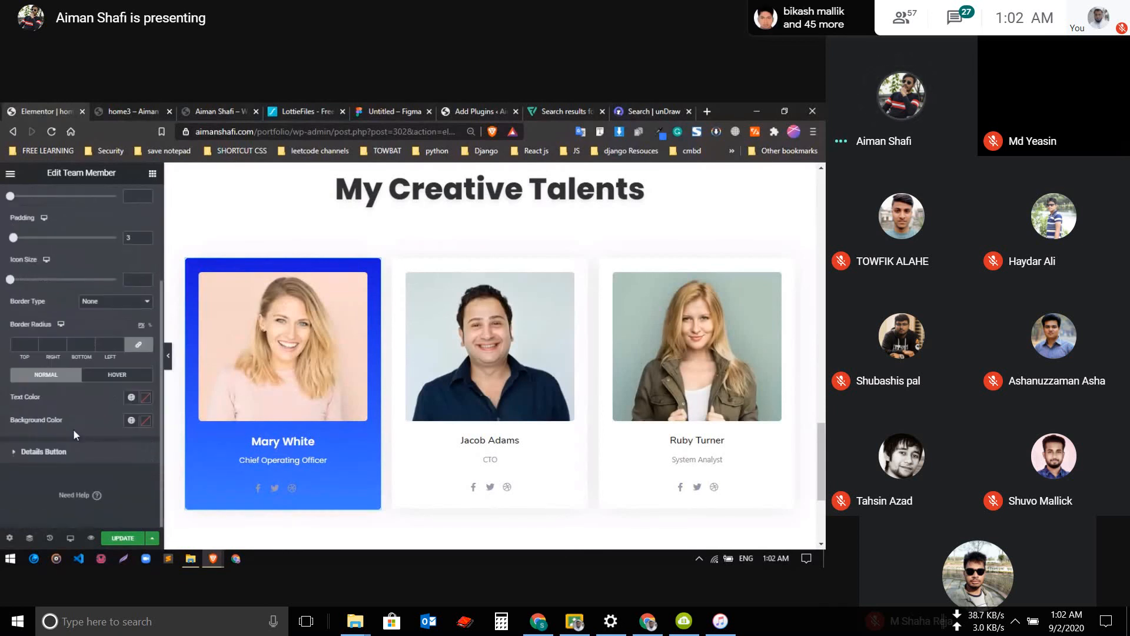
click(130, 402)
scroll(42, 324, down, 3)
scroll(50, 334, up, 2)
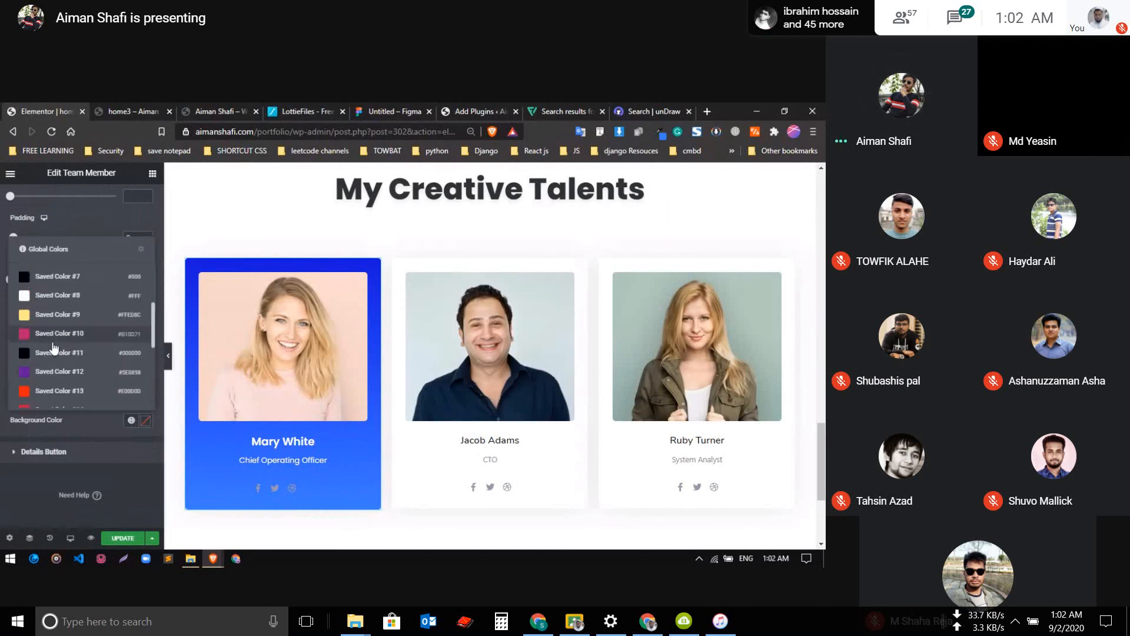
click(57, 313)
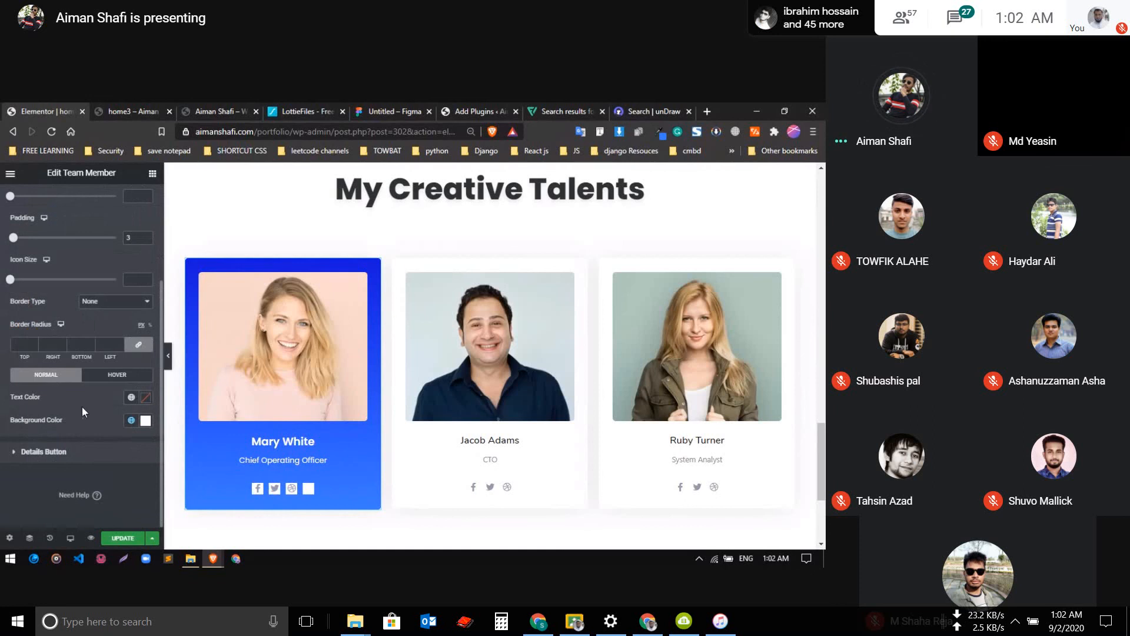
click(26, 346)
text(33)
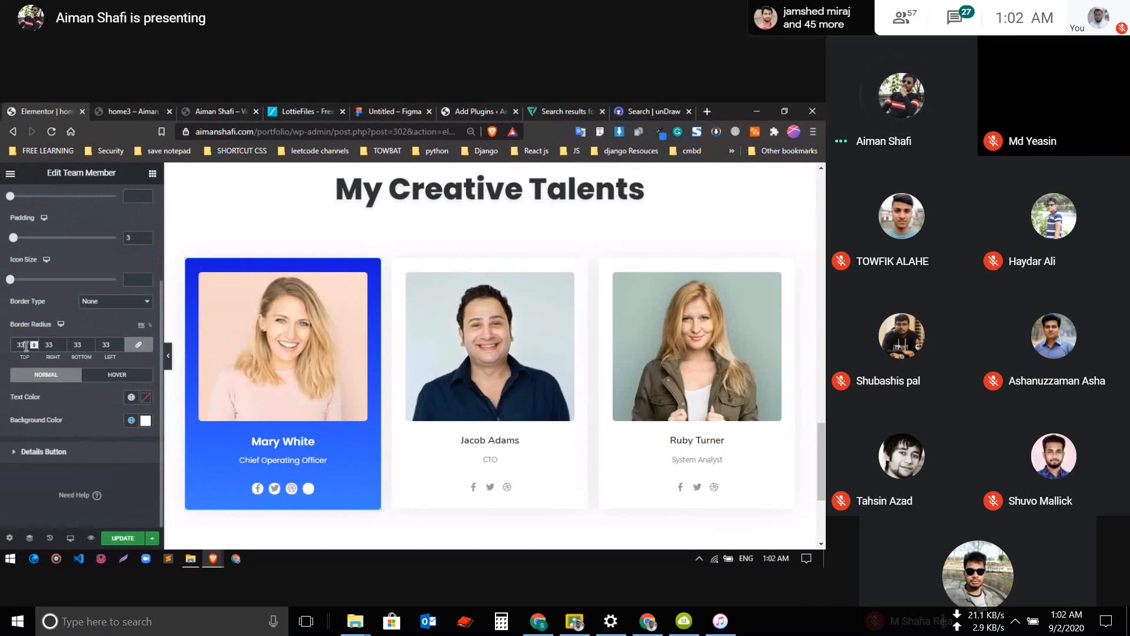
Try the light blue global color #407AFF as the social icons' text color on the first team card
click(131, 398)
scroll(52, 353, down, 5)
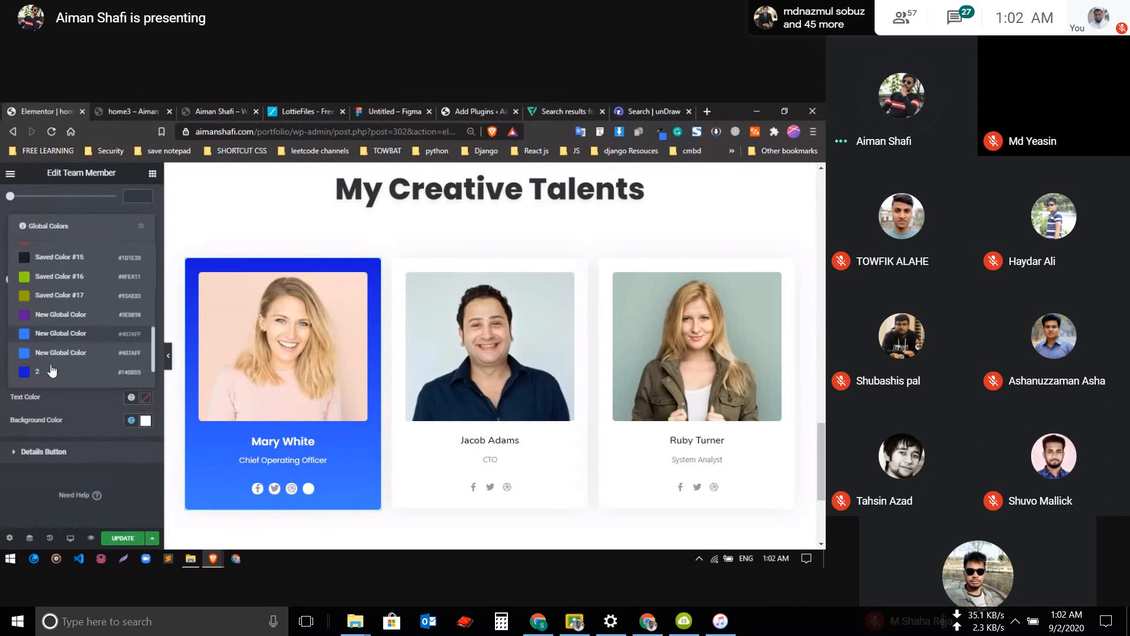
click(40, 309)
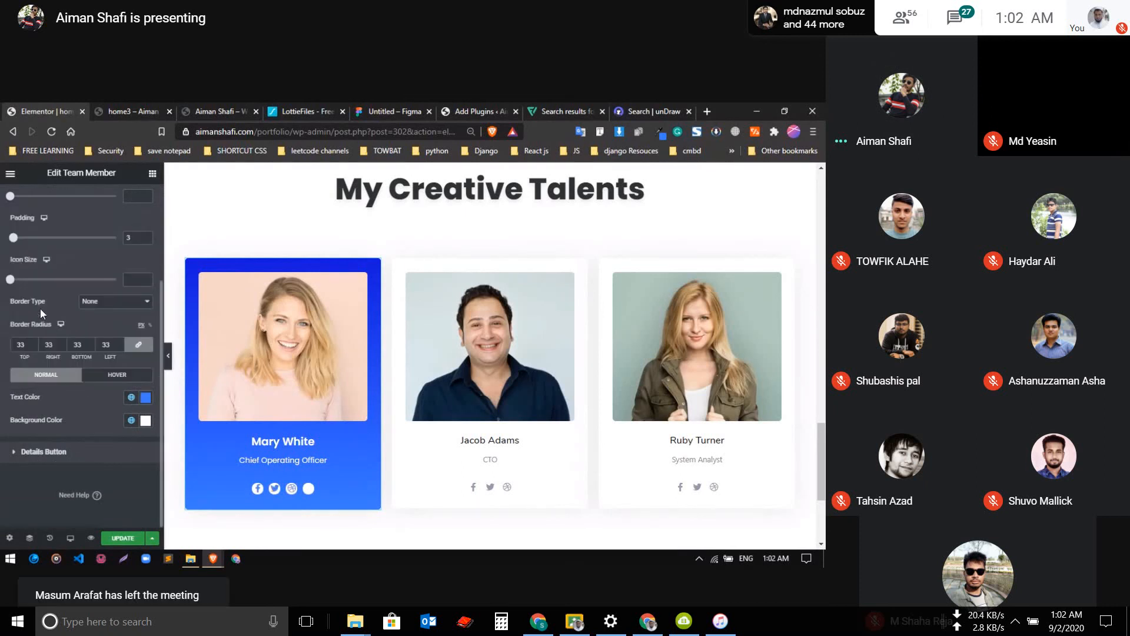
click(145, 398)
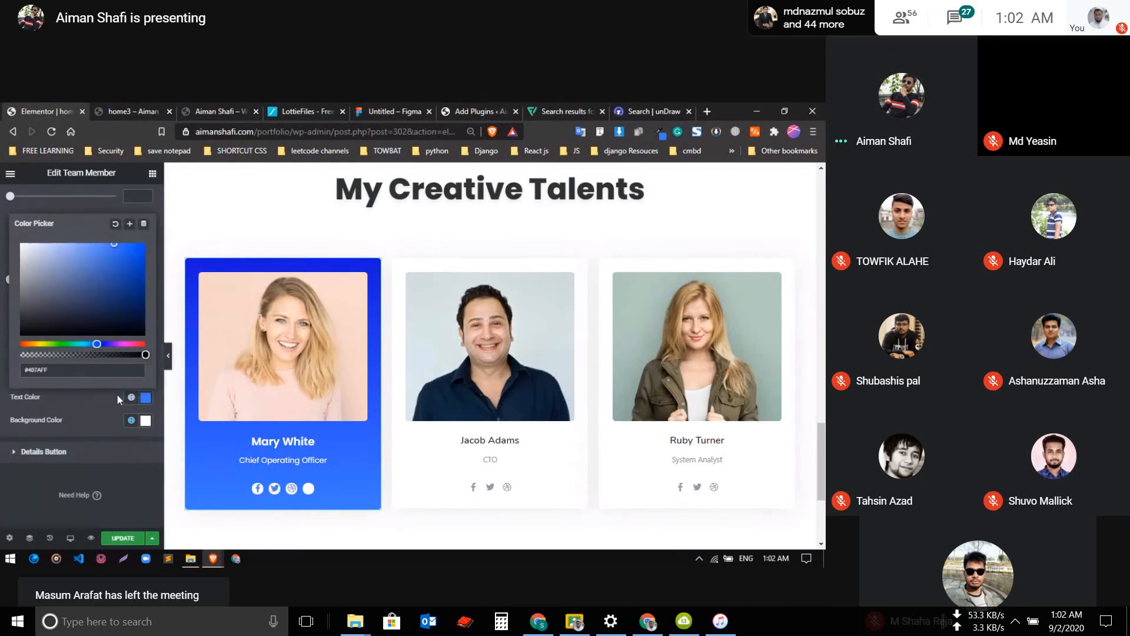
Set the social icons' text color on the first team card to the dark blue global color 2
click(131, 398)
scroll(44, 359, down, 5)
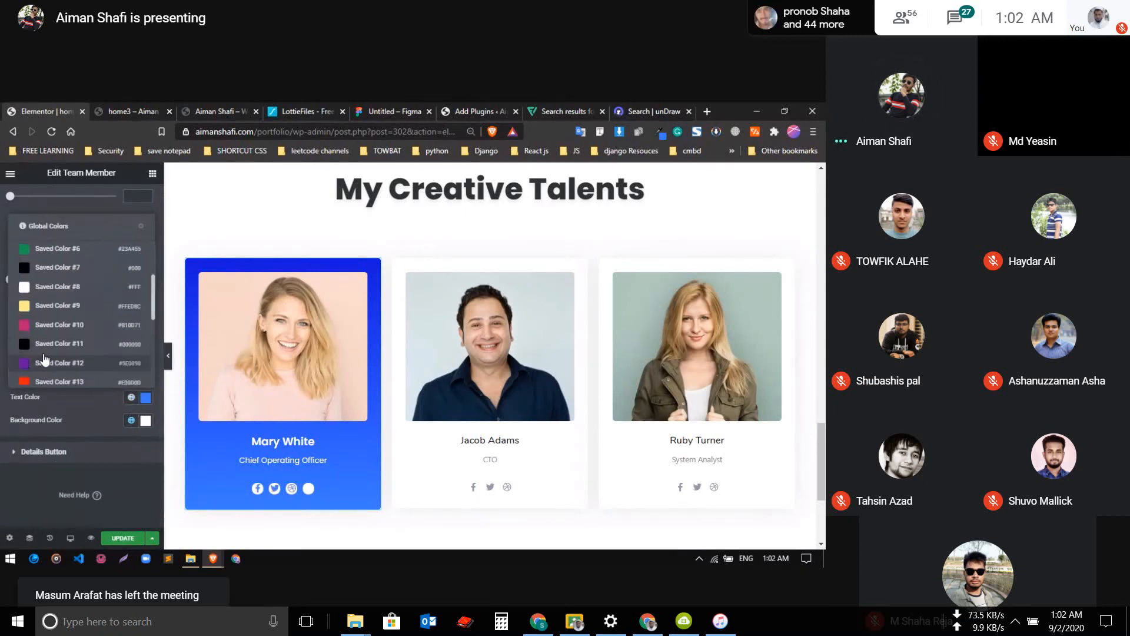
scroll(45, 359, down, 5)
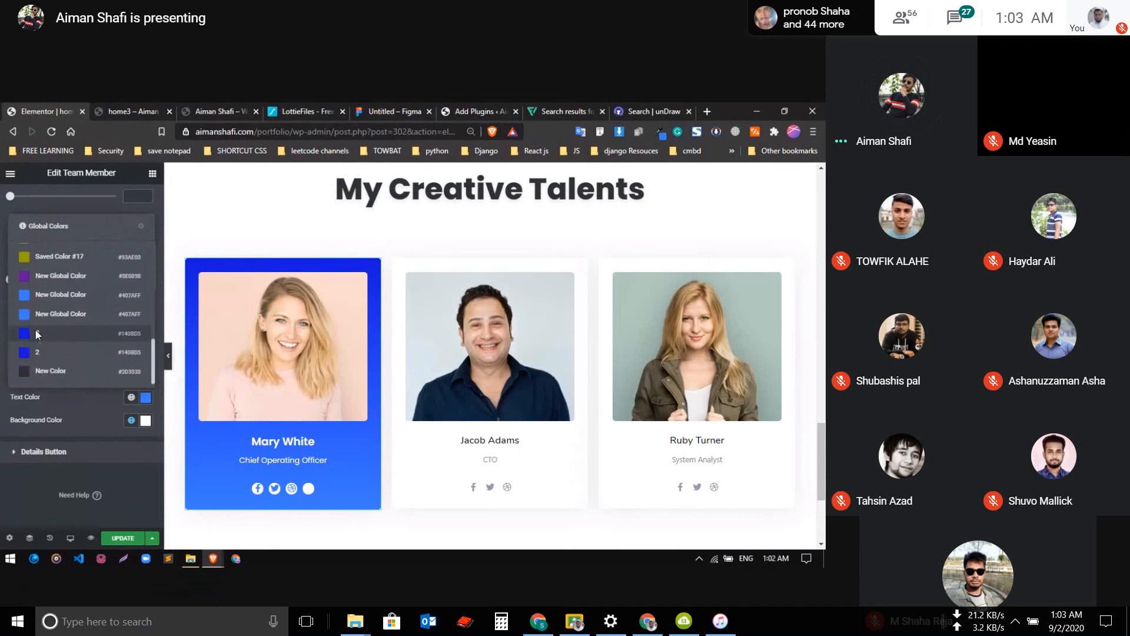
click(35, 332)
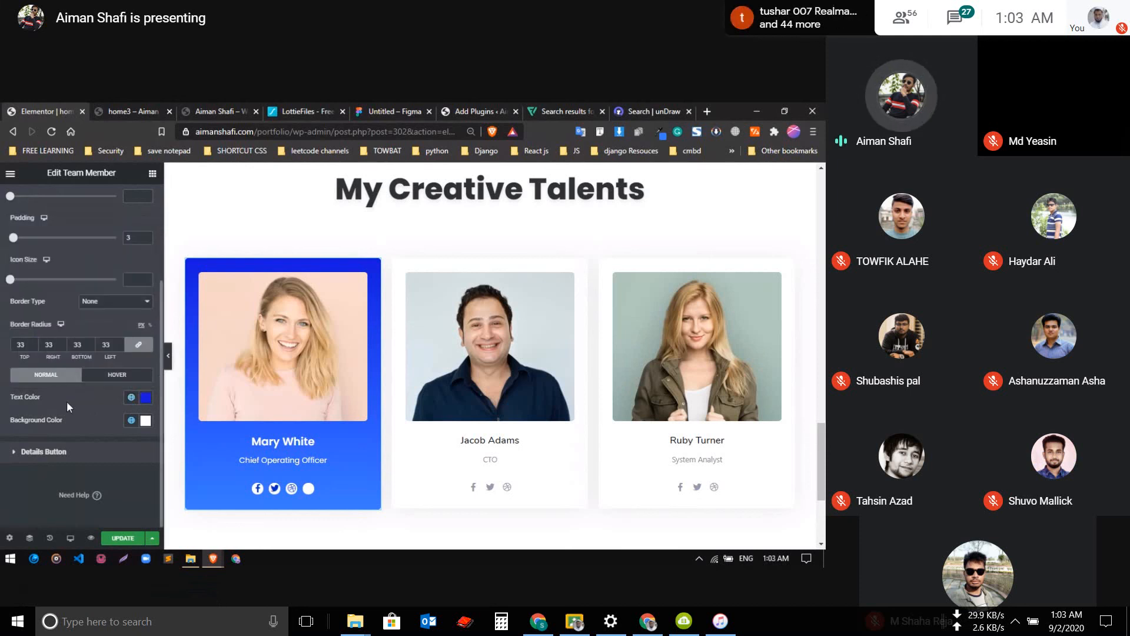
Set the padding of the first team card's social icons to 5
scroll(69, 395, up, 2)
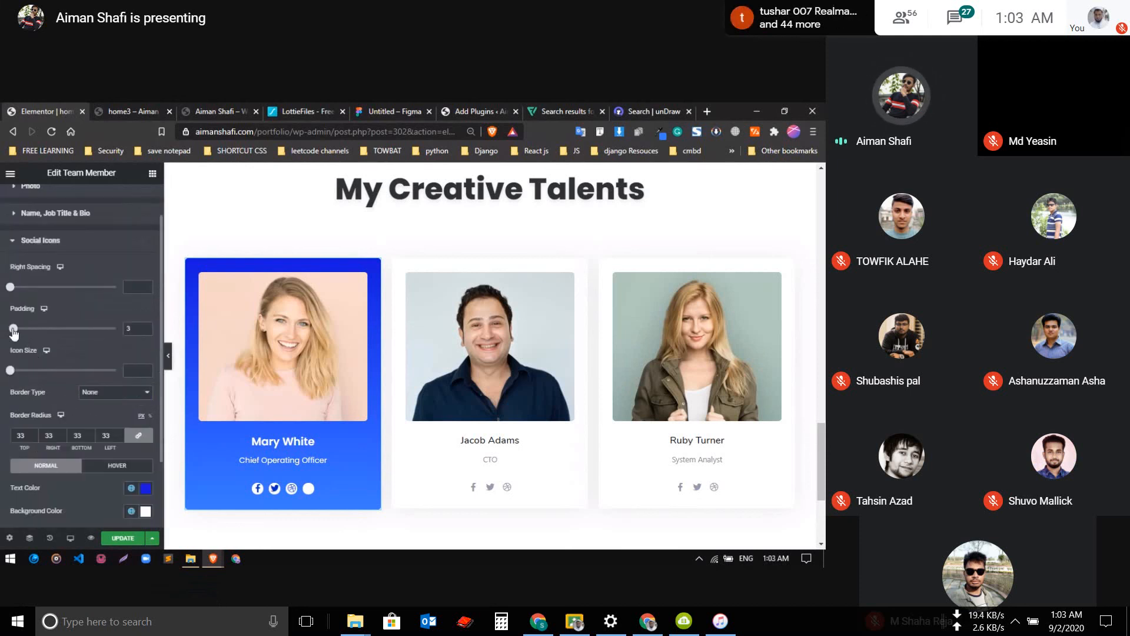
drag(13, 334, 16, 334)
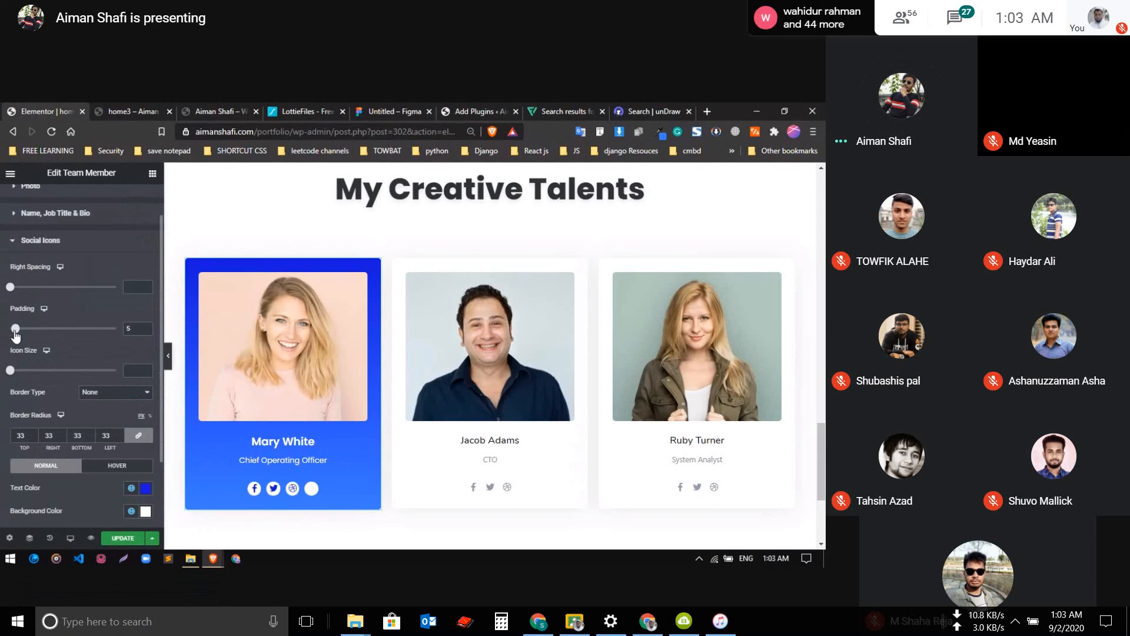
scroll(92, 400, up, 1)
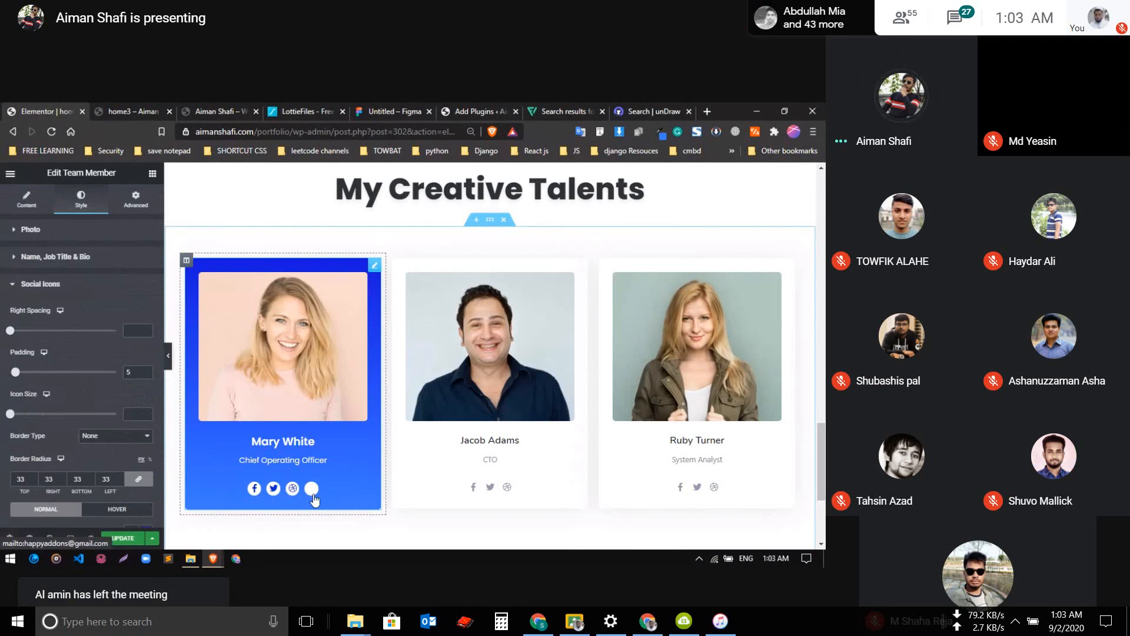
scroll(80, 419, down, 3)
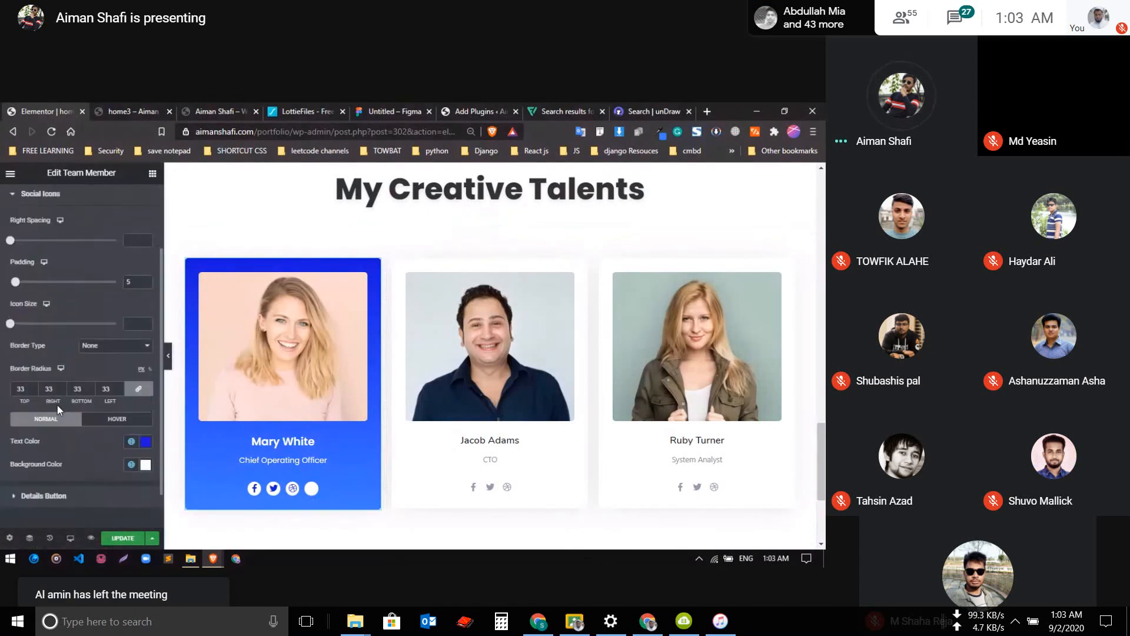
Open the social profiles settings in the first team card's content
scroll(51, 419, up, 3)
scroll(56, 412, down, 2)
scroll(66, 405, up, 2)
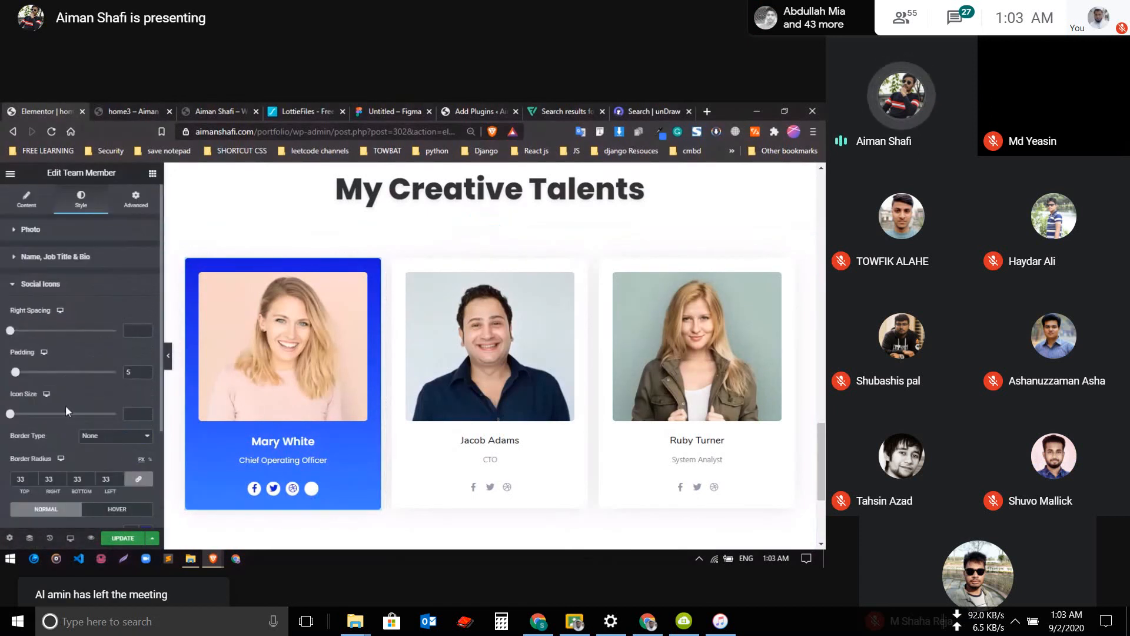
click(31, 280)
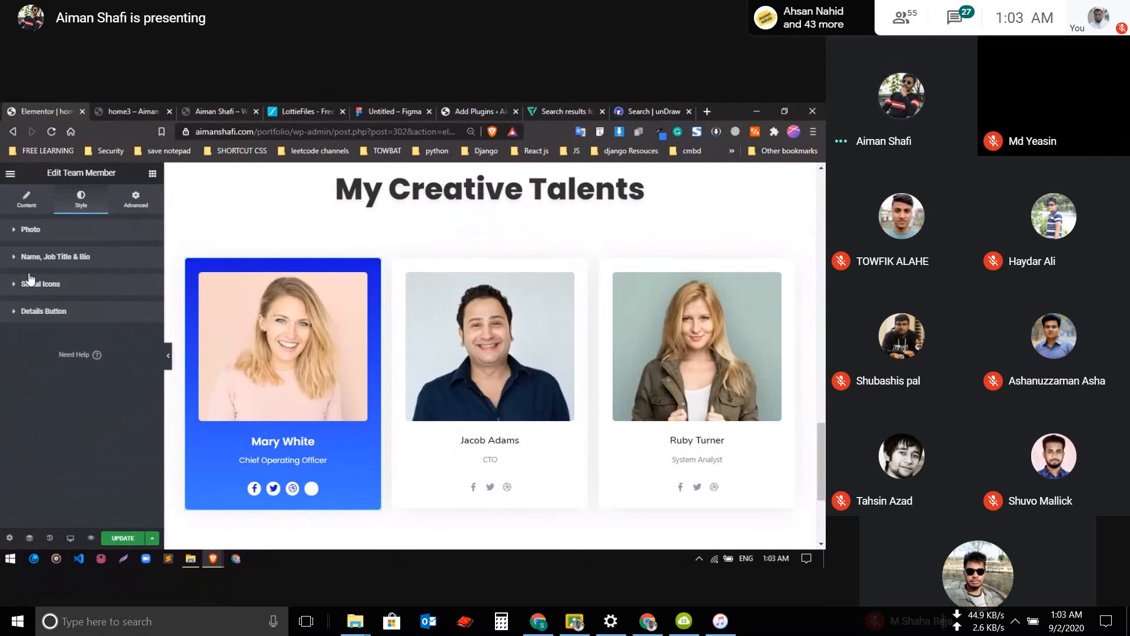
click(32, 208)
scroll(55, 307, down, 2)
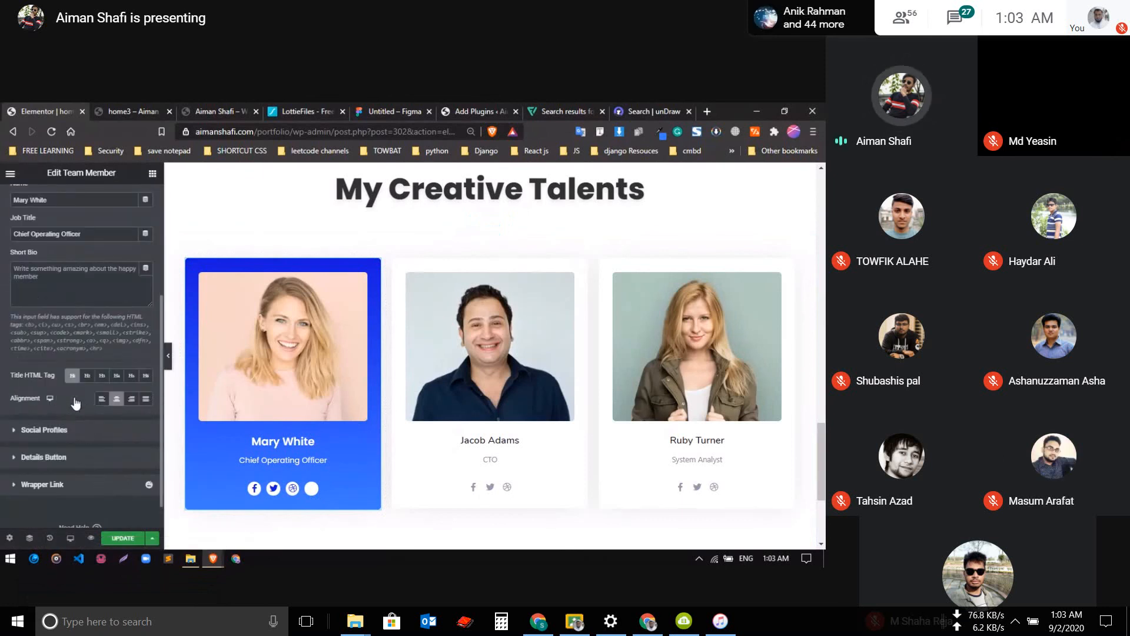
click(44, 429)
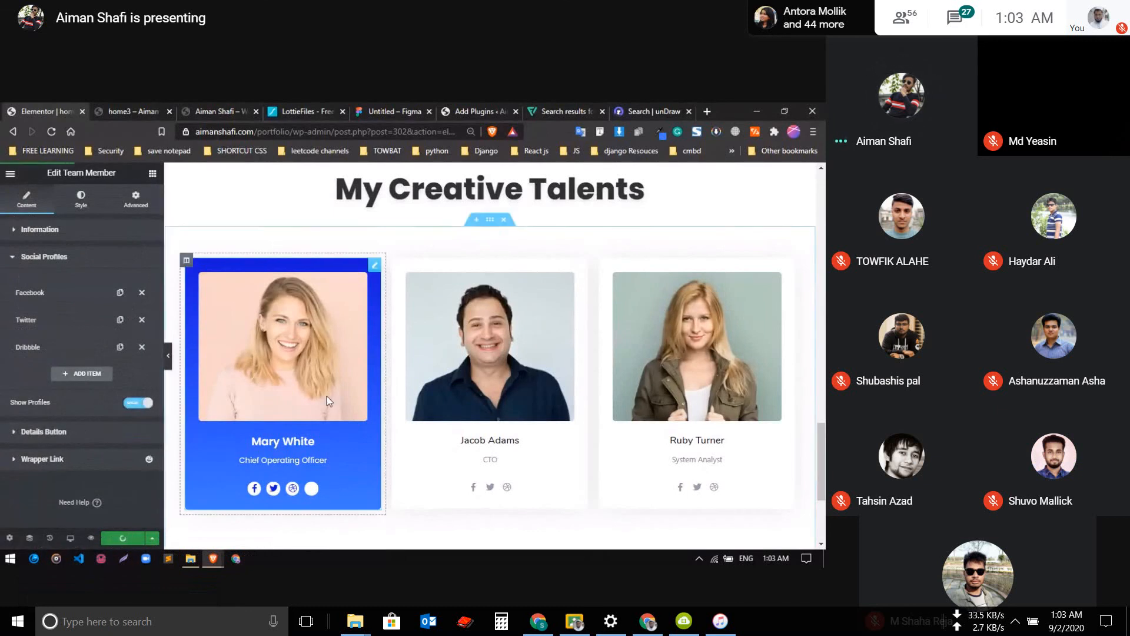
Copy the first team card and paste its style onto the third and second team cards
right_click(323, 347)
click(363, 395)
right_click(678, 354)
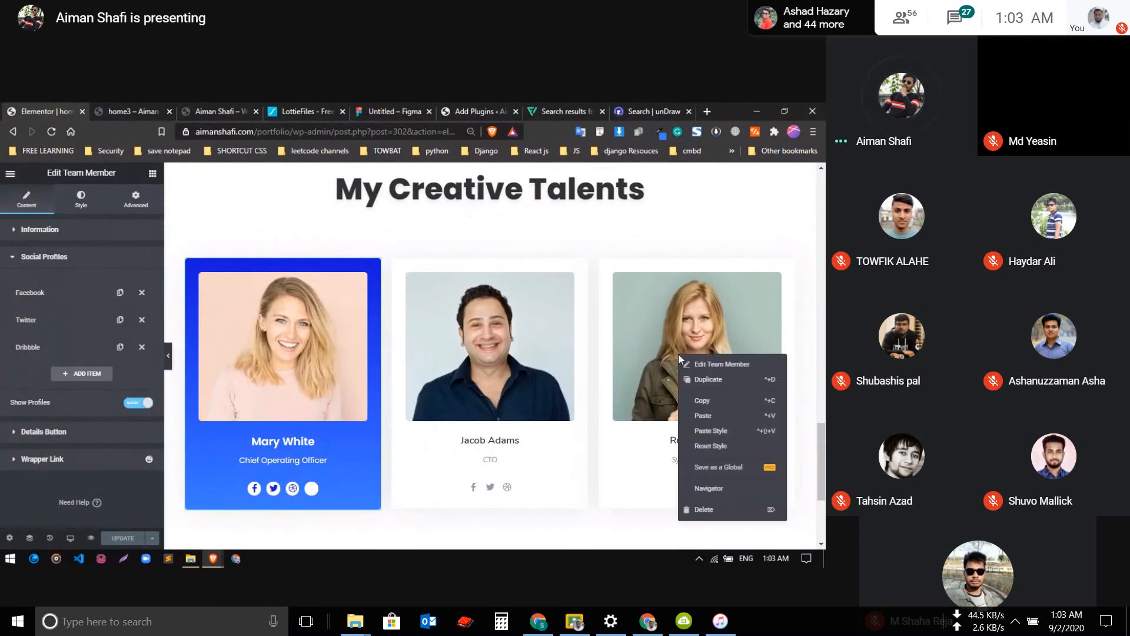
click(706, 429)
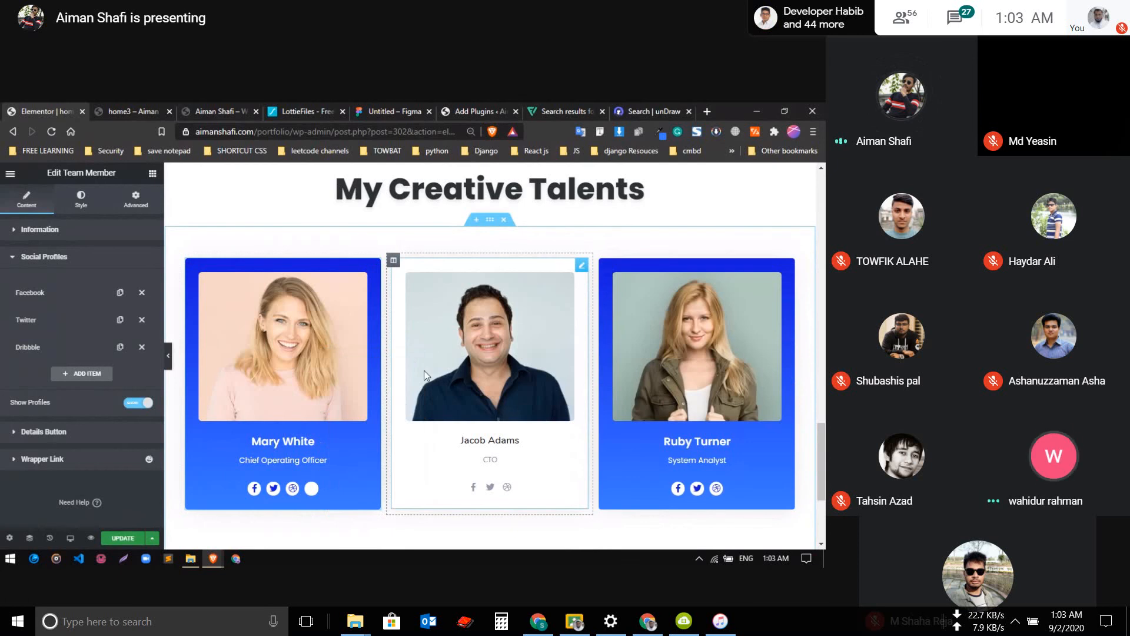
right_click(466, 356)
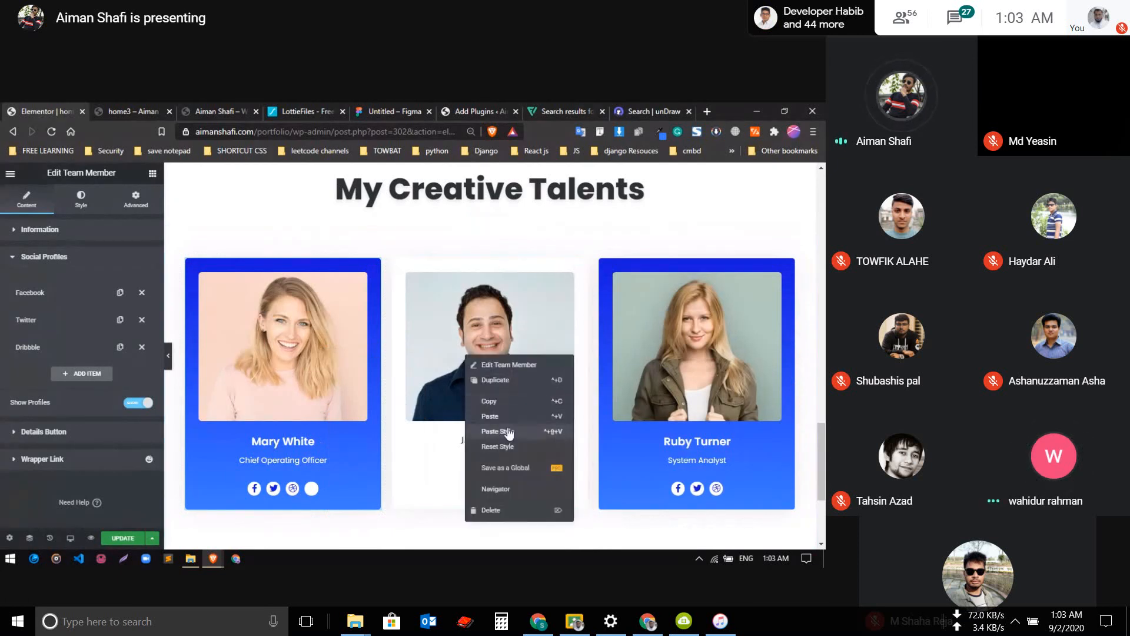
click(500, 431)
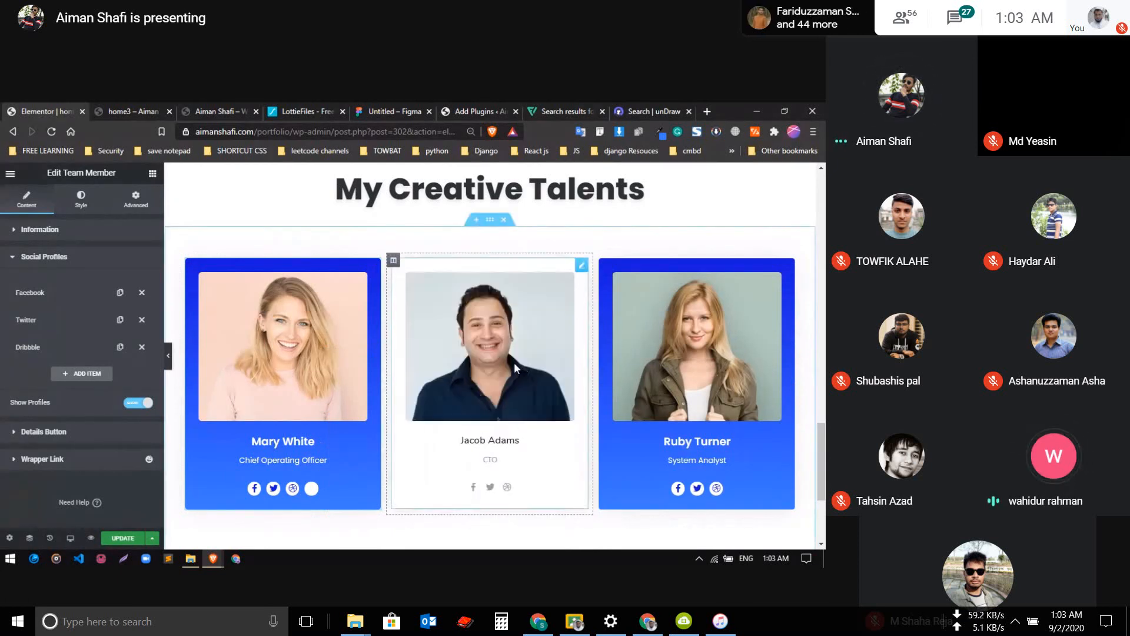
Examine the restyled team cards, and check the finished portfolio page for its testimonial section before returning to the Elementor editor
scroll(561, 340, up, 3)
scroll(562, 339, down, 7)
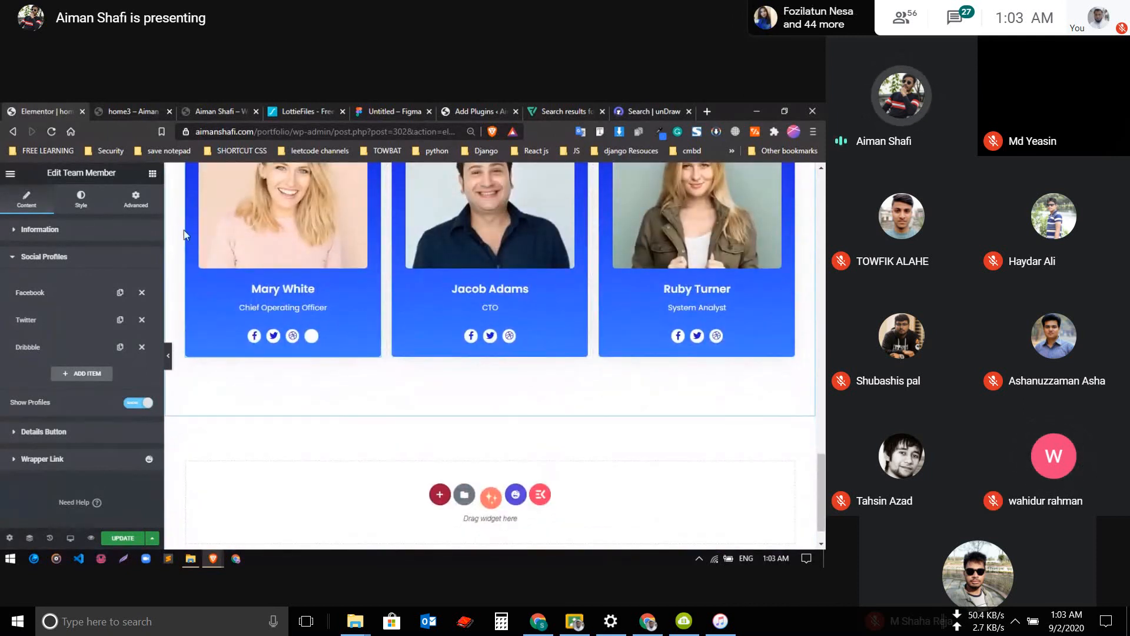
click(130, 111)
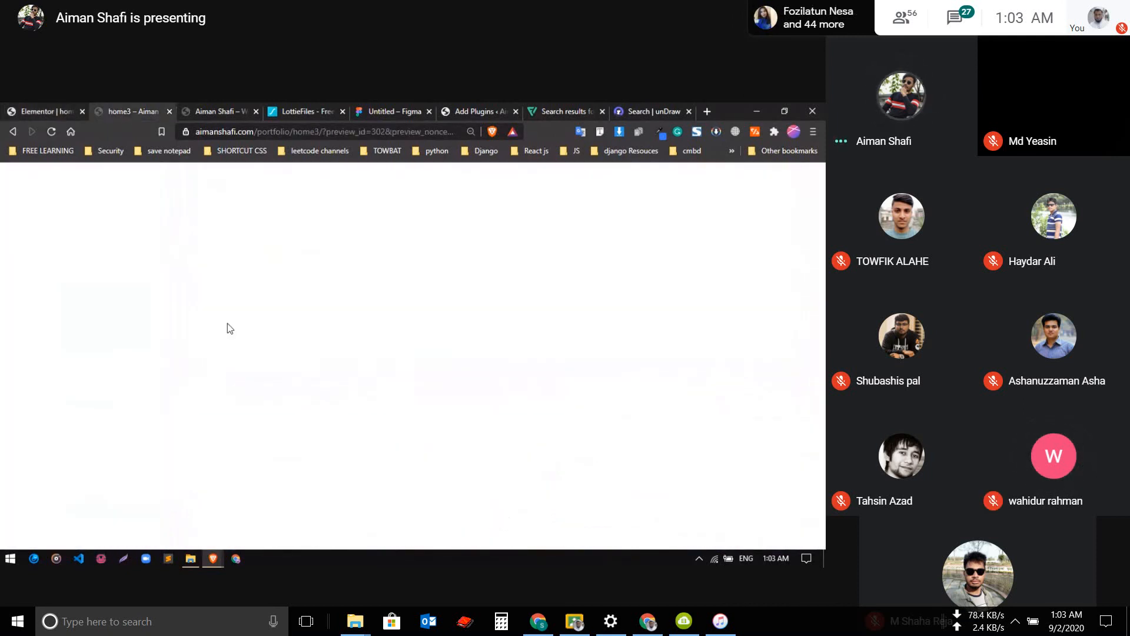
click(248, 111)
scroll(262, 404, down, 6)
scroll(261, 404, up, 10)
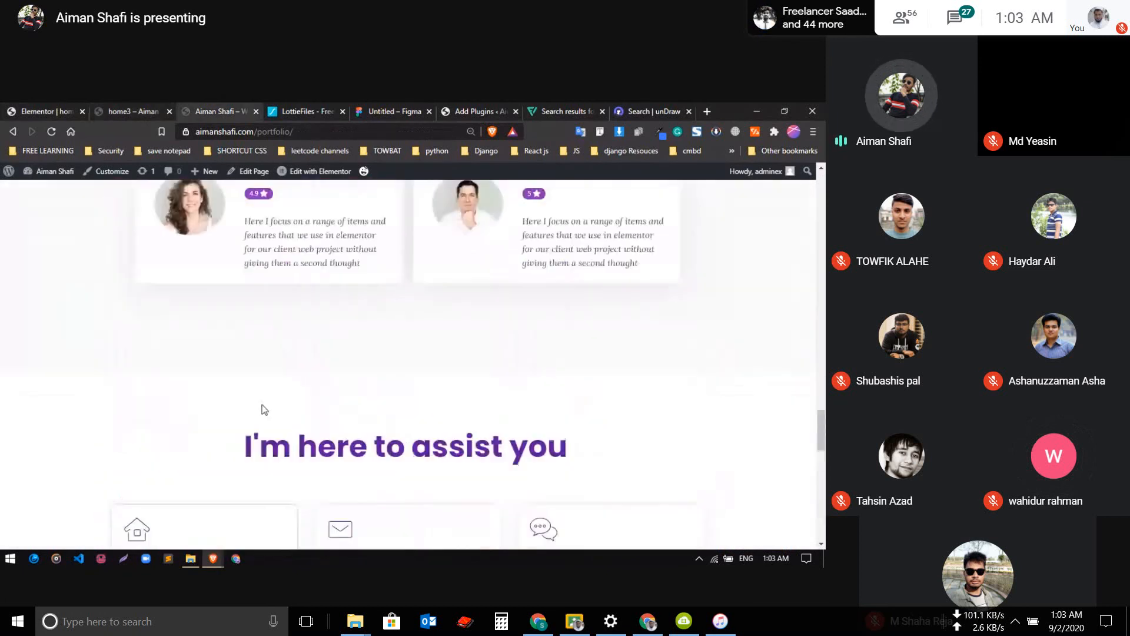
scroll(262, 406, up, 5)
click(74, 110)
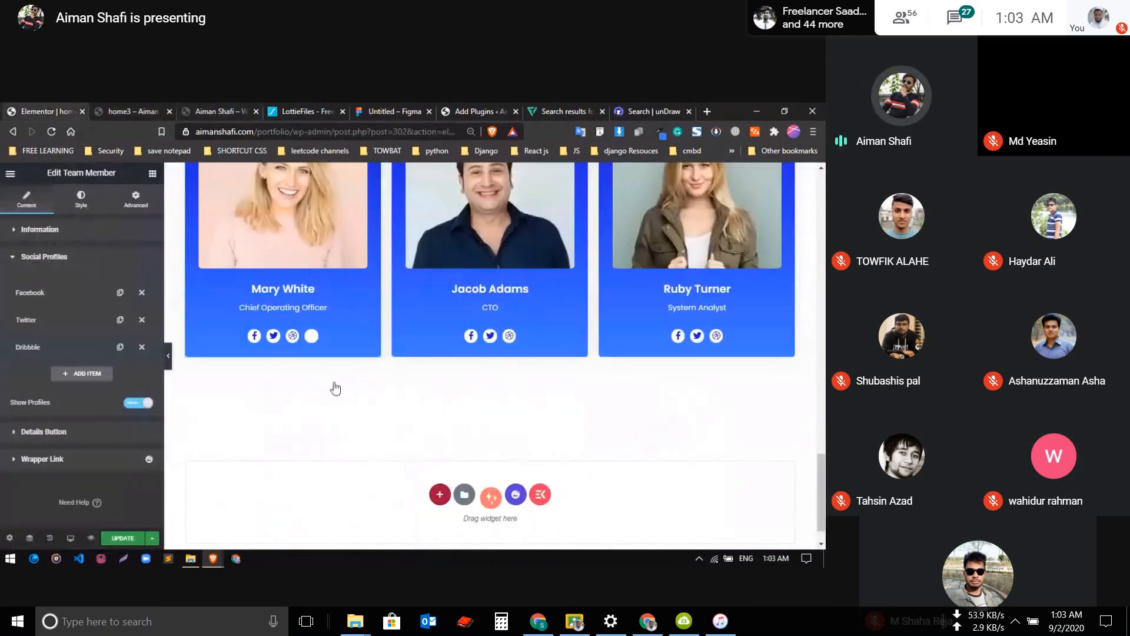
scroll(462, 359, down, 1)
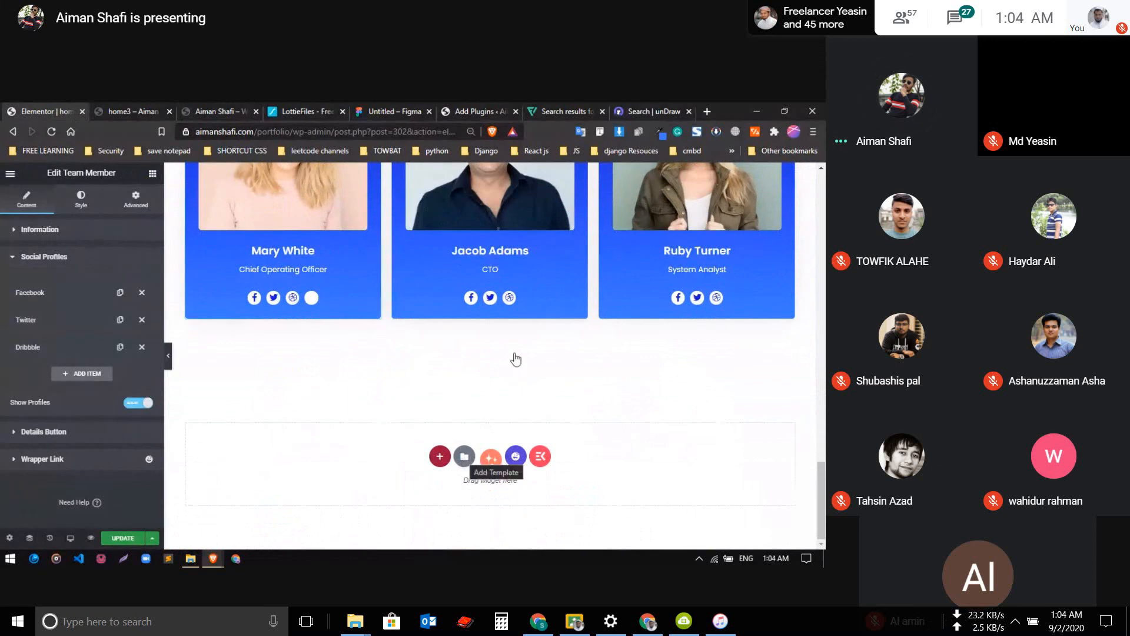
click(464, 458)
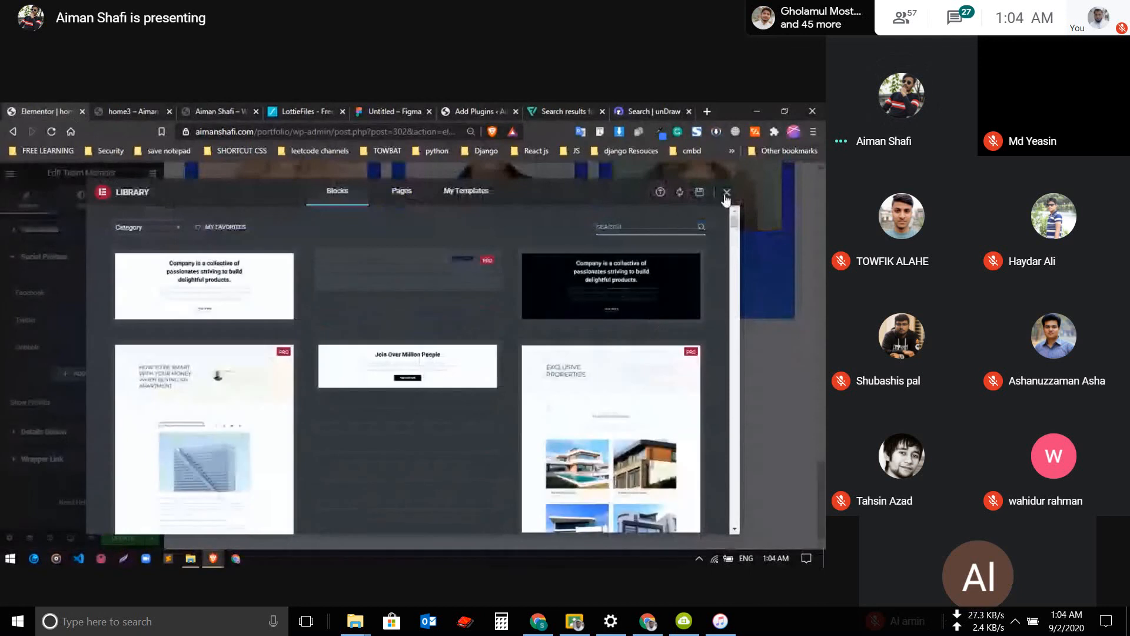
click(726, 194)
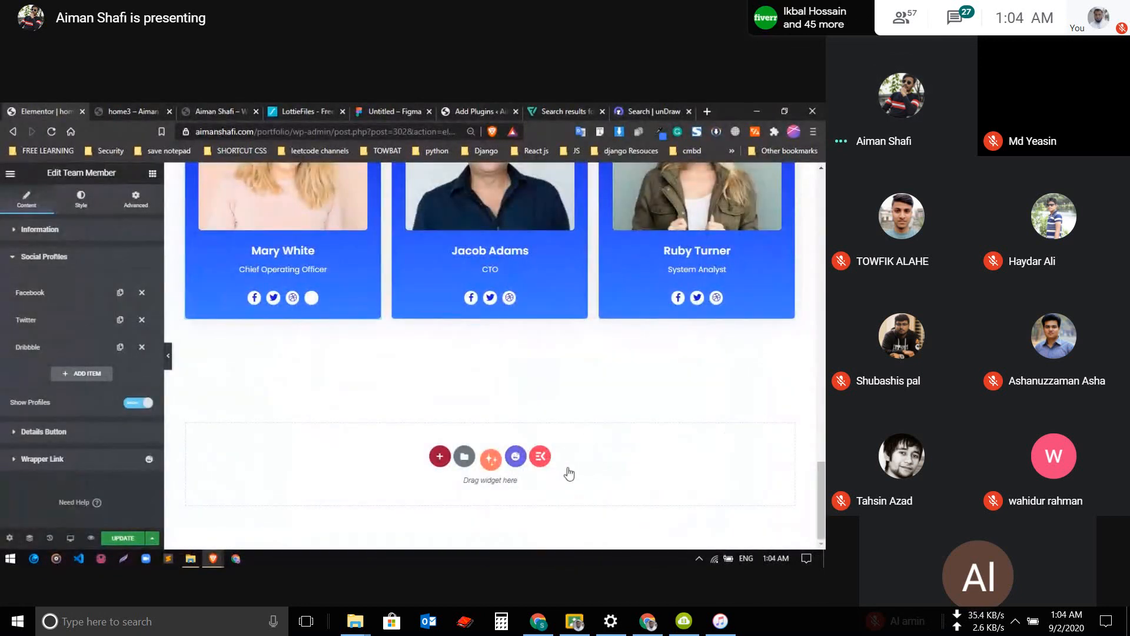
Open the Happy Library below the team section and filter its blocks by Testimonial
click(515, 457)
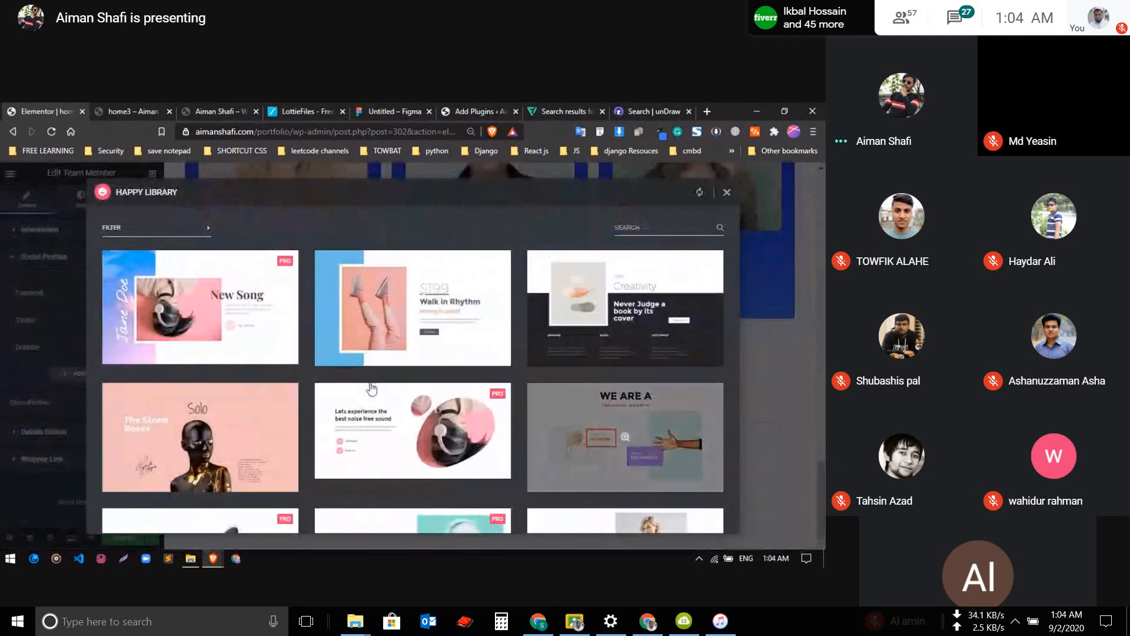
click(137, 235)
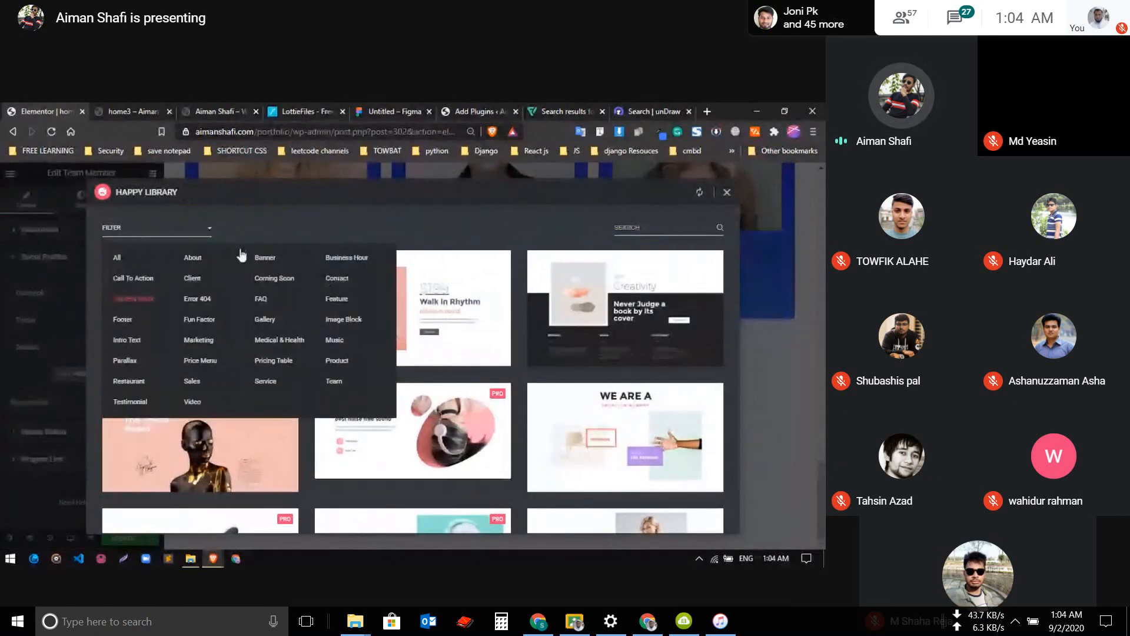
click(125, 402)
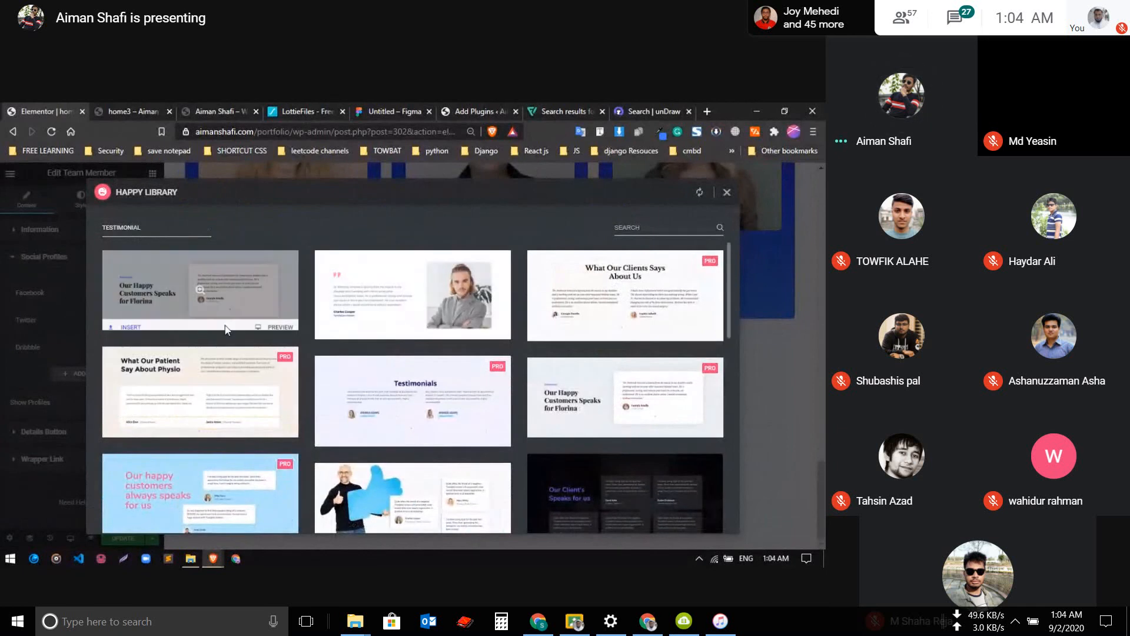
Insert the last testimonial block, which has two side-by-side review cards with round portraits and no heading
scroll(232, 343, down, 2)
scroll(412, 391, down, 3)
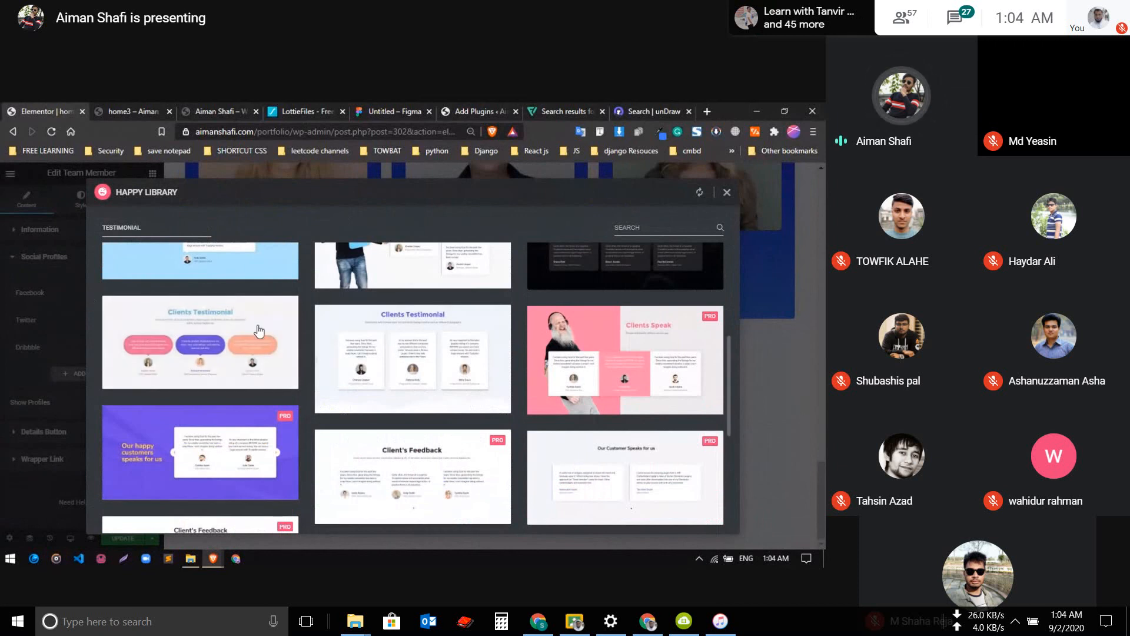
scroll(297, 426, up, 3)
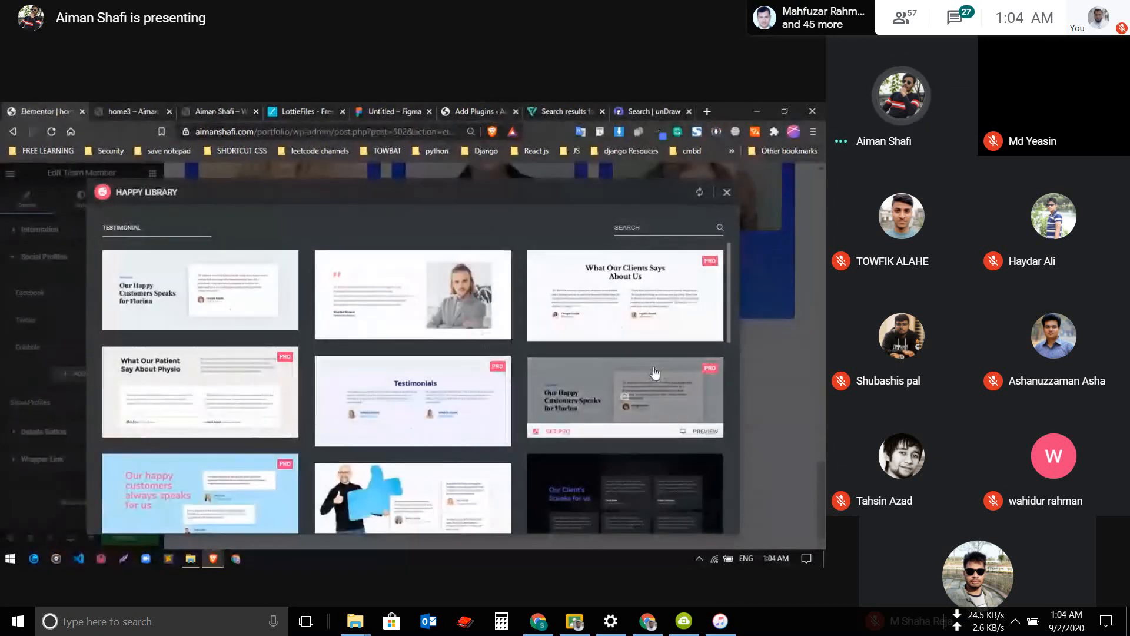
scroll(462, 378, down, 1)
scroll(462, 379, down, 1)
scroll(378, 429, down, 1)
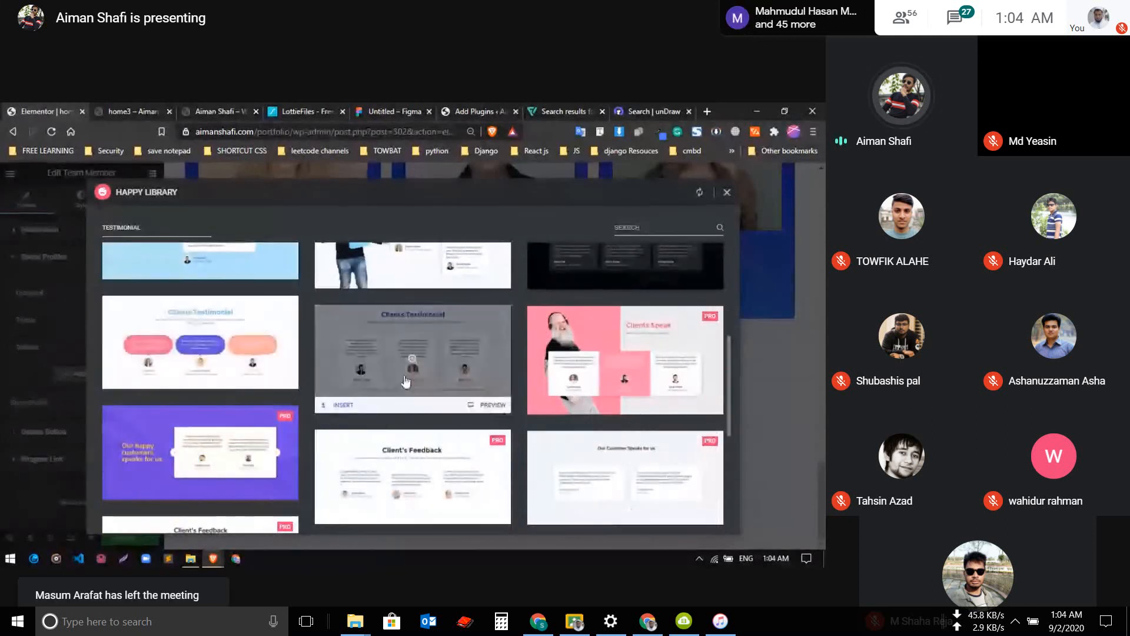
scroll(404, 380, down, 2)
scroll(406, 388, up, 1)
scroll(412, 406, down, 2)
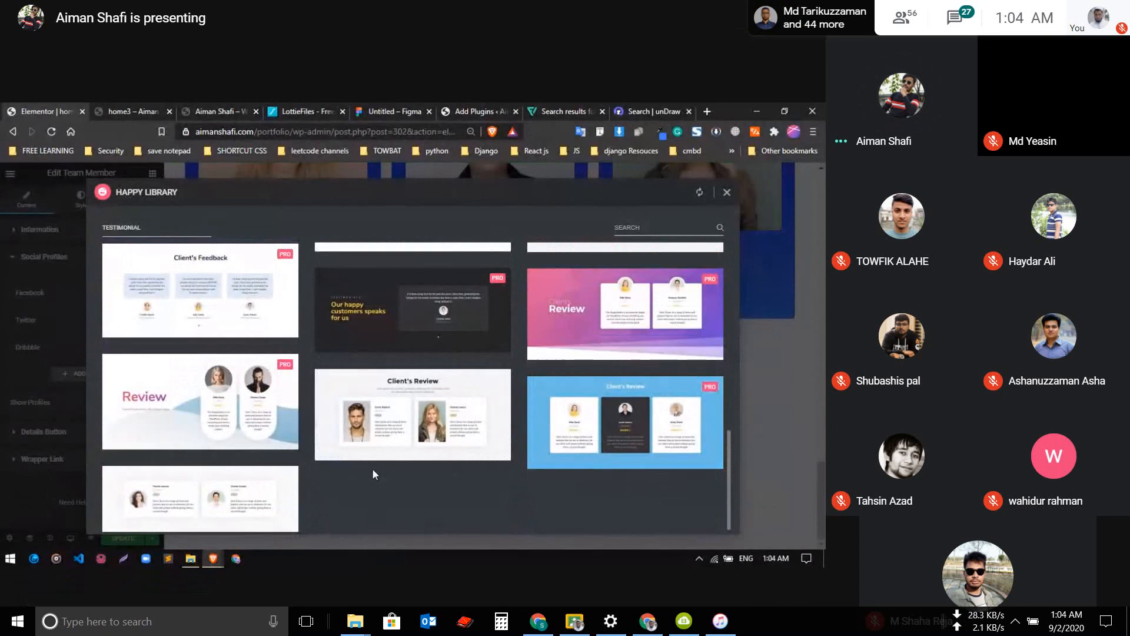
scroll(352, 459, down, 1)
scroll(353, 465, up, 8)
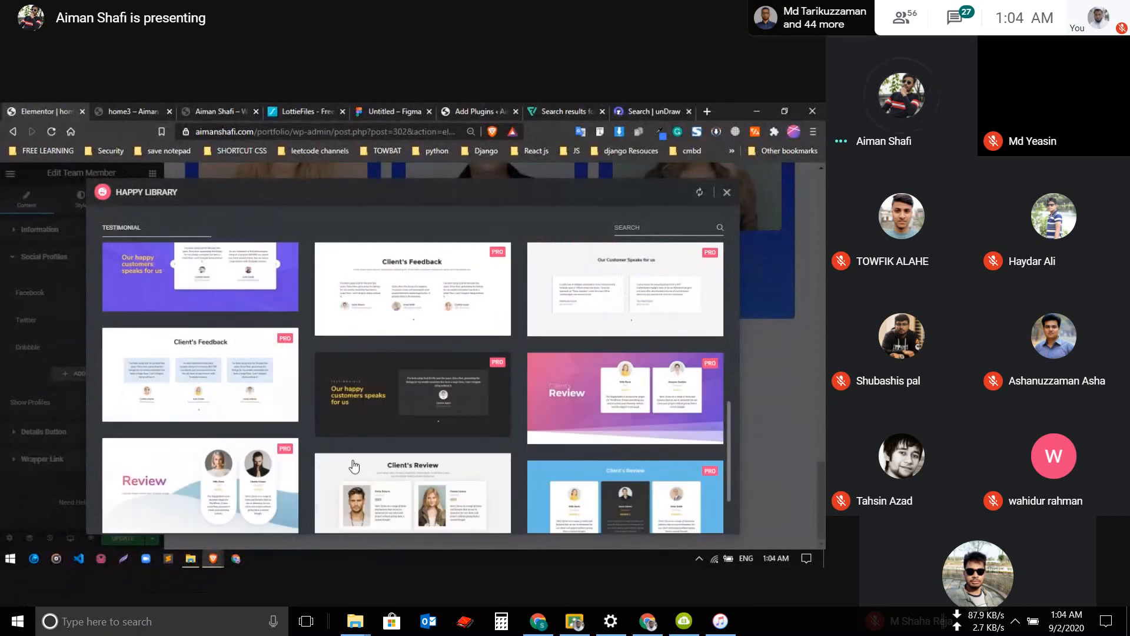
scroll(398, 450, down, 3)
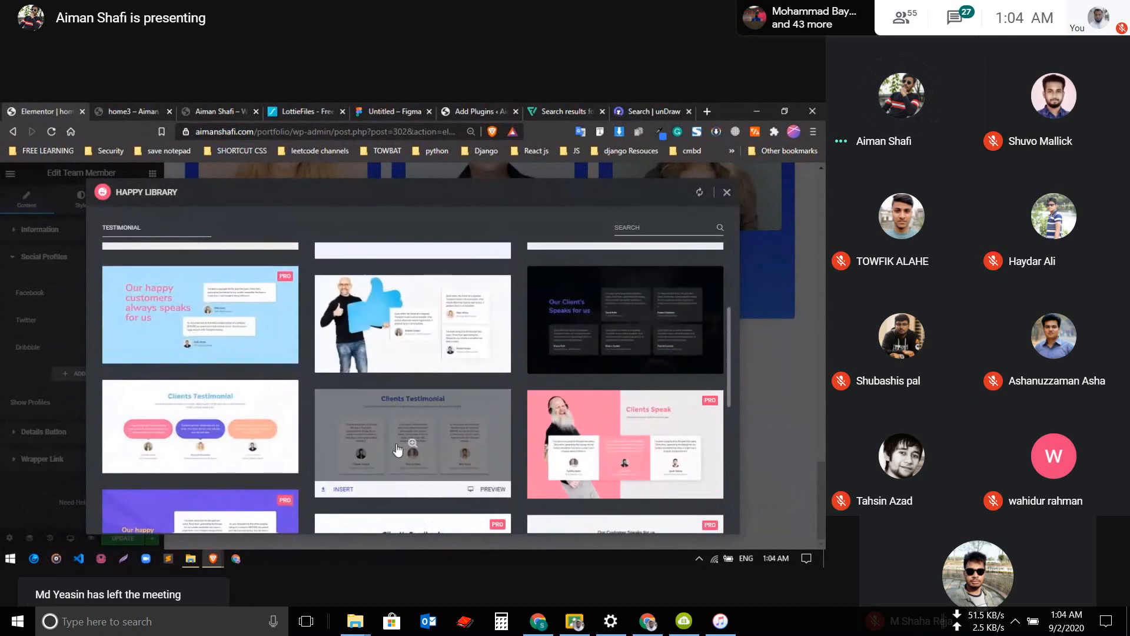
scroll(412, 386, up, 6)
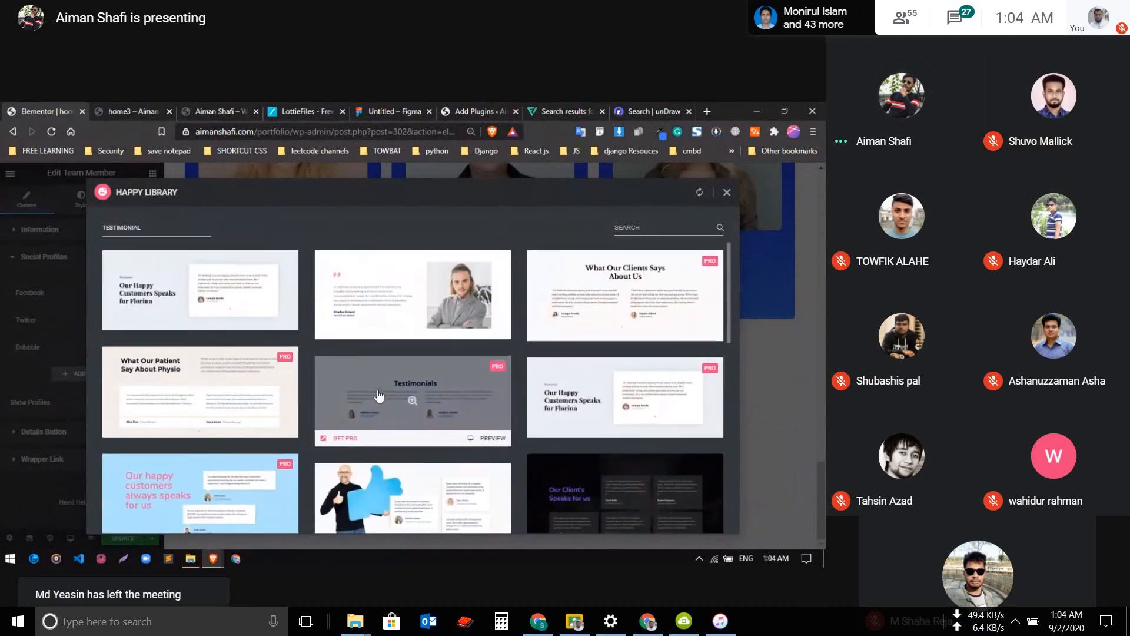
scroll(303, 412, down, 10)
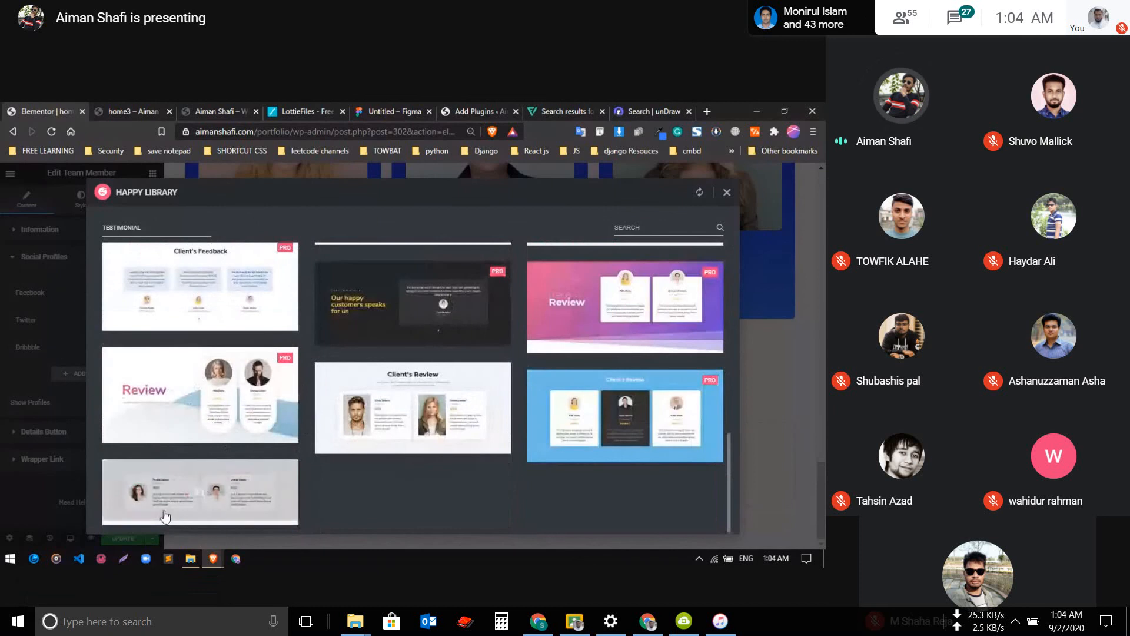
click(123, 518)
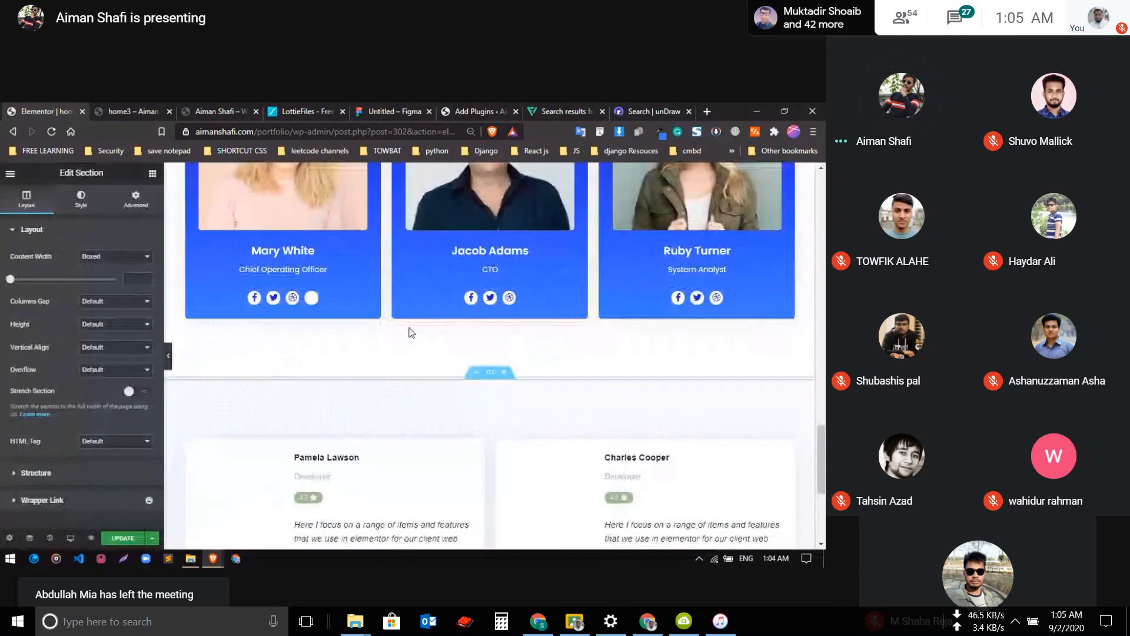
Open the style settings of the first review card in the new testimonial section
scroll(412, 335, down, 3)
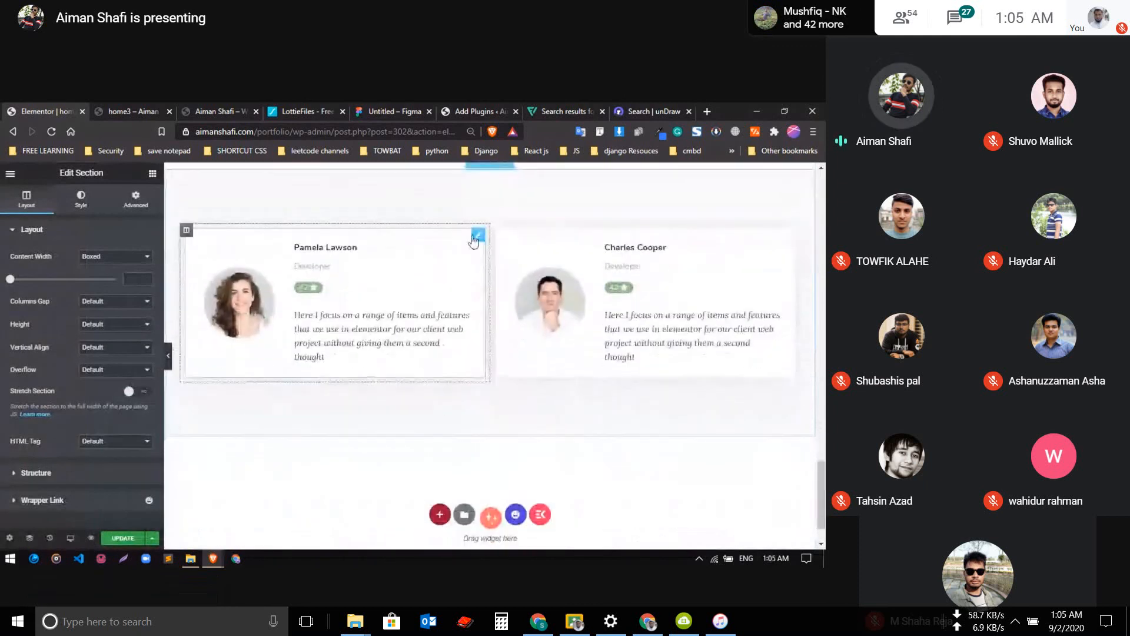
click(377, 313)
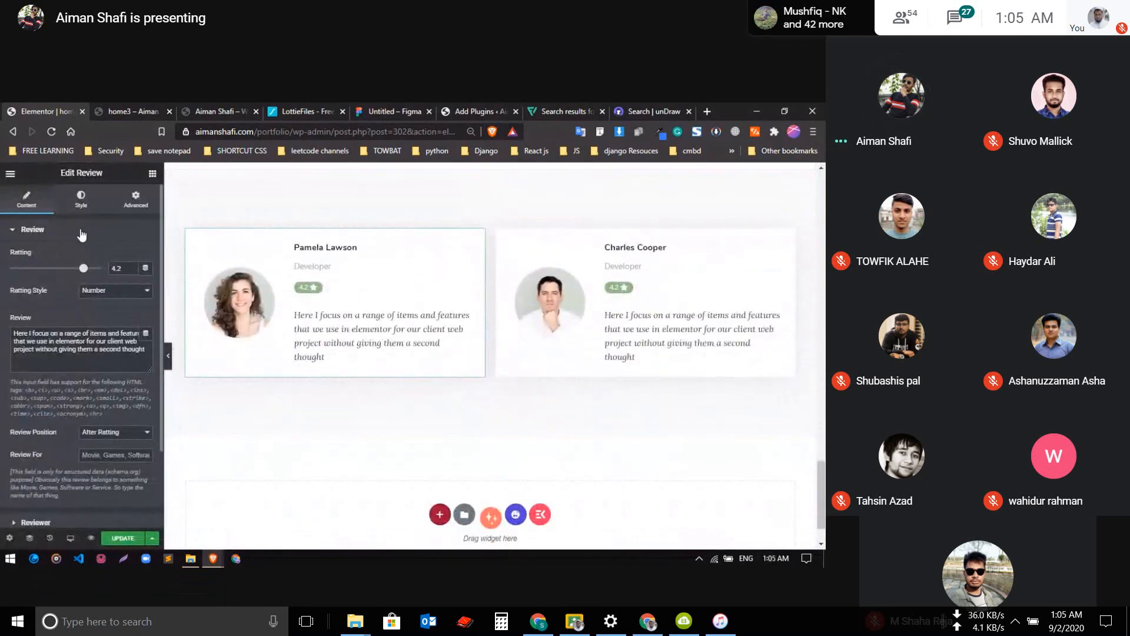
click(68, 196)
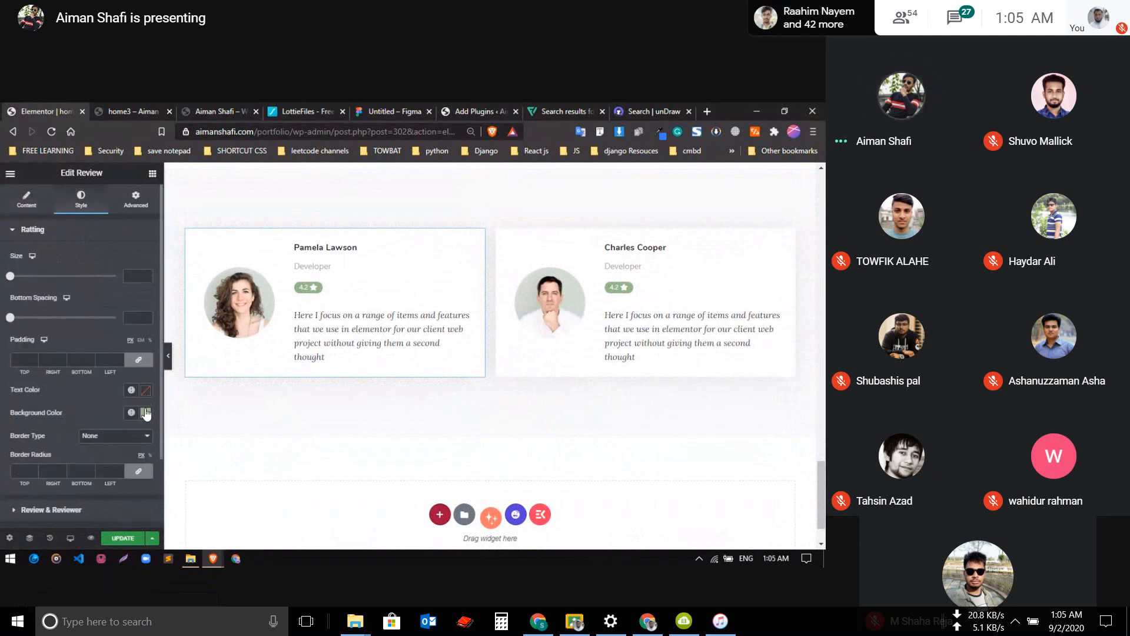
Try the dark blue global color 2 as the rating badge's background on the first review card
click(130, 414)
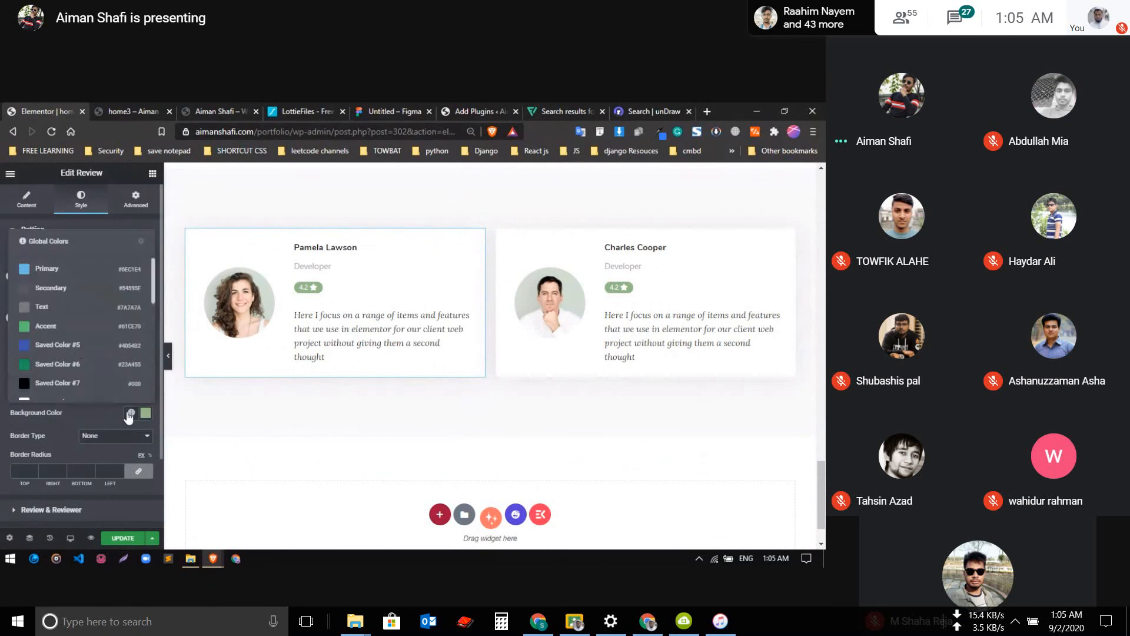
scroll(66, 356, down, 5)
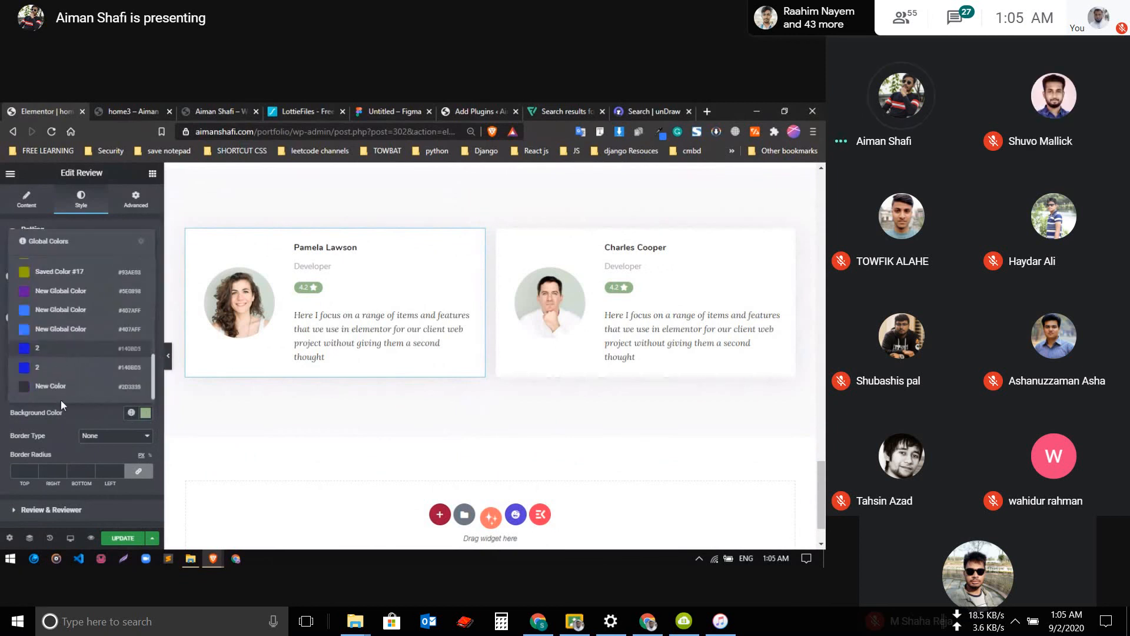
click(62, 367)
Set the rating badge's background on the first review card to the light blue global color #407AFF
click(132, 412)
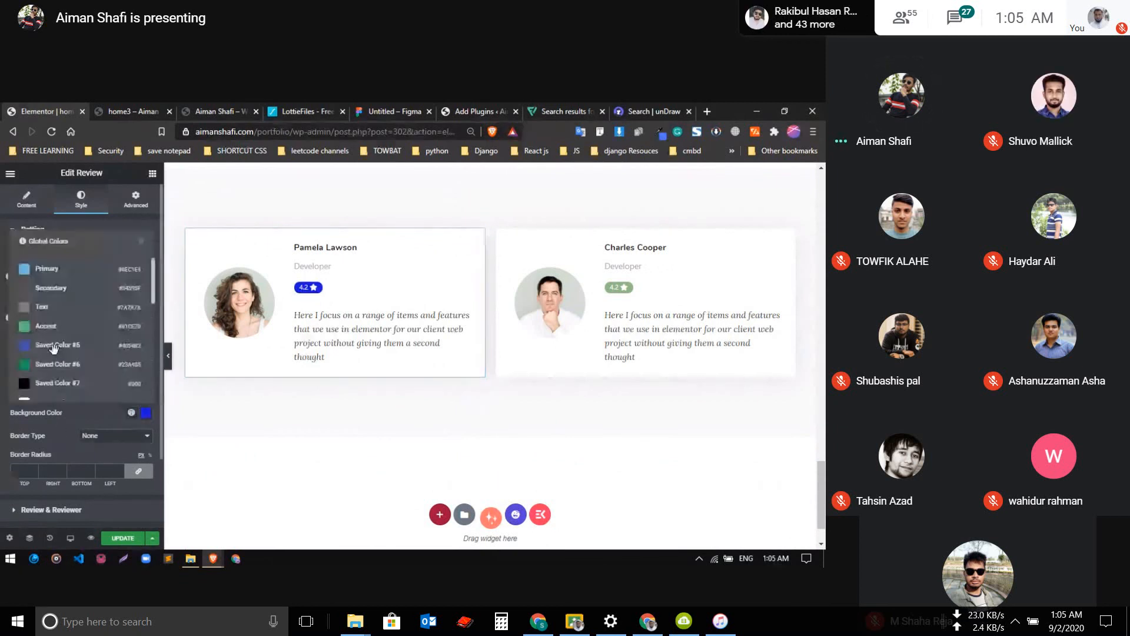
scroll(53, 348, down, 5)
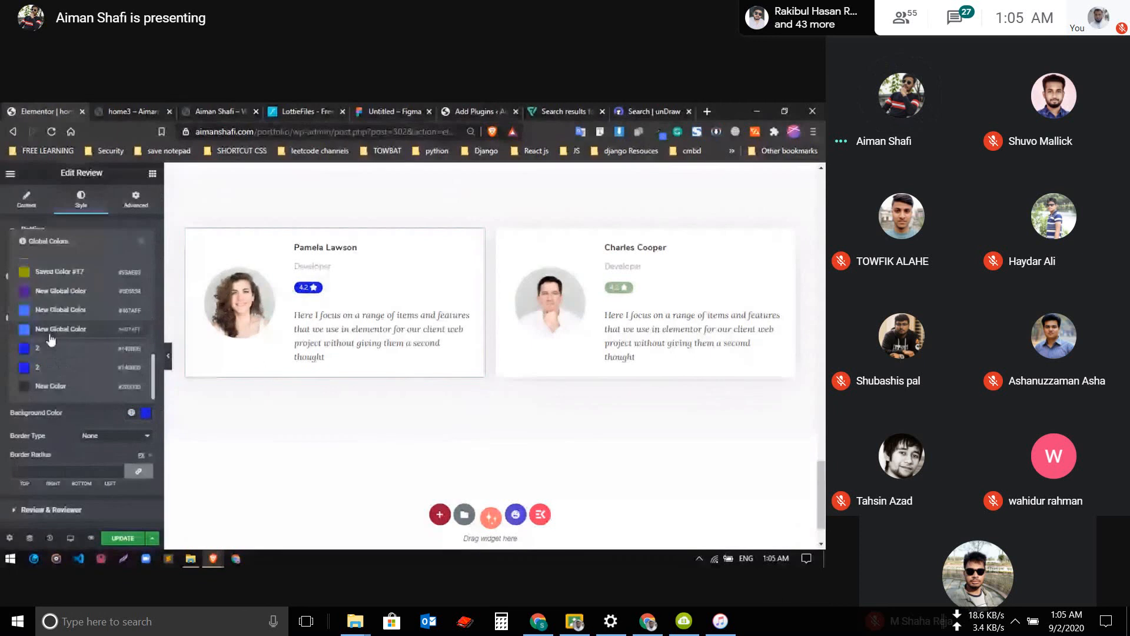
click(50, 332)
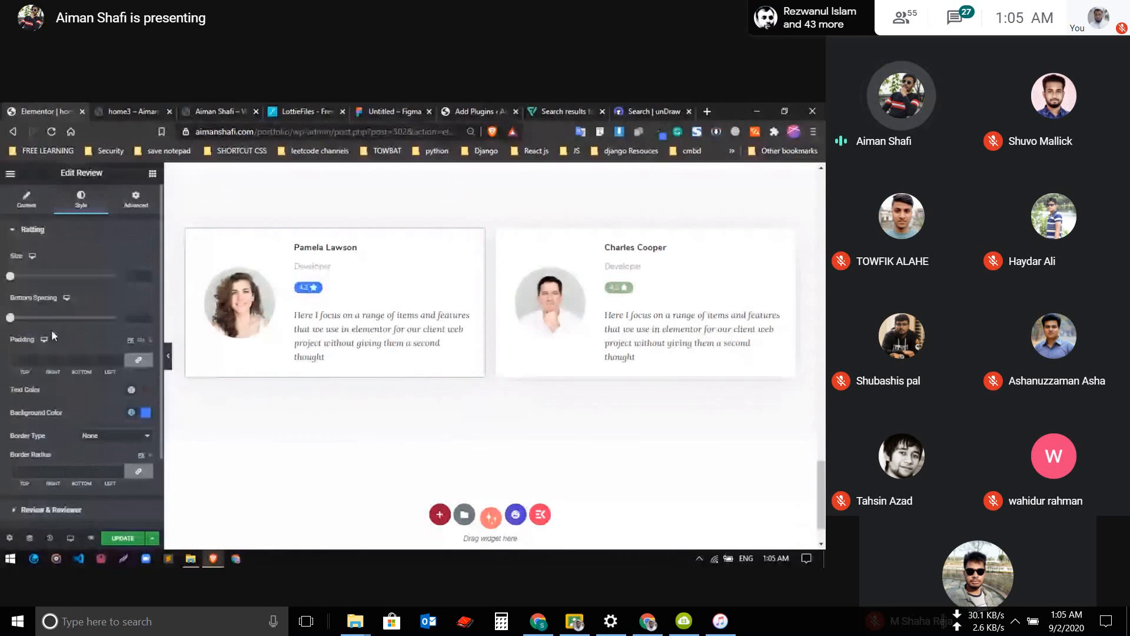
Expand the Review & Reviewer style settings of the first review card
scroll(16, 323, down, 2)
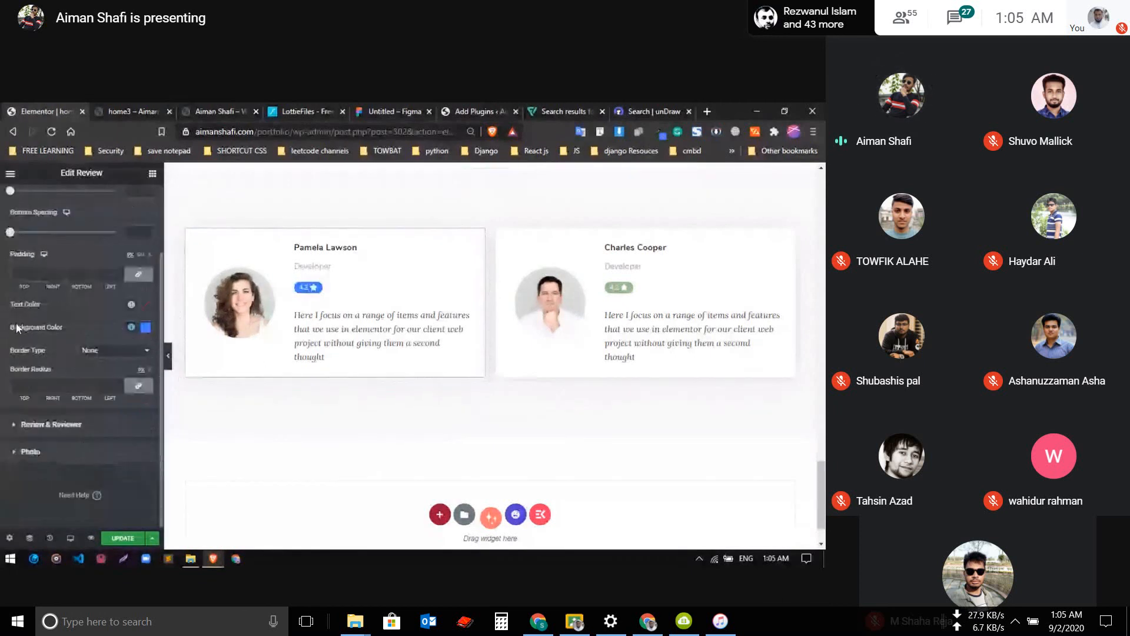
click(63, 426)
click(53, 258)
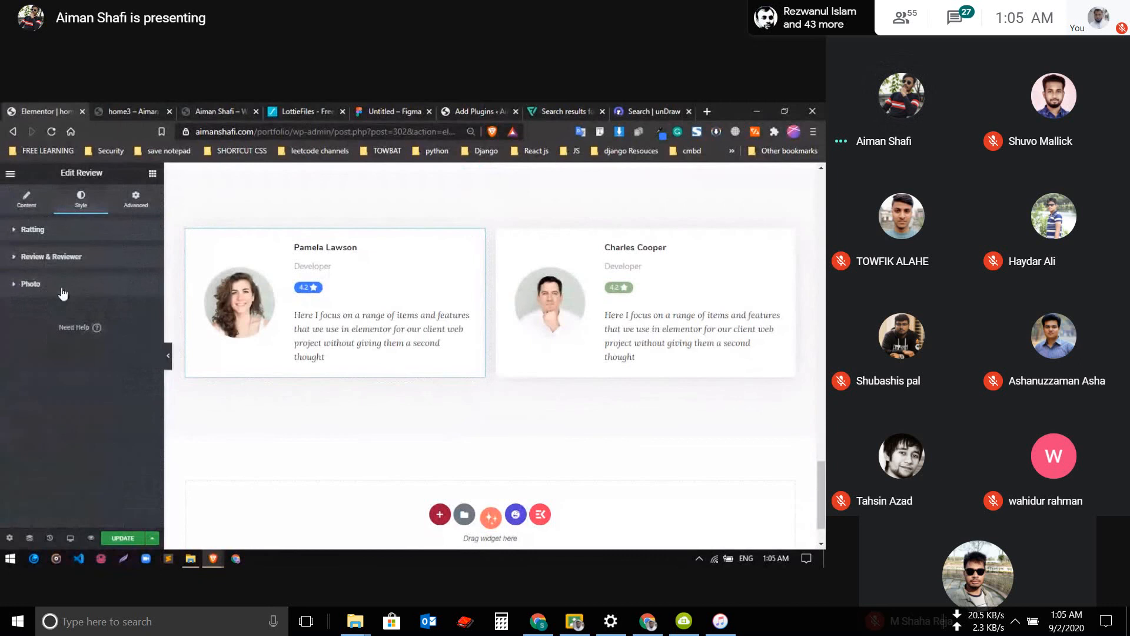
click(62, 288)
click(74, 257)
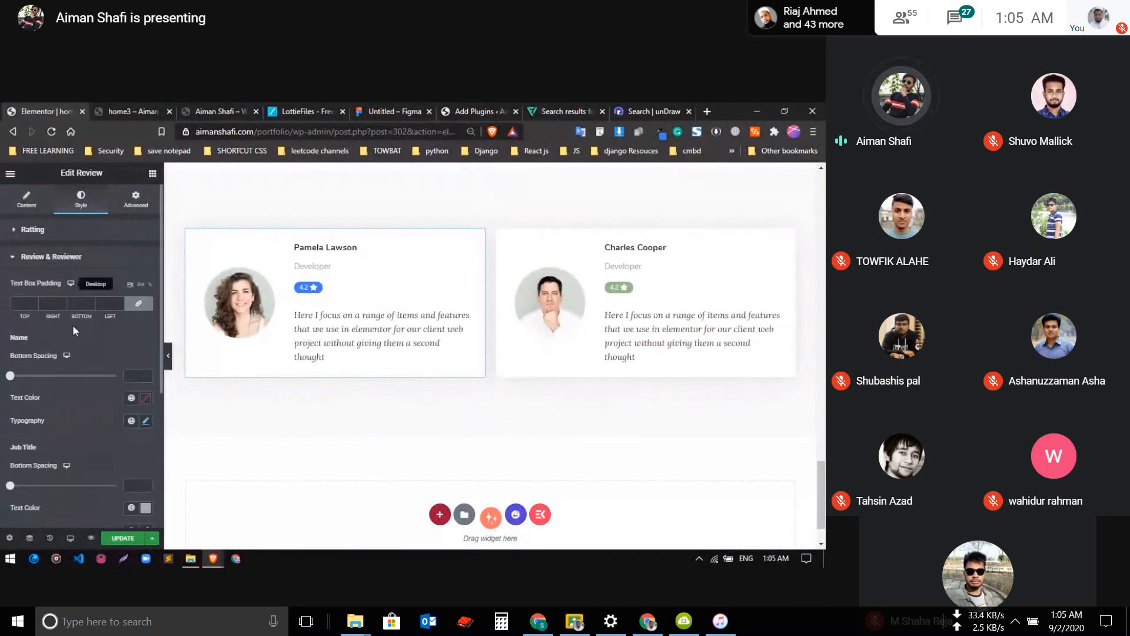
Check the font family set in the job title's typography on the first review card
scroll(72, 335, down, 3)
click(148, 350)
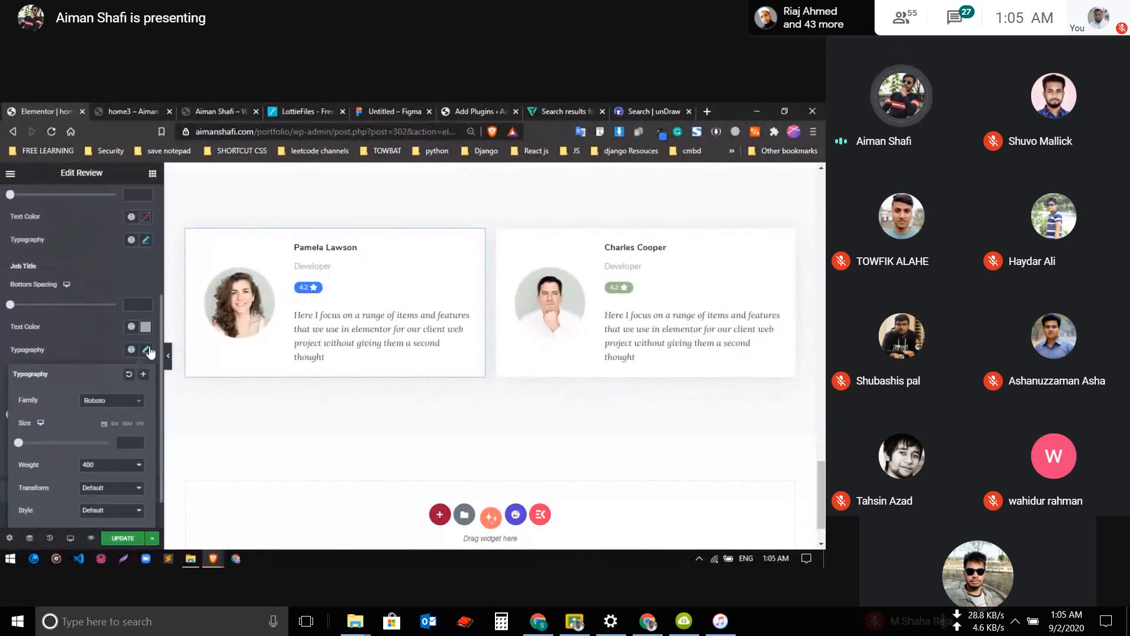
click(96, 402)
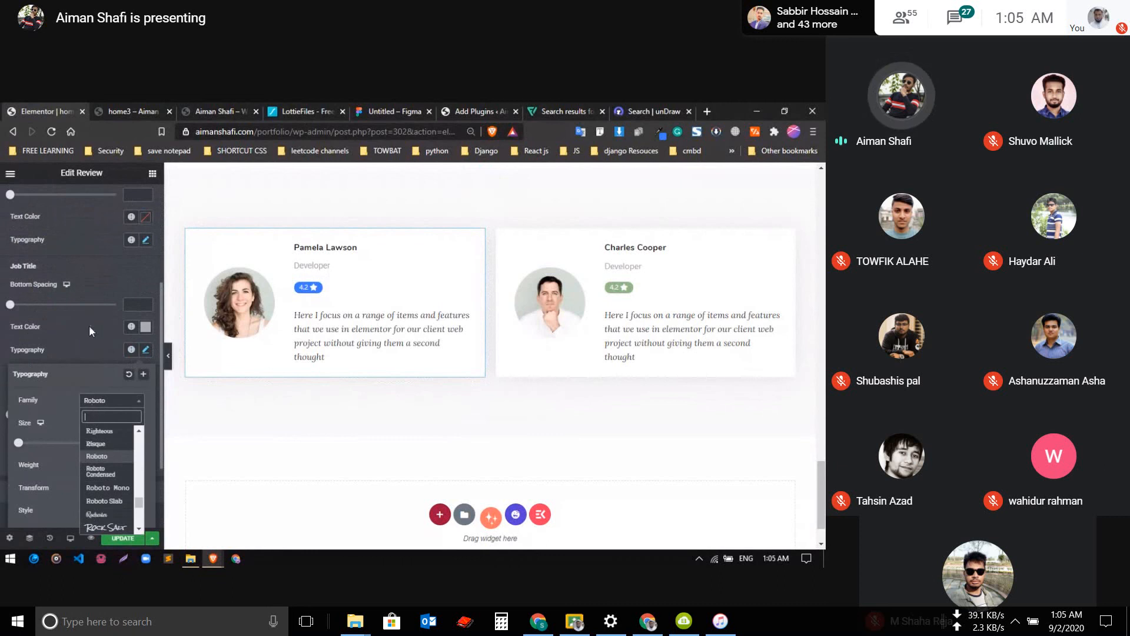
click(90, 325)
scroll(89, 331, up, 2)
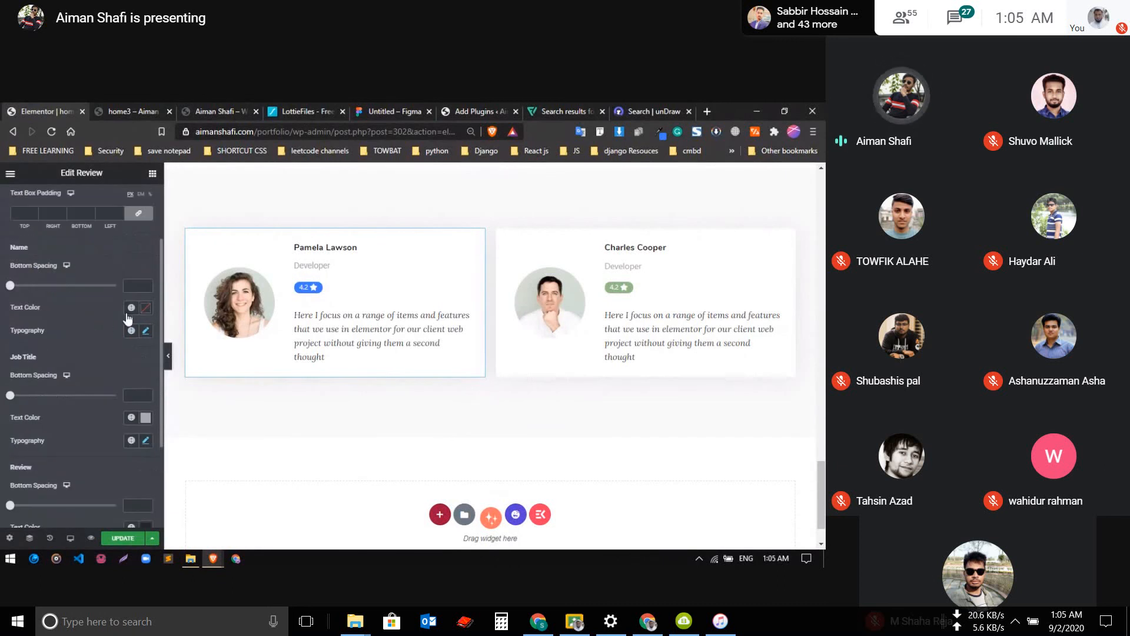